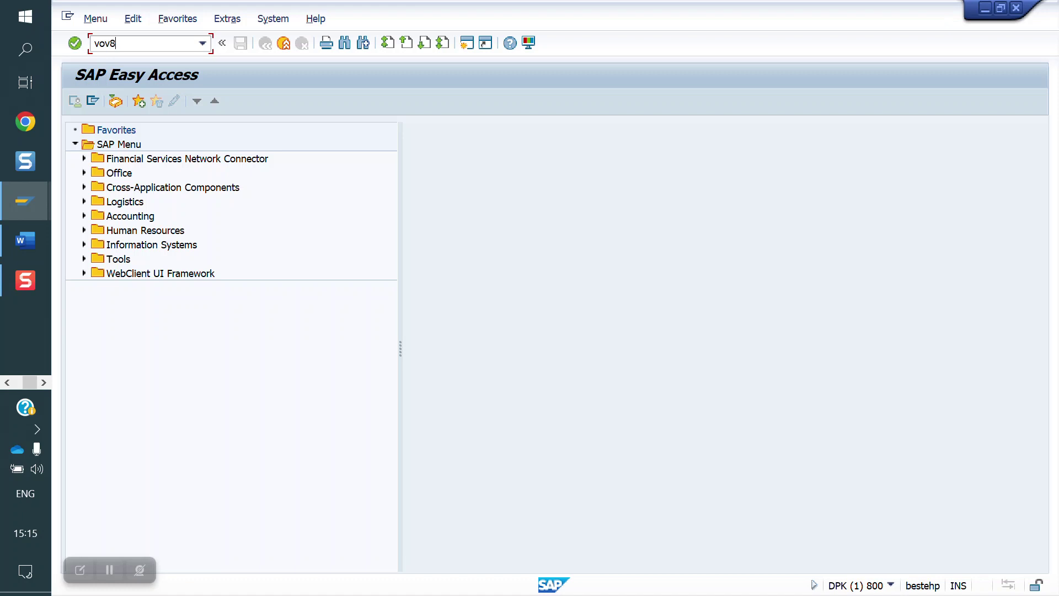
Step: Open the details of sales document type Y1SE in transaction VOV8 and review its shipping and billing settings
{"action": "key", "text": "Return"}
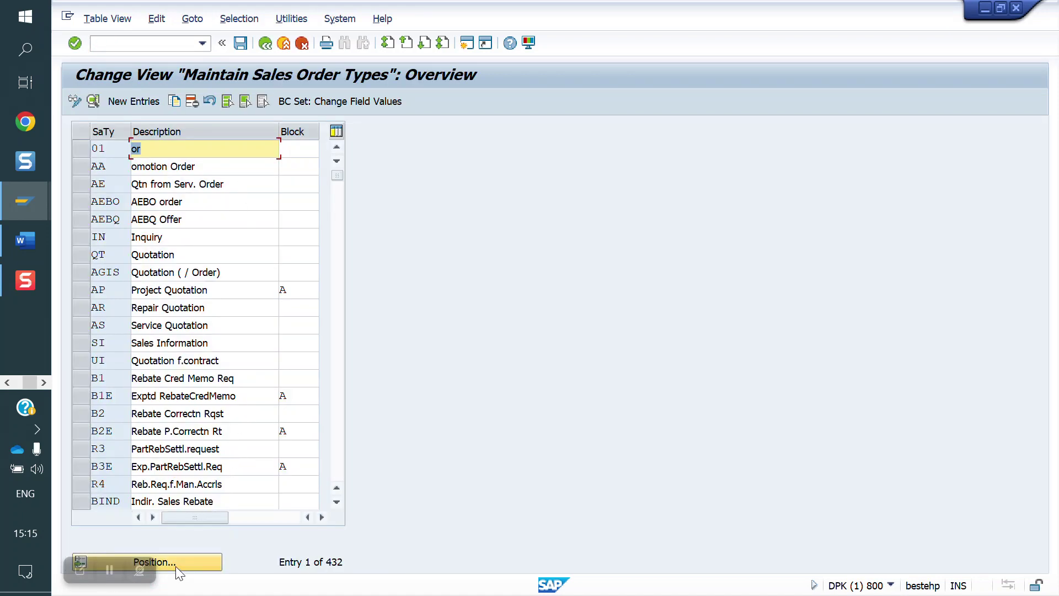
{"action": "left_click", "coordinate": [176, 566]}
{"action": "type", "text": "yls"}
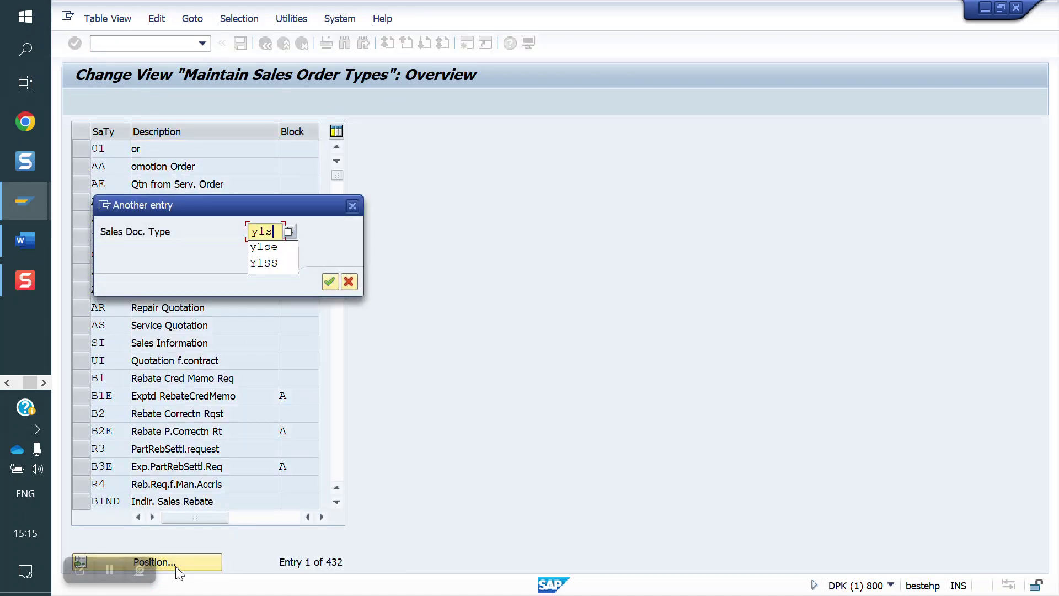
{"action": "type", "text": "e"}
{"action": "key", "text": "Return"}
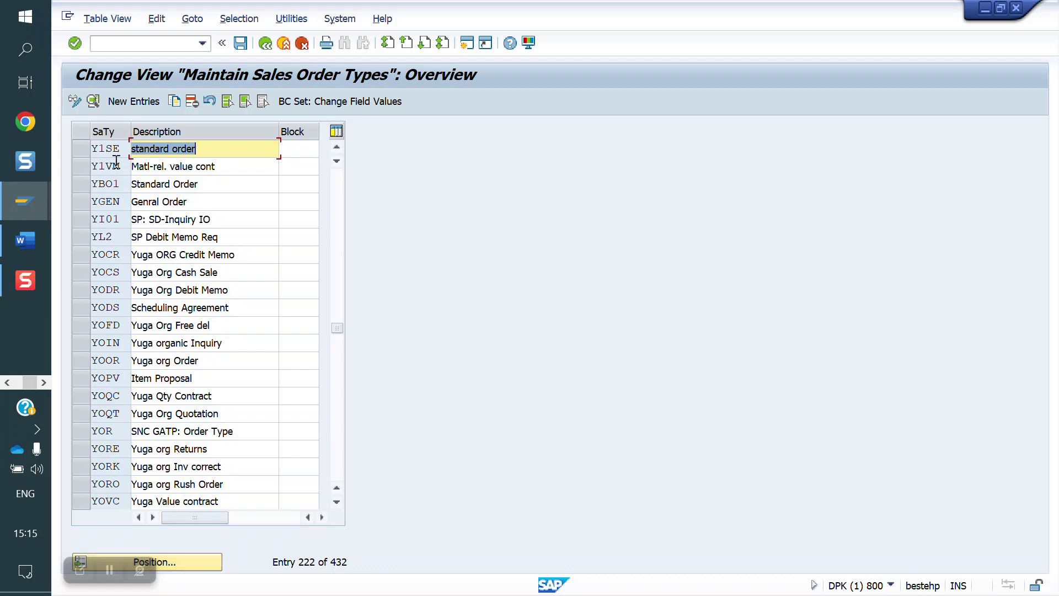
{"action": "double_click", "coordinate": [105, 148]}
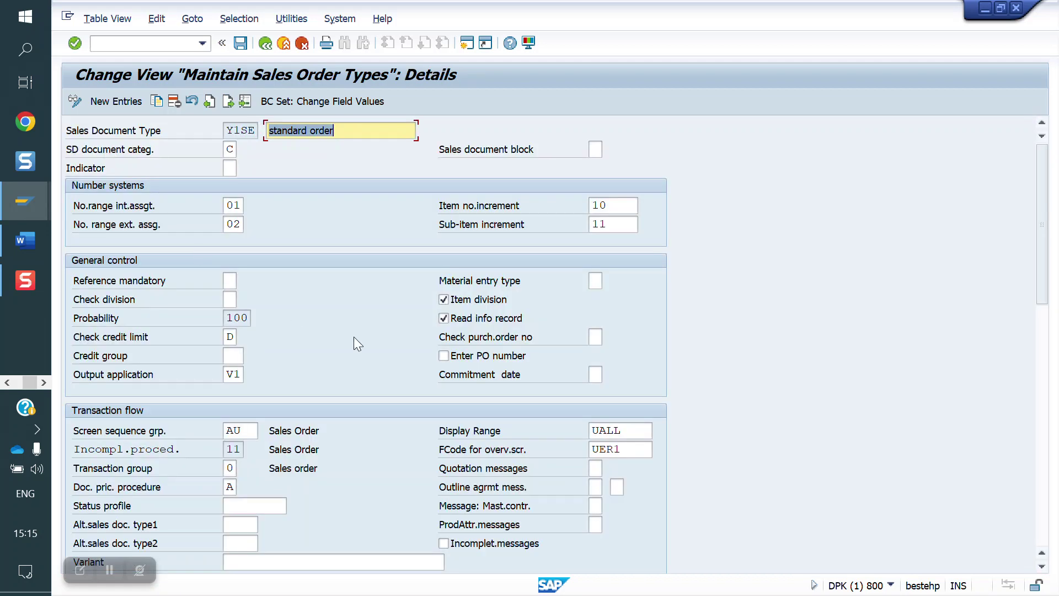
{"action": "scroll", "coordinate": [303, 380], "scroll_direction": "down", "scroll_amount": 15}
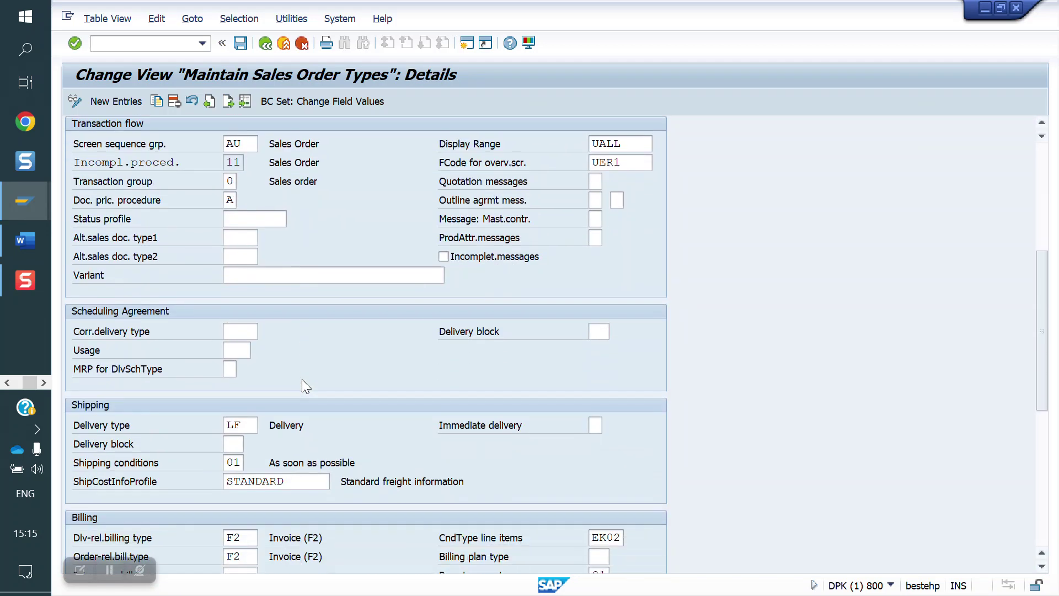
{"action": "scroll", "coordinate": [302, 380], "scroll_direction": "down", "scroll_amount": 1}
{"action": "scroll", "coordinate": [303, 379], "scroll_direction": "up", "scroll_amount": 9}
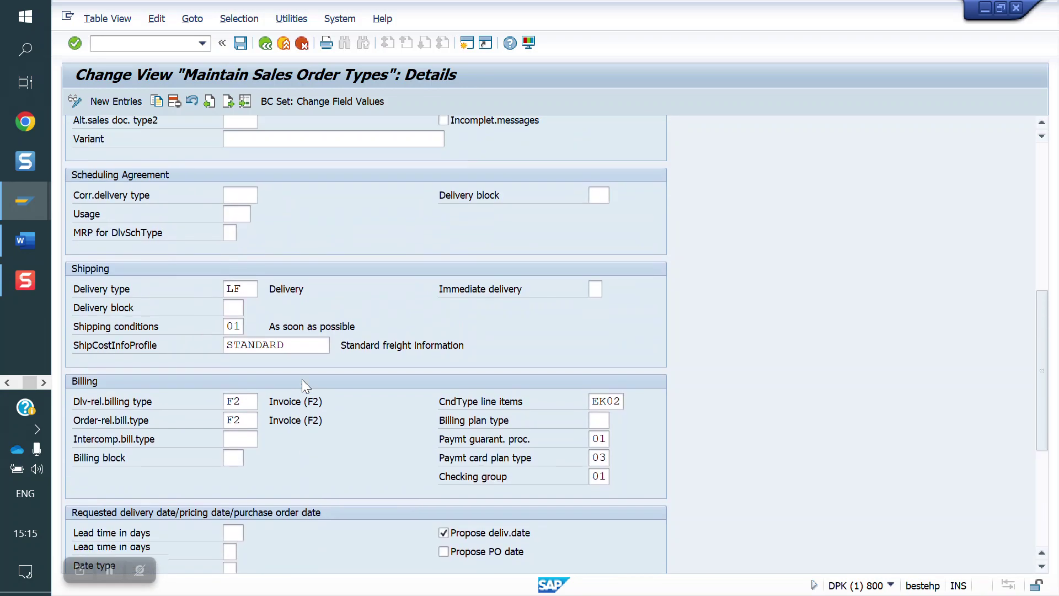
{"action": "scroll", "coordinate": [302, 380], "scroll_direction": "down", "scroll_amount": 9}
{"action": "scroll", "coordinate": [302, 379], "scroll_direction": "up", "scroll_amount": 14}
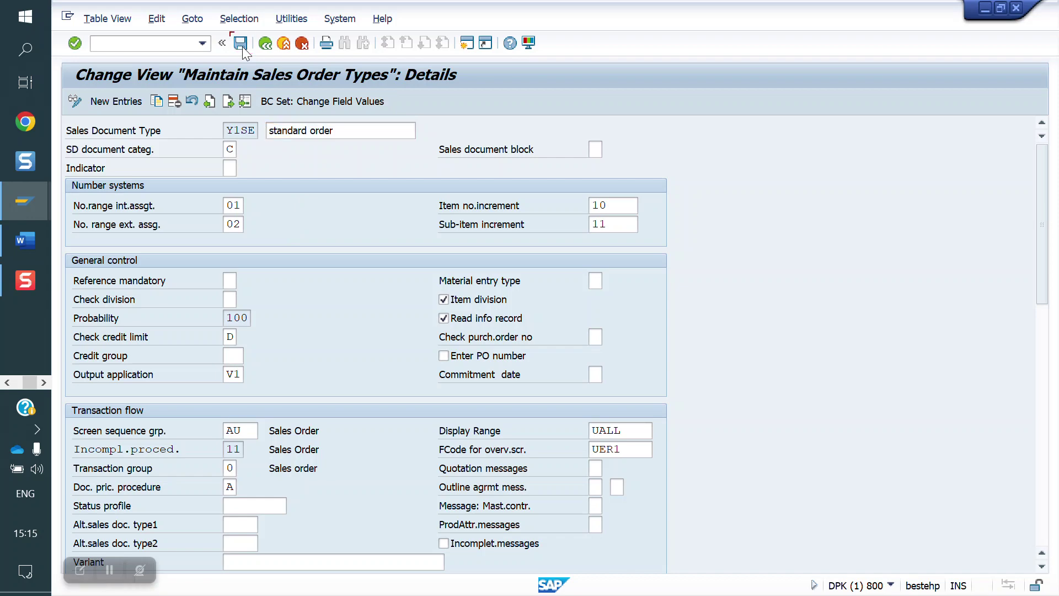
Step: Open the details of item category Y1SE in transaction VOV7
{"action": "left_click", "coordinate": [152, 43]}
{"action": "type", "text": "/"}
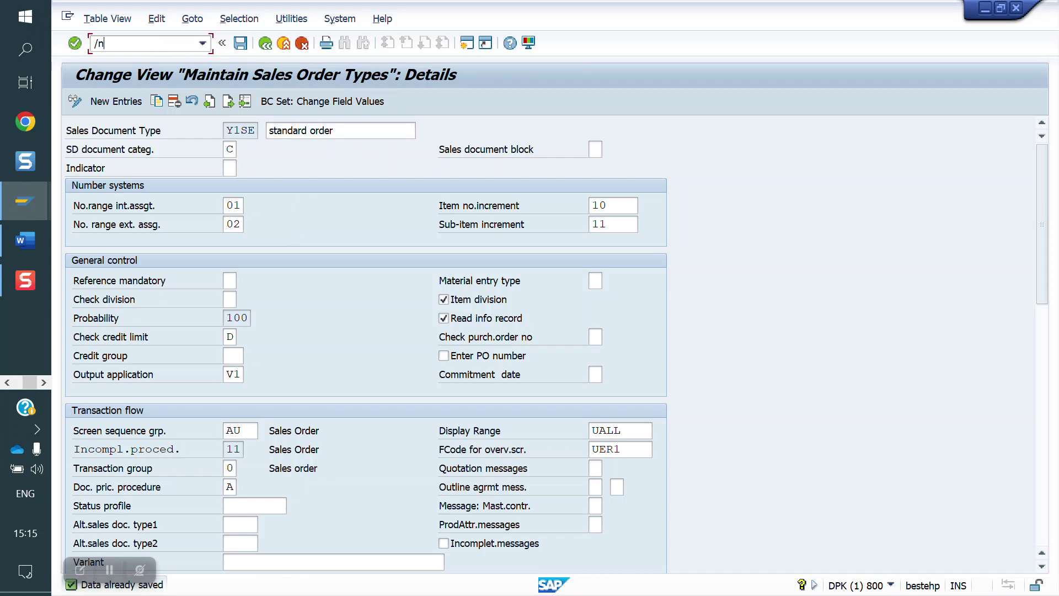
{"action": "type", "text": "nvov7"}
{"action": "key", "text": "Return"}
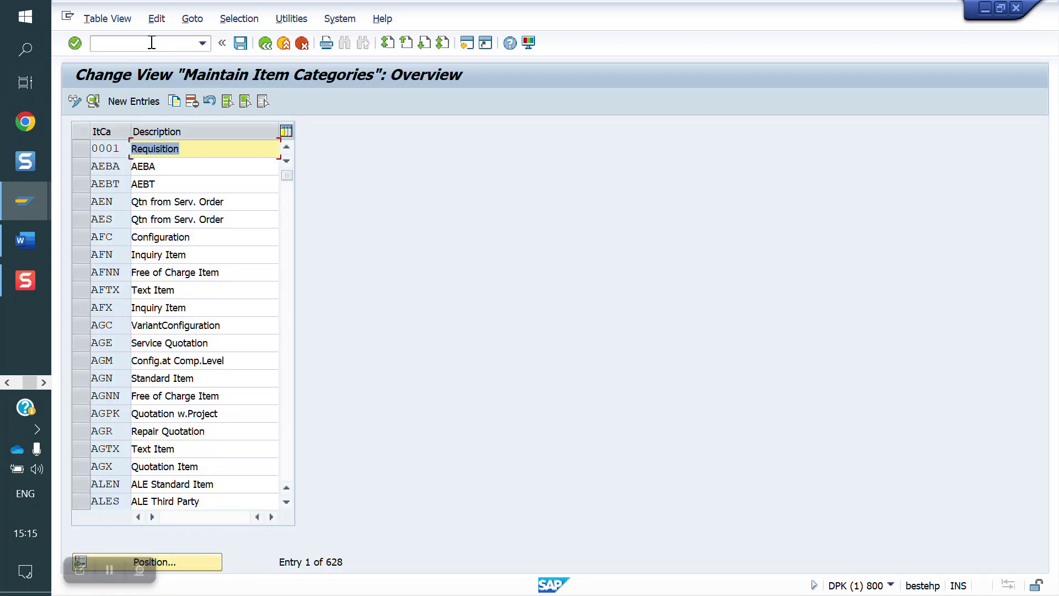
{"action": "left_click", "coordinate": [181, 561]}
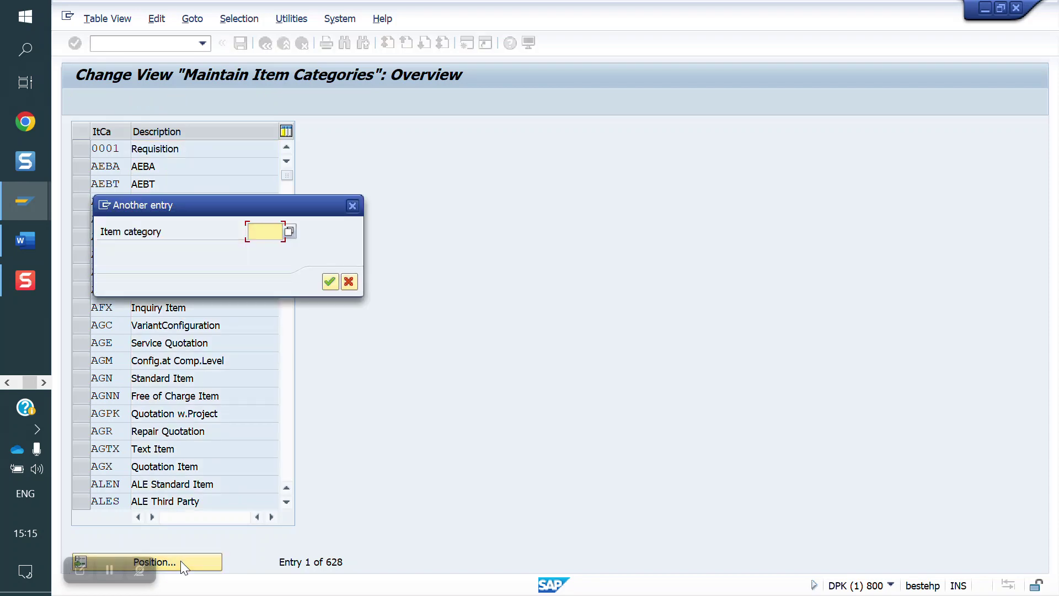
{"action": "type", "text": "ylse"}
{"action": "key", "text": "Return"}
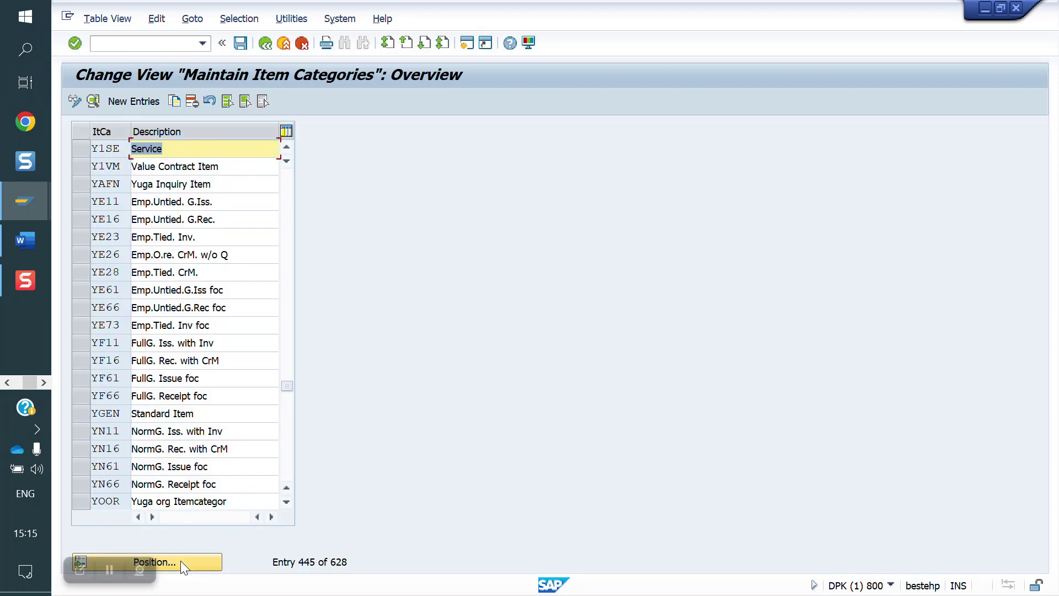
{"action": "double_click", "coordinate": [120, 149]}
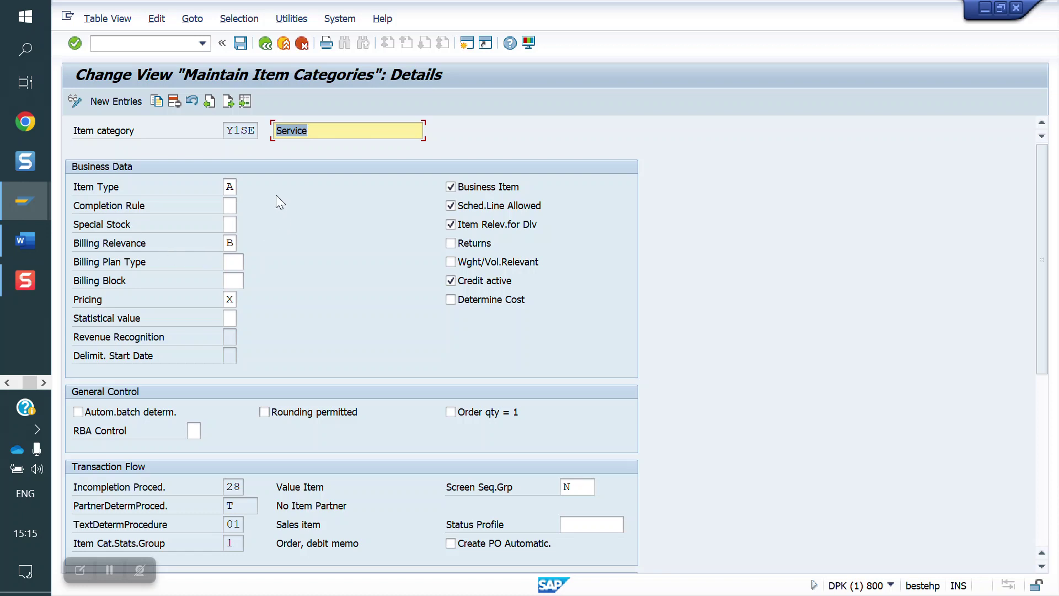
Step: Bring up the details of item category TAD for comparison
{"action": "left_click", "coordinate": [249, 100]}
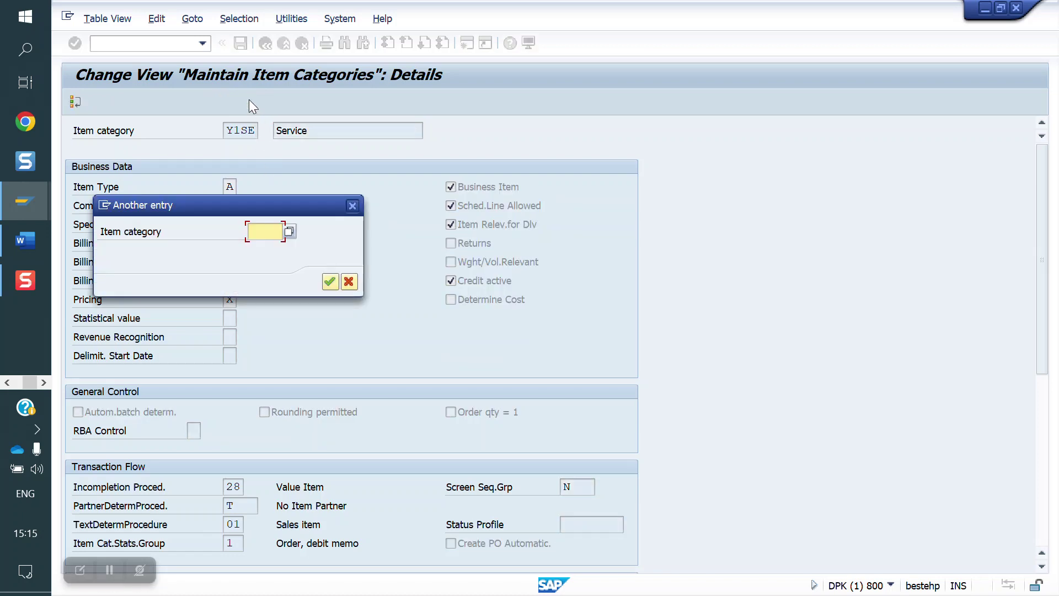
{"action": "type", "text": "tad"}
{"action": "key", "text": "Return"}
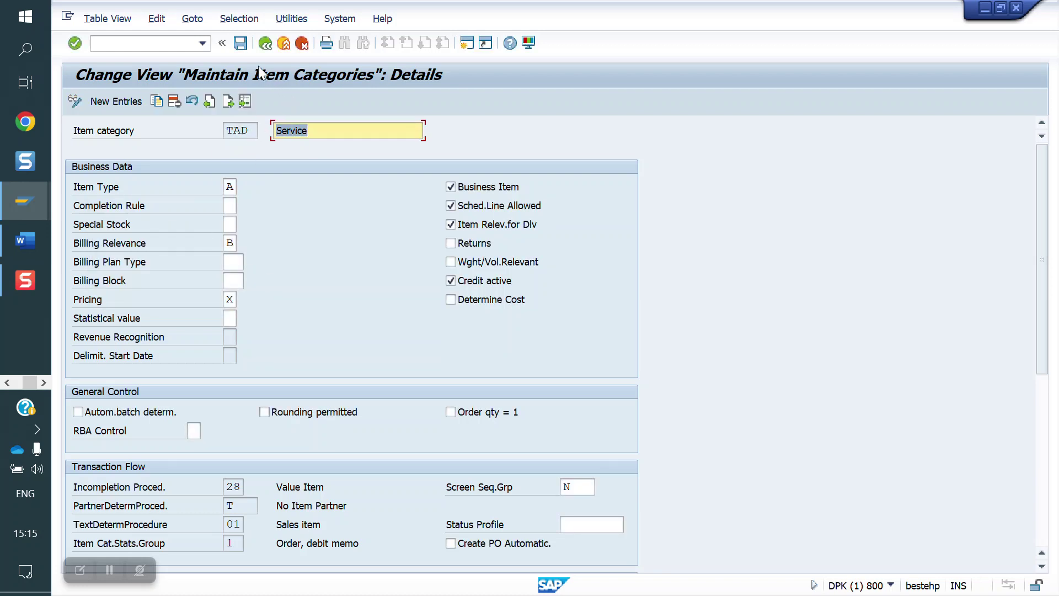
Step: Go to transaction VOV4 and locate the assignment for sales document type Y1SE with item category group DIEN
{"action": "left_click", "coordinate": [173, 43]}
{"action": "type", "text": "/nvov4"}
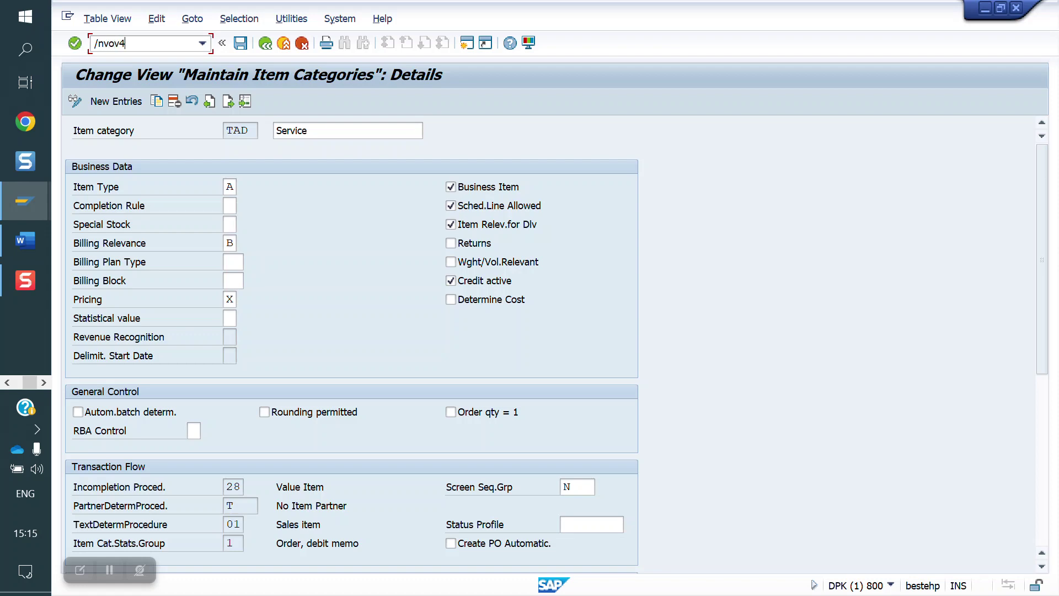
{"action": "key", "text": "Return"}
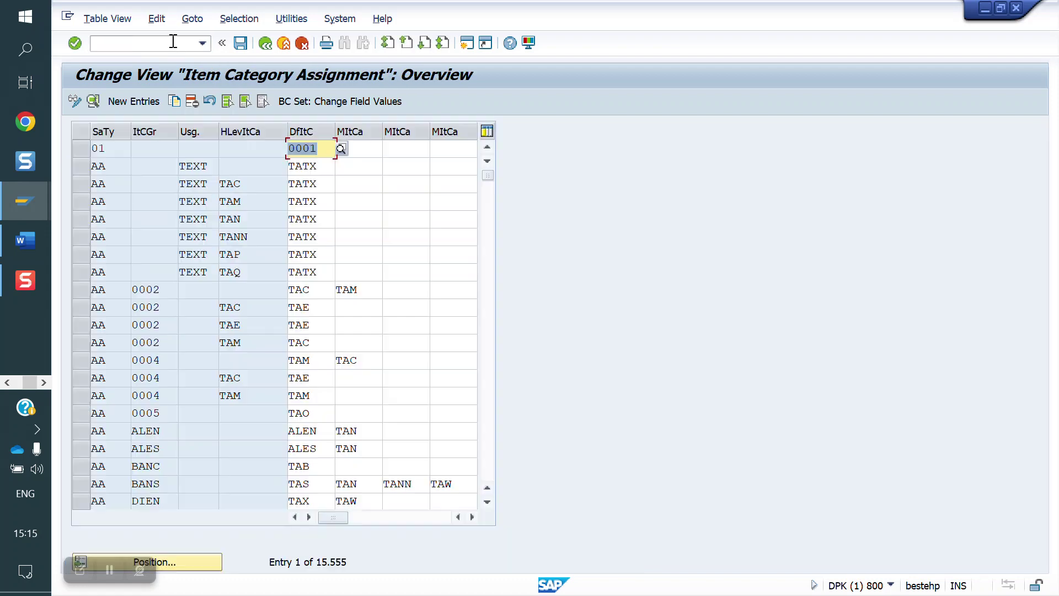
{"action": "left_click", "coordinate": [187, 562]}
{"action": "type", "text": "yo"}
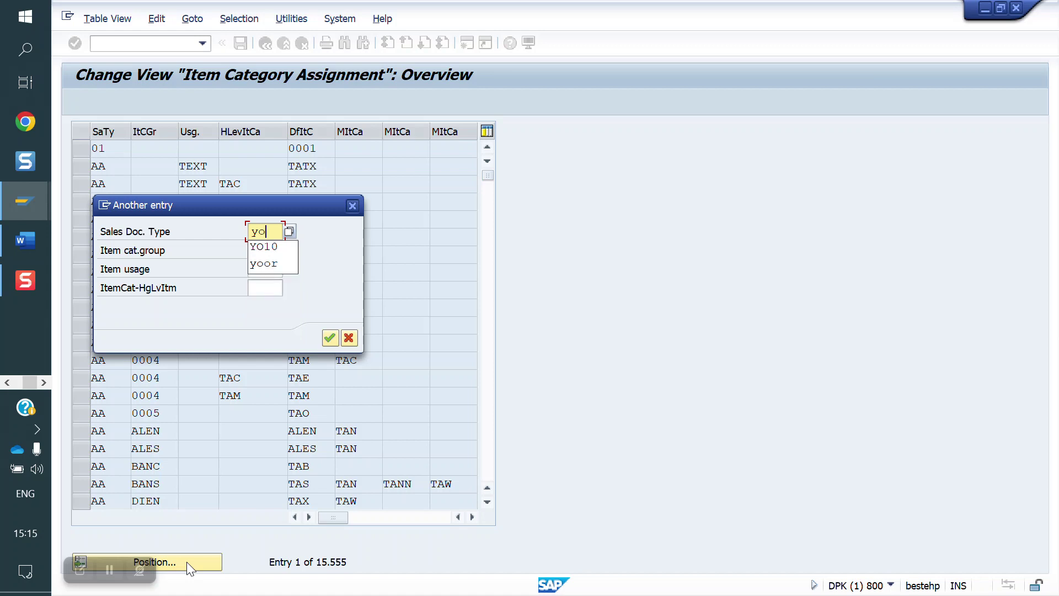
{"action": "key", "text": "BackSpace"}
{"action": "type", "text": "lse"}
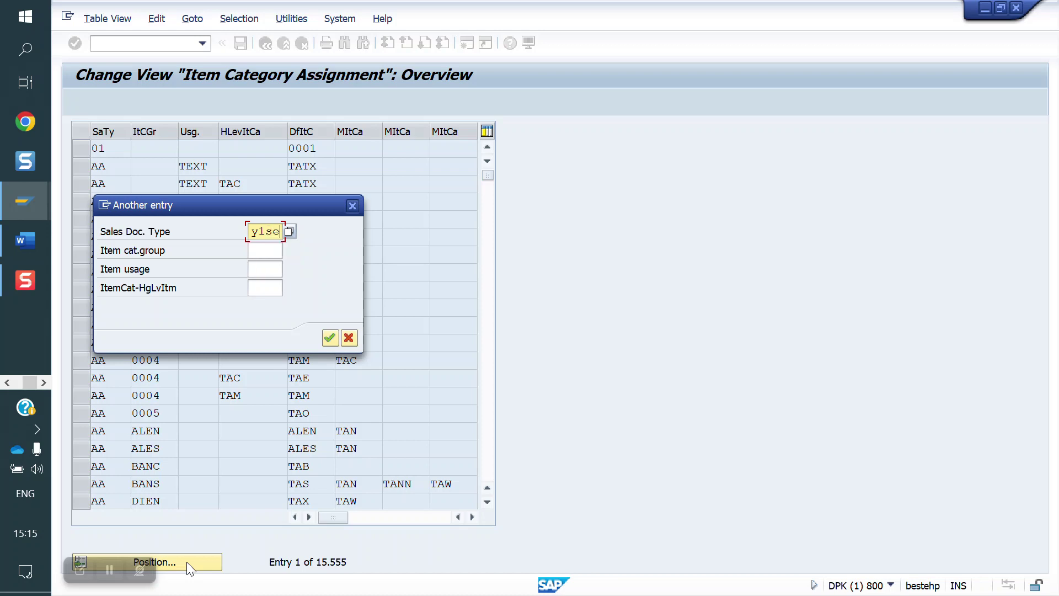
{"action": "key", "text": "Tab"}
{"action": "type", "text": "d"}
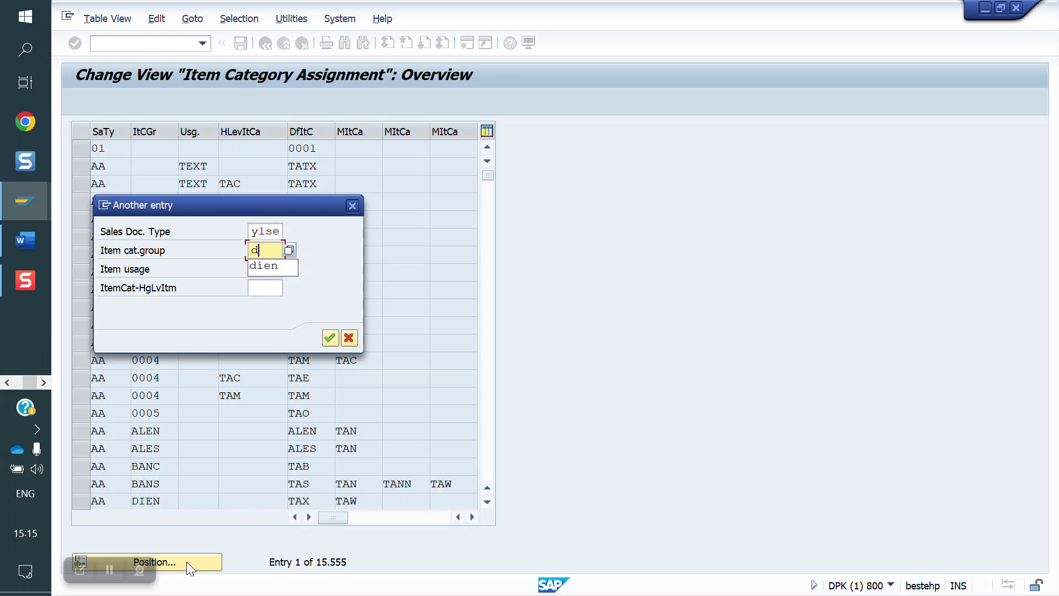
{"action": "type", "text": "ien"}
{"action": "key", "text": "Return"}
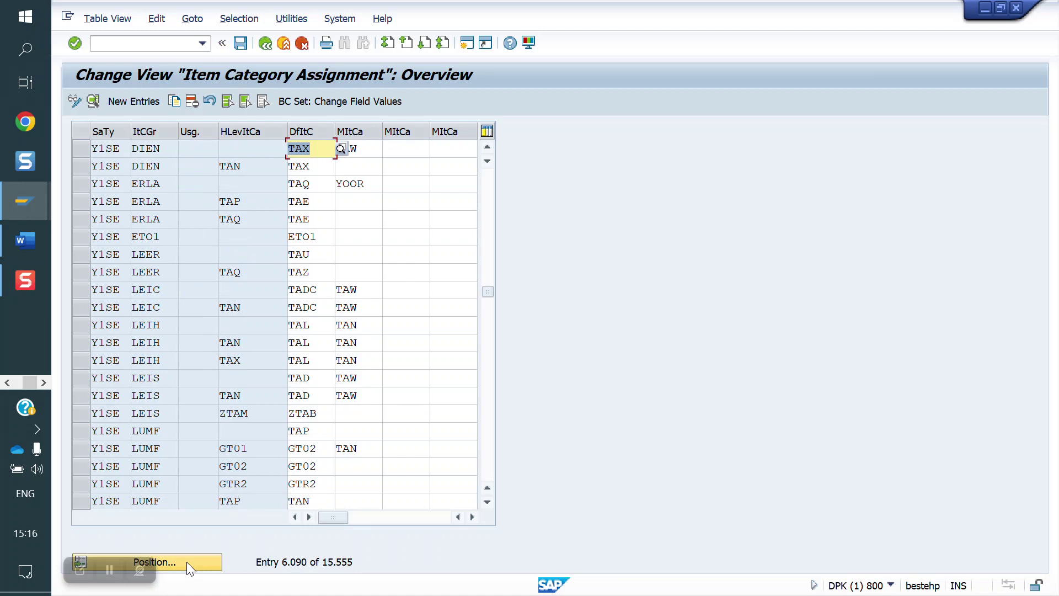
Step: Set the default item category of the Y1SE/DIEN entry to Y1SE and save it to the proposed customizing request
{"action": "key", "text": "Delete"}
{"action": "key", "text": "Down"}
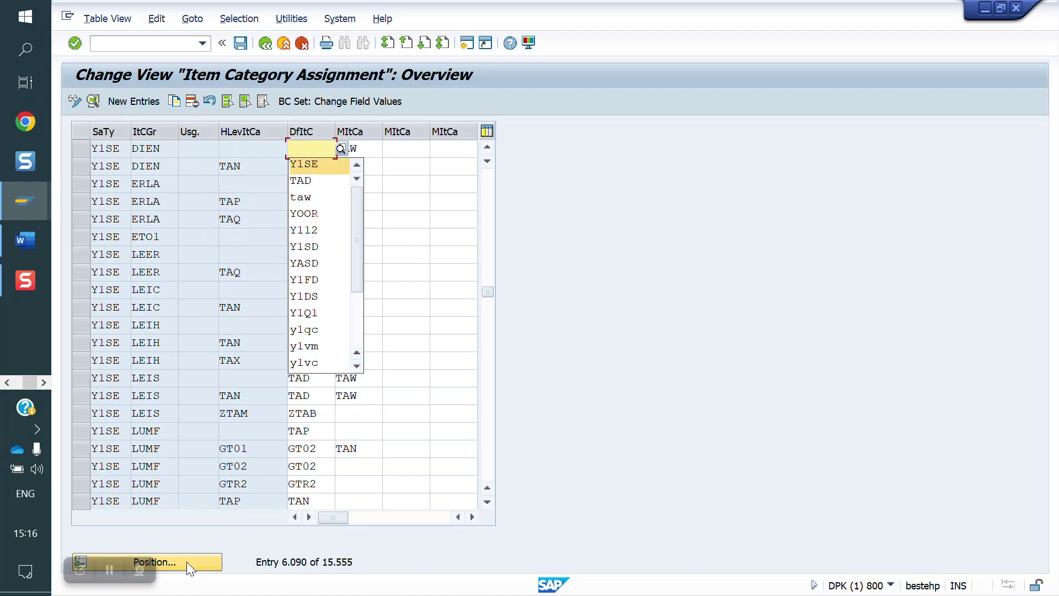
{"action": "key", "text": "Return"}
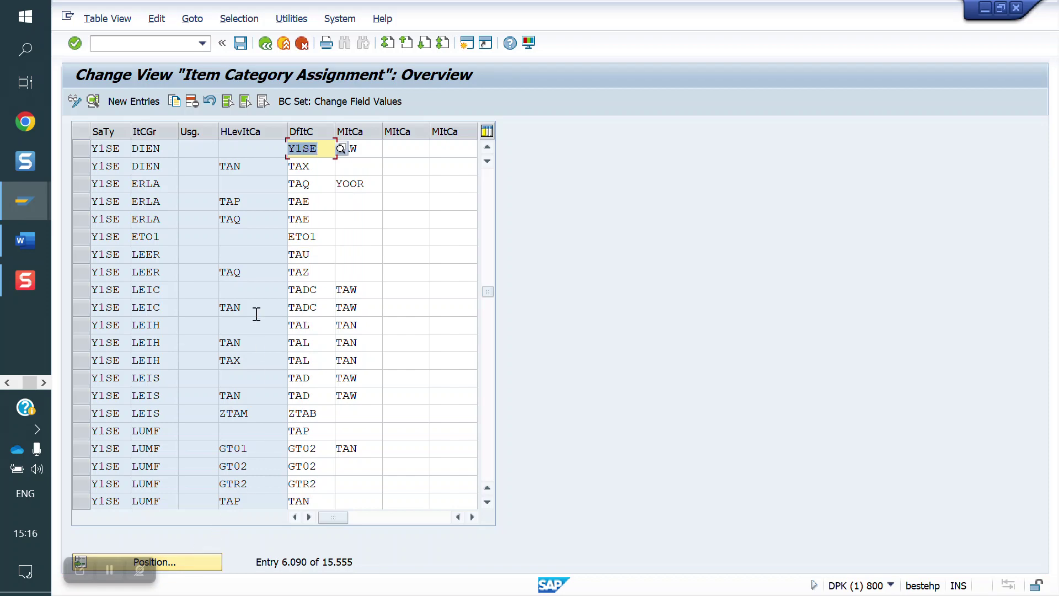
{"action": "left_click", "coordinate": [240, 43]}
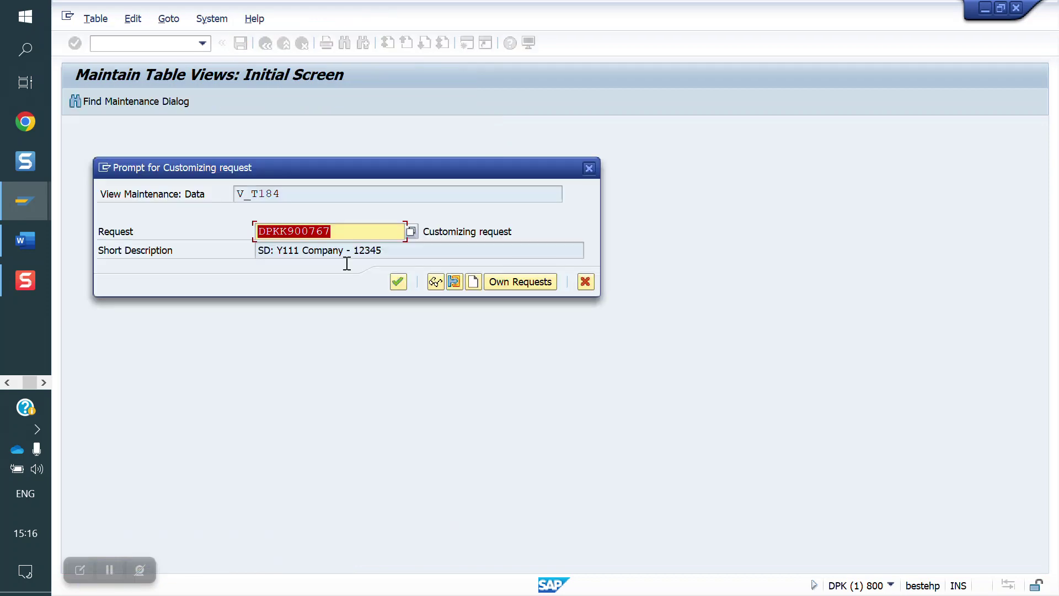
{"action": "left_click", "coordinate": [406, 282]}
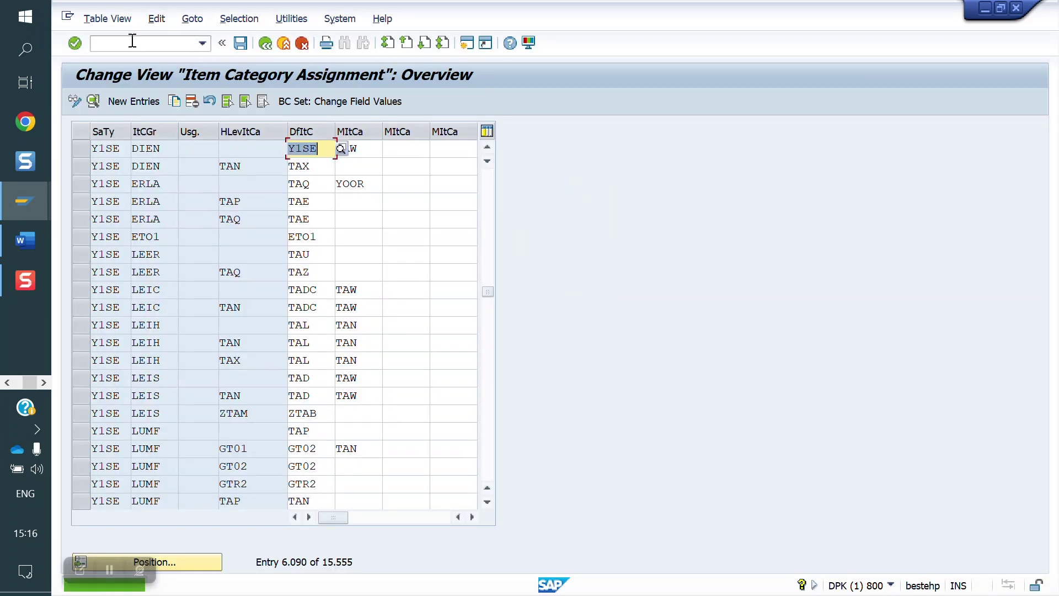
Step: In transaction VOV6, copy schedule line category CD as SE and mark it as relevant for copying control
{"action": "type", "text": "/nvov6"}
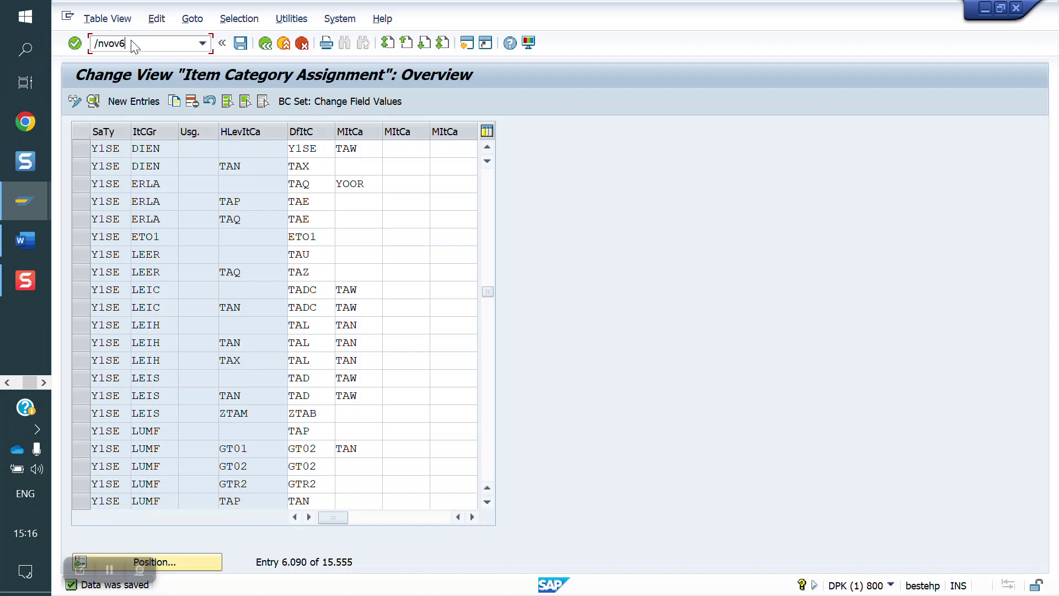
{"action": "key", "text": "Return"}
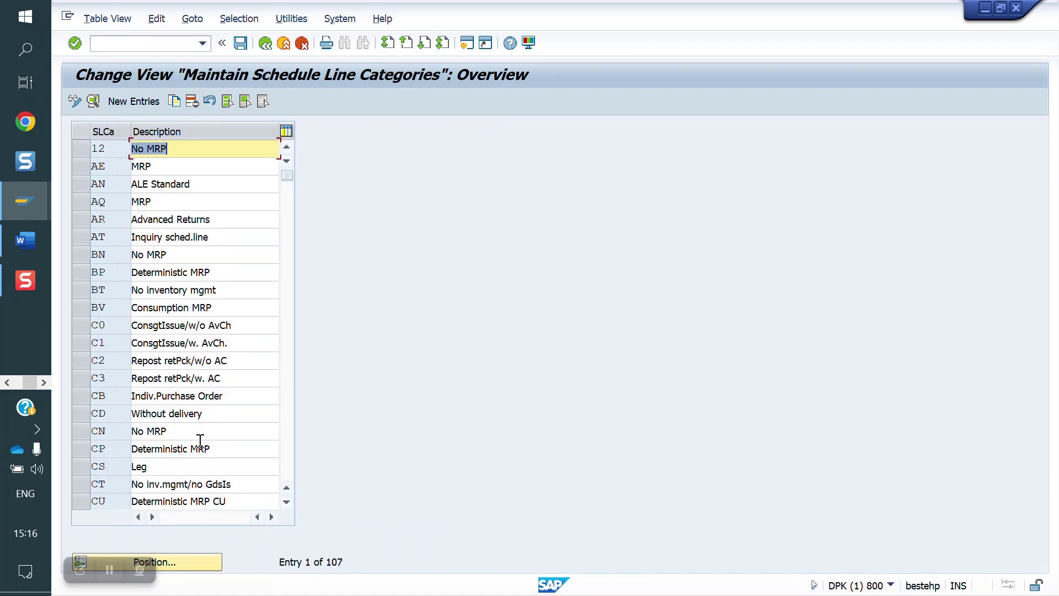
{"action": "left_click", "coordinate": [81, 413]}
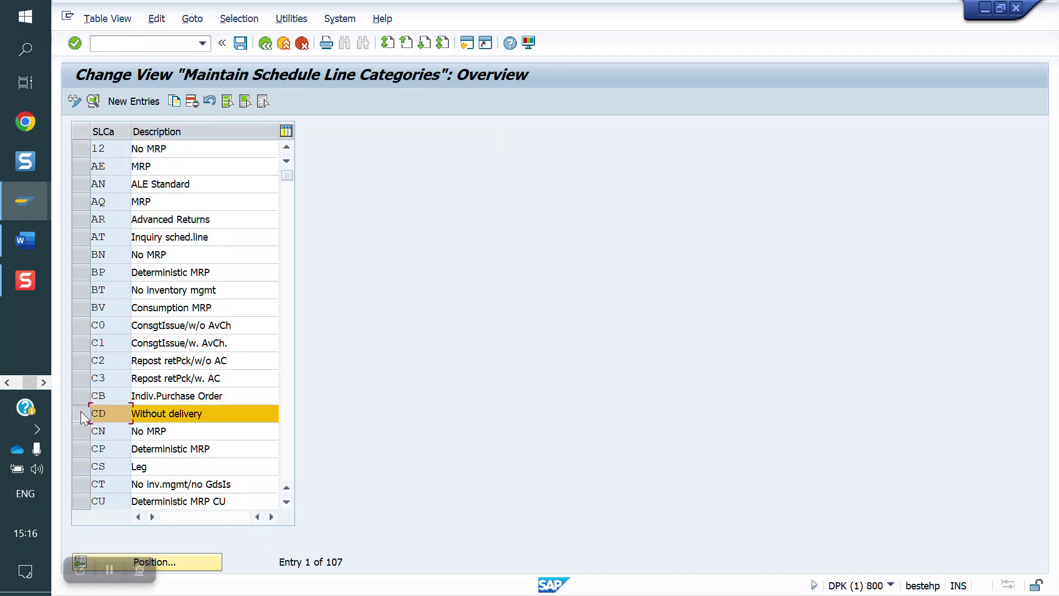
{"action": "left_click", "coordinate": [177, 103]}
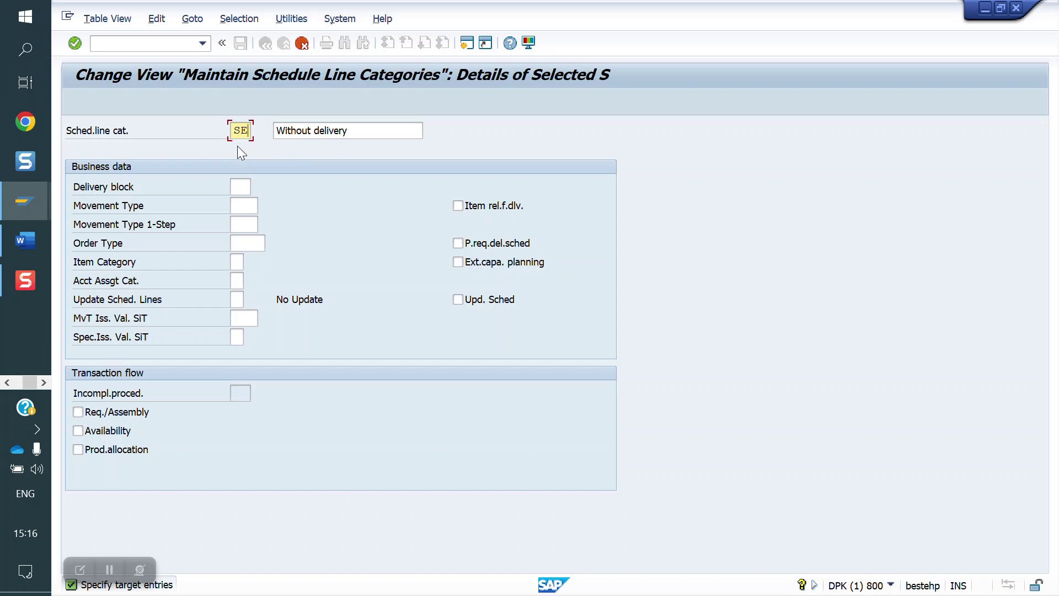
{"action": "key", "text": "Return"}
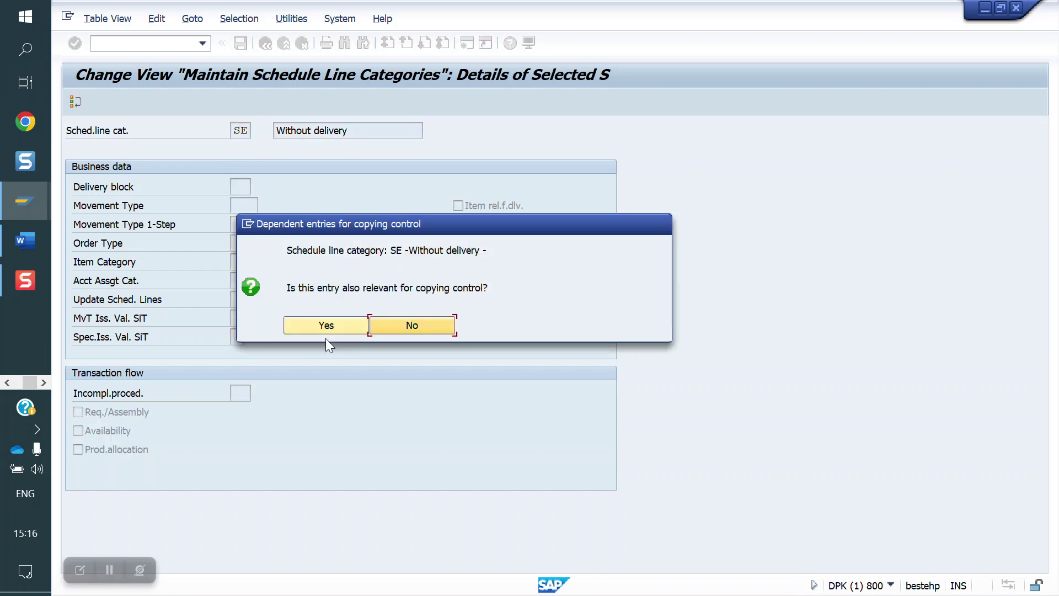
{"action": "left_click", "coordinate": [334, 326]}
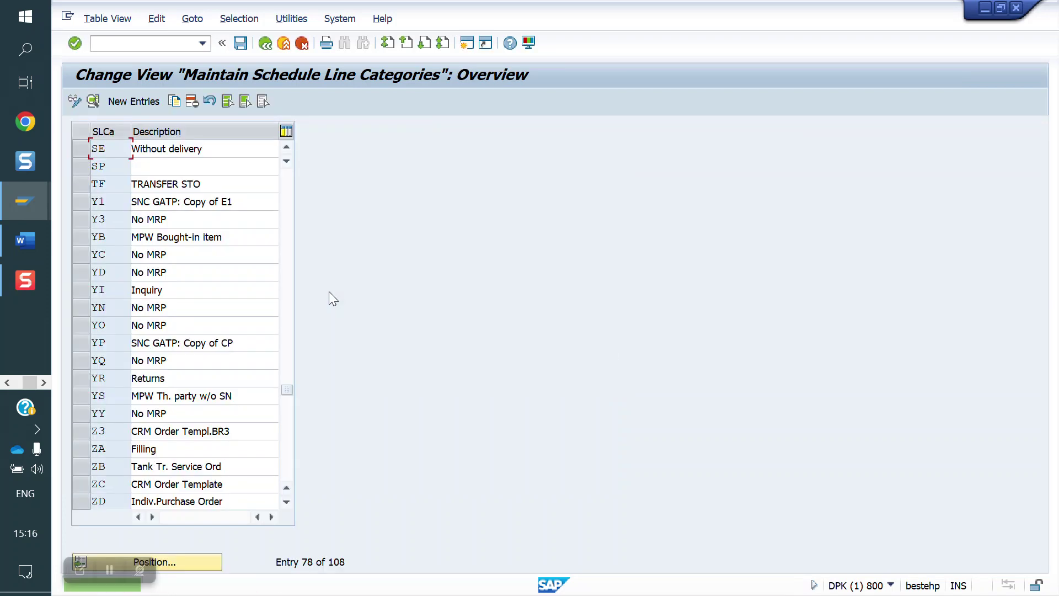
Step: Save schedule line category SE to the proposed customizing request and accept the transport key entries
{"action": "left_click", "coordinate": [239, 44]}
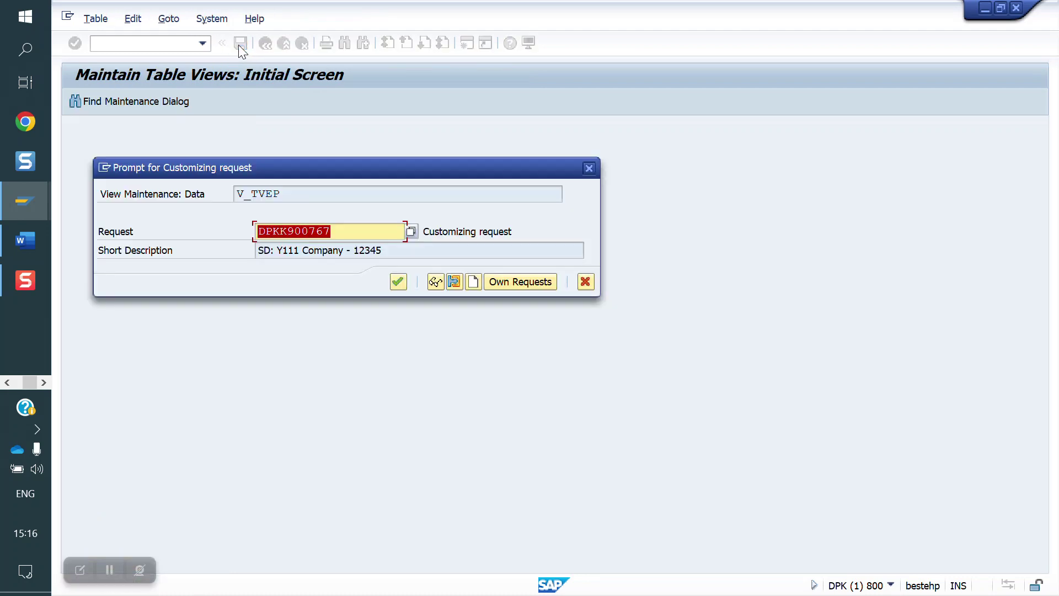
{"action": "left_click", "coordinate": [393, 283]}
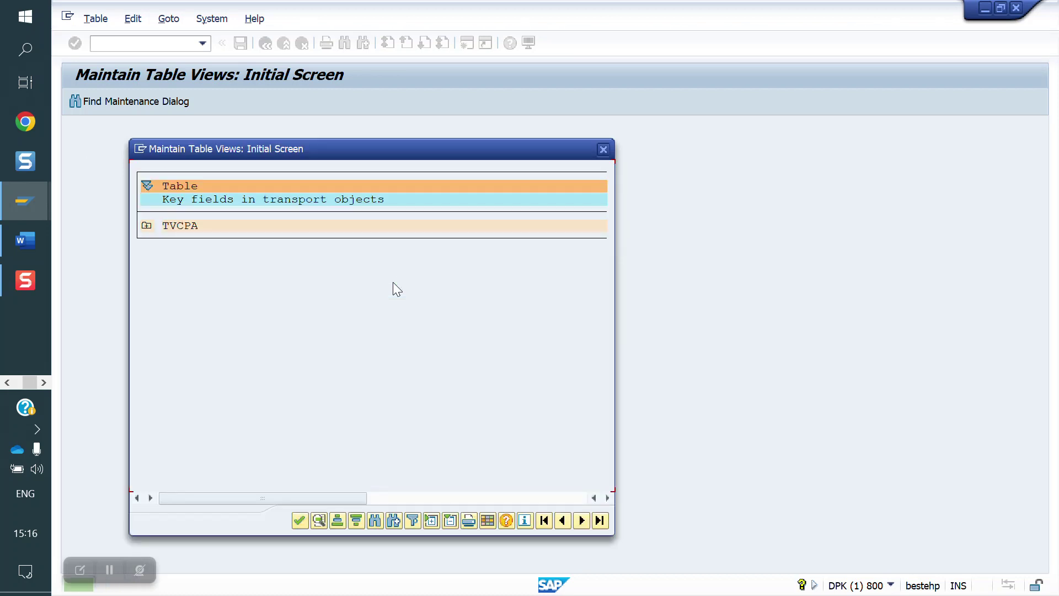
{"action": "left_click", "coordinate": [299, 520]}
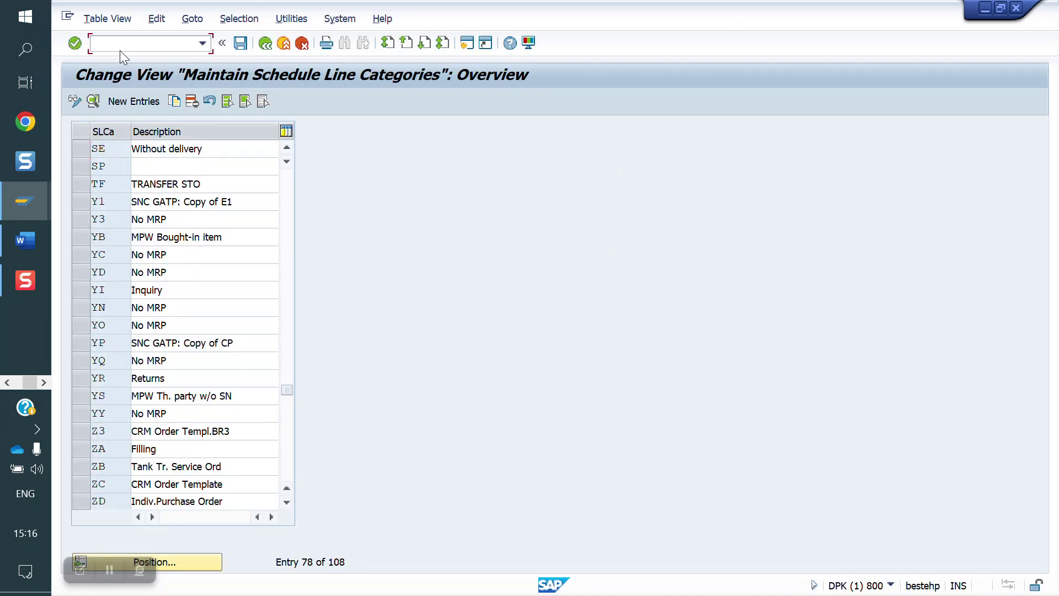
Step: Go to transaction VOV5 and locate the schedule line category assignment for item category Y1SE with no MRP type
{"action": "type", "text": "/nvov5"}
{"action": "key", "text": "Return"}
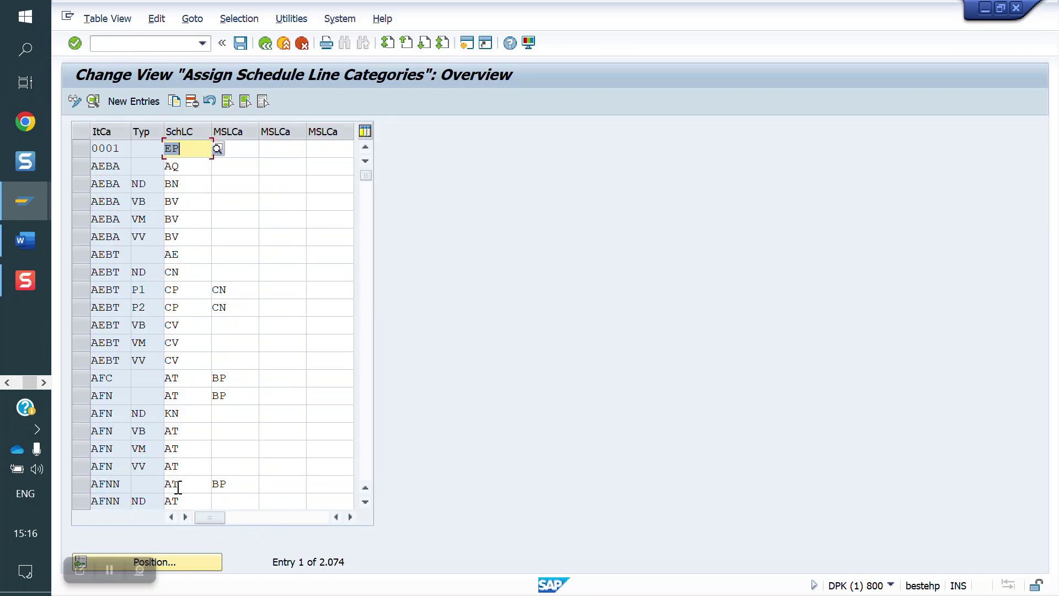
{"action": "left_click", "coordinate": [175, 559]}
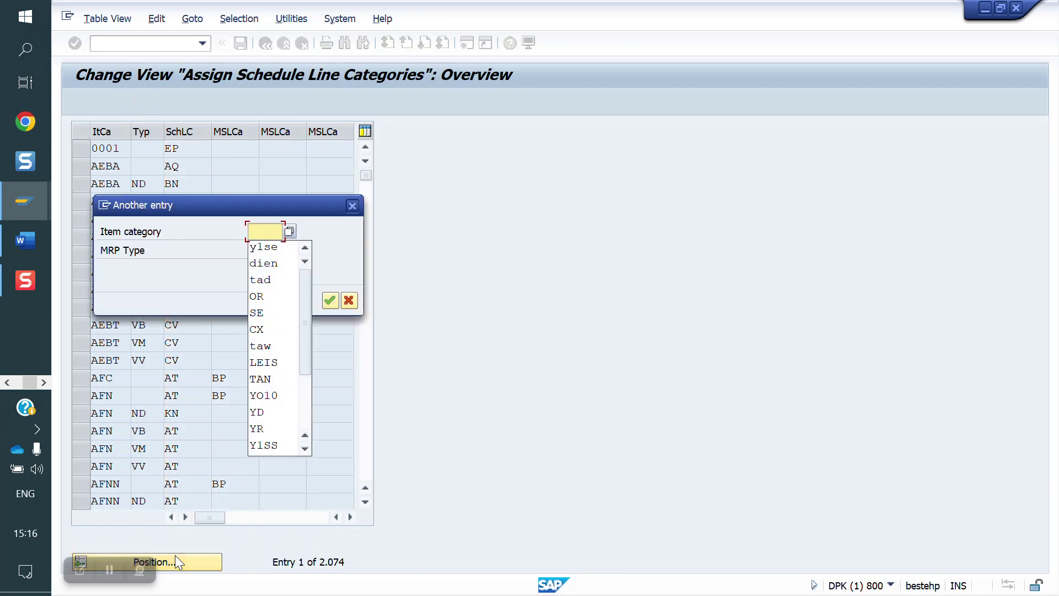
{"action": "key", "text": "Down"}
{"action": "key", "text": "Return"}
{"action": "key", "text": "Tab"}
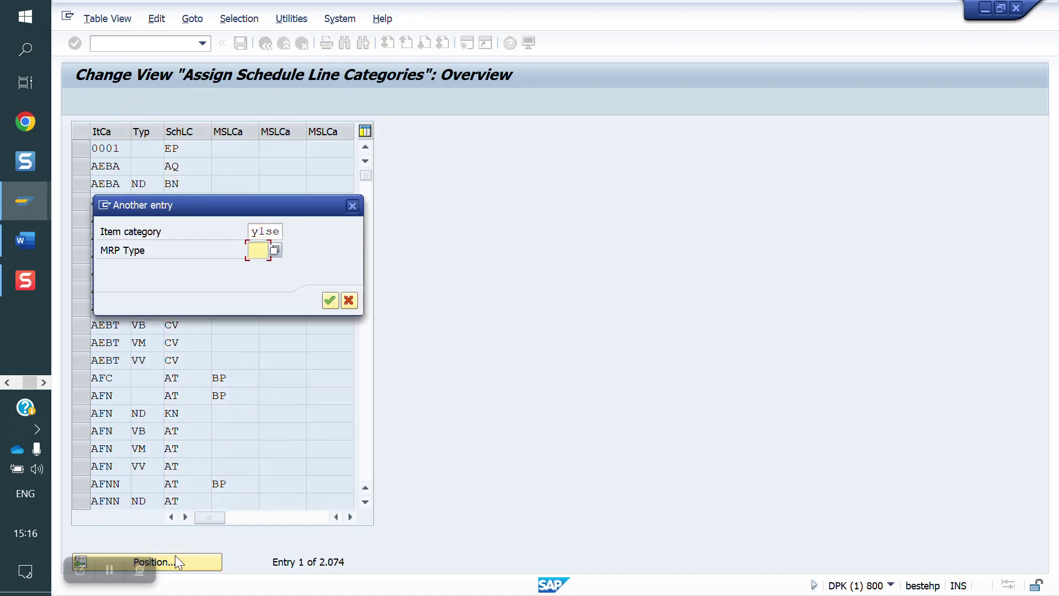
{"action": "key", "text": "Return"}
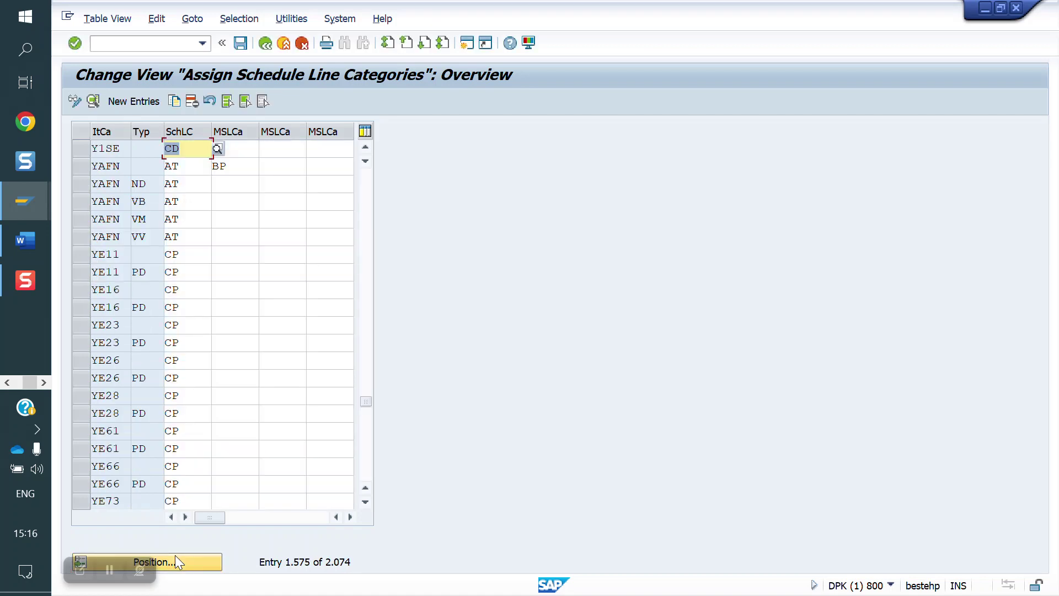
Step: Copy the Y1SE assignment entry as a new entry with MRP type ND
{"action": "left_click", "coordinate": [189, 182]}
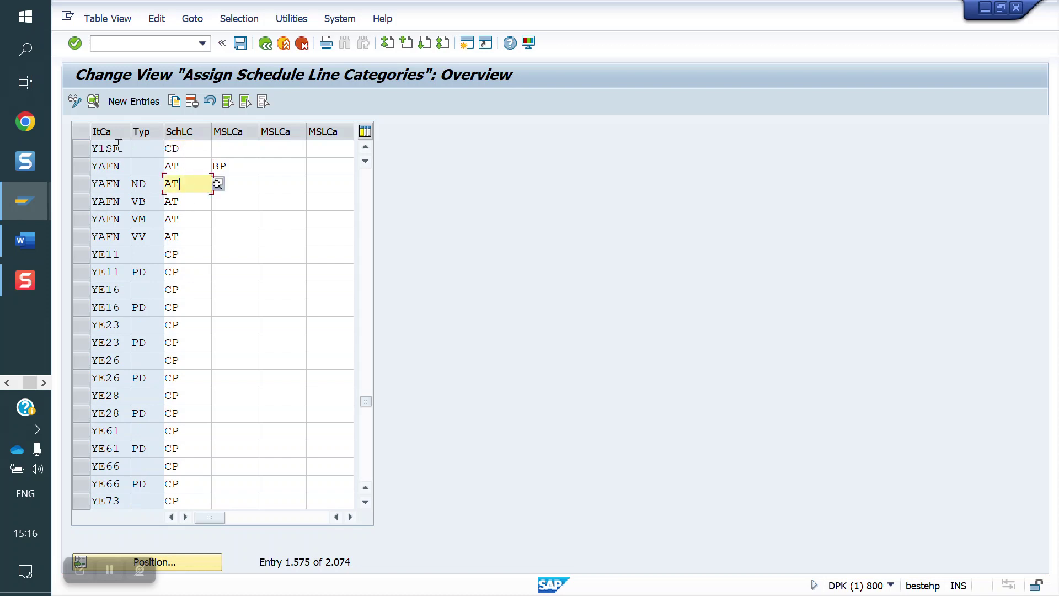
{"action": "left_click", "coordinate": [81, 148]}
{"action": "left_click", "coordinate": [181, 99]}
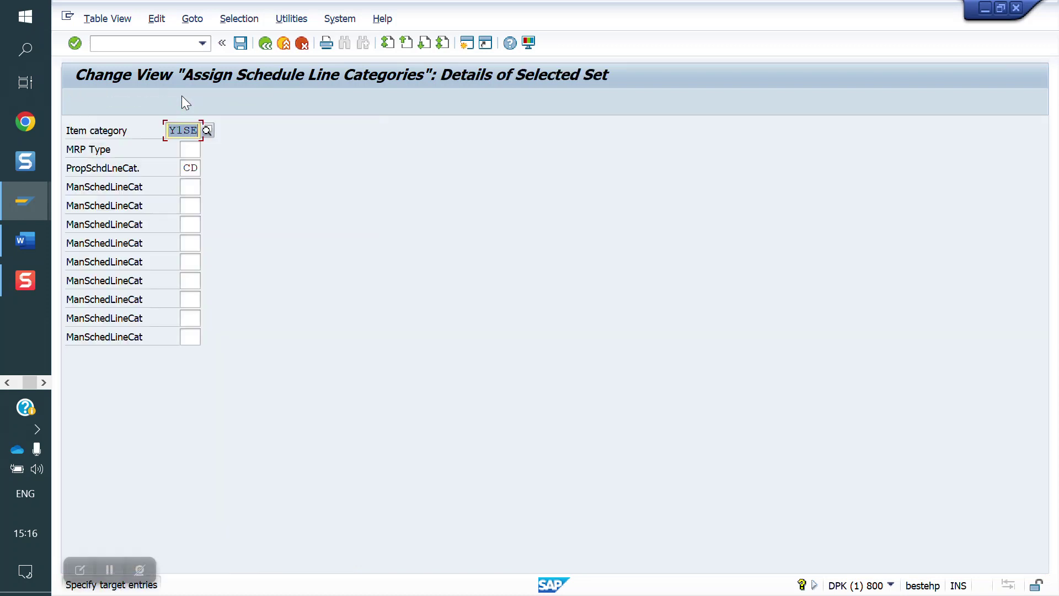
{"action": "left_click", "coordinate": [193, 150]}
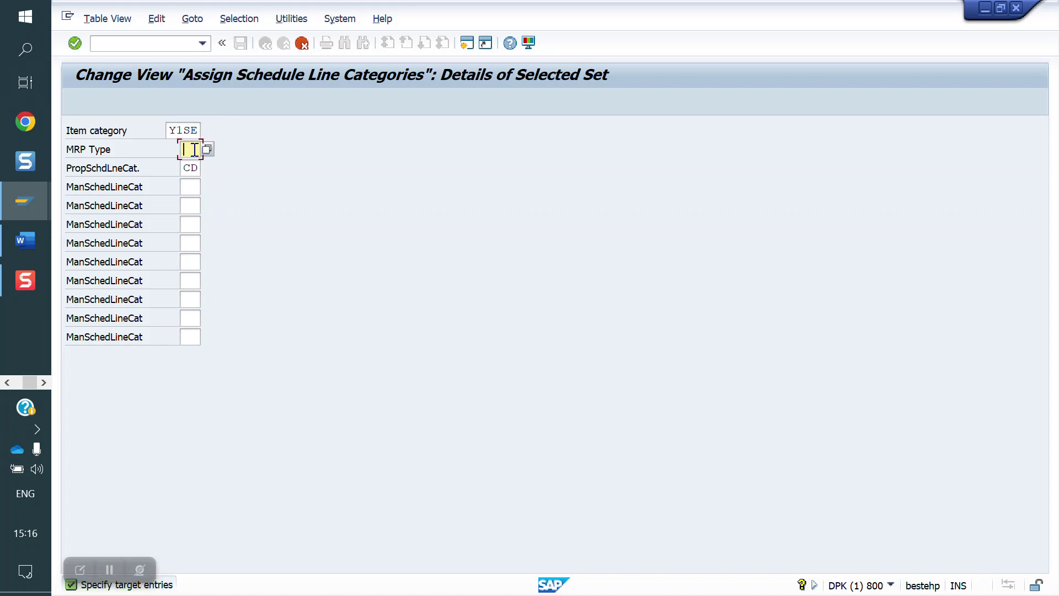
{"action": "type", "text": "ND"}
Step: Set the copied entry's proposed schedule line category to SE and save it to the proposed customizing request
{"action": "left_click", "coordinate": [197, 169]}
{"action": "key", "text": "BackSpace"}
{"action": "key", "text": "BackSpace"}
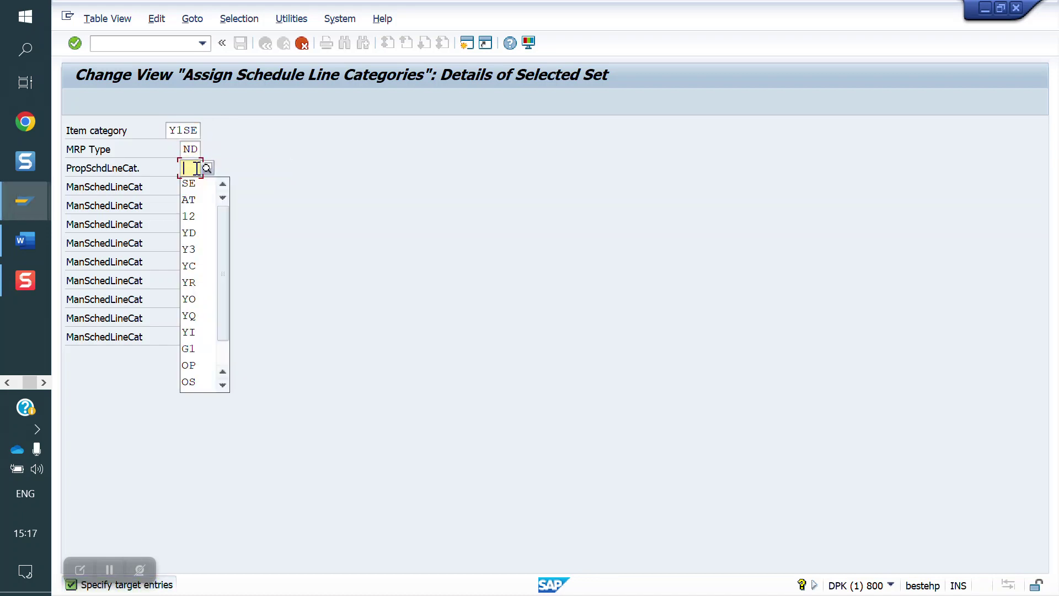
{"action": "key", "text": "Down"}
{"action": "key", "text": "Return"}
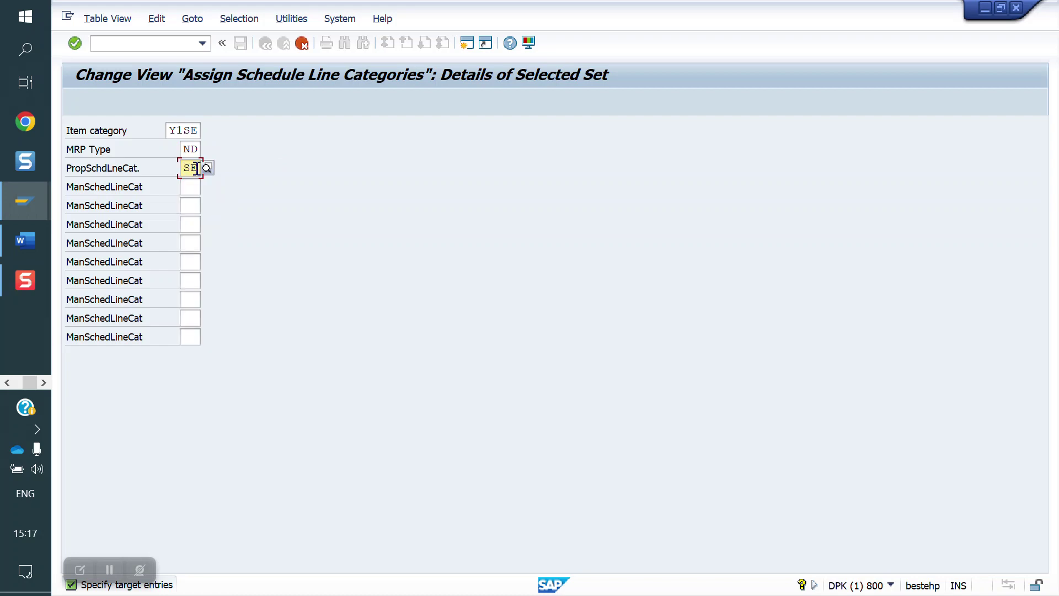
{"action": "key", "text": "Return"}
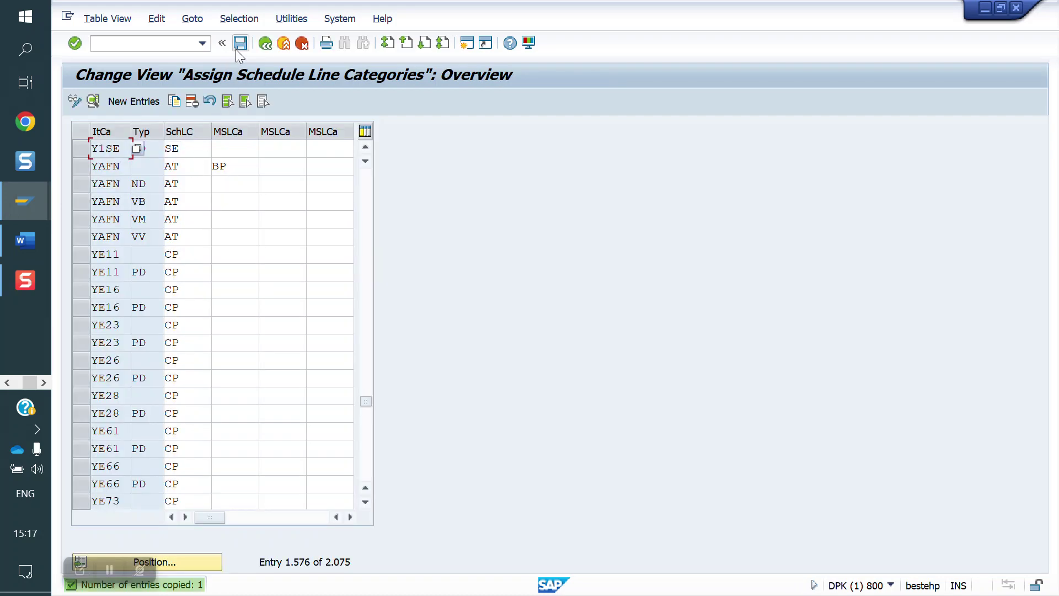
{"action": "left_click", "coordinate": [240, 44]}
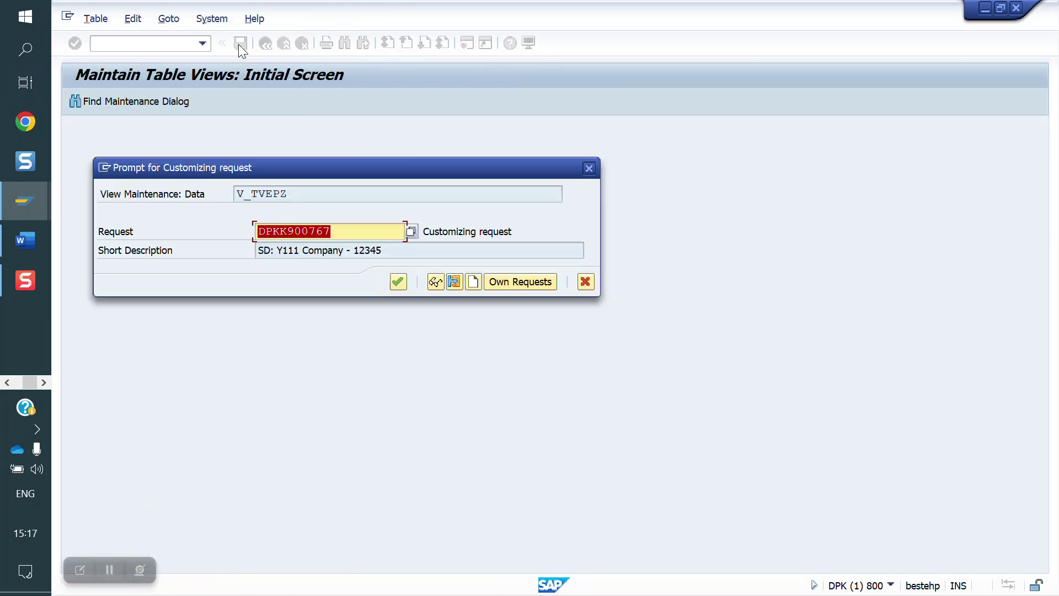
{"action": "left_click", "coordinate": [398, 281]}
Step: Go to transaction MM03 and display material 50065653, accepting the view selection
{"action": "left_click", "coordinate": [127, 46]}
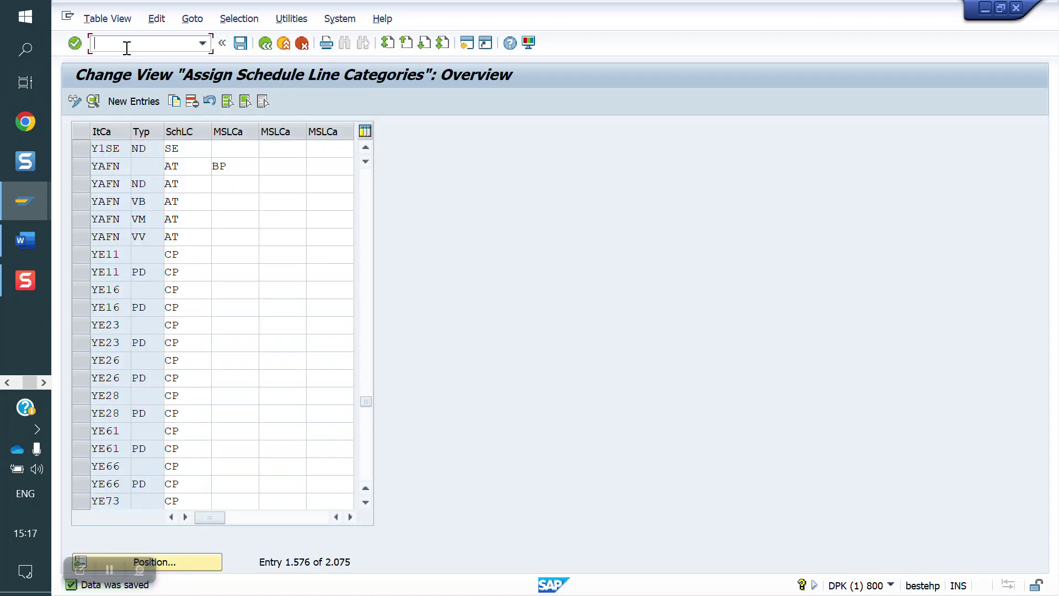
{"action": "type", "text": "/NMM03"}
{"action": "key", "text": "Return"}
{"action": "key", "text": "Down"}
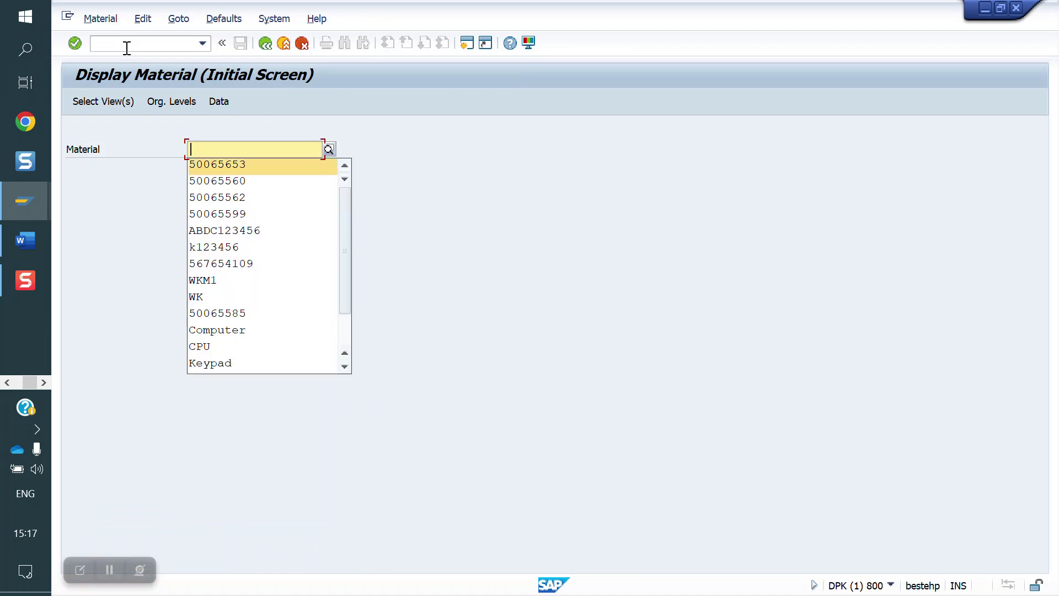
{"action": "key", "text": "Return"}
{"action": "key", "text": "Return"}
{"action": "key", "text": "Return"}
Step: Open the material for plant YO10, storage location FG01, sales organization YO10 and distribution channel YD
{"action": "key", "text": "Down"}
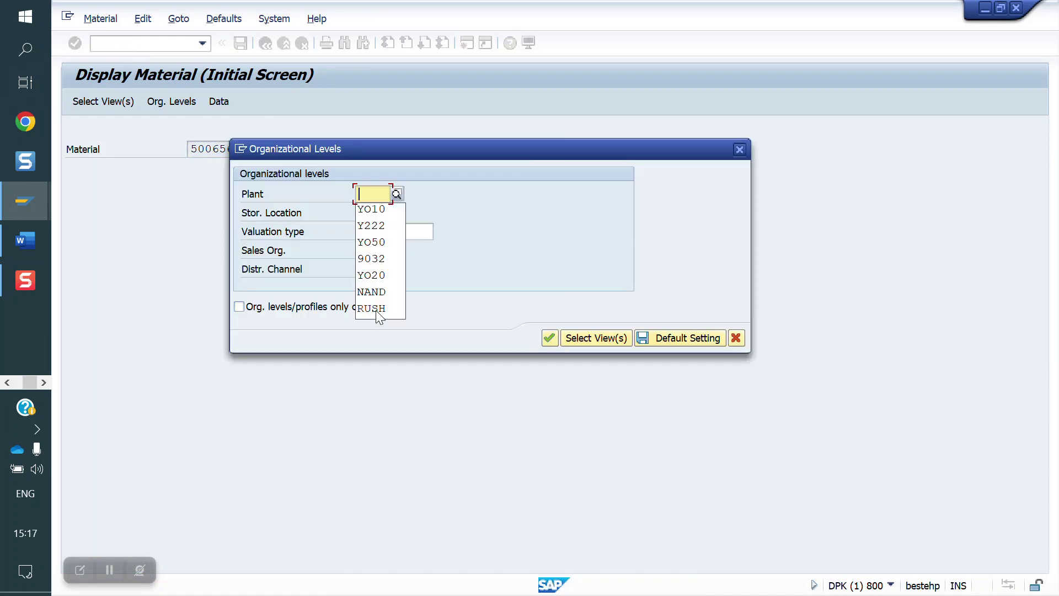
{"action": "key", "text": "Return"}
{"action": "key", "text": "Tab"}
{"action": "key", "text": "Down"}
{"action": "key", "text": "Return"}
{"action": "key", "text": "Tab"}
{"action": "key", "text": "Tab"}
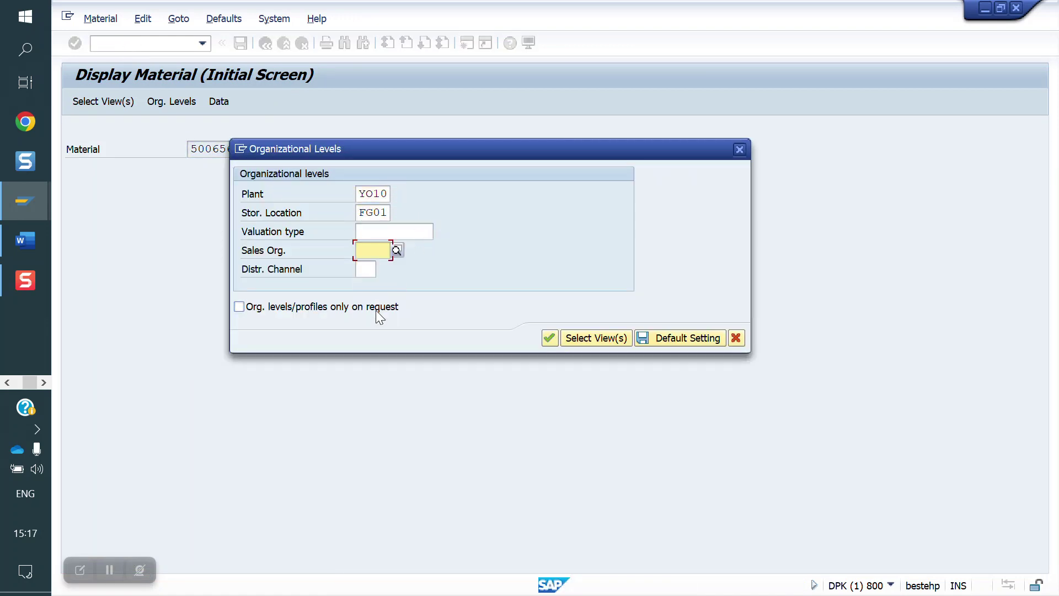
{"action": "key", "text": "Down"}
{"action": "key", "text": "Return"}
{"action": "key", "text": "Tab"}
{"action": "key", "text": "Down"}
{"action": "key", "text": "Return"}
{"action": "key", "text": "Return"}
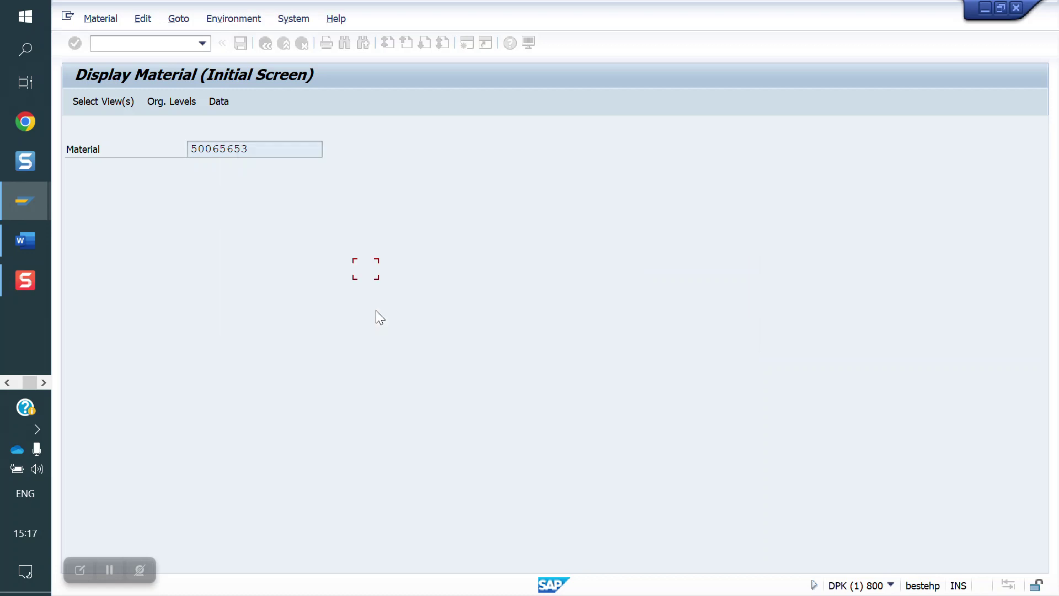
Step: Check the material type in the material's information window and close it
{"action": "left_click", "coordinate": [606, 169]}
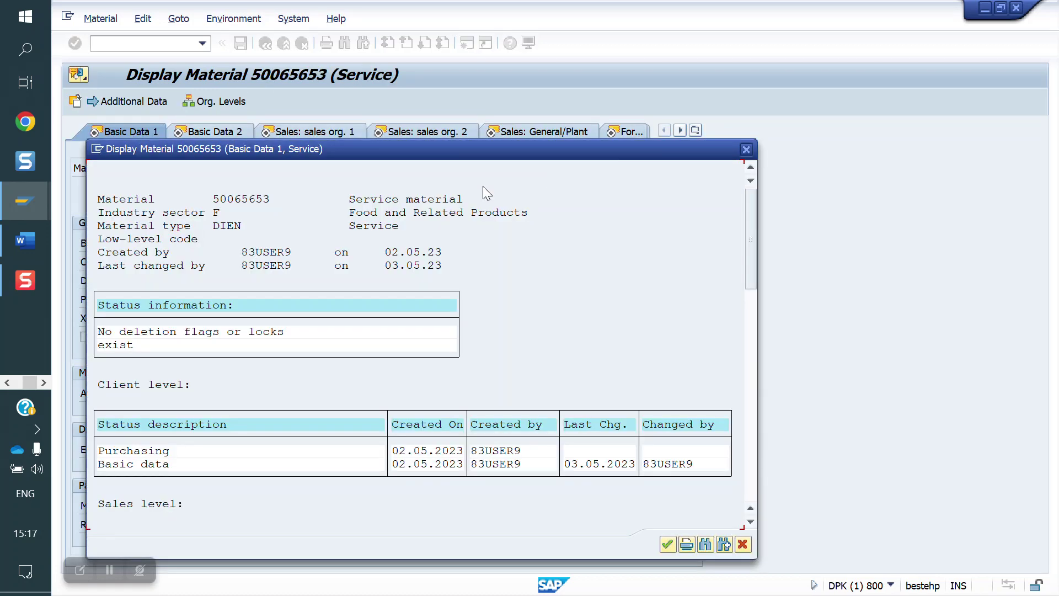
{"action": "left_click", "coordinate": [217, 228]}
{"action": "left_click", "coordinate": [668, 544]}
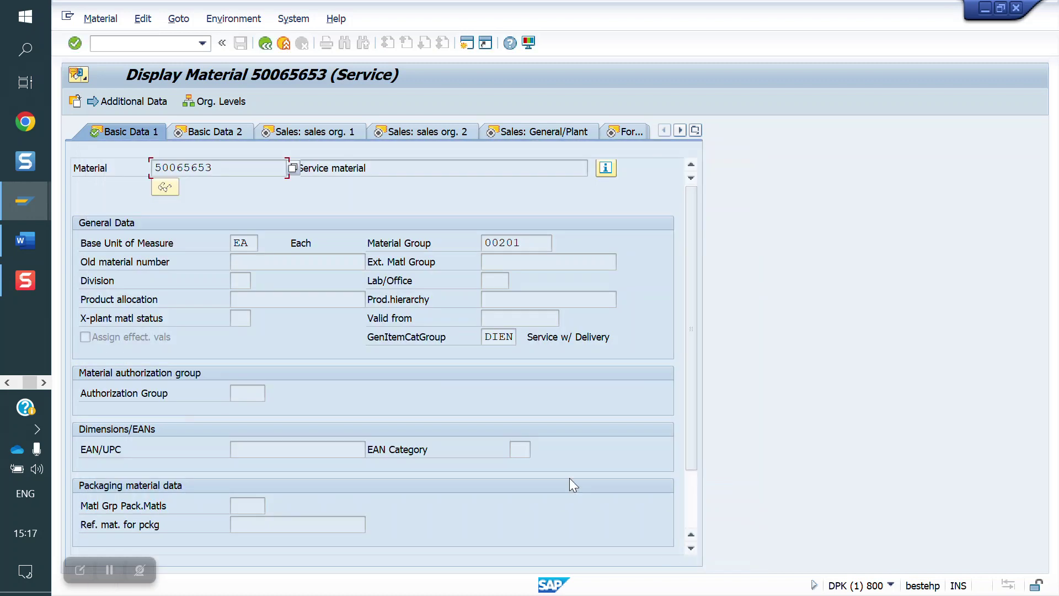
Step: Check the item category group in the material's second sales organization view
{"action": "key", "text": "Return"}
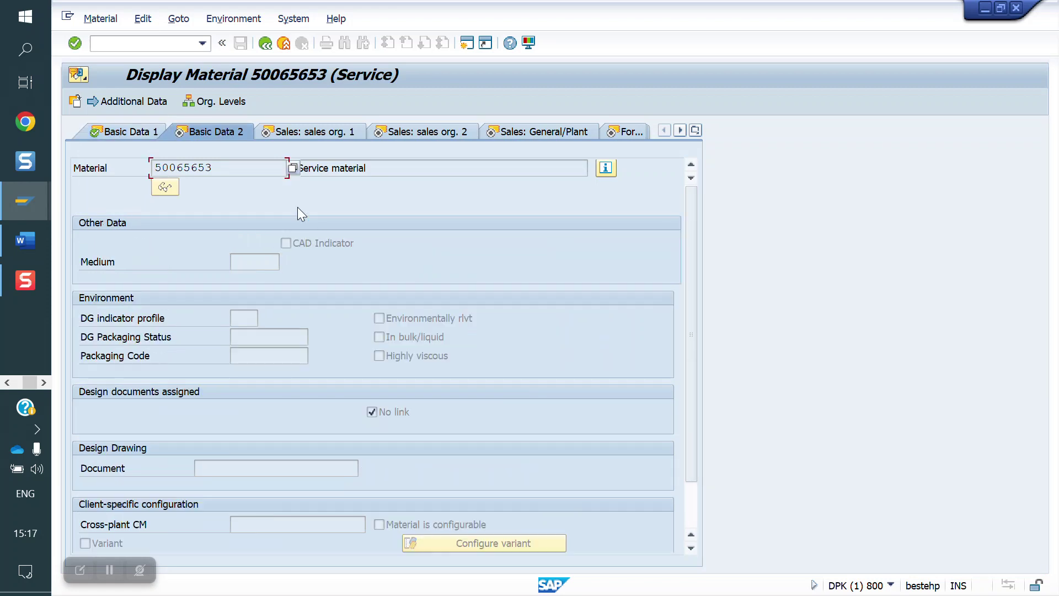
{"action": "key", "text": "Return"}
{"action": "key", "text": "Return"}
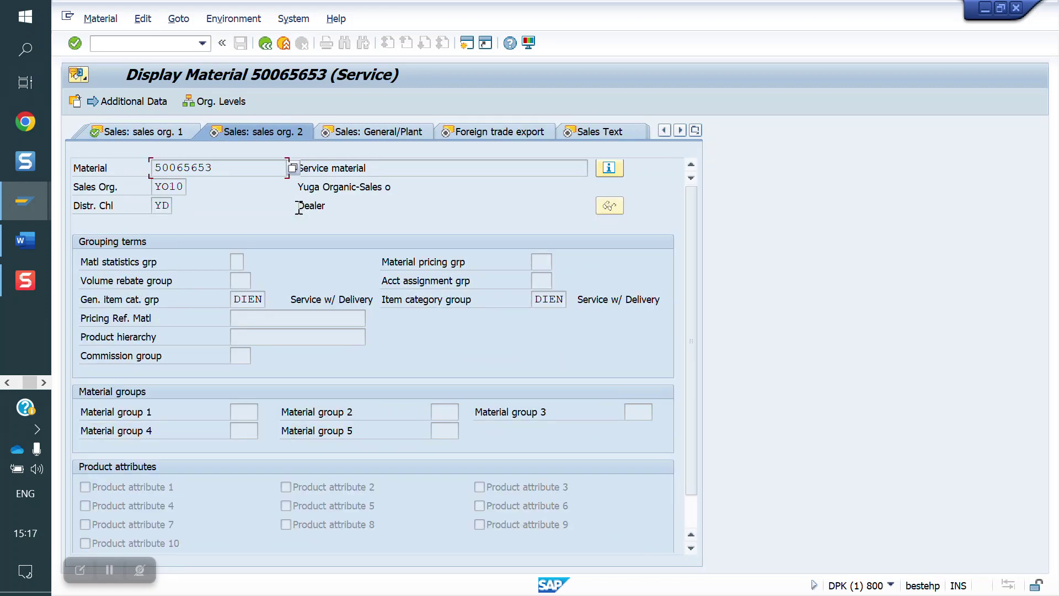
{"action": "left_click_drag", "start_coordinate": [531, 300], "coordinate": [571, 303]}
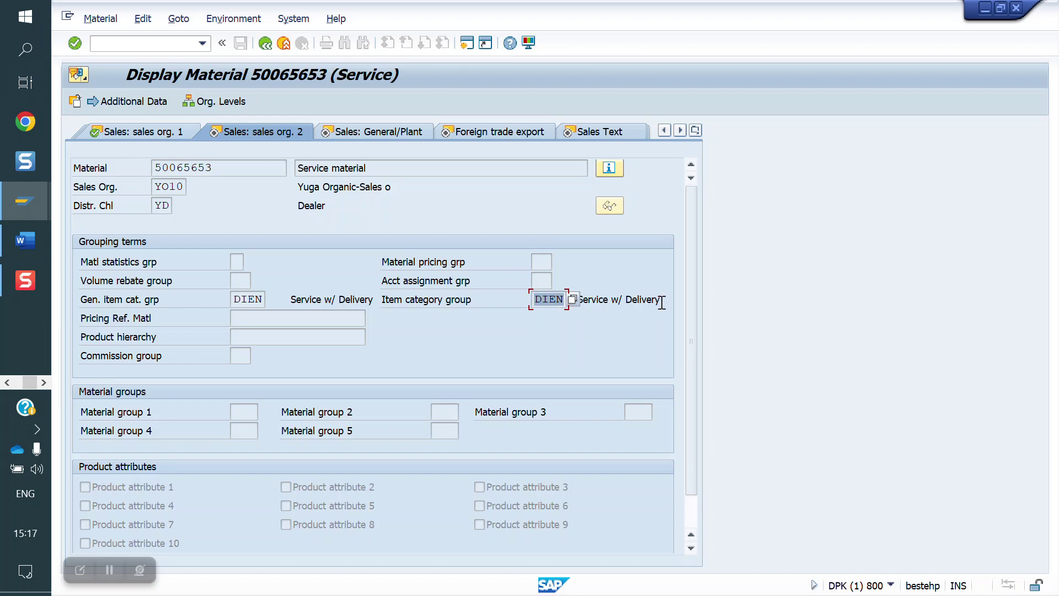
Step: Check the MRP type in the material's MRP 1 view and leave the material display
{"action": "left_click", "coordinate": [398, 128]}
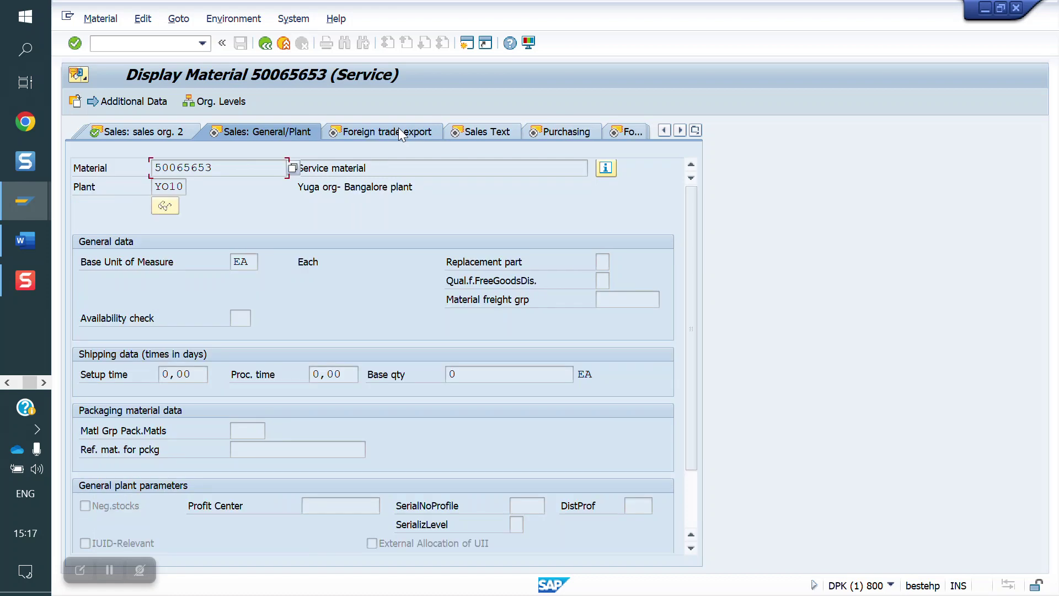
{"action": "left_click", "coordinate": [696, 130]}
{"action": "left_click", "coordinate": [724, 329]}
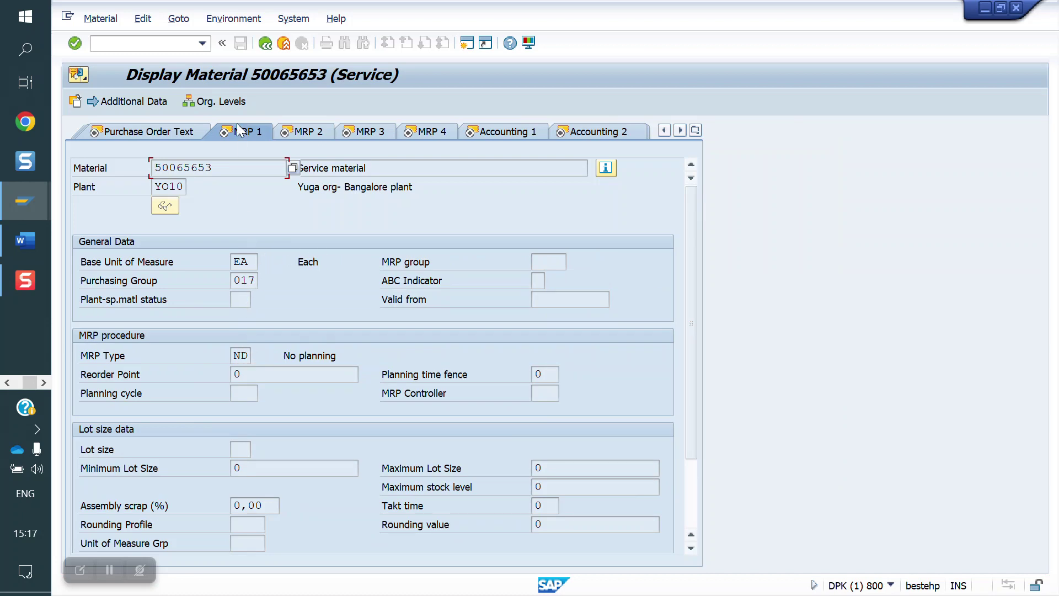
{"action": "left_click", "coordinate": [265, 43]}
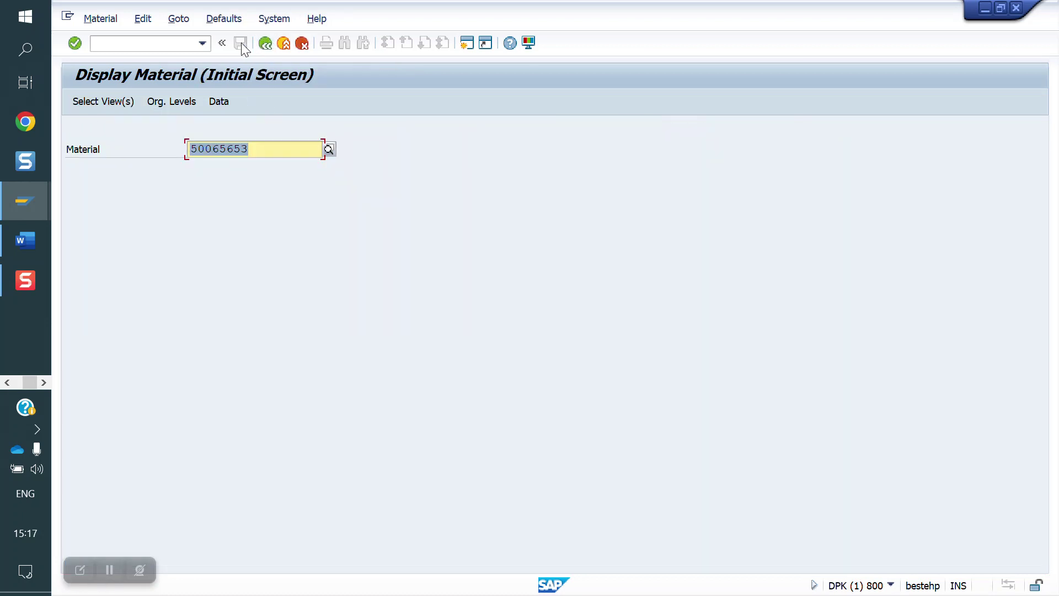
Step: In transaction VA01, start a Y1SE sales order for sales organization YO10, distribution channel YD and division YP
{"action": "left_click", "coordinate": [137, 44]}
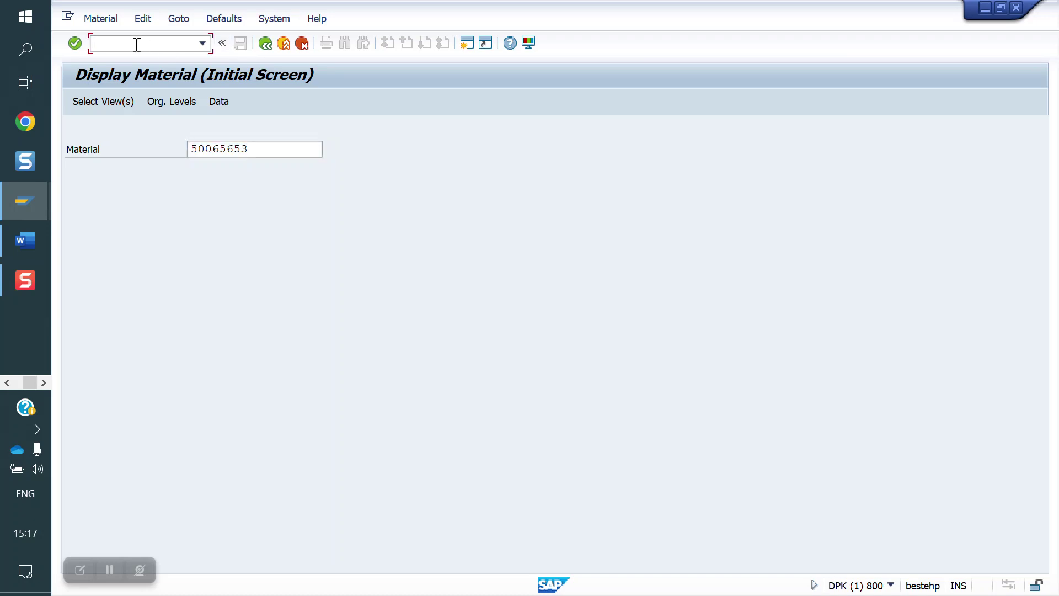
{"action": "type", "text": "/NVA01"}
{"action": "key", "text": "Return"}
{"action": "key", "text": "Tab"}
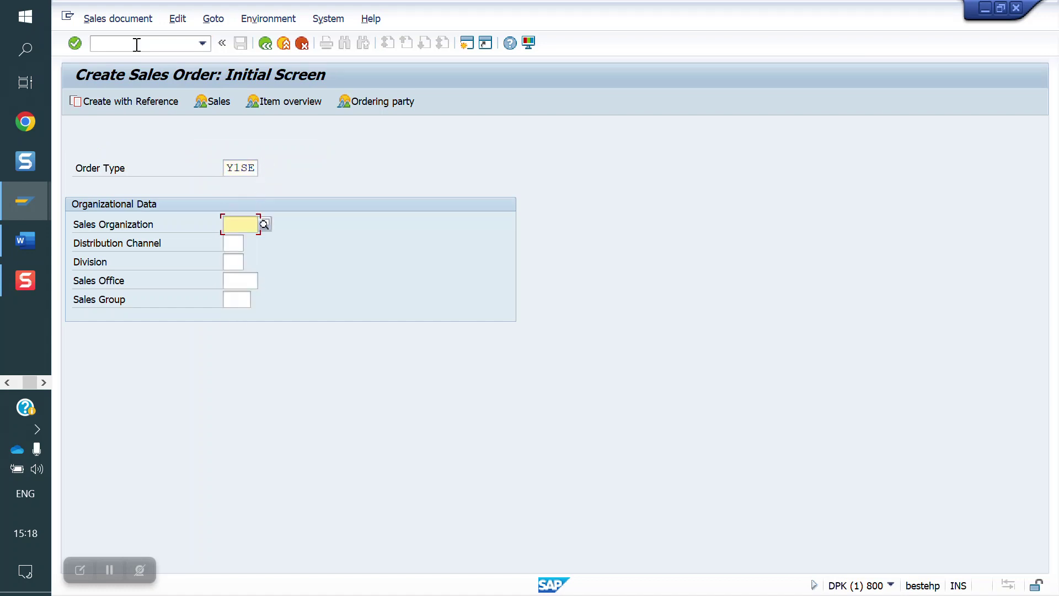
{"action": "type", "text": "Y010"}
{"action": "key", "text": "Tab"}
{"action": "type", "text": "YD"}
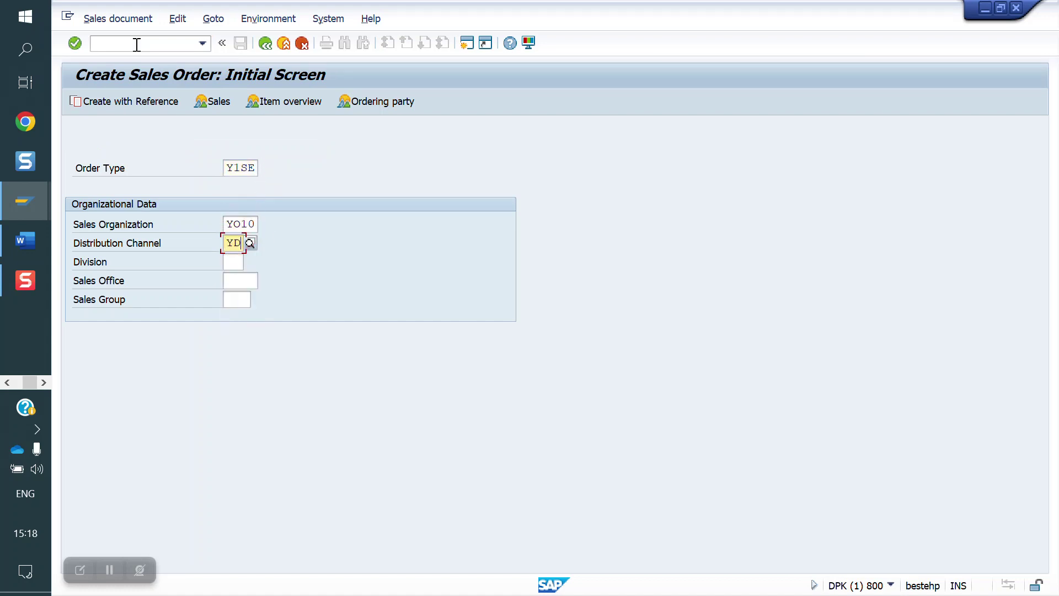
{"action": "key", "text": "Tab"}
{"action": "type", "text": "YP"}
{"action": "key", "text": "Return"}
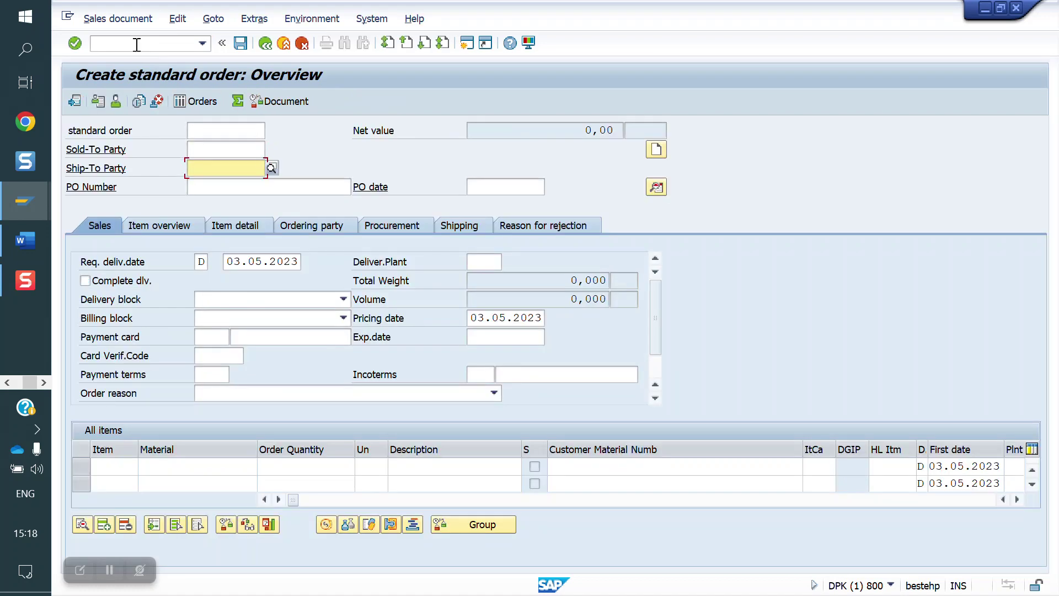
Step: Enter the sold-to customer number and add an item for material 50065653 with order quantity 1
{"action": "key", "text": "Down"}
{"action": "key", "text": "Down"}
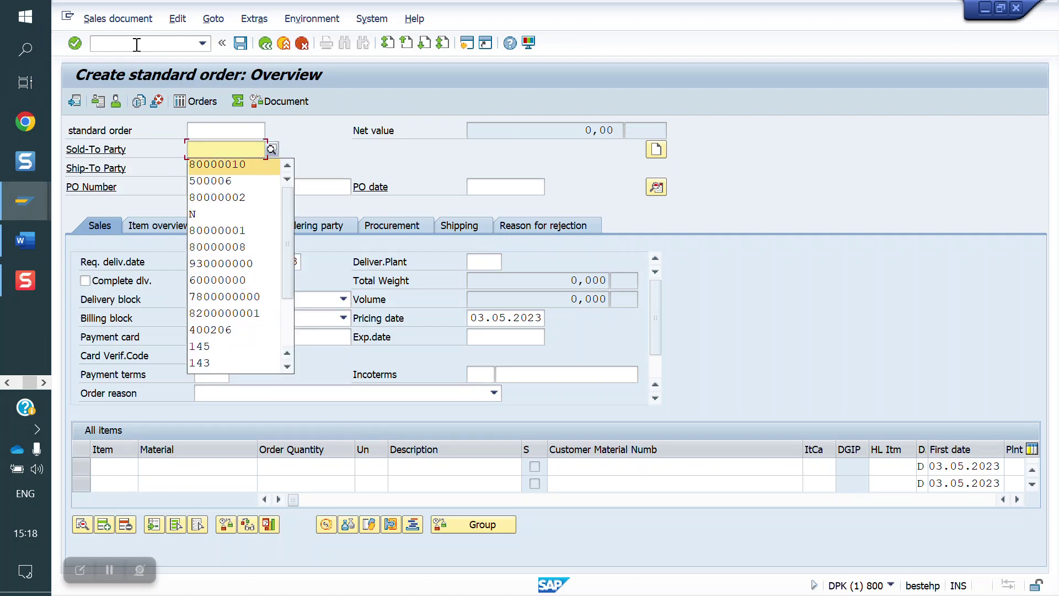
{"action": "key", "text": "Return"}
{"action": "key", "text": "Down"}
{"action": "key", "text": "Down"}
{"action": "key", "text": "Return"}
{"action": "key", "text": "Return"}
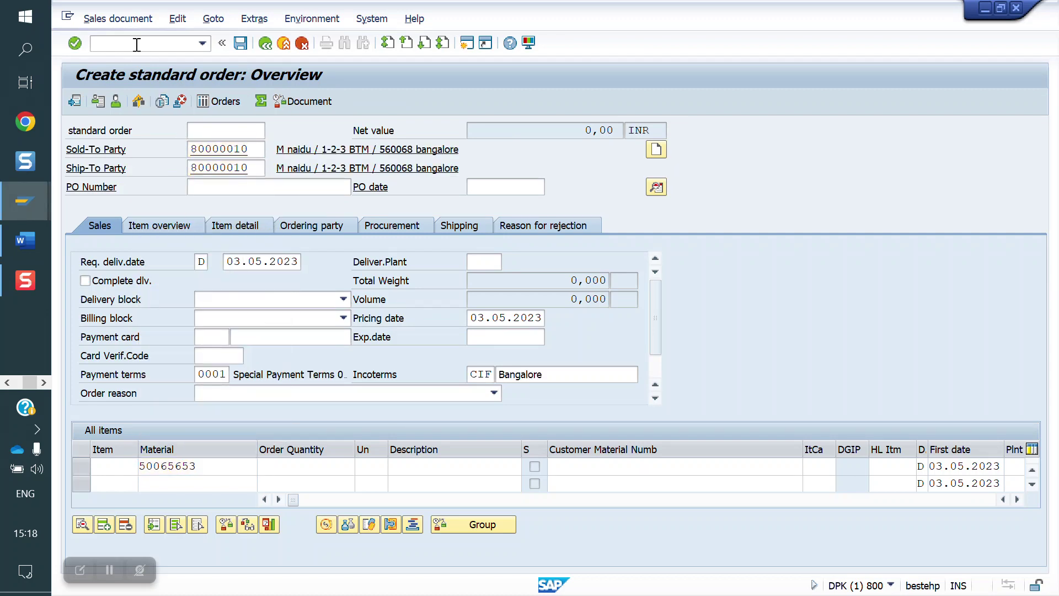
{"action": "left_click", "coordinate": [306, 467]}
{"action": "type", "text": "1"}
{"action": "key", "text": "Return"}
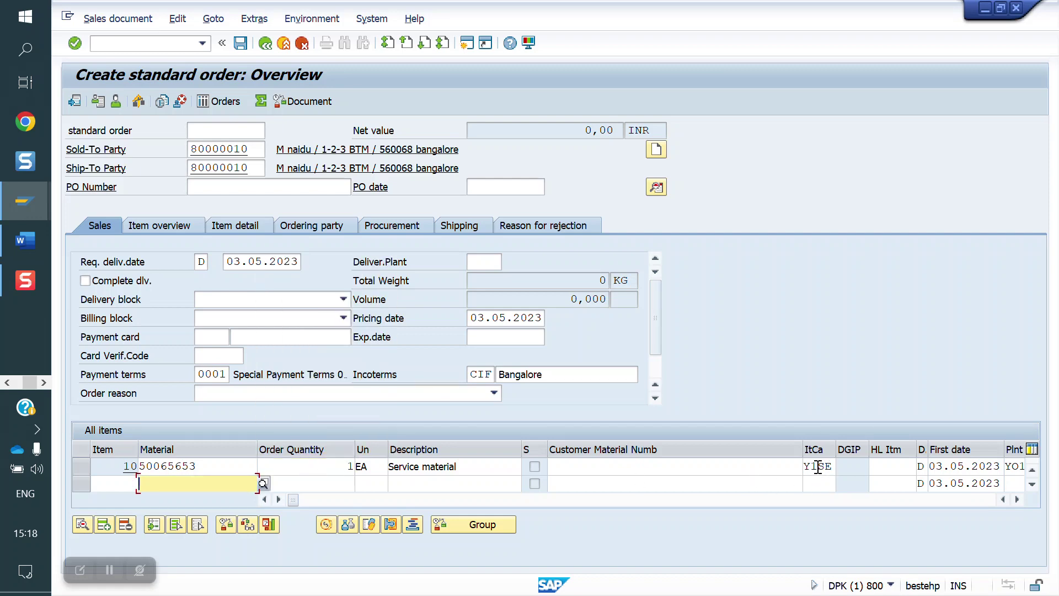
Step: Check the schedule line category in item 10's schedule lines and save the sales order
{"action": "double_click", "coordinate": [334, 467]}
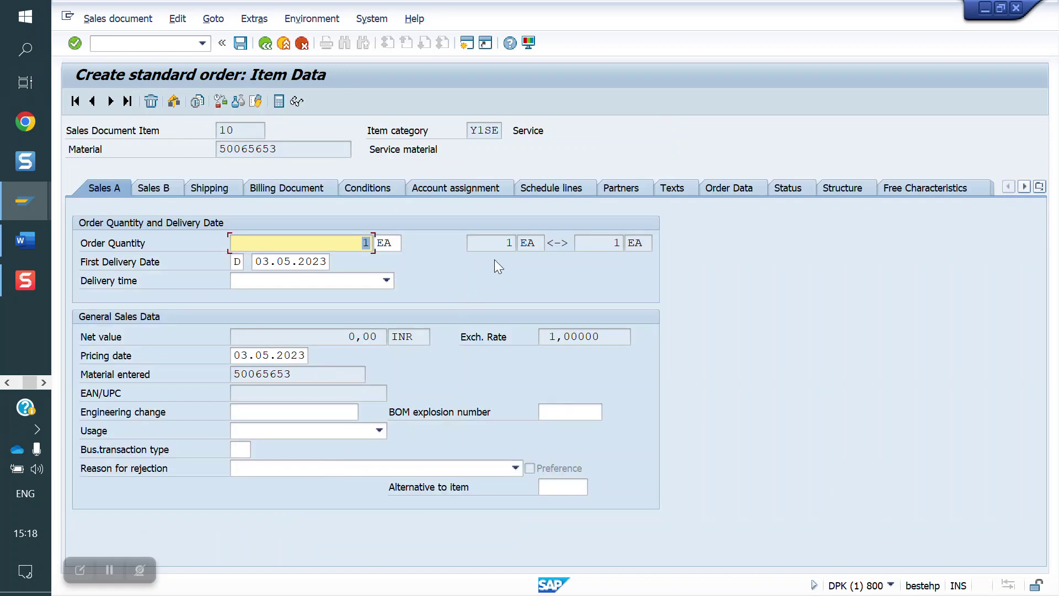
{"action": "left_click", "coordinate": [561, 190]}
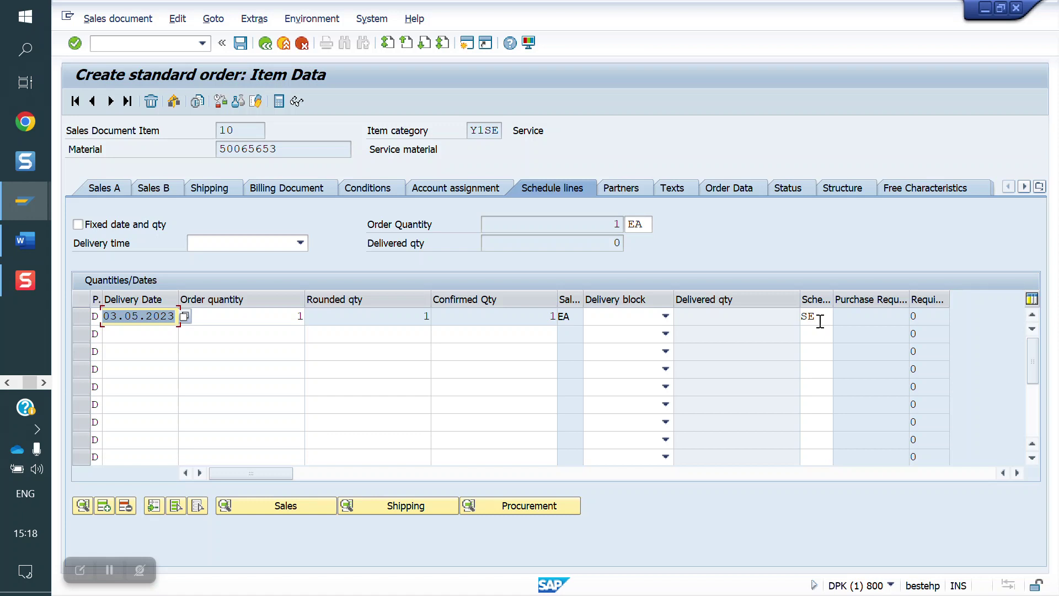
{"action": "left_click", "coordinate": [241, 42]}
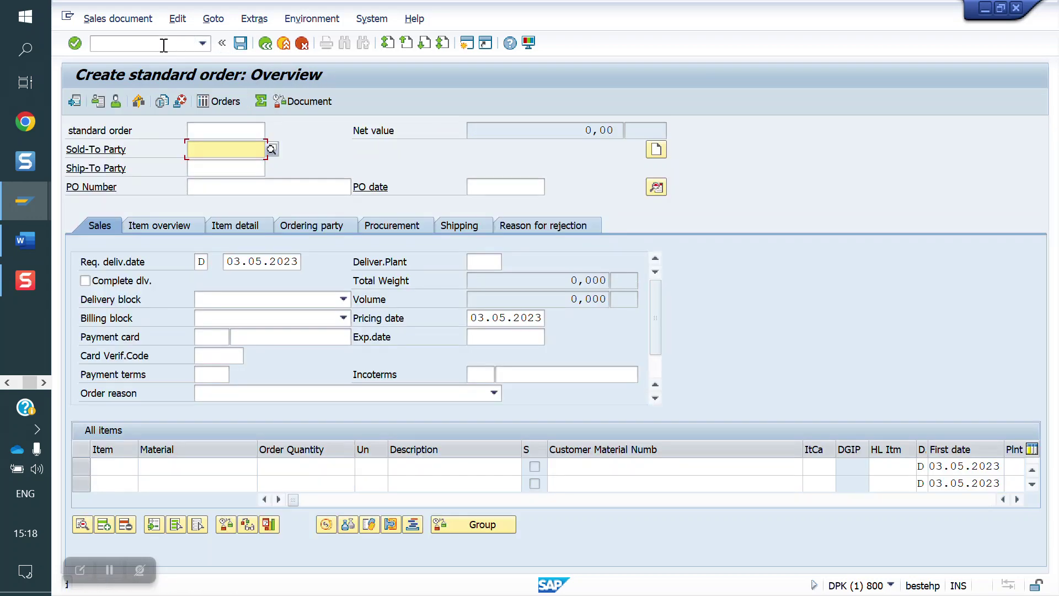
Step: In transaction VF01, start a billing document for the saved sales order and check its proposed billing type
{"action": "left_click", "coordinate": [163, 44]}
{"action": "type", "text": "/"}
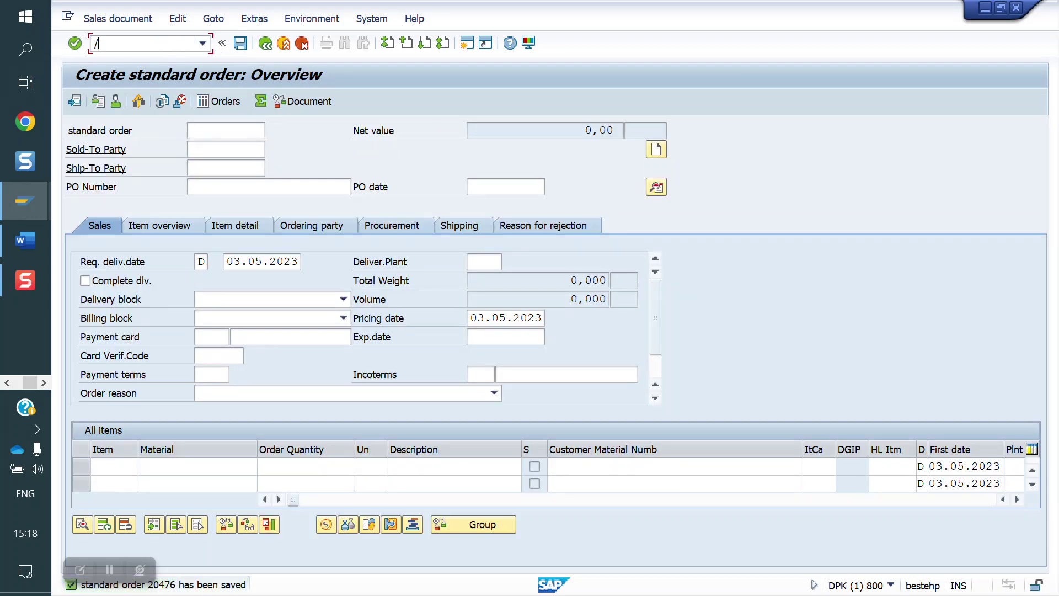
{"action": "type", "text": "NVF01"}
{"action": "key", "text": "Return"}
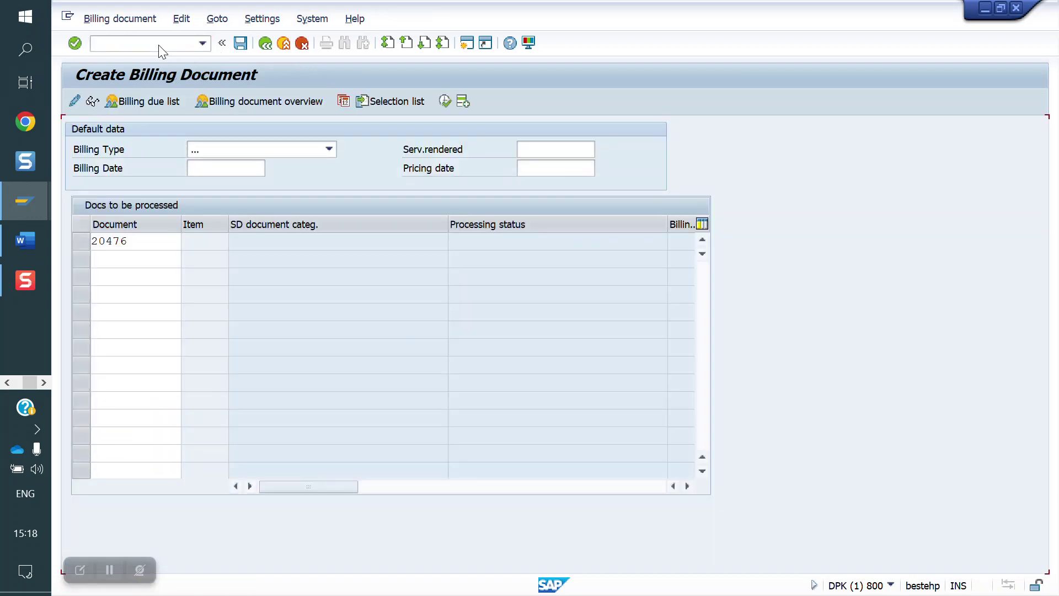
{"action": "key", "text": "Return"}
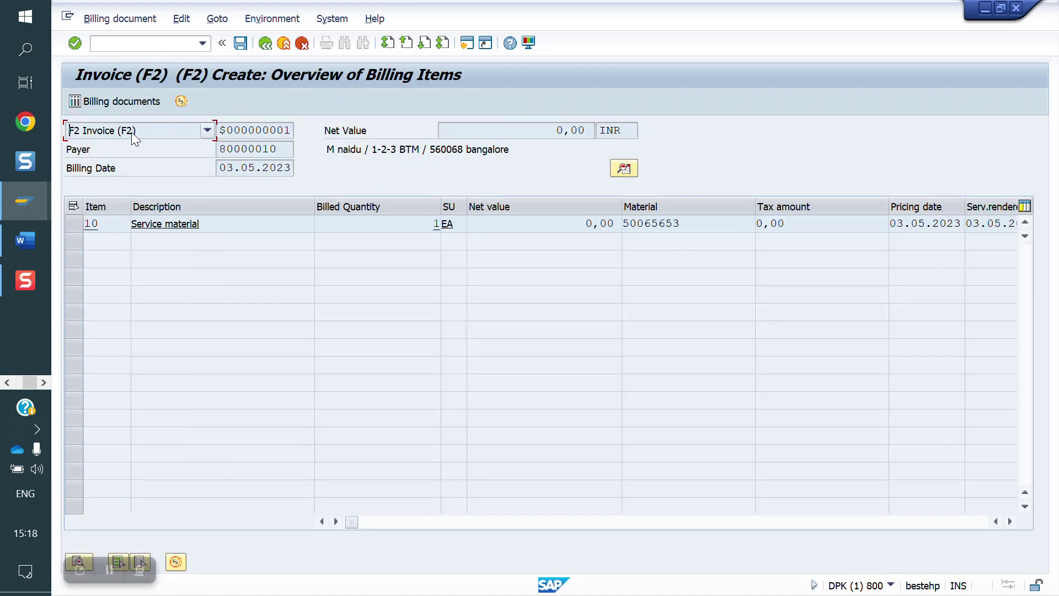
Step: In transaction VOFA, find billing type F2 and copy it as new billing type Y1SE
{"action": "left_click", "coordinate": [135, 45]}
{"action": "type", "text": "/NVOFA"}
{"action": "key", "text": "Return"}
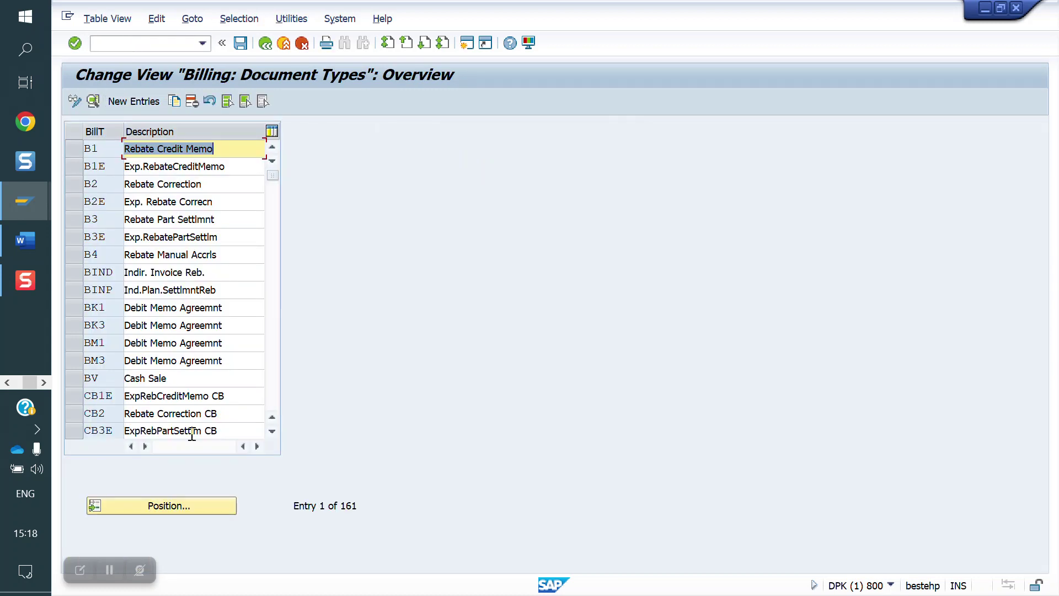
{"action": "left_click", "coordinate": [173, 497]}
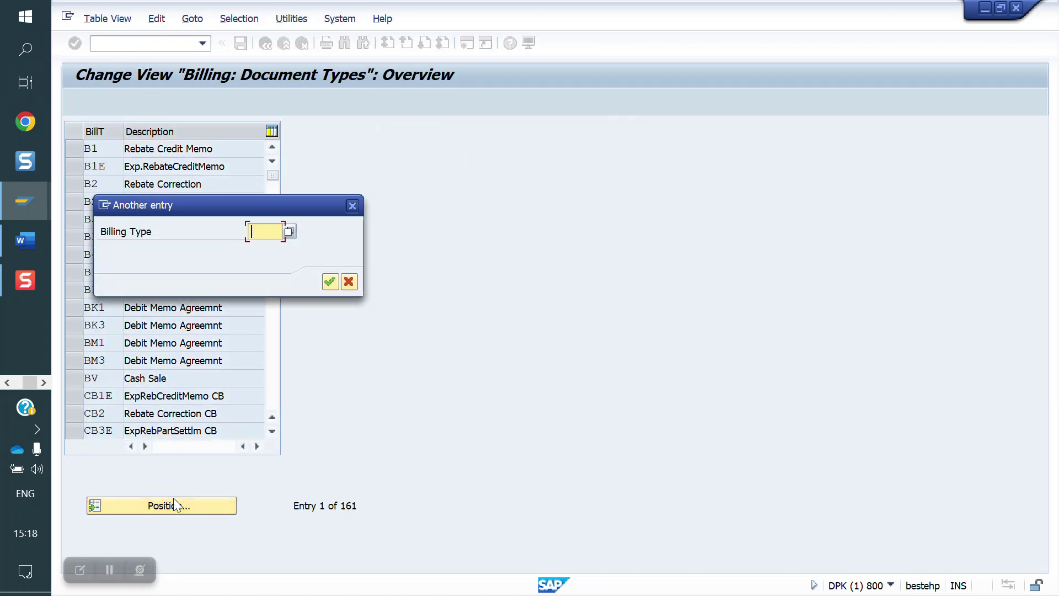
{"action": "type", "text": "F2"}
{"action": "key", "text": "Return"}
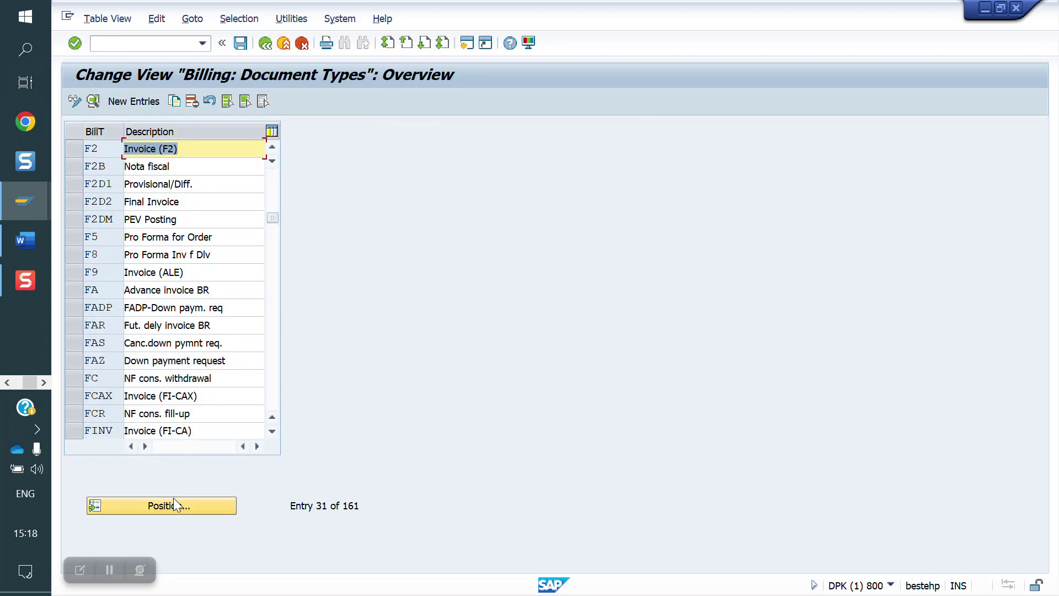
{"action": "left_click", "coordinate": [74, 148]}
{"action": "left_click", "coordinate": [174, 101]}
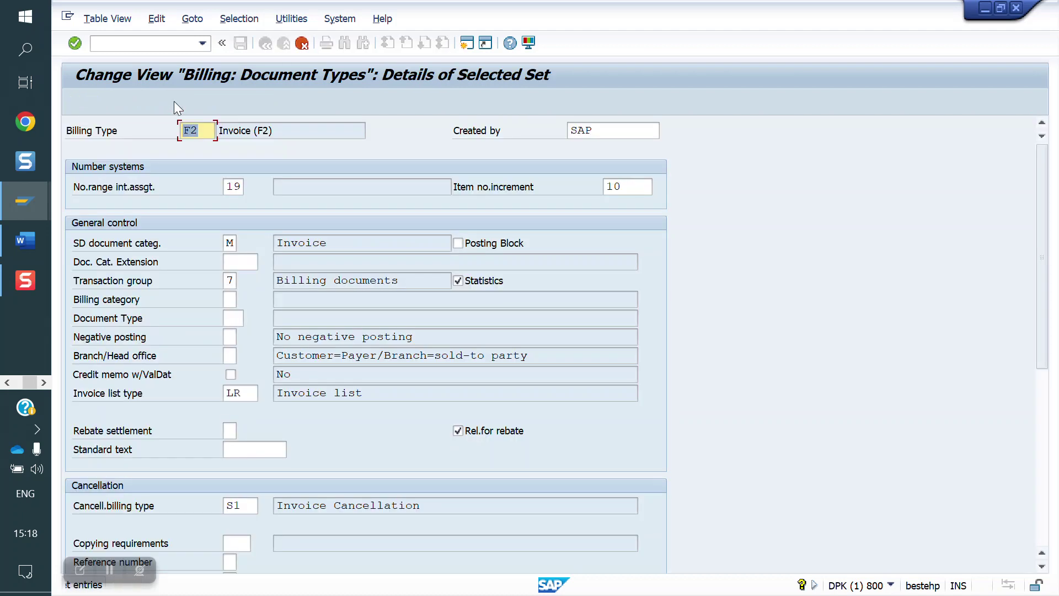
{"action": "type", "text": "Y1SE"}
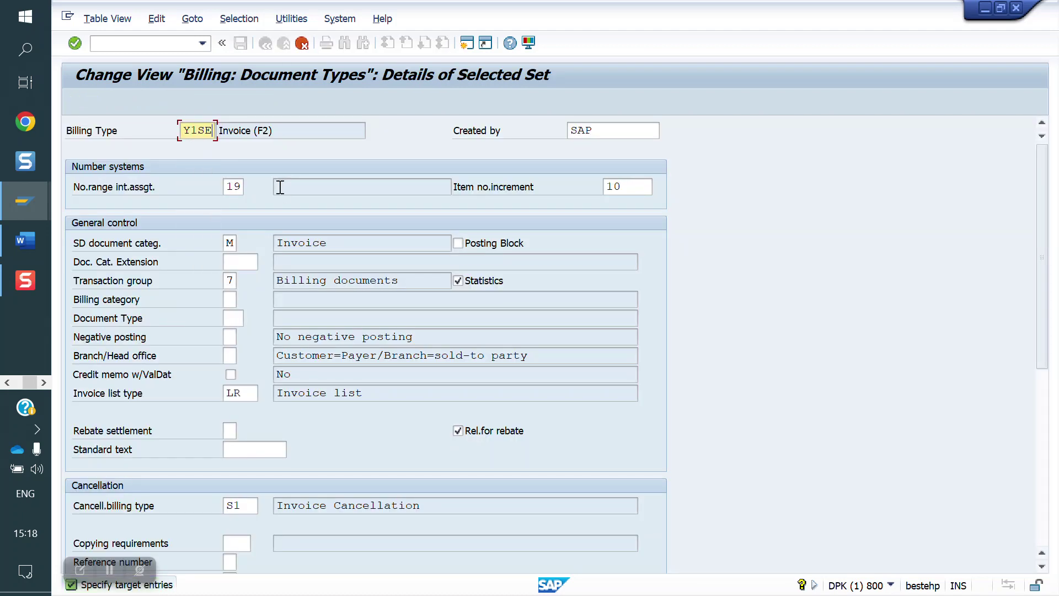
{"action": "key", "text": "Return"}
{"action": "left_click", "coordinate": [326, 330]}
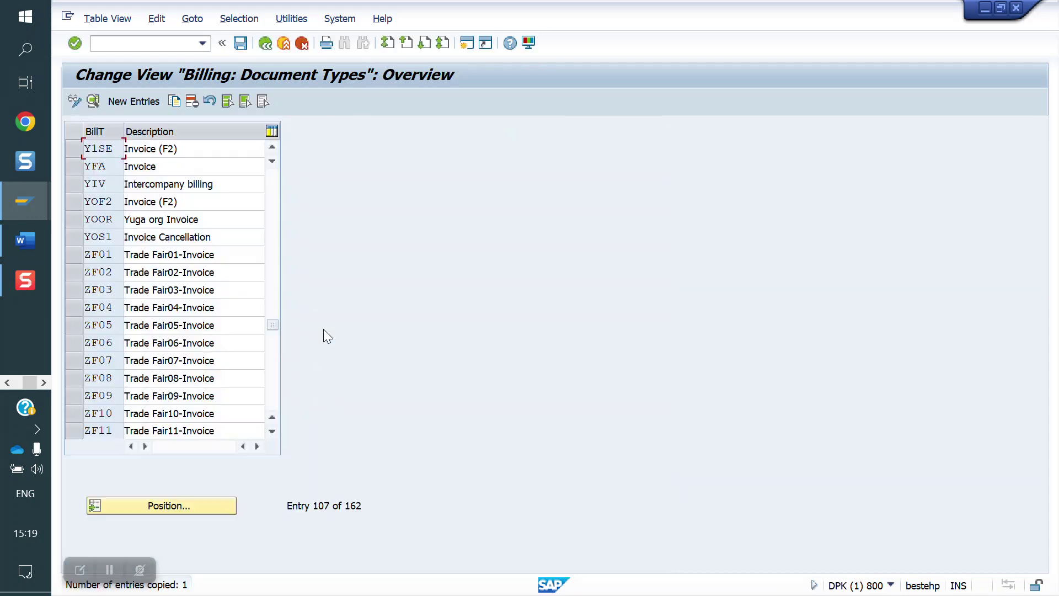
Step: Save the new billing type in the proposed customizing request and accept the list of dependent entries
{"action": "left_click", "coordinate": [241, 43]}
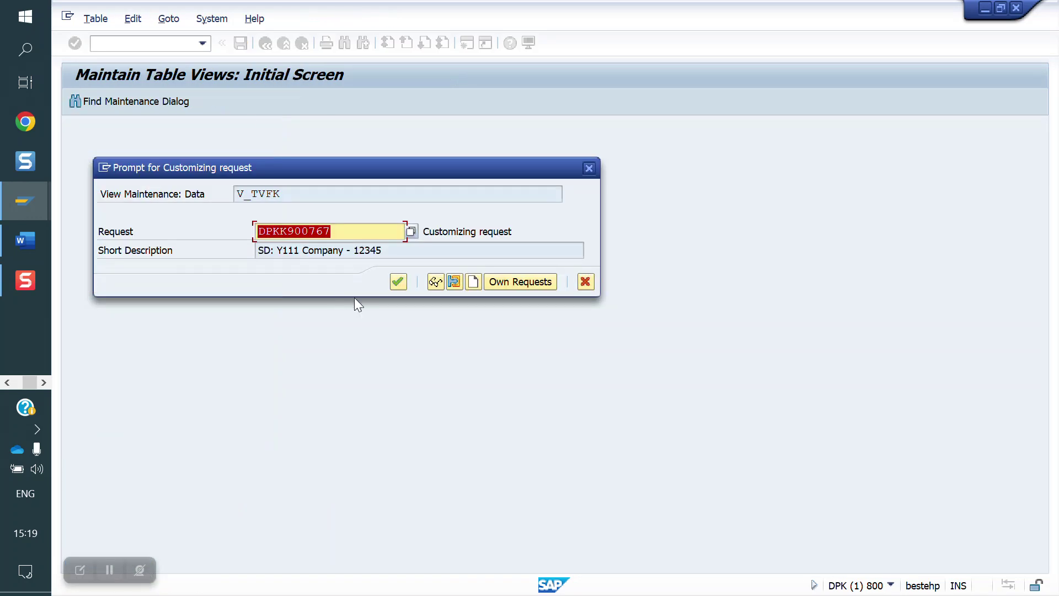
{"action": "left_click", "coordinate": [398, 281]}
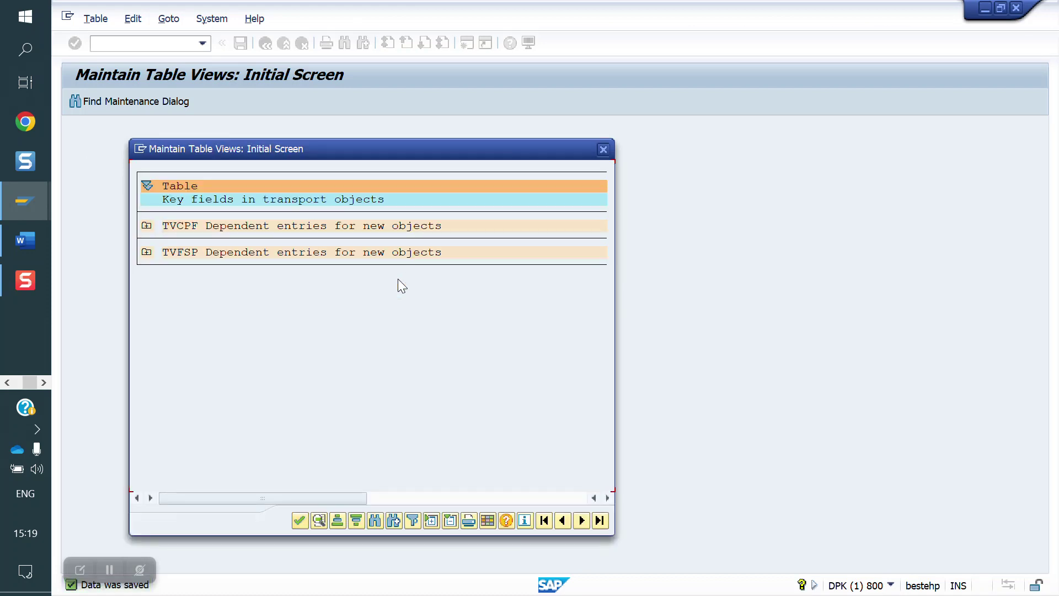
{"action": "left_click", "coordinate": [299, 520]}
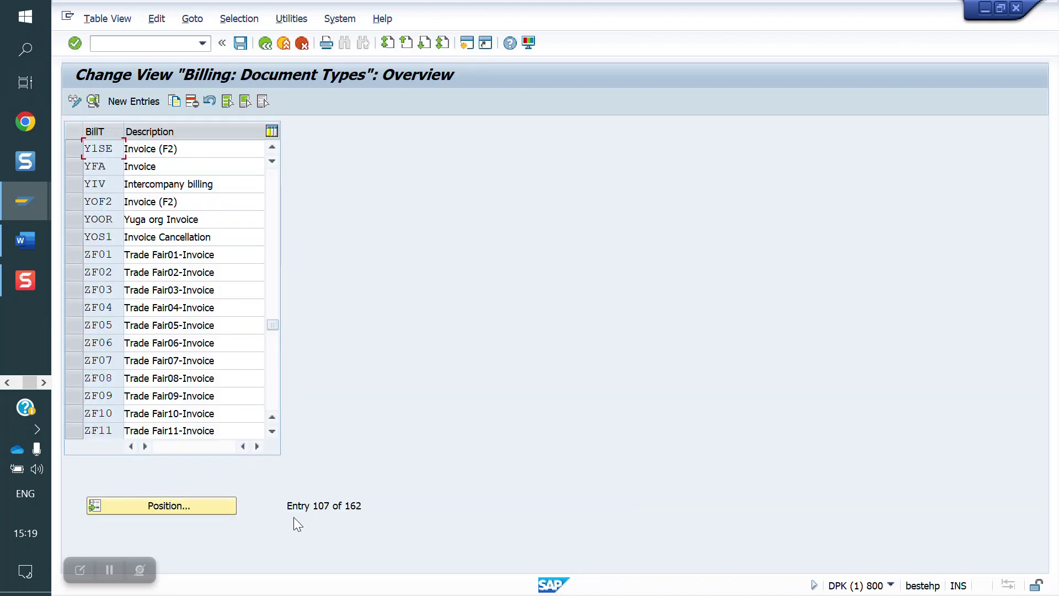
Step: In transaction VOV8, find sales document type Y1SE and open its details
{"action": "left_click", "coordinate": [140, 45]}
{"action": "type", "text": "/NVOV8"}
{"action": "key", "text": "Return"}
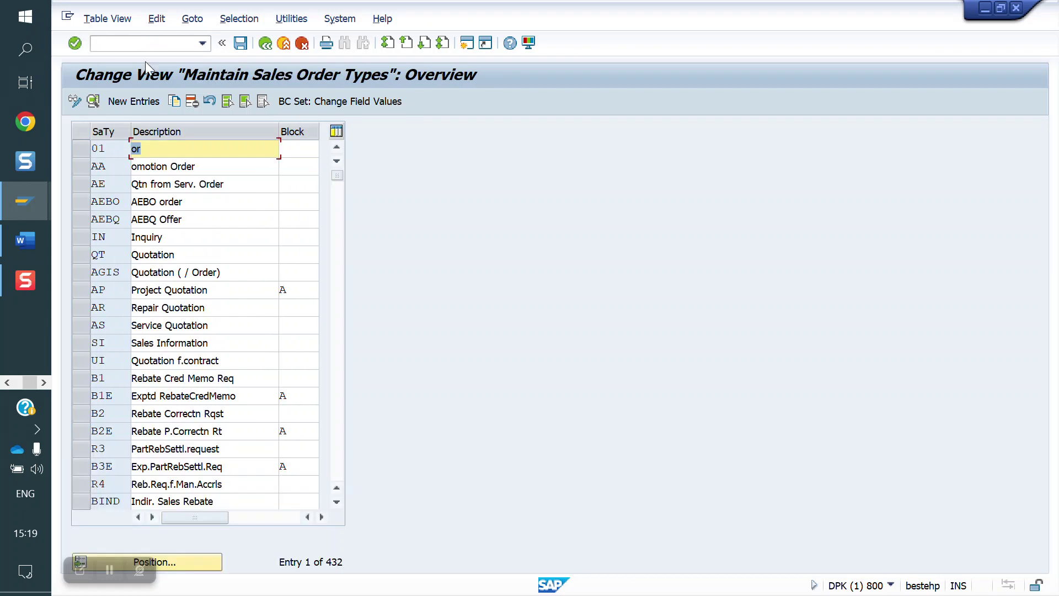
{"action": "left_click", "coordinate": [183, 561]}
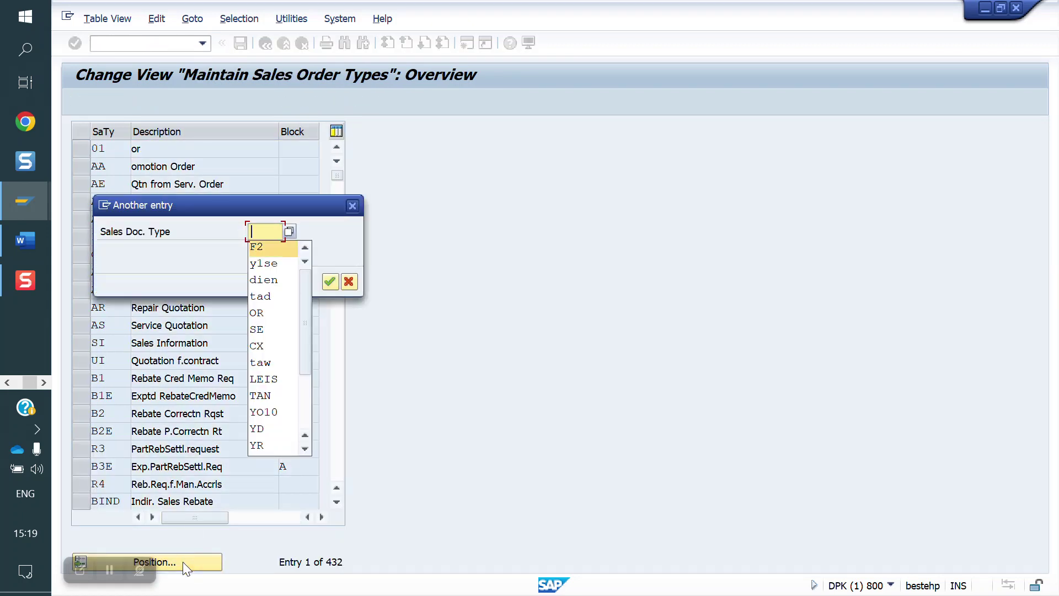
{"action": "type", "text": "y1se"}
{"action": "key", "text": "Return"}
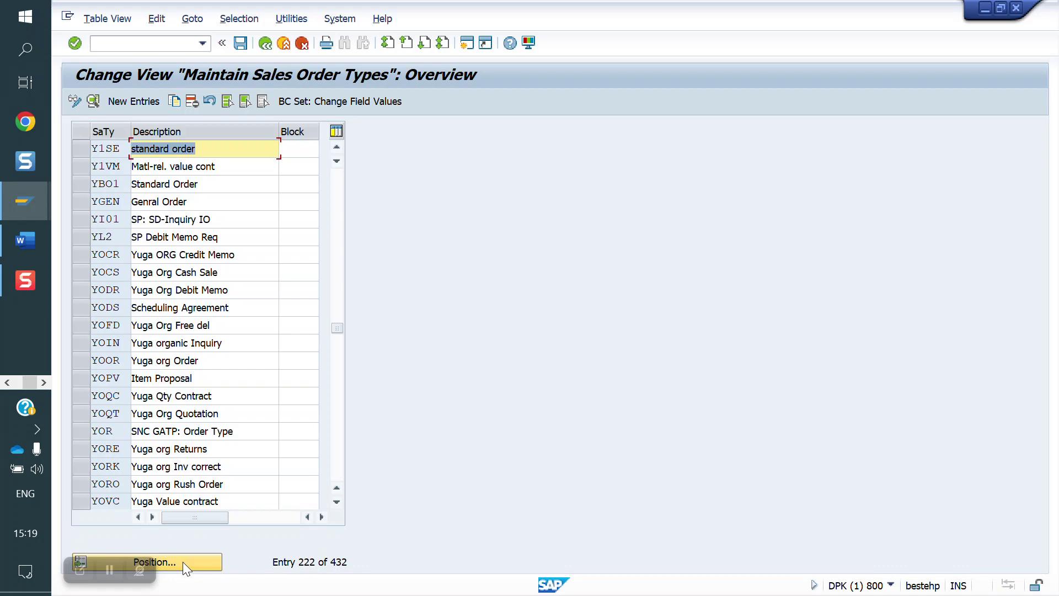
{"action": "double_click", "coordinate": [114, 153]}
Step: Set the order-related and delivery-related billing types to Y1SE and save the sales document type in the proposed customizing request
{"action": "scroll", "coordinate": [360, 363], "scroll_direction": "down", "scroll_amount": 7}
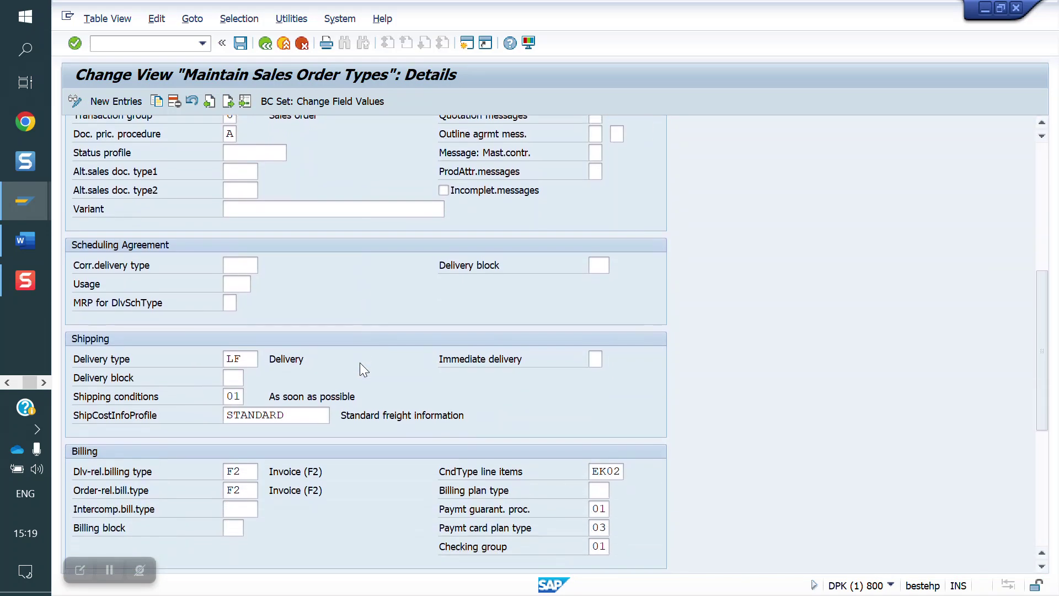
{"action": "left_click", "coordinate": [249, 490]}
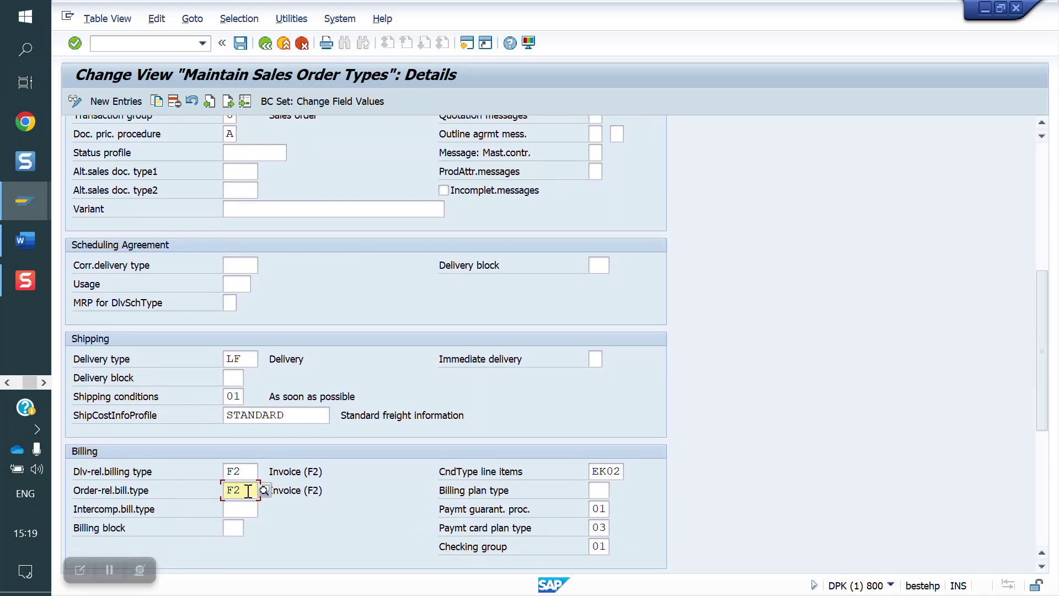
{"action": "key", "text": "BackSpace"}
{"action": "key", "text": "BackSpace"}
{"action": "key", "text": "Down"}
{"action": "key", "text": "Return"}
{"action": "left_click", "coordinate": [247, 471]}
{"action": "key", "text": "BackSpace"}
{"action": "key", "text": "BackSpace"}
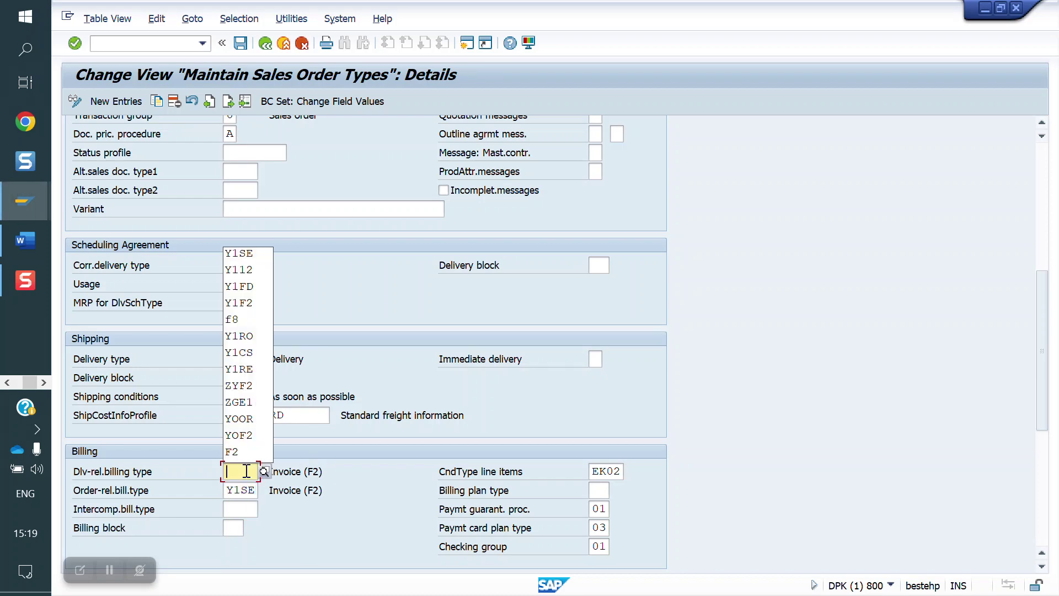
{"action": "key", "text": "Down"}
{"action": "key", "text": "Return"}
{"action": "key", "text": "Return"}
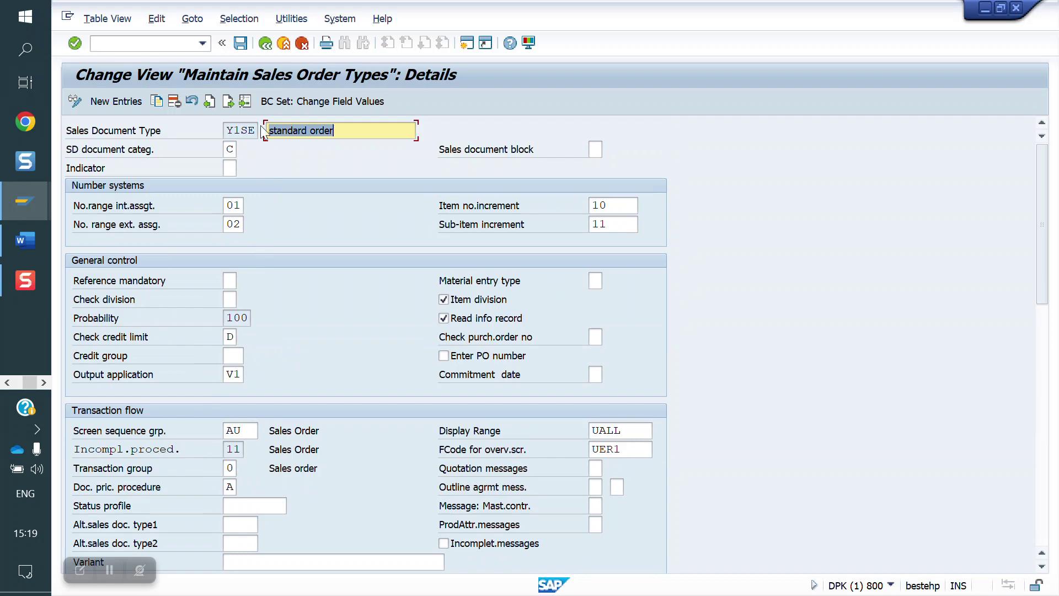
{"action": "left_click", "coordinate": [240, 43]}
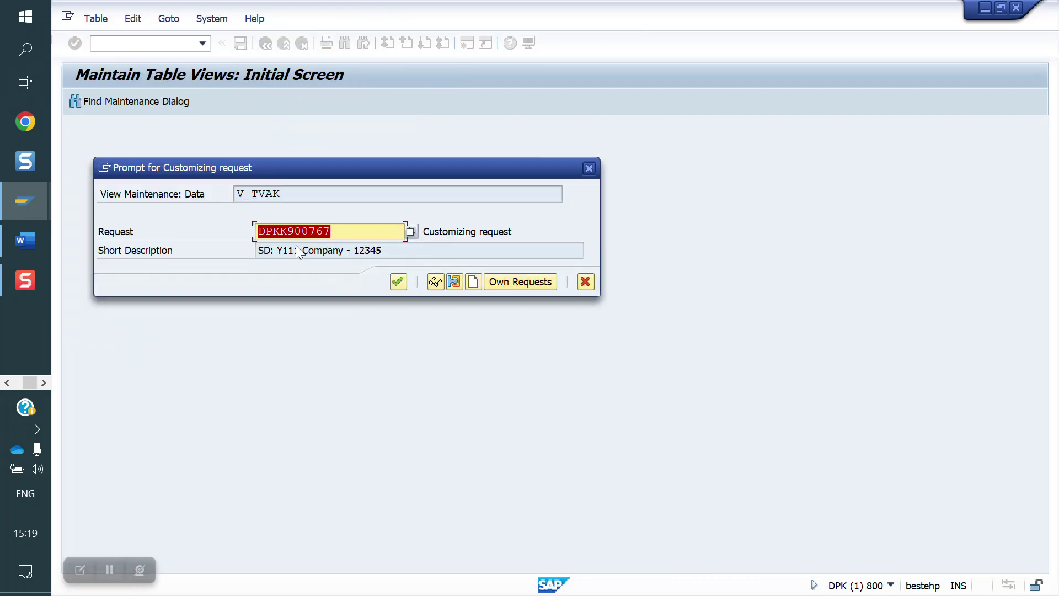
{"action": "left_click", "coordinate": [397, 283]}
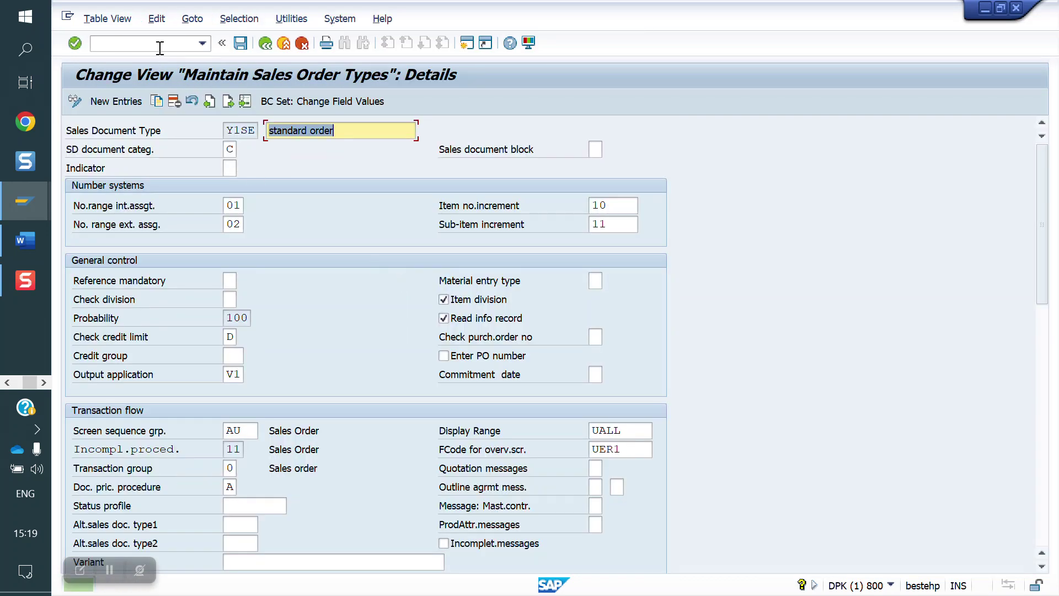
Step: In transaction VOV7, open item category Y1SE and examine its billing relevance setting and the available options
{"action": "left_click", "coordinate": [155, 44]}
{"action": "type", "text": "/NVOV7"}
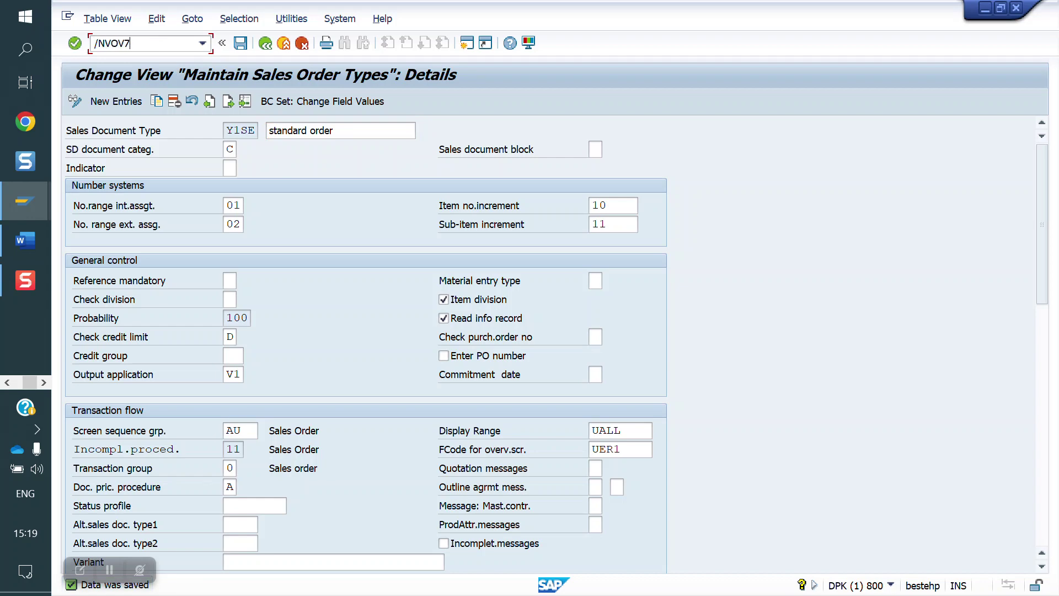
{"action": "key", "text": "Return"}
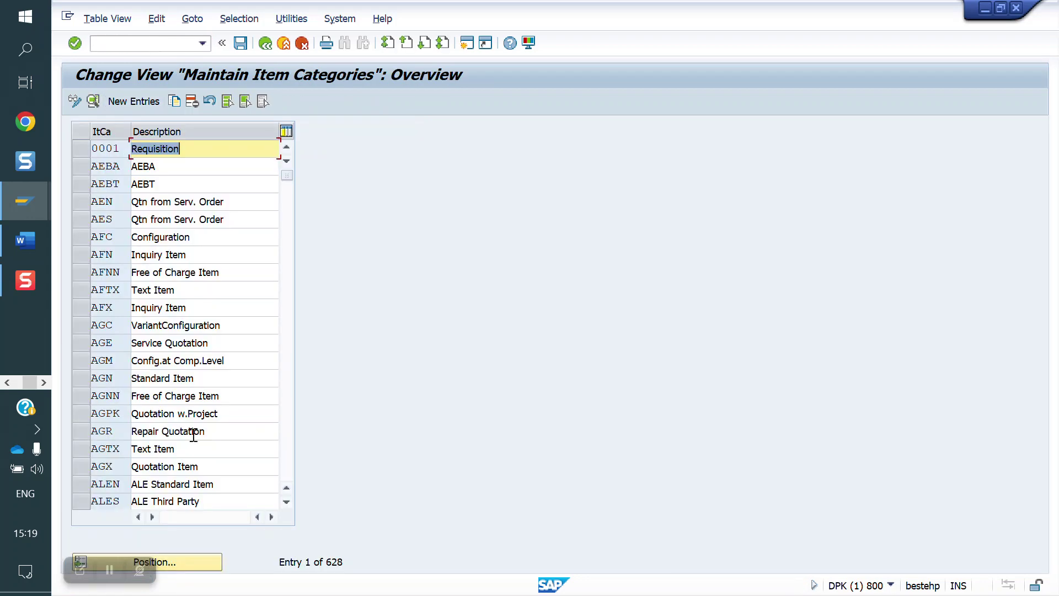
{"action": "left_click", "coordinate": [185, 563]}
{"action": "type", "text": "Y"}
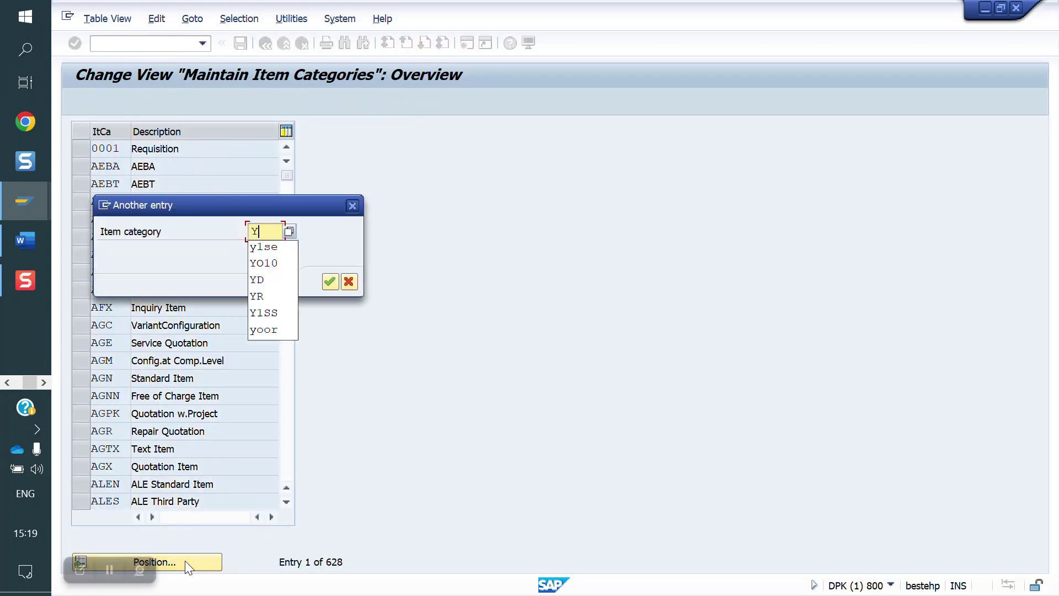
{"action": "type", "text": "1SE"}
{"action": "key", "text": "Return"}
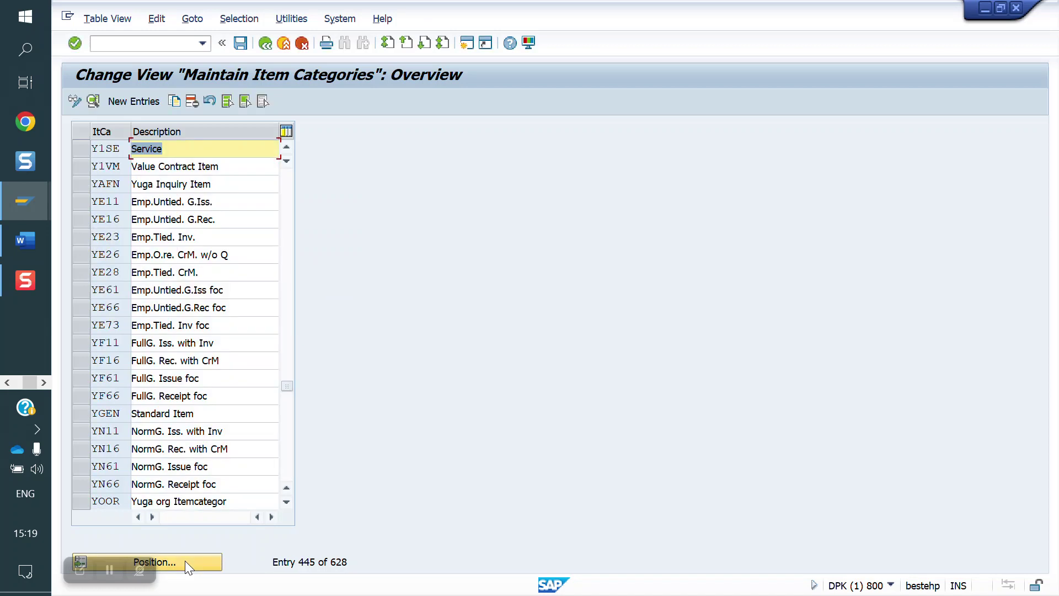
{"action": "double_click", "coordinate": [105, 149]}
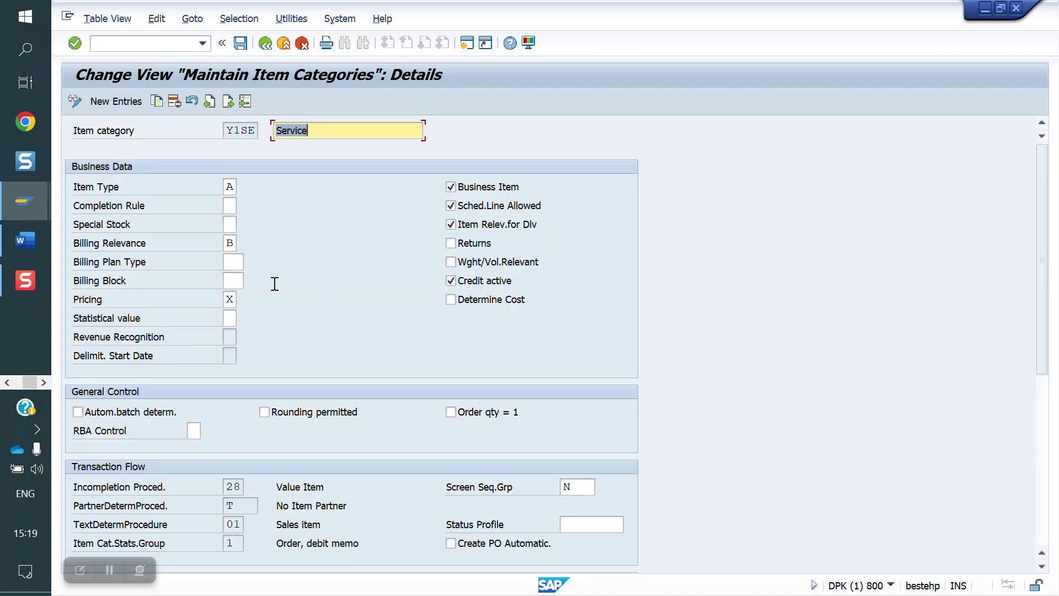
{"action": "left_click", "coordinate": [230, 245]}
{"action": "left_click", "coordinate": [244, 243]}
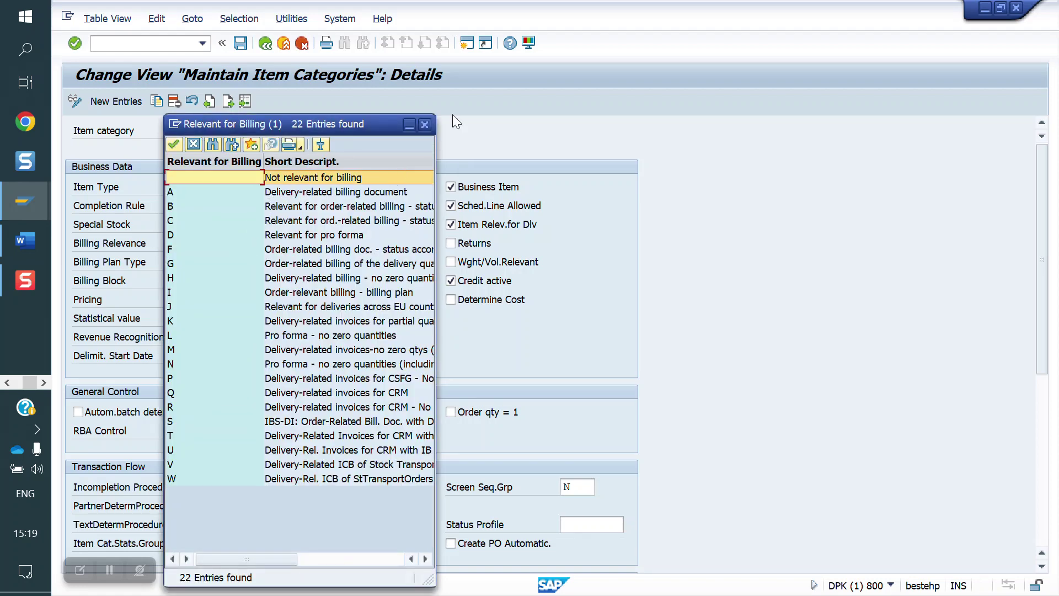
{"action": "left_click", "coordinate": [425, 126]}
Step: Open transaction VA01 to create another sales order
{"action": "left_click", "coordinate": [138, 46]}
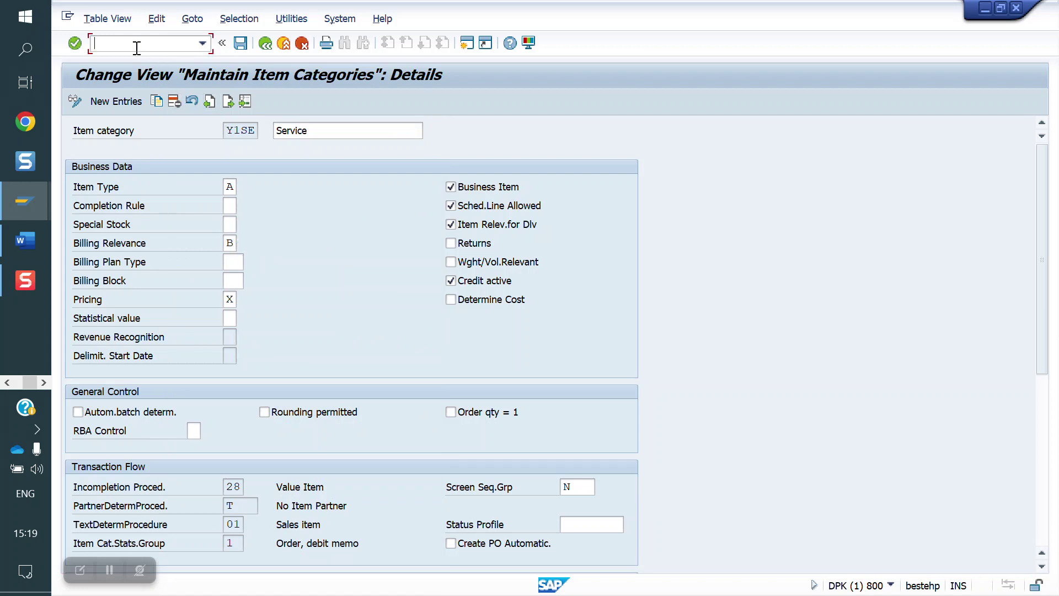
{"action": "type", "text": "?"}
{"action": "type", "text": "NVA01"}
{"action": "key", "text": "Return"}
{"action": "key", "text": "Return"}
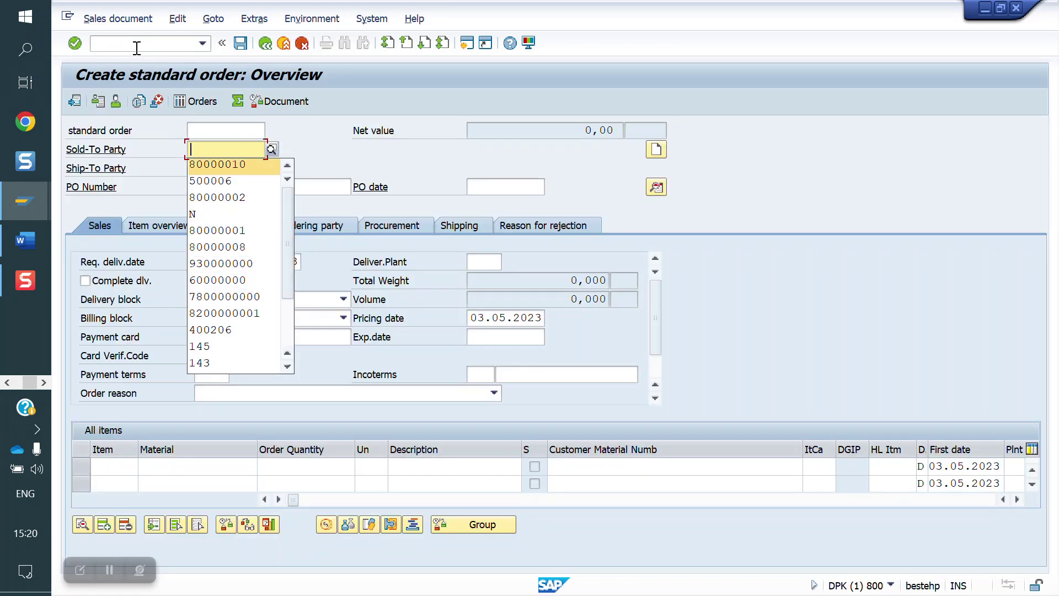
{"action": "left_click", "coordinate": [265, 43]}
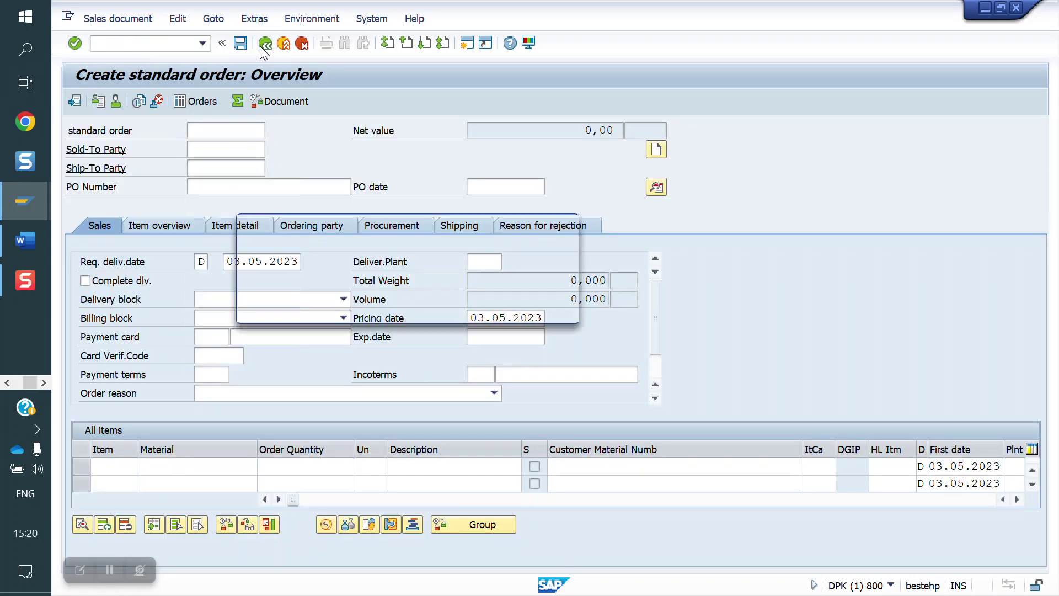
{"action": "left_click", "coordinate": [405, 304]}
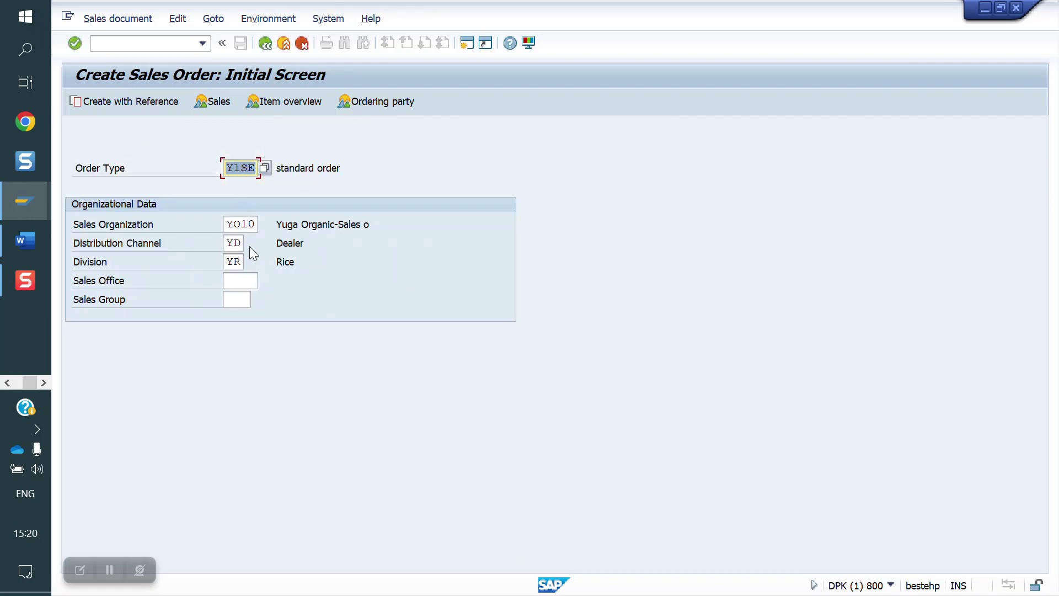
Step: Start the Y1SE order for sales organization YO10, distribution channel YD and division YR, and enter the sold-to customer number
{"action": "key", "text": "Return"}
{"action": "key", "text": "Down"}
{"action": "key", "text": "Return"}
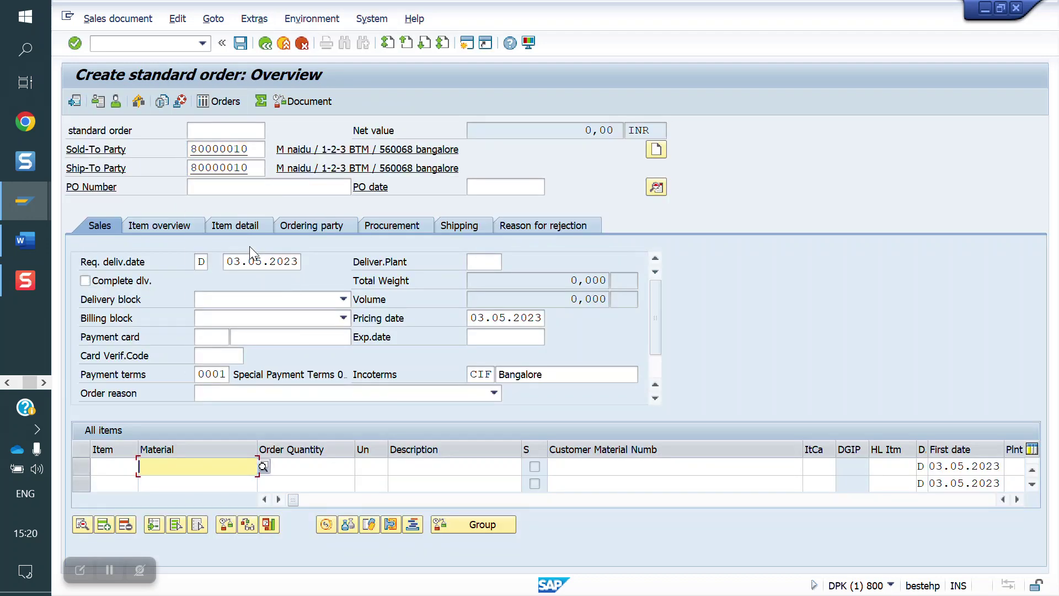
Step: Add an item for material 50065653 with order quantity 2 and open its item details
{"action": "key", "text": "Down"}
{"action": "key", "text": "Return"}
{"action": "key", "text": "Return"}
{"action": "left_click", "coordinate": [331, 467]}
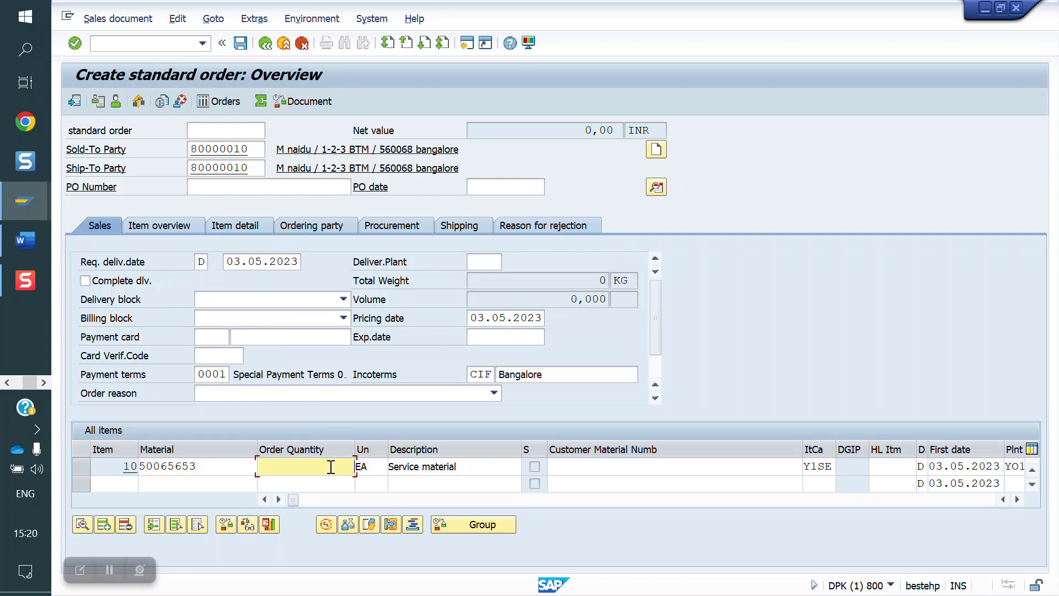
{"action": "type", "text": "2"}
{"action": "key", "text": "Return"}
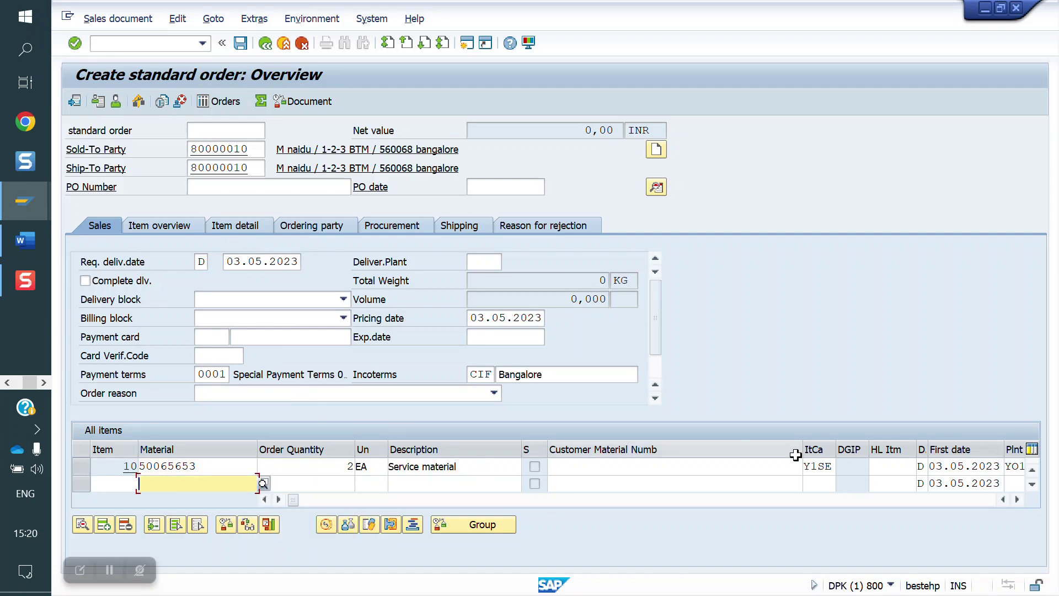
{"action": "double_click", "coordinate": [441, 467]}
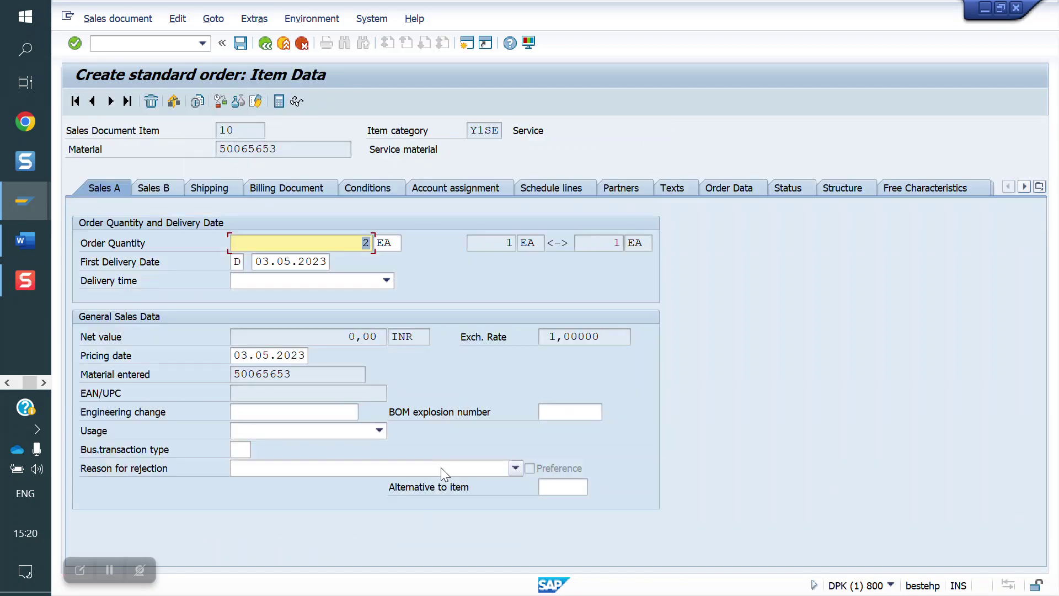
Step: Check the item's schedule lines, add base price condition ZYOB with amount 10.000,00 INR, and save the order
{"action": "left_click", "coordinate": [565, 188]}
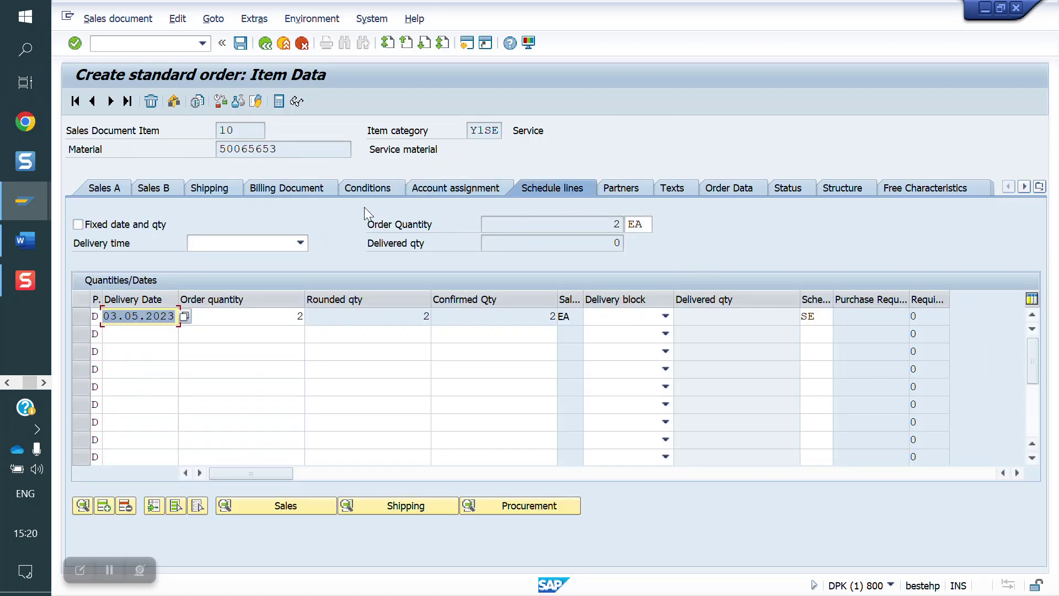
{"action": "left_click", "coordinate": [373, 192]}
{"action": "type", "text": "zyob"}
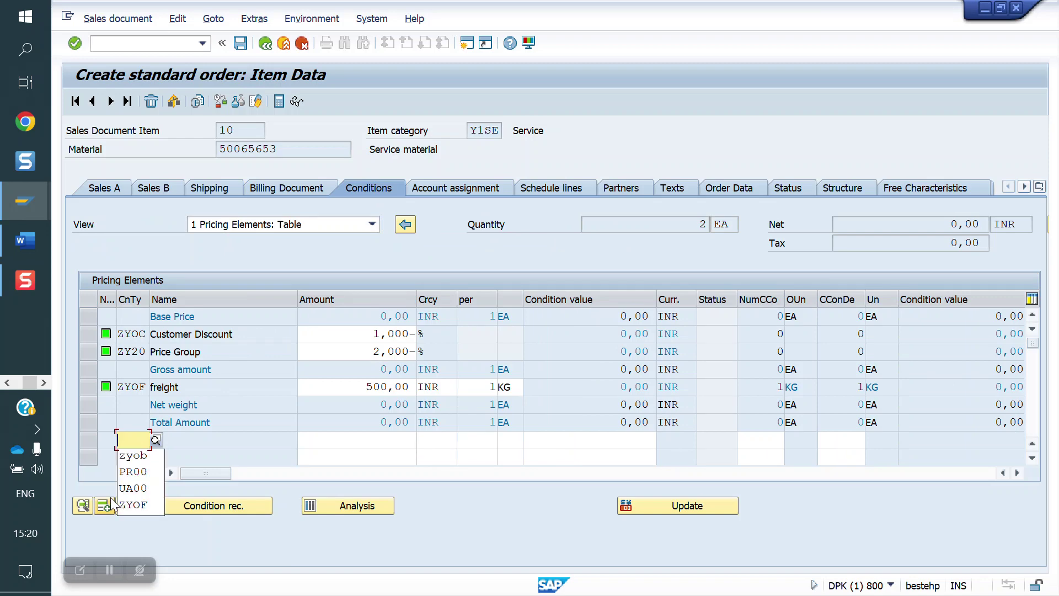
{"action": "key", "text": "Tab"}
{"action": "key", "text": "Down"}
{"action": "key", "text": "Return"}
{"action": "key", "text": "Return"}
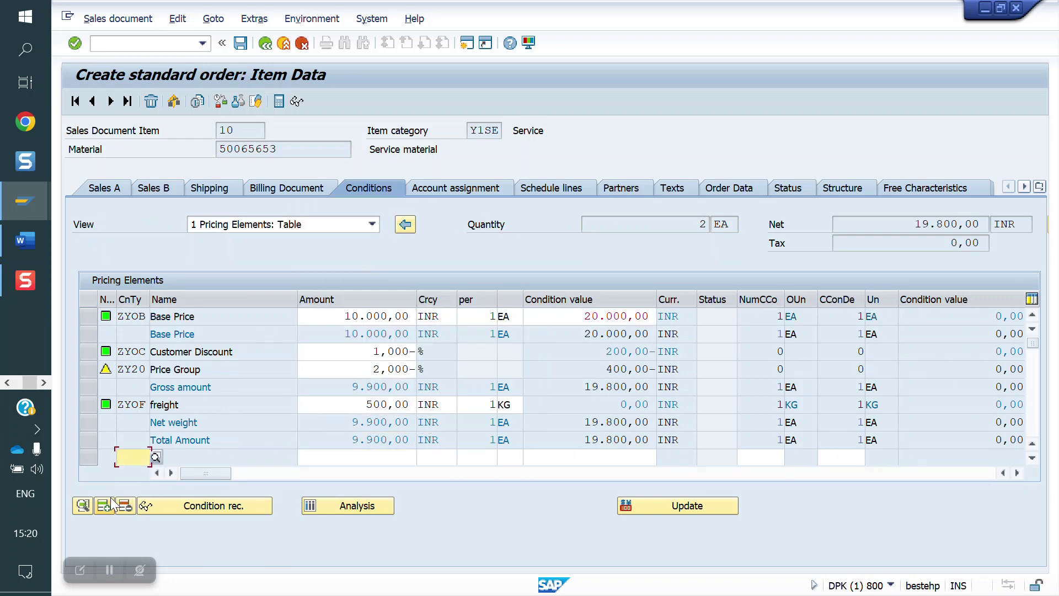
{"action": "left_click", "coordinate": [265, 43]}
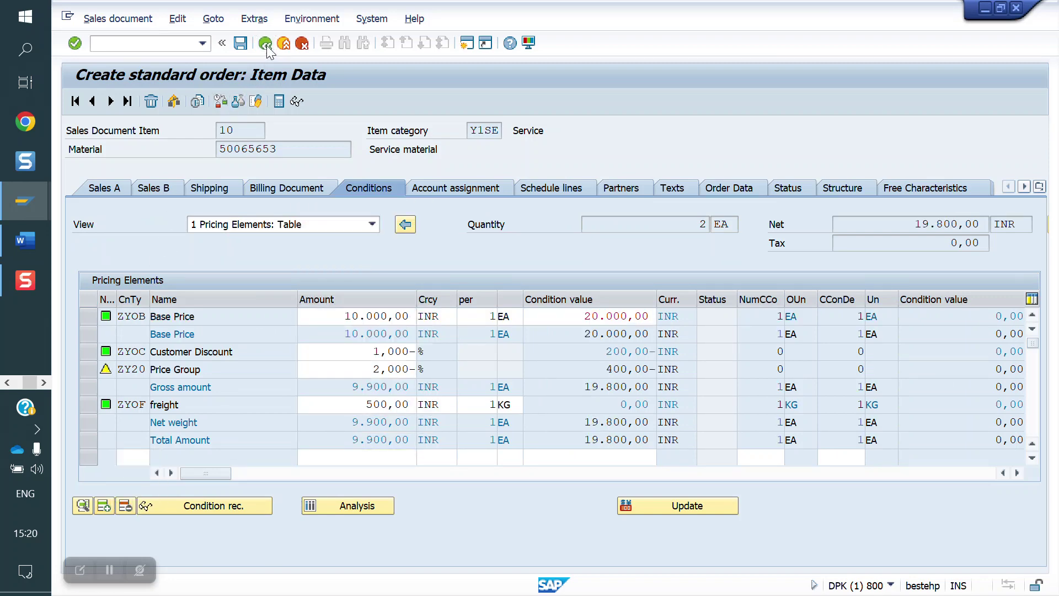
{"action": "left_click", "coordinate": [241, 44]}
Step: Create the invoice for the saved service order in transaction VF01 and save it
{"action": "left_click", "coordinate": [160, 45]}
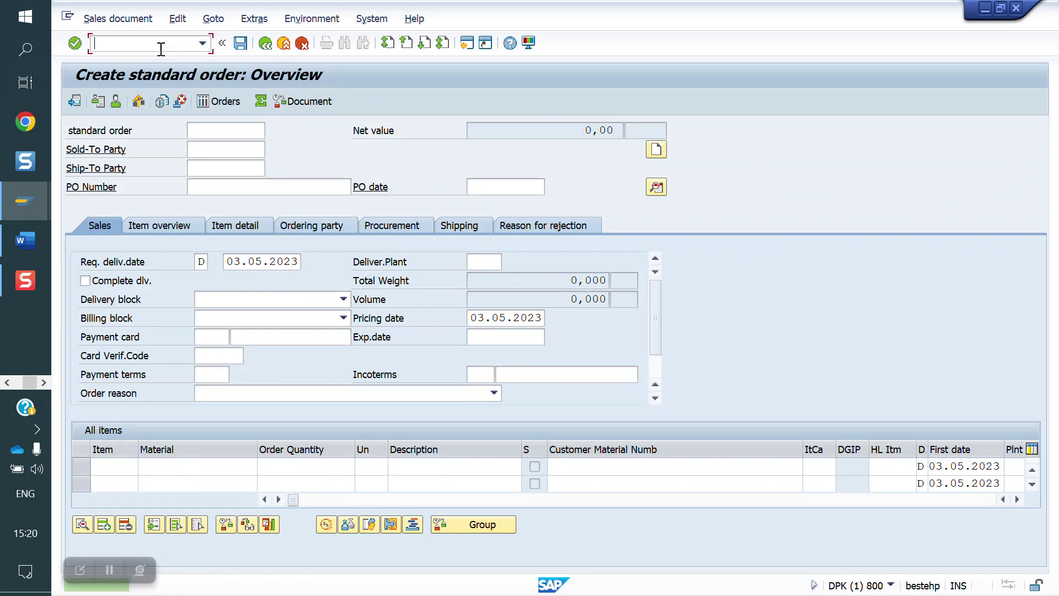
{"action": "type", "text": "/NVF"}
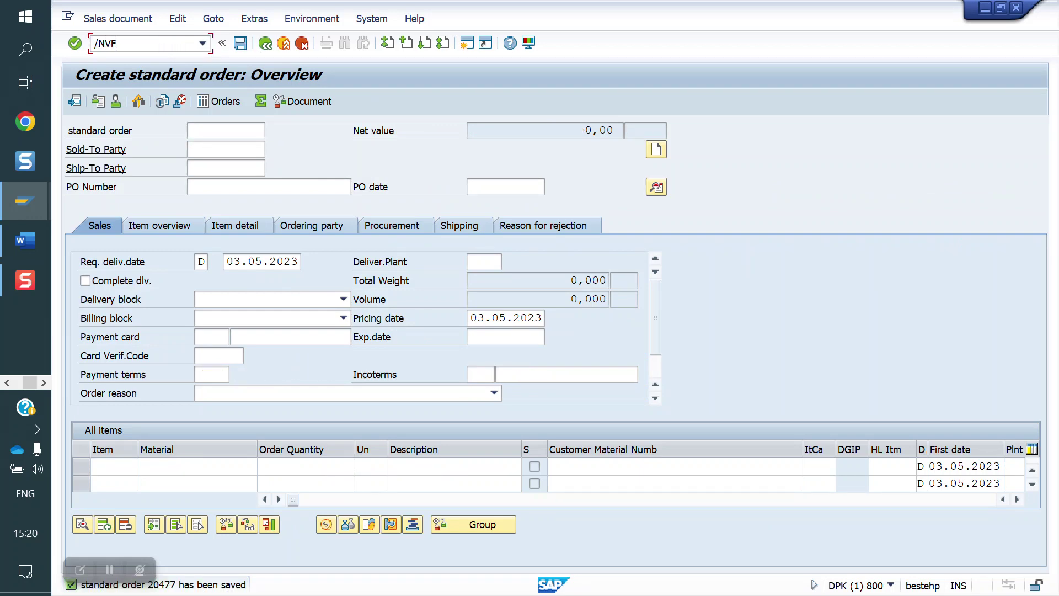
{"action": "type", "text": "01"}
{"action": "key", "text": "Return"}
{"action": "key", "text": "Return"}
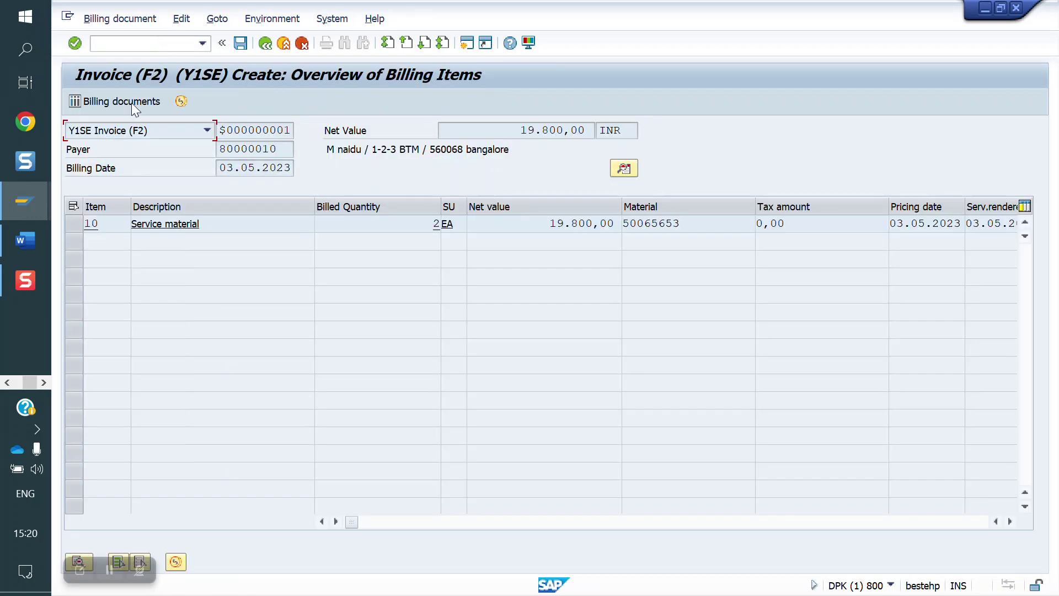
{"action": "left_click", "coordinate": [238, 48]}
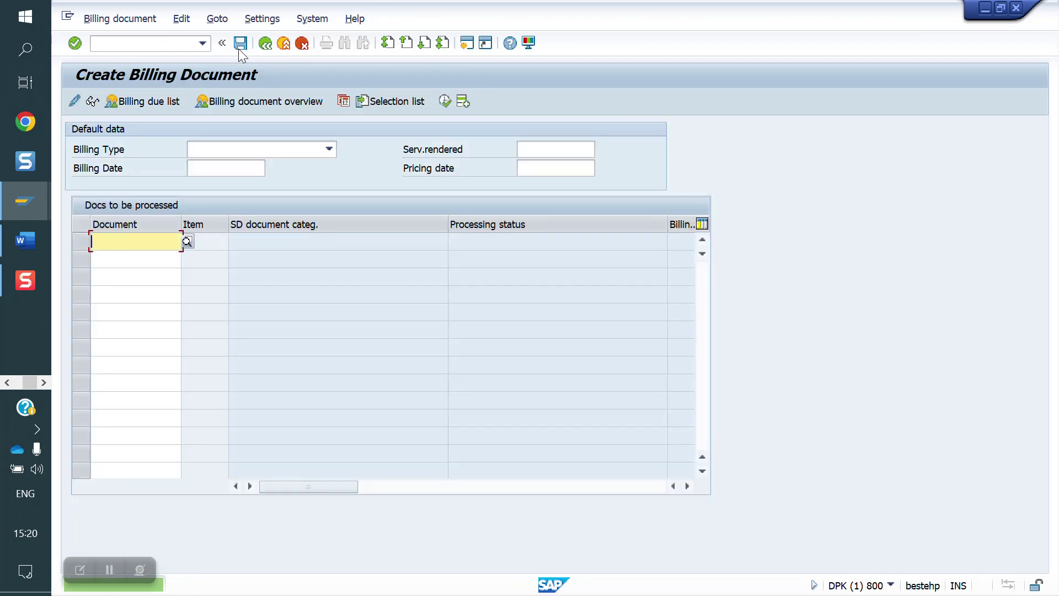
{"action": "left_click", "coordinate": [182, 46]}
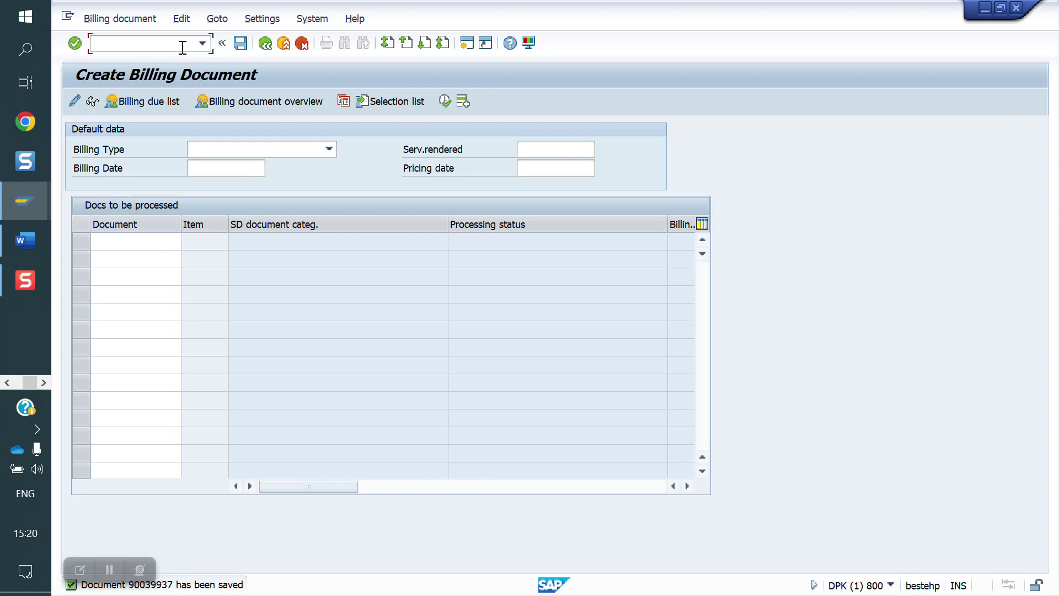
{"action": "type", "text": "/NVOV6"}
{"action": "key", "text": "Return"}
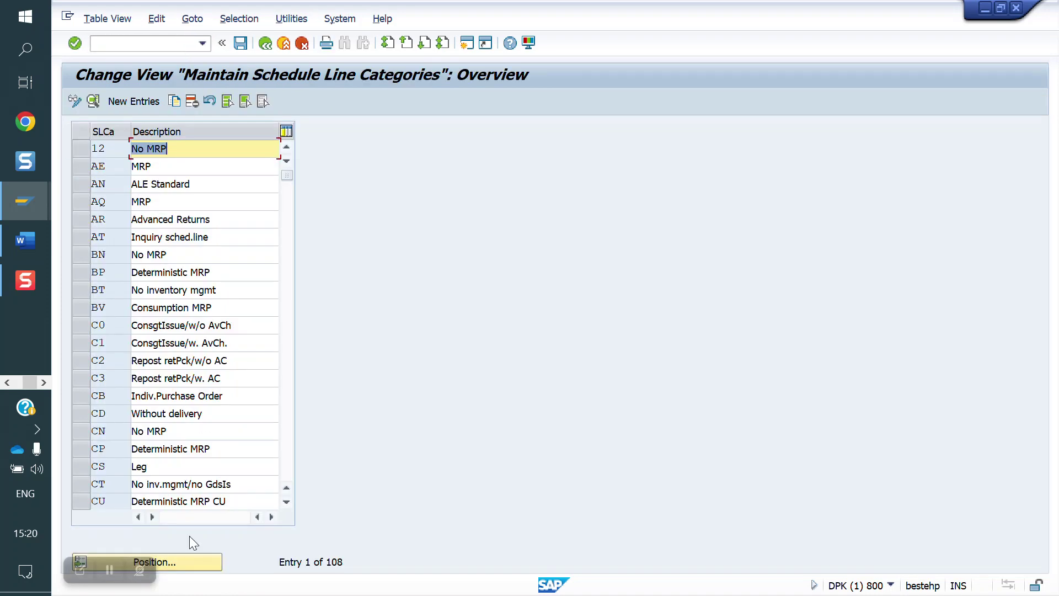
Step: Open the details of item category Y1SE in transaction VOV7
{"action": "left_click", "coordinate": [156, 46]}
{"action": "type", "text": "/NVOV"}
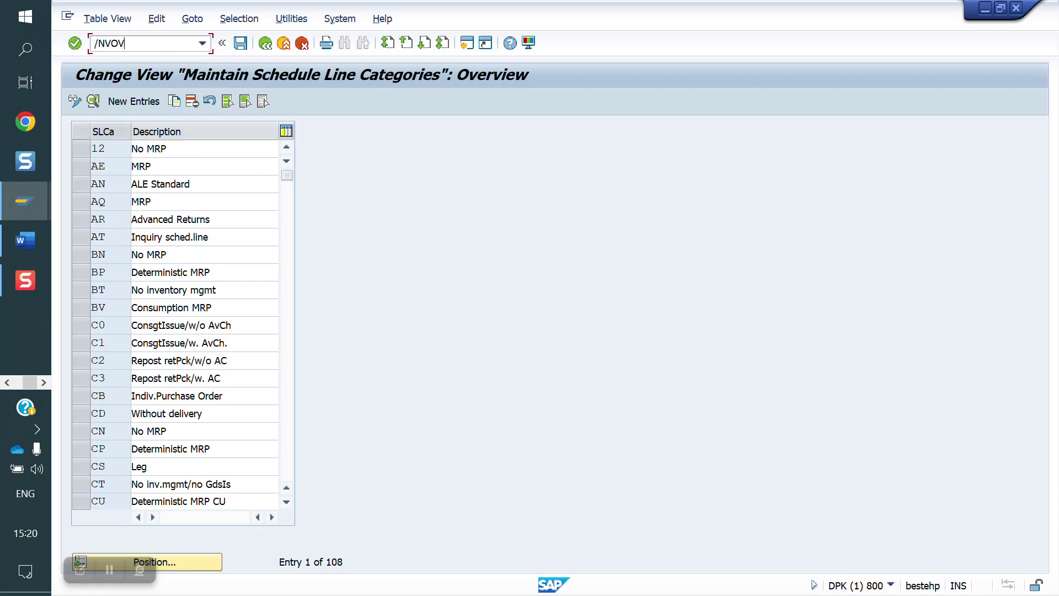
{"action": "type", "text": "7"}
{"action": "key", "text": "Return"}
{"action": "left_click", "coordinate": [181, 561]}
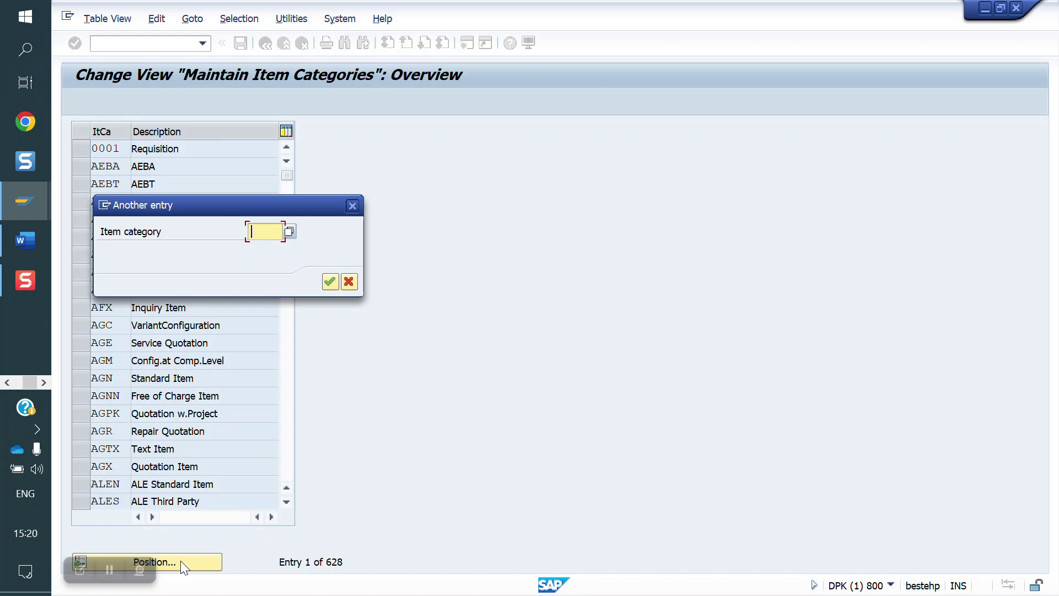
{"action": "type", "text": "Y1SE"}
{"action": "key", "text": "Return"}
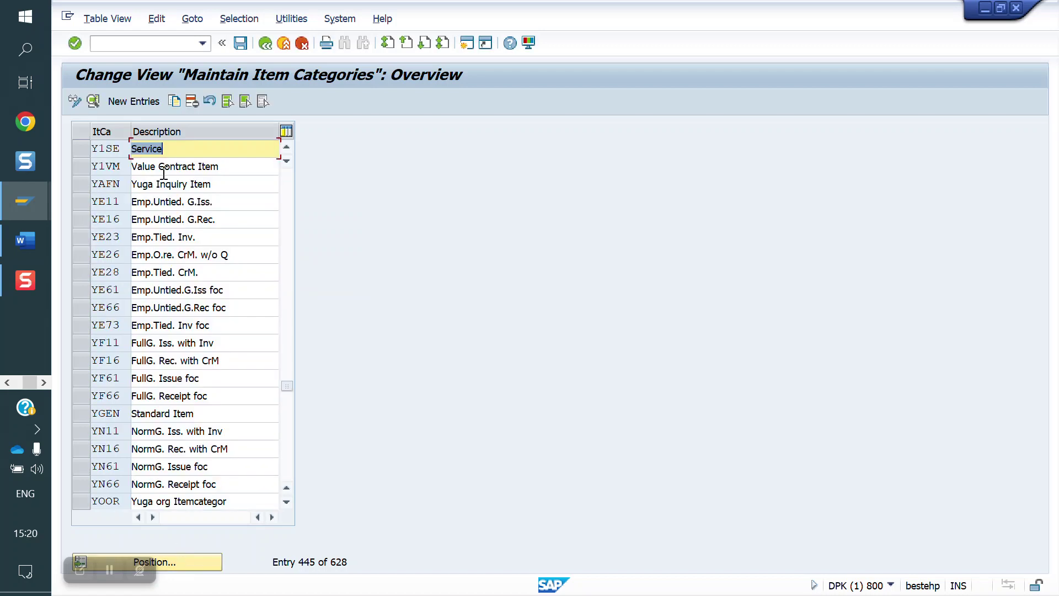
{"action": "double_click", "coordinate": [111, 147]}
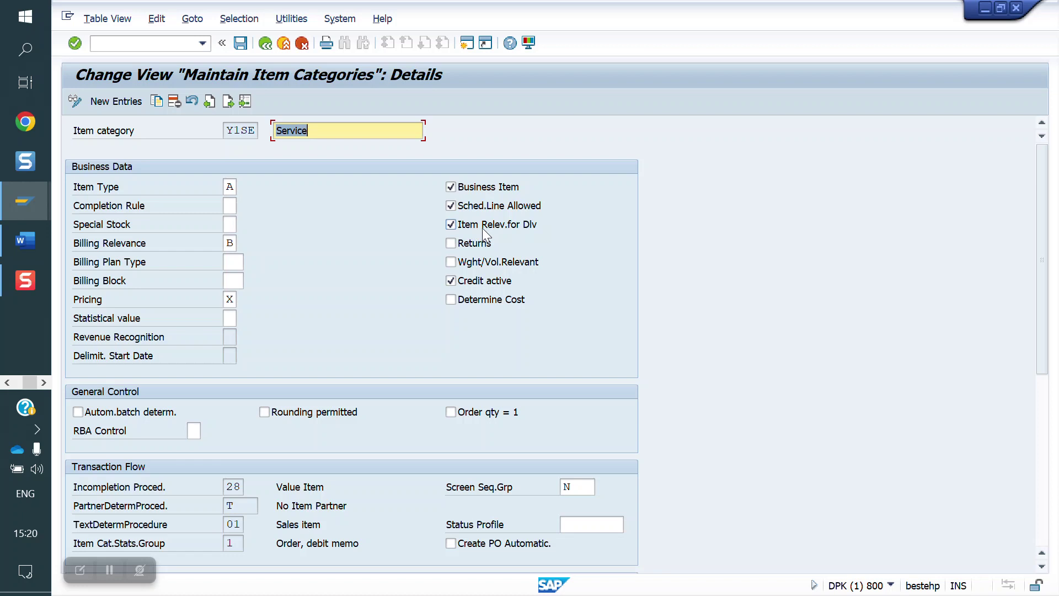
Step: Examine the available item type options for item category Y1SE and close the list without choosing one
{"action": "left_click", "coordinate": [236, 187]}
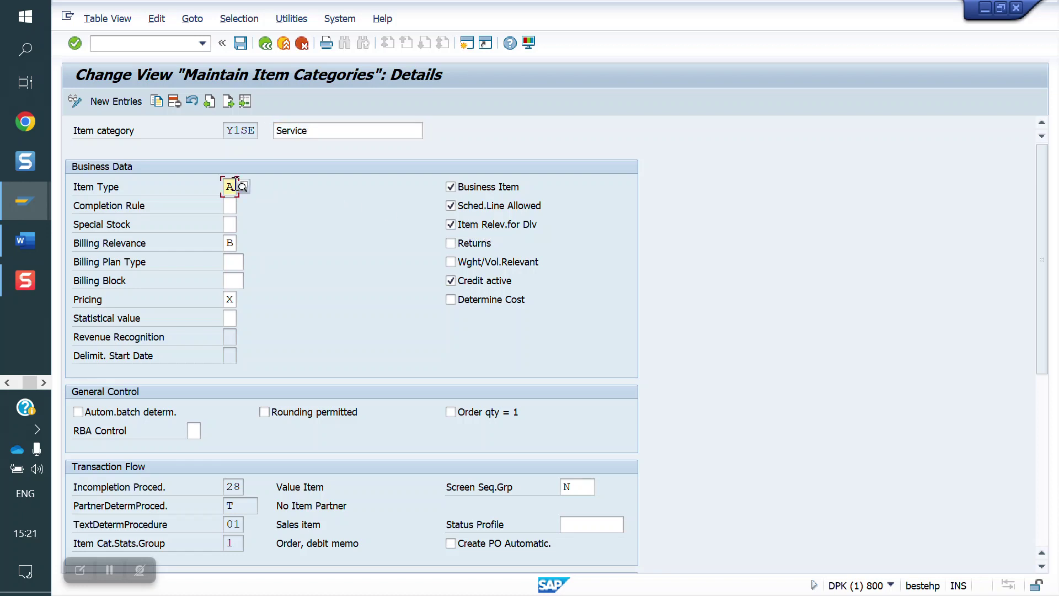
{"action": "left_click", "coordinate": [241, 191]}
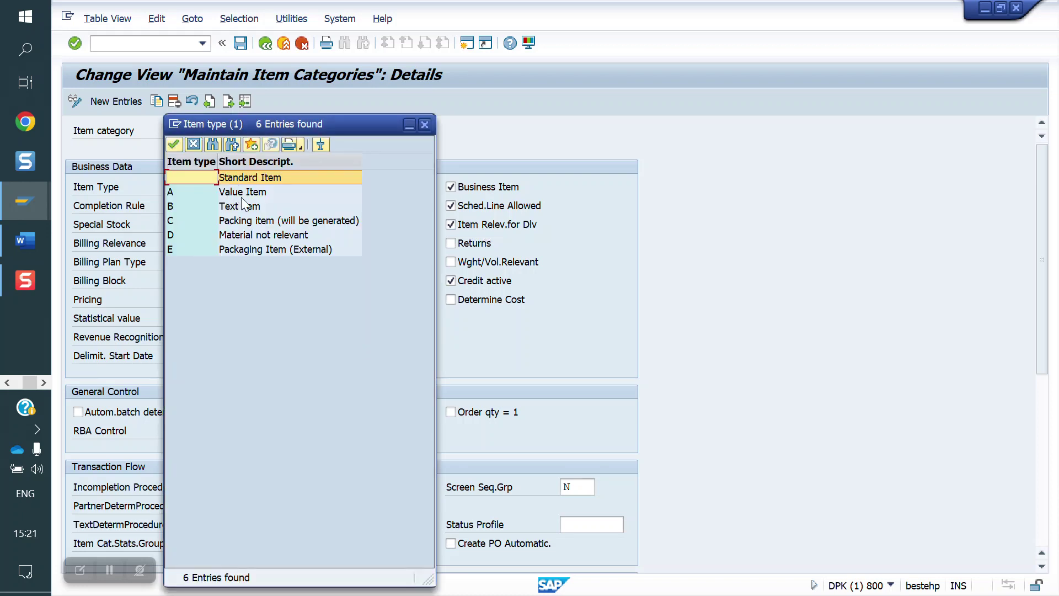
{"action": "key", "text": "Down"}
{"action": "key", "text": "Down"}
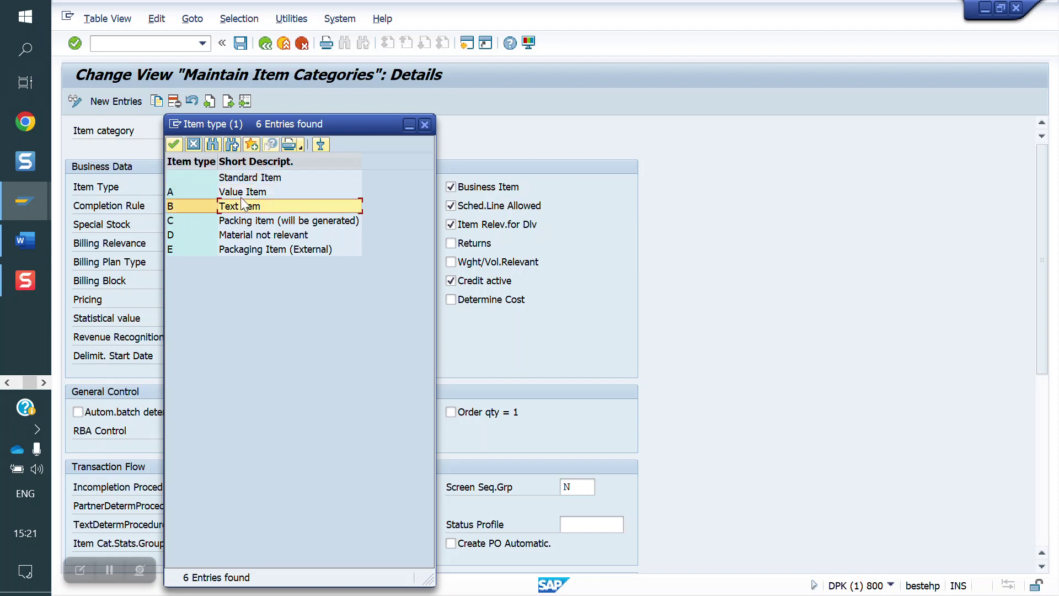
{"action": "left_click", "coordinate": [428, 125]}
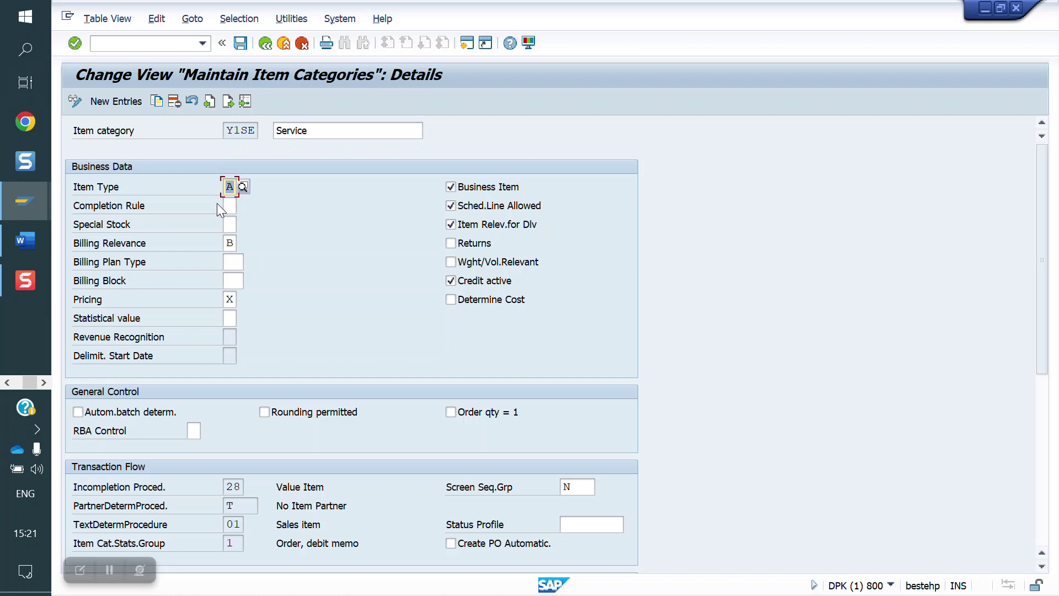
Step: Try to clear the item type of item category Y1SE, and restore it to A
{"action": "key", "text": "Delete"}
{"action": "key", "text": "Return"}
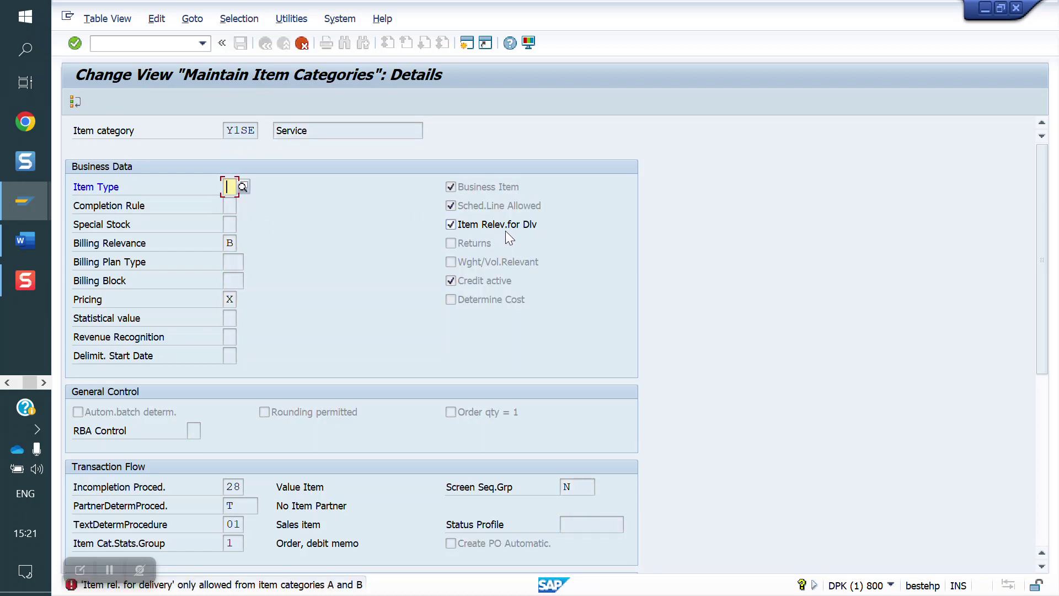
{"action": "type", "text": "A"}
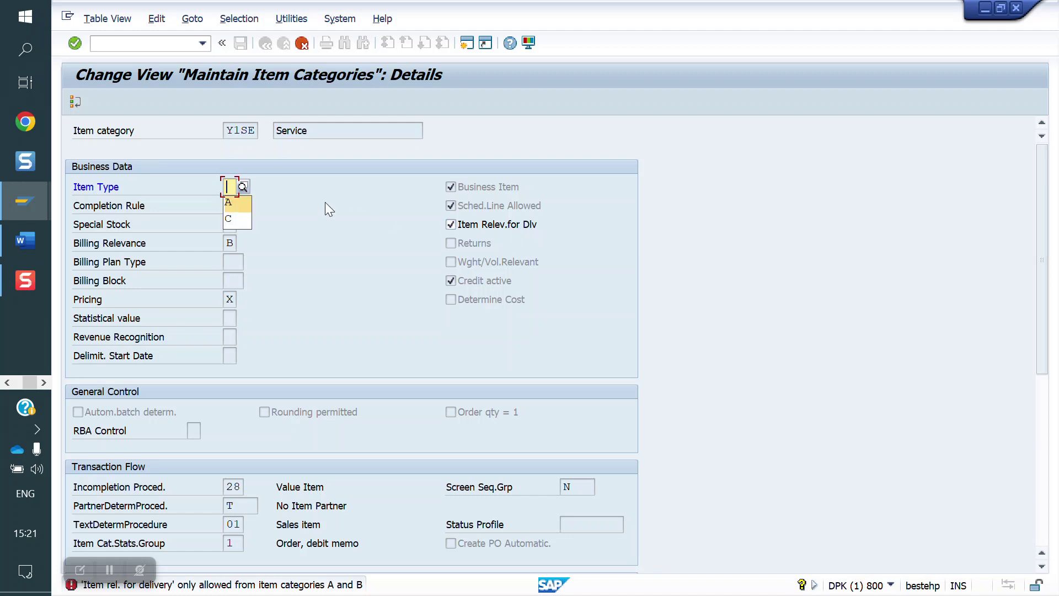
{"action": "key", "text": "Return"}
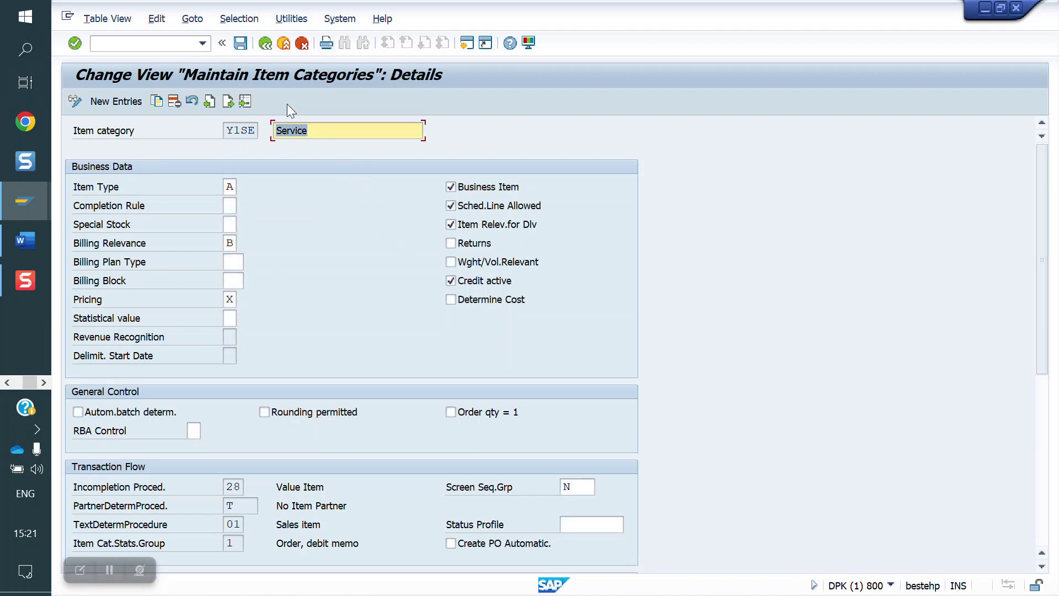
Step: Save item category Y1SE, marked as relevant for delivery, to the proposed customizing request
{"action": "left_click", "coordinate": [240, 44]}
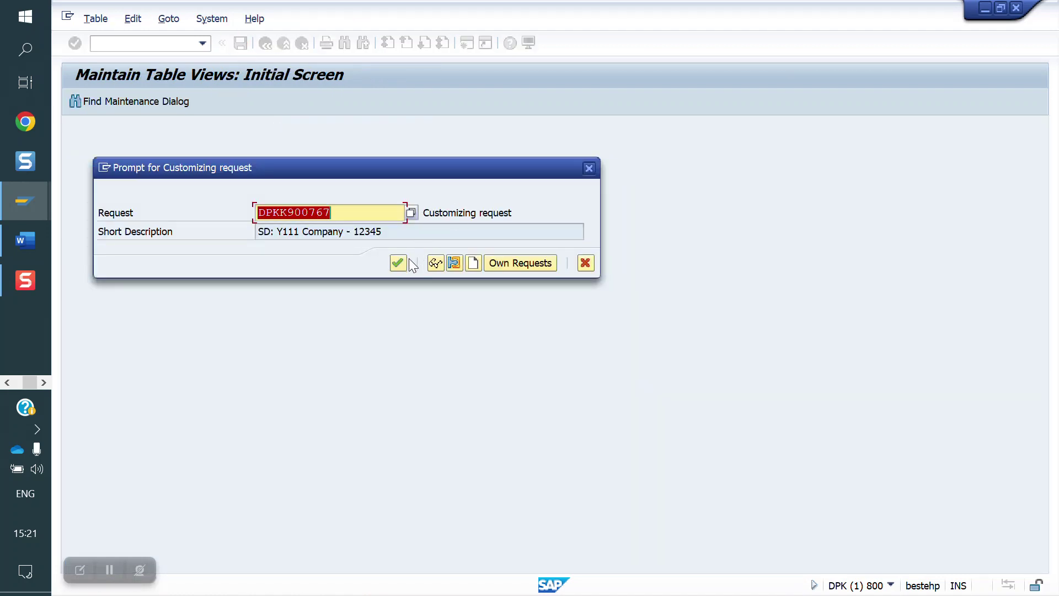
{"action": "left_click", "coordinate": [403, 264]}
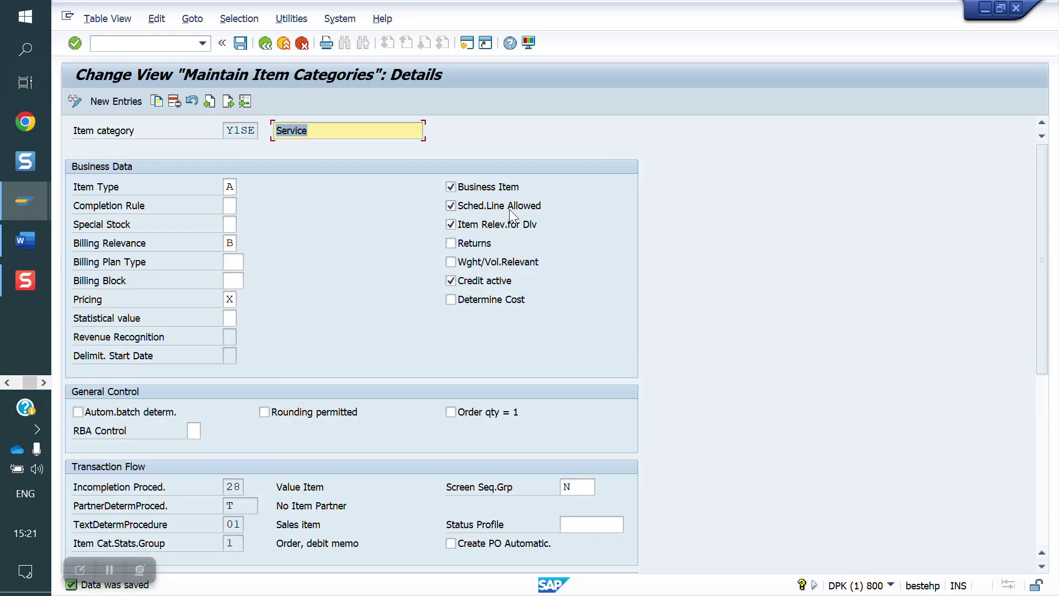
Step: Start another Y1SE sales order in transaction VA01 and enter the sold-to customer number
{"action": "left_click", "coordinate": [119, 46]}
{"action": "type", "text": "/NVA0"}
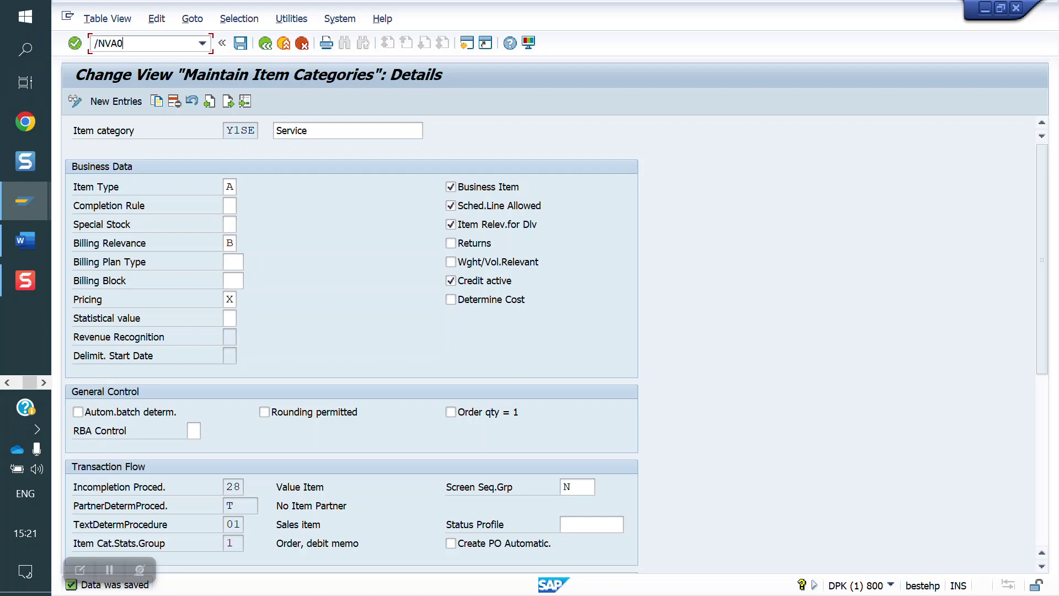
{"action": "key", "text": "Return"}
{"action": "key", "text": "Return"}
{"action": "key", "text": "Down"}
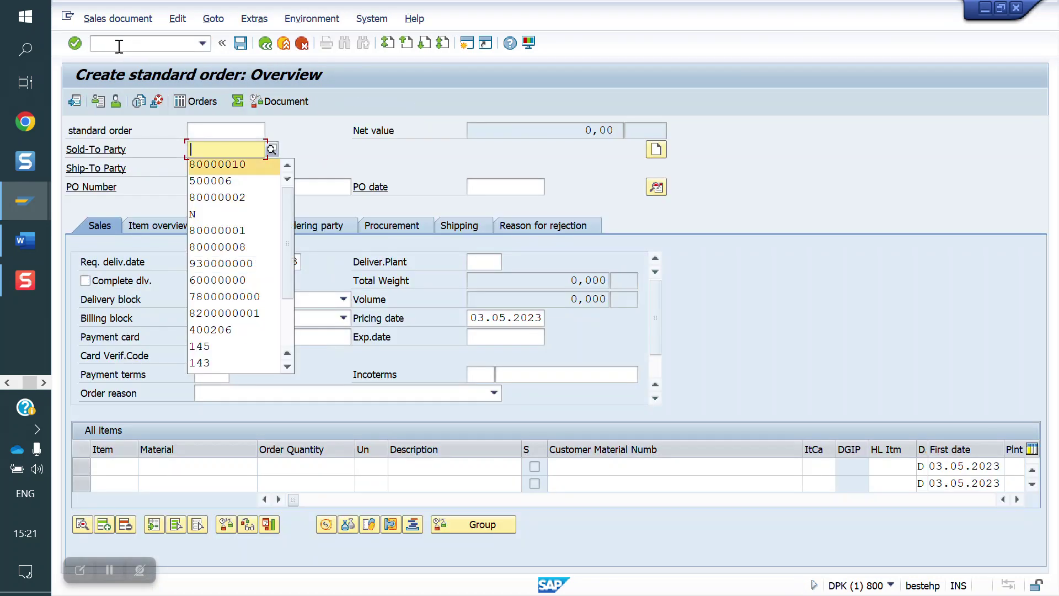
{"action": "key", "text": "Return"}
{"action": "key", "text": "Return"}
Step: Add an item for material 50065653 with order quantity 1 and open its item details
{"action": "key", "text": "Down"}
{"action": "key", "text": "Return"}
{"action": "key", "text": "Return"}
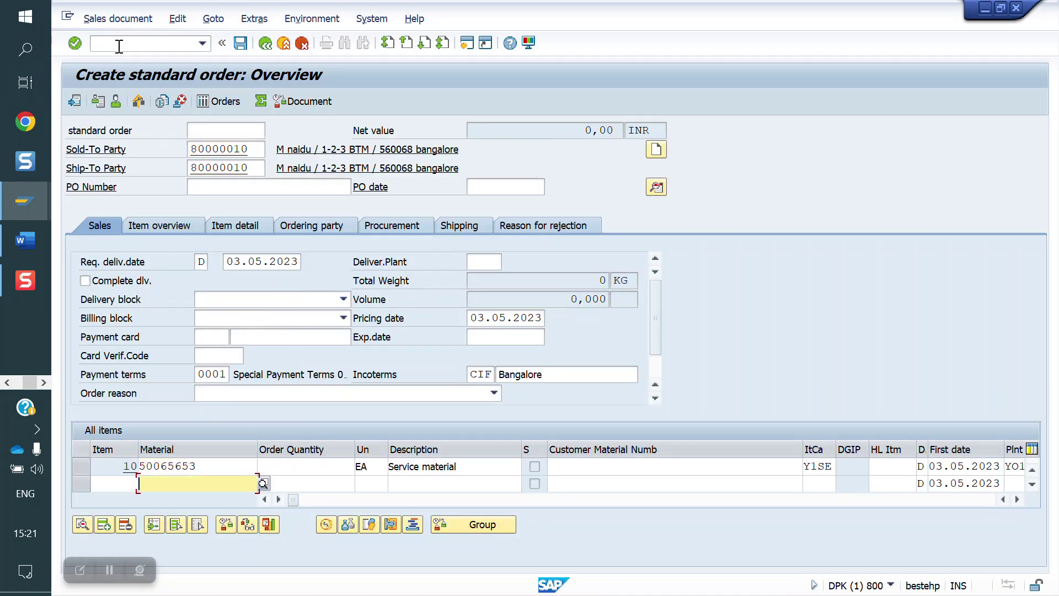
{"action": "left_click", "coordinate": [310, 467]}
{"action": "type", "text": "1"}
{"action": "double_click", "coordinate": [291, 469]}
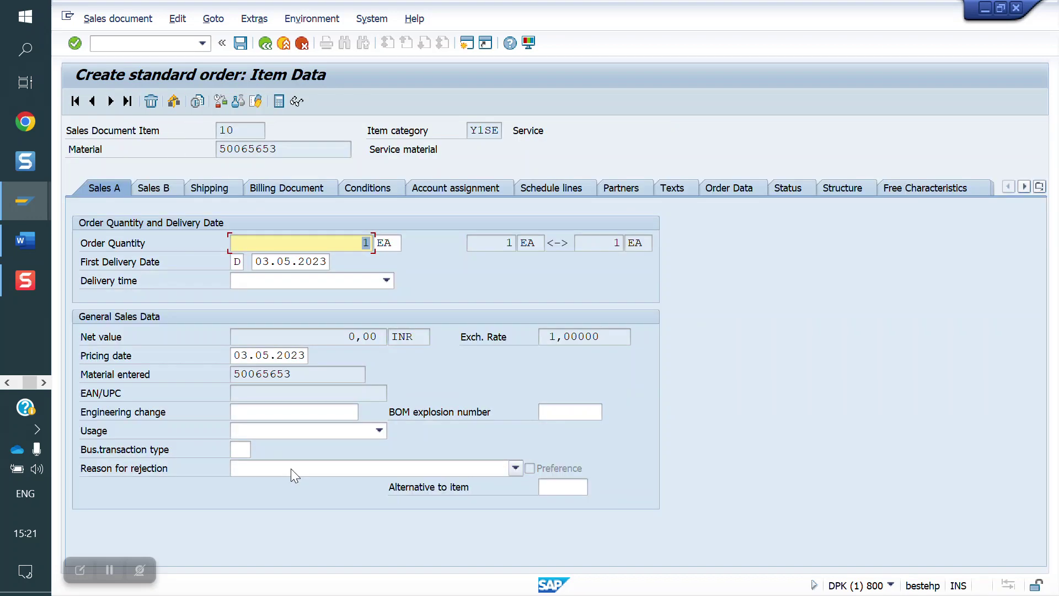
Step: Review the new item's schedule lines, add condition ZYOB with amount 10.000,00 INR, and save the sales order
{"action": "left_click", "coordinate": [558, 188]}
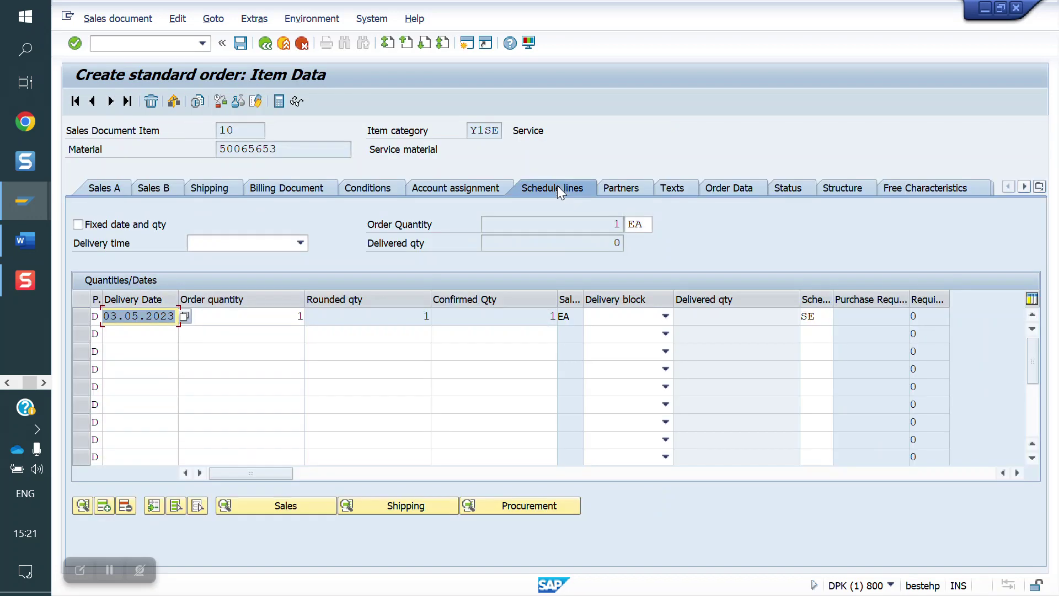
{"action": "left_click", "coordinate": [388, 194]}
{"action": "type", "text": "zyob"}
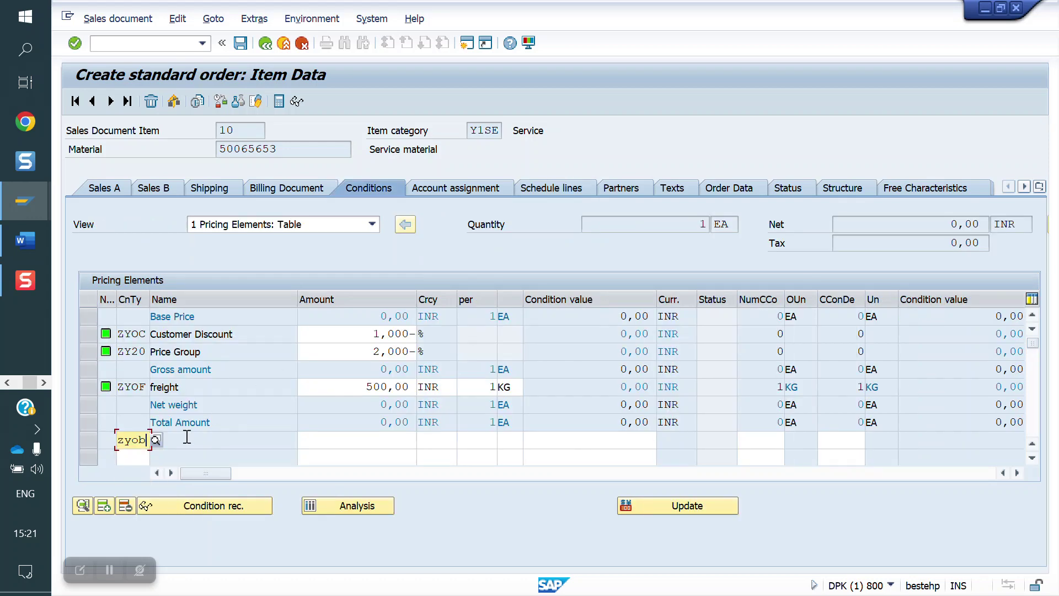
{"action": "key", "text": "Tab"}
{"action": "key", "text": "Down"}
{"action": "key", "text": "Return"}
{"action": "key", "text": "Return"}
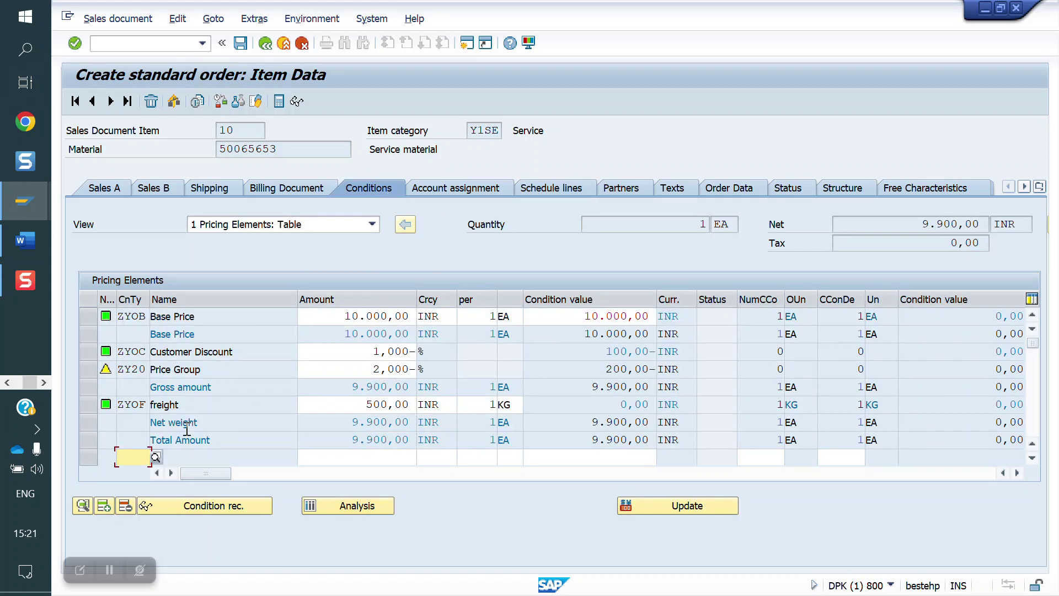
{"action": "left_click", "coordinate": [242, 44]}
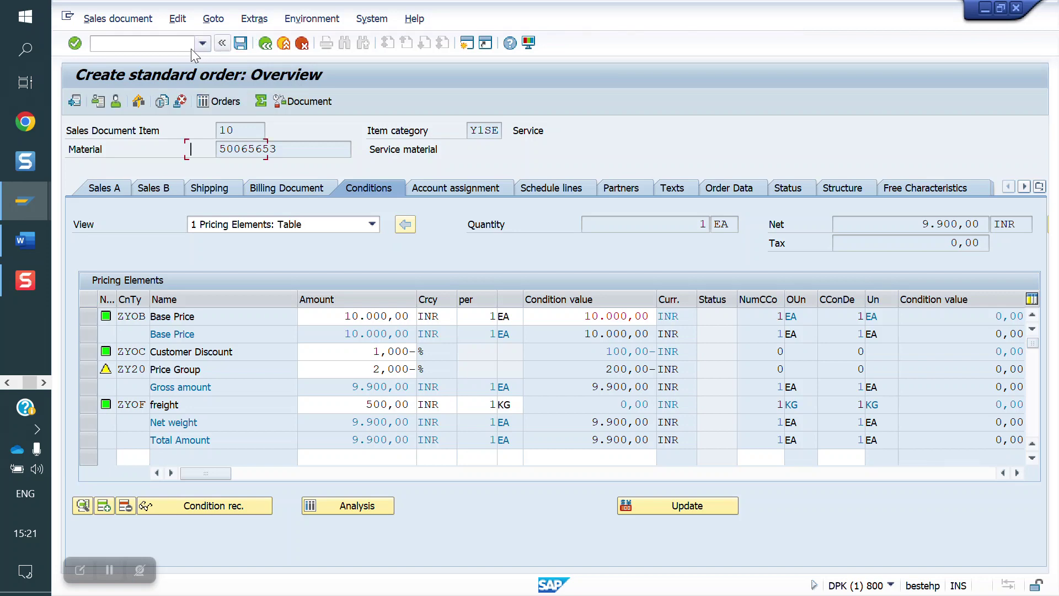
Step: Try to create an outbound delivery for the saved order in transaction VL01N with shipping point YO10
{"action": "type", "text": "/NVL01N"}
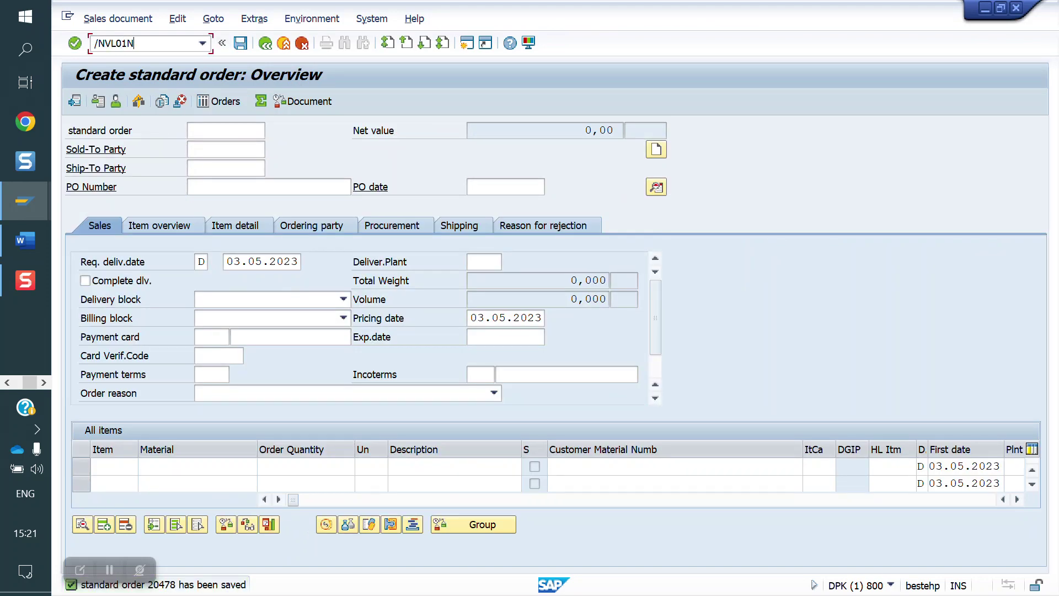
{"action": "key", "text": "Return"}
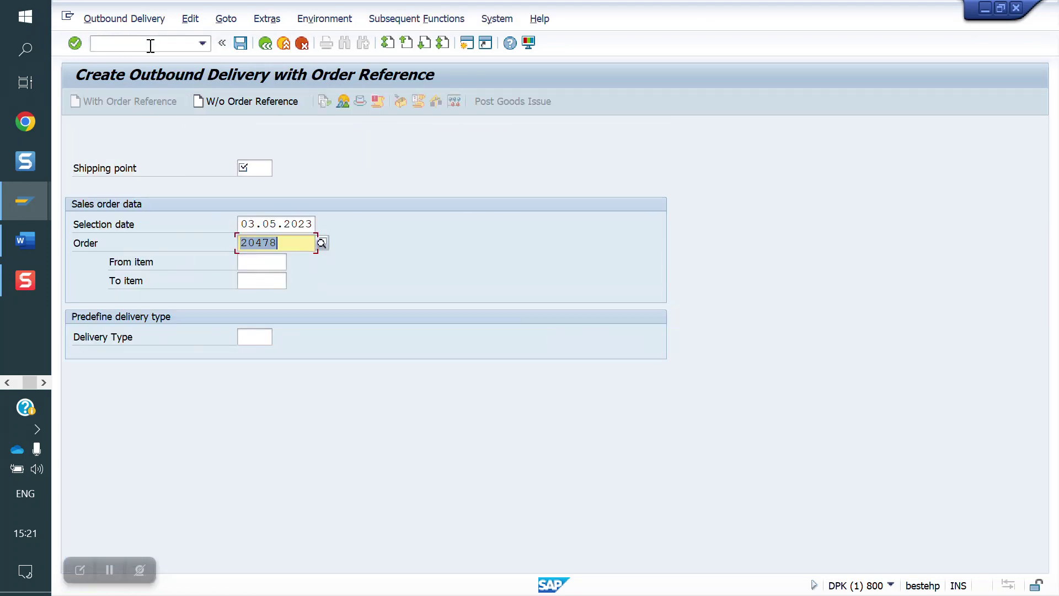
{"action": "key", "text": "Return"}
{"action": "key", "text": "Return"}
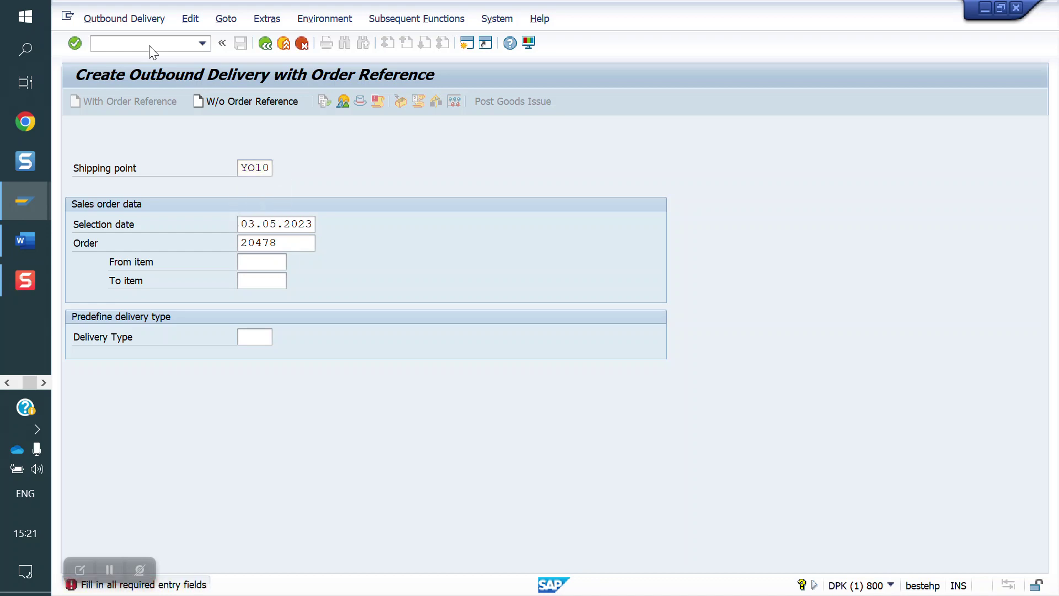
{"action": "key", "text": "Return"}
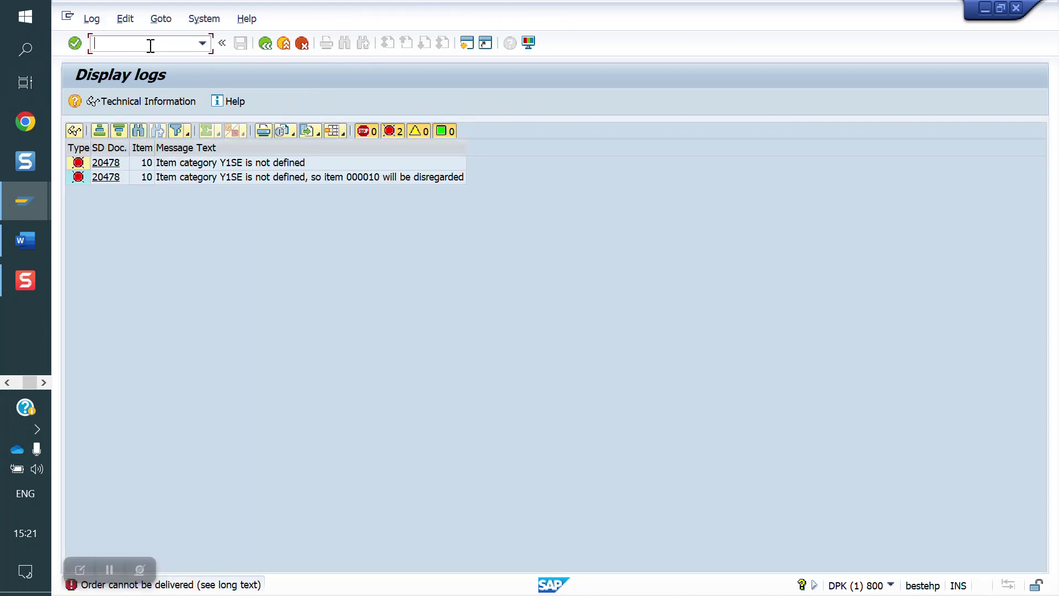
{"action": "type", "text": "/NVOV"}
{"action": "key", "text": "BackSpace"}
{"action": "key", "text": "BackSpace"}
{"action": "type", "text": "OVLP"}
{"action": "key", "text": "Return"}
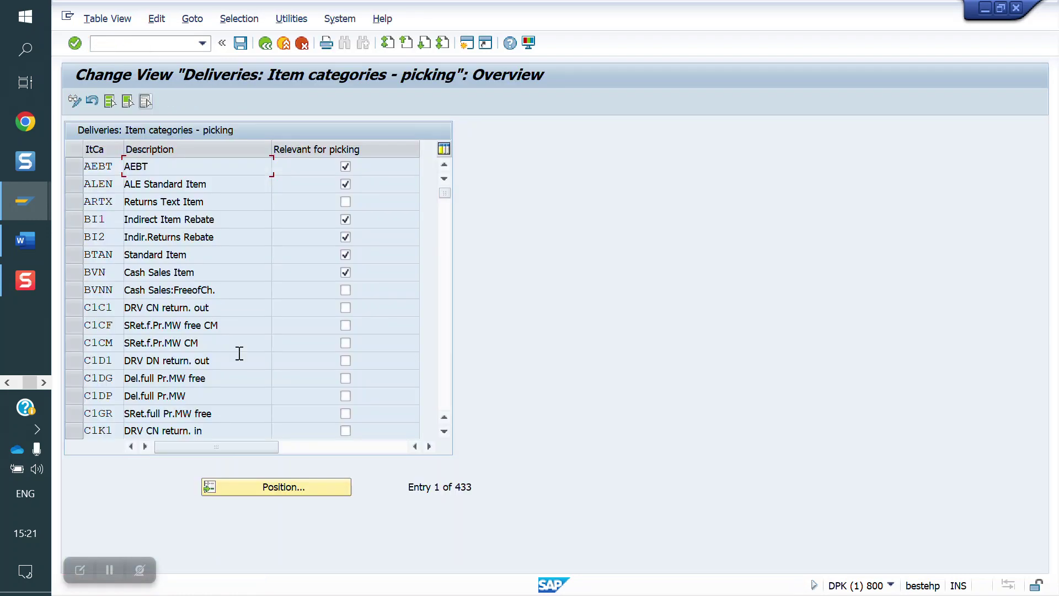
Step: Open the delivery item categories in transaction 0VLP and find item category TAN
{"action": "left_click", "coordinate": [141, 43]}
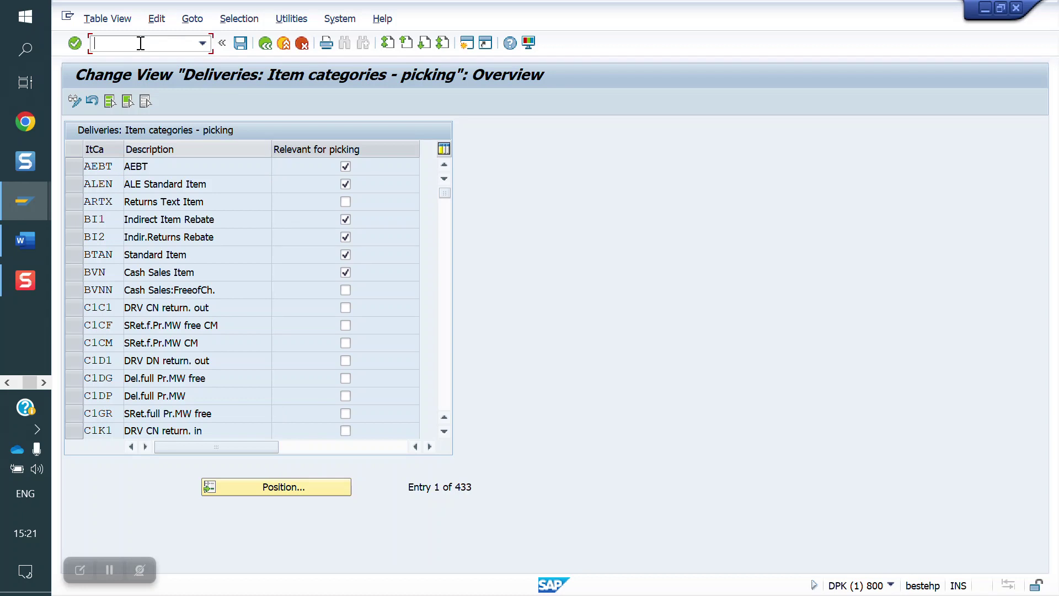
{"action": "type", "text": "/N0VP"}
{"action": "key", "text": "BackSpace"}
{"action": "key", "text": "BackSpace"}
{"action": "type", "text": "VLP"}
{"action": "key", "text": "Return"}
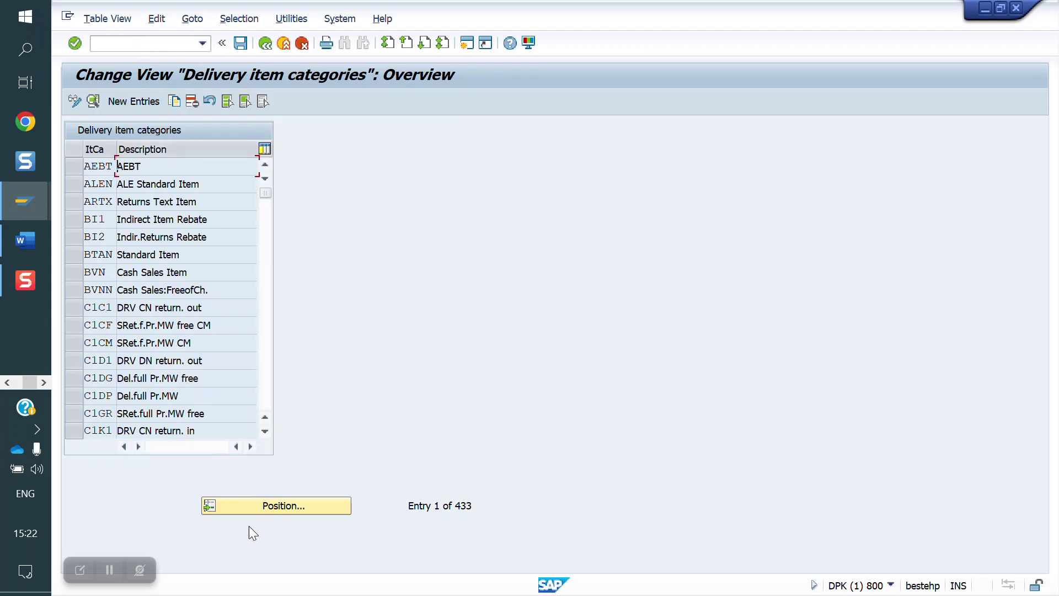
{"action": "left_click", "coordinate": [281, 503]}
{"action": "type", "text": "TAN"}
{"action": "key", "text": "Return"}
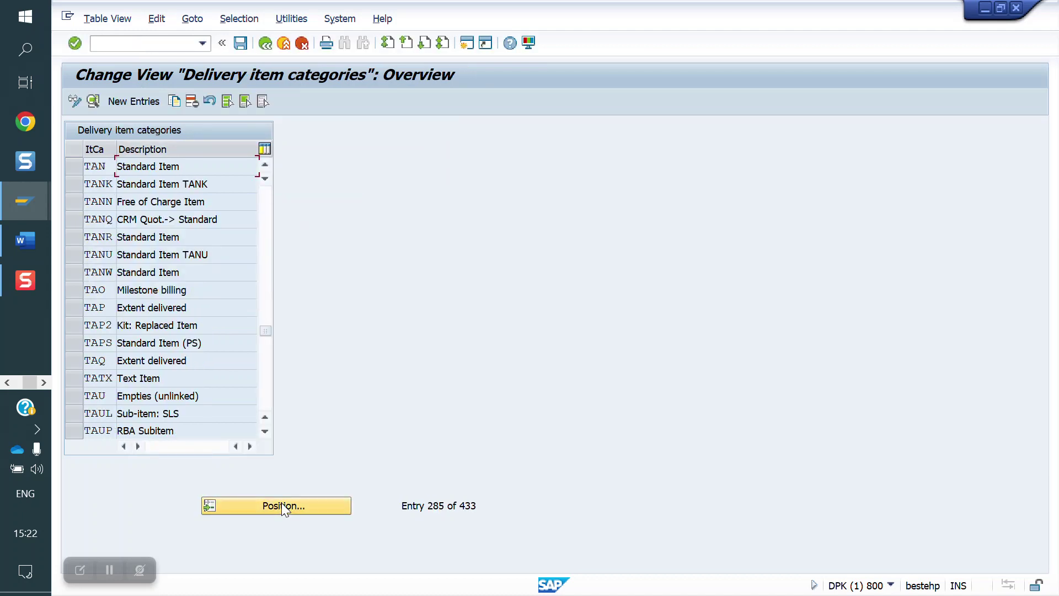
Step: Copy delivery item category TAN as Y1SE without picking relevance and save it to the proposed customizing request
{"action": "left_click", "coordinate": [68, 166]}
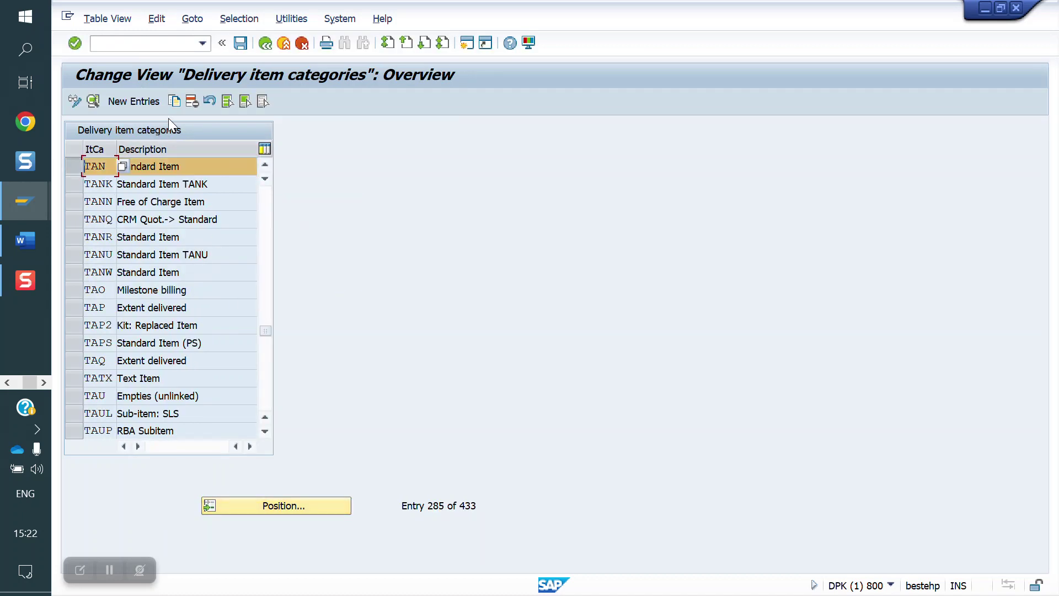
{"action": "left_click", "coordinate": [174, 102]}
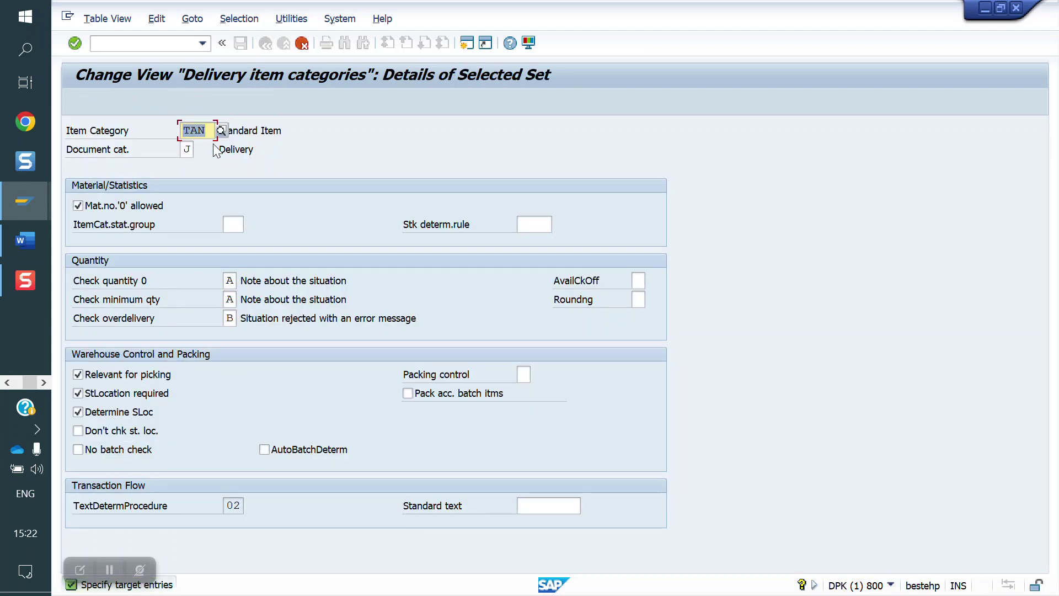
{"action": "type", "text": "Y"}
{"action": "left_click", "coordinate": [214, 145]}
{"action": "left_click", "coordinate": [86, 375]}
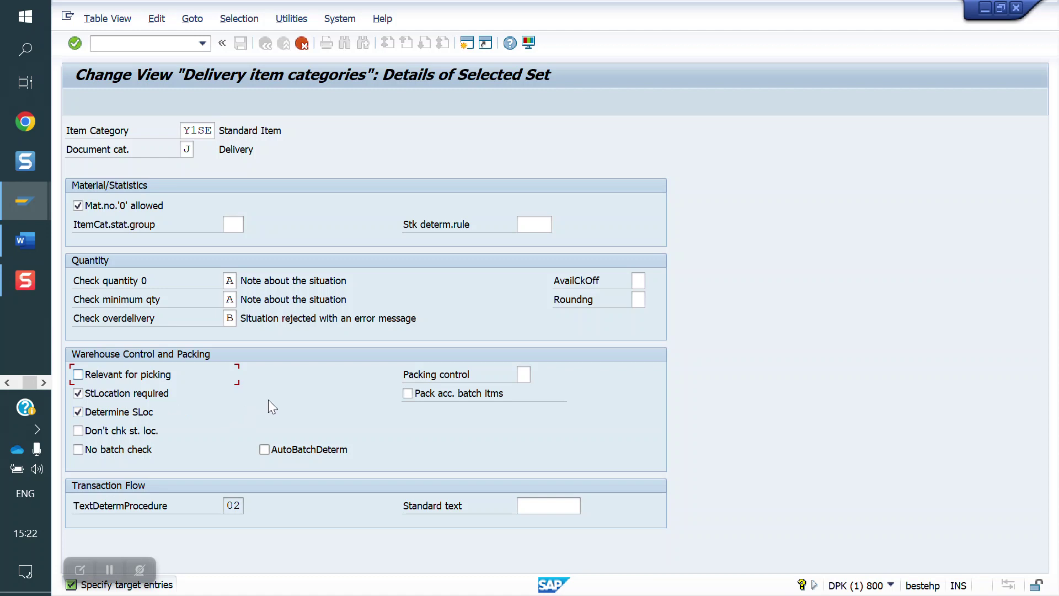
{"action": "key", "text": "Return"}
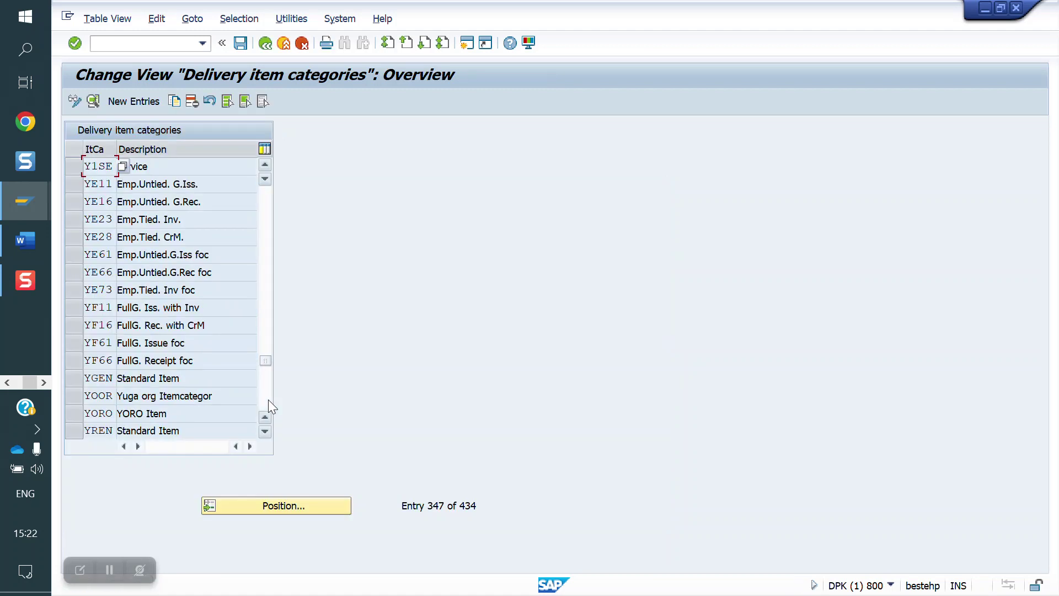
{"action": "left_click", "coordinate": [239, 48]}
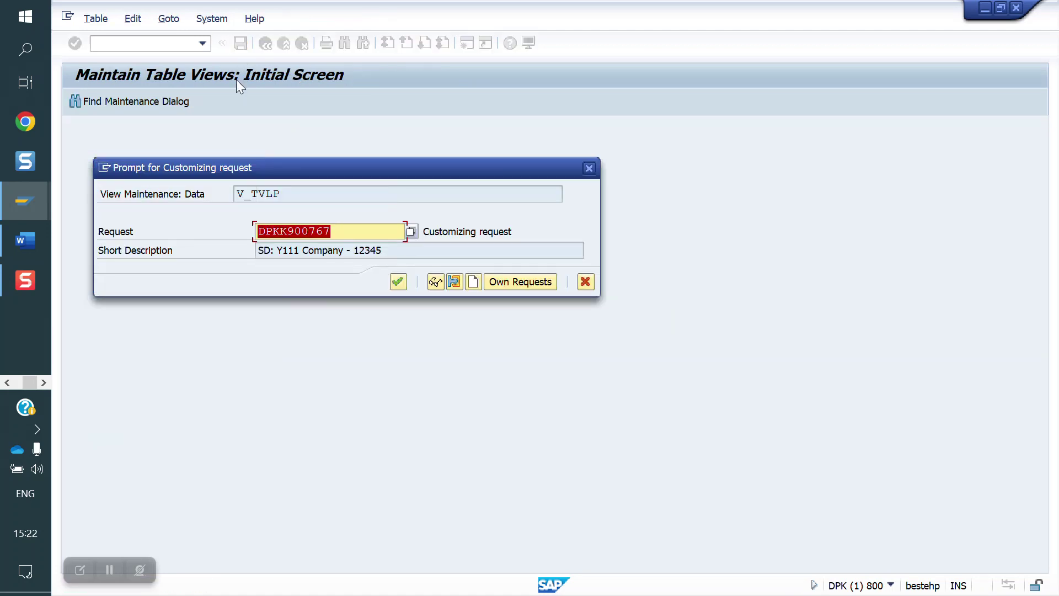
{"action": "left_click", "coordinate": [397, 282]}
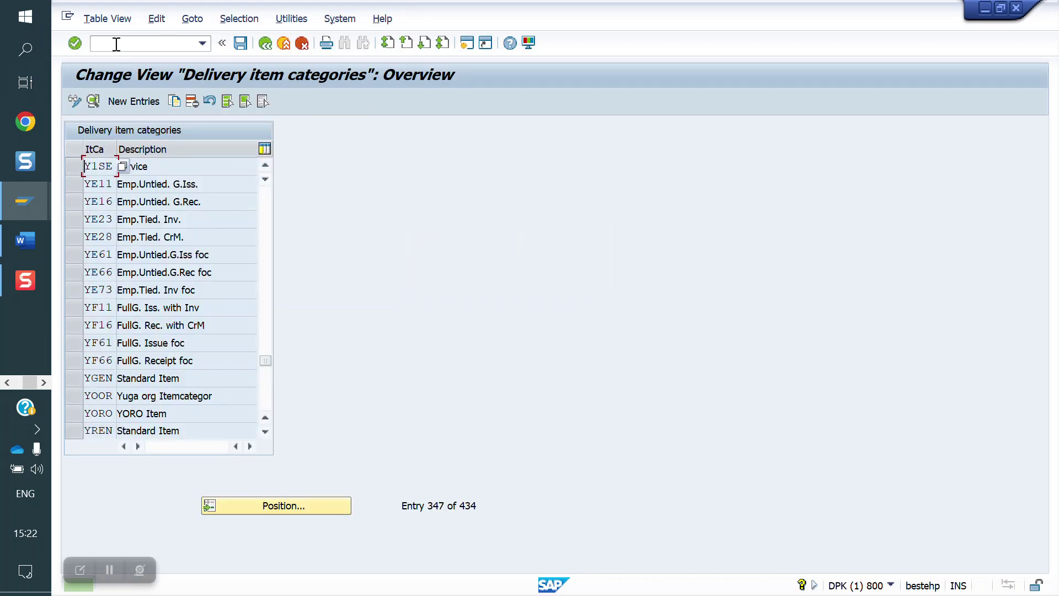
Step: Try again to create the outbound delivery for the sales order in transaction VL01N
{"action": "type", "text": "/NVL01N"}
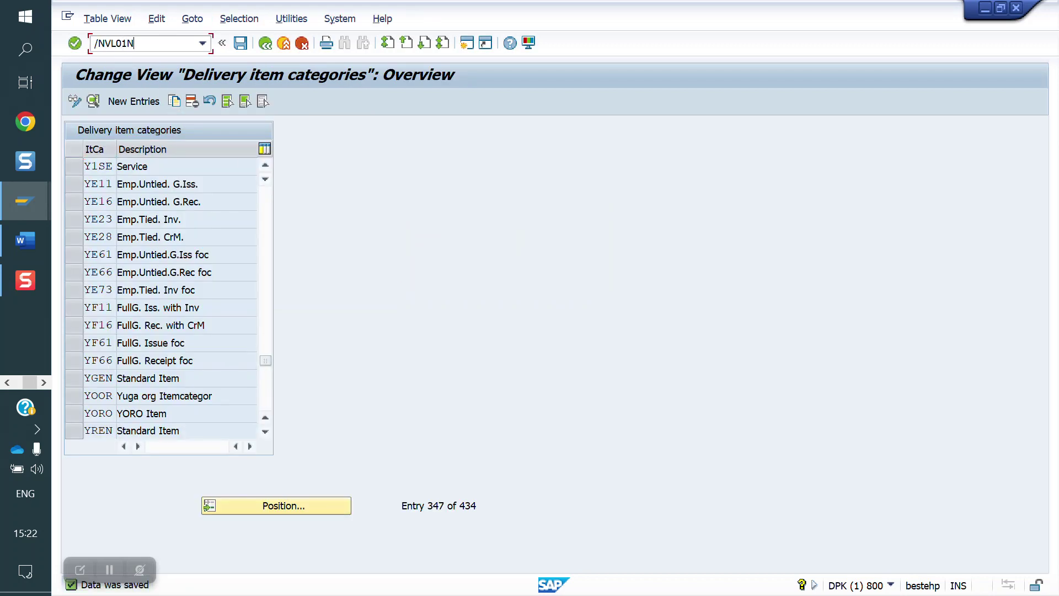
{"action": "key", "text": "Return"}
{"action": "key", "text": "Return"}
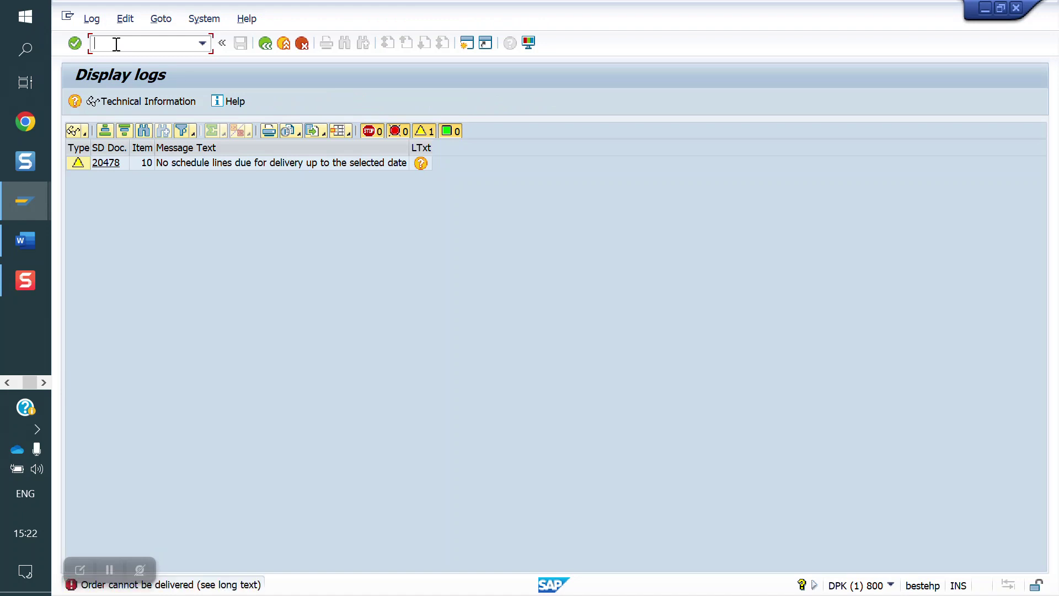
Step: Make schedule line category SE relevant for delivery in transaction VOV6 and save it to the customizing request
{"action": "type", "text": "/NVOV6"}
{"action": "key", "text": "Return"}
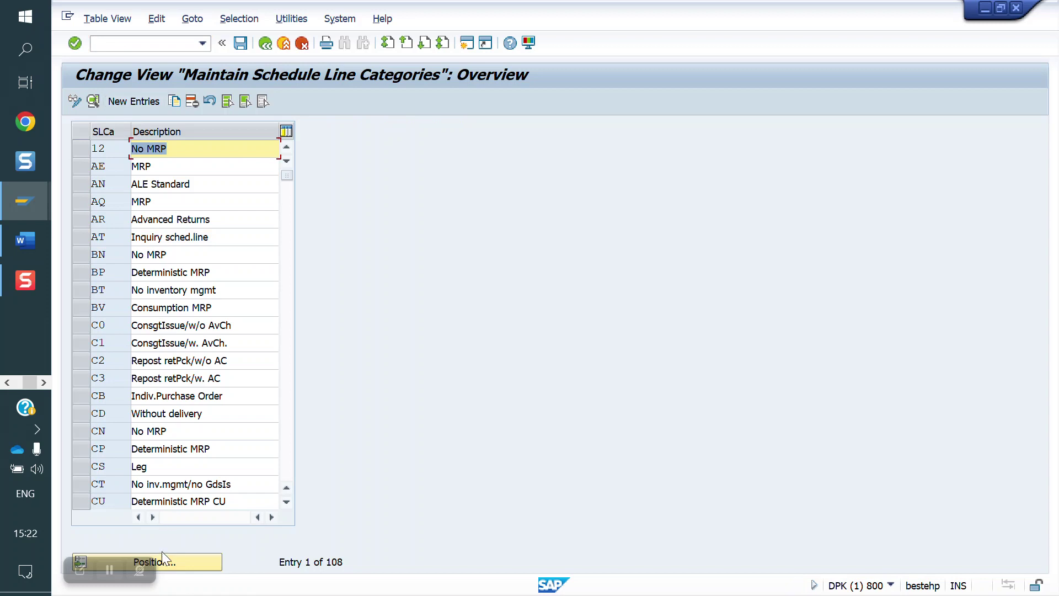
{"action": "left_click", "coordinate": [175, 560]}
{"action": "type", "text": "SE"}
{"action": "key", "text": "Return"}
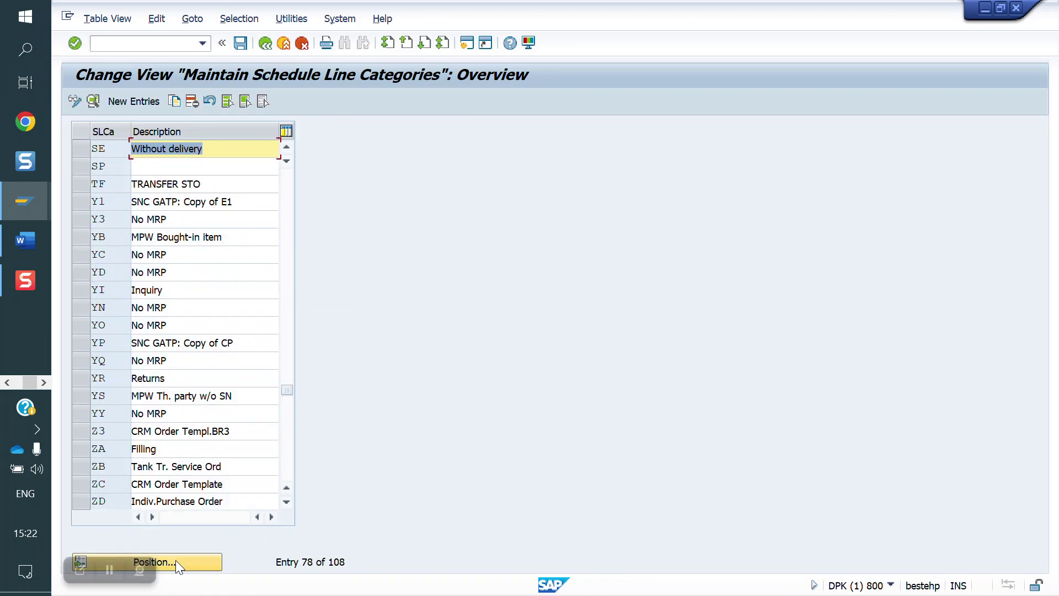
{"action": "left_click", "coordinate": [118, 150]}
{"action": "double_click", "coordinate": [118, 150]}
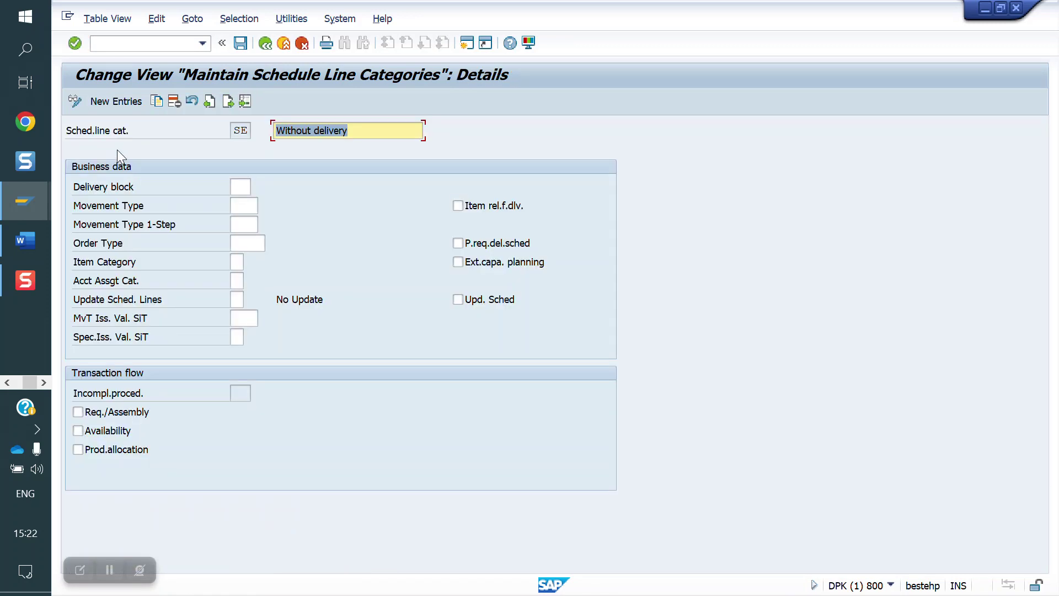
{"action": "left_click", "coordinate": [468, 214]}
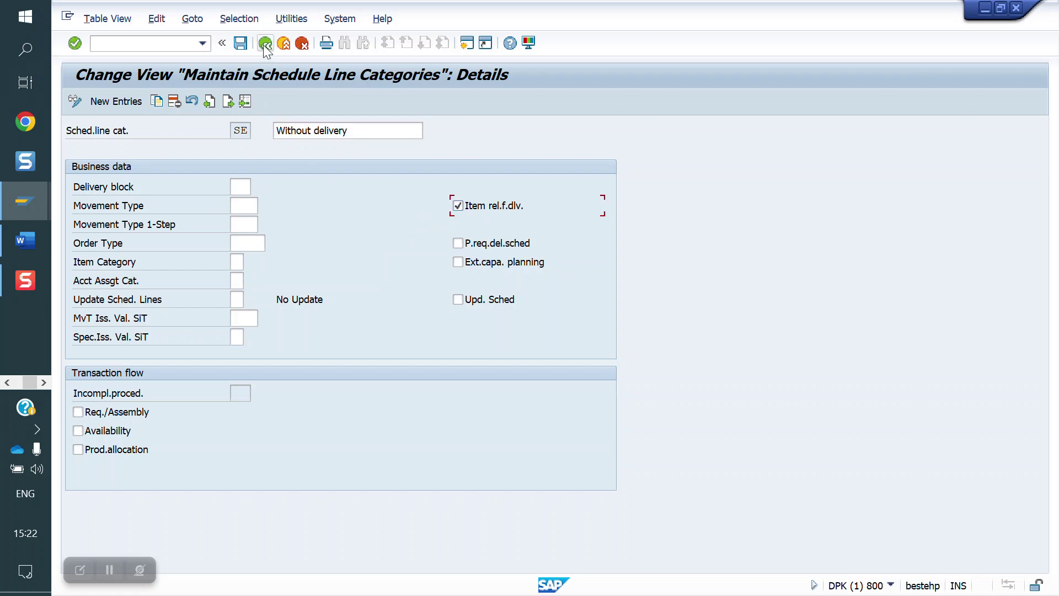
{"action": "left_click", "coordinate": [248, 44]}
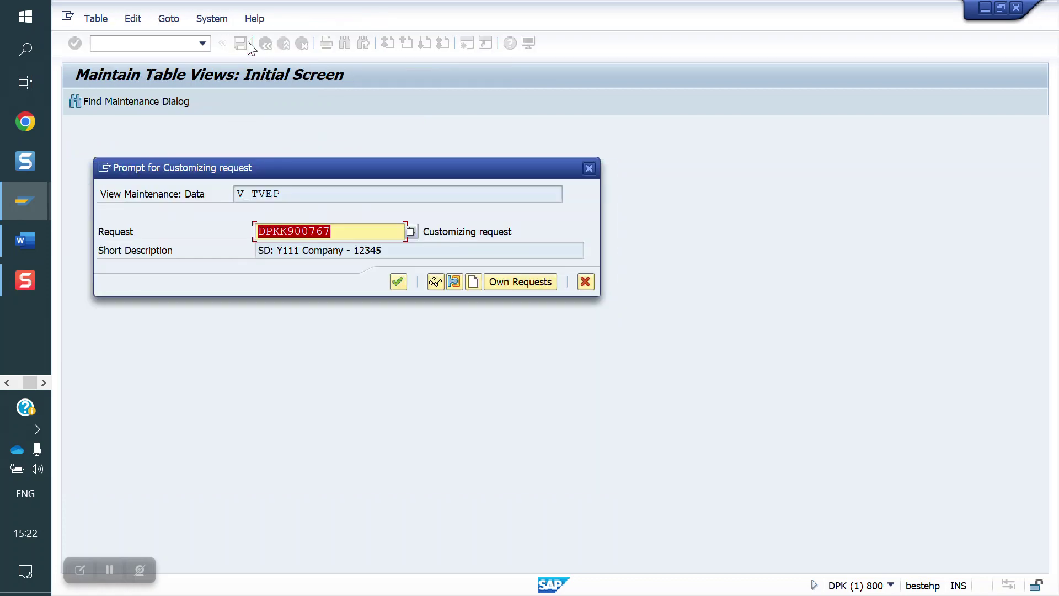
{"action": "left_click", "coordinate": [397, 282]}
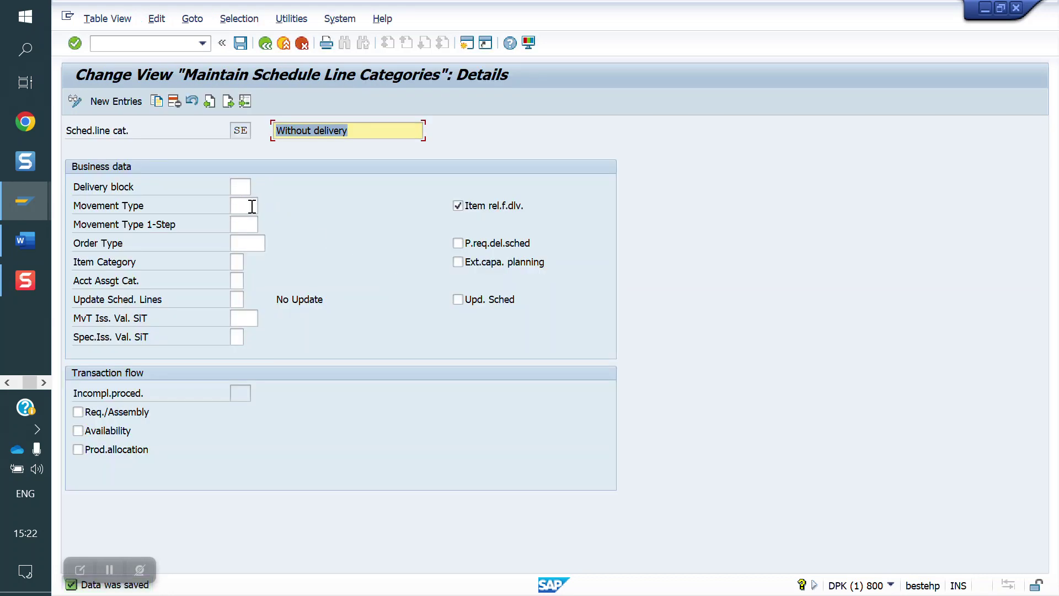
Step: Retry the outbound delivery of the existing order in VL01N using the changed schedule line category
{"action": "left_click", "coordinate": [132, 46]}
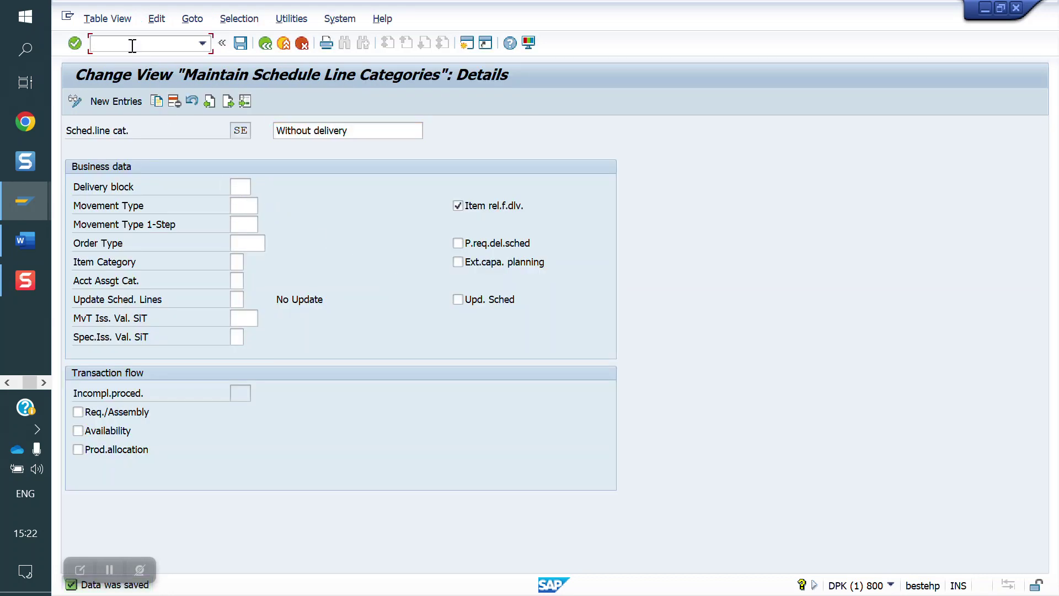
{"action": "type", "text": "/NVL01N"}
{"action": "key", "text": "Return"}
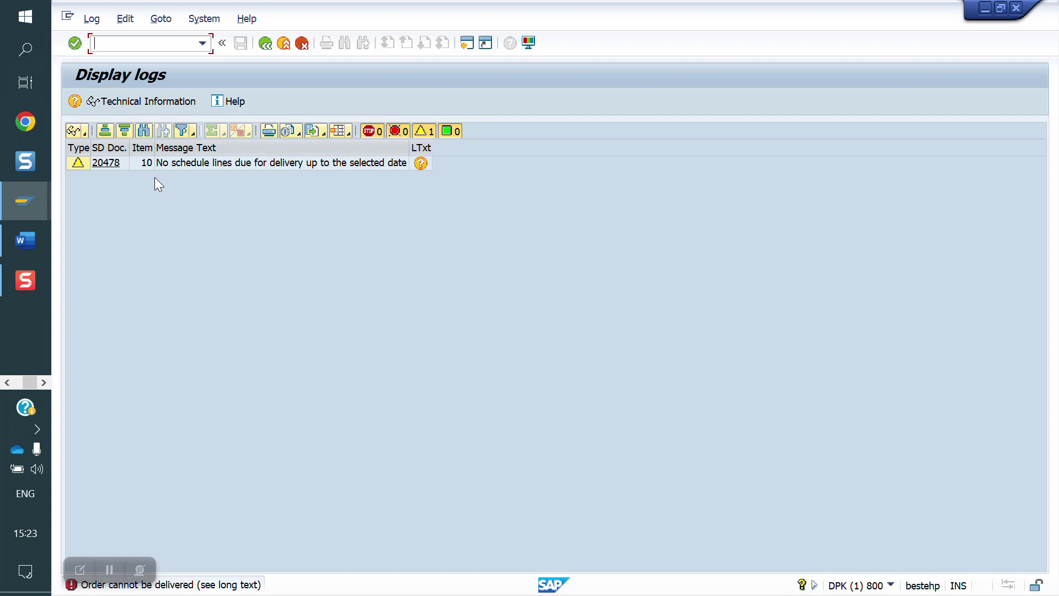
Step: Open the existing sales order in transaction VA02 and examine the schedule lines of item 10
{"action": "type", "text": "/NVA02"}
{"action": "key", "text": "Return"}
{"action": "key", "text": "Return"}
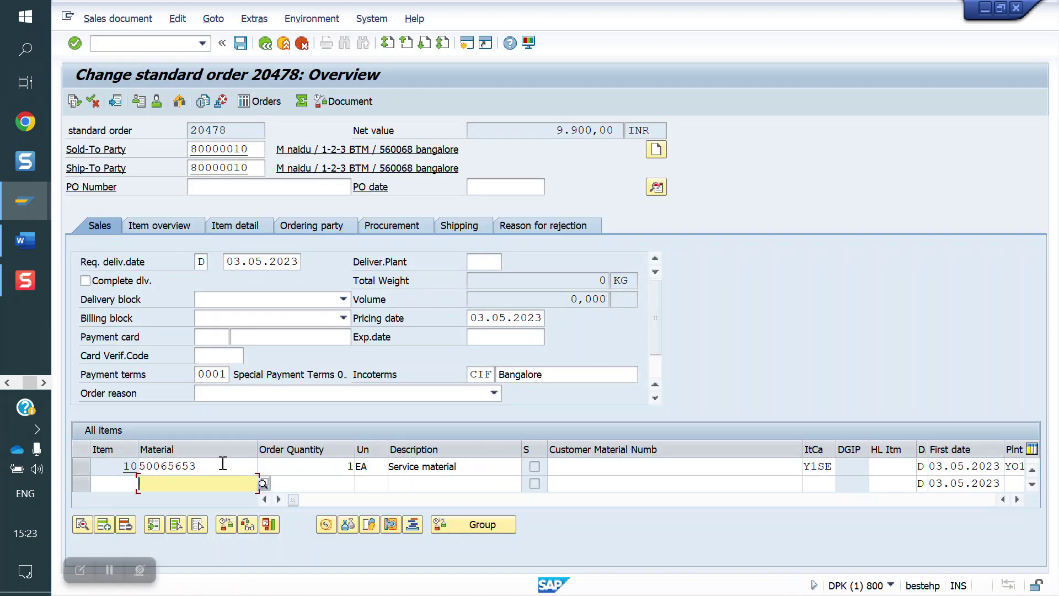
{"action": "double_click", "coordinate": [222, 466]}
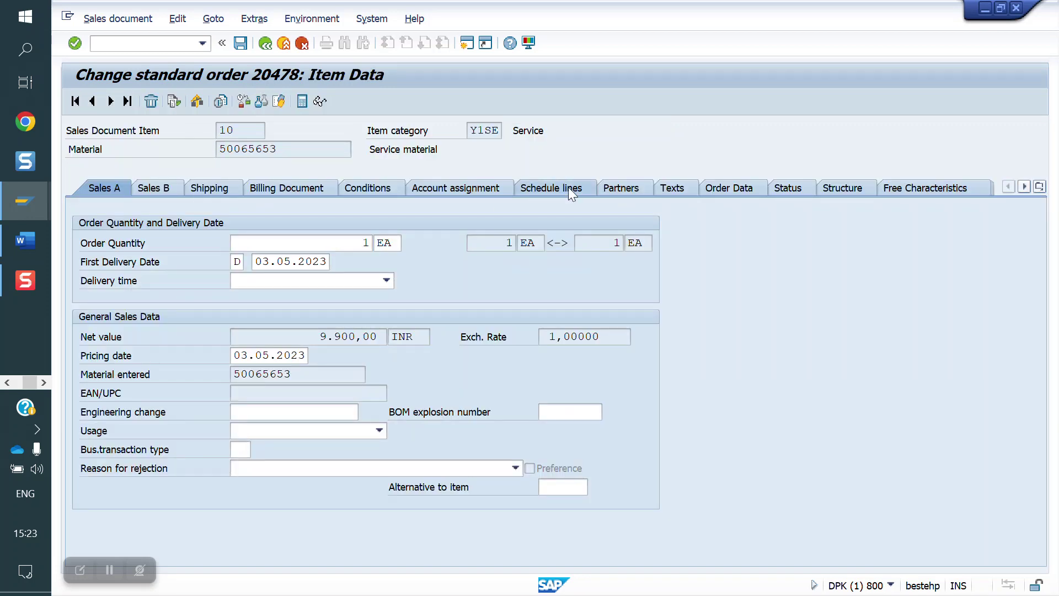
{"action": "left_click", "coordinate": [569, 187]}
Step: Start a new sales order in transaction VA01 with the sold-to customer and material 50065653, quantity 1
{"action": "left_click", "coordinate": [159, 43]}
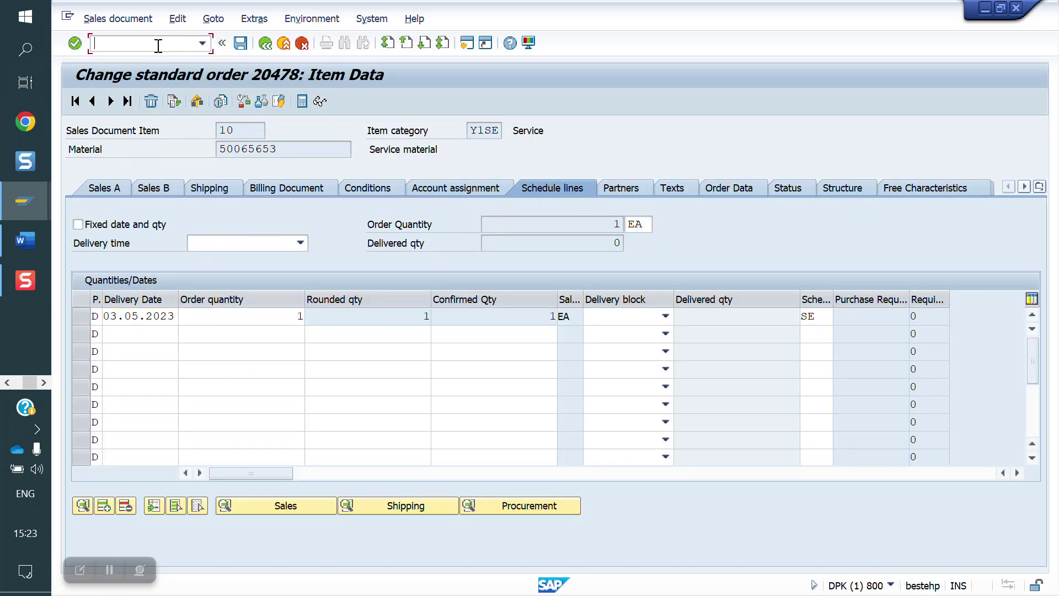
{"action": "type", "text": "/NVA01"}
{"action": "key", "text": "Return"}
{"action": "key", "text": "Return"}
{"action": "key", "text": "Down"}
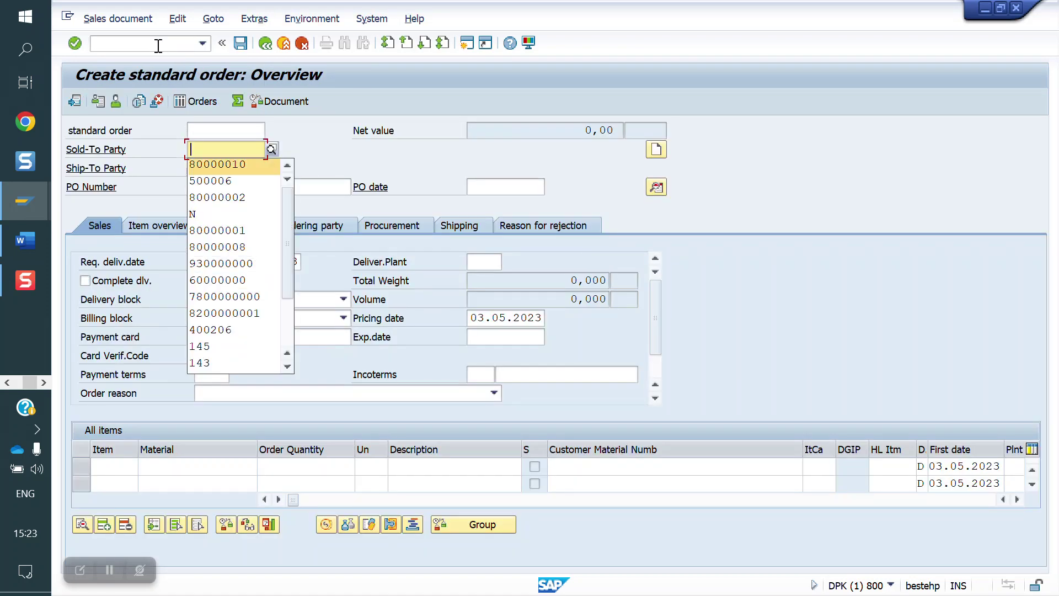
{"action": "key", "text": "Return"}
{"action": "key", "text": "Return"}
{"action": "key", "text": "Down"}
{"action": "key", "text": "Return"}
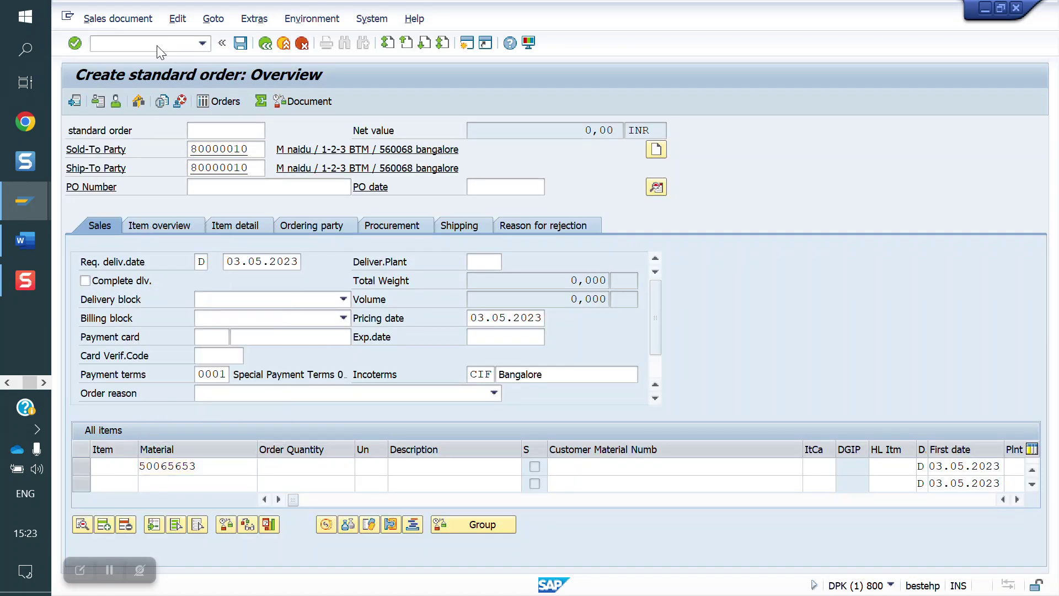
{"action": "key", "text": "Return"}
{"action": "left_click", "coordinate": [302, 470]}
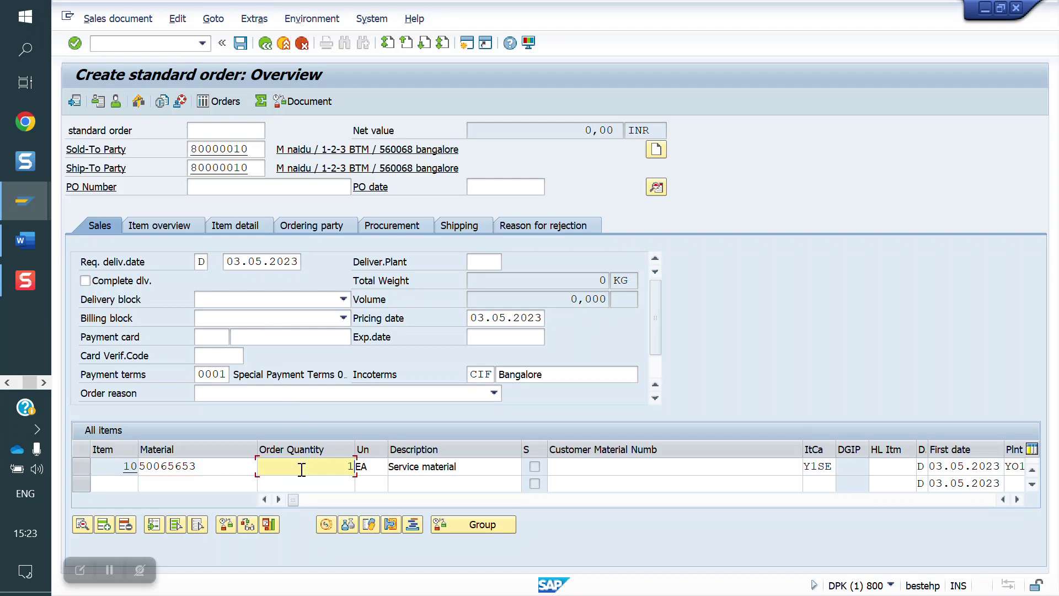
{"action": "key", "text": "Return"}
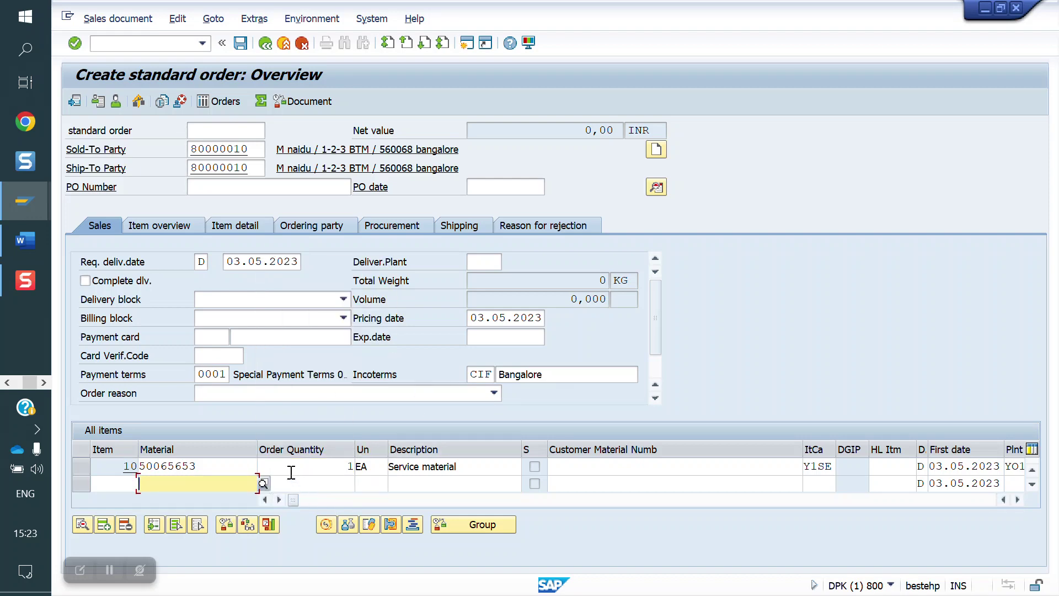
Step: Add condition ZYOB with amount 10.000,00 INR to the item, review its schedule lines, and save the sales order
{"action": "double_click", "coordinate": [291, 472]}
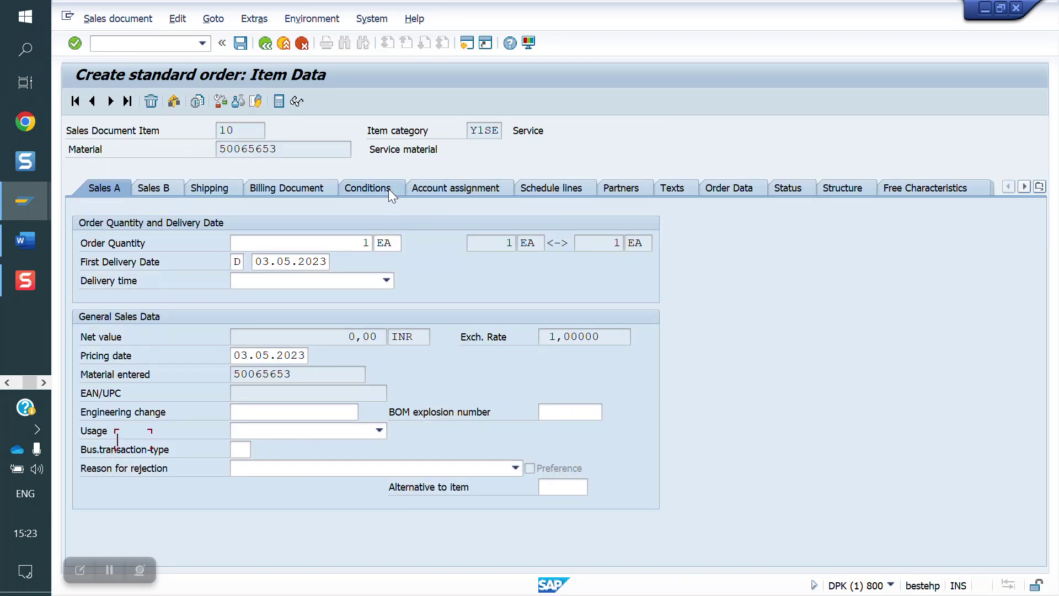
{"action": "left_click", "coordinate": [367, 188]}
{"action": "type", "text": "zyob"}
{"action": "key", "text": "Tab"}
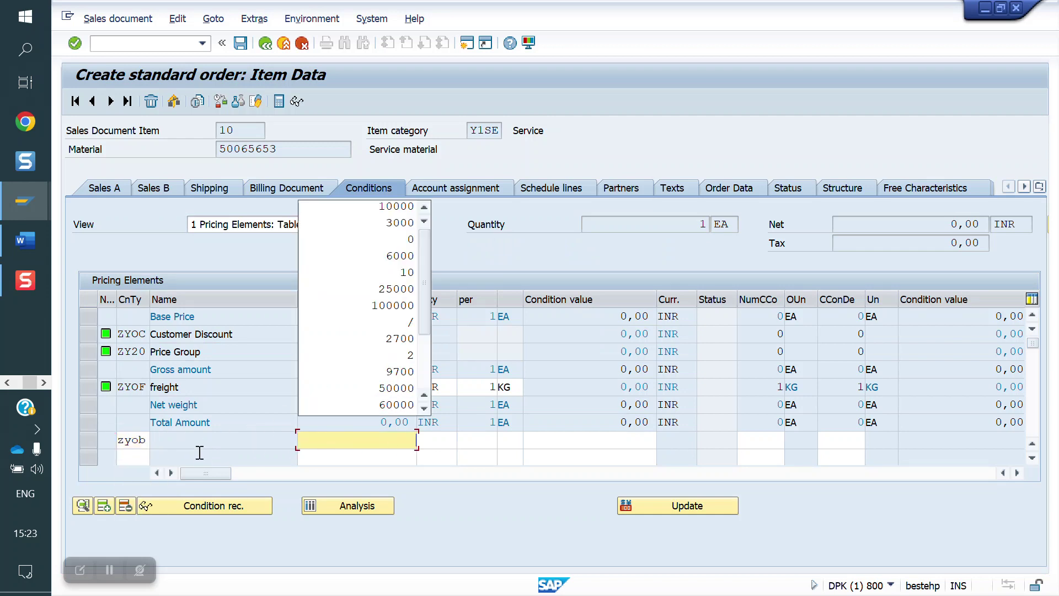
{"action": "type", "text": "10000"}
{"action": "key", "text": "Return"}
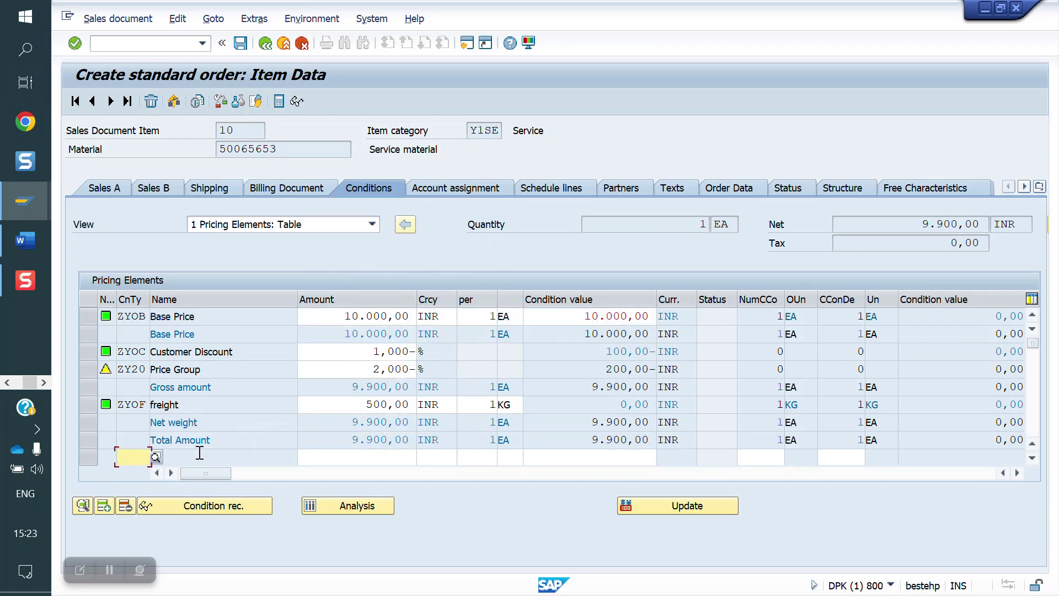
{"action": "left_click", "coordinate": [551, 188]}
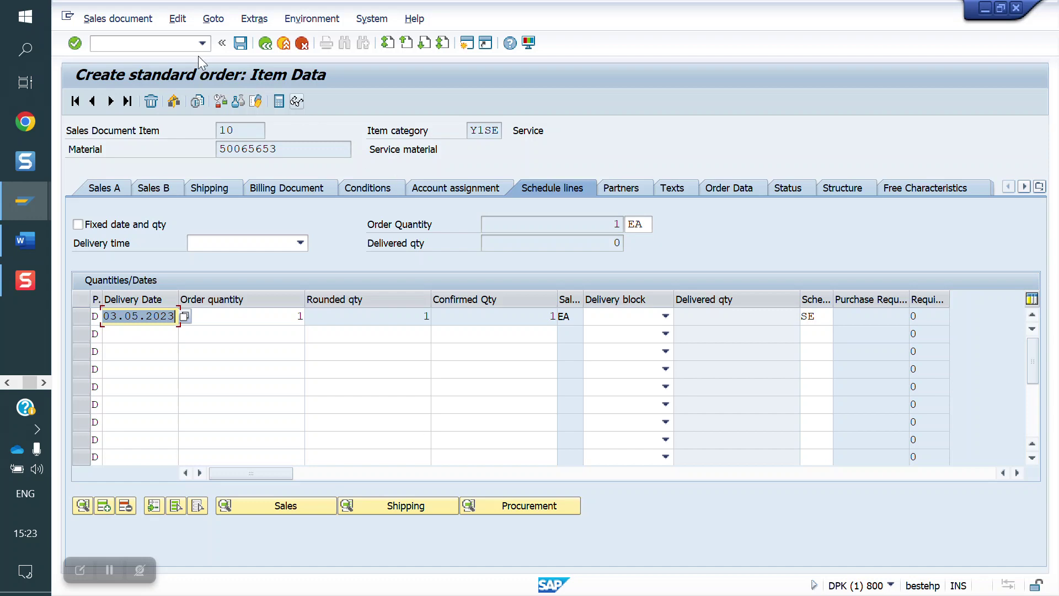
{"action": "left_click", "coordinate": [172, 42]}
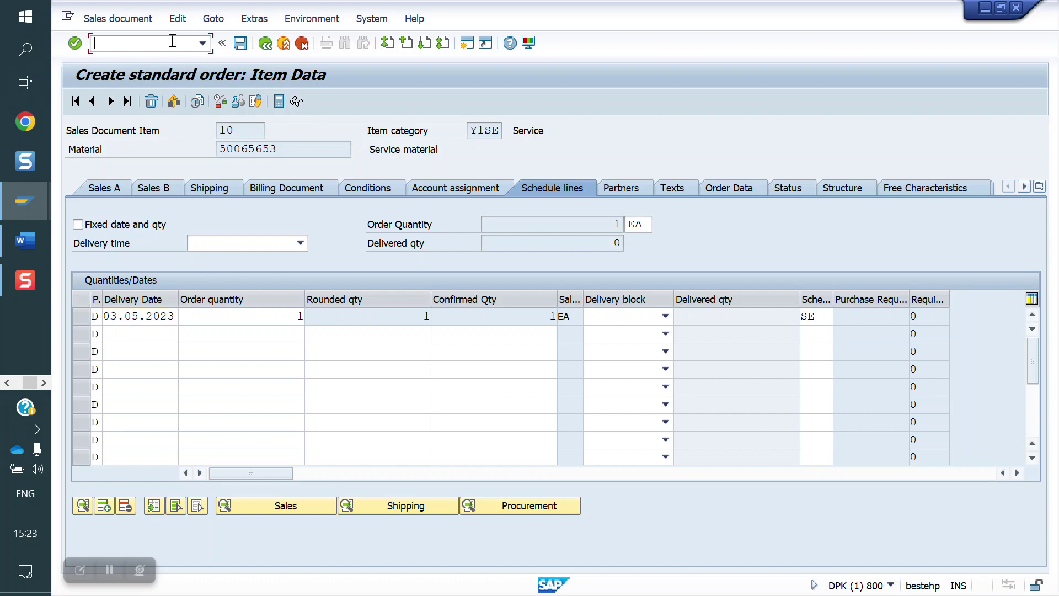
{"action": "left_click", "coordinate": [241, 43]}
Step: Start an outbound delivery for the newly saved order in transaction VL01N and review its picking data
{"action": "left_click", "coordinate": [155, 45]}
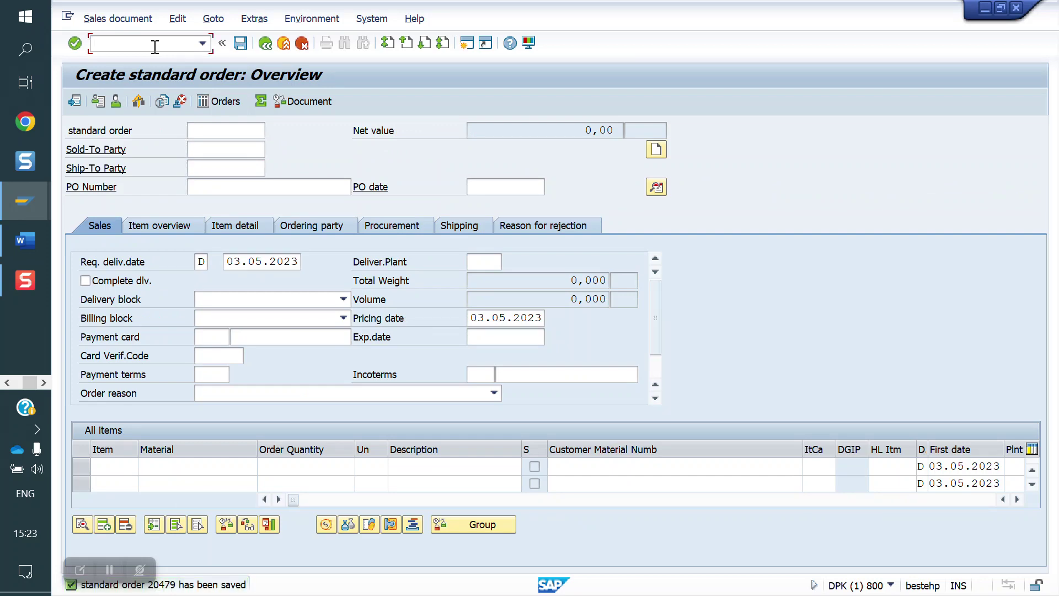
{"action": "type", "text": "/NVL01N"}
{"action": "key", "text": "Return"}
{"action": "key", "text": "Return"}
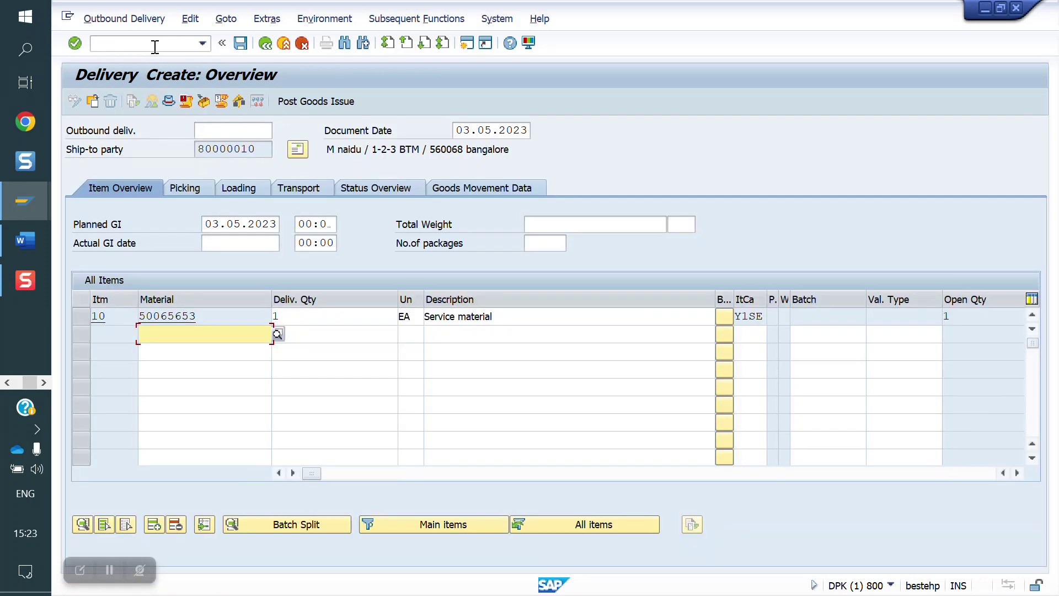
{"action": "left_click", "coordinate": [190, 188]}
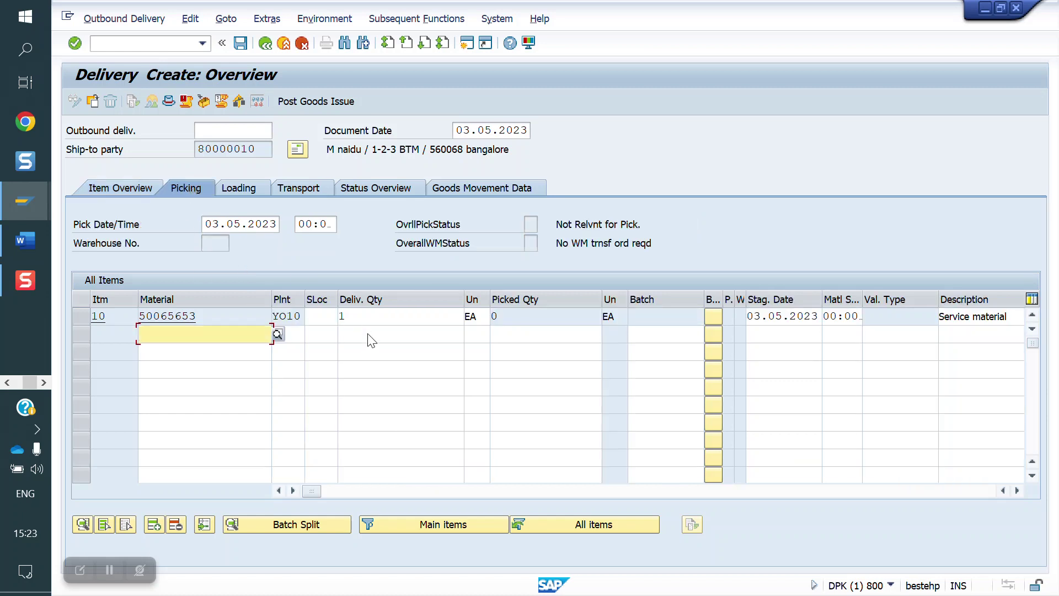
Step: Try to assign storage location FG01 to item 10 in the outbound delivery's picking data
{"action": "left_click", "coordinate": [334, 320]}
{"action": "left_click", "coordinate": [344, 316]}
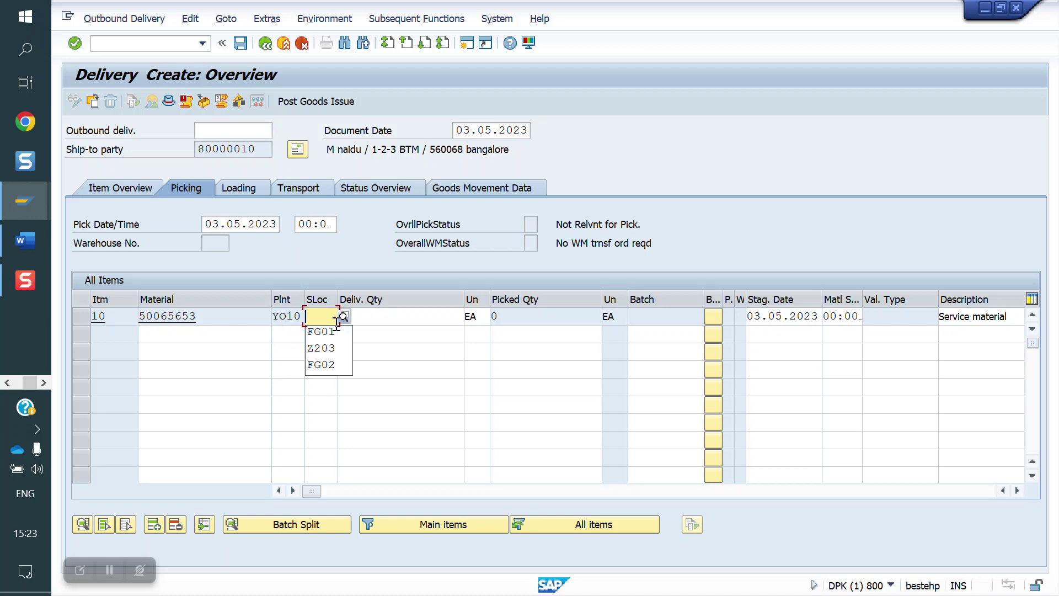
{"action": "left_click", "coordinate": [320, 331]}
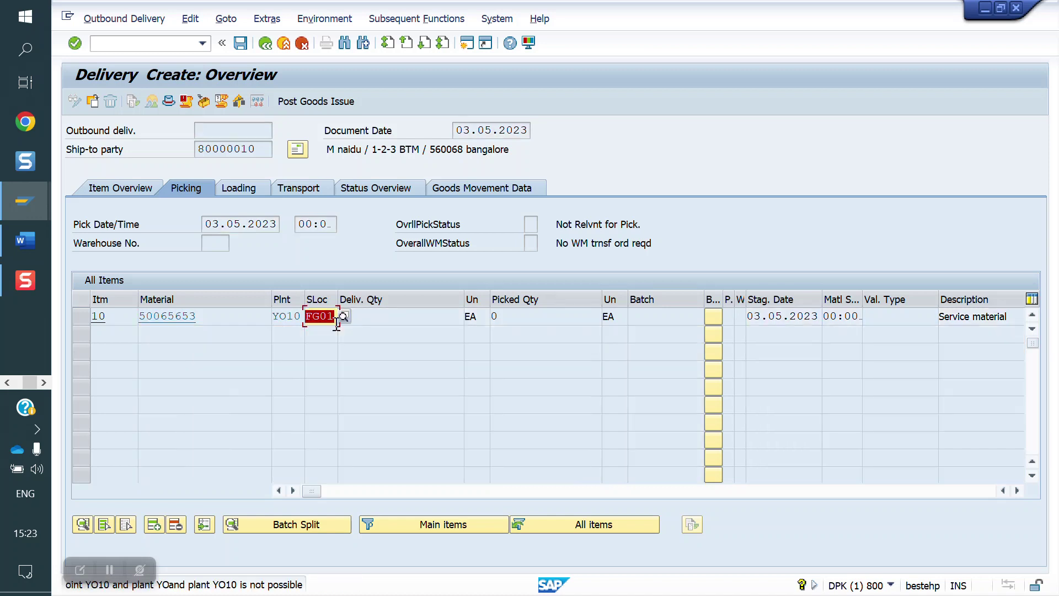
Step: Open the sales order in transaction VA02 and display the shipping data of item 10
{"action": "left_click", "coordinate": [142, 44]}
{"action": "type", "text": "/NVA02"}
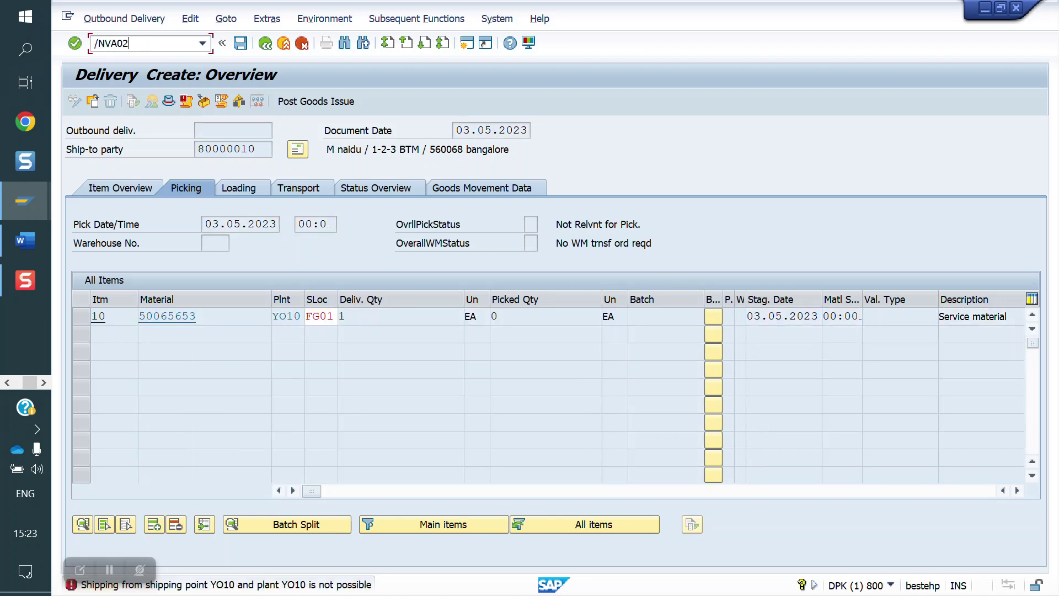
{"action": "key", "text": "Return"}
{"action": "key", "text": "Return"}
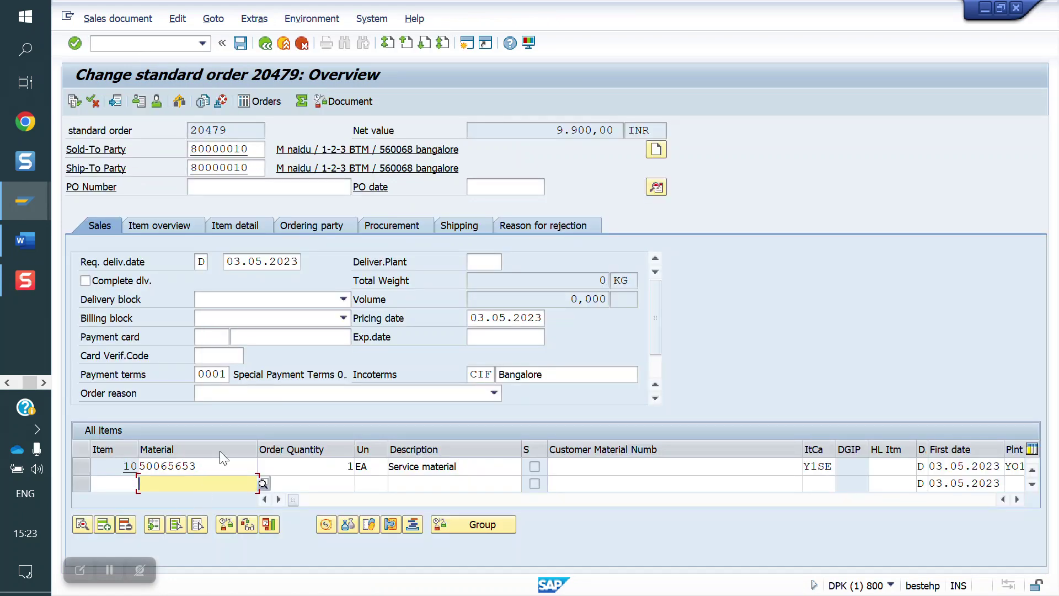
{"action": "double_click", "coordinate": [231, 466]}
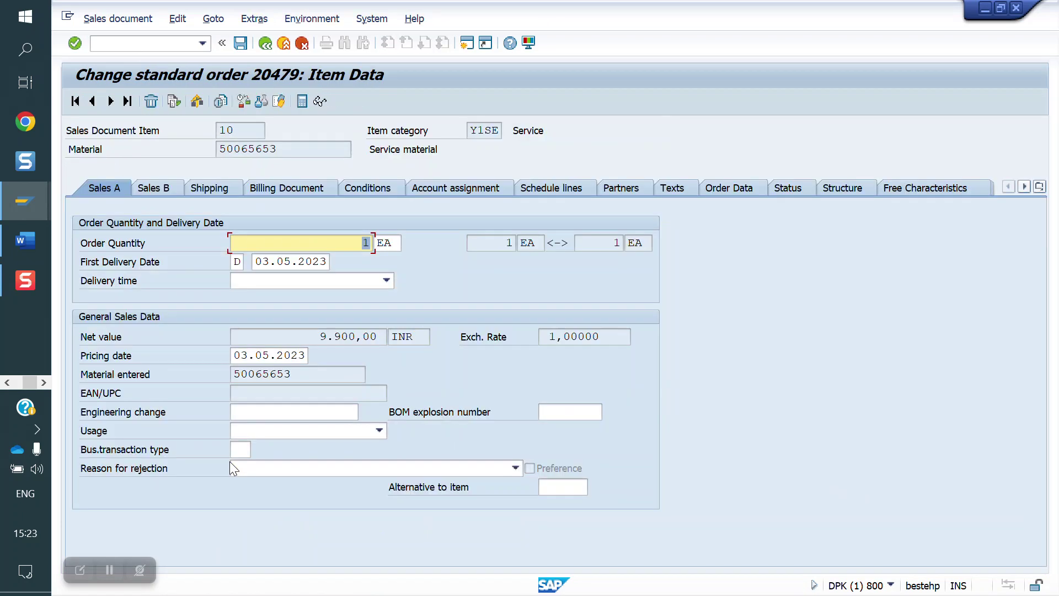
{"action": "left_click", "coordinate": [220, 187]}
Step: Set item 10's shipping point to YO10 and storage location to FG01, and save the sales order
{"action": "left_click", "coordinate": [219, 338]}
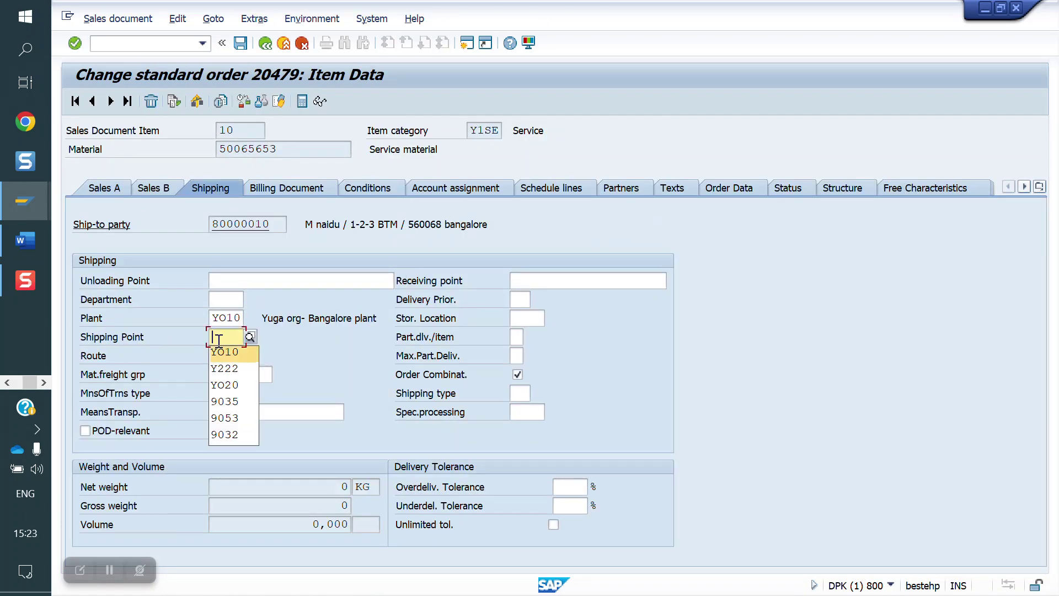
{"action": "key", "text": "Return"}
{"action": "left_click", "coordinate": [517, 317]}
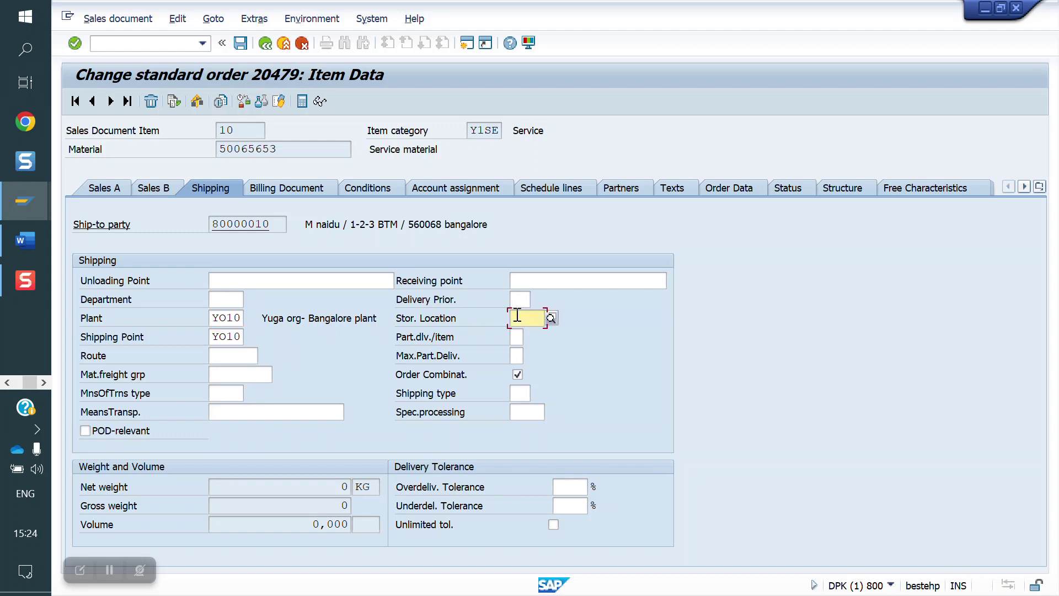
{"action": "key", "text": "Return"}
{"action": "key", "text": "Return"}
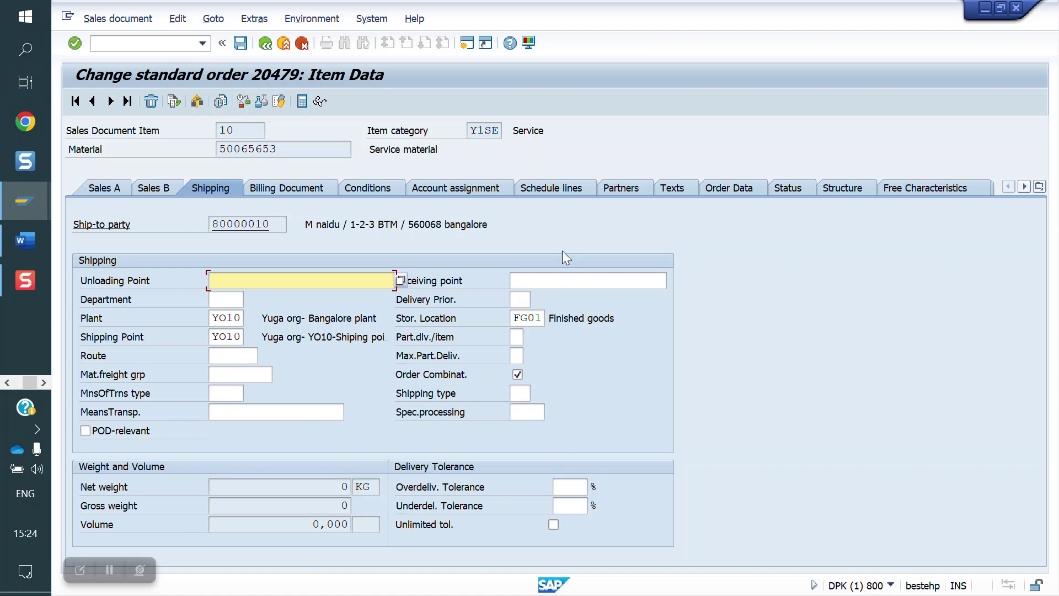
{"action": "left_click", "coordinate": [241, 44]}
Step: Open material 50065653 in transaction MM02 and select only the Sales: General/Plant Data view
{"action": "left_click", "coordinate": [138, 46]}
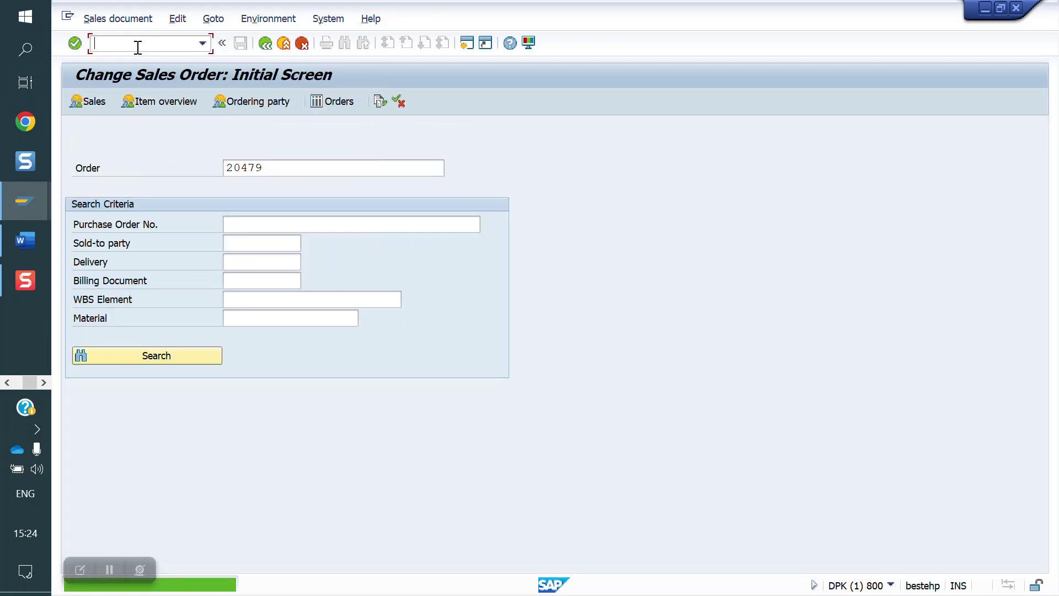
{"action": "type", "text": "/NMM02"}
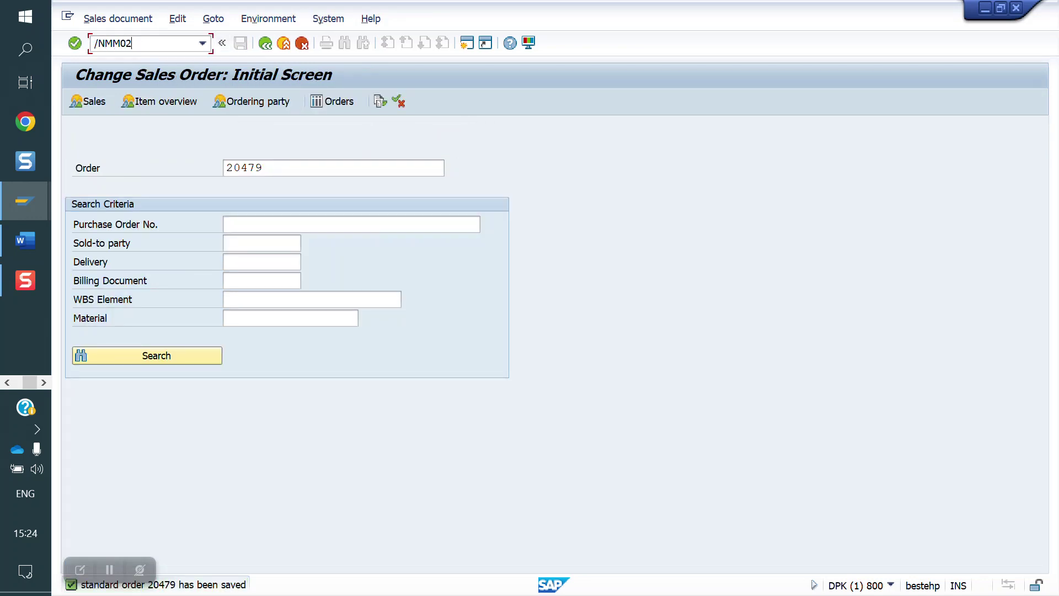
{"action": "key", "text": "Return"}
{"action": "key", "text": "Return"}
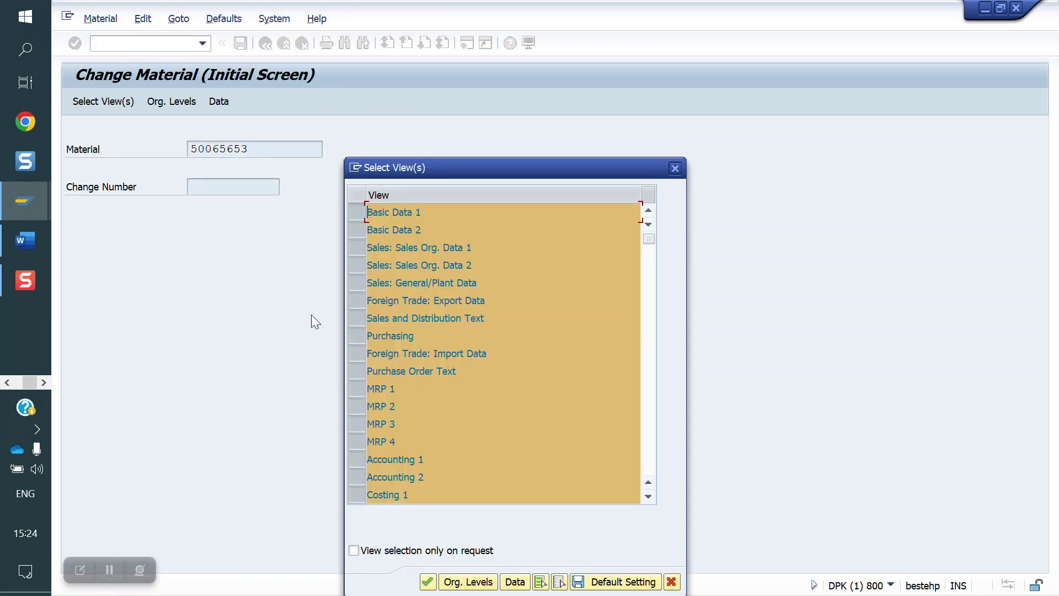
{"action": "left_click", "coordinate": [559, 582]}
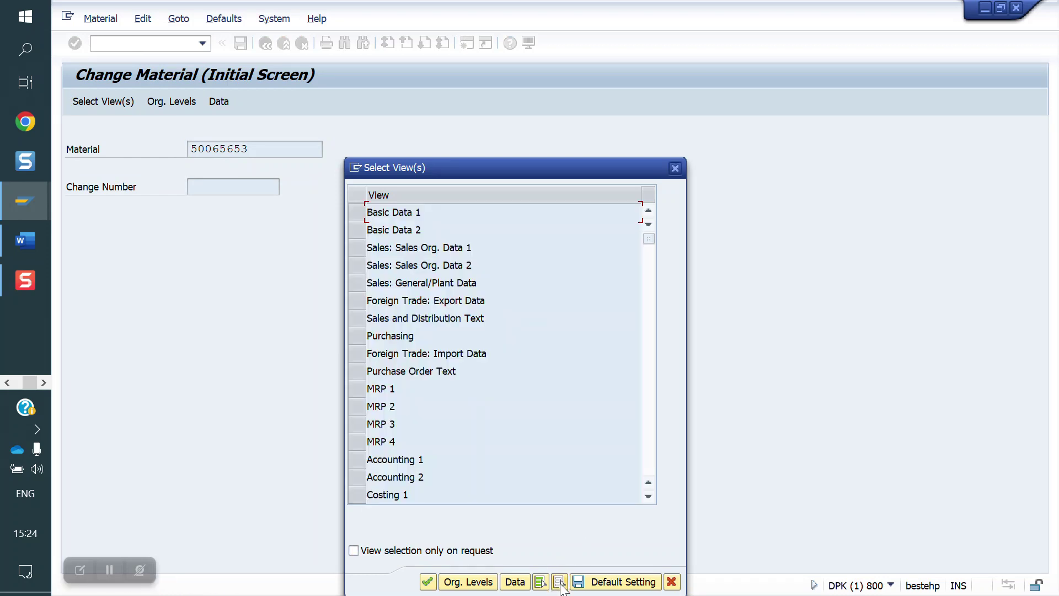
{"action": "left_click", "coordinate": [357, 284]}
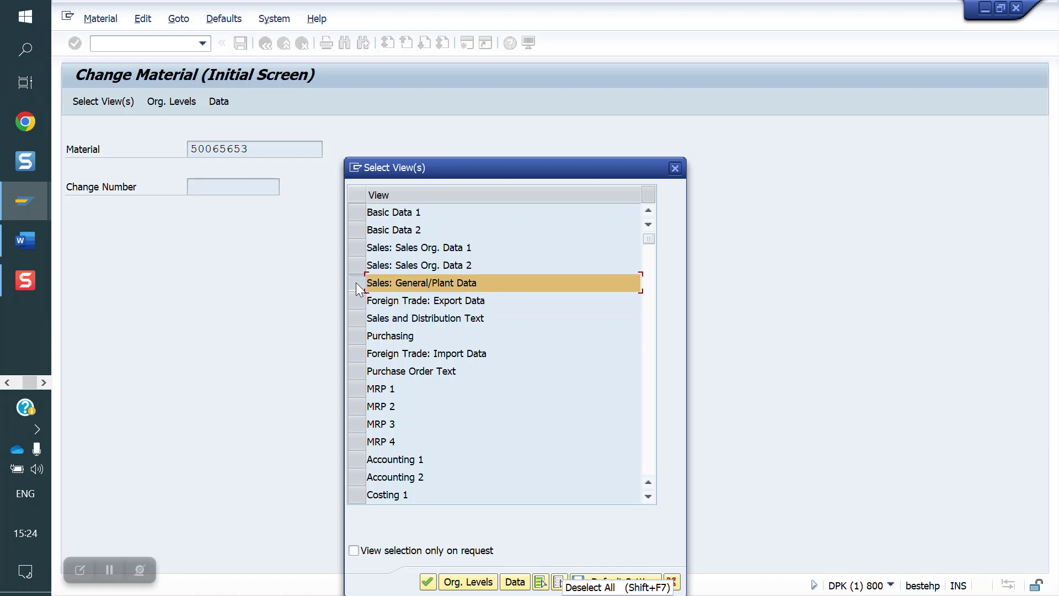
Step: Enter plant YO10, sales organization YO10 and distribution channel YD, examine the material's general plant data, and save without editing it
{"action": "key", "text": "Return"}
{"action": "key", "text": "Down"}
{"action": "key", "text": "Tab"}
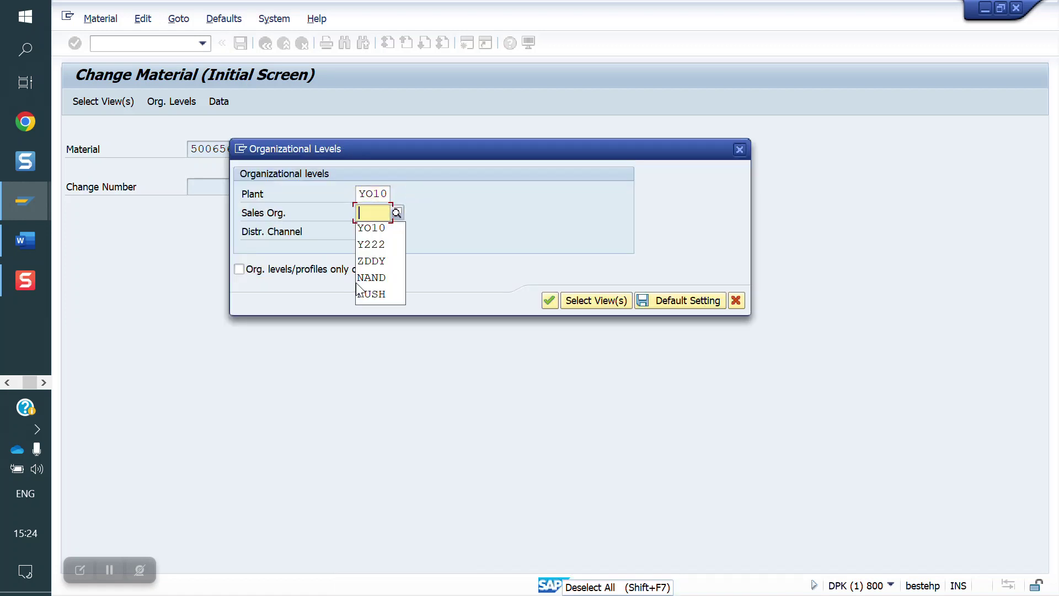
{"action": "key", "text": "Down"}
{"action": "key", "text": "Tab"}
{"action": "key", "text": "Down"}
{"action": "key", "text": "Return"}
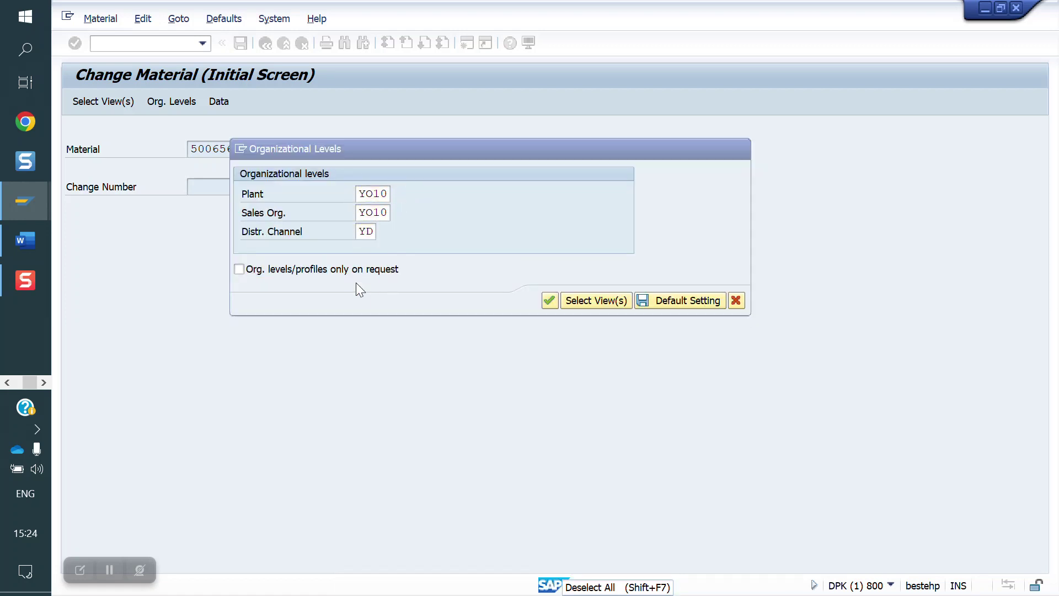
{"action": "key", "text": "Return"}
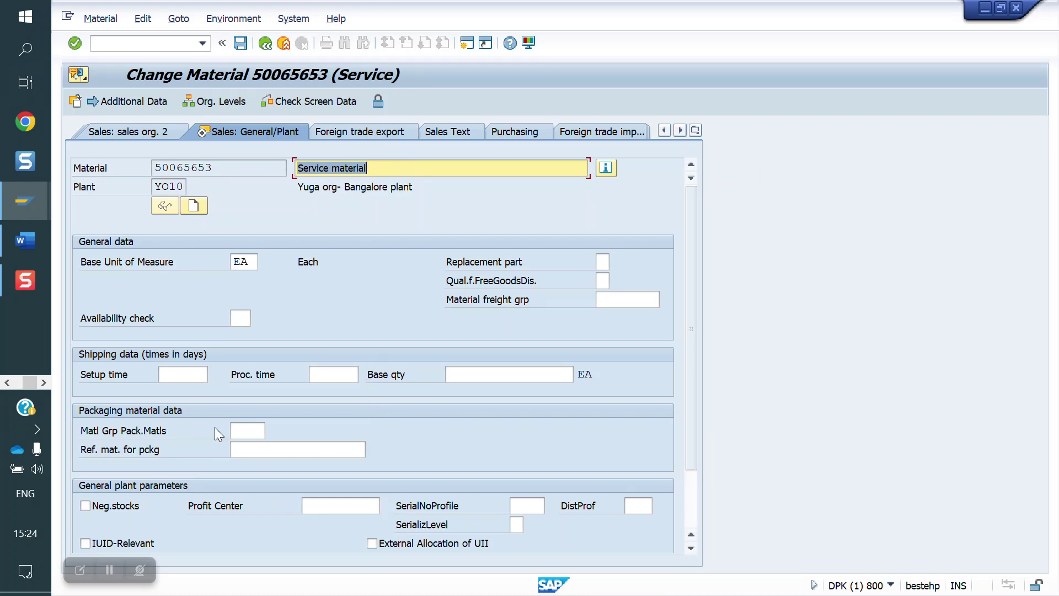
{"action": "scroll", "coordinate": [381, 449], "scroll_direction": "down", "scroll_amount": 2}
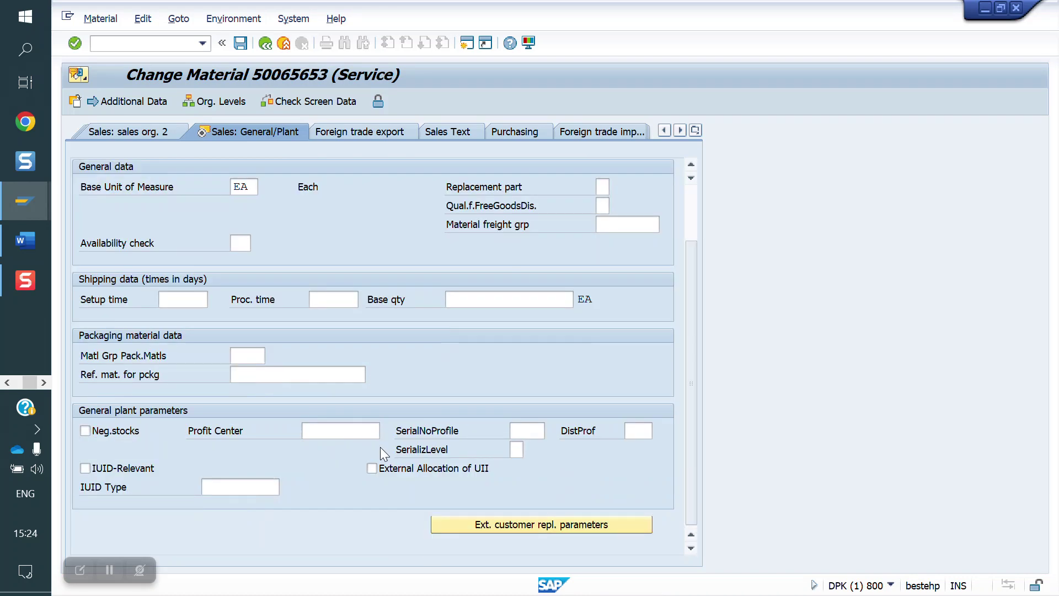
{"action": "scroll", "coordinate": [385, 453], "scroll_direction": "up", "scroll_amount": 2}
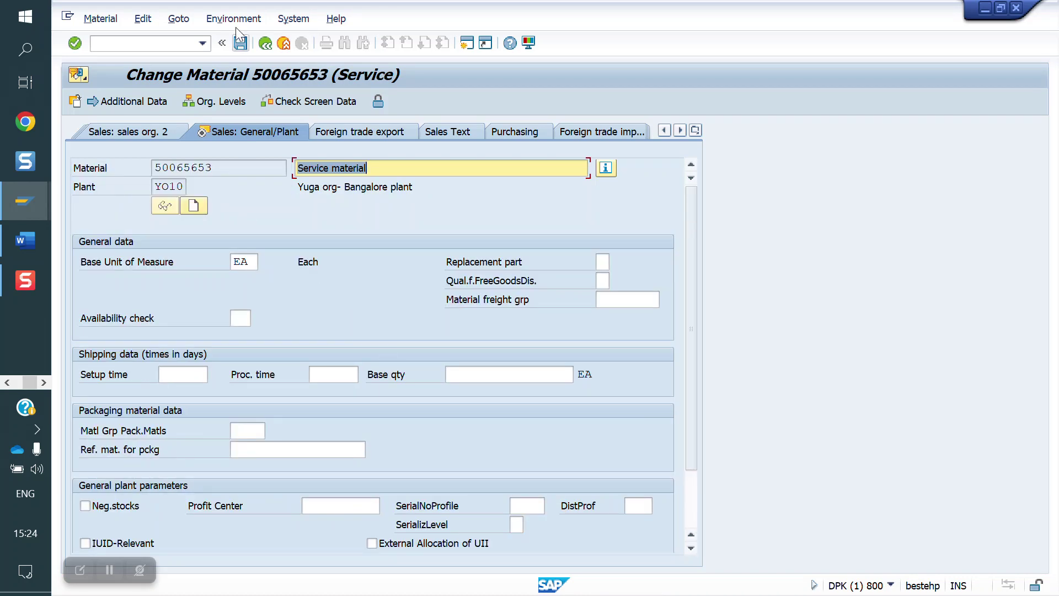
{"action": "left_click", "coordinate": [240, 46]}
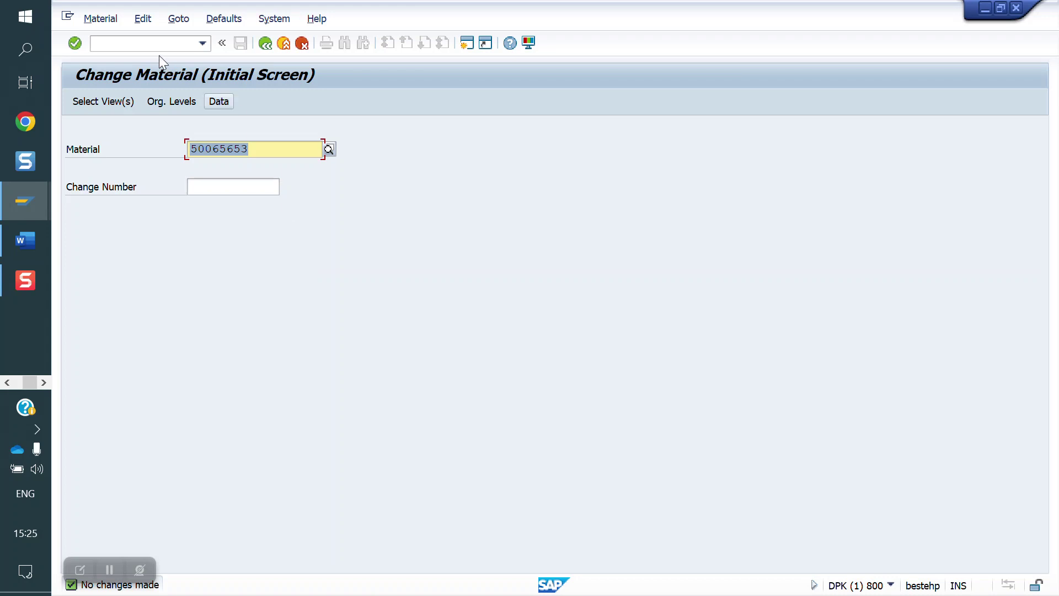
Step: Create the outbound delivery for the sales order in transaction VL01N and post its goods issue
{"action": "left_click", "coordinate": [145, 44]}
{"action": "type", "text": "/N"}
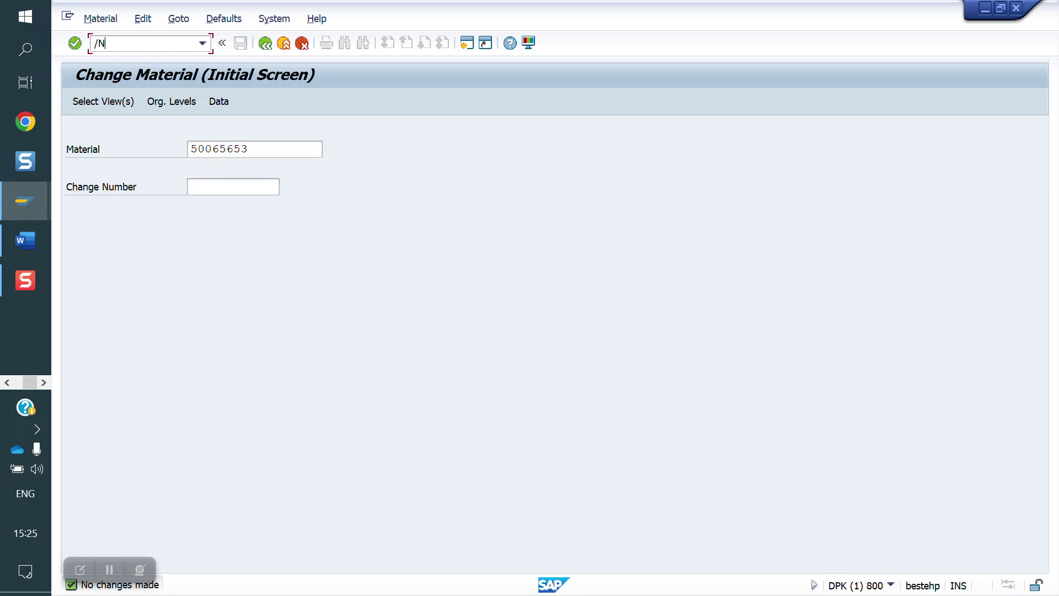
{"action": "type", "text": "VL01N"}
{"action": "key", "text": "Return"}
{"action": "key", "text": "Return"}
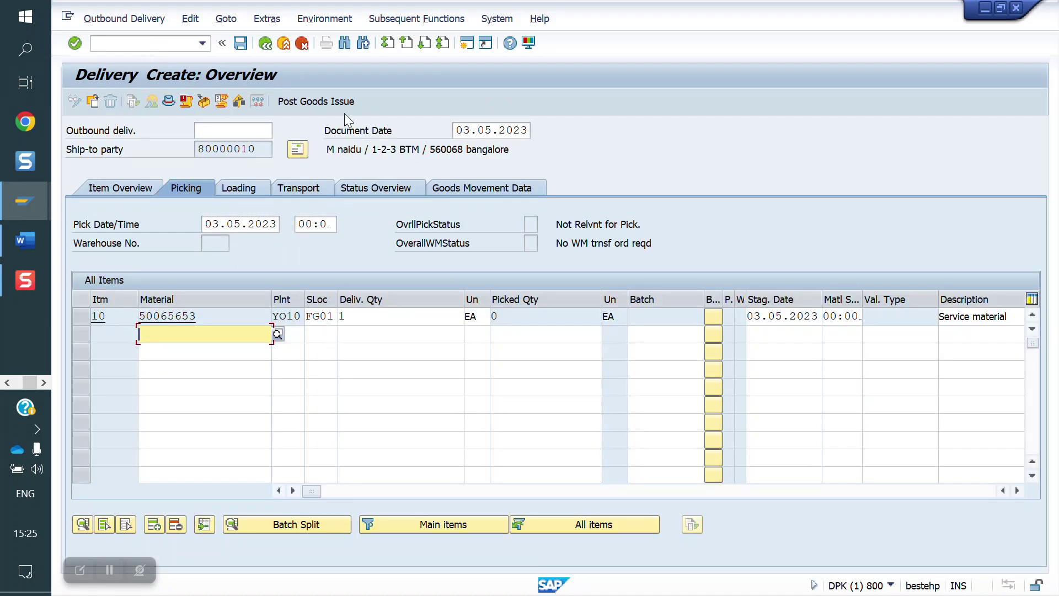
{"action": "left_click", "coordinate": [329, 103]}
Step: Create the Y1SE invoice in transaction VF01 and save the billing document
{"action": "left_click", "coordinate": [158, 43]}
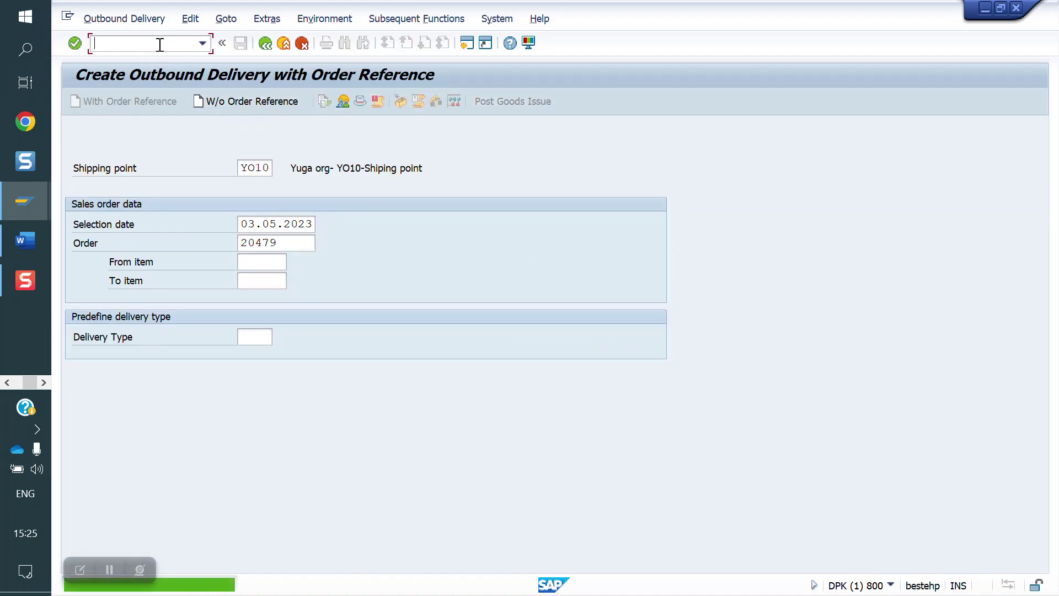
{"action": "type", "text": "/NVF01"}
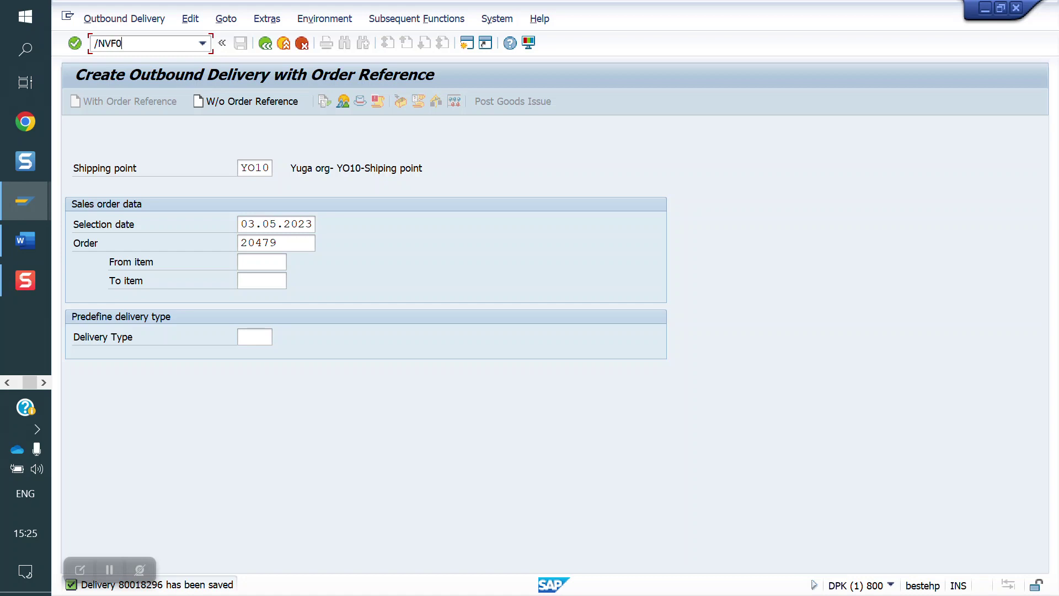
{"action": "key", "text": "Return"}
{"action": "key", "text": "Return"}
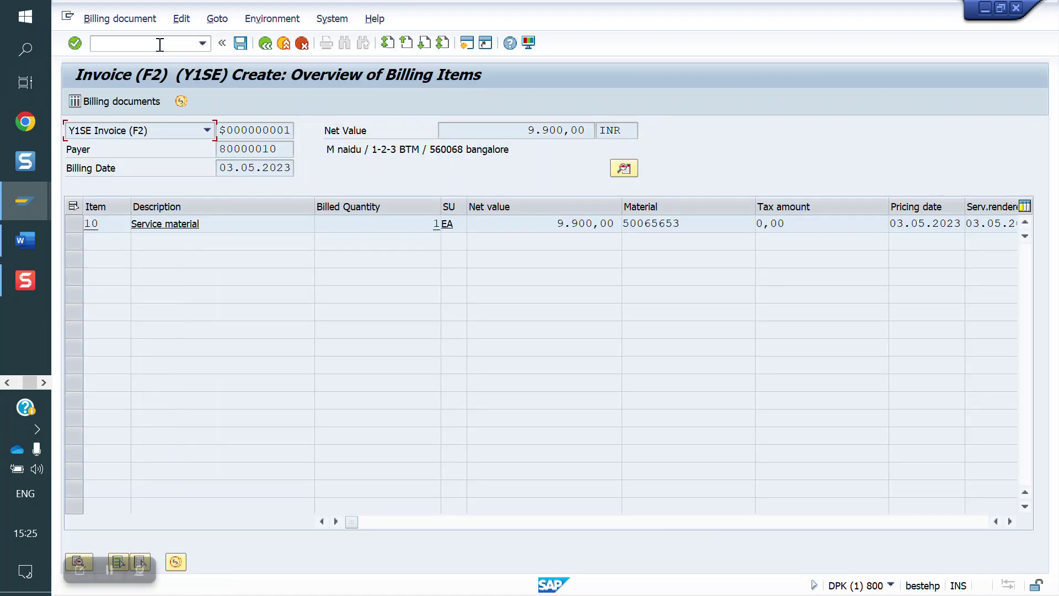
{"action": "left_click", "coordinate": [242, 45]}
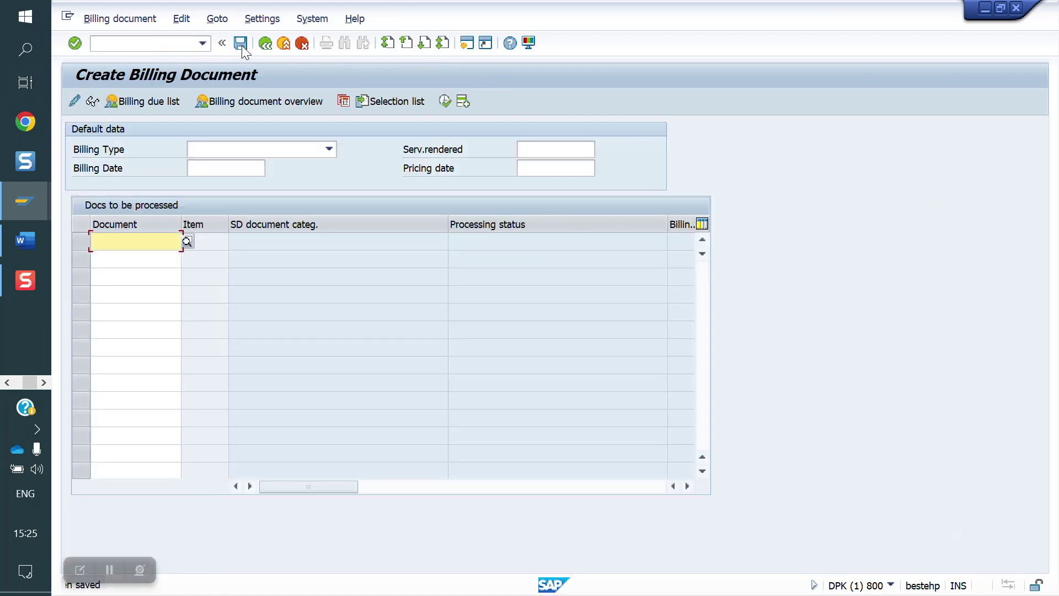
Step: Open the invoice's document flow in transaction VF03, display its sales order, and examine the order's delivery and invoice flow
{"action": "left_click", "coordinate": [158, 43]}
{"action": "type", "text": "/NVF03"}
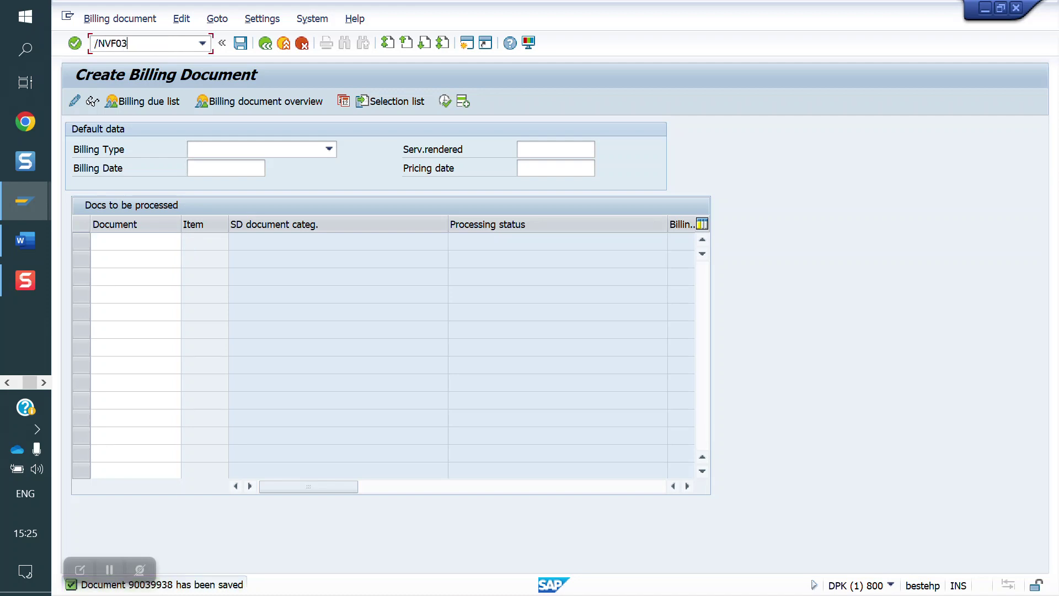
{"action": "key", "text": "Return"}
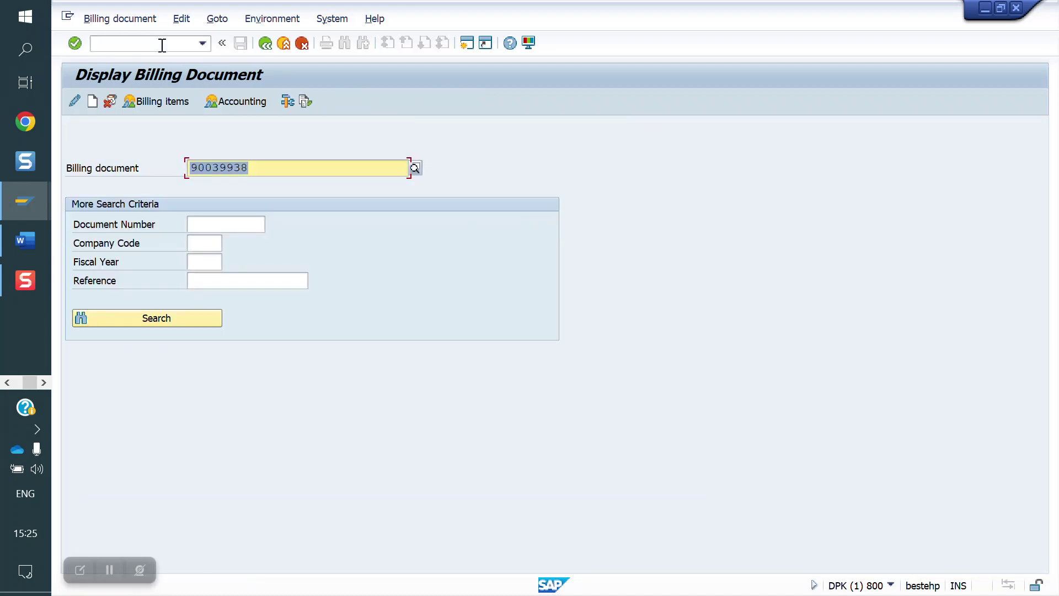
{"action": "left_click", "coordinate": [305, 101]}
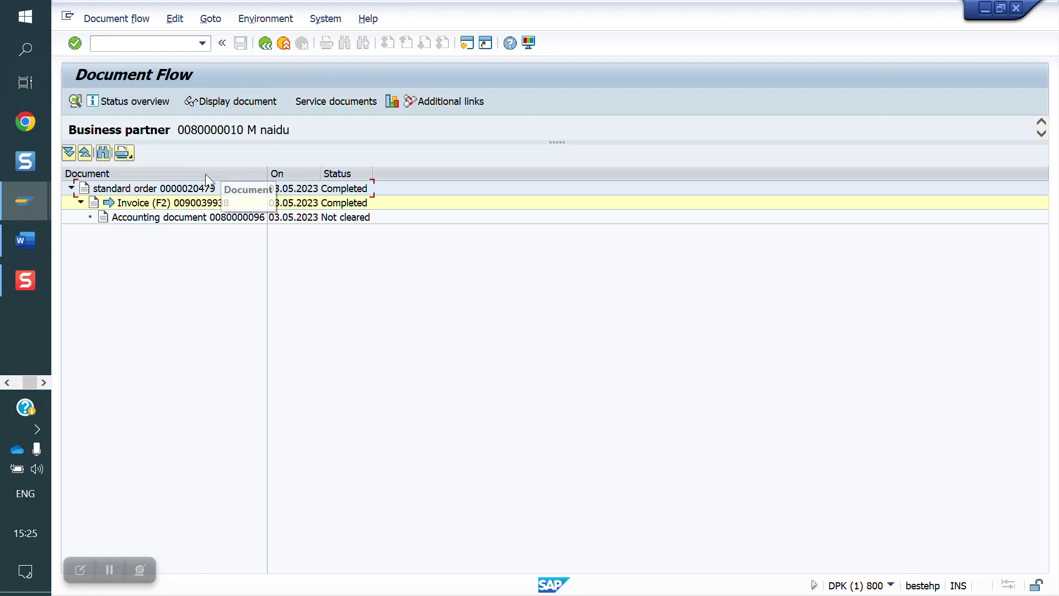
{"action": "left_click", "coordinate": [250, 108]}
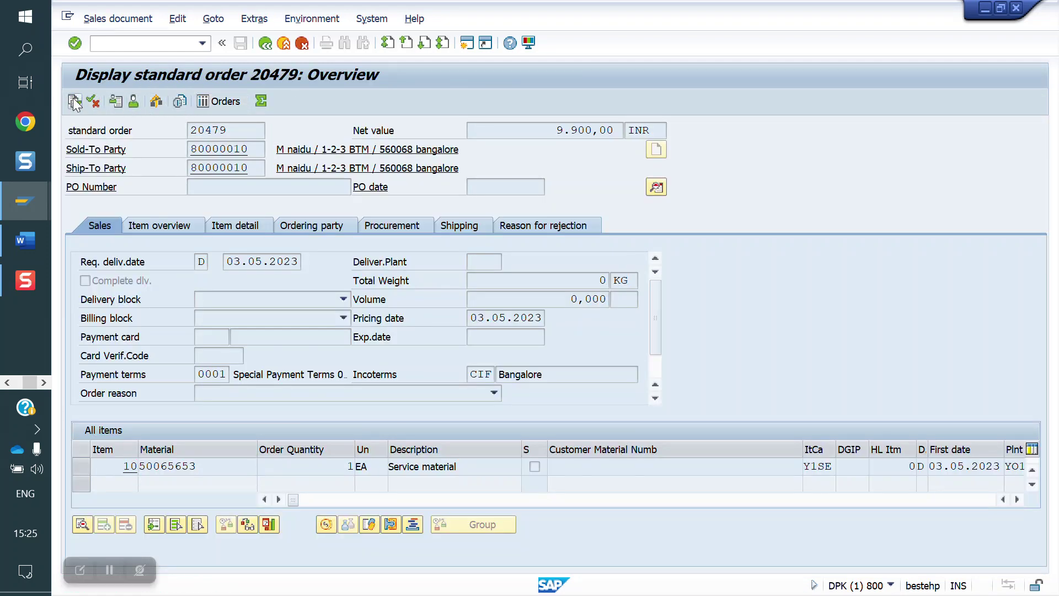
{"action": "left_click", "coordinate": [75, 101]}
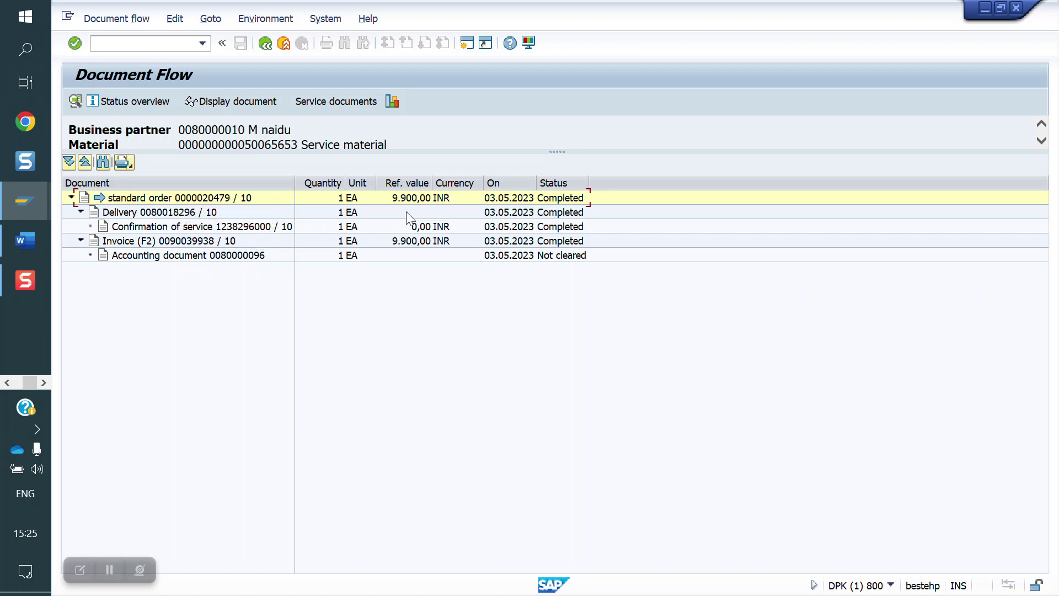
{"action": "left_click", "coordinate": [186, 216]}
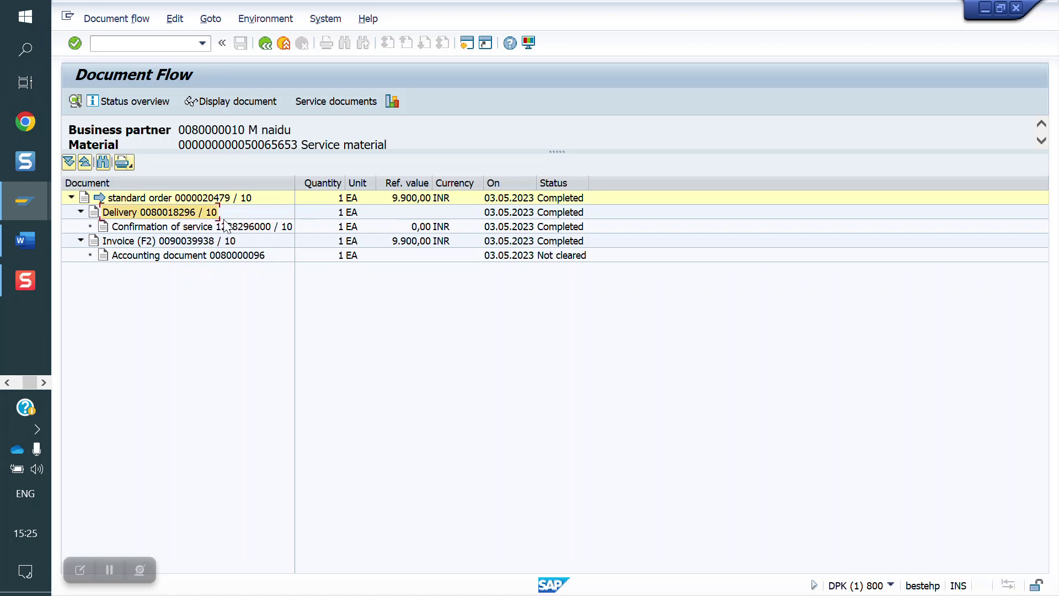
{"action": "left_click", "coordinate": [202, 243]}
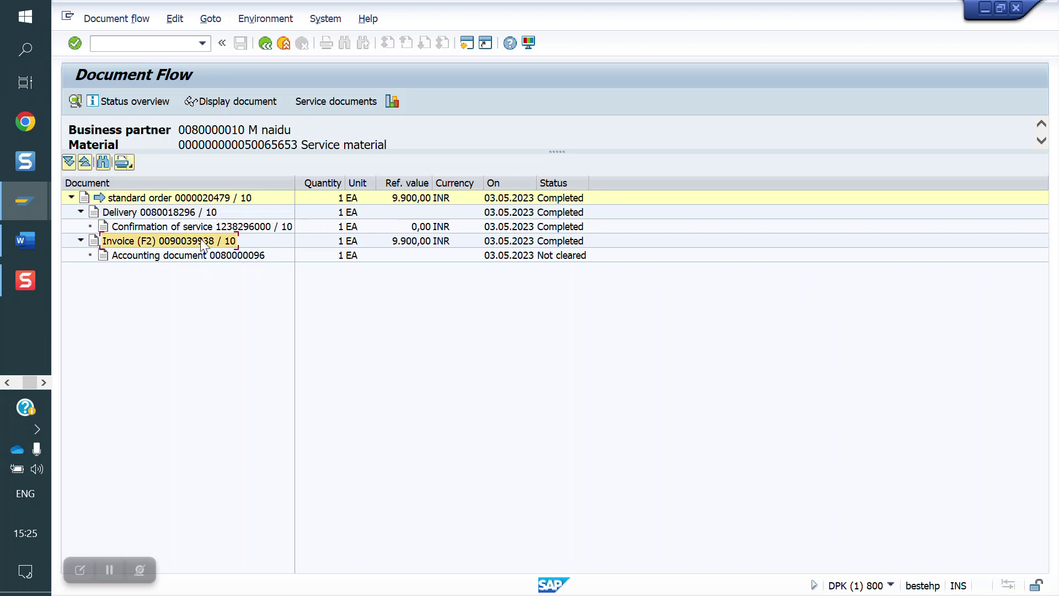
Step: Open the item category settings in transaction VOV7 and locate item category TAW
{"action": "left_click", "coordinate": [154, 46]}
{"action": "type", "text": "/N"}
{"action": "type", "text": "VOV7"}
{"action": "key", "text": "Return"}
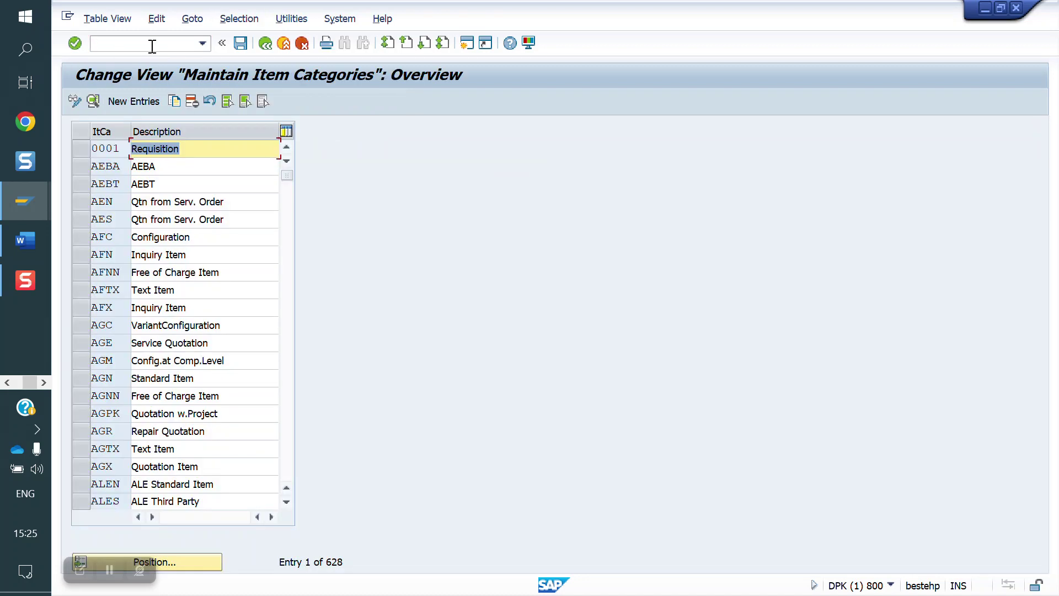
{"action": "left_click", "coordinate": [184, 562]}
{"action": "type", "text": "TAW"}
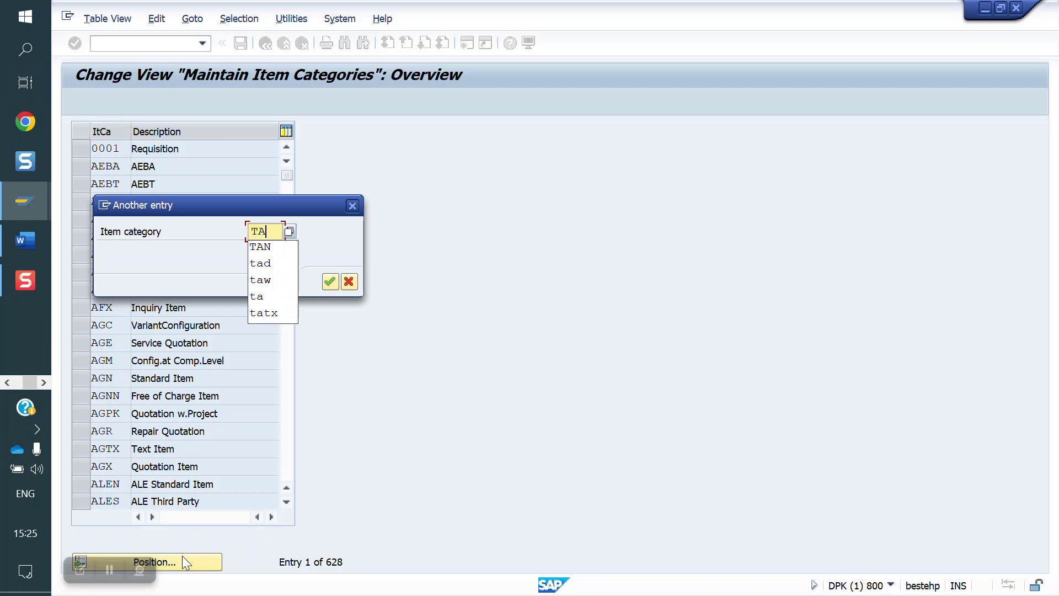
{"action": "key", "text": "Return"}
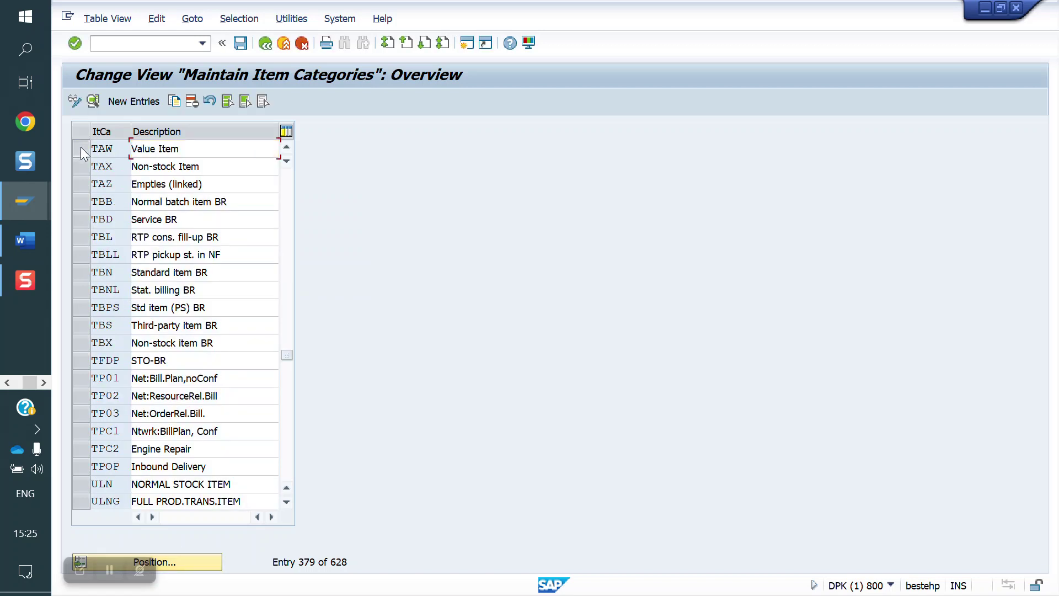
Step: Copy item category TAW, including its dependent entries, to a new item category Y1VE
{"action": "left_click", "coordinate": [80, 148]}
{"action": "left_click", "coordinate": [175, 101]}
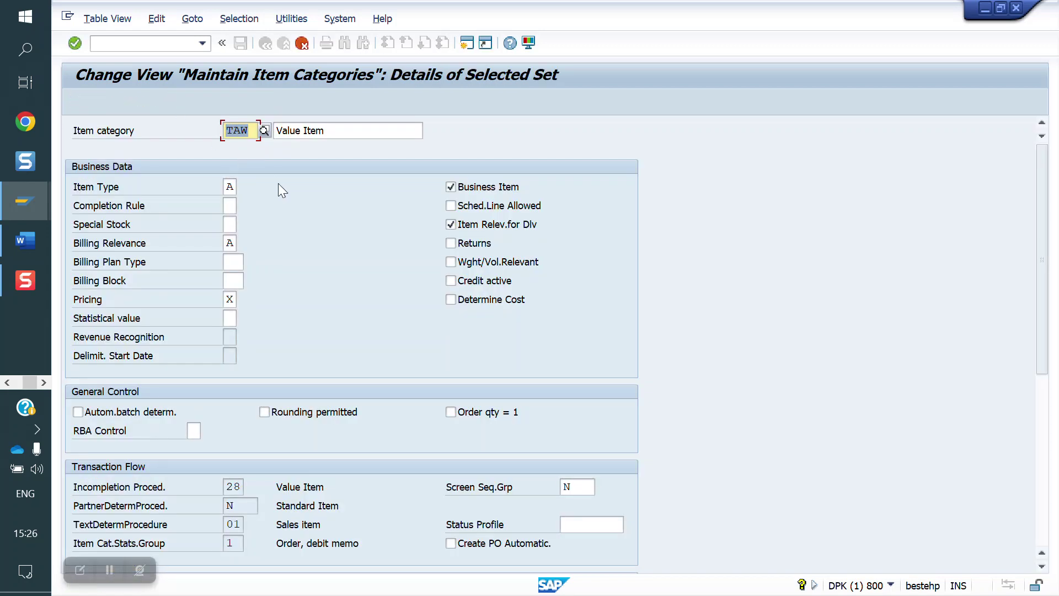
{"action": "type", "text": "Y1"}
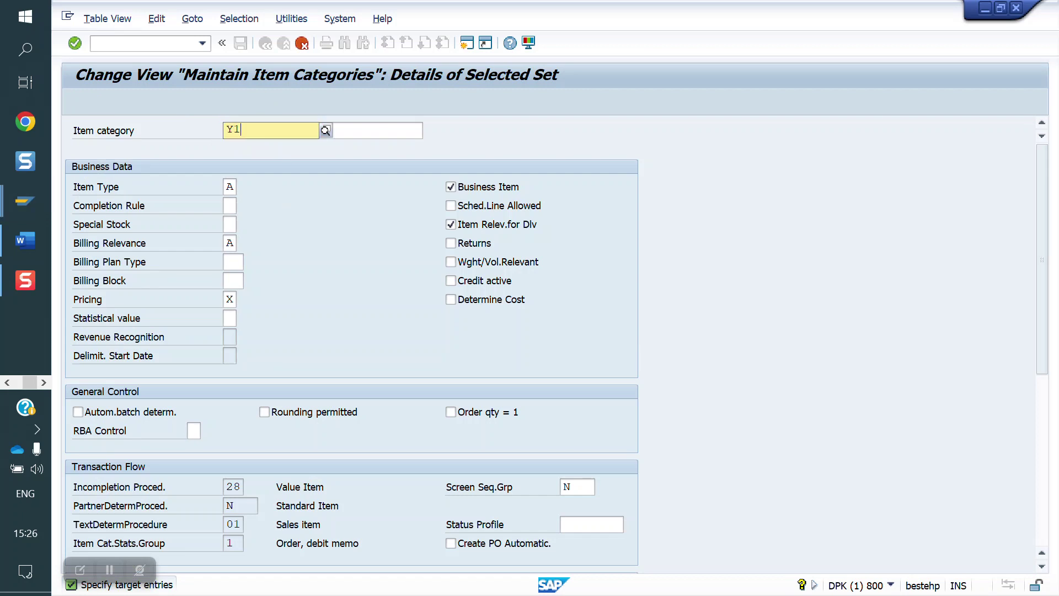
{"action": "type", "text": "V"}
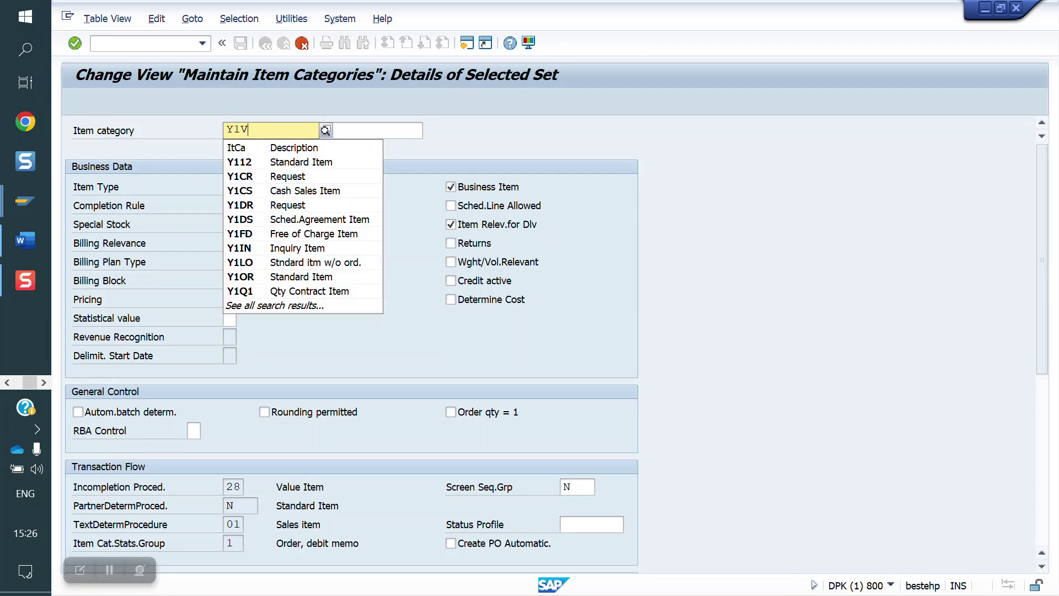
{"action": "type", "text": "E"}
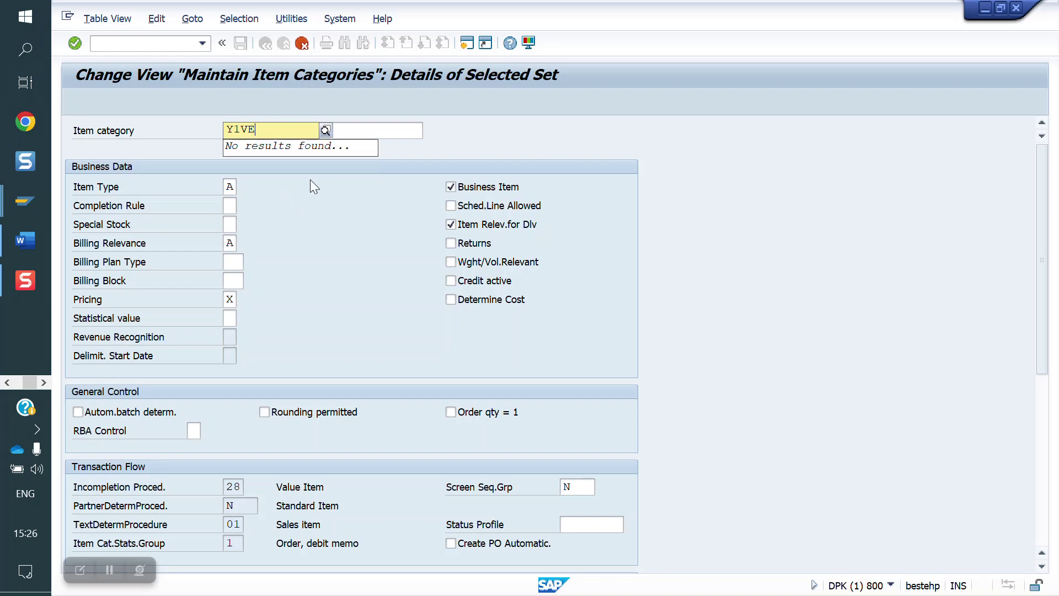
{"action": "key", "text": "Return"}
{"action": "left_click", "coordinate": [326, 326]}
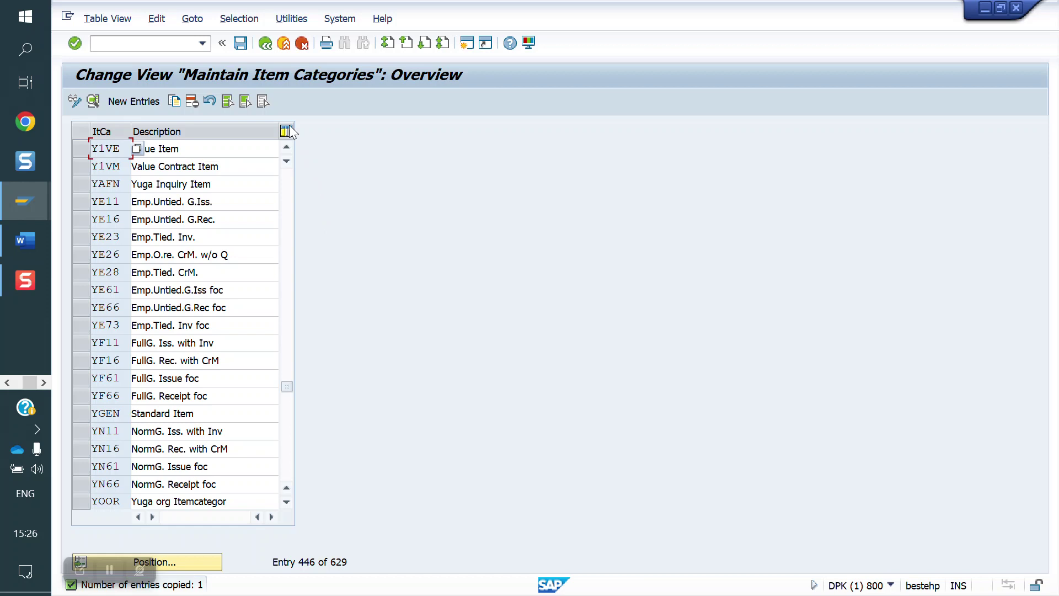
Step: Save item category Y1VE to customizing request DPKK900767
{"action": "left_click", "coordinate": [241, 44]}
{"action": "left_click", "coordinate": [397, 264]}
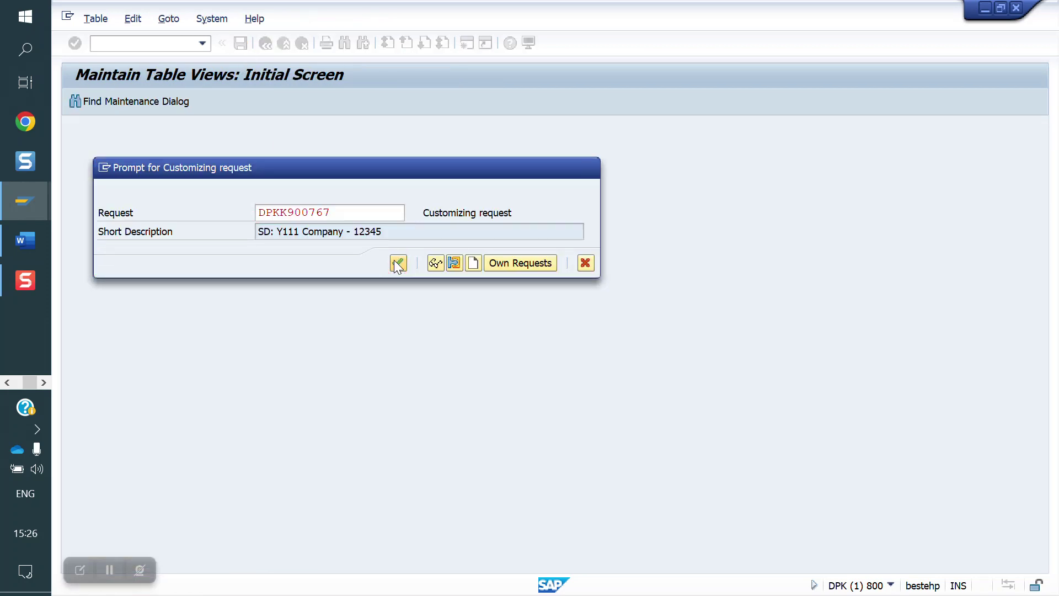
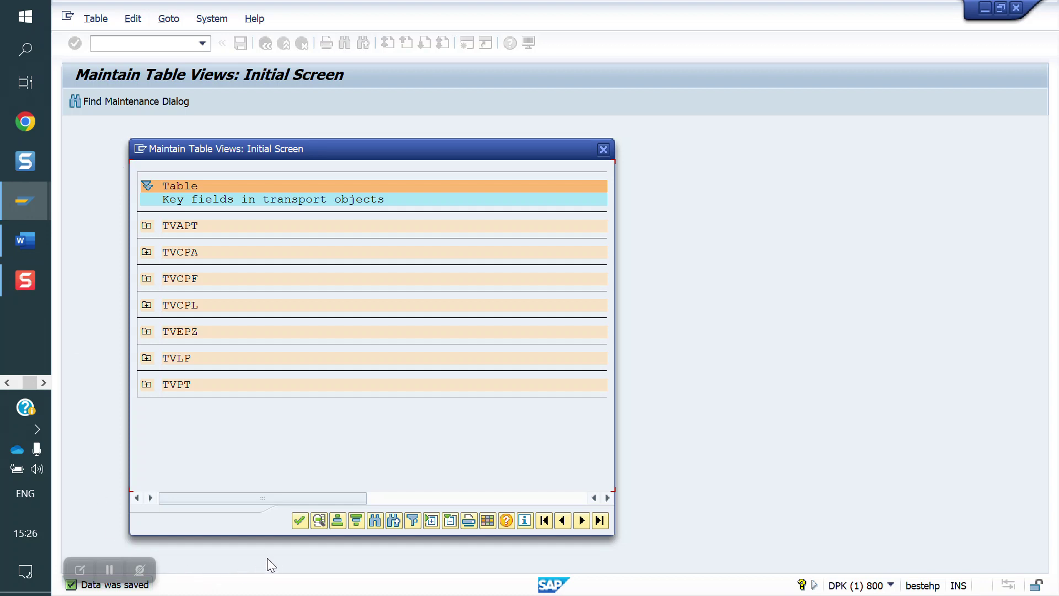
{"action": "left_click", "coordinate": [297, 522]}
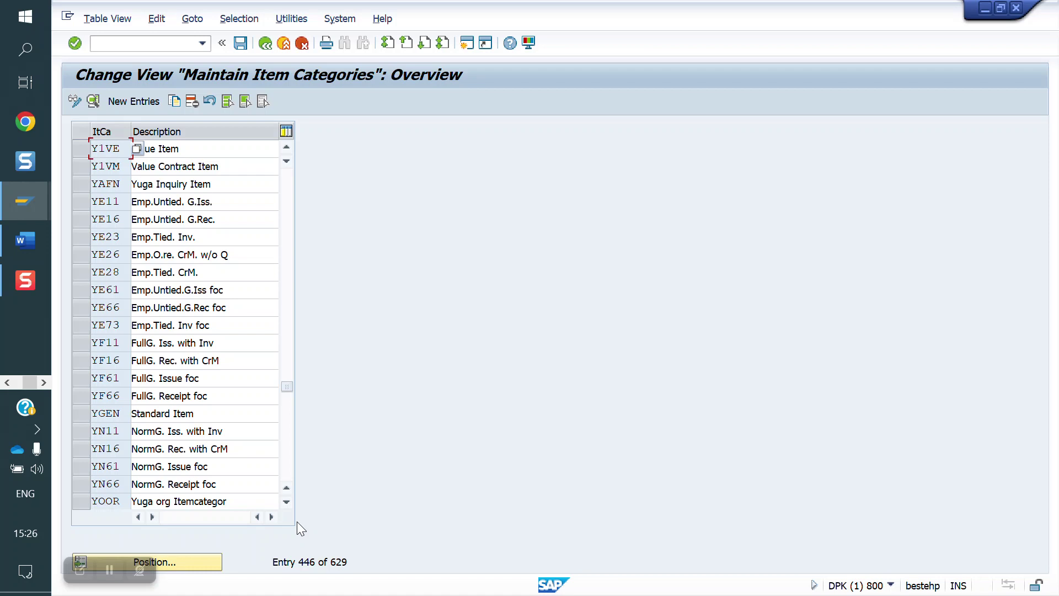
{"action": "left_click", "coordinate": [240, 43]}
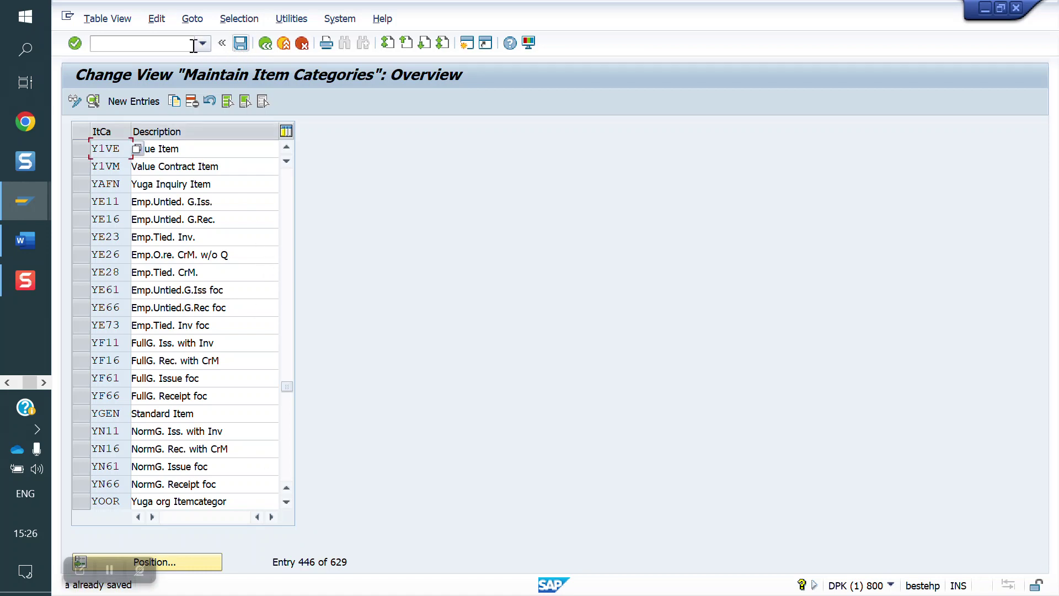
Step: Open the item category assignment settings and locate the entry for sales document type Y1SE with item category group DIEN
{"action": "left_click", "coordinate": [165, 43]}
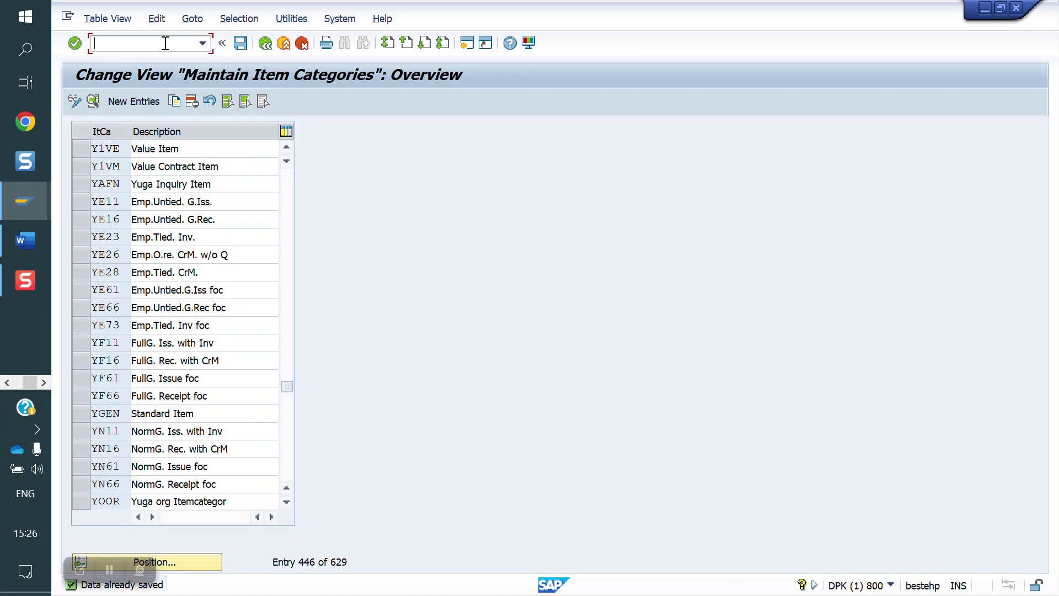
{"action": "type", "text": "/NVOV"}
{"action": "key", "text": "Return"}
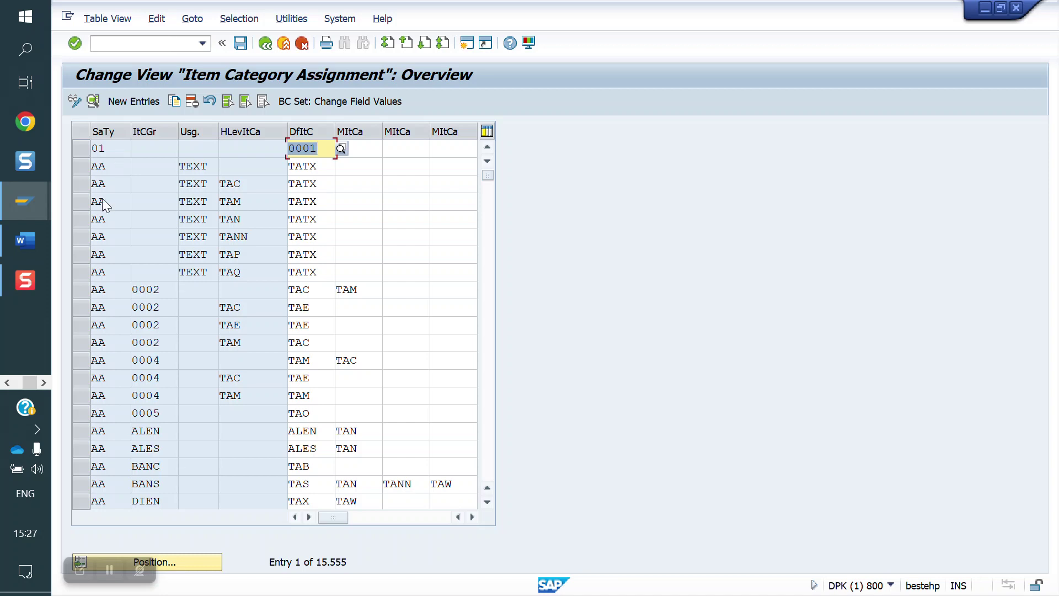
{"action": "left_click", "coordinate": [195, 560]}
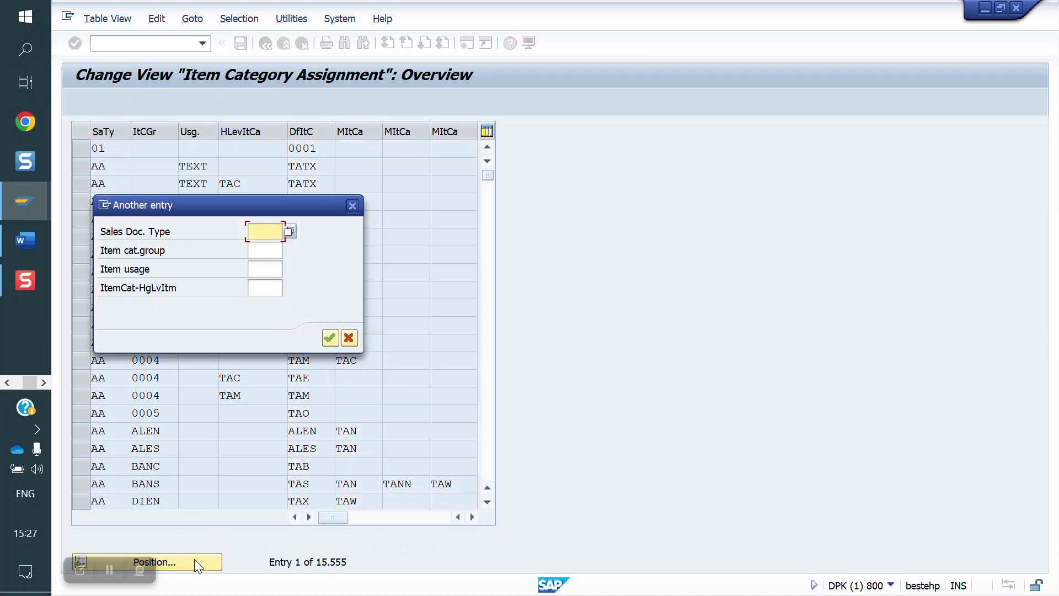
{"action": "type", "text": "YlSE"}
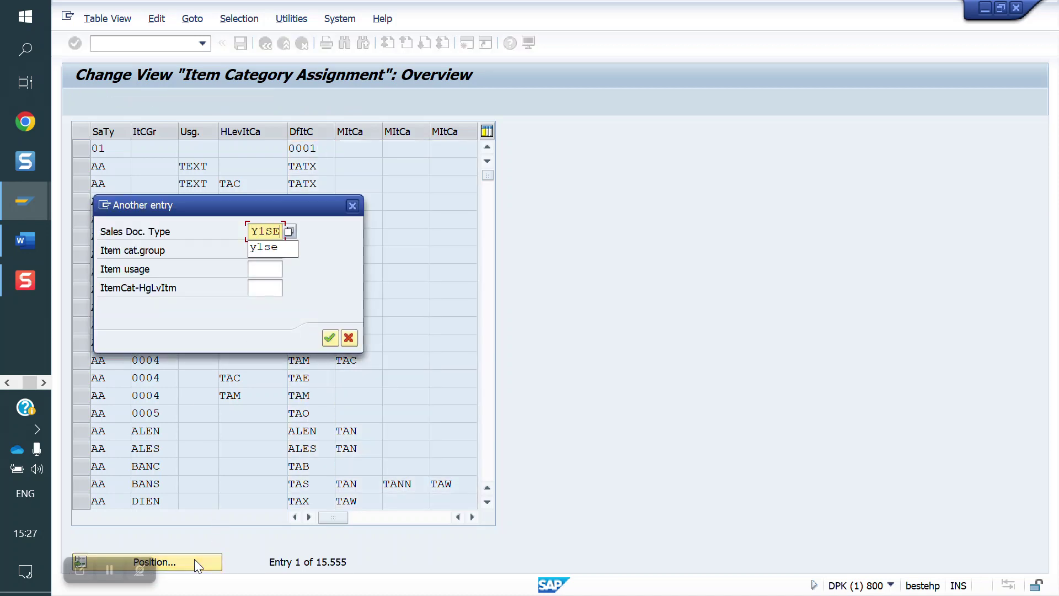
{"action": "key", "text": "Down"}
{"action": "key", "text": "Return"}
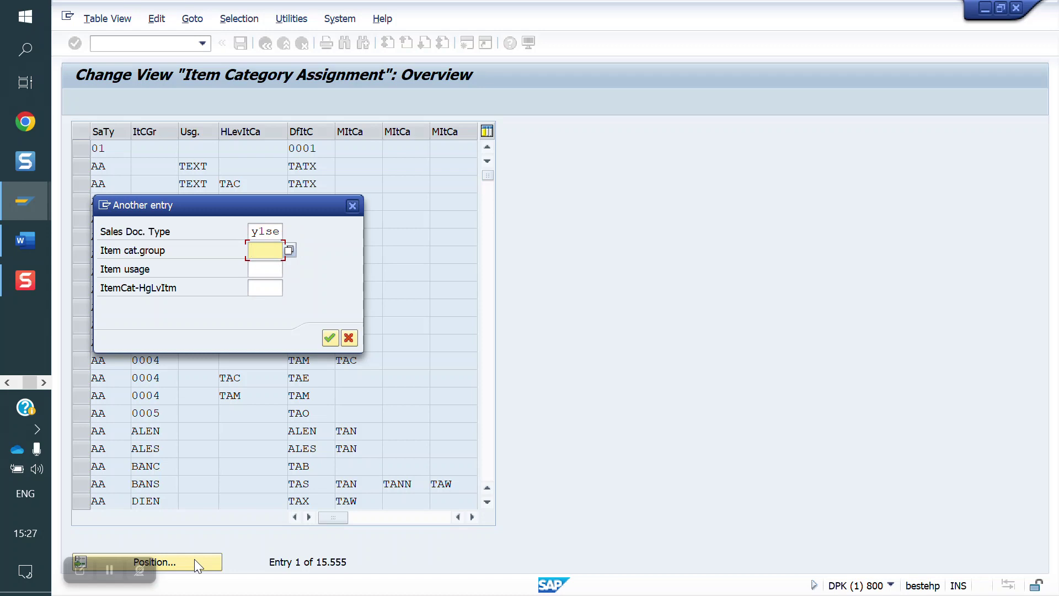
{"action": "type", "text": "D"}
{"action": "key", "text": "Down"}
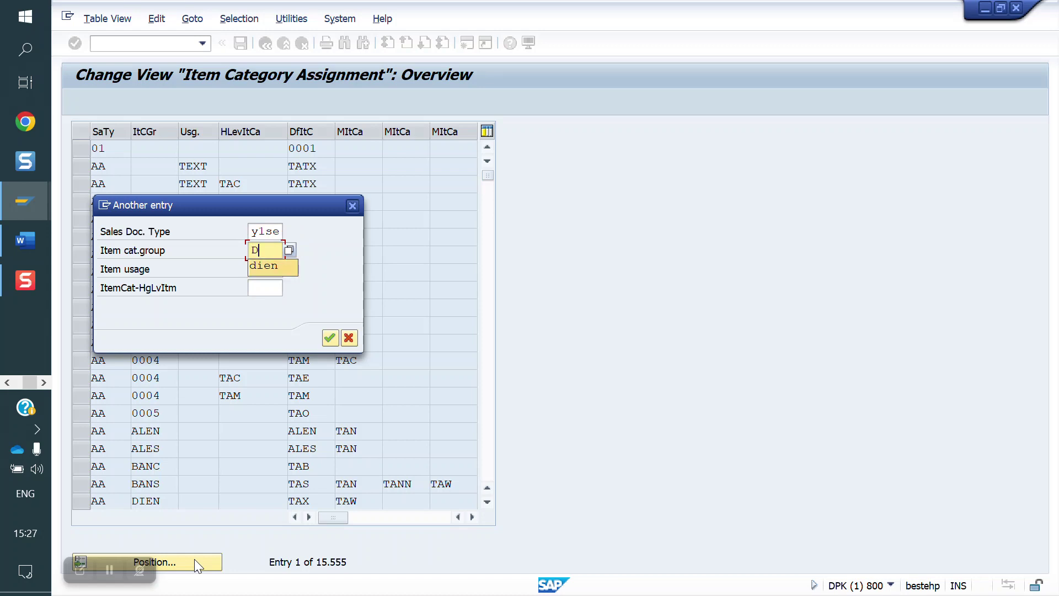
{"action": "key", "text": "Return"}
{"action": "key", "text": "Return"}
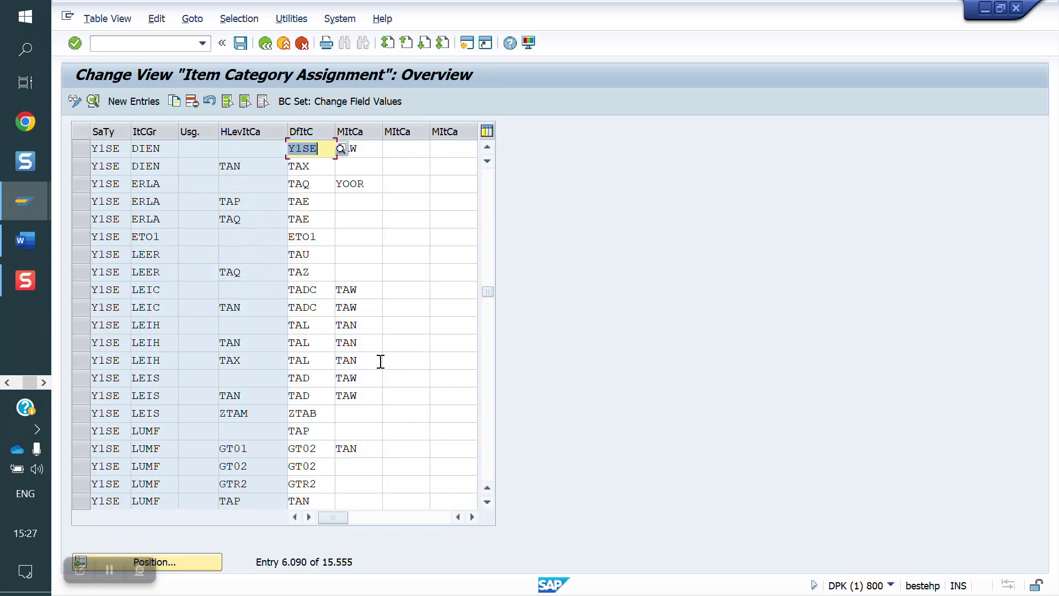
Step: Set the default item category of the Y1SE and DIEN assignment to Y1VE
{"action": "key", "text": "BackSpace"}
{"action": "type", "text": "Y1"}
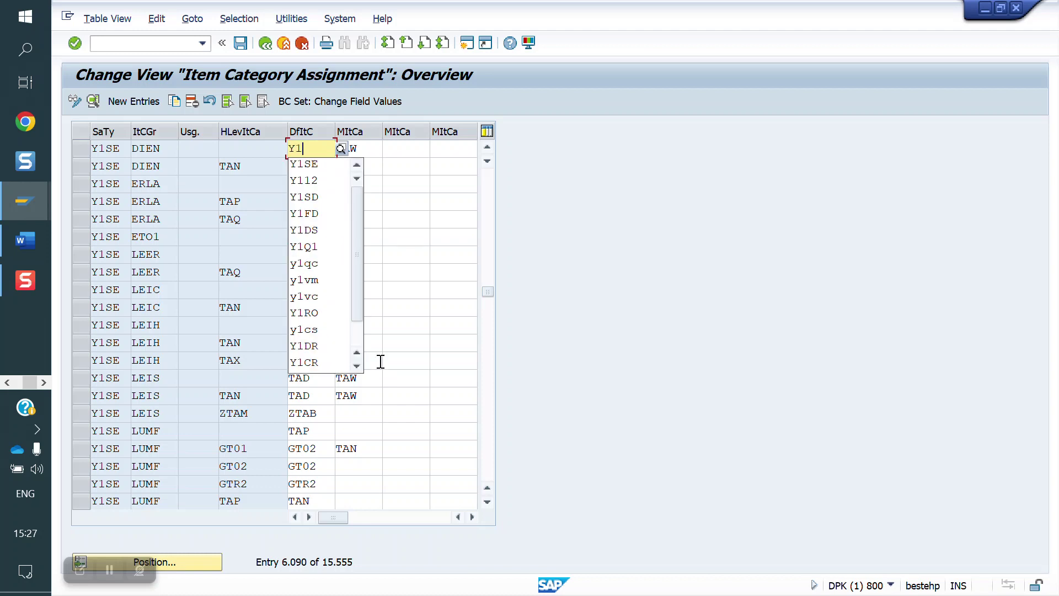
{"action": "type", "text": "VE"}
{"action": "key", "text": "Return"}
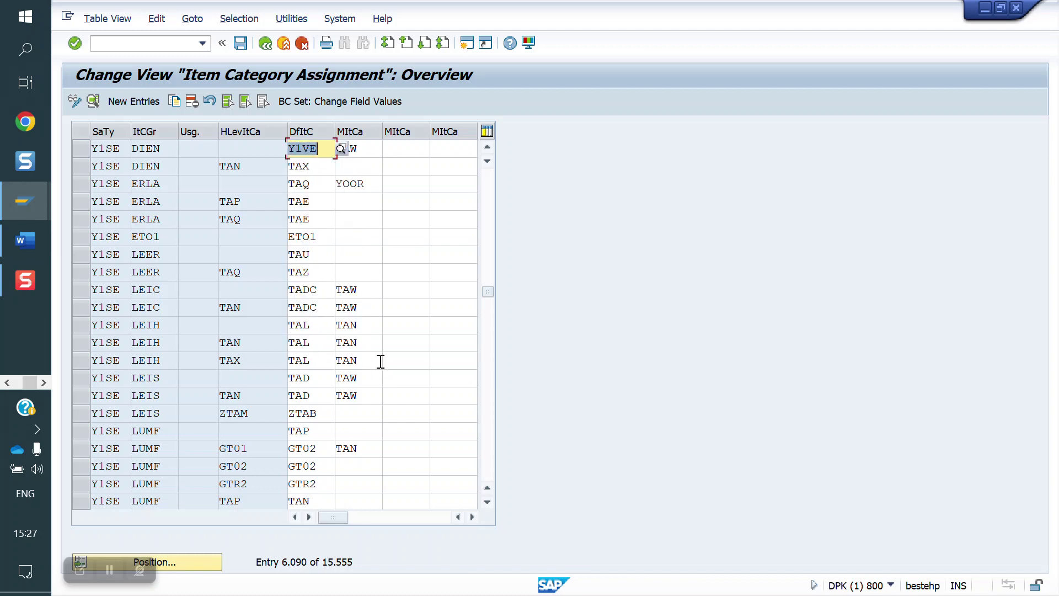
Step: Set the first manual item category of the Y1SE and DIEN entry to Y1SE and save to customizing request DPKK900767
{"action": "left_click", "coordinate": [361, 149]}
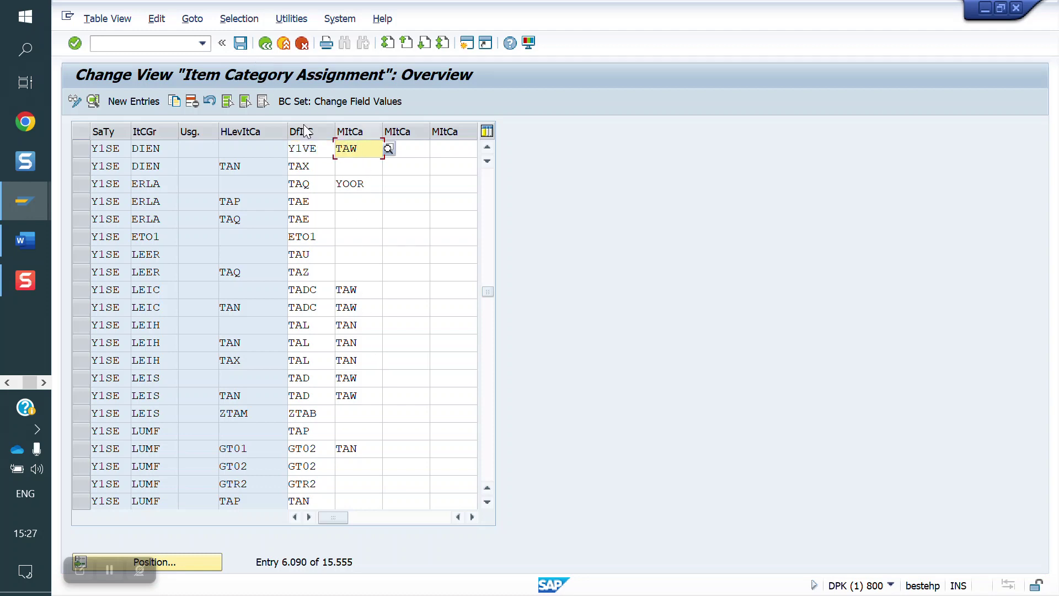
{"action": "key", "text": "BackSpace"}
{"action": "key", "text": "BackSpace"}
{"action": "key", "text": "BackSpace"}
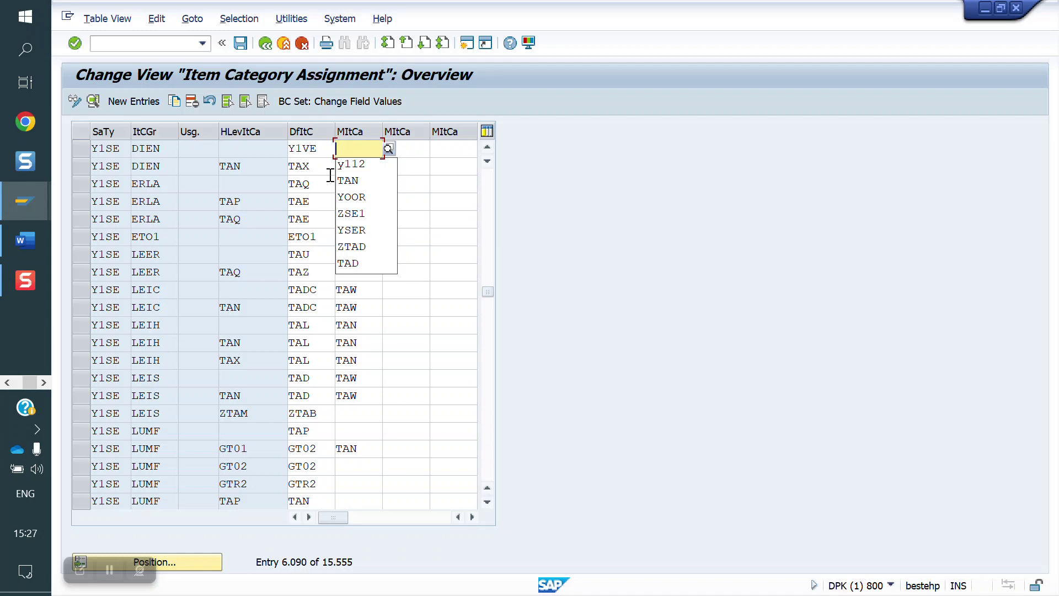
{"action": "type", "text": "Y1SE"}
{"action": "key", "text": "Return"}
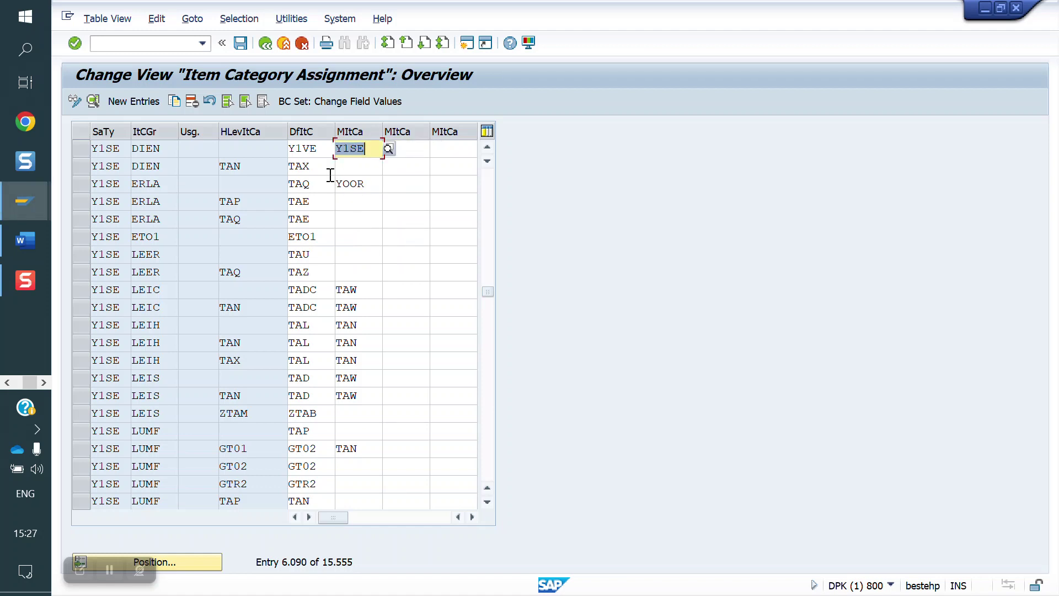
{"action": "left_click", "coordinate": [422, 145]}
{"action": "left_click", "coordinate": [459, 148]}
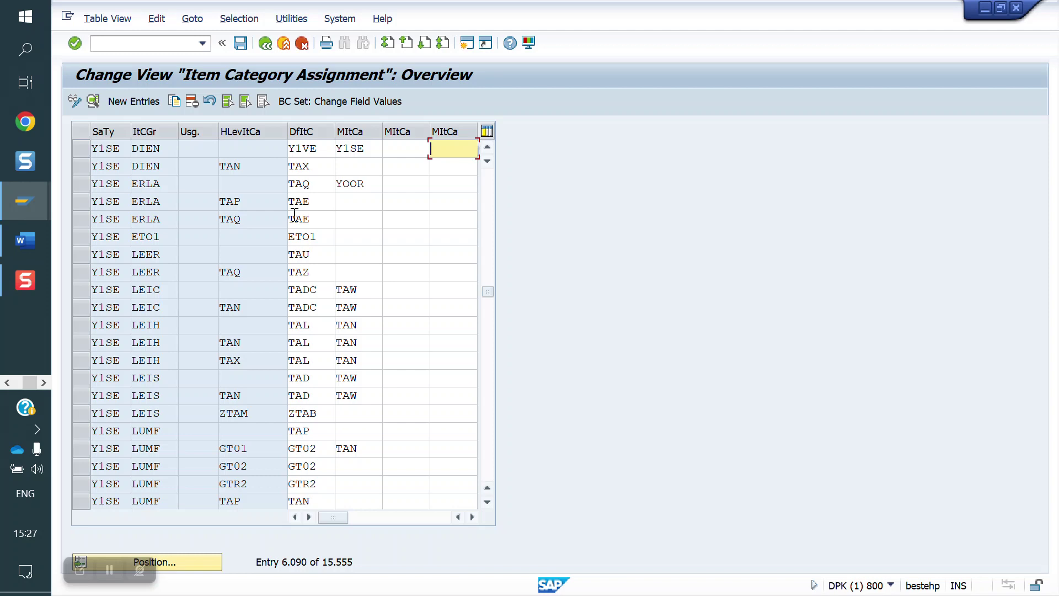
{"action": "left_click_drag", "start_coordinate": [318, 149], "coordinate": [282, 152]}
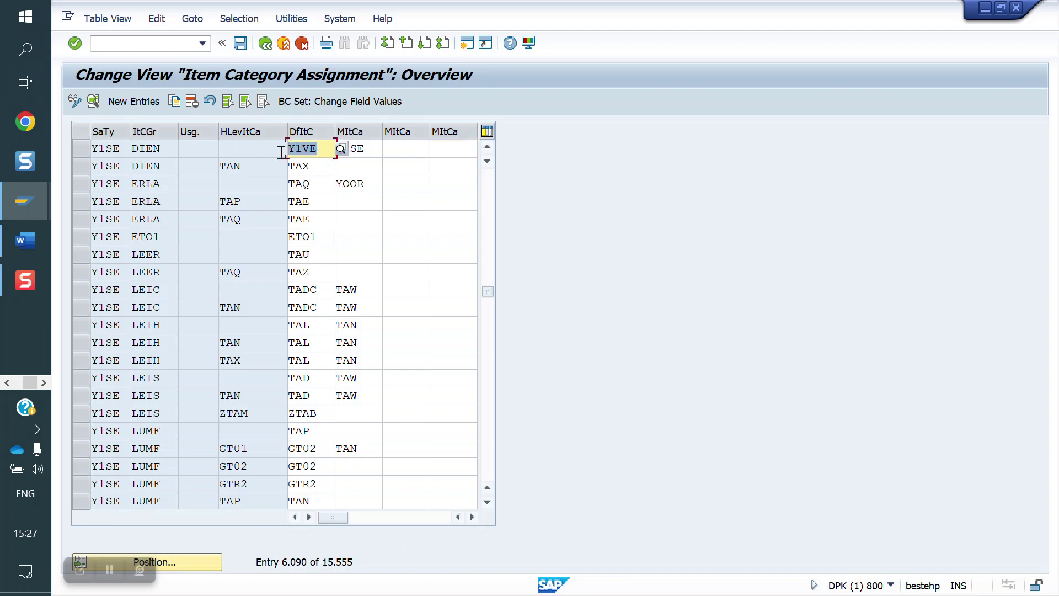
{"action": "left_click", "coordinate": [364, 149]}
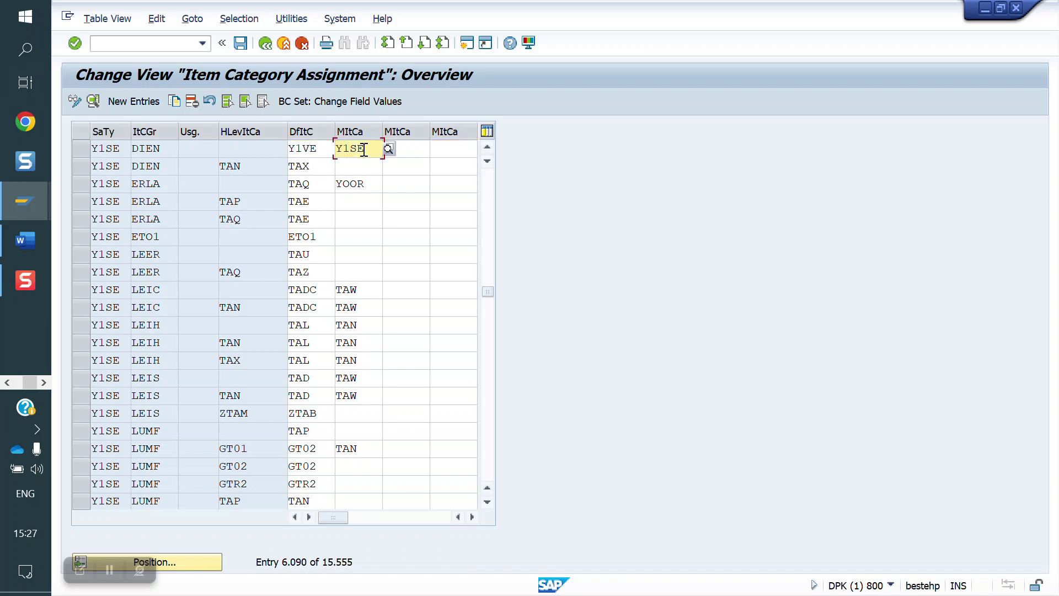
{"action": "left_click", "coordinate": [241, 44]}
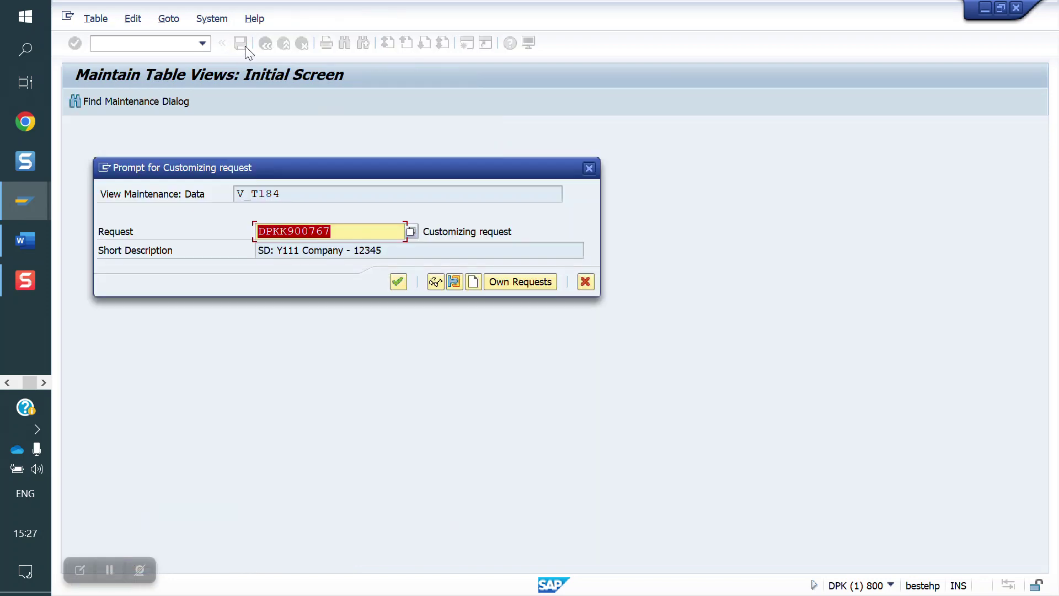
{"action": "left_click", "coordinate": [398, 283]}
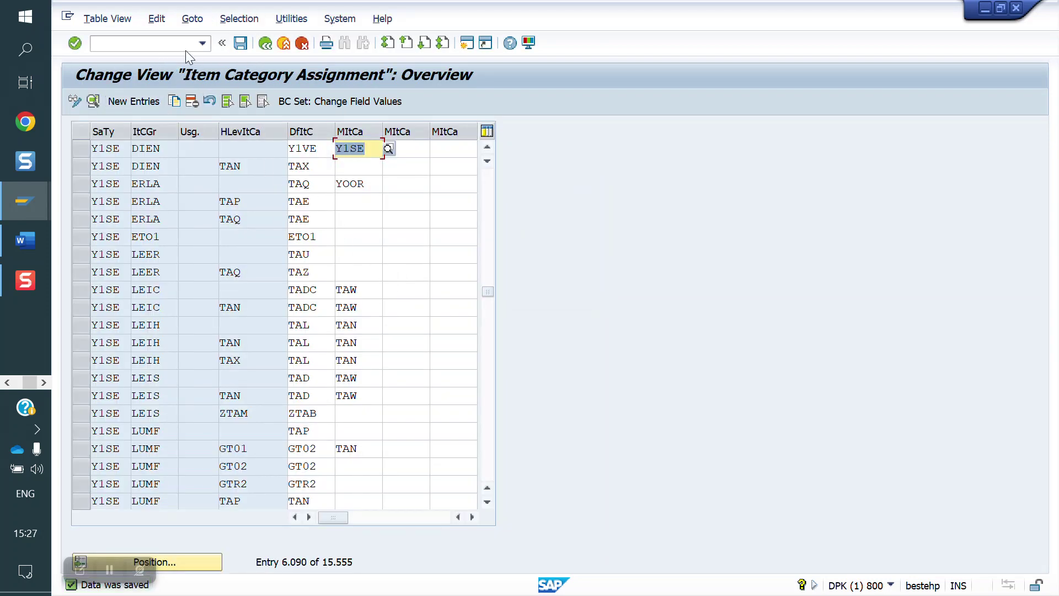
Step: Open the schedule line category assignment in transaction VOV5 and locate item category TAW
{"action": "left_click", "coordinate": [157, 44]}
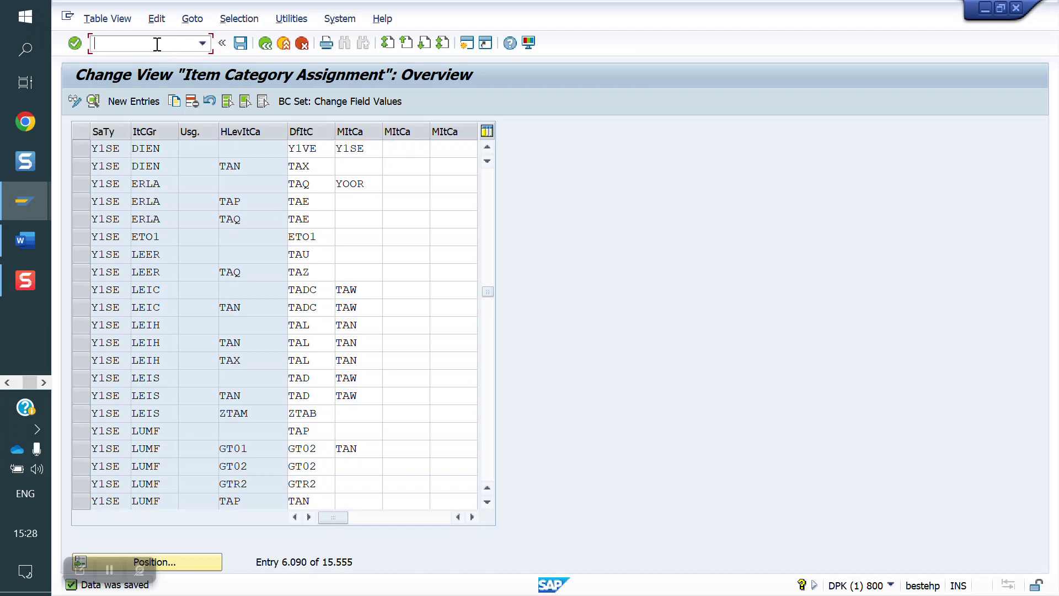
{"action": "type", "text": "/NVOV5"}
{"action": "key", "text": "Return"}
{"action": "left_click", "coordinate": [178, 563]}
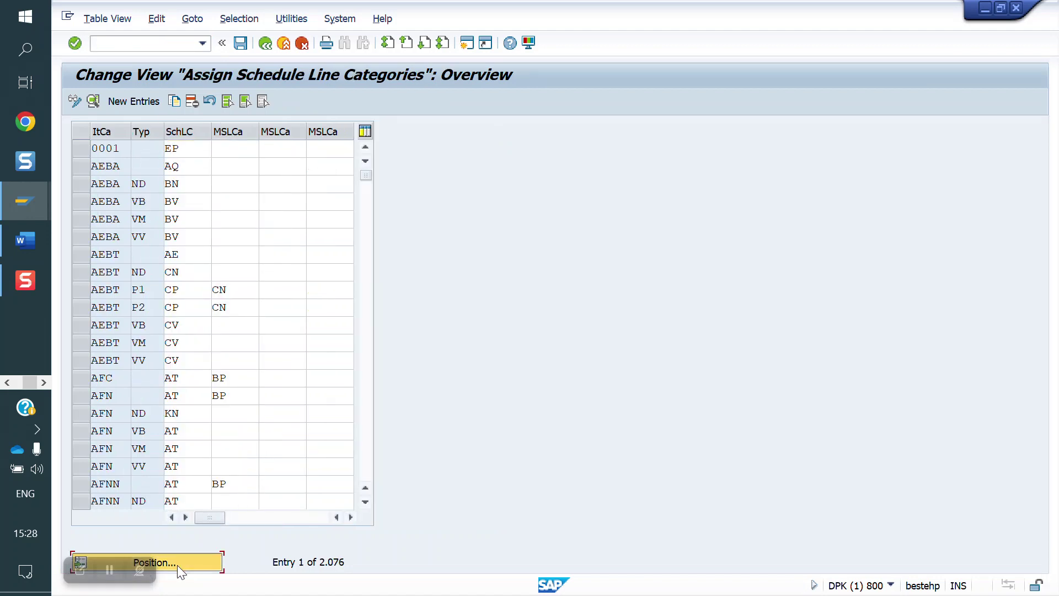
{"action": "type", "text": "TAW"}
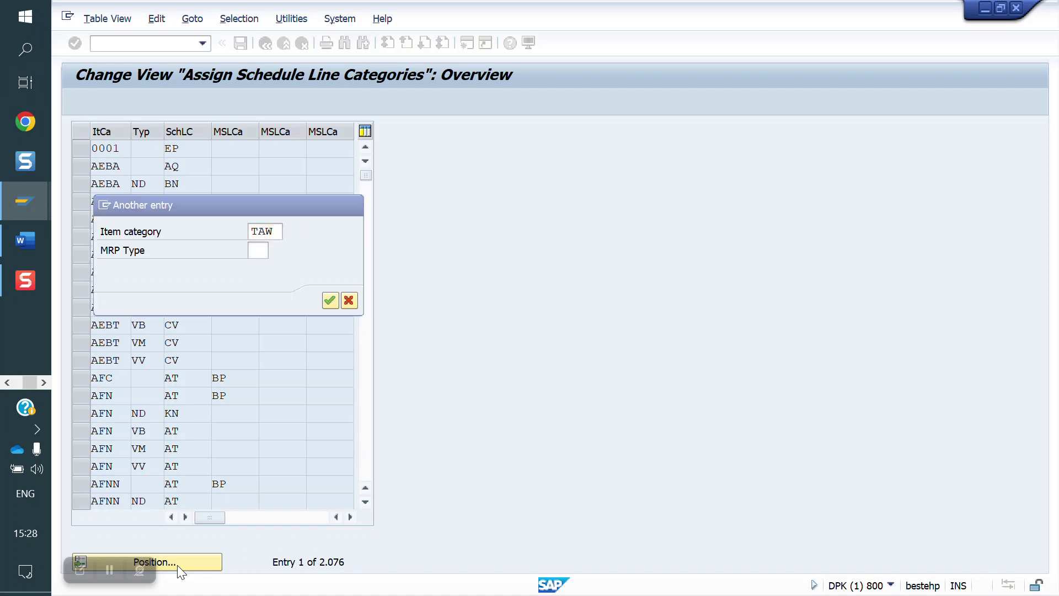
{"action": "key", "text": "Return"}
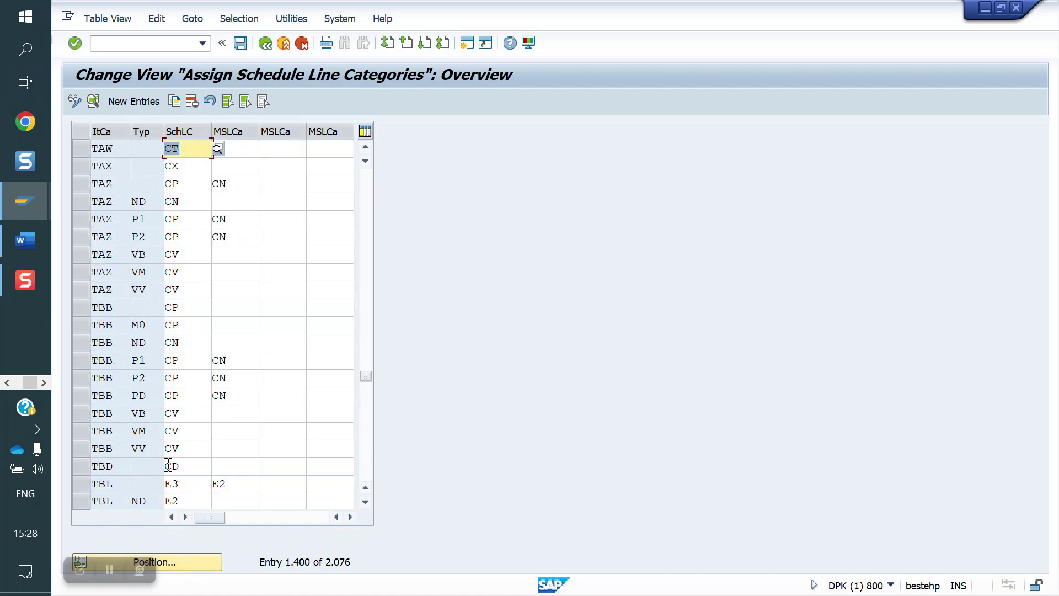
Step: Locate item category Y1VE in the schedule line assignments and check its schedule line category
{"action": "left_click", "coordinate": [187, 566]}
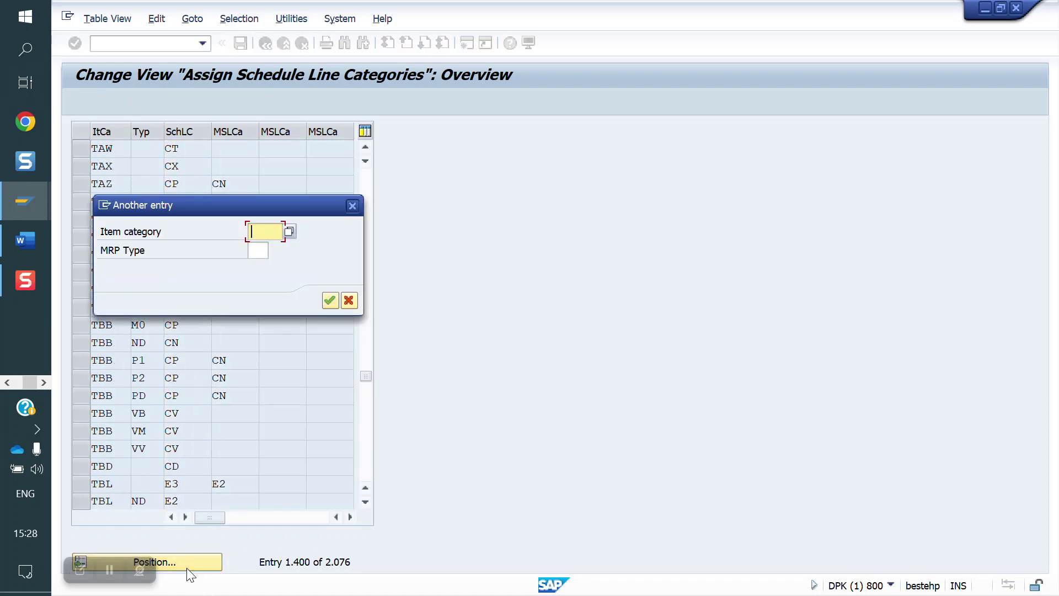
{"action": "type", "text": "Y1VE"}
{"action": "key", "text": "Return"}
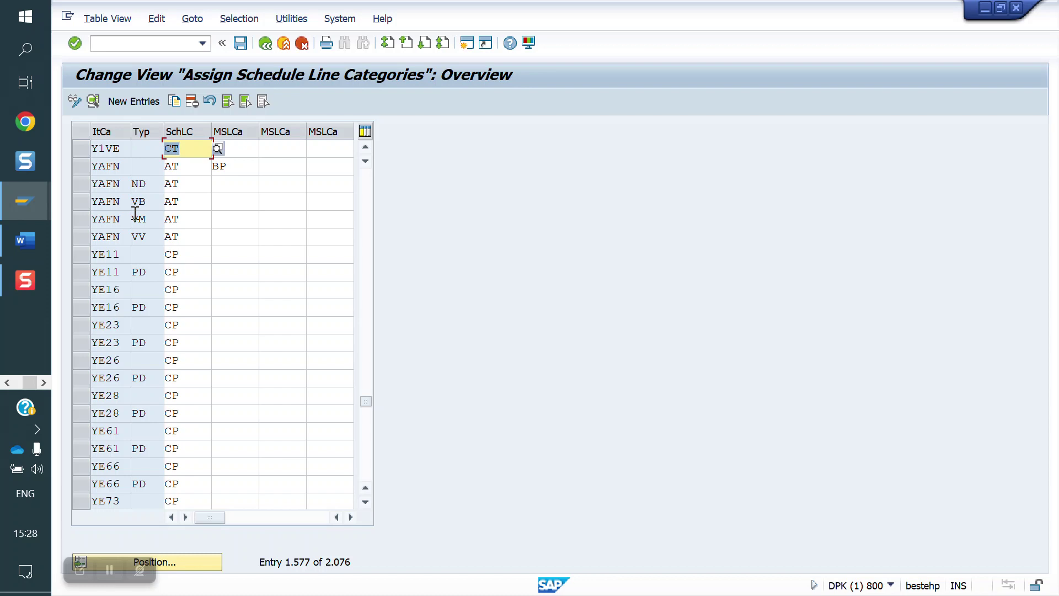
{"action": "left_click", "coordinate": [192, 183]}
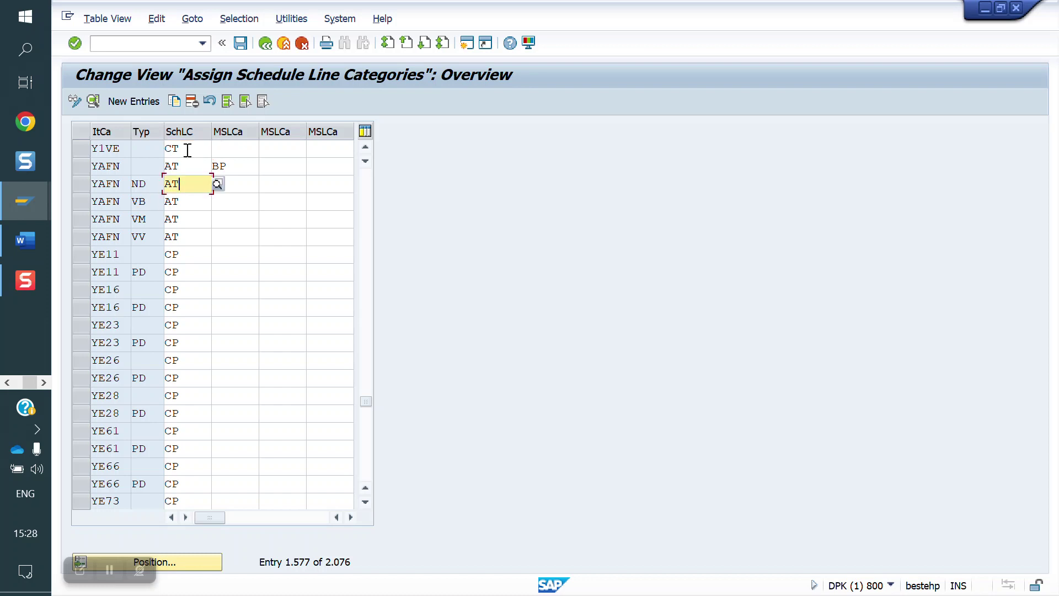
{"action": "left_click", "coordinate": [86, 146]}
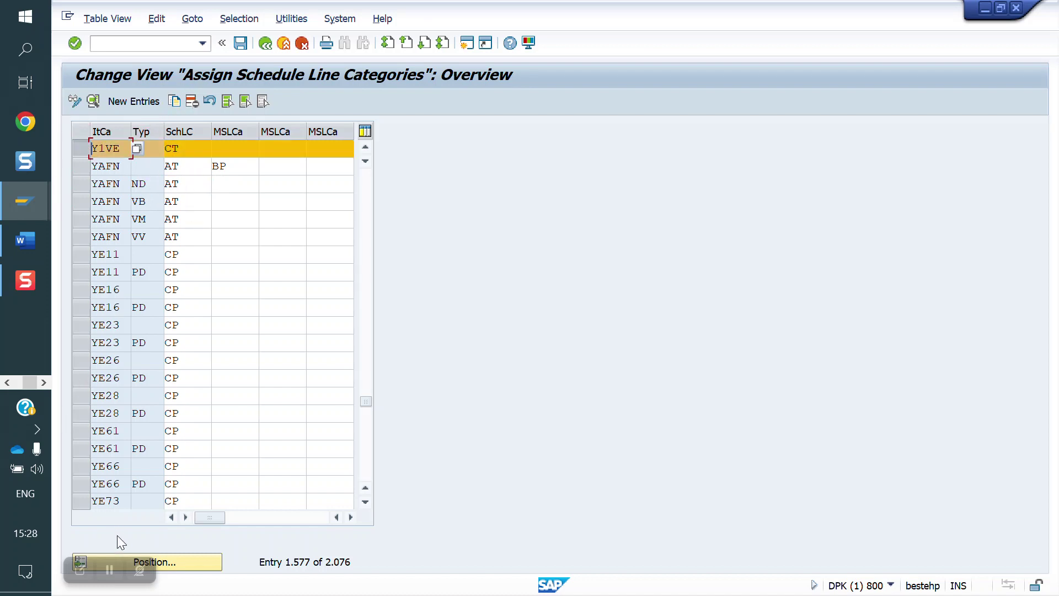
{"action": "left_click", "coordinate": [113, 569]}
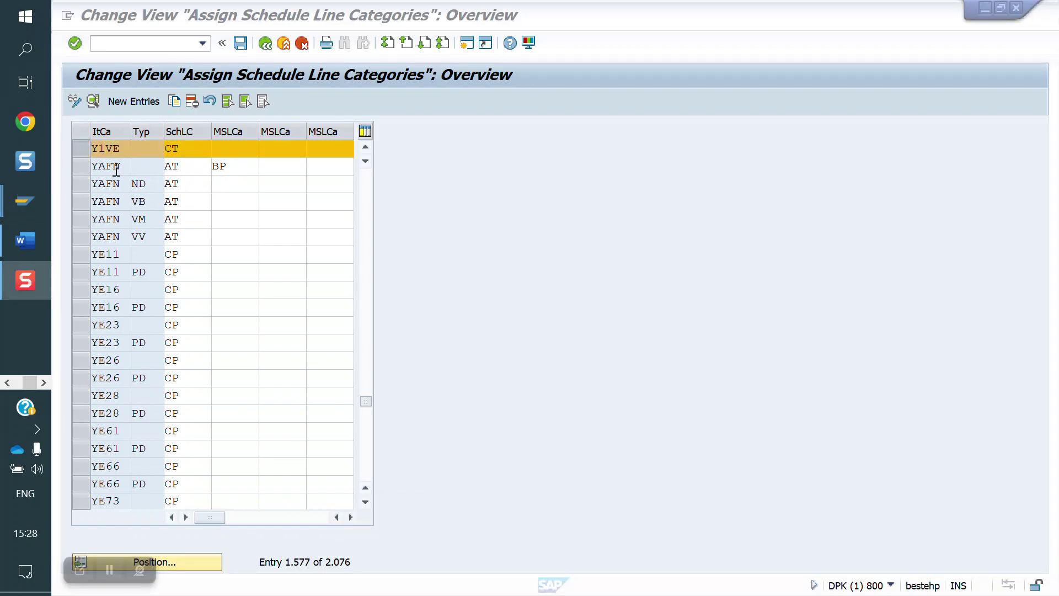
Step: Copy the Y1VE schedule line assignment with MRP type ND and proposed schedule line category SE, and save to request DPKK900767
{"action": "left_click", "coordinate": [175, 102]}
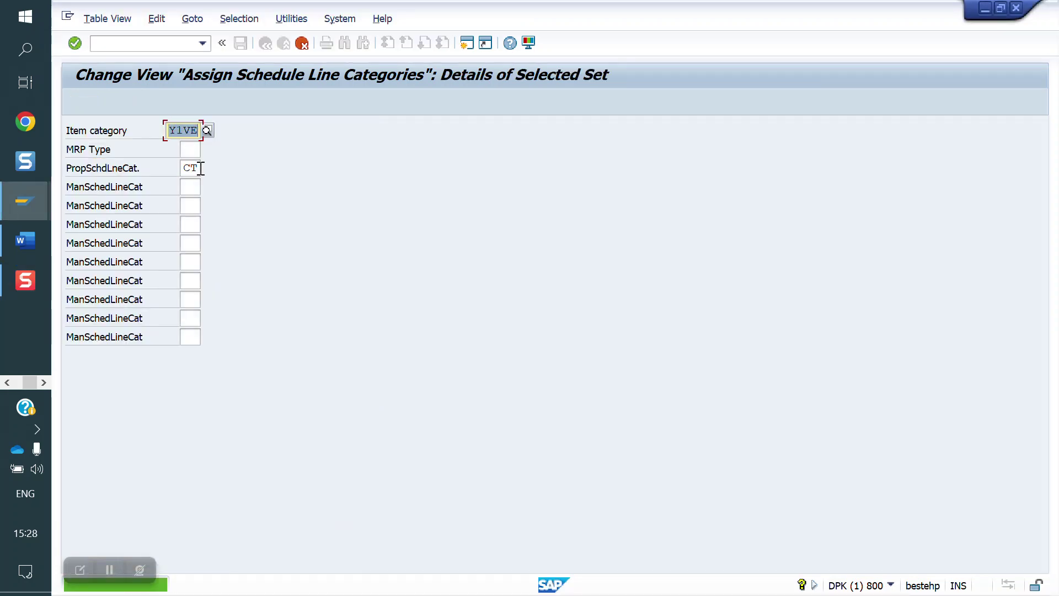
{"action": "left_click", "coordinate": [194, 156]}
{"action": "type", "text": "ND"}
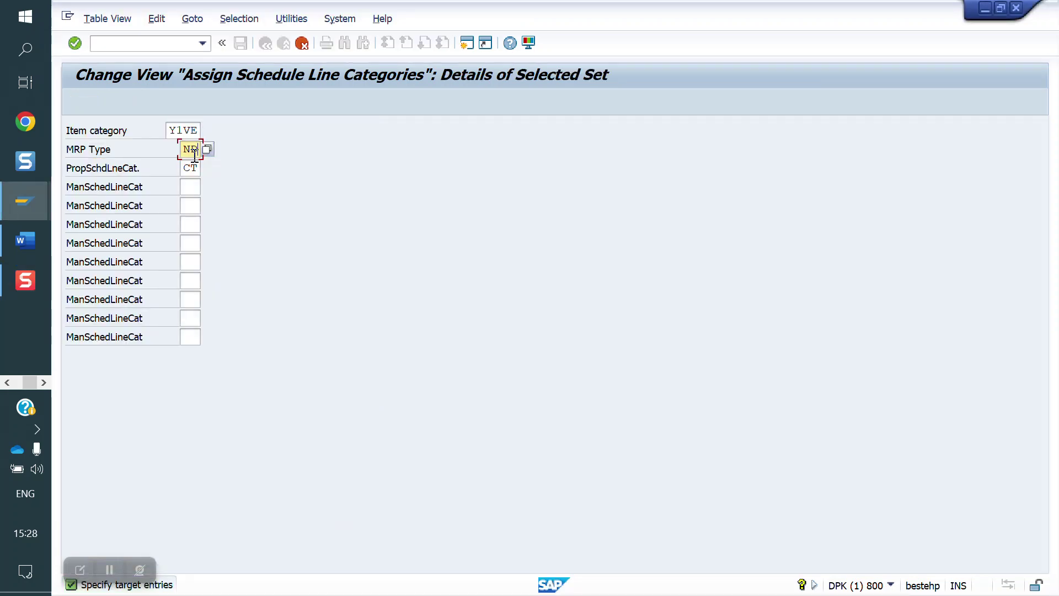
{"action": "key", "text": "Tab"}
{"action": "type", "text": "C"}
{"action": "key", "text": "BackSpace"}
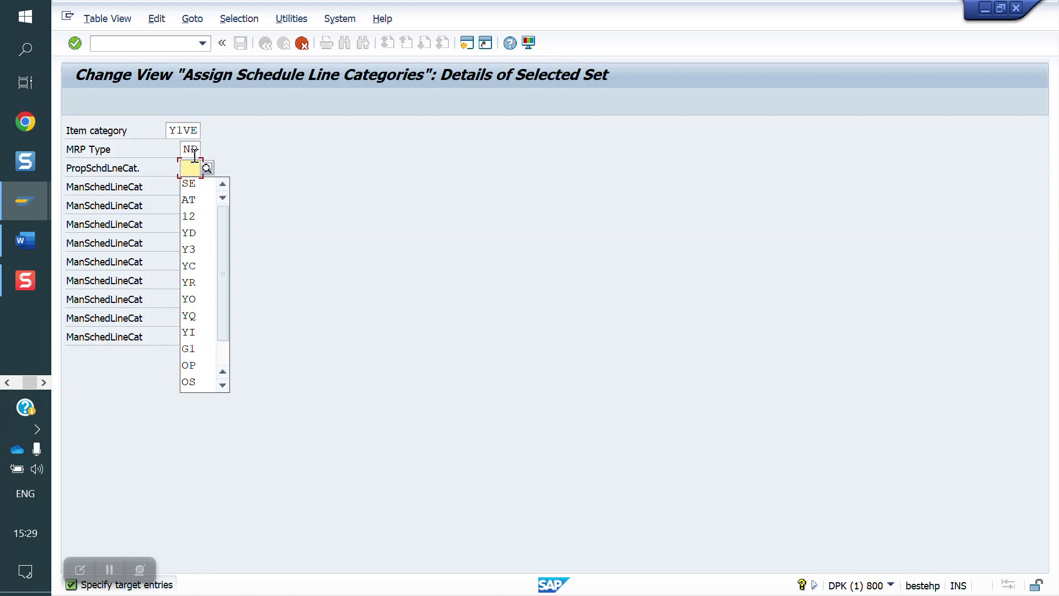
{"action": "type", "text": "SE"}
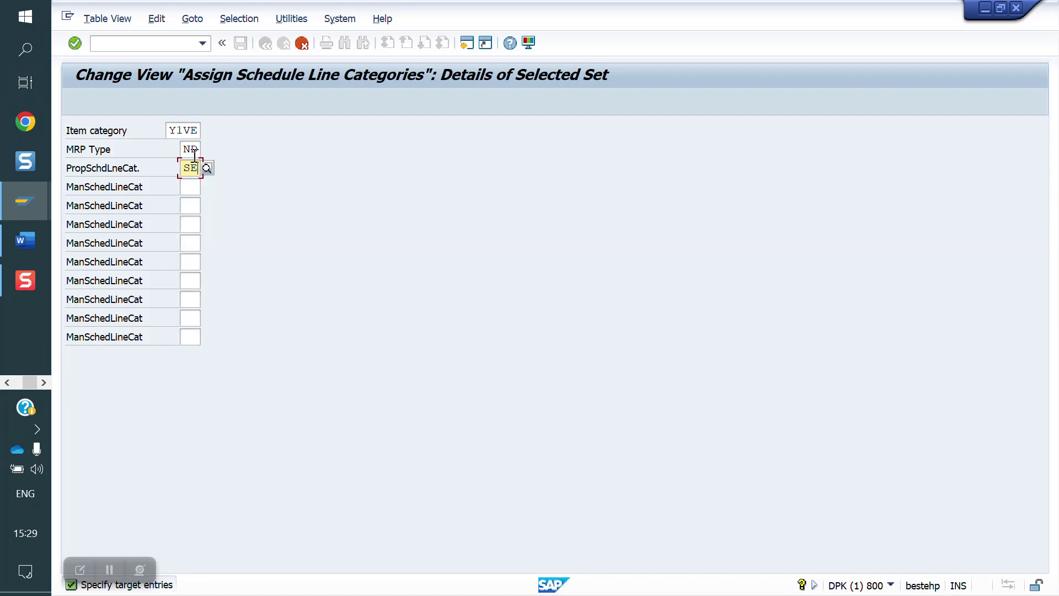
{"action": "key", "text": "Return"}
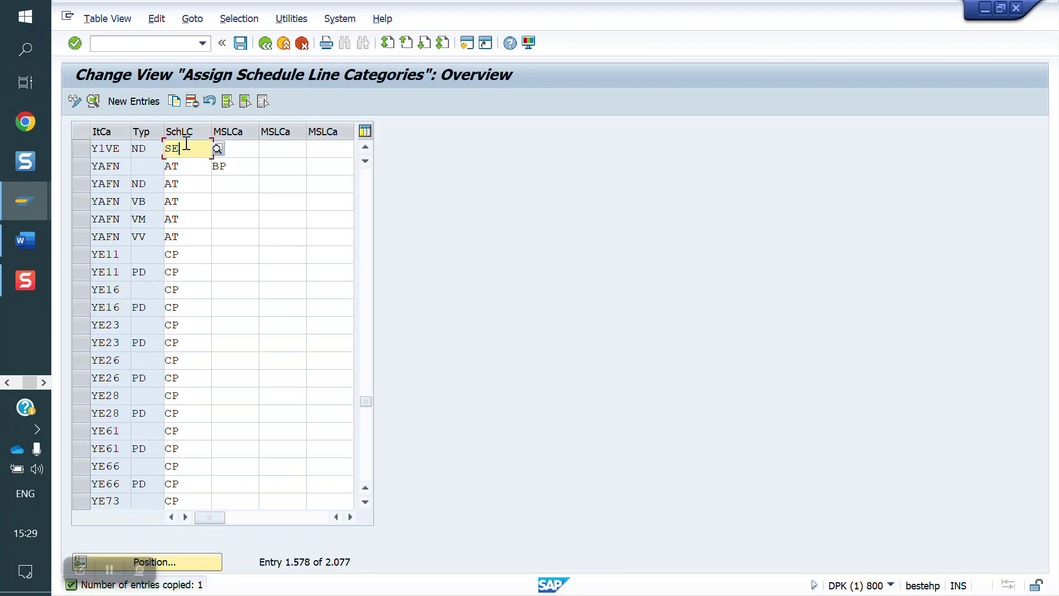
{"action": "left_click", "coordinate": [241, 44]}
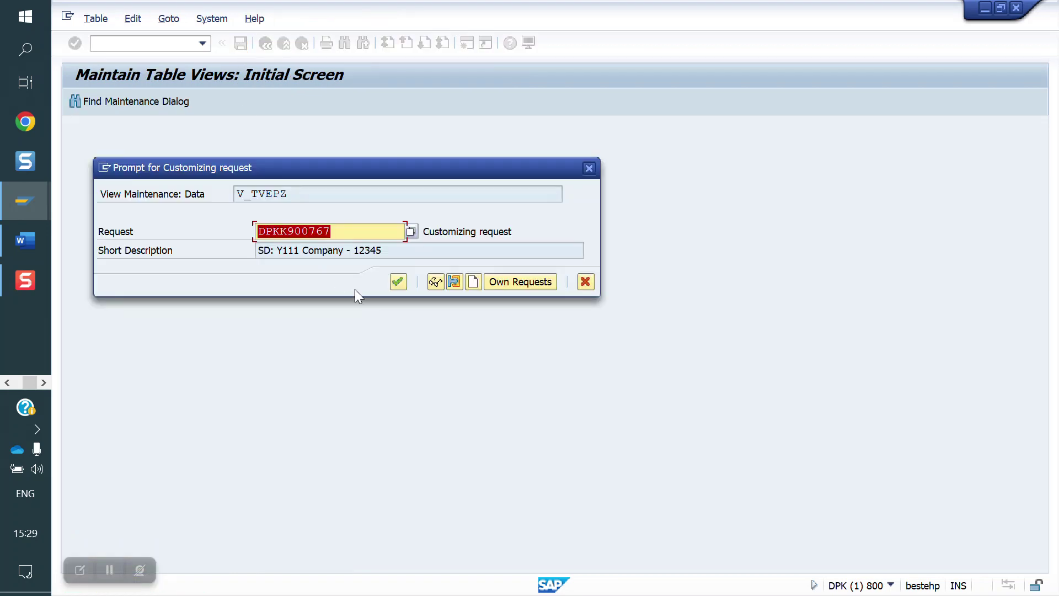
{"action": "left_click", "coordinate": [400, 281]}
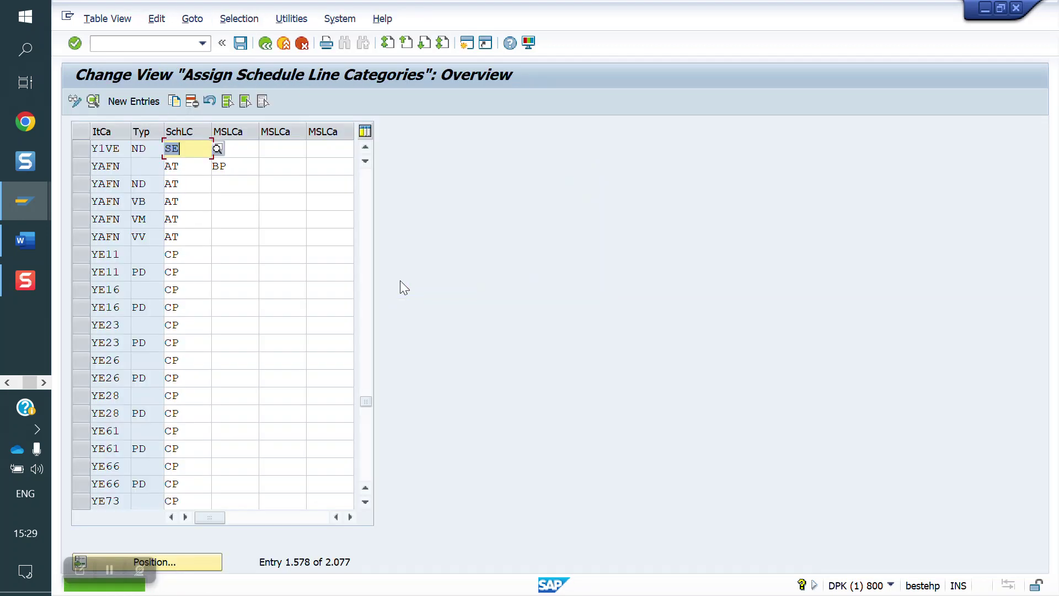
Step: Try to create a standard order in transaction VA01 for the sold-to customer with material 50065653
{"action": "left_click", "coordinate": [135, 45]}
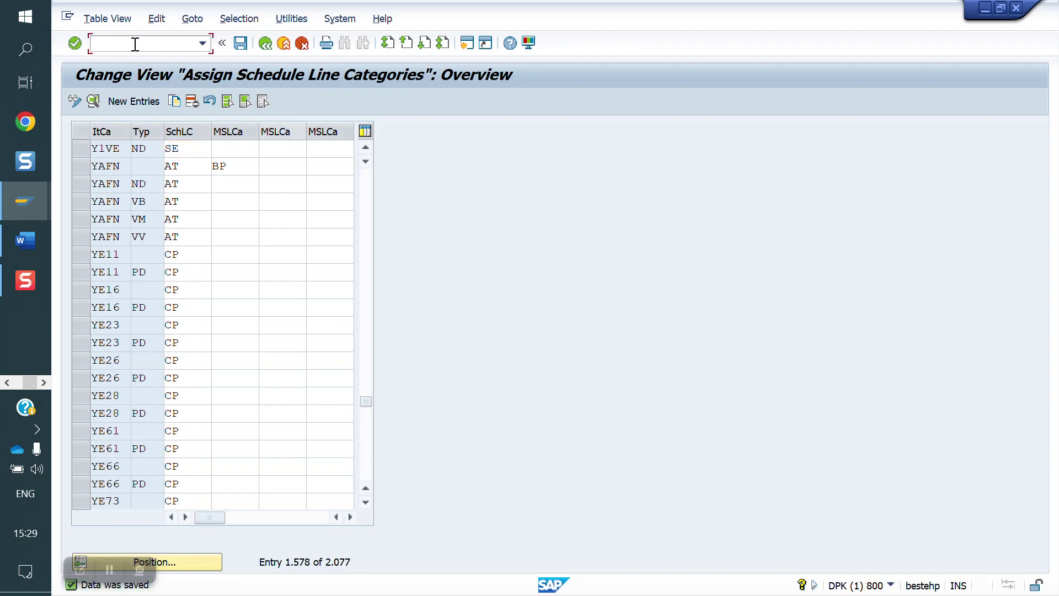
{"action": "type", "text": "/NVA01"}
{"action": "key", "text": "Return"}
{"action": "key", "text": "Return"}
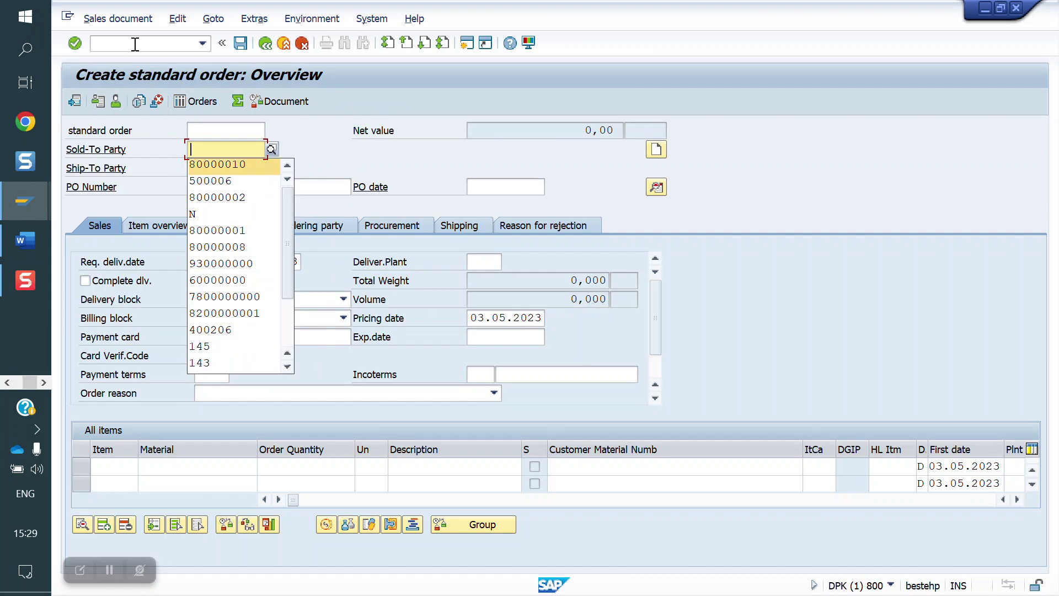
{"action": "key", "text": "Return"}
{"action": "key", "text": "Return"}
{"action": "key", "text": "Down"}
{"action": "key", "text": "Return"}
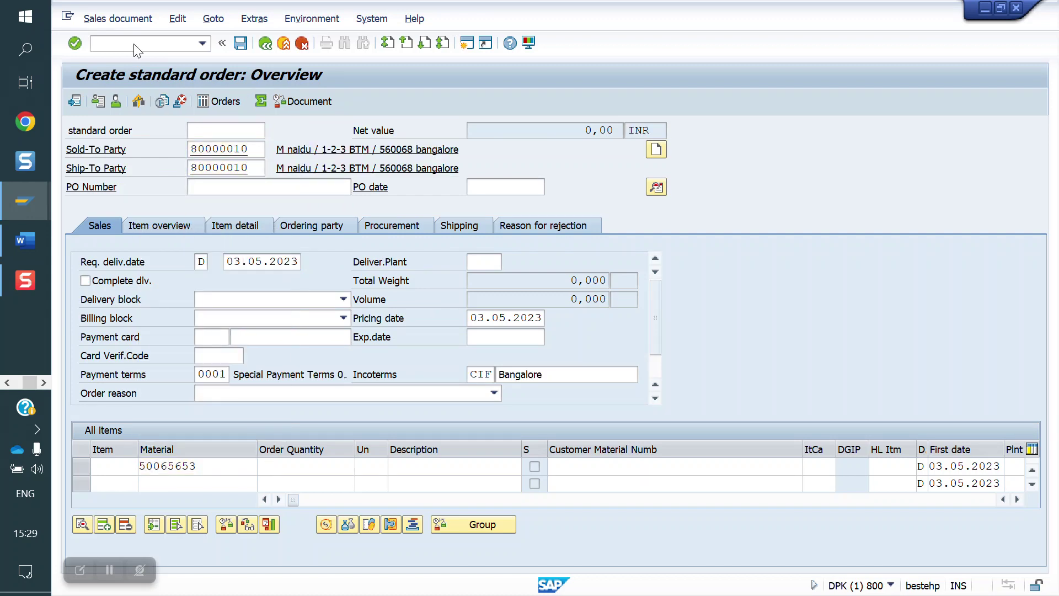
{"action": "key", "text": "Return"}
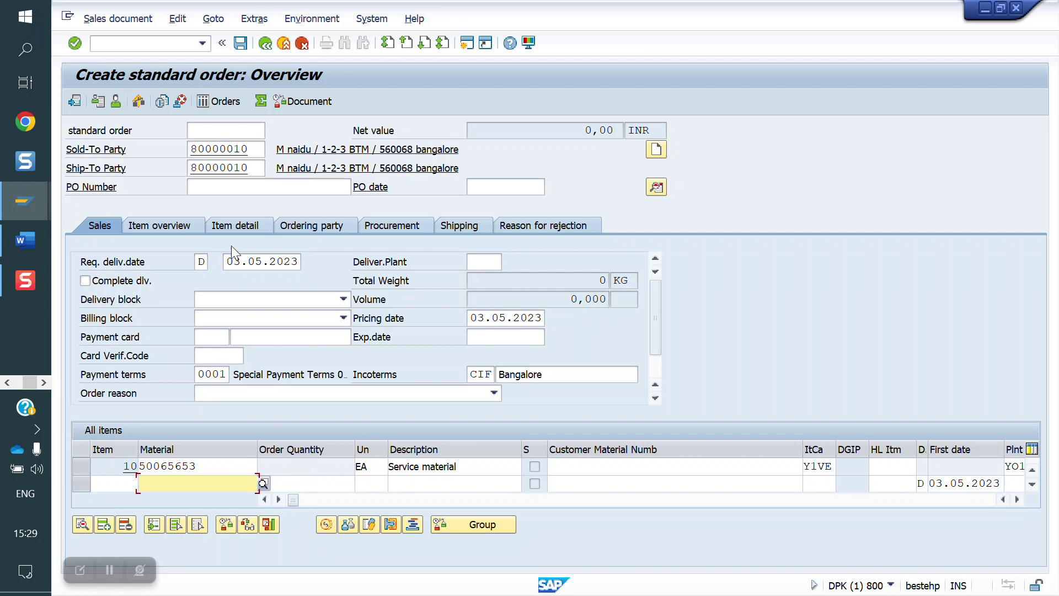
Step: Open the details of item category Y1VE in transaction VOV7
{"action": "left_click", "coordinate": [140, 44]}
{"action": "type", "text": "/"}
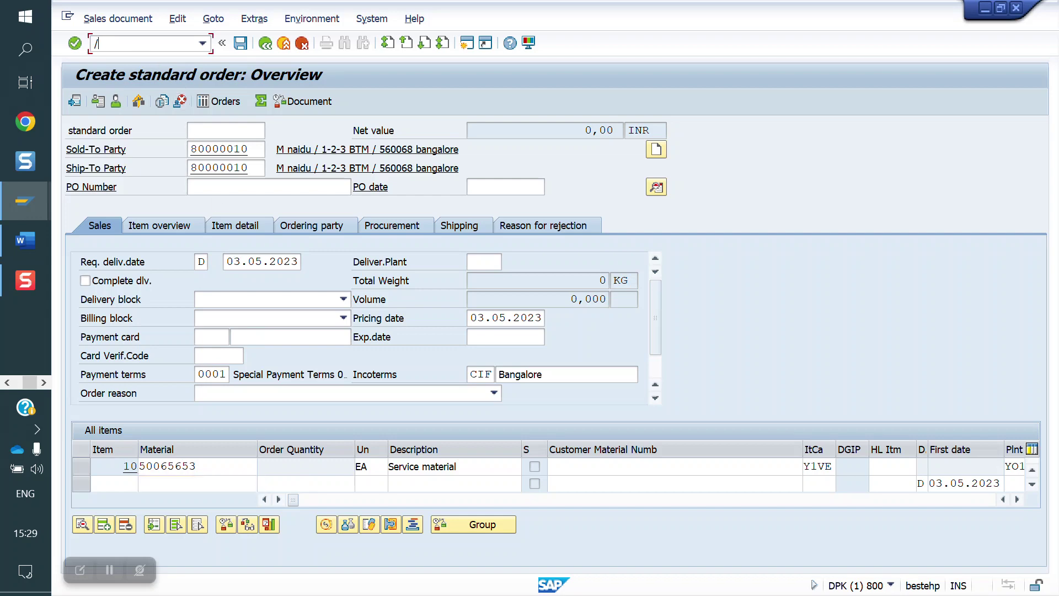
{"action": "type", "text": "NVOV7"}
{"action": "key", "text": "Return"}
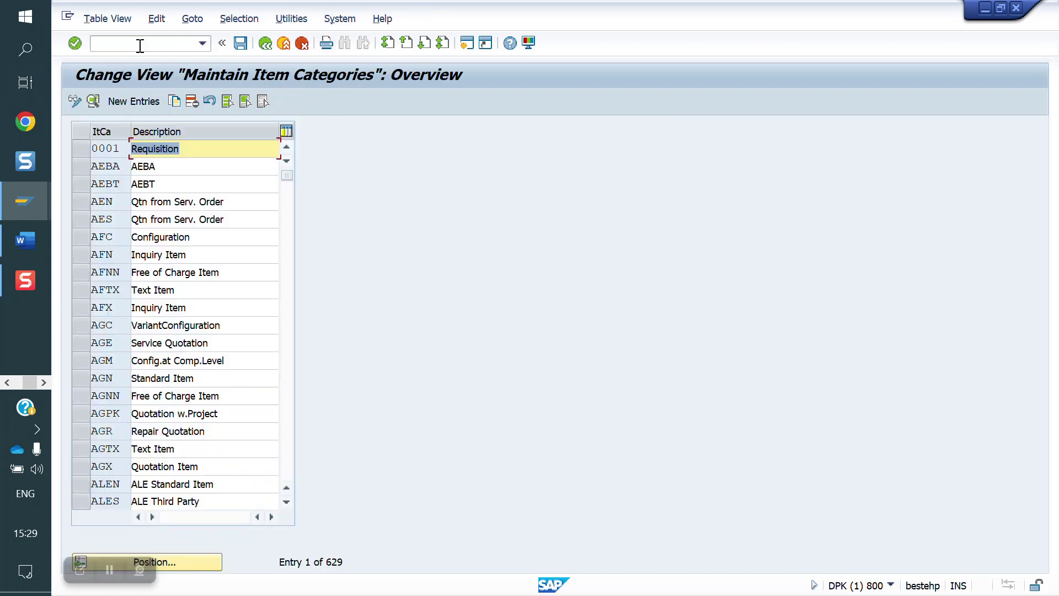
{"action": "left_click", "coordinate": [184, 562]}
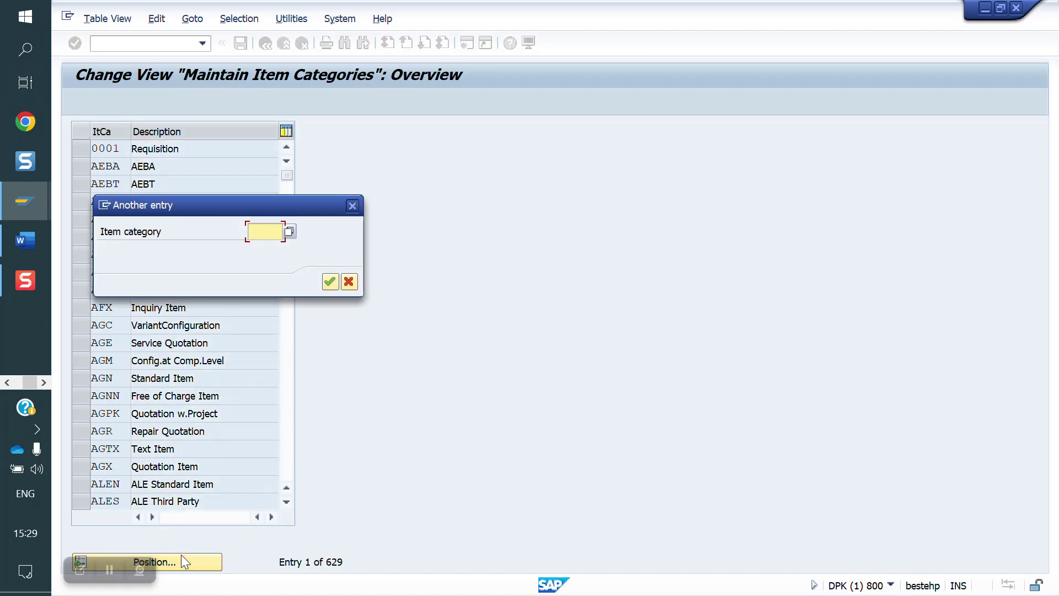
{"action": "type", "text": "Y1VE"}
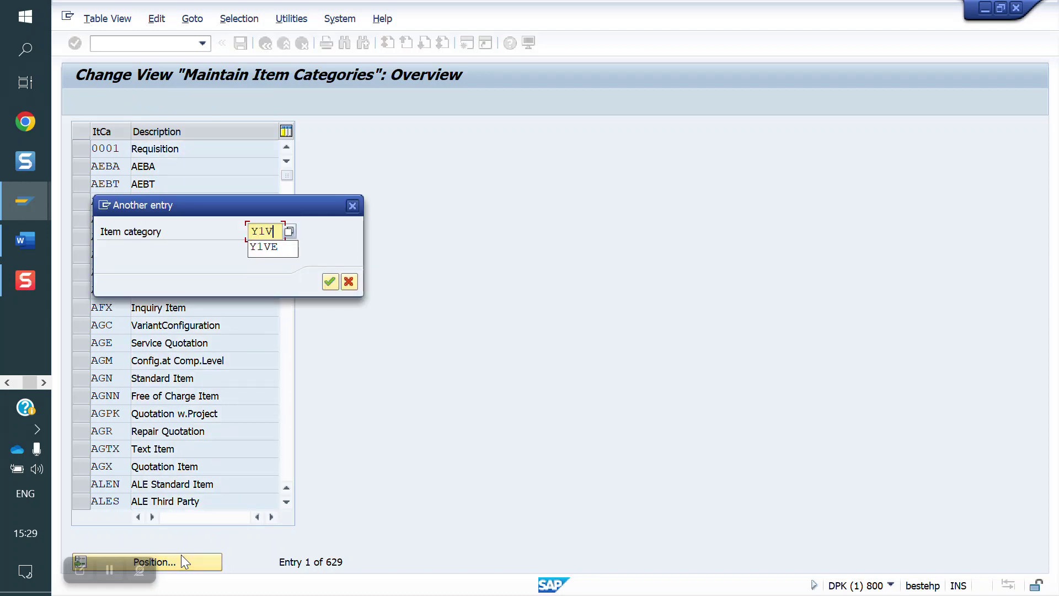
{"action": "key", "text": "Return"}
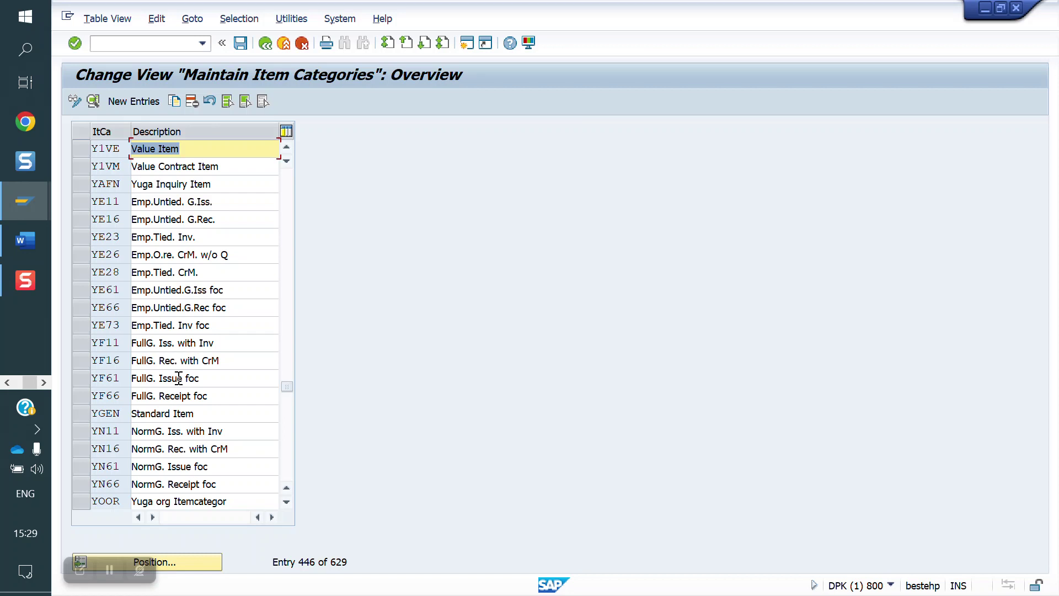
{"action": "double_click", "coordinate": [113, 148]}
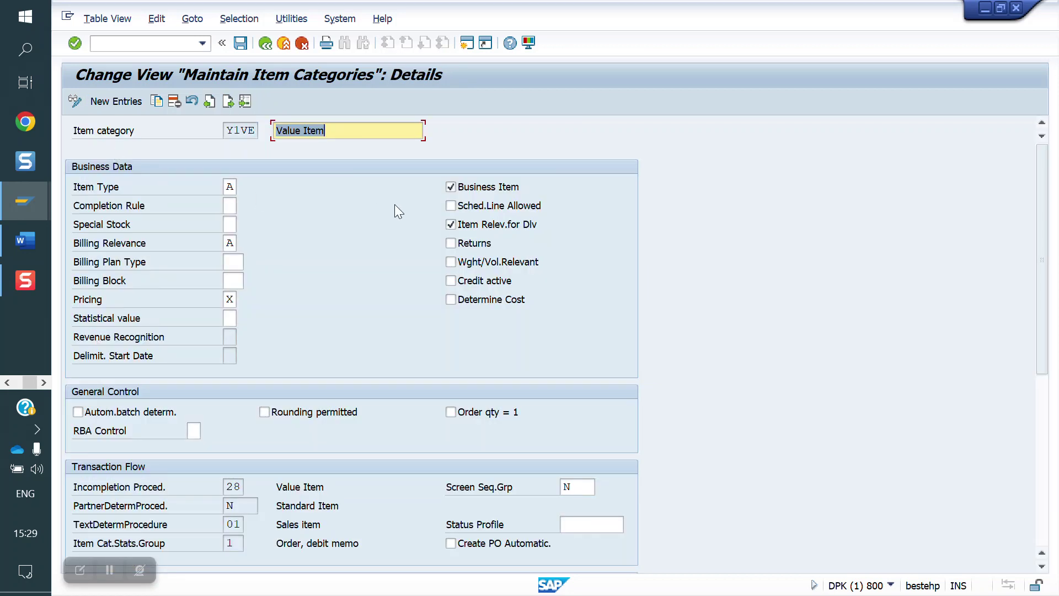
Step: Allow schedule lines for item category Y1VE and save to customizing request DPKK900767
{"action": "left_click", "coordinate": [465, 212]}
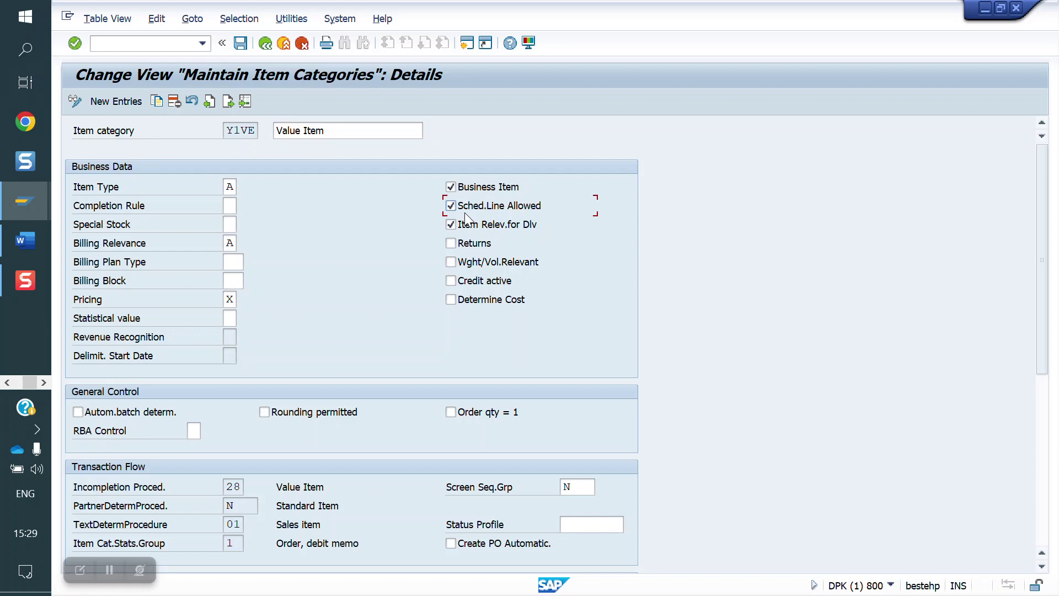
{"action": "left_click", "coordinate": [241, 43]}
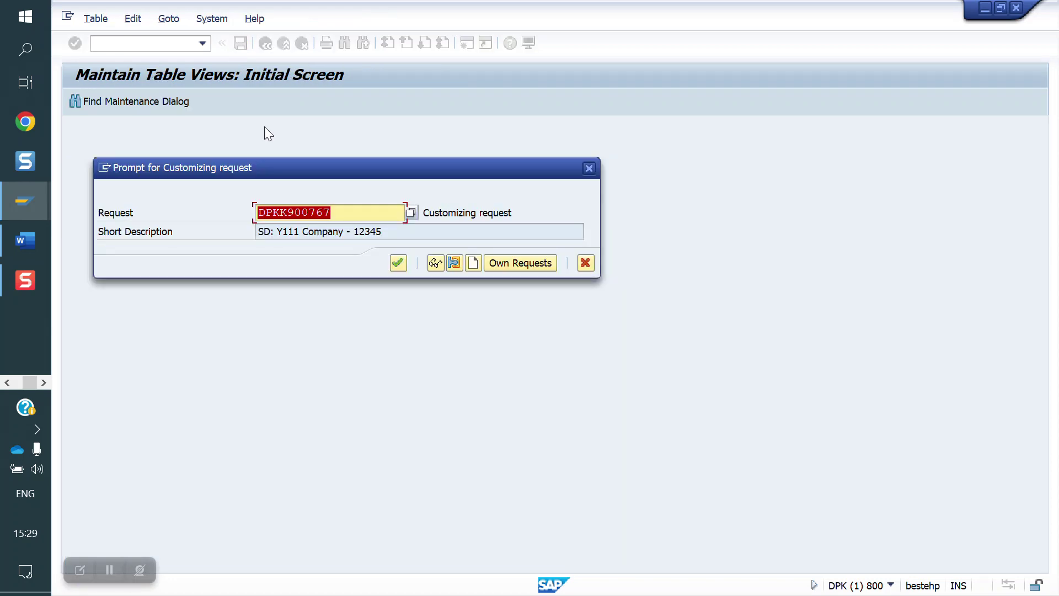
{"action": "left_click", "coordinate": [402, 262]}
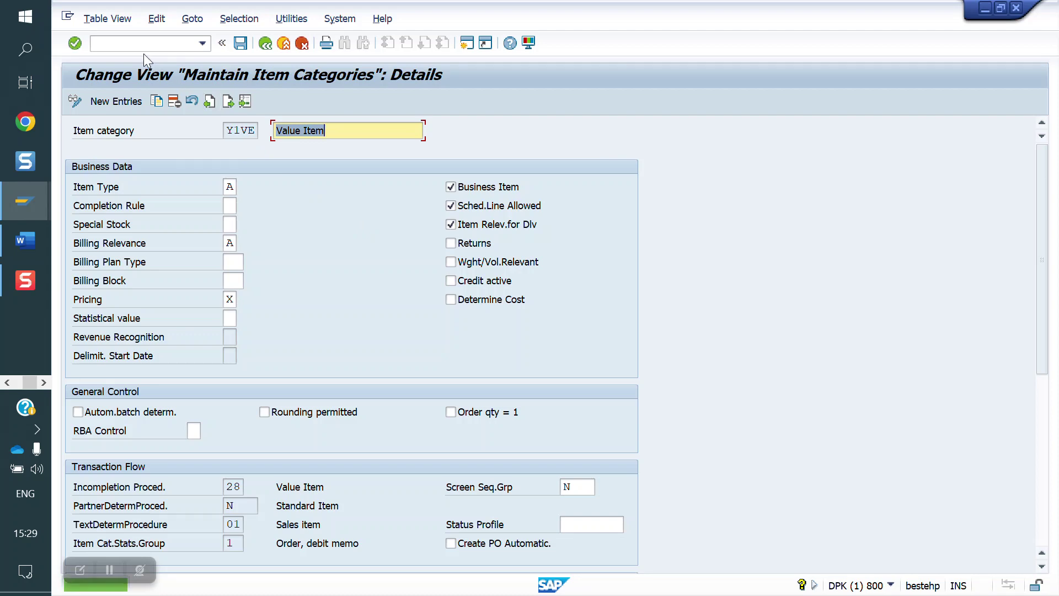
Step: Start a new standard order in transaction VA01 and enter the sold-to customer's number
{"action": "left_click", "coordinate": [122, 43]}
{"action": "type", "text": "/NV"}
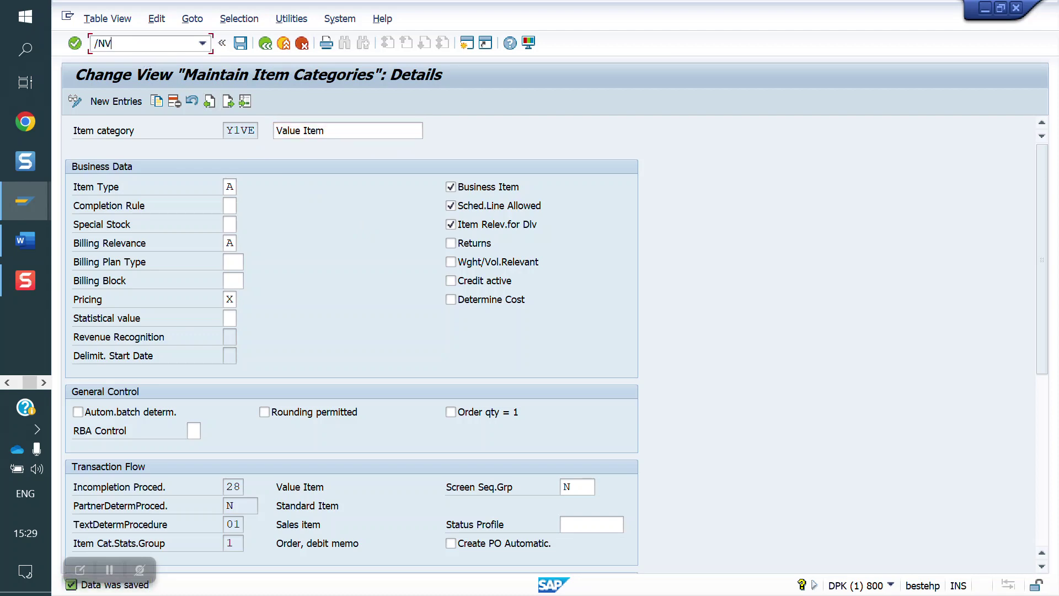
{"action": "type", "text": "A01"}
{"action": "key", "text": "Return"}
{"action": "key", "text": "Return"}
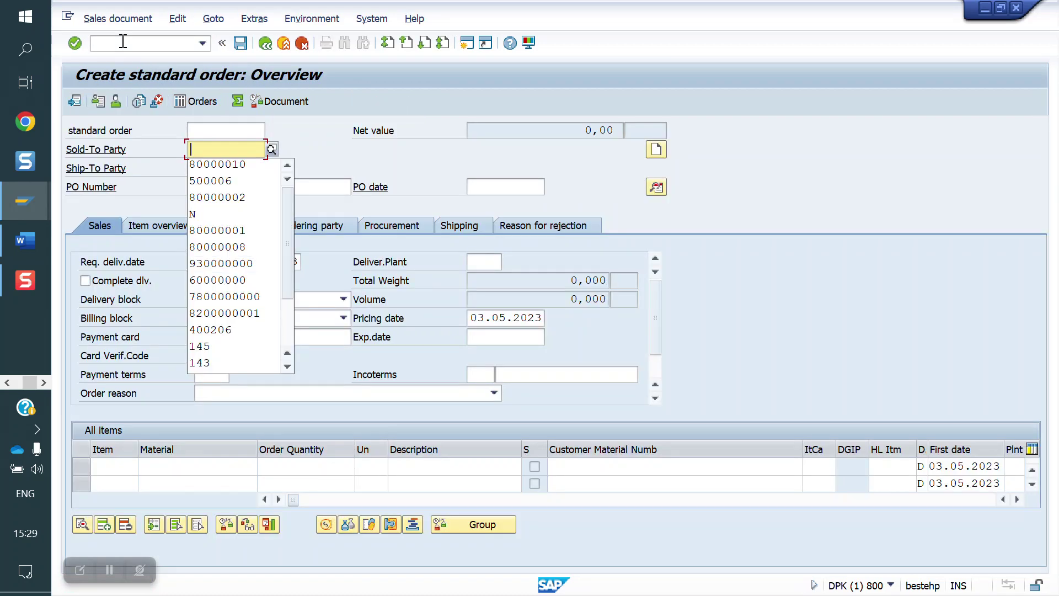
{"action": "type", "text": "80000010"}
{"action": "key", "text": "Return"}
Step: Add material 50065653 to the order with an order quantity of 1
{"action": "type", "text": "50065653"}
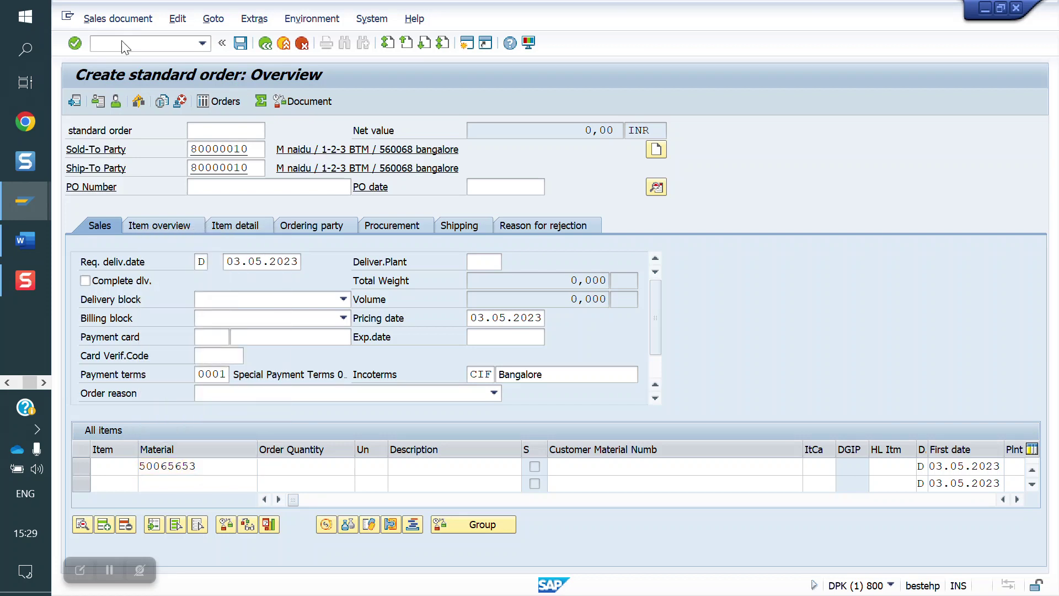
{"action": "key", "text": "Return"}
{"action": "left_click", "coordinate": [330, 474]}
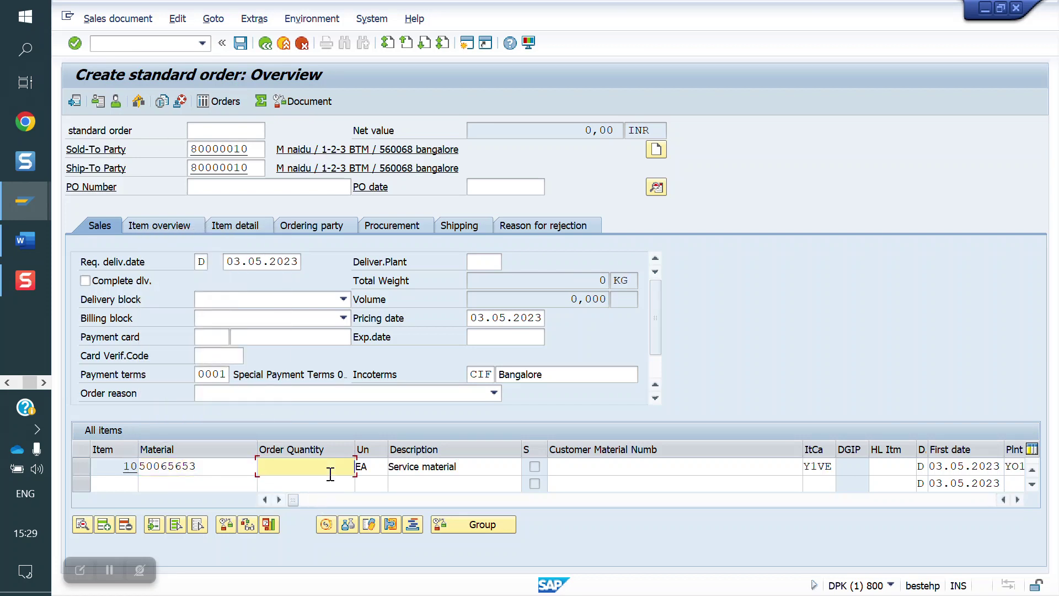
{"action": "type", "text": "1"}
{"action": "key", "text": "Return"}
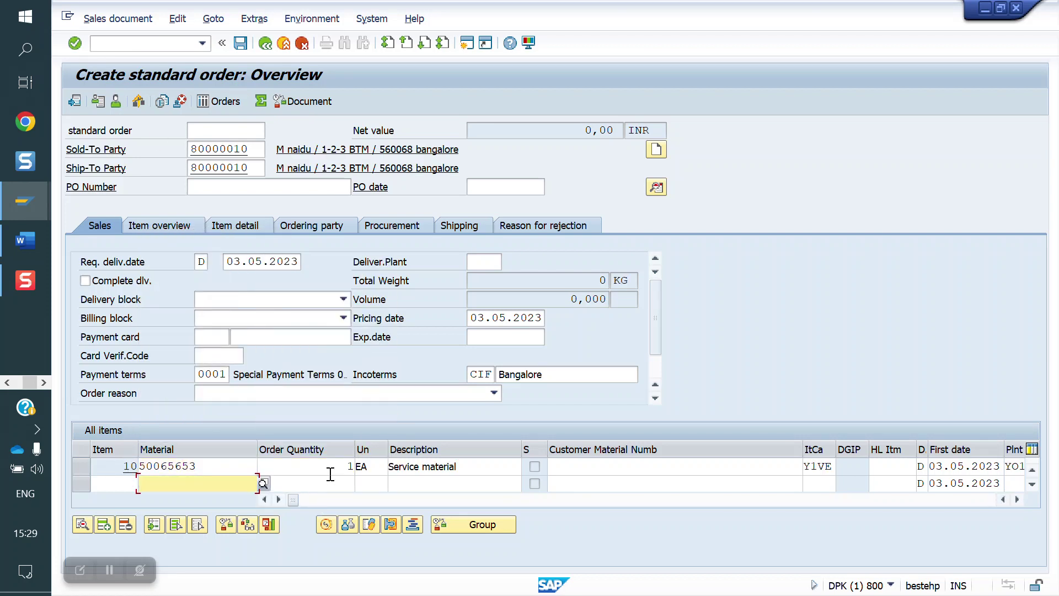
Step: Change the item category of order item 10 to Y1SE
{"action": "left_click", "coordinate": [833, 467]}
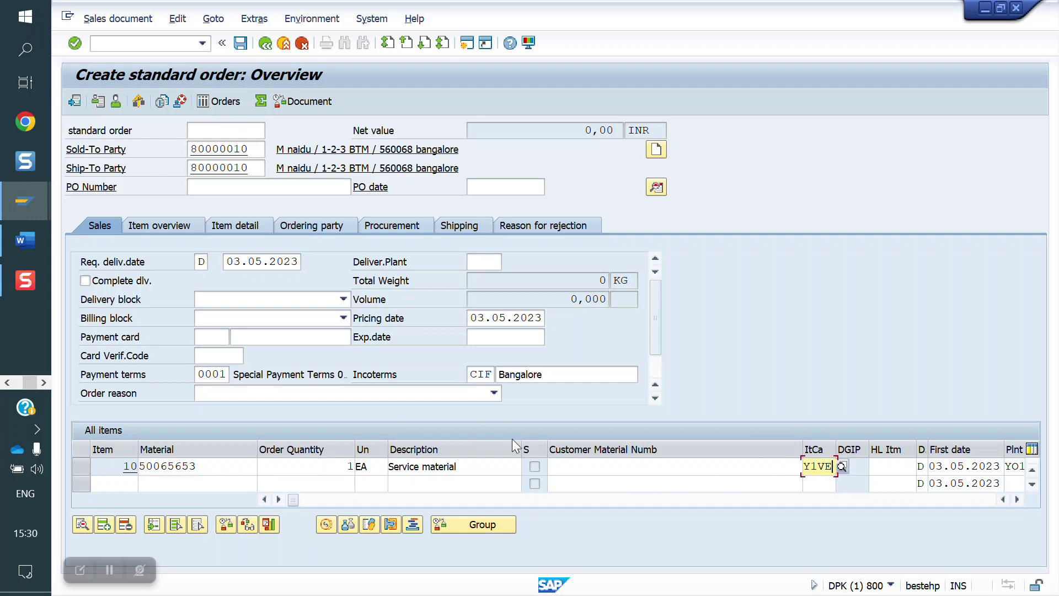
{"action": "key", "text": "BackSpace"}
{"action": "key", "text": "BackSpace"}
{"action": "key", "text": "BackSpace"}
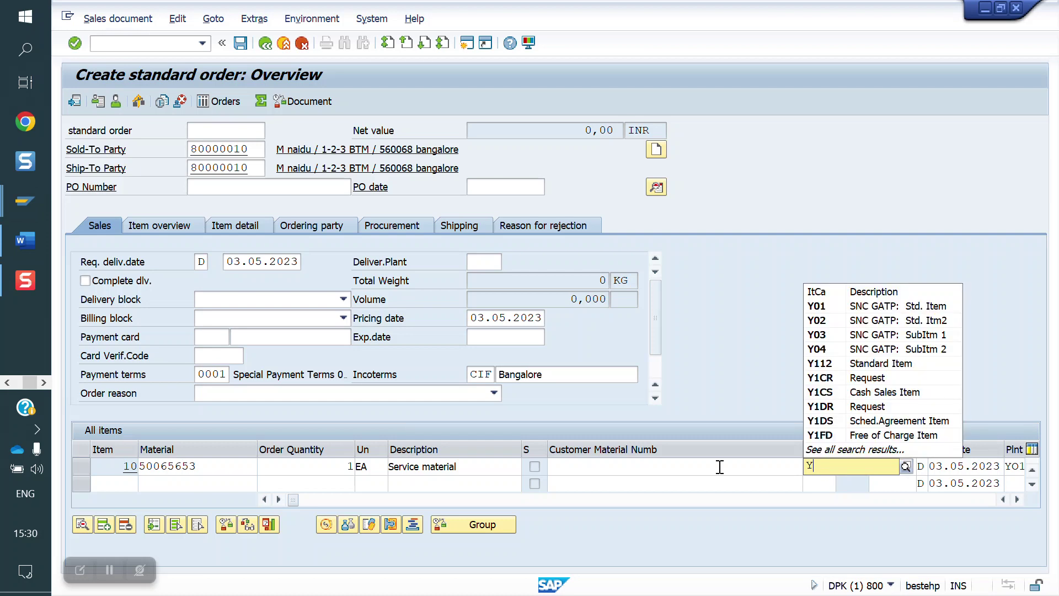
{"action": "type", "text": "1SE"}
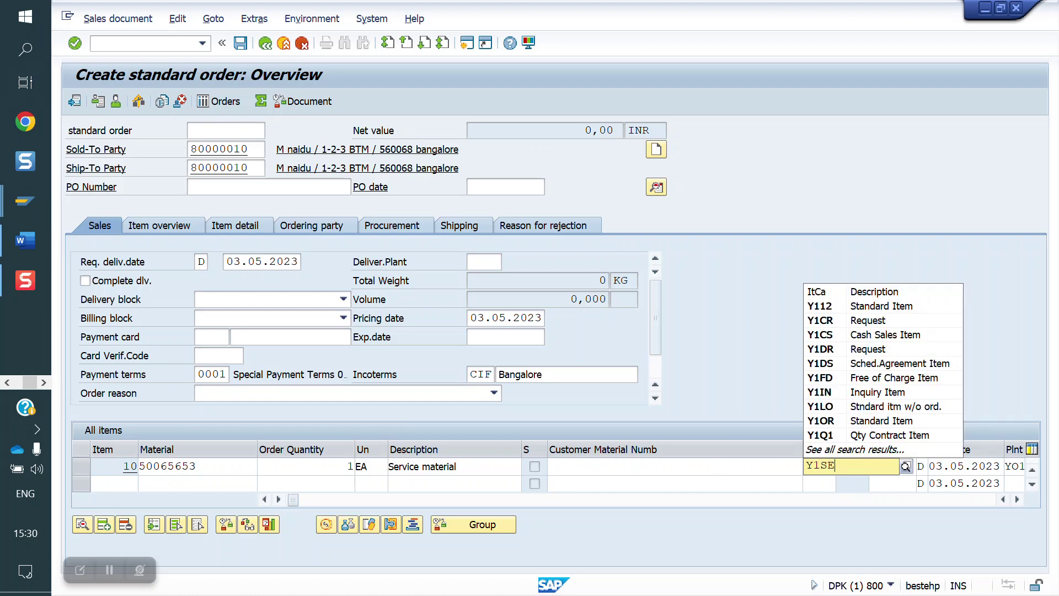
{"action": "key", "text": "Return"}
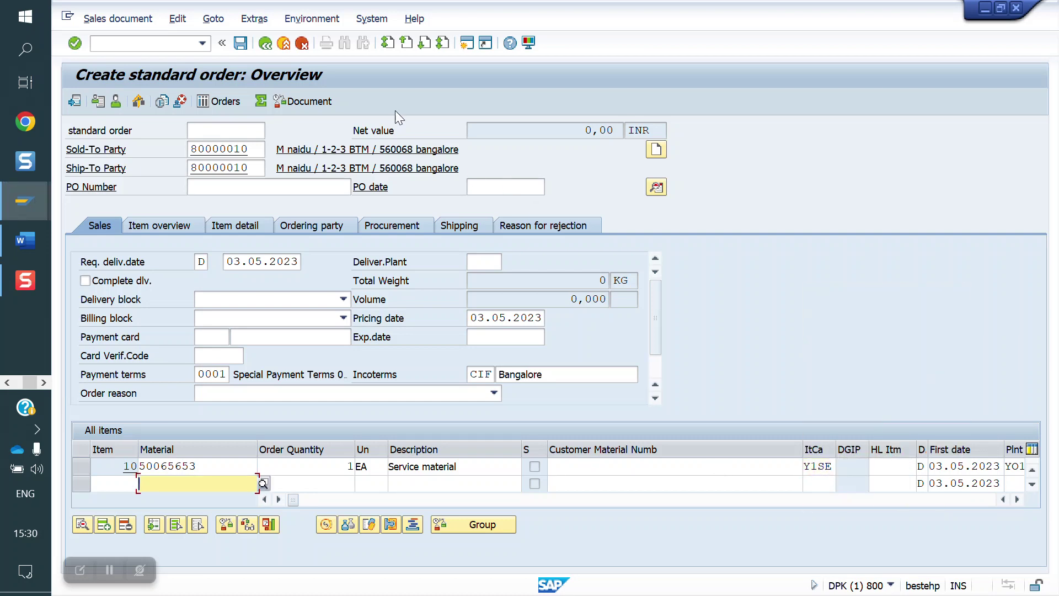
Step: Open transaction VOV4 in a new session and locate the item category assignment for Y1SE and DIEN
{"action": "left_click", "coordinate": [166, 47]}
{"action": "type", "text": "/OVOV4"}
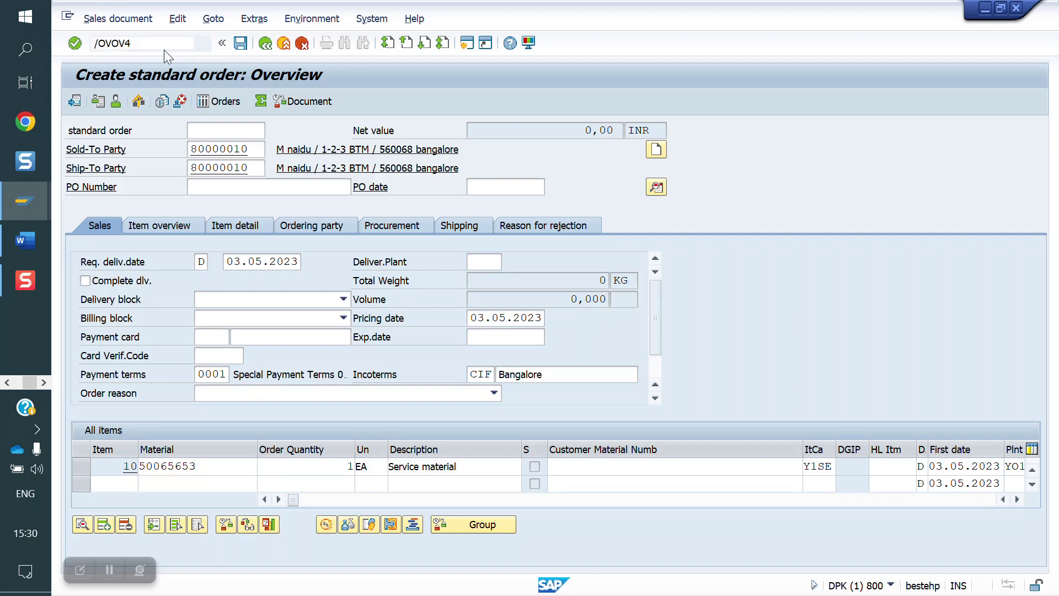
{"action": "key", "text": "Return"}
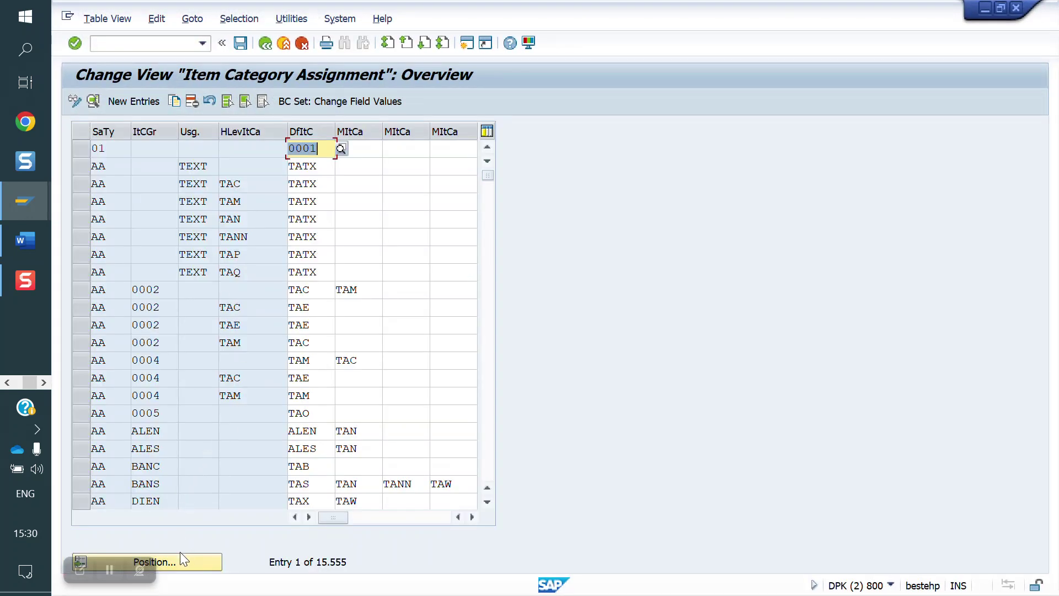
{"action": "left_click", "coordinate": [179, 553]}
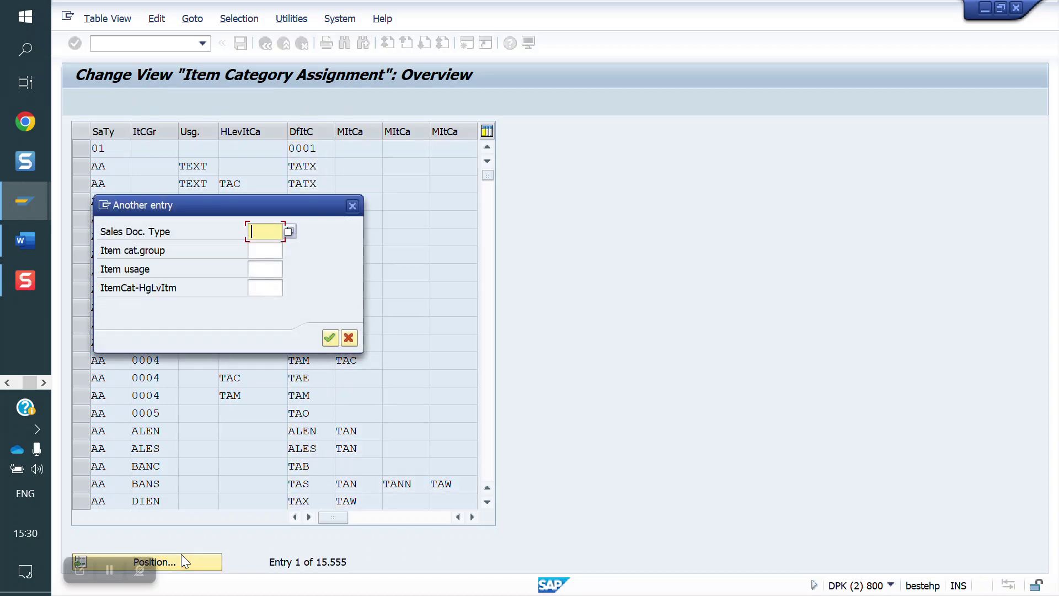
{"action": "type", "text": "ylse"}
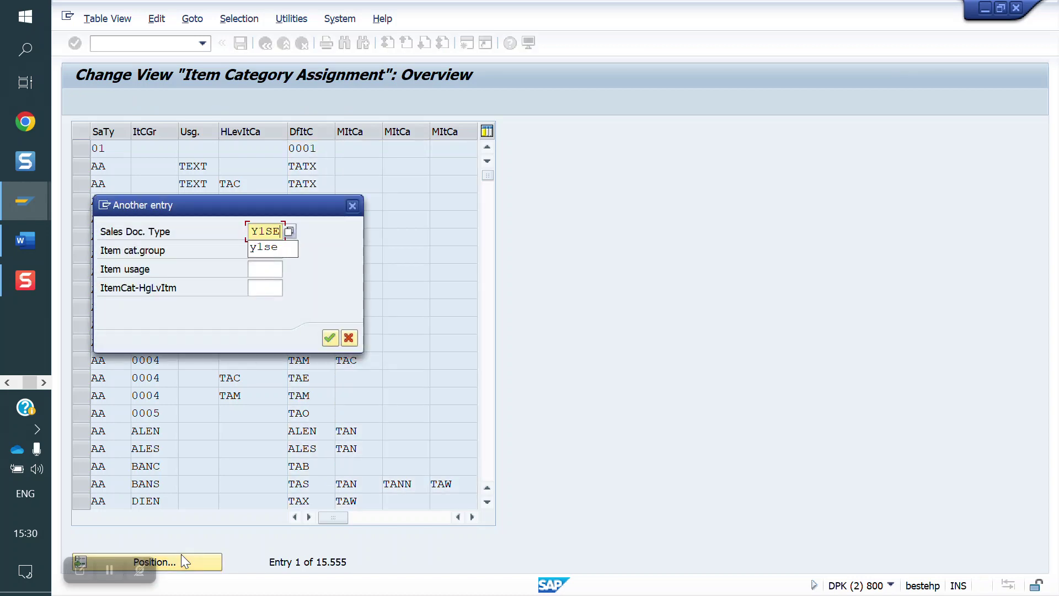
{"action": "key", "text": "Tab"}
{"action": "key", "text": "Down"}
{"action": "key", "text": "Down"}
{"action": "key", "text": "Down"}
{"action": "key", "text": "Down"}
{"action": "key", "text": "Down"}
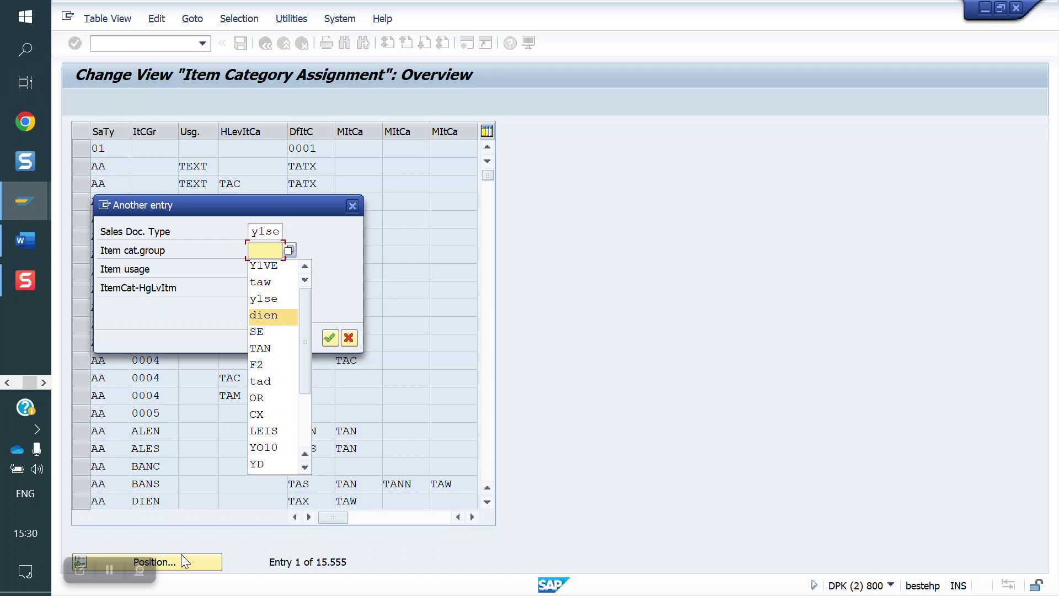
{"action": "key", "text": "Return"}
{"action": "key", "text": "Return"}
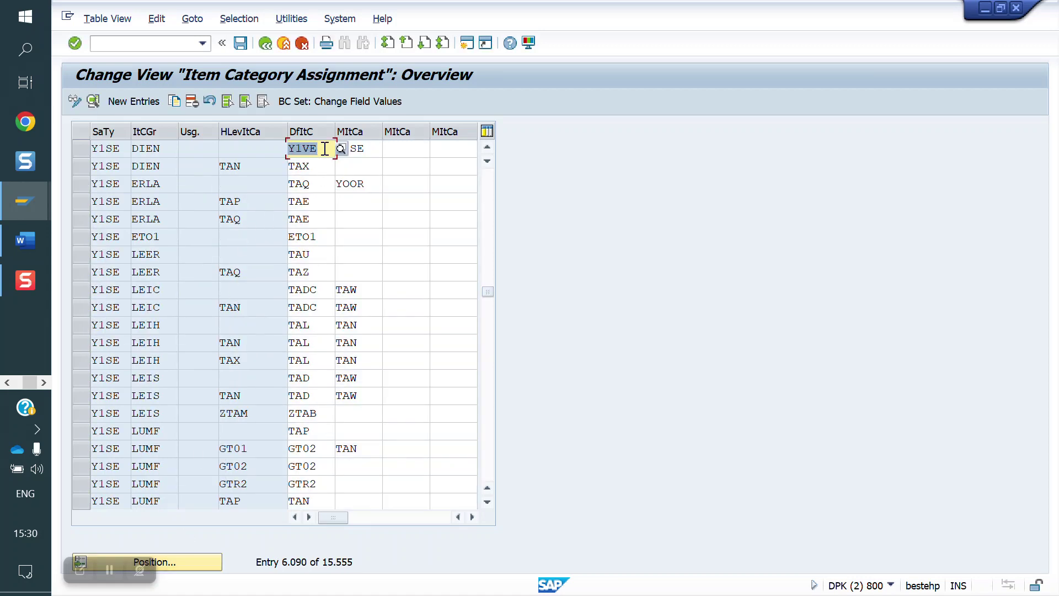
Step: Review the default and manual item categories assigned to sales document type Y1SE and item category group DIEN
{"action": "left_click", "coordinate": [338, 166]}
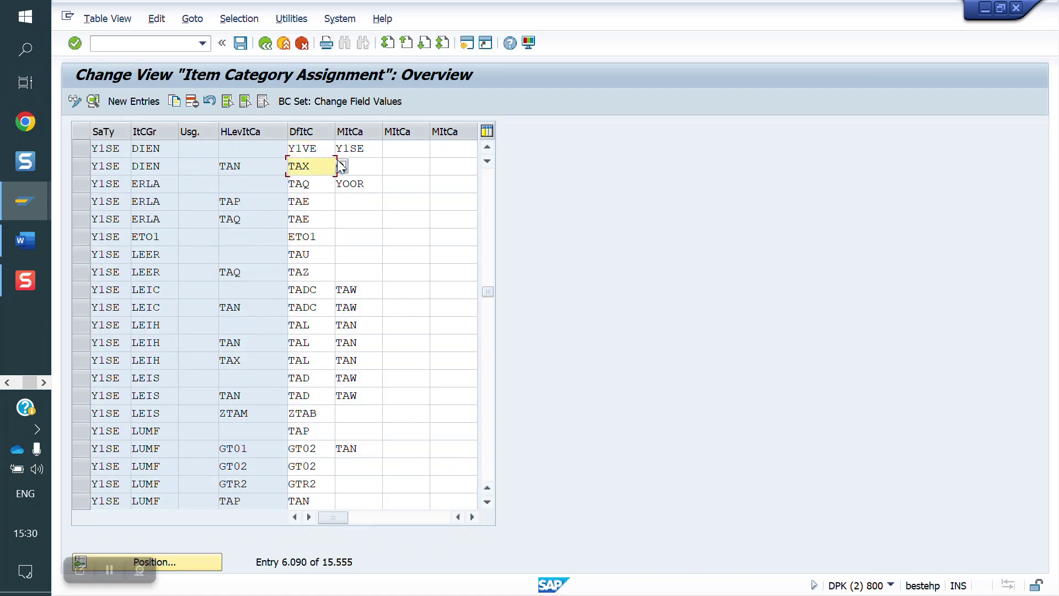
{"action": "left_click", "coordinate": [378, 147]}
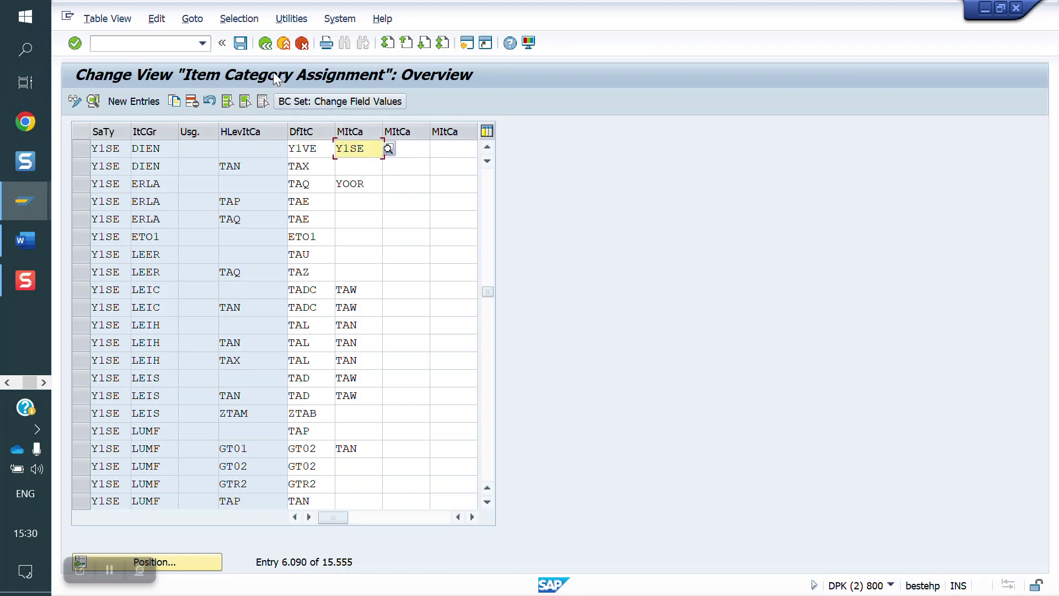
{"action": "left_click", "coordinate": [241, 43]}
{"action": "left_click", "coordinate": [146, 42]}
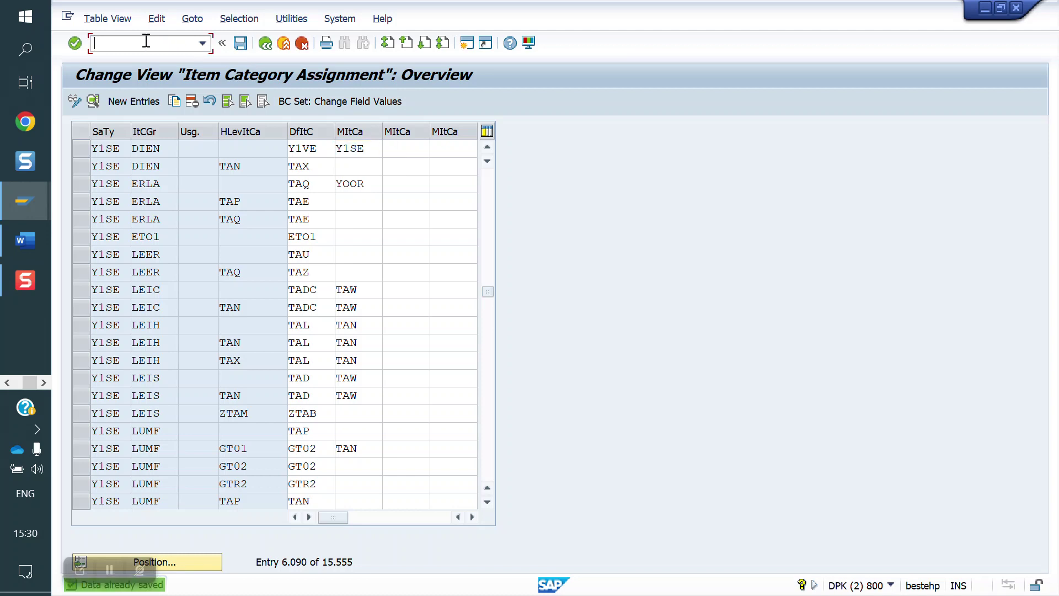
{"action": "type", "text": "/NVA0"}
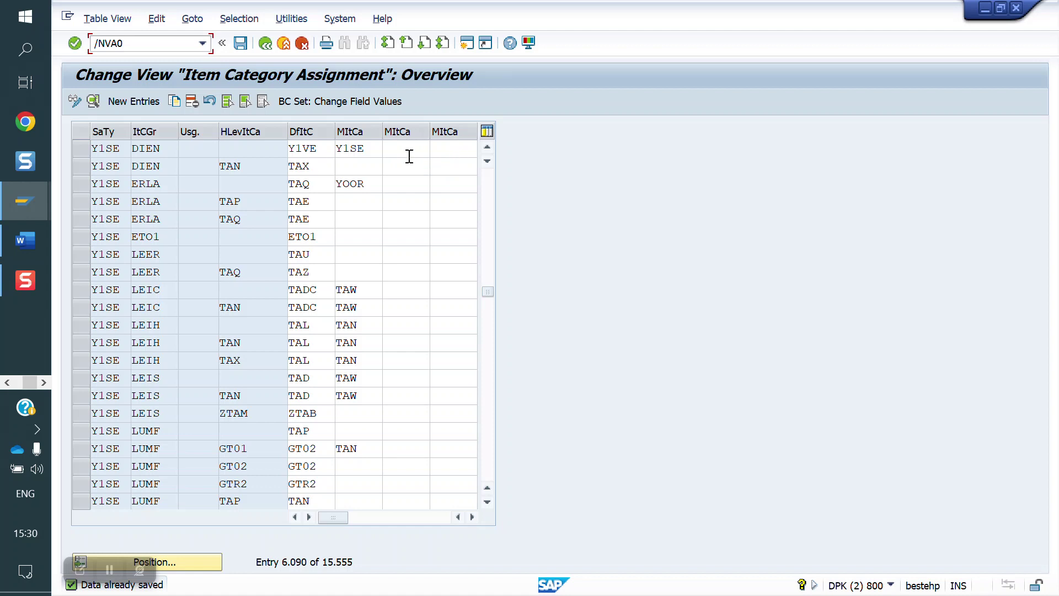
{"action": "left_click", "coordinate": [472, 516]}
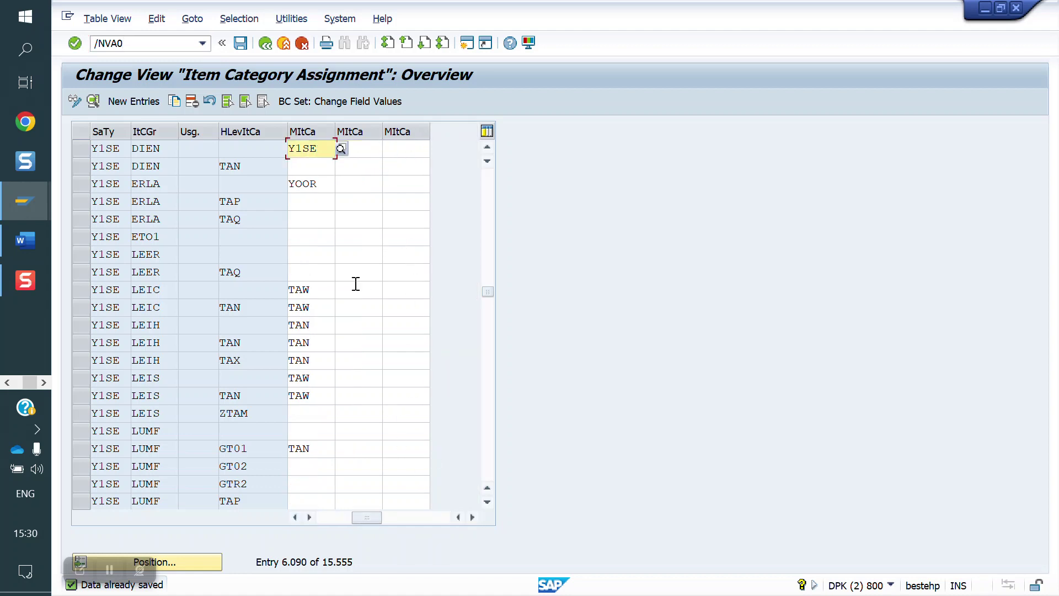
{"action": "left_click", "coordinate": [295, 517]}
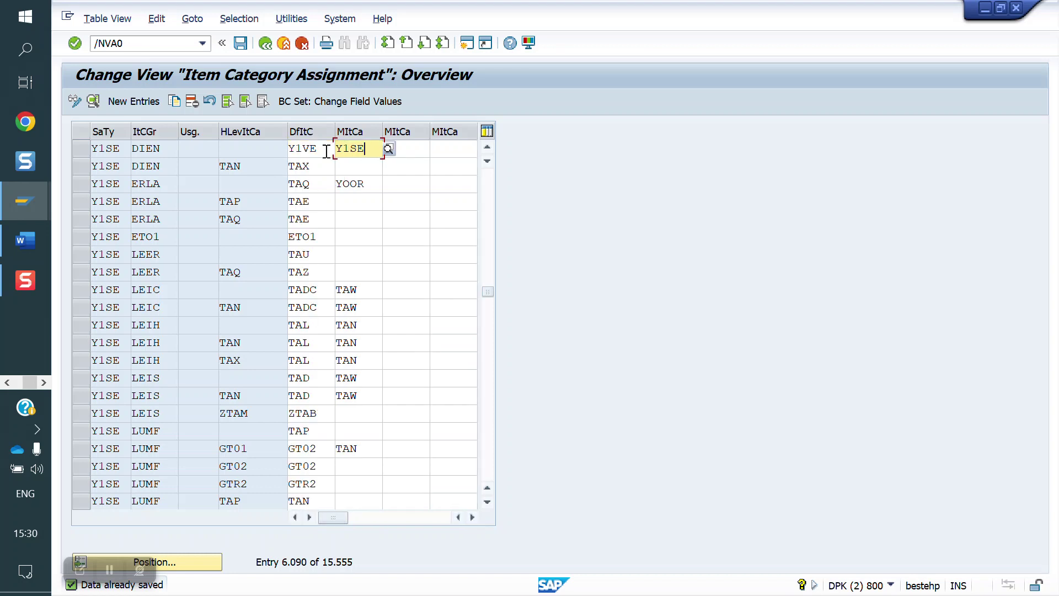
{"action": "left_click", "coordinate": [142, 46]}
{"action": "left_click", "coordinate": [142, 44]}
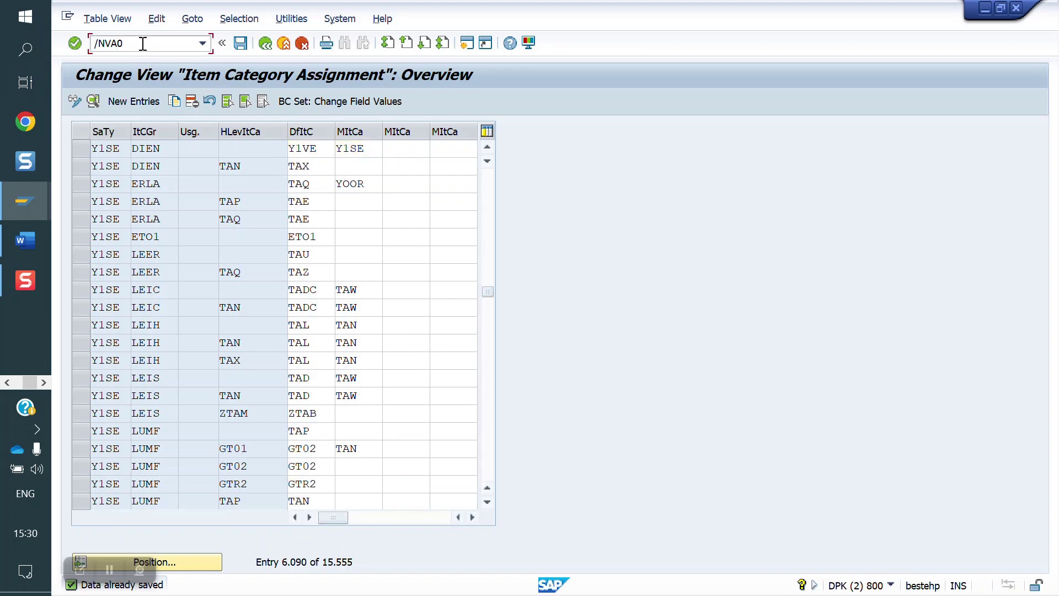
Step: Close the extra item category assignment session and return to the open standard order
{"action": "left_click", "coordinate": [21, 207]}
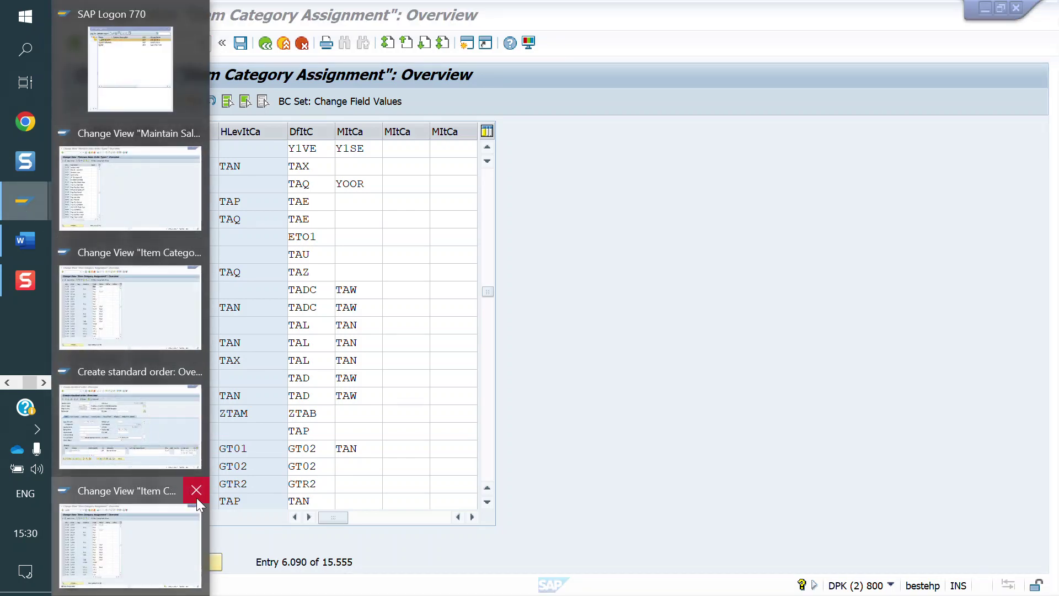
{"action": "left_click", "coordinate": [199, 490]}
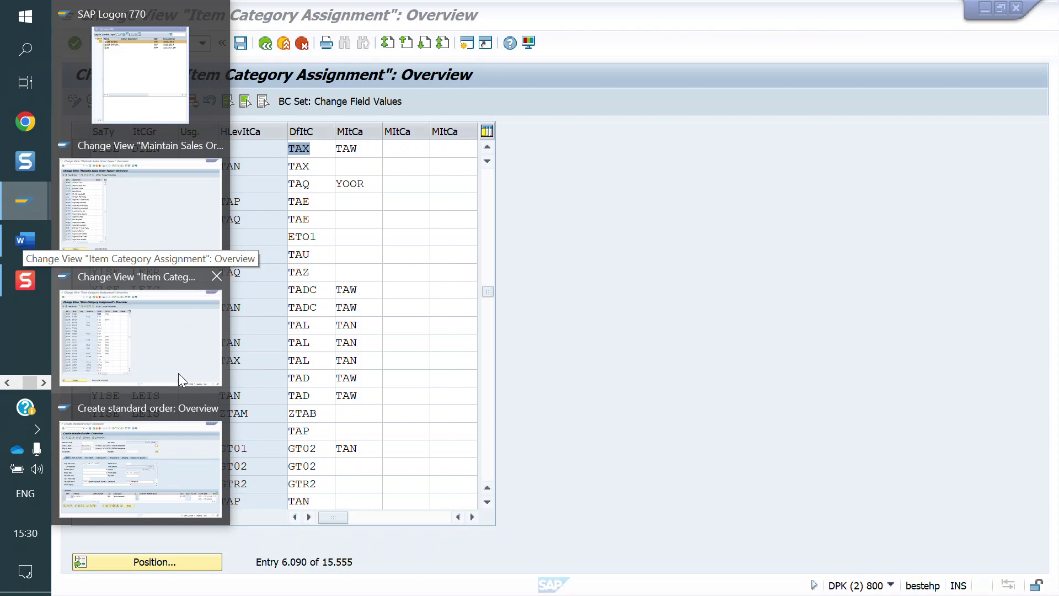
{"action": "left_click", "coordinate": [170, 426]}
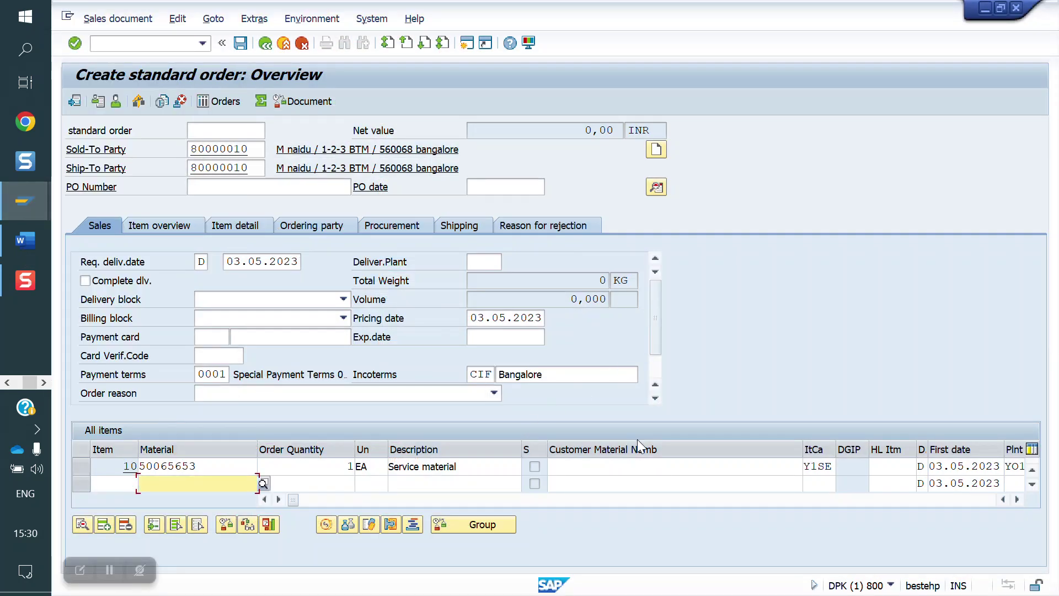
Step: Change the item category of order item 10 to Y1VE
{"action": "left_click", "coordinate": [832, 466]}
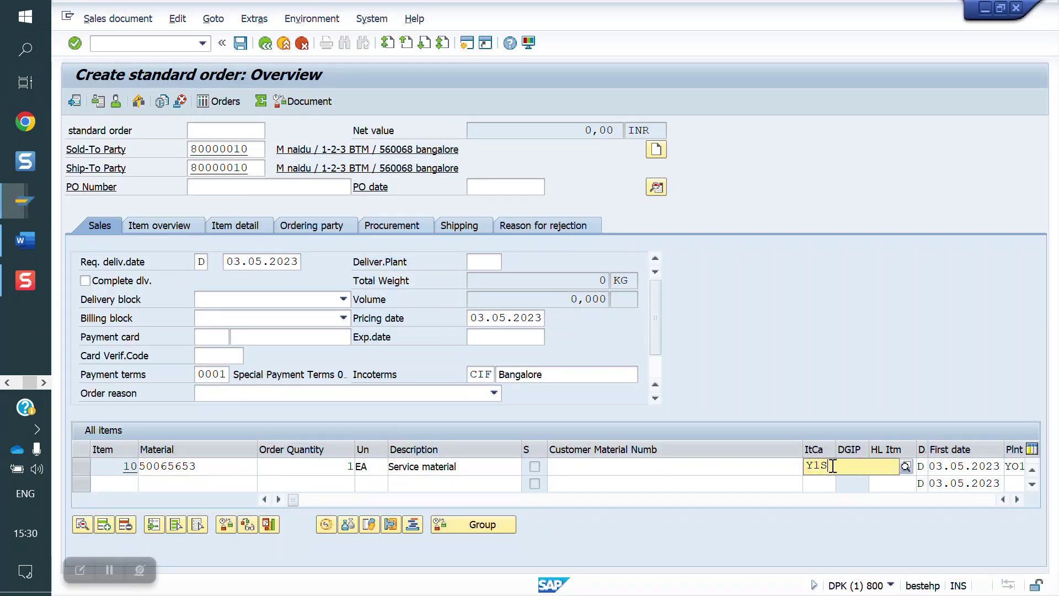
{"action": "key", "text": "BackSpace"}
{"action": "key", "text": "BackSpace"}
{"action": "type", "text": "VE"}
{"action": "key", "text": "Return"}
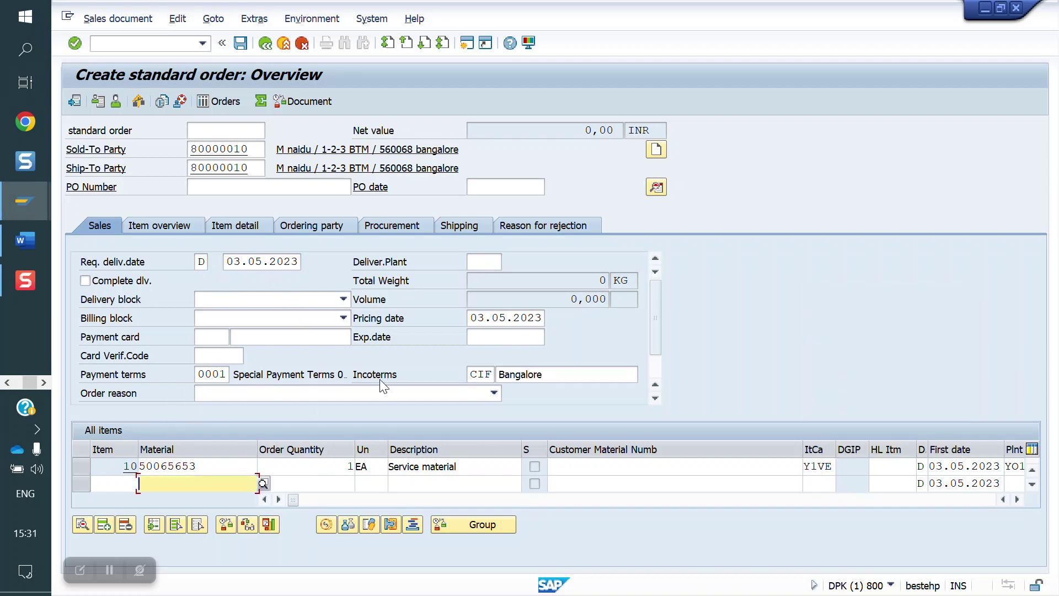
Step: Add base price condition ZYOB with an amount of 10.000,00 INR to the pricing of order item 10
{"action": "left_click", "coordinate": [224, 470]}
{"action": "double_click", "coordinate": [224, 472]}
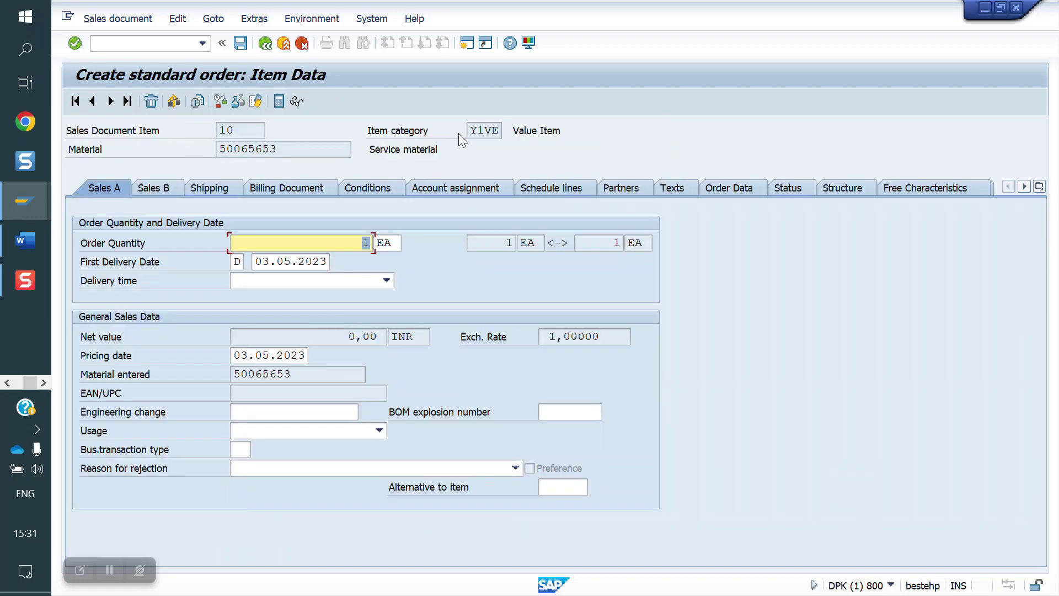
{"action": "left_click", "coordinate": [395, 187]}
{"action": "type", "text": "zyob"}
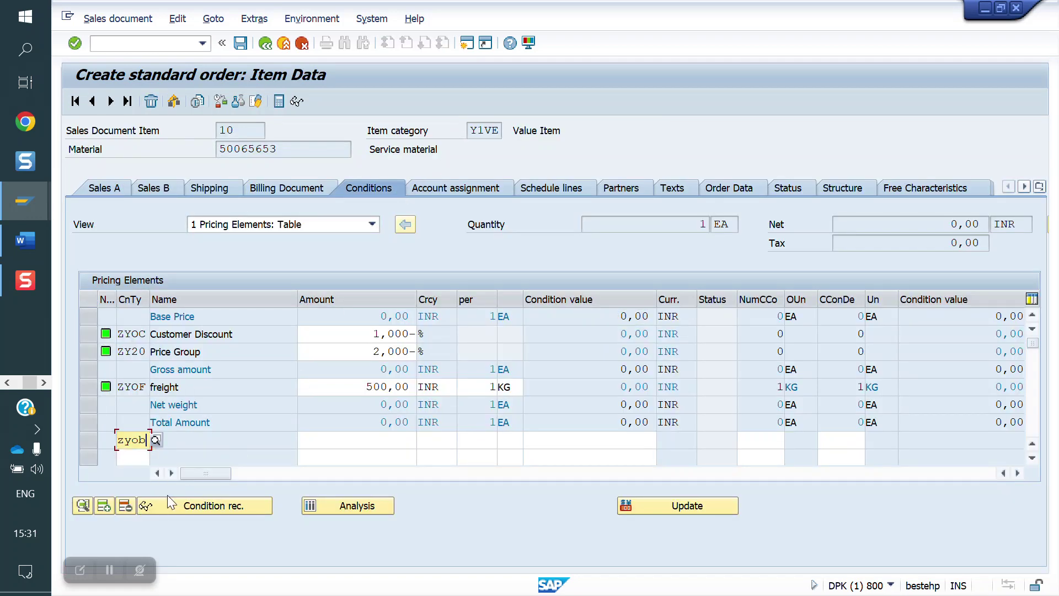
{"action": "key", "text": "Tab"}
{"action": "key", "text": "Down"}
{"action": "key", "text": "Return"}
{"action": "key", "text": "Return"}
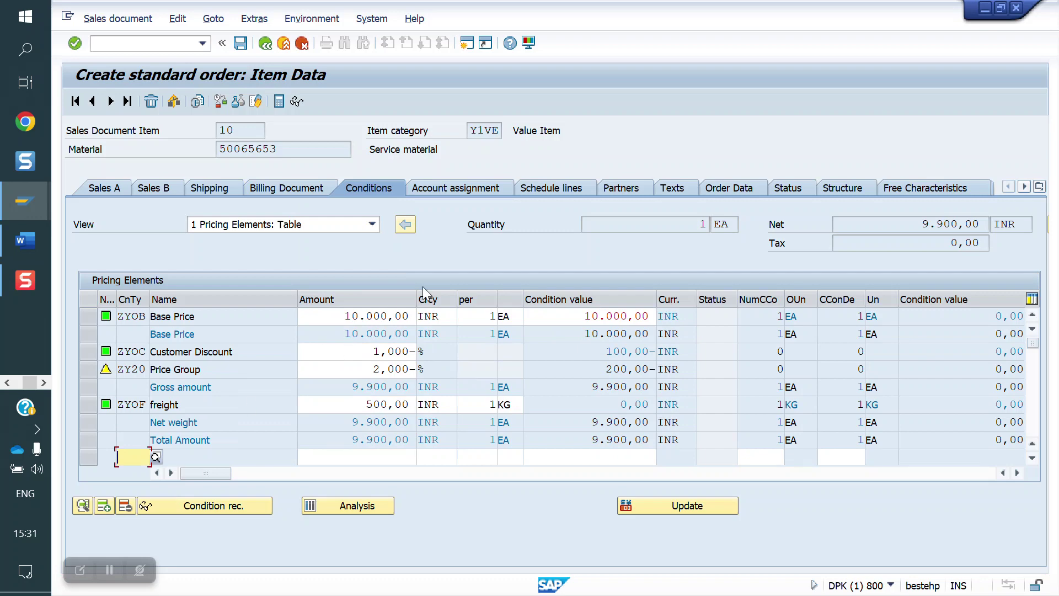
Step: Check the schedule line category of order item 10 and save the standard order
{"action": "left_click", "coordinate": [556, 193]}
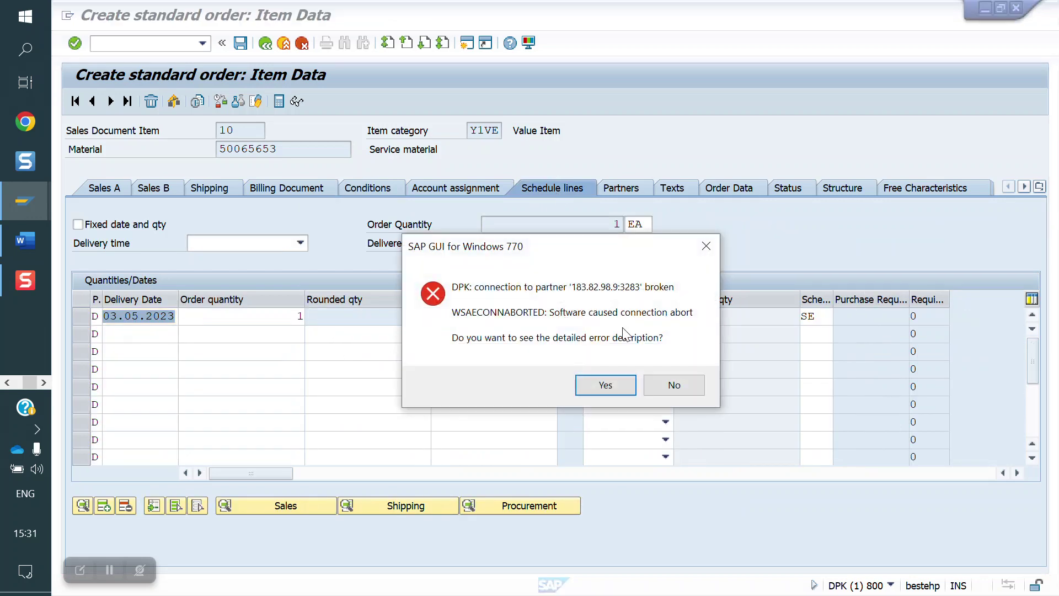
{"action": "left_click", "coordinate": [672, 381]}
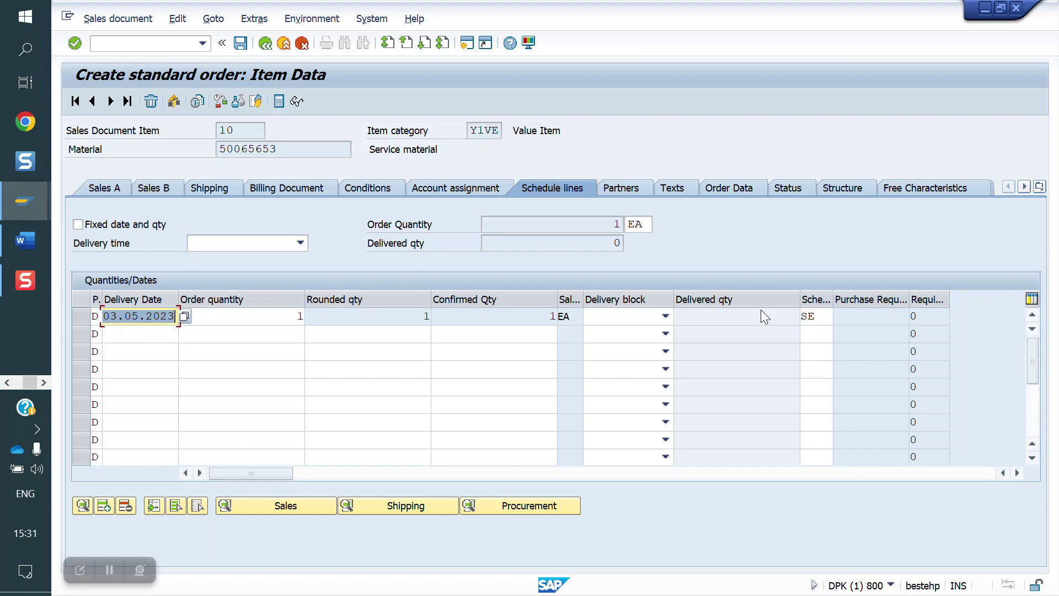
{"action": "left_click", "coordinate": [269, 43]}
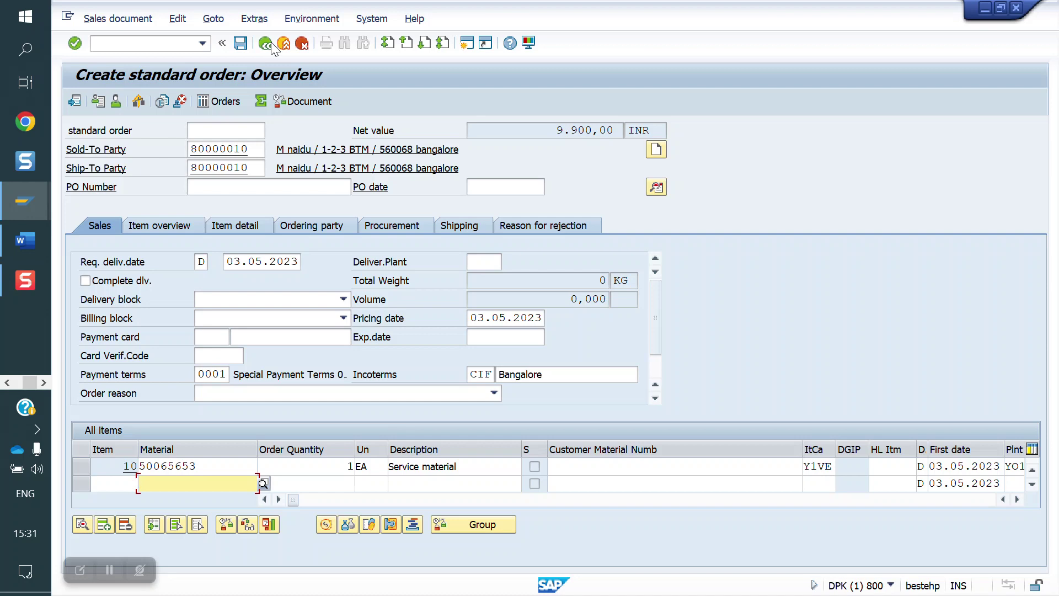
{"action": "left_click", "coordinate": [241, 44]}
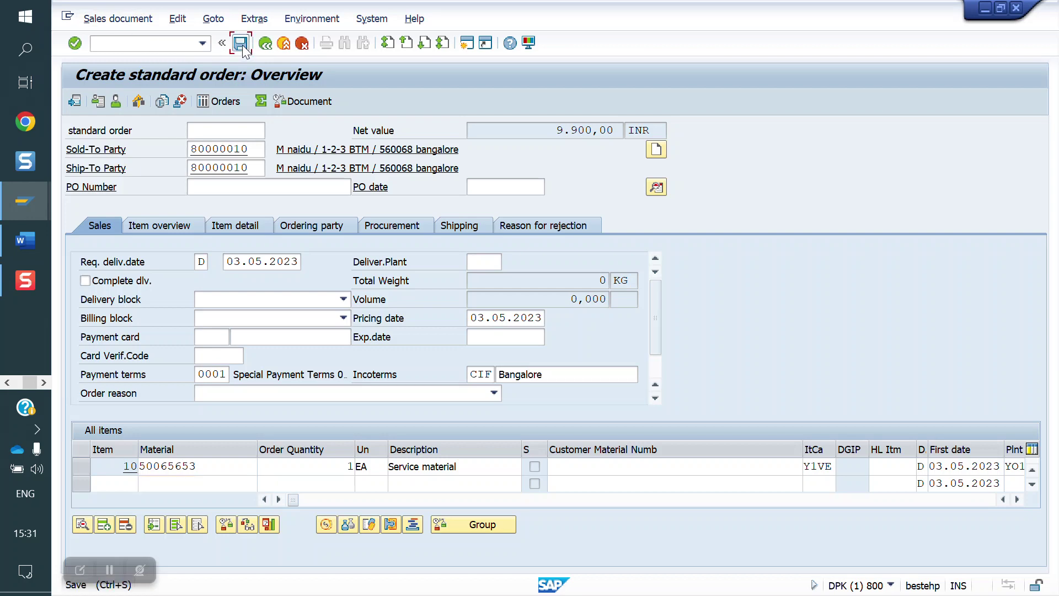
{"action": "left_click", "coordinate": [153, 41]}
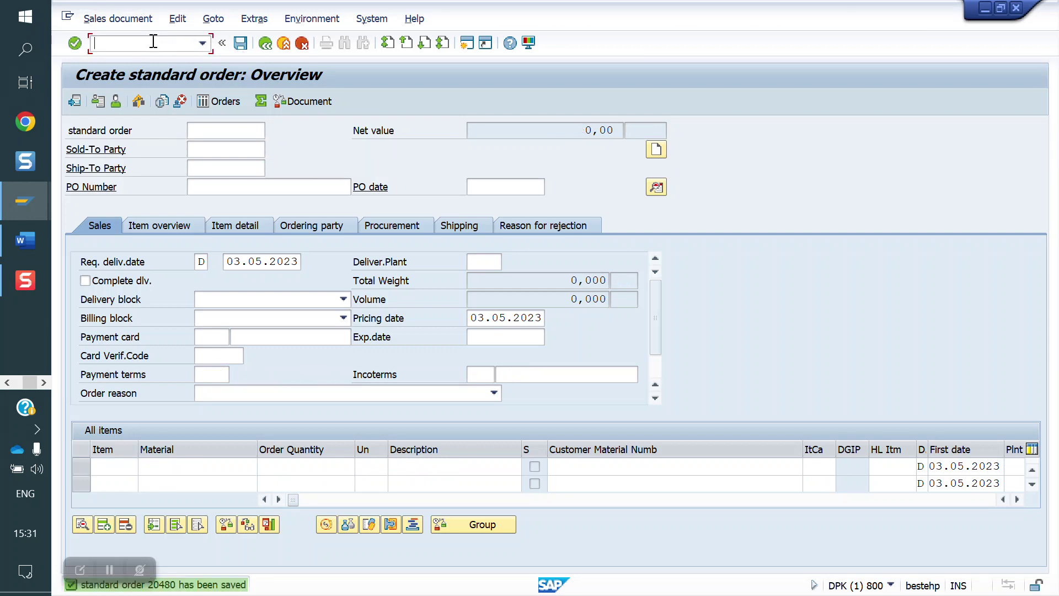
{"action": "type", "text": "/NVF01"}
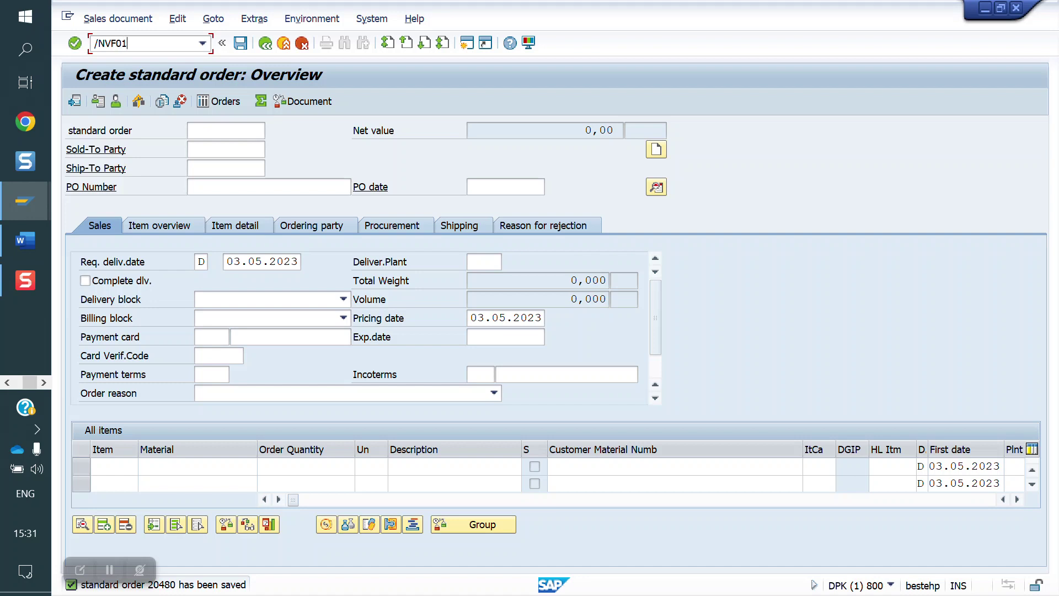
{"action": "key", "text": "Return"}
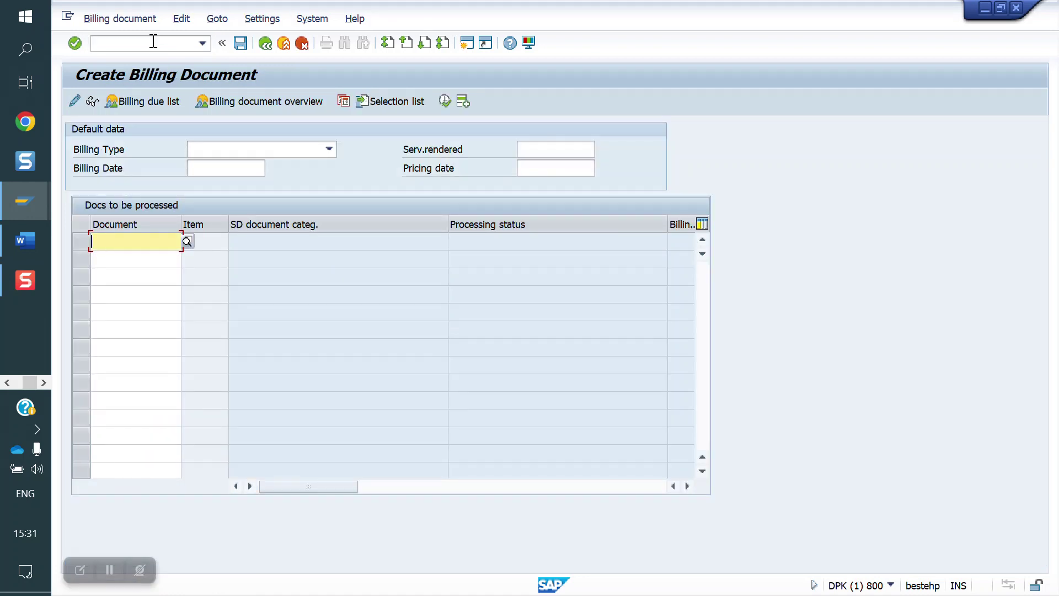
Step: Try to create an outbound delivery for the saved order in transaction VL01N with shipping point YO10
{"action": "left_click", "coordinate": [153, 41]}
{"action": "type", "text": "/NVL"}
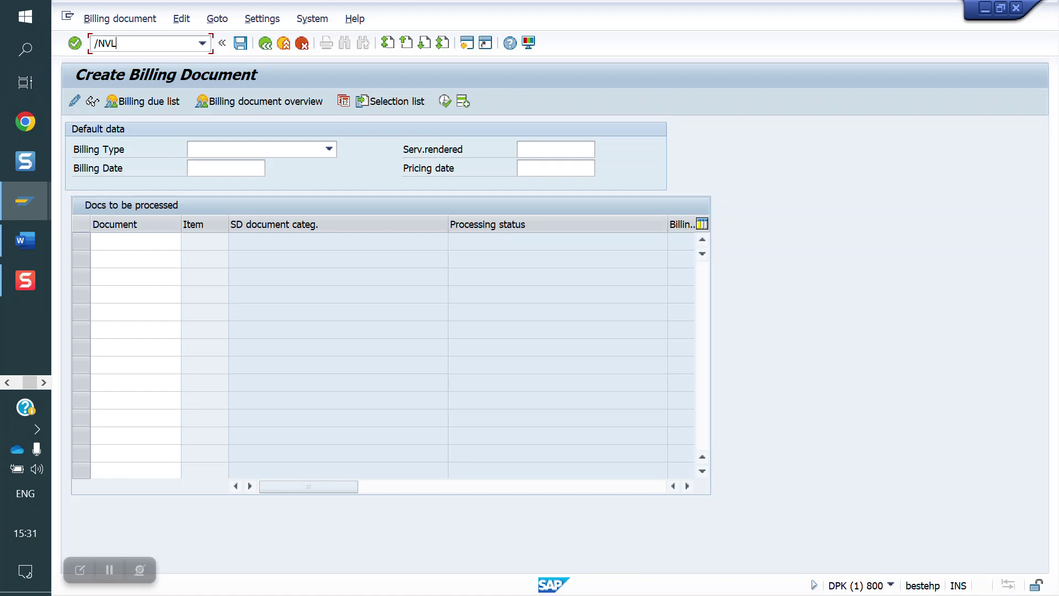
{"action": "type", "text": "01N"}
{"action": "key", "text": "Return"}
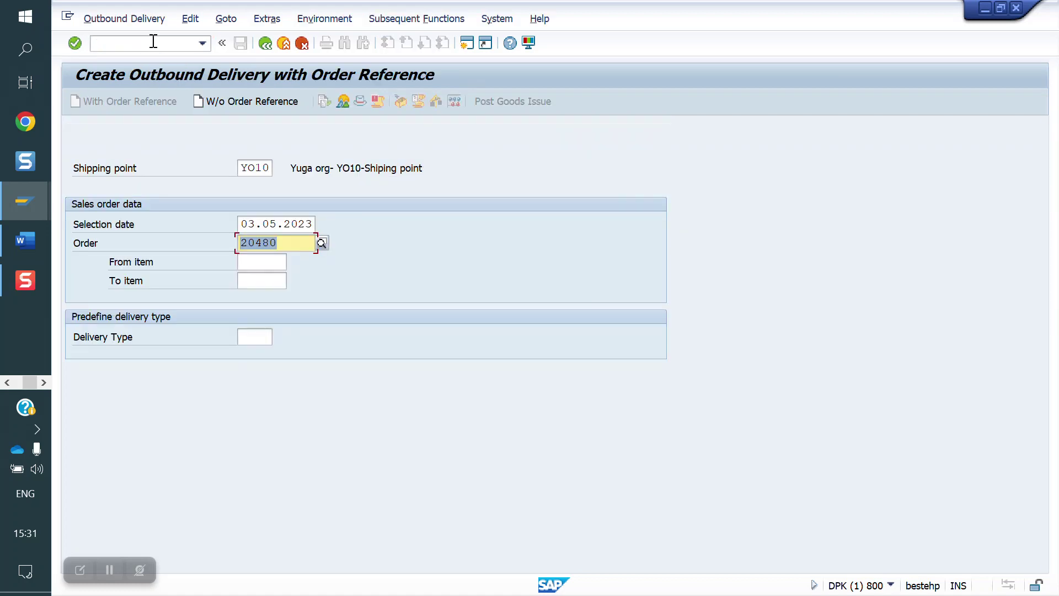
{"action": "key", "text": "Return"}
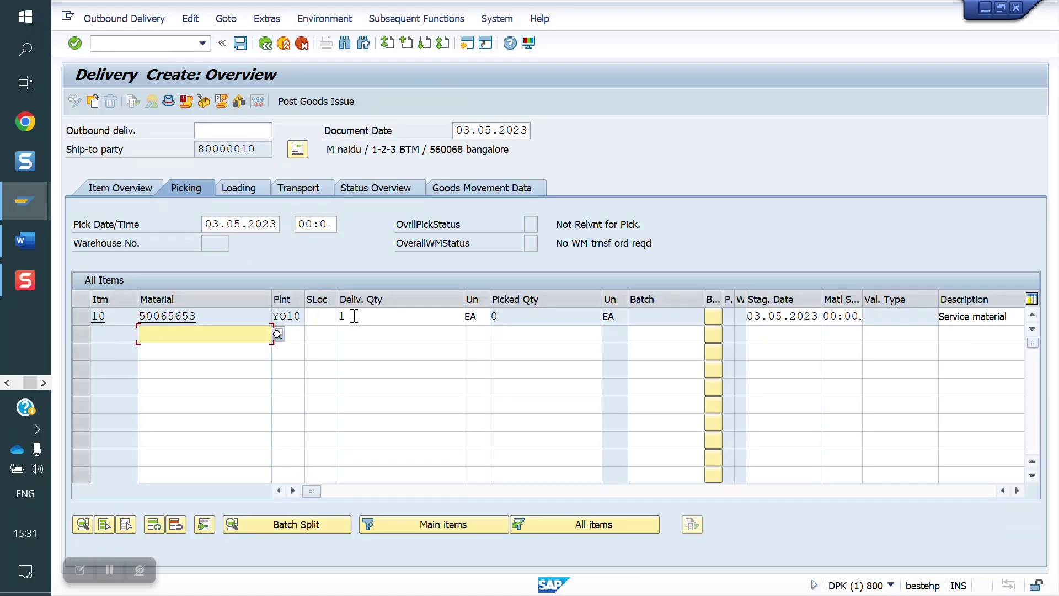
{"action": "left_click", "coordinate": [330, 316]}
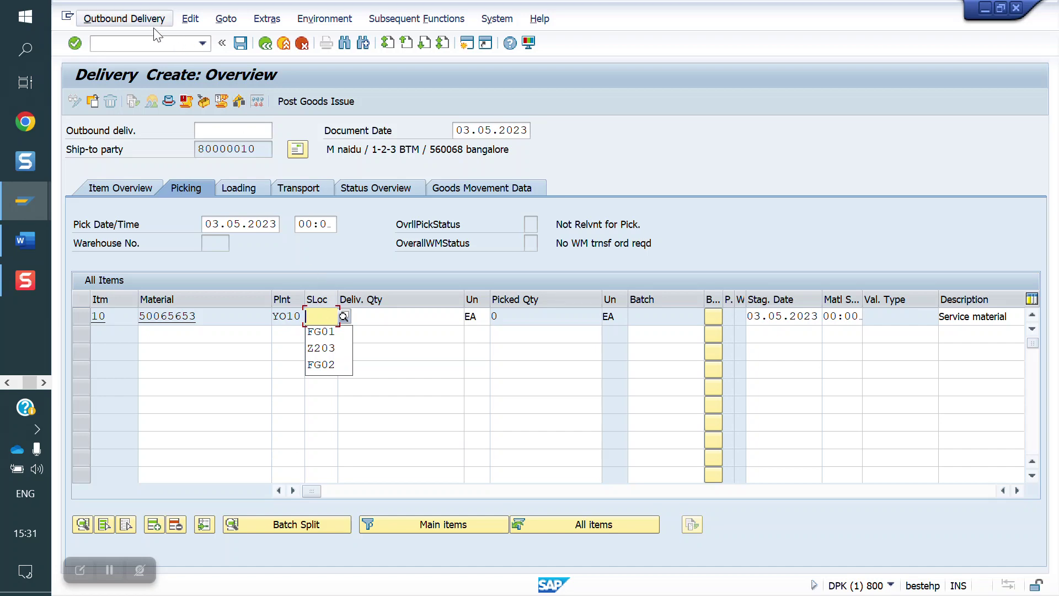
Step: Open the saved order in transaction VA02 and display the details of item 10
{"action": "left_click", "coordinate": [134, 43]}
{"action": "type", "text": "/NV"}
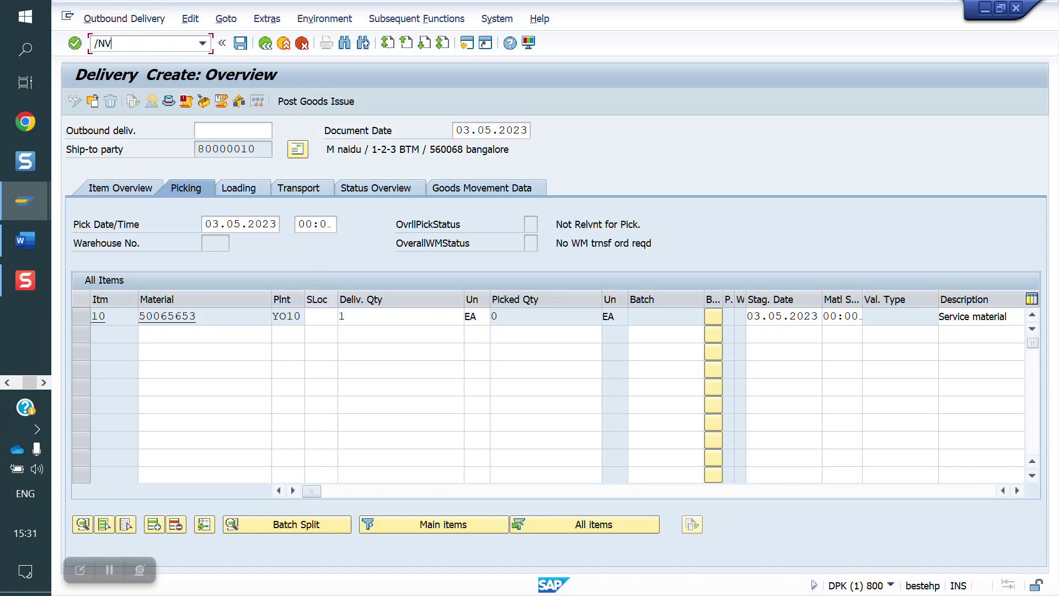
{"action": "type", "text": "A02"}
{"action": "key", "text": "Return"}
{"action": "key", "text": "Return"}
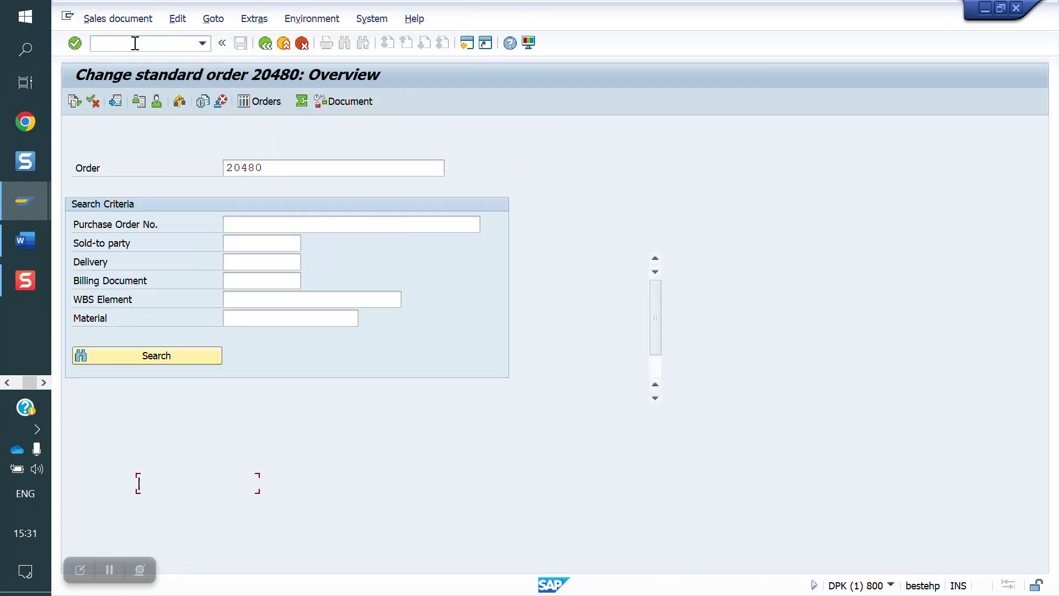
{"action": "double_click", "coordinate": [197, 466]}
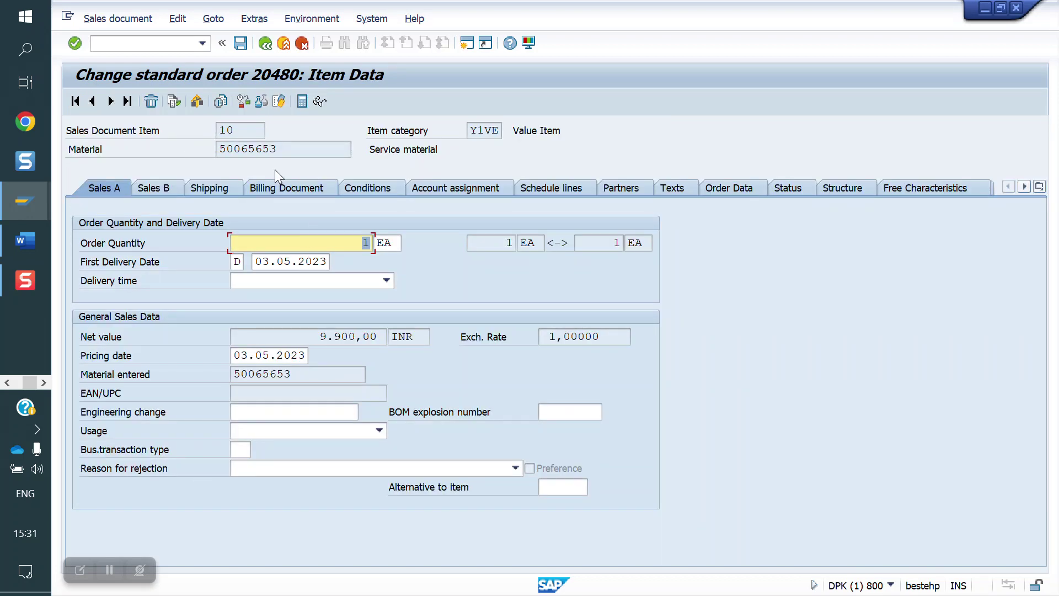
Step: Set item 10's shipping point to YO10 and storage location to FG01, and save the order
{"action": "left_click", "coordinate": [209, 183]}
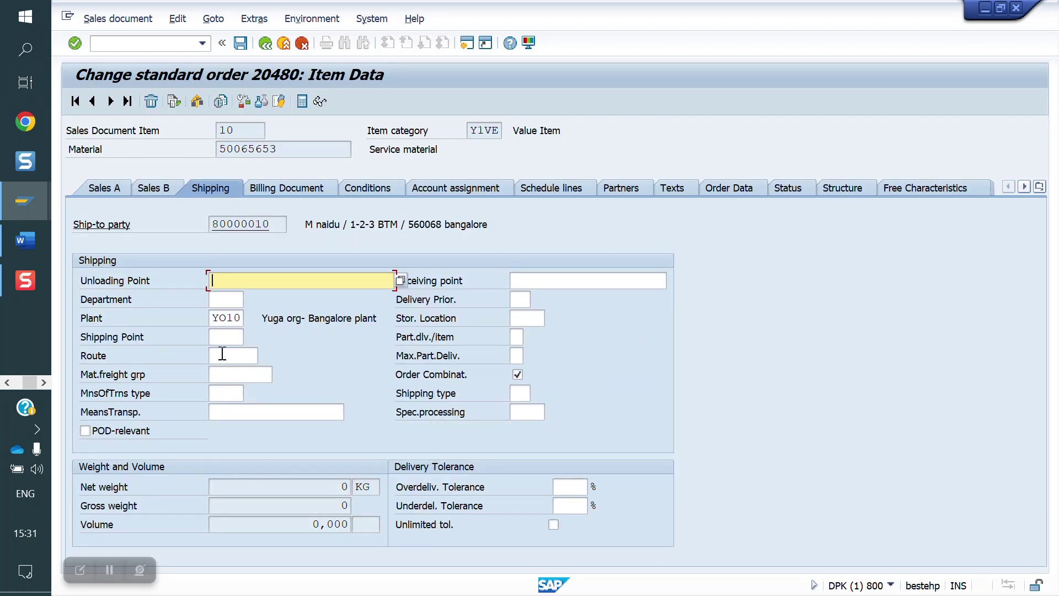
{"action": "left_click", "coordinate": [232, 337]}
{"action": "type", "text": "YO10"}
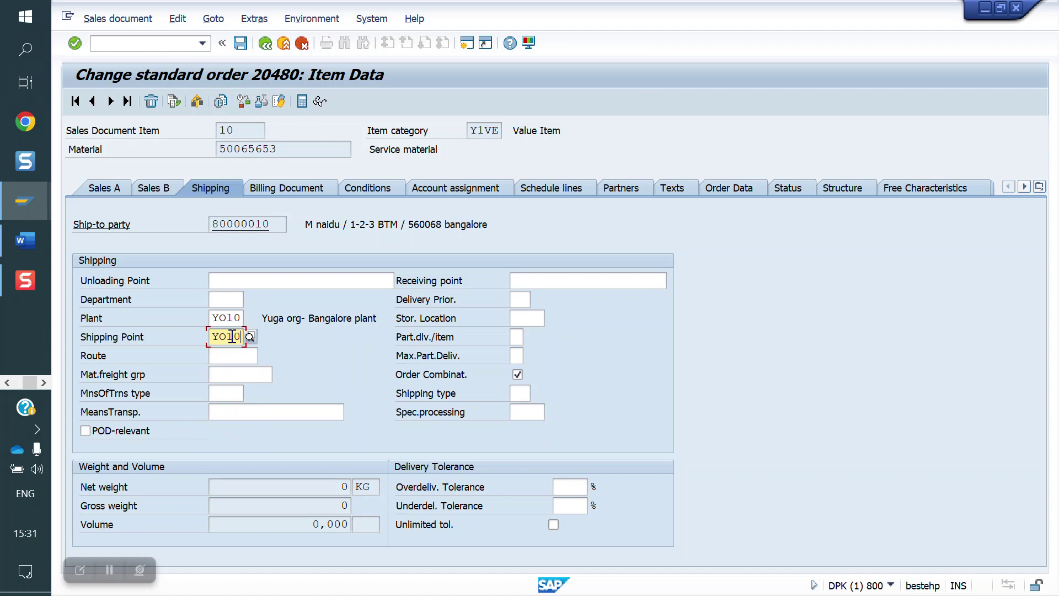
{"action": "left_click", "coordinate": [536, 320]}
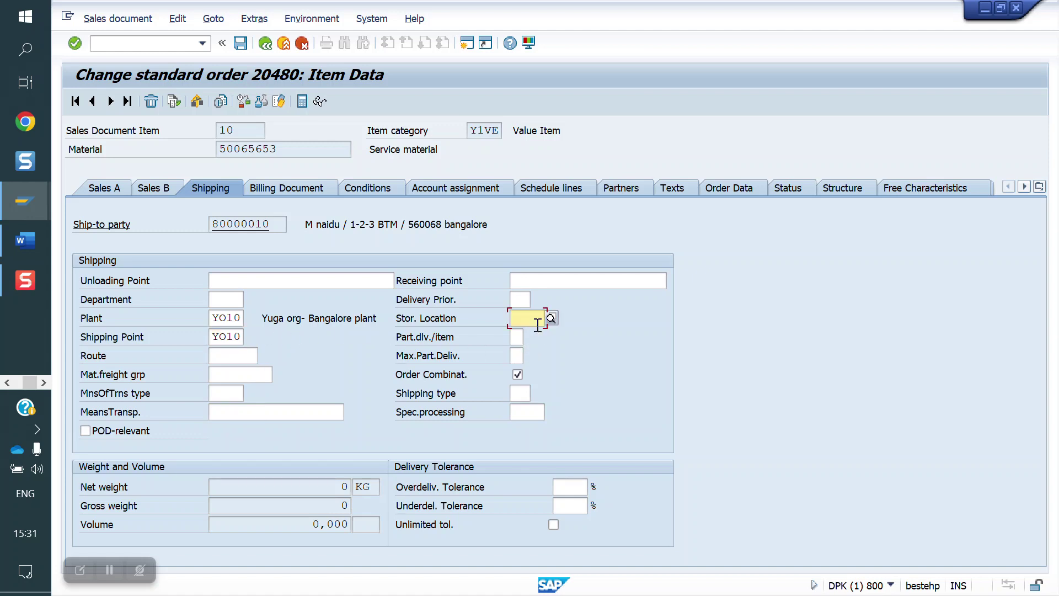
{"action": "type", "text": "FG01"}
{"action": "key", "text": "Return"}
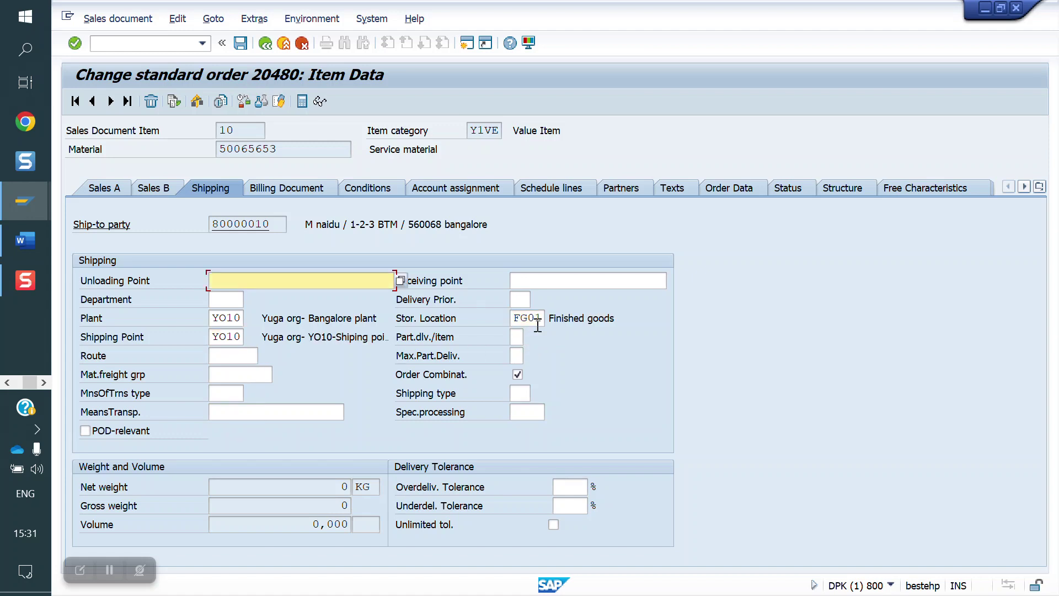
{"action": "left_click", "coordinate": [243, 44]}
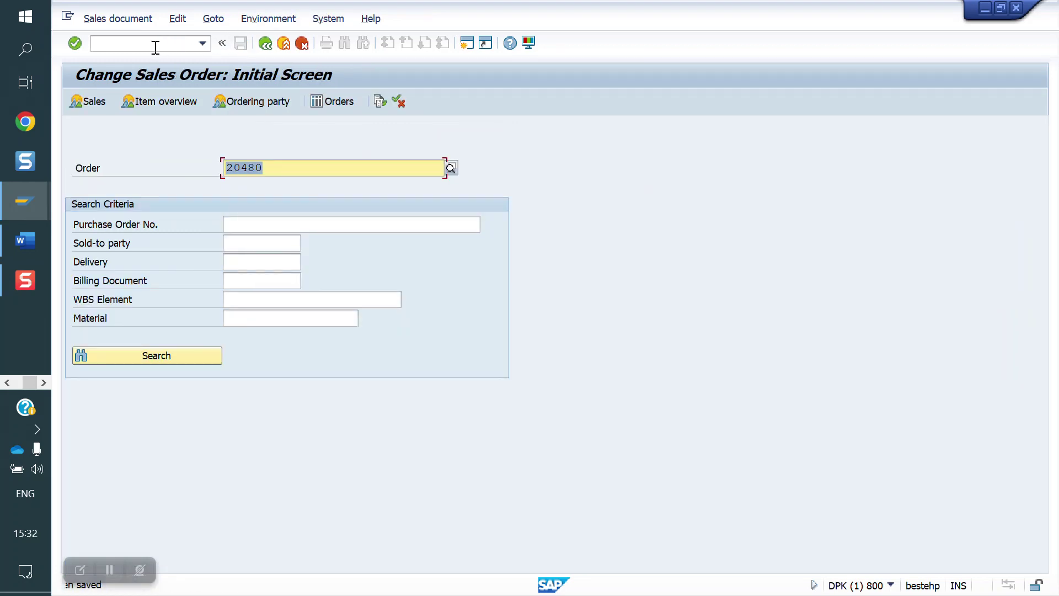
Step: Create an outbound delivery for the order in transaction VL01N and post its goods issue
{"action": "left_click", "coordinate": [150, 44]}
{"action": "type", "text": "/"}
{"action": "type", "text": "A01"}
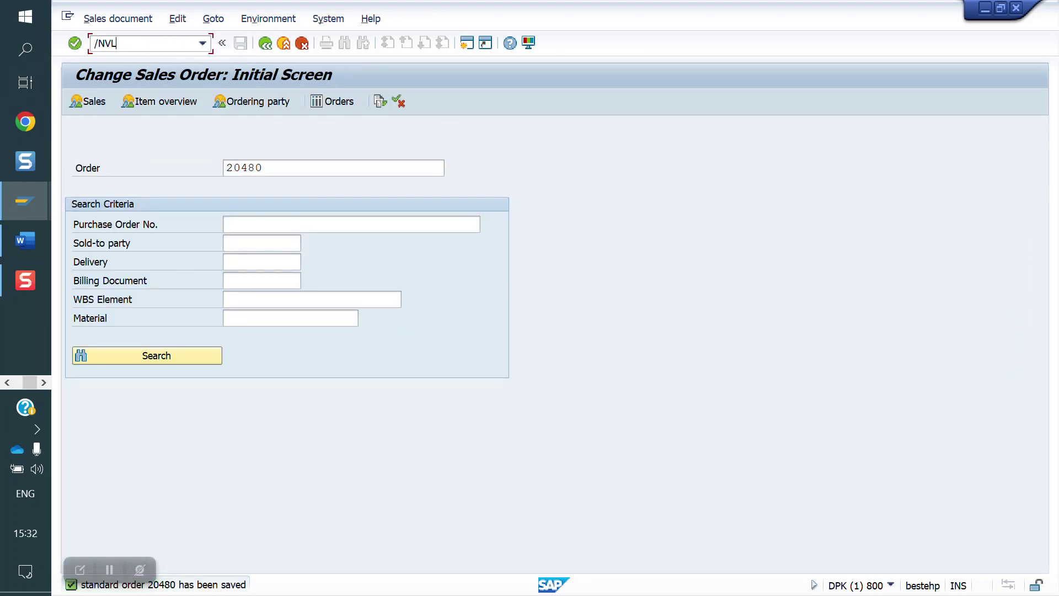
{"action": "key", "text": "Return"}
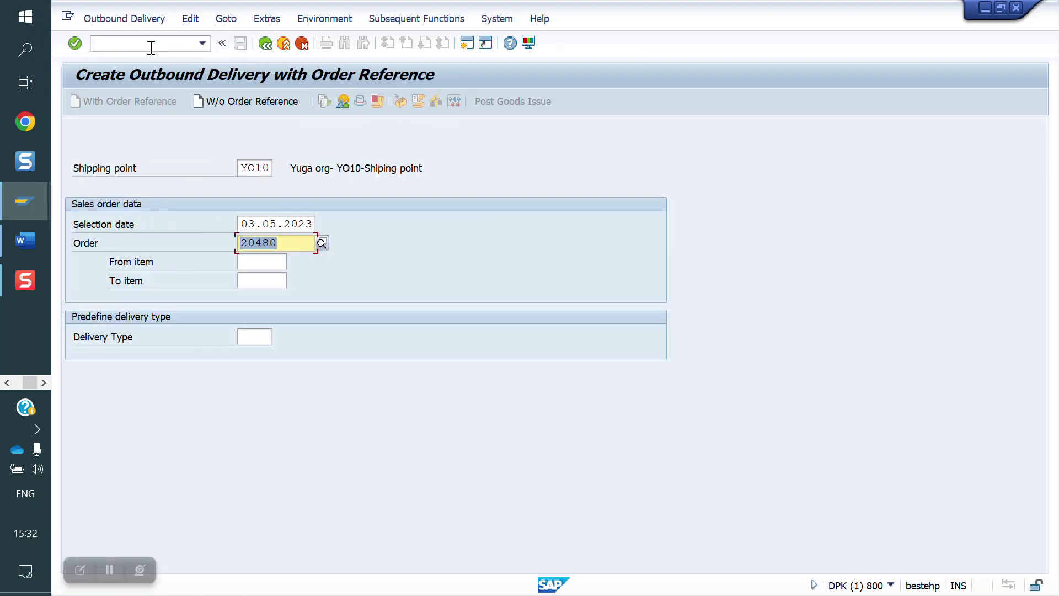
{"action": "key", "text": "Return"}
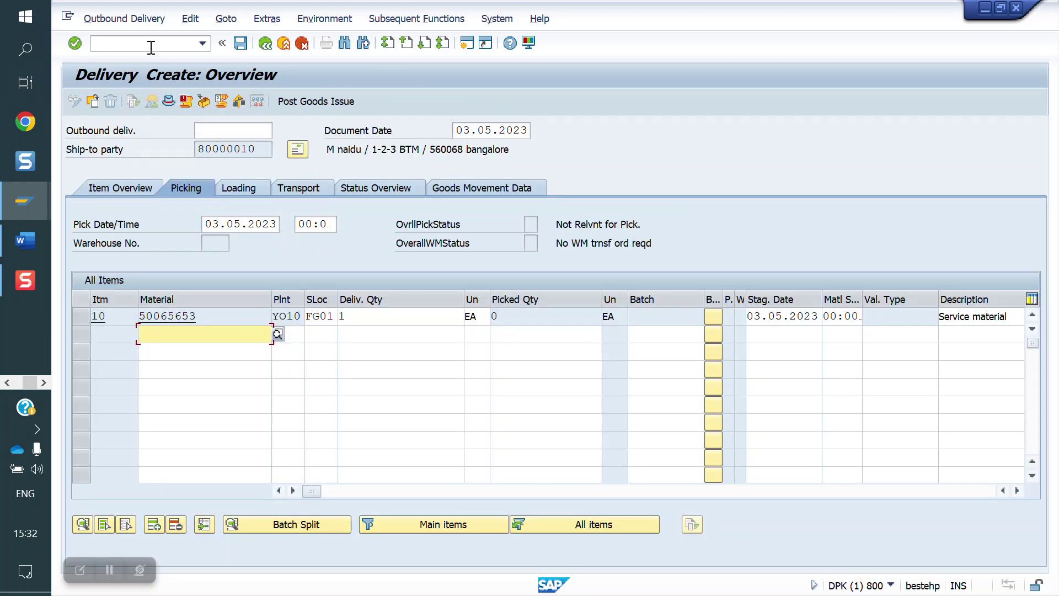
{"action": "left_click", "coordinate": [327, 101]}
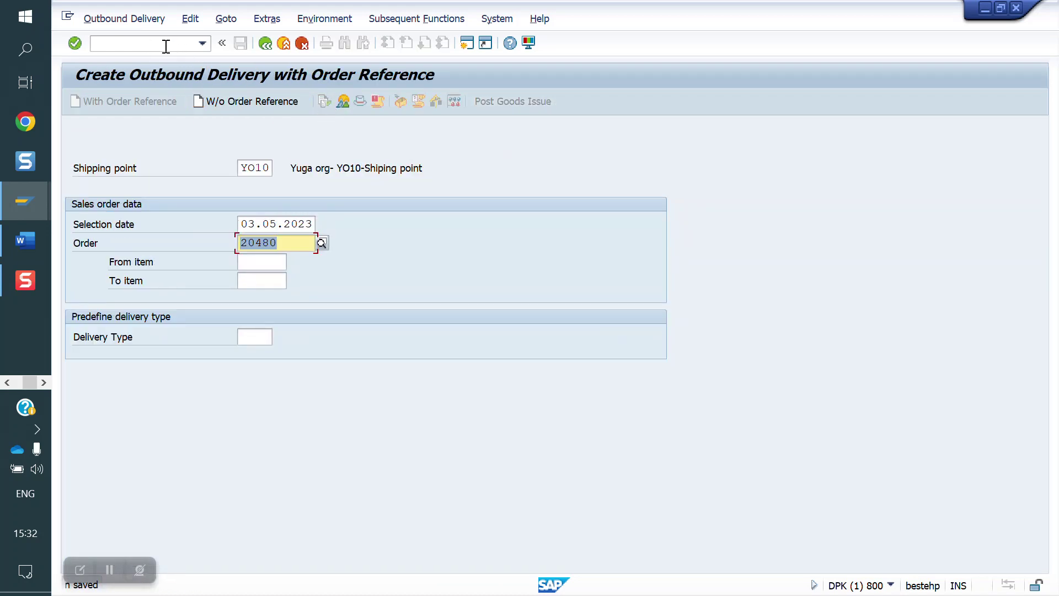
Step: Open the transaction for creating a billing document
{"action": "left_click", "coordinate": [149, 43]}
{"action": "type", "text": "/NVF"}
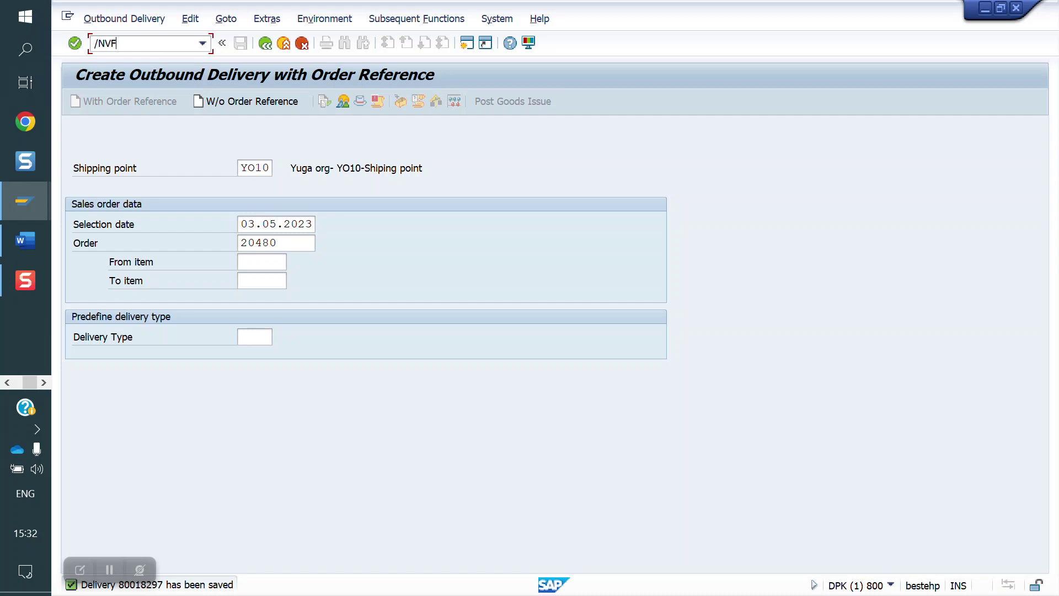
Step: Create the invoice for the saved delivery in transaction VF01 and save it
{"action": "type", "text": "01"}
{"action": "key", "text": "Return"}
{"action": "key", "text": "Return"}
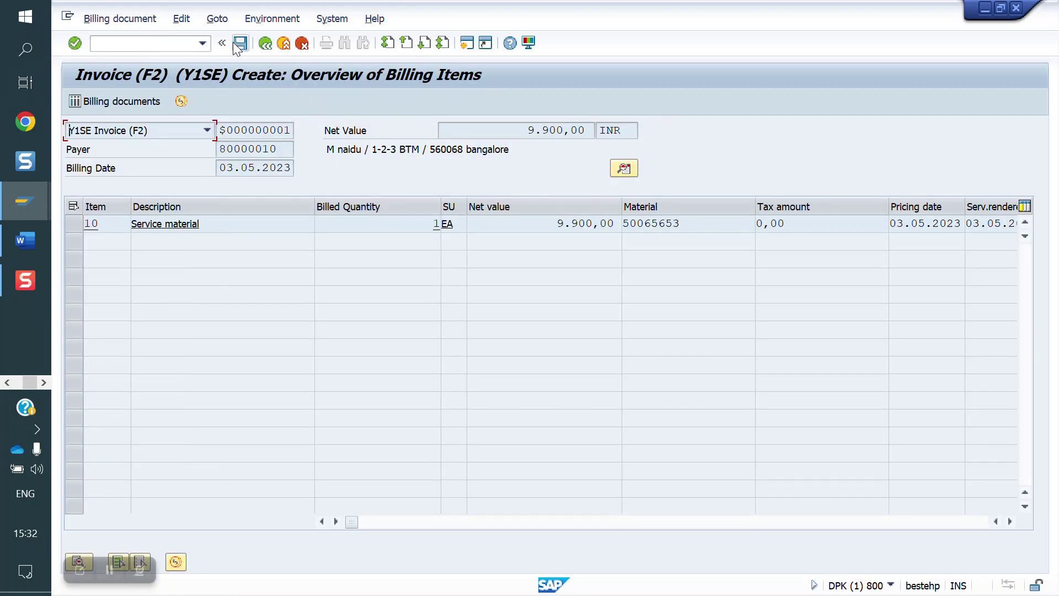
{"action": "left_click", "coordinate": [240, 43]}
Step: Open the details of schedule line category SE in transaction VOV6
{"action": "left_click", "coordinate": [160, 45]}
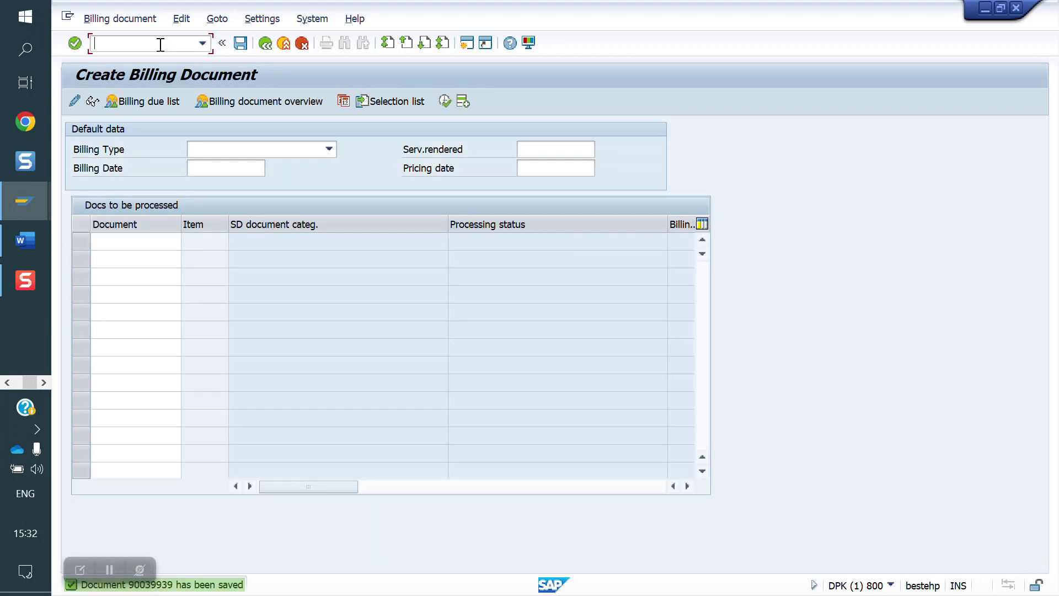
{"action": "type", "text": "/NV"}
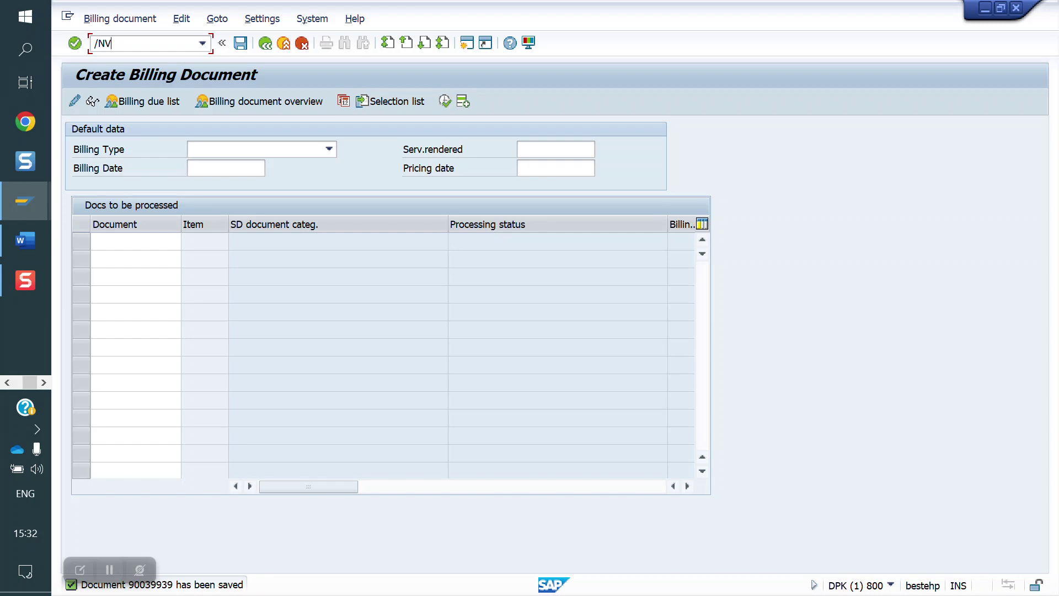
{"action": "type", "text": "OV6"}
{"action": "key", "text": "Return"}
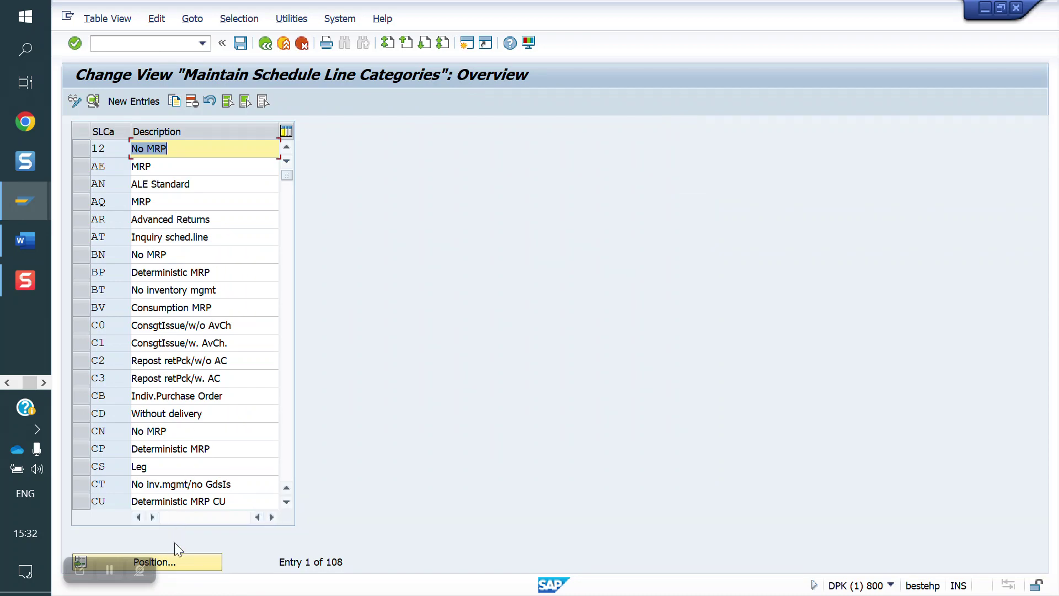
{"action": "left_click", "coordinate": [184, 563]}
{"action": "type", "text": "SE"}
{"action": "key", "text": "Return"}
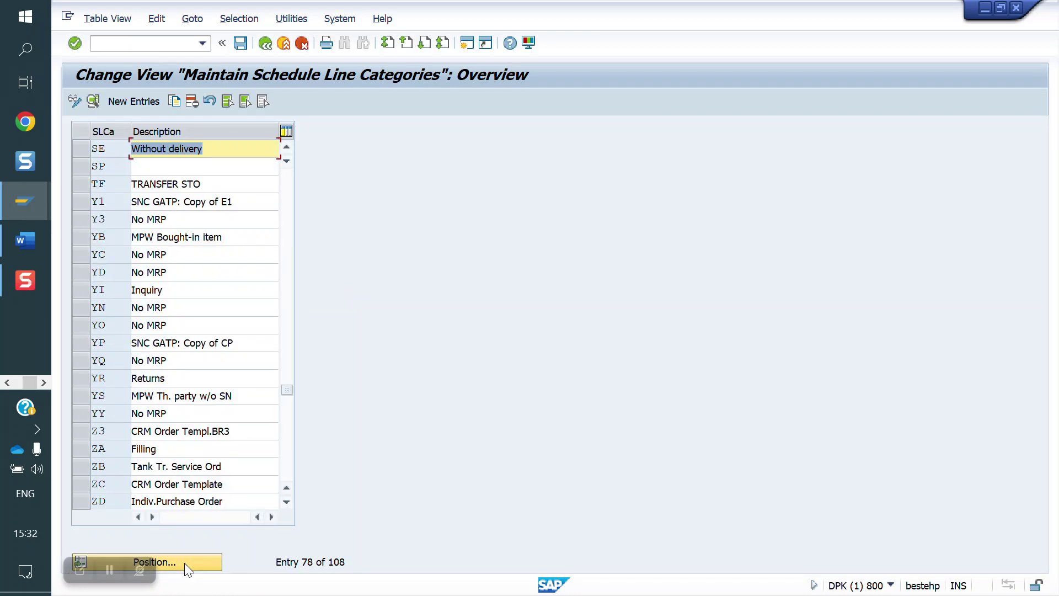
{"action": "double_click", "coordinate": [105, 148]}
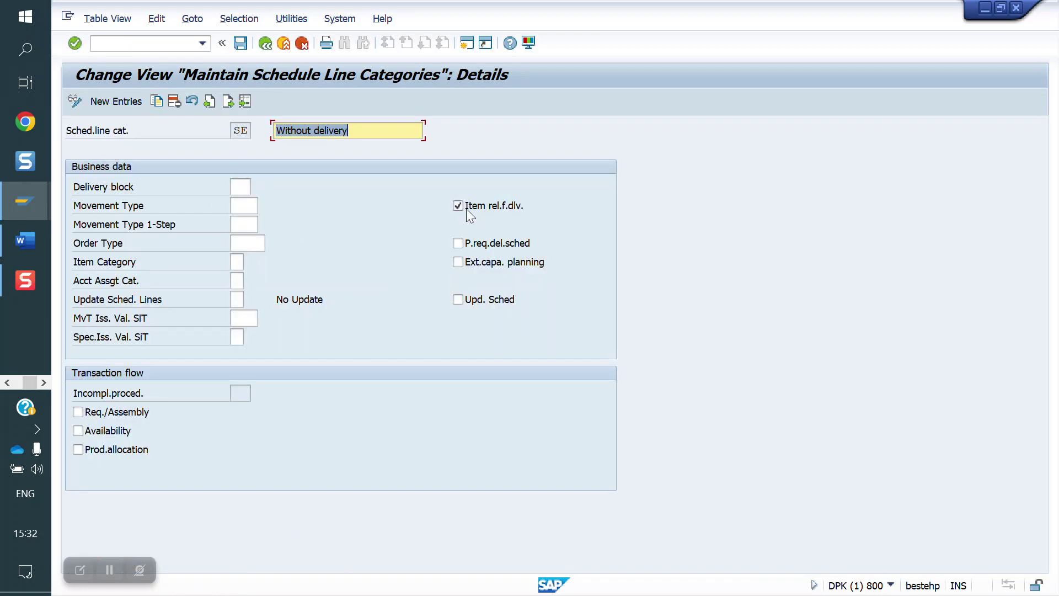
Step: Deactivate the item's relevance for delivery in schedule line category SE and save it to customizing request DPKK900767
{"action": "left_click", "coordinate": [466, 206]}
{"action": "left_click", "coordinate": [241, 43]}
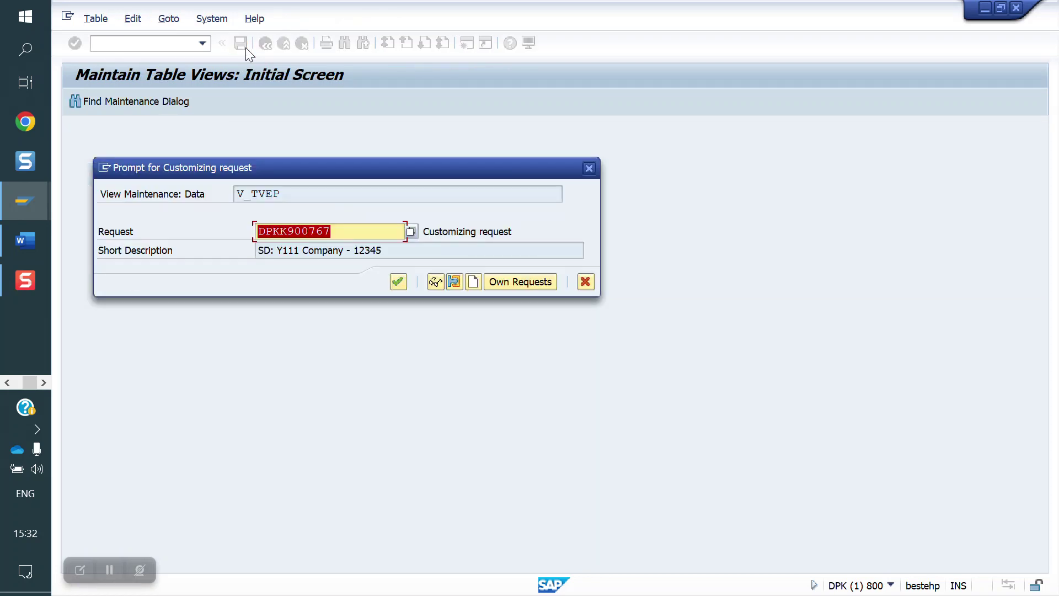
{"action": "left_click", "coordinate": [398, 282]}
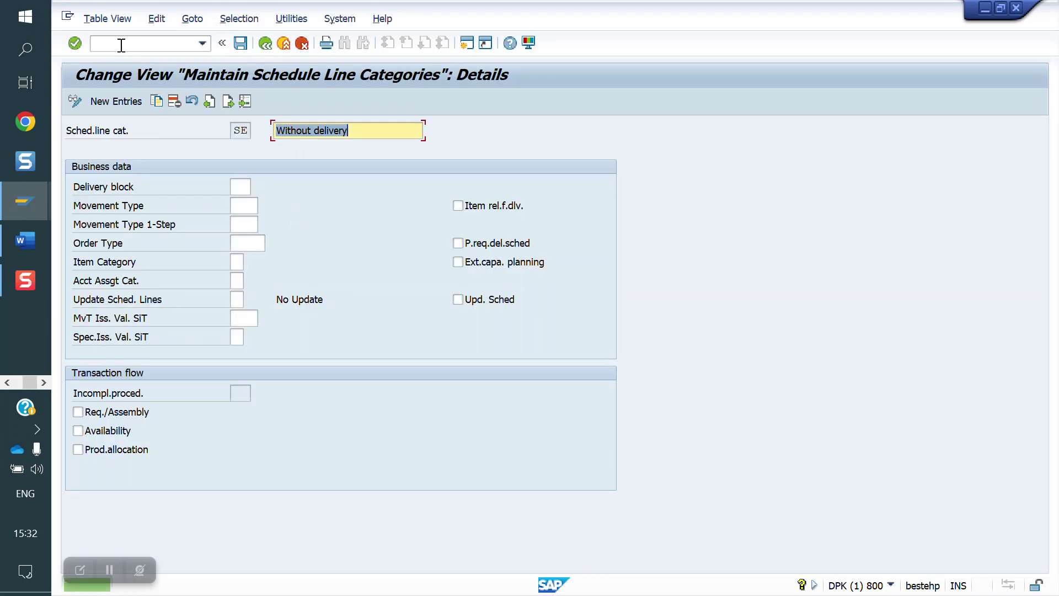
Step: Start a new standard order in transaction VA01 and enter the previously used customer number as sold-to party
{"action": "left_click", "coordinate": [149, 43]}
{"action": "type", "text": "/NVA01"}
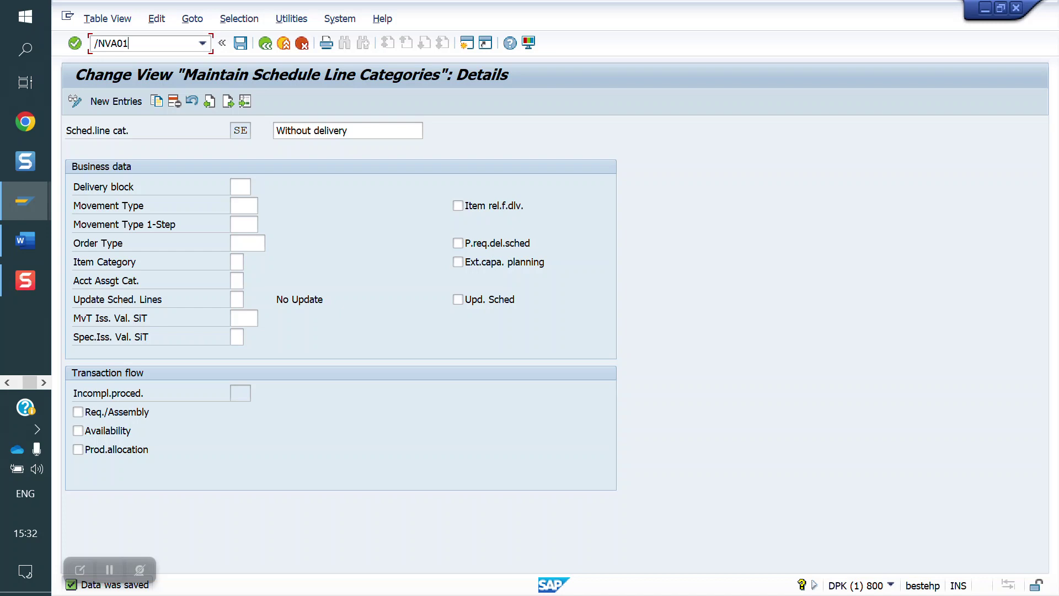
{"action": "key", "text": "Return"}
{"action": "key", "text": "Return"}
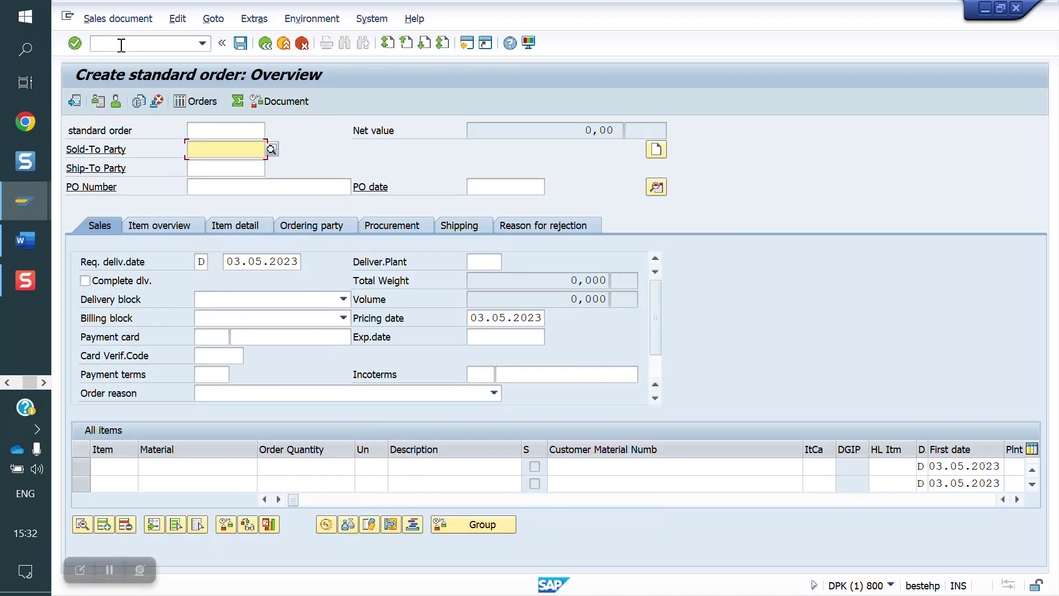
{"action": "key", "text": "BackSpace"}
{"action": "key", "text": "Down"}
{"action": "key", "text": "Return"}
{"action": "key", "text": "Return"}
Step: Add an item for material 50065653 to the order with an order quantity of 2
{"action": "key", "text": "BackSpace"}
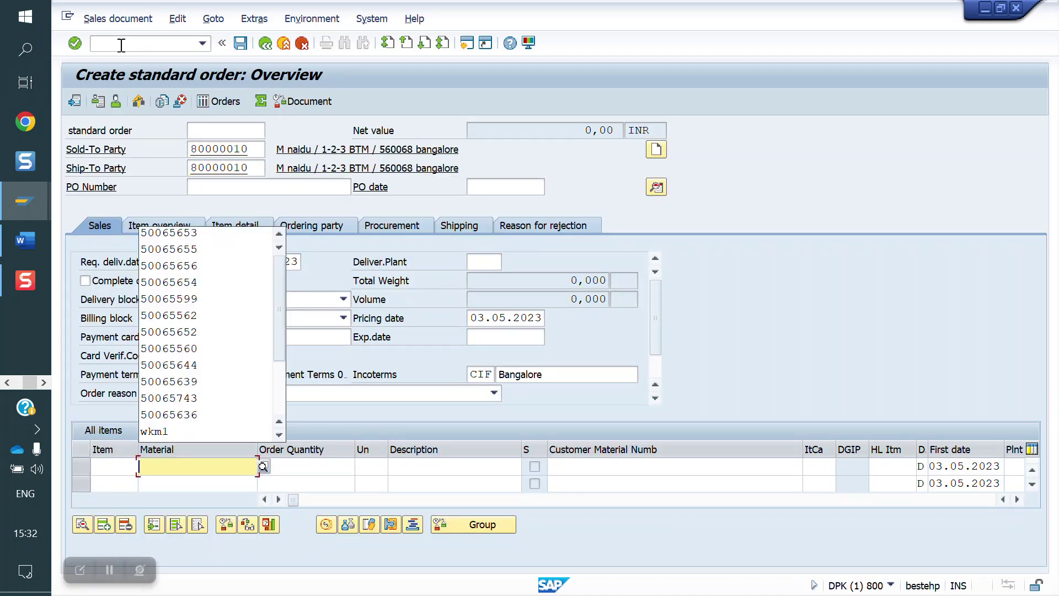
{"action": "key", "text": "Down"}
{"action": "key", "text": "Return"}
{"action": "key", "text": "Return"}
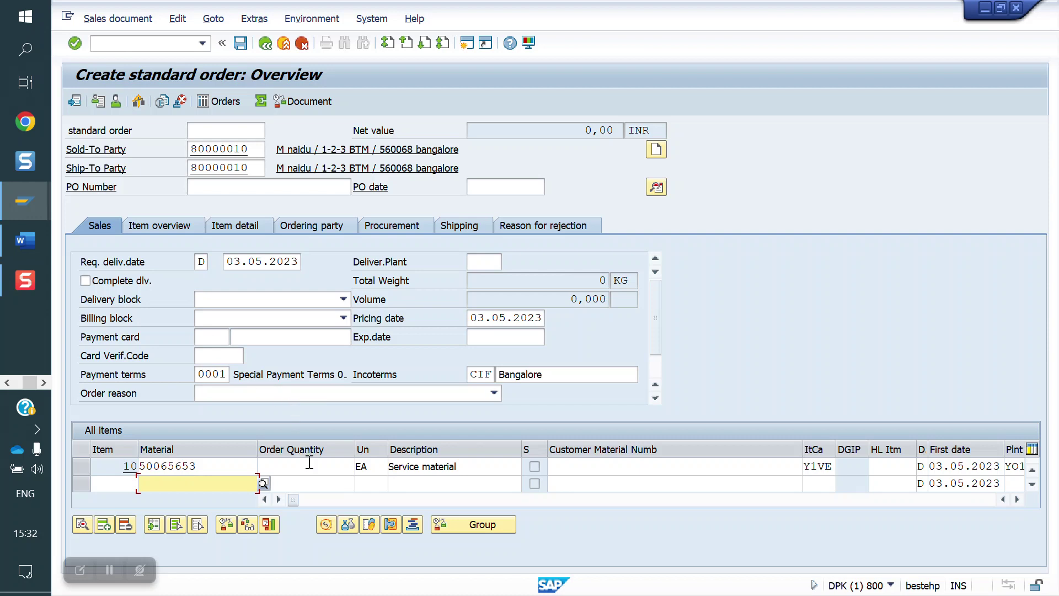
{"action": "left_click", "coordinate": [310, 465]}
{"action": "type", "text": "2"}
{"action": "key", "text": "Return"}
Step: Add condition type ZYOB with an amount of 10000 to the service material item and save the standard order
{"action": "double_click", "coordinate": [318, 466]}
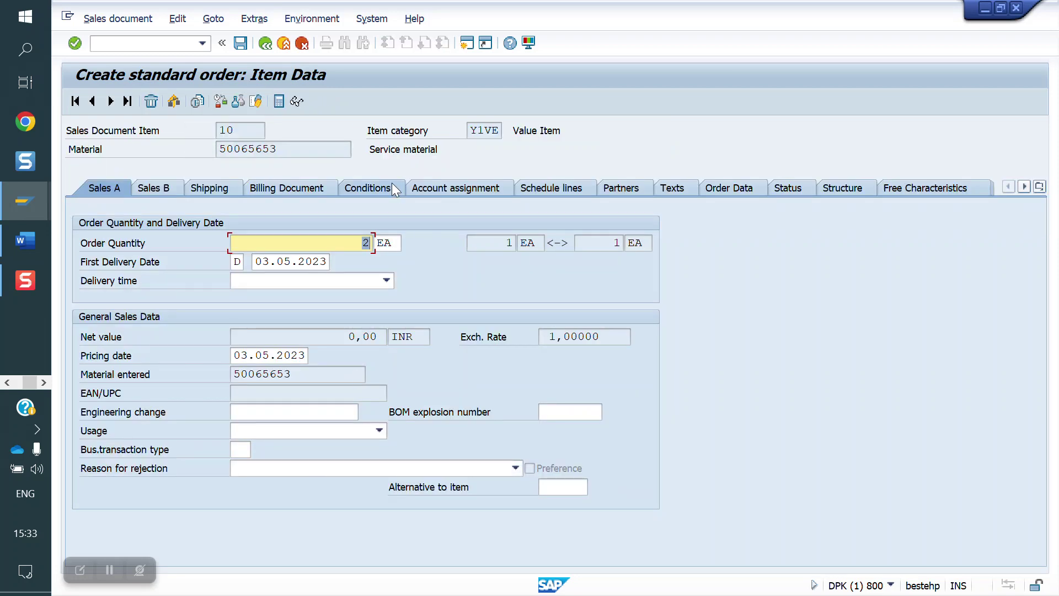
{"action": "left_click", "coordinate": [368, 187]}
{"action": "type", "text": "zyob"}
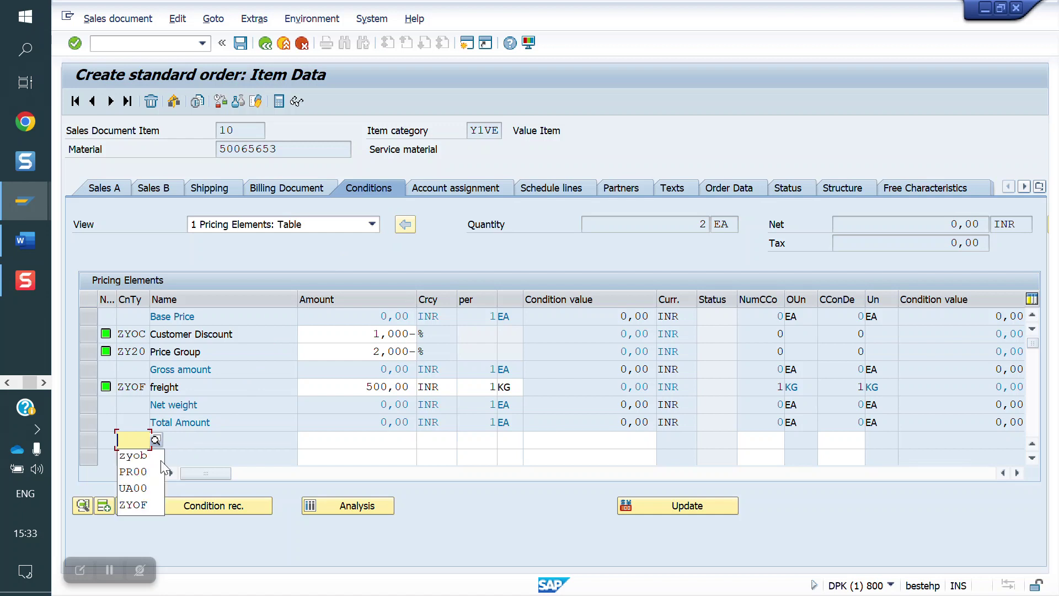
{"action": "key", "text": "Tab"}
{"action": "key", "text": "Return"}
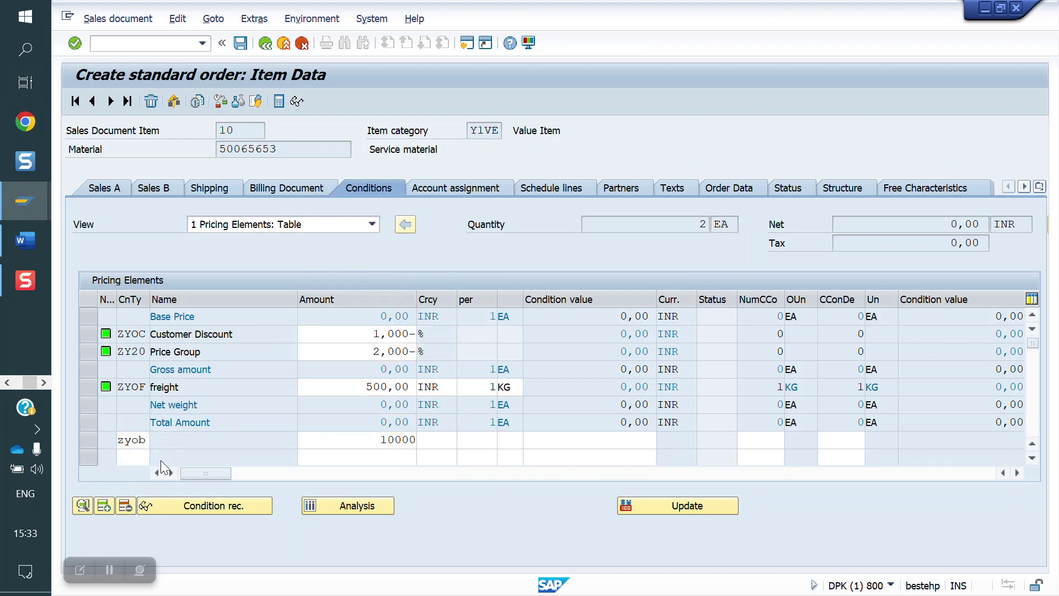
{"action": "key", "text": "Return"}
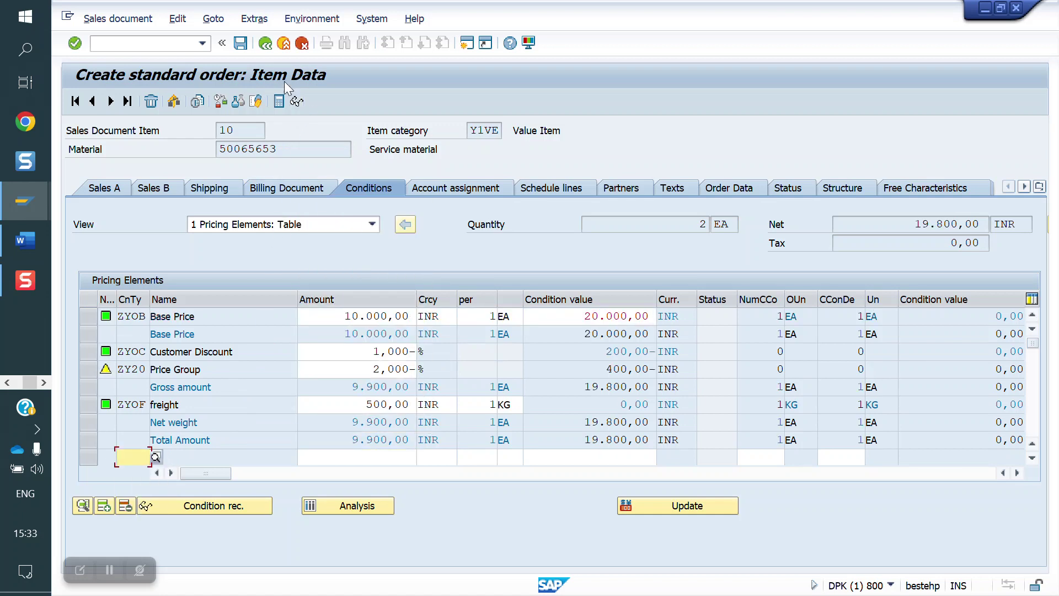
{"action": "left_click", "coordinate": [266, 44]}
{"action": "left_click", "coordinate": [240, 43]}
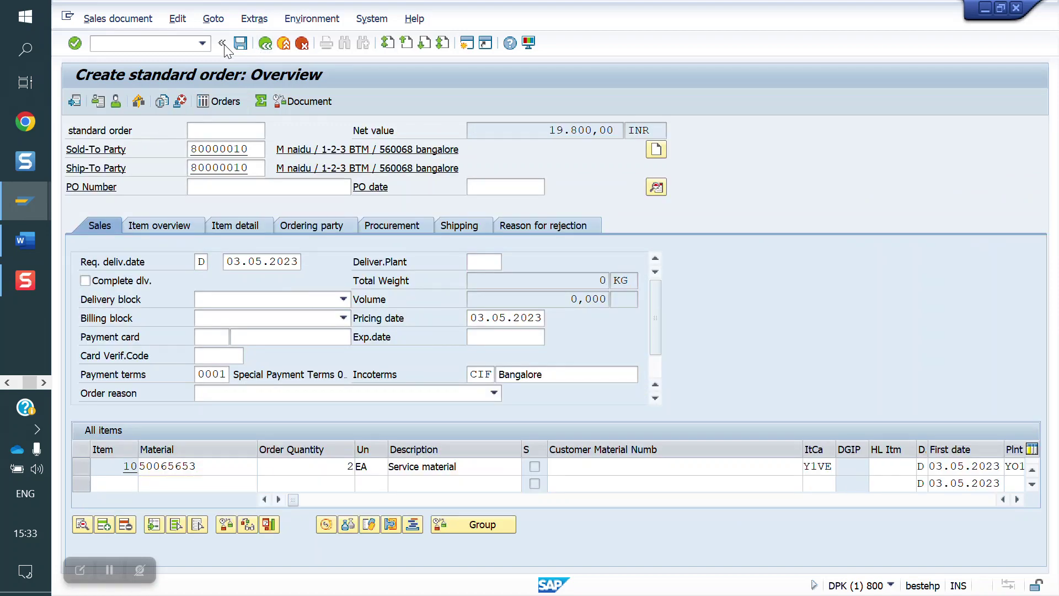
{"action": "left_click", "coordinate": [145, 44]}
{"action": "type", "text": "/NV"}
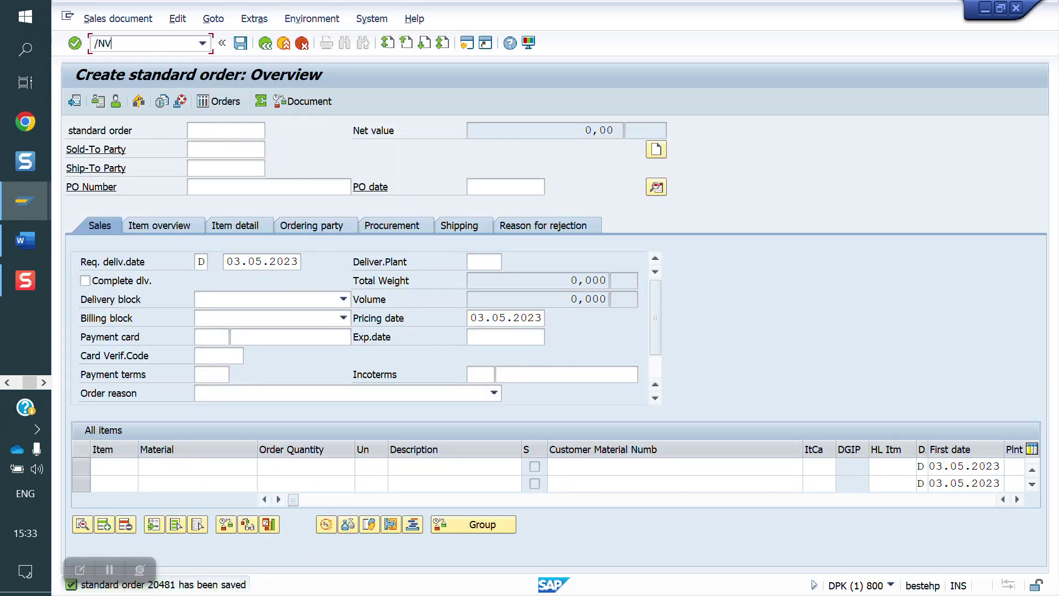
{"action": "type", "text": "F01"}
{"action": "key", "text": "Return"}
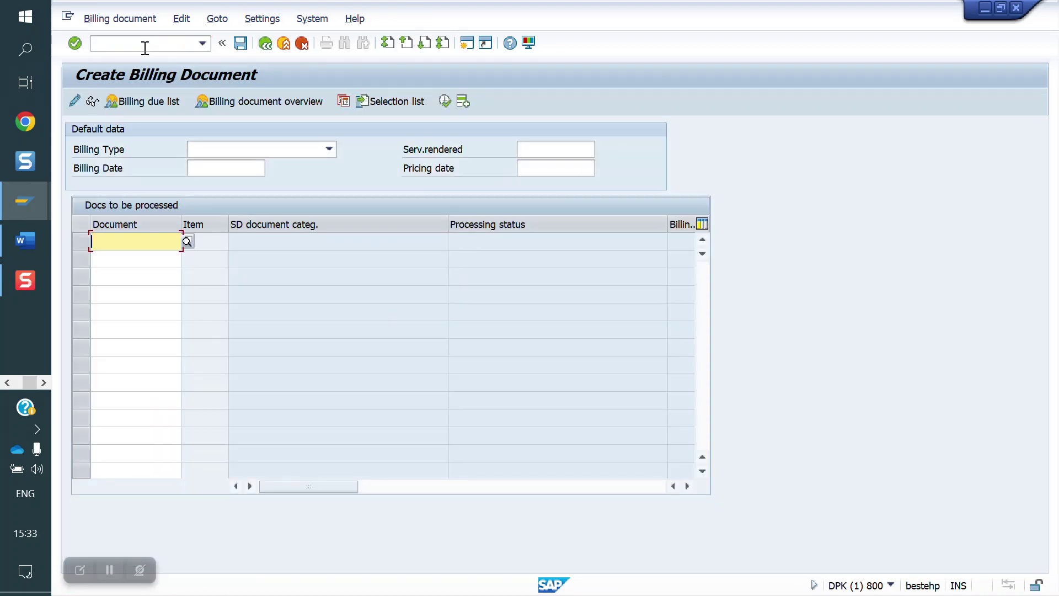
{"action": "left_click", "coordinate": [145, 48]}
{"action": "type", "text": "/N"}
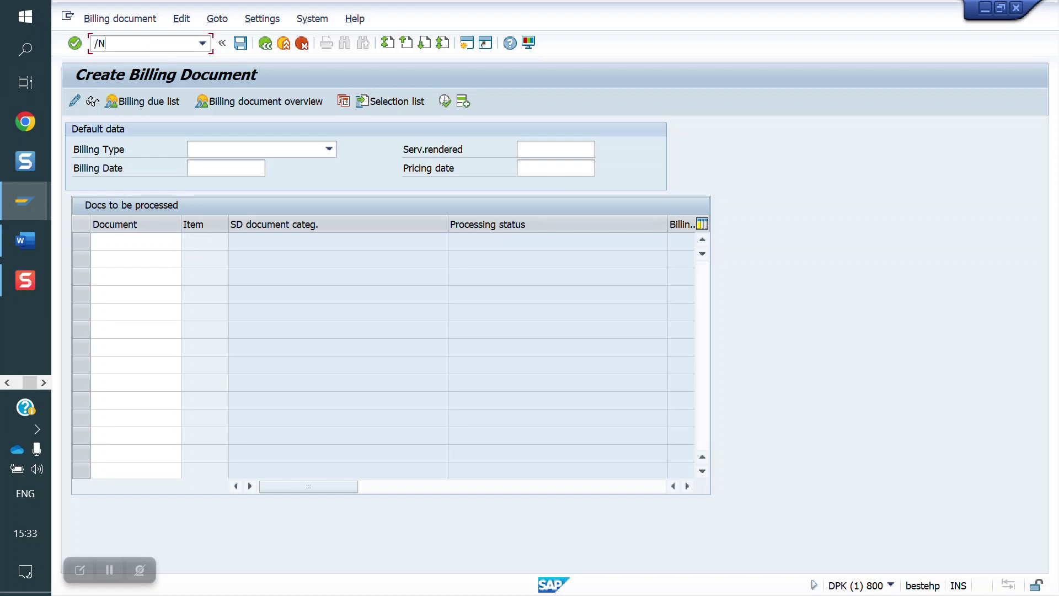
{"action": "type", "text": "VA02"}
{"action": "key", "text": "Return"}
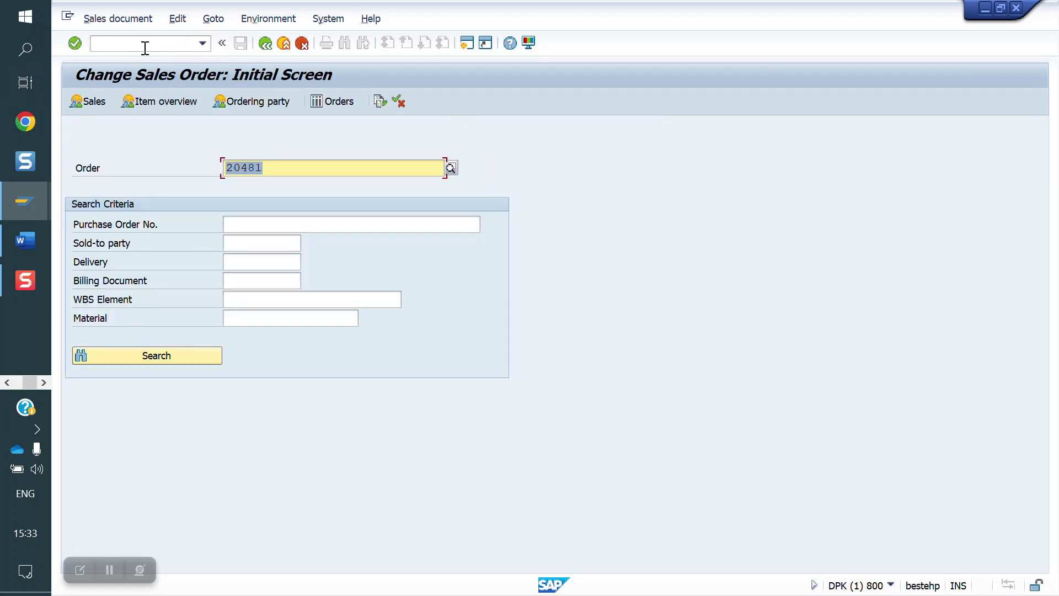
Step: Open the details of item category Y1VE in transaction VOV7
{"action": "left_click", "coordinate": [145, 48]}
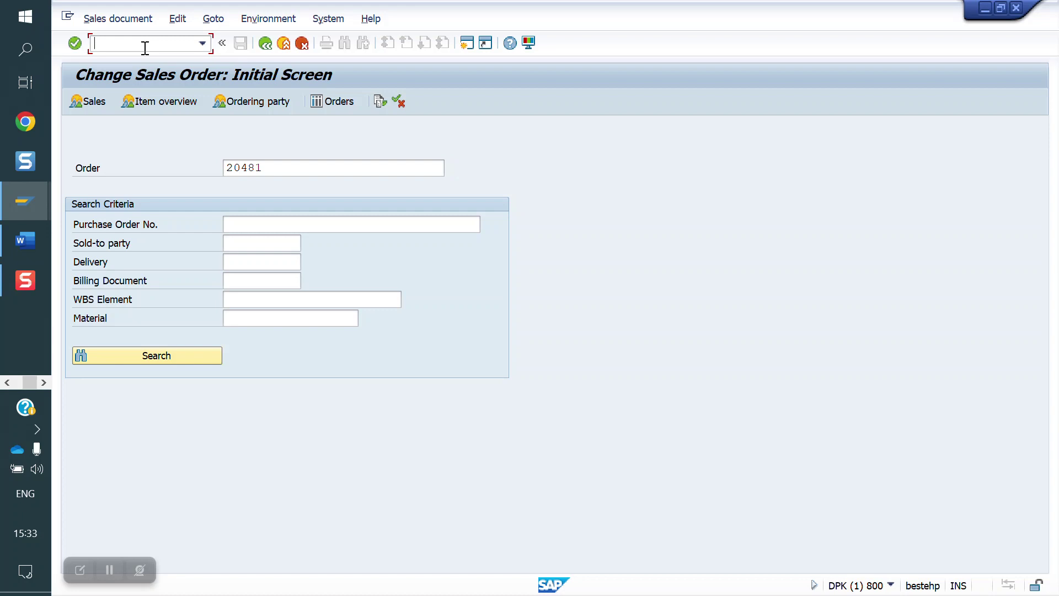
{"action": "type", "text": "/NVOV7"}
{"action": "key", "text": "Return"}
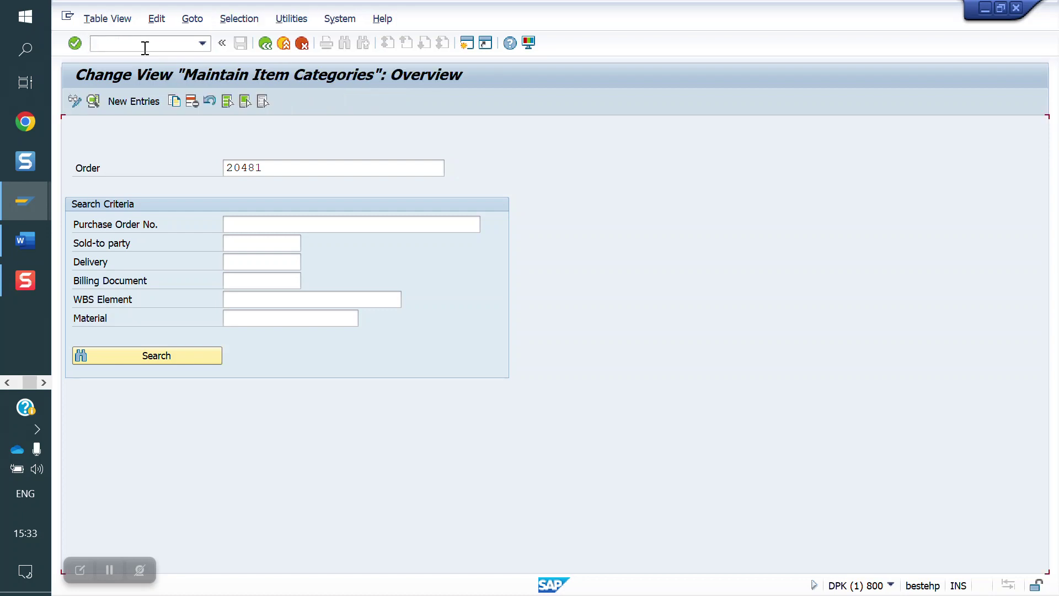
{"action": "left_click", "coordinate": [186, 560]}
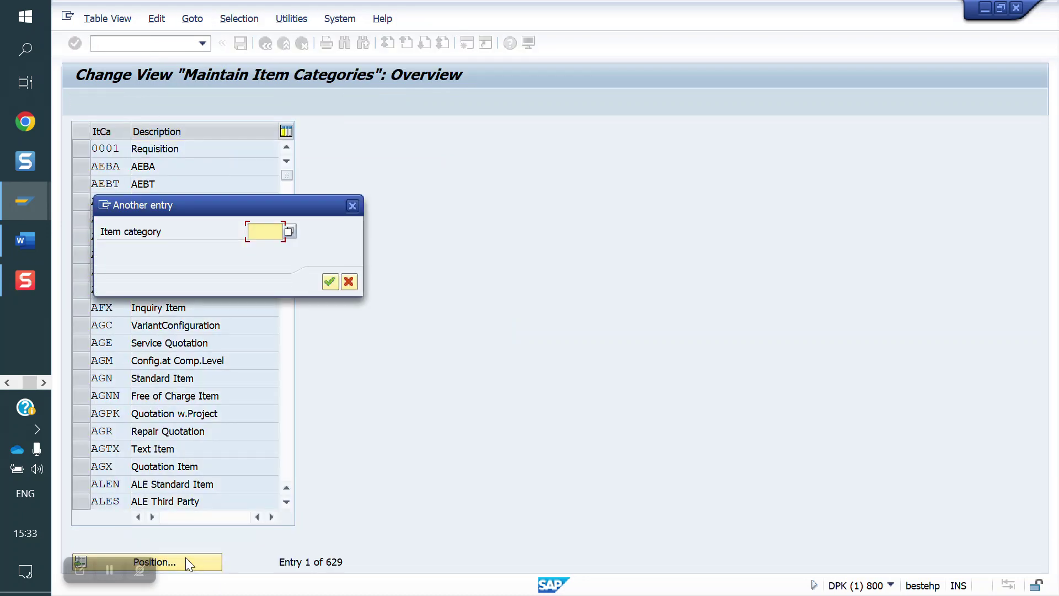
{"action": "type", "text": "Y1V"}
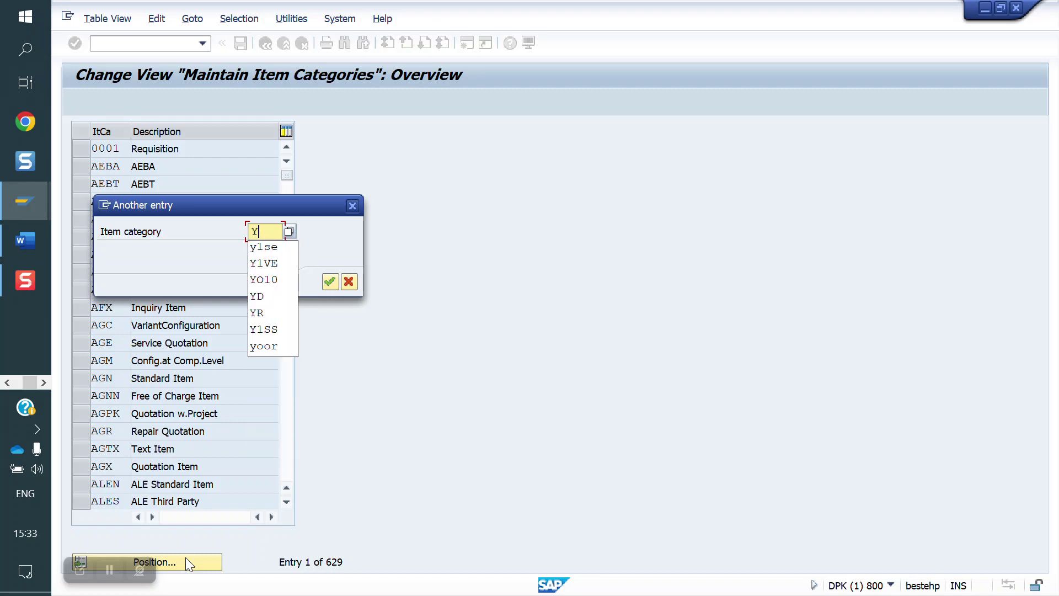
{"action": "key", "text": "Return"}
{"action": "key", "text": "Return"}
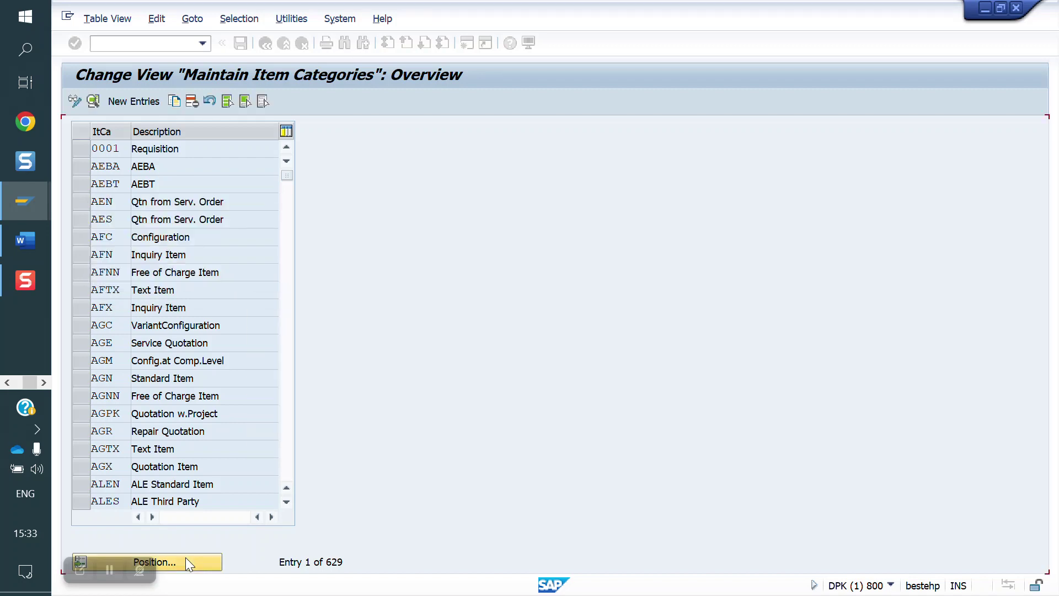
{"action": "double_click", "coordinate": [116, 146]}
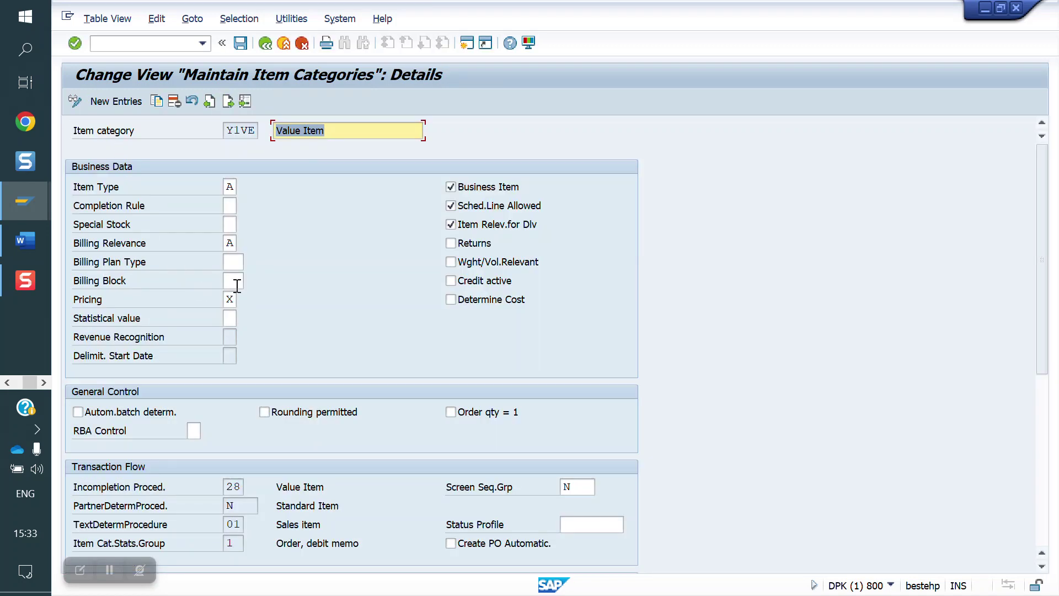
Step: Set the billing relevance of item category Y1VE to B and save it to customizing request DPKK900767
{"action": "left_click", "coordinate": [230, 243]}
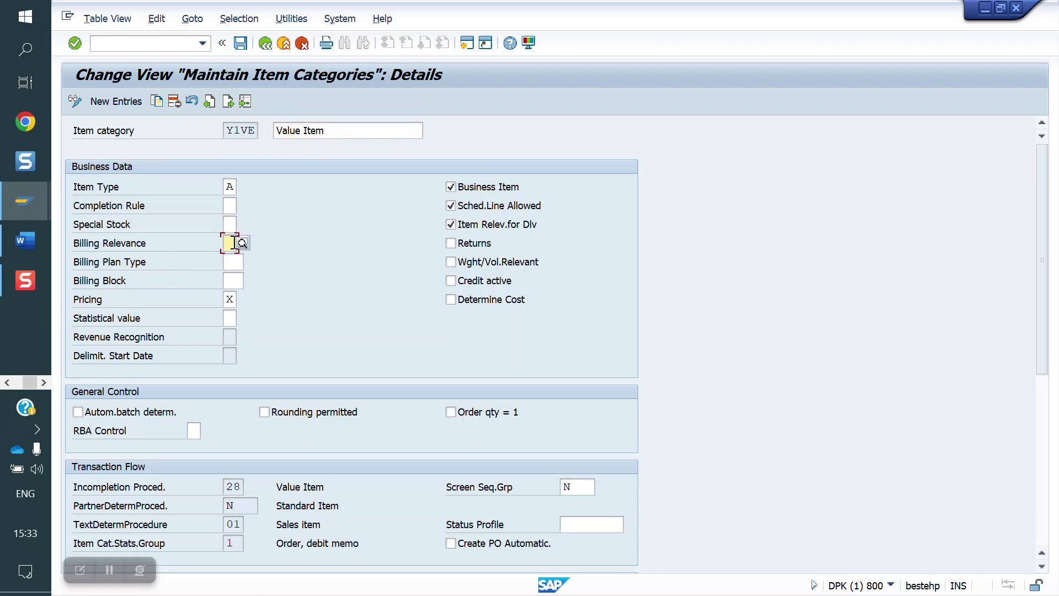
{"action": "type", "text": "B"}
{"action": "key", "text": "Return"}
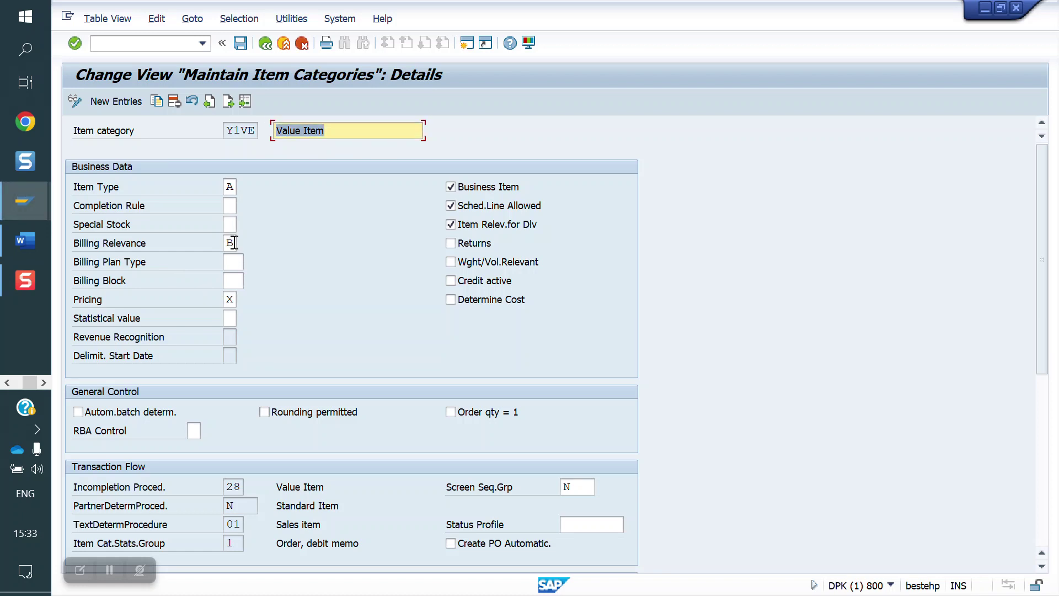
{"action": "left_click", "coordinate": [234, 243]}
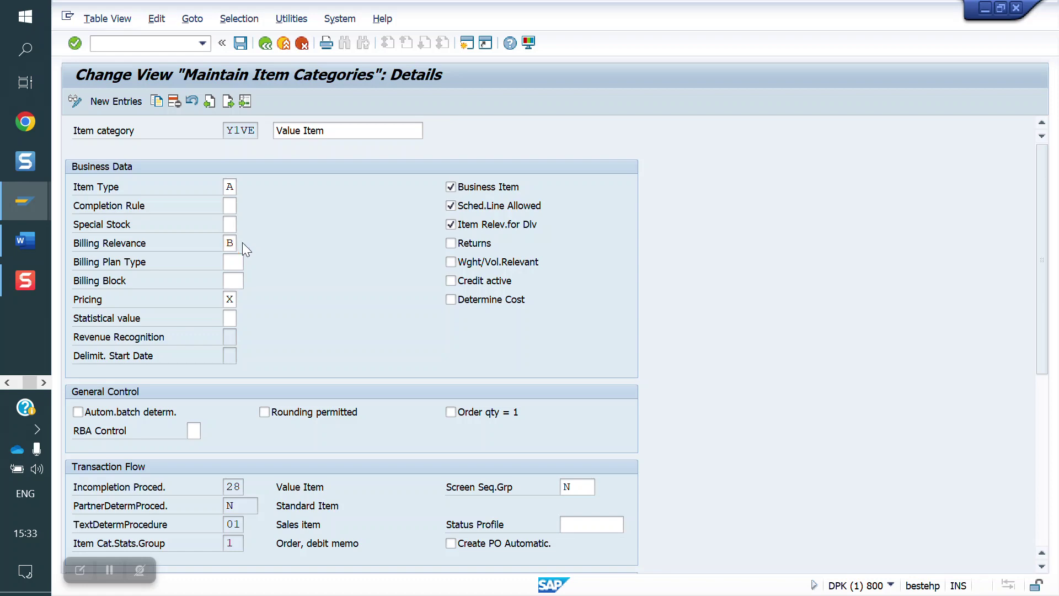
{"action": "left_click", "coordinate": [243, 243]}
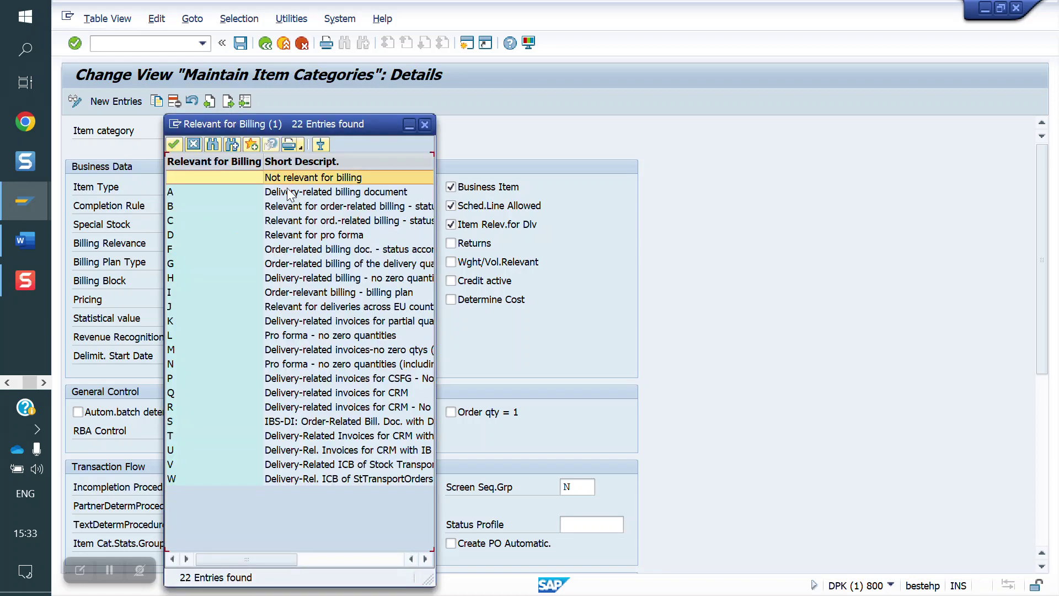
{"action": "left_click", "coordinate": [428, 126]}
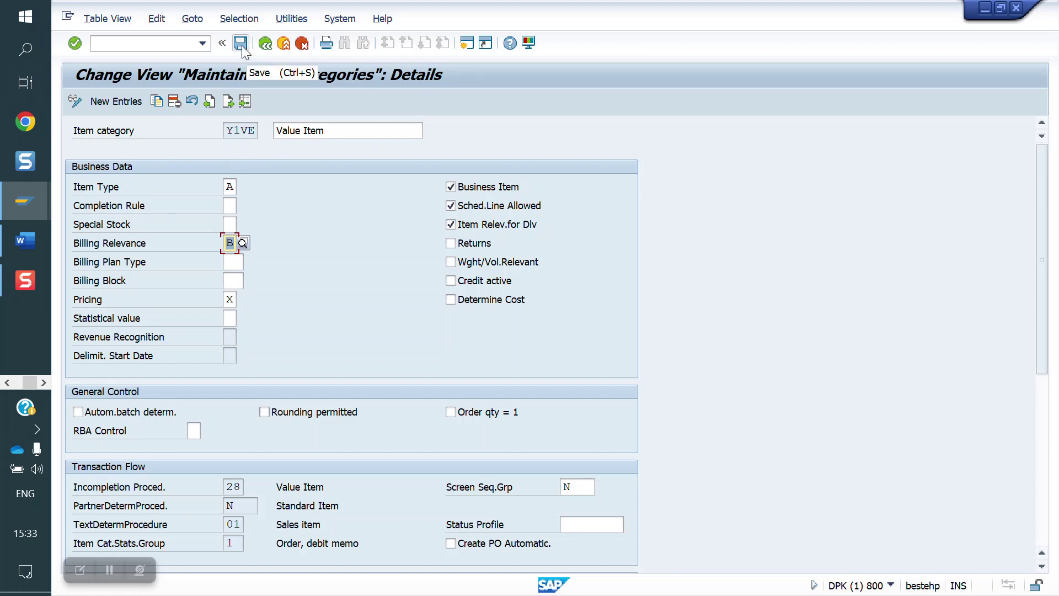
{"action": "left_click", "coordinate": [243, 48]}
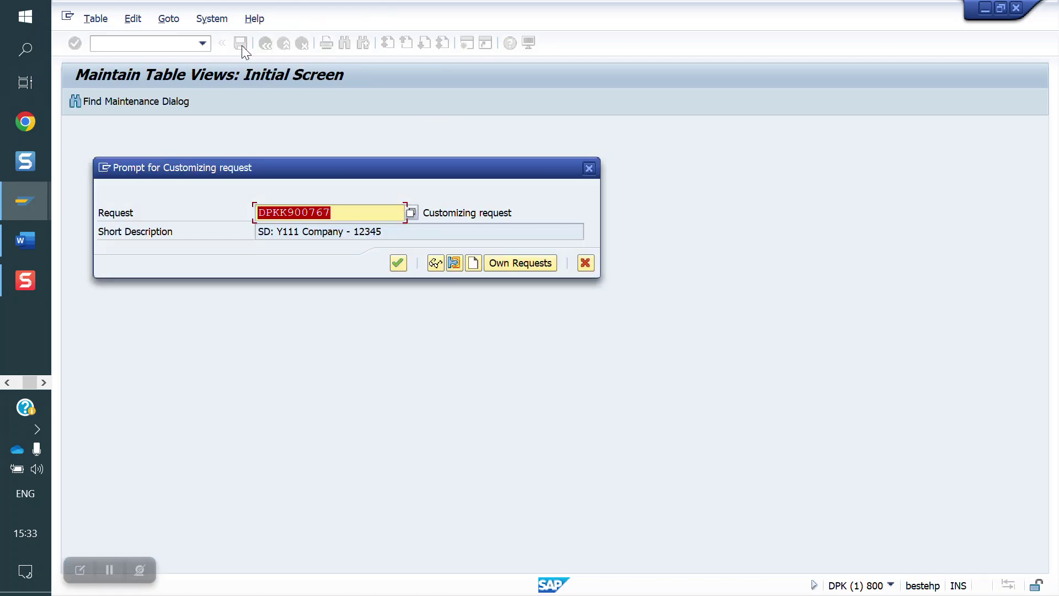
{"action": "left_click", "coordinate": [399, 263]}
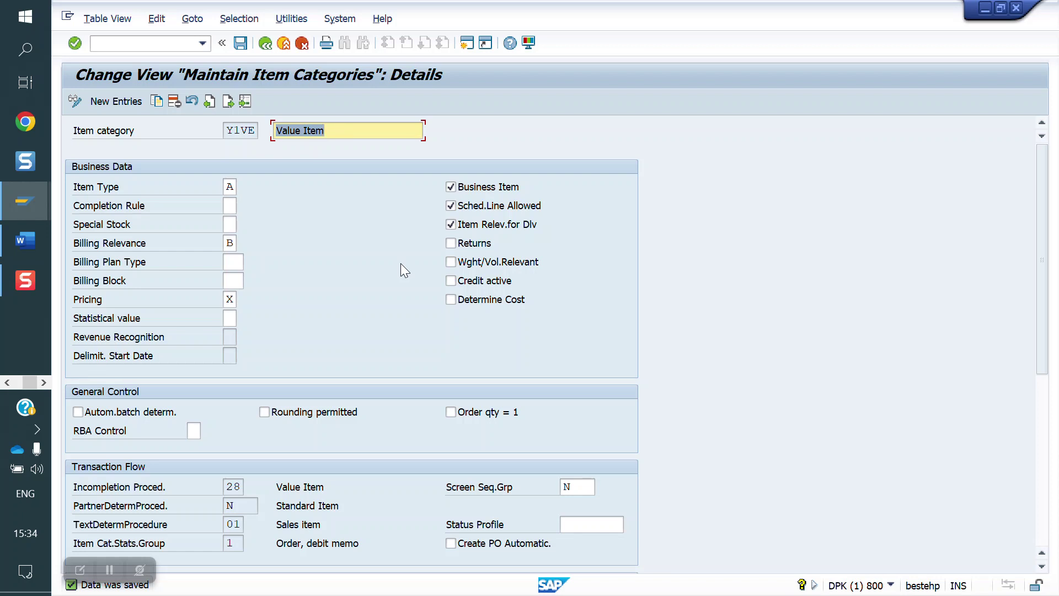
{"action": "left_click", "coordinate": [240, 43]}
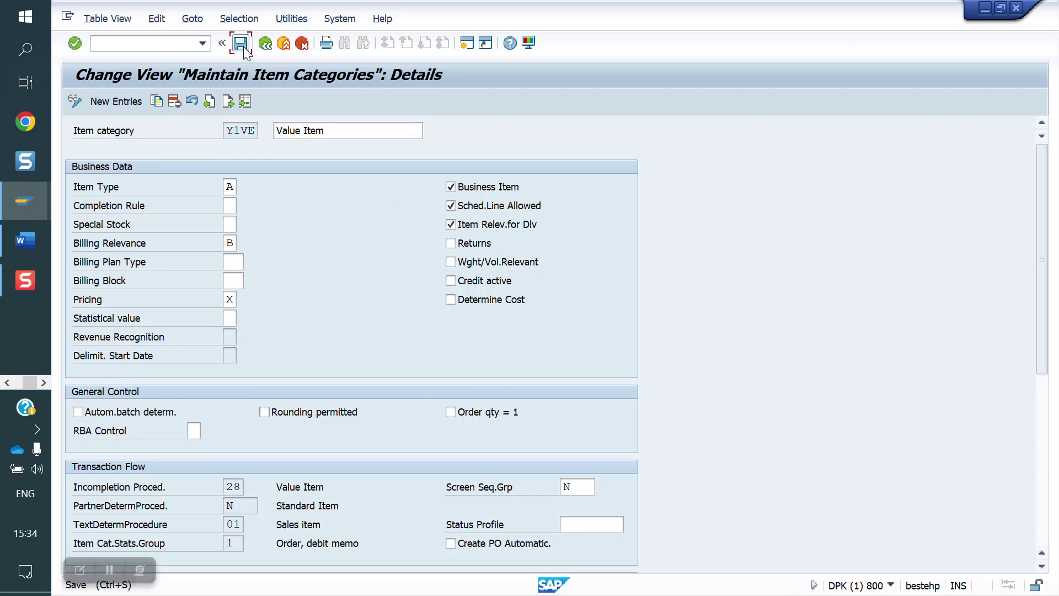
Step: Start creating a new standard order in transaction VA01
{"action": "left_click", "coordinate": [162, 47]}
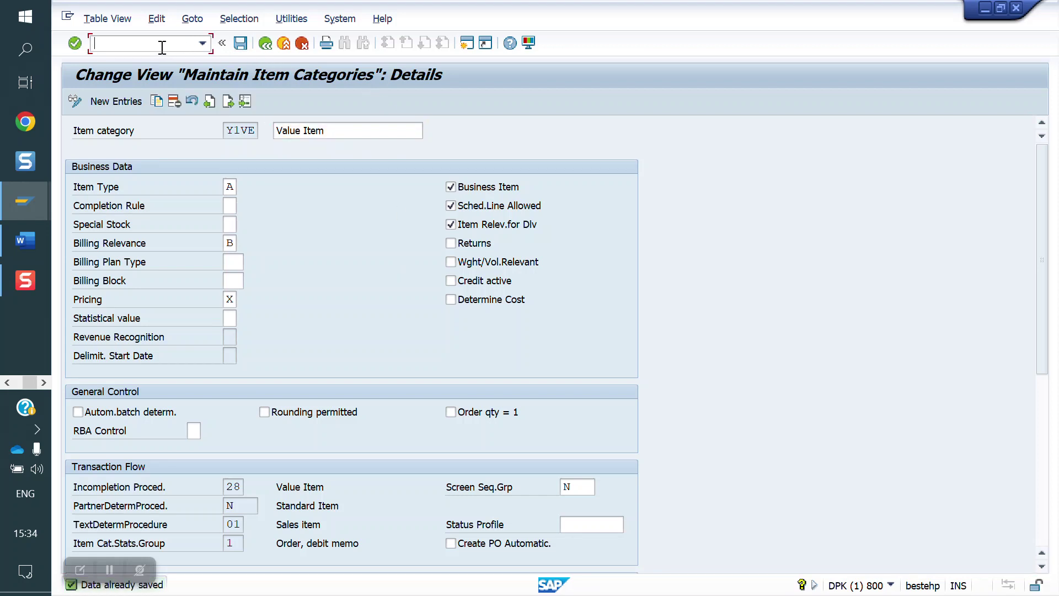
{"action": "type", "text": "/NVA01"}
{"action": "key", "text": "Return"}
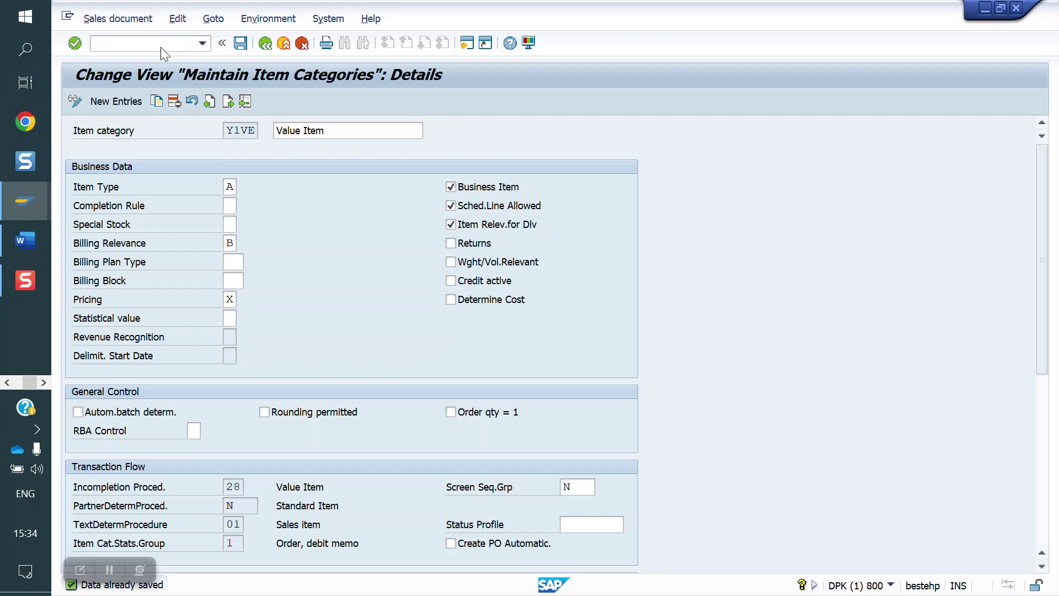
{"action": "key", "text": "Down"}
{"action": "key", "text": "Return"}
{"action": "key", "text": "Return"}
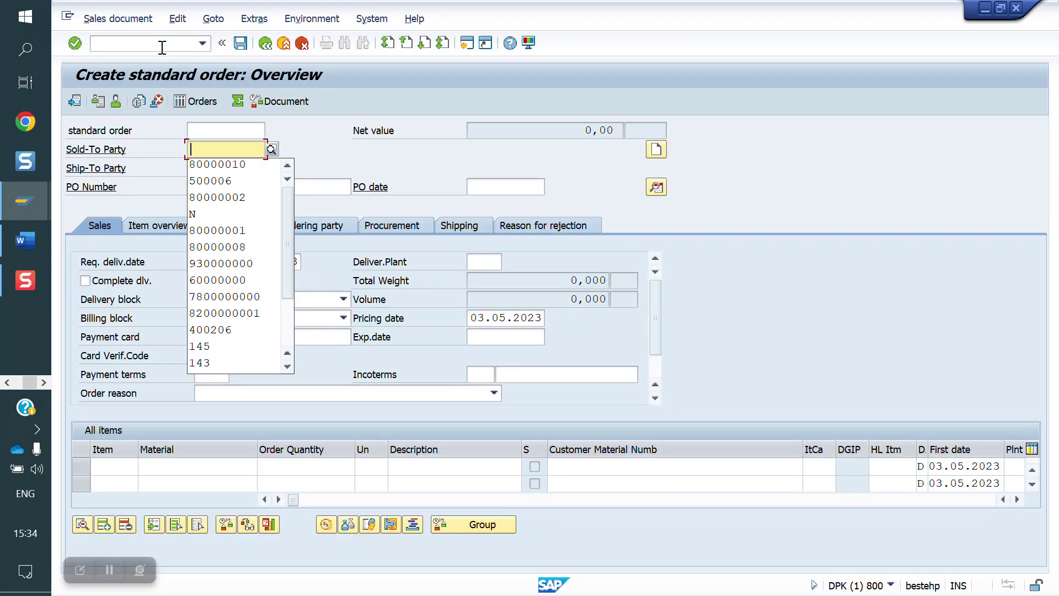
Step: Enter the sold-to party's customer number and add an item for material 50065653 with an order quantity of 1
{"action": "key", "text": "Down"}
{"action": "key", "text": "Return"}
{"action": "key", "text": "Return"}
{"action": "key", "text": "Down"}
{"action": "key", "text": "Return"}
{"action": "key", "text": "Return"}
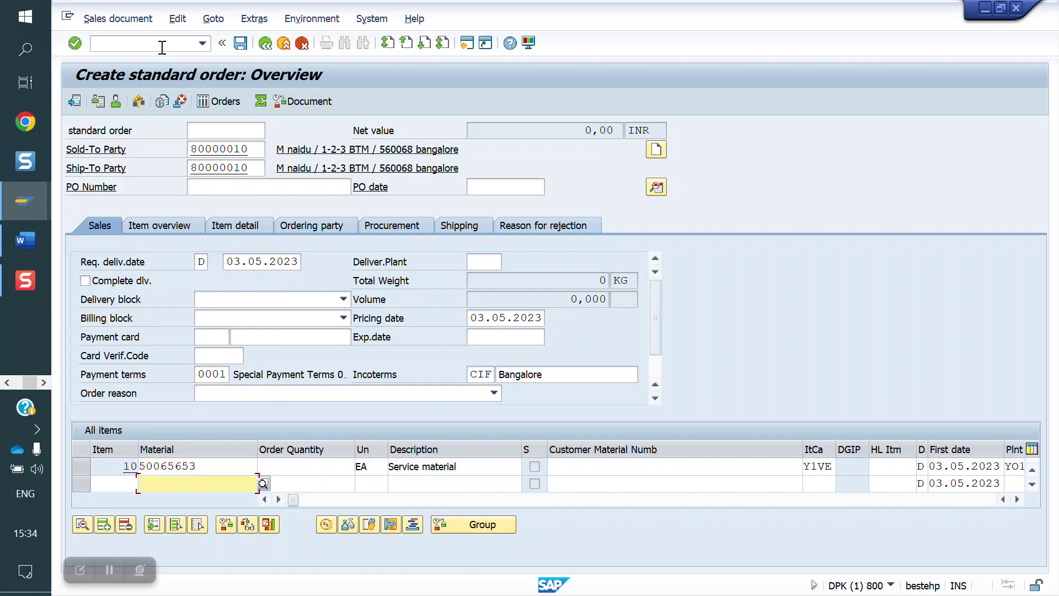
{"action": "left_click", "coordinate": [329, 467]}
{"action": "type", "text": "1"}
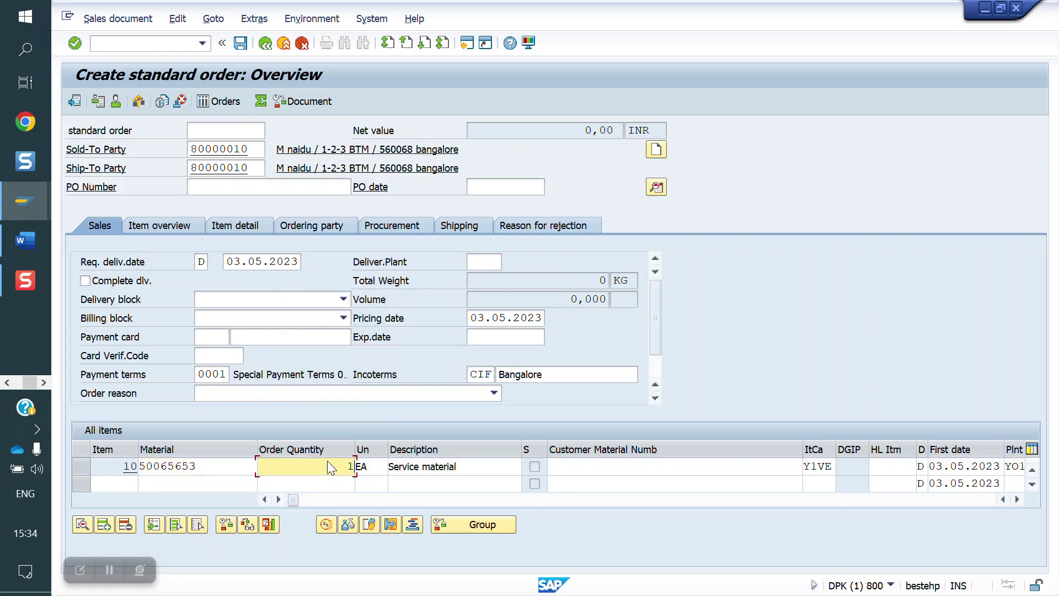
{"action": "key", "text": "Return"}
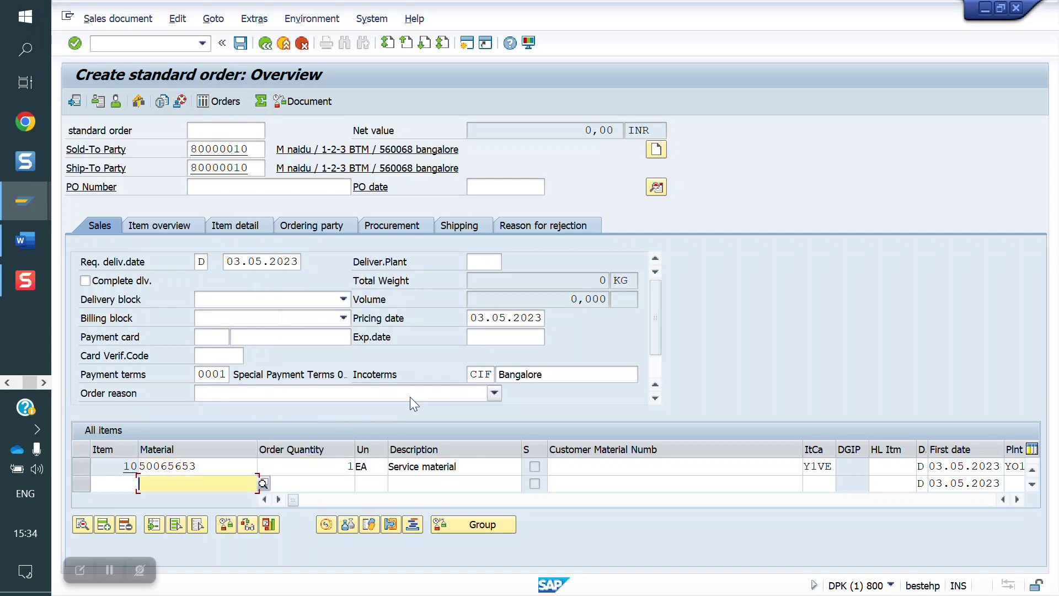
Step: Add condition type ZYOB with an amount of 10000 to the service material item and save the order
{"action": "double_click", "coordinate": [241, 466]}
{"action": "left_click", "coordinate": [368, 188]}
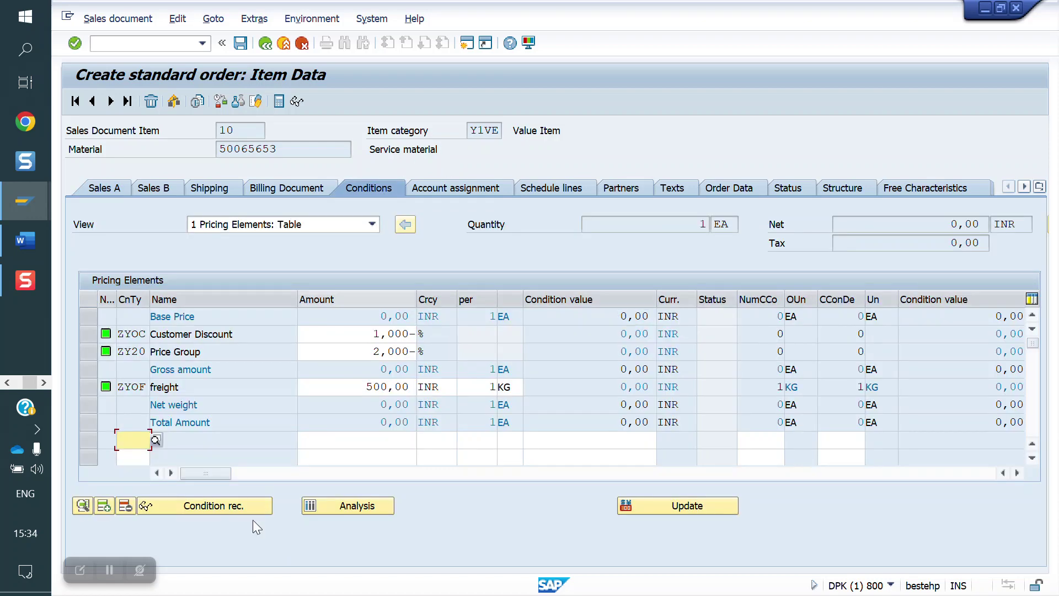
{"action": "left_click", "coordinate": [133, 439]}
{"action": "type", "text": "zyob"}
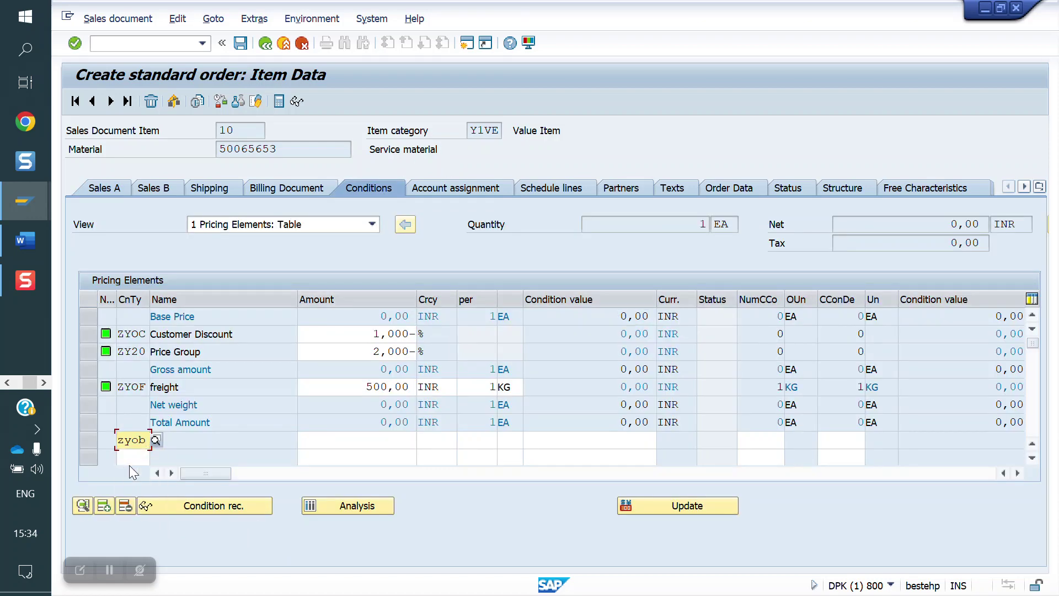
{"action": "key", "text": "Tab"}
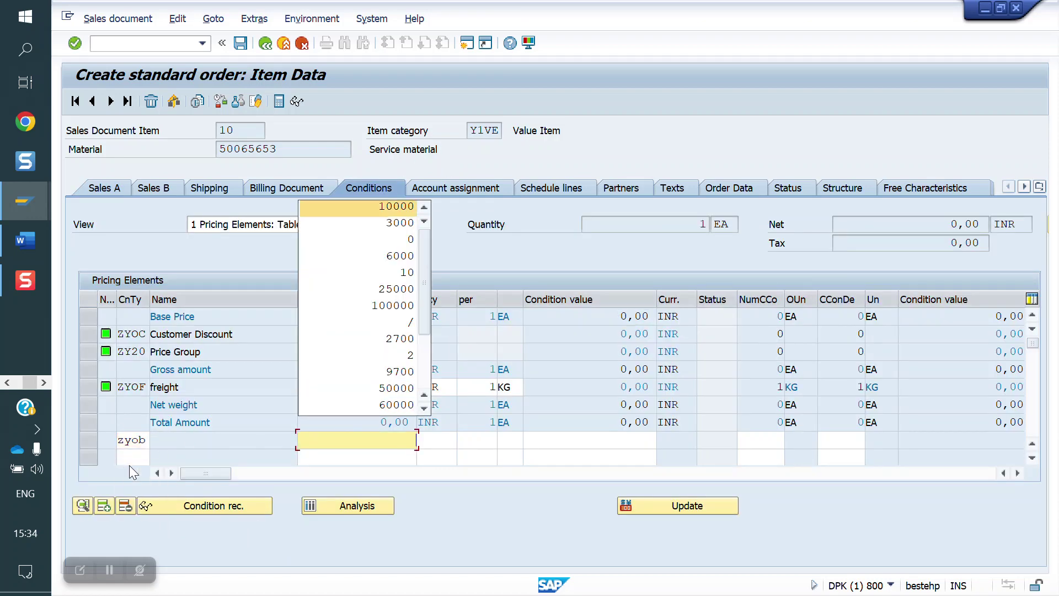
{"action": "key", "text": "Return"}
{"action": "key", "text": "Return"}
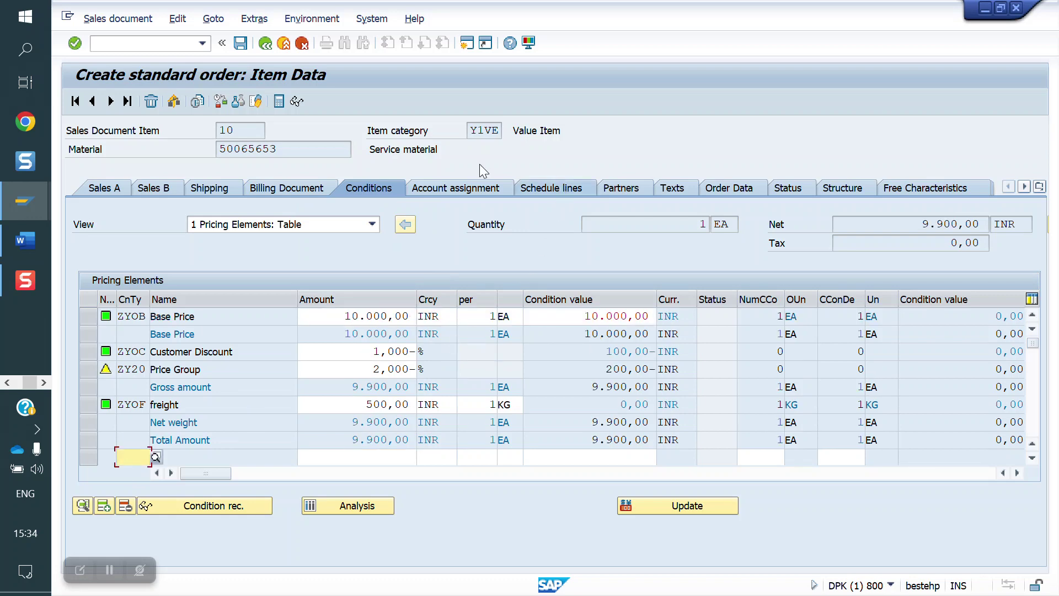
{"action": "left_click", "coordinate": [240, 42]}
Step: Try to create a billing document for the saved order in transaction VF01 and display the error log
{"action": "left_click", "coordinate": [130, 44]}
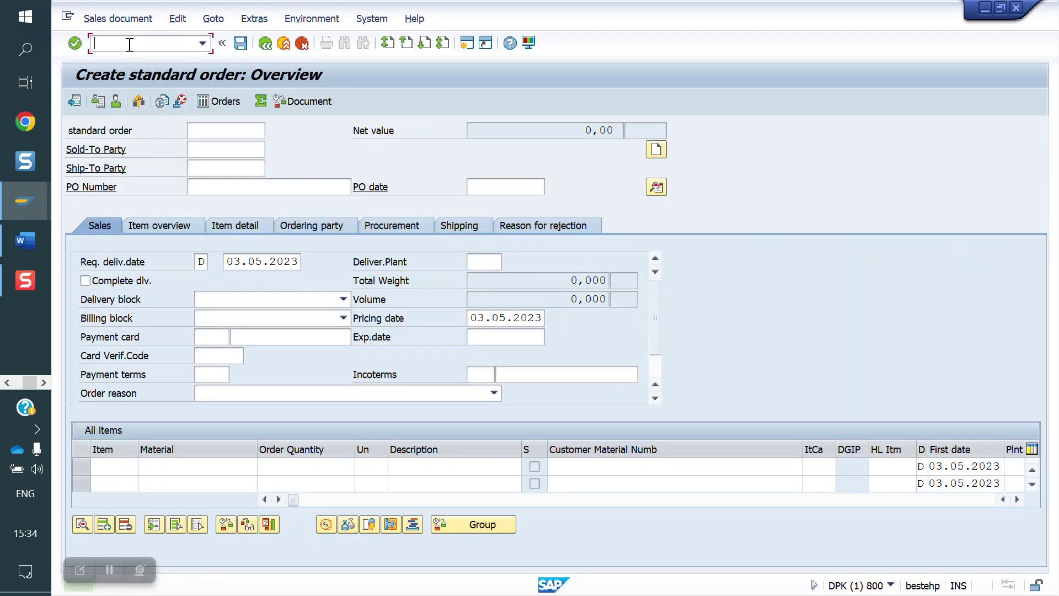
{"action": "type", "text": "/NVF01"}
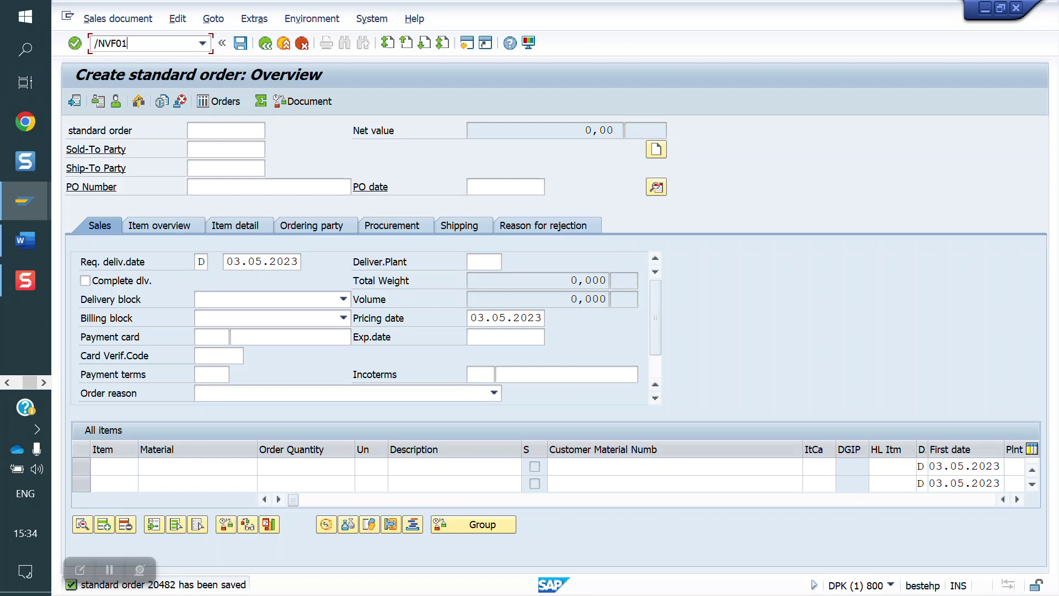
{"action": "key", "text": "Return"}
{"action": "key", "text": "Return"}
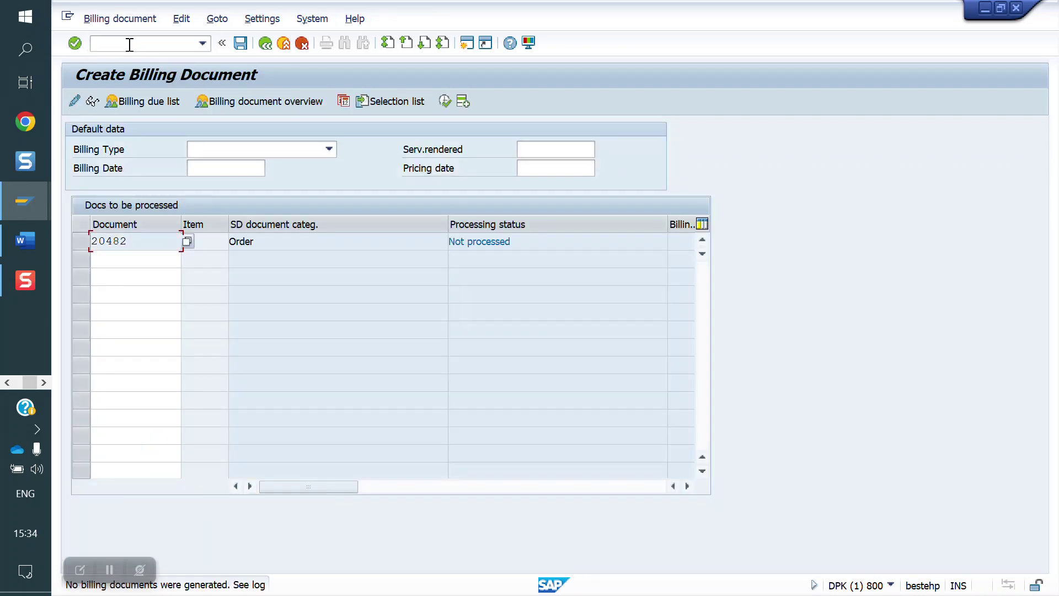
{"action": "left_click", "coordinate": [181, 18]}
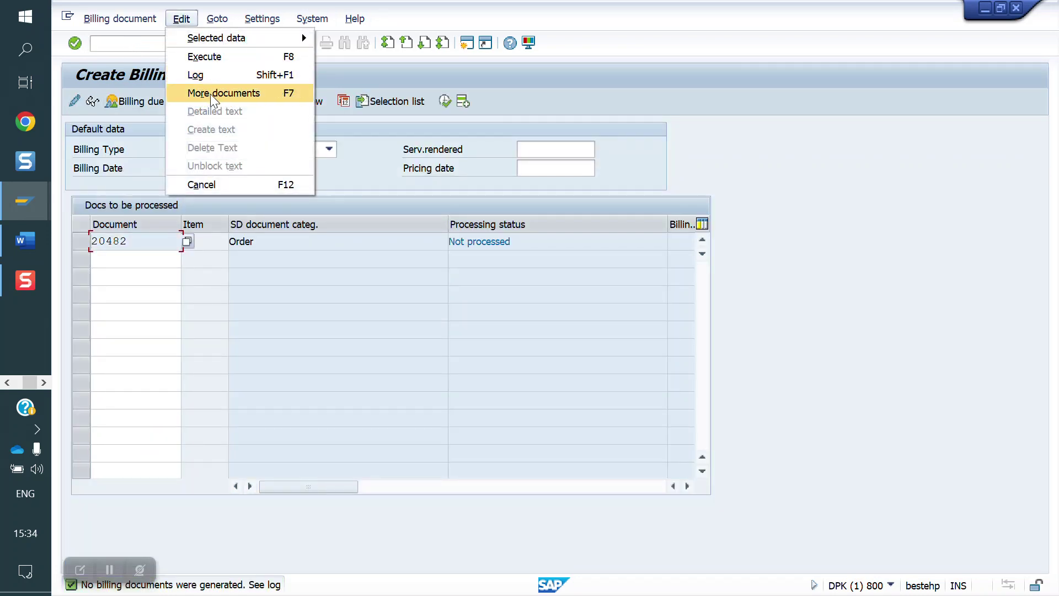
{"action": "left_click", "coordinate": [232, 80]}
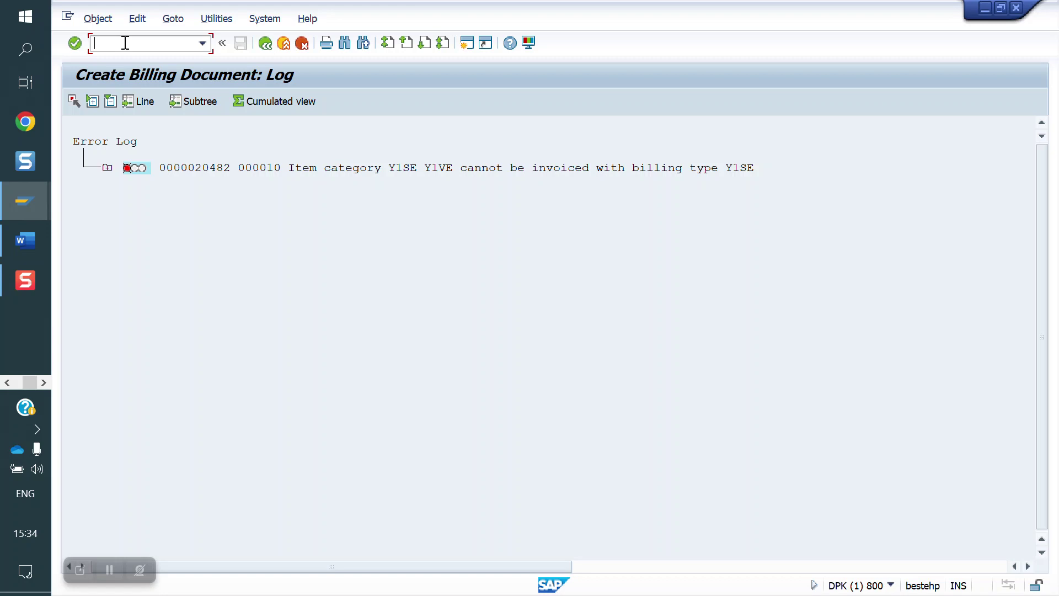
Step: Open the order-to-billing copy control in transaction VTFA in change mode
{"action": "type", "text": "/NVTFA"}
{"action": "key", "text": "Return"}
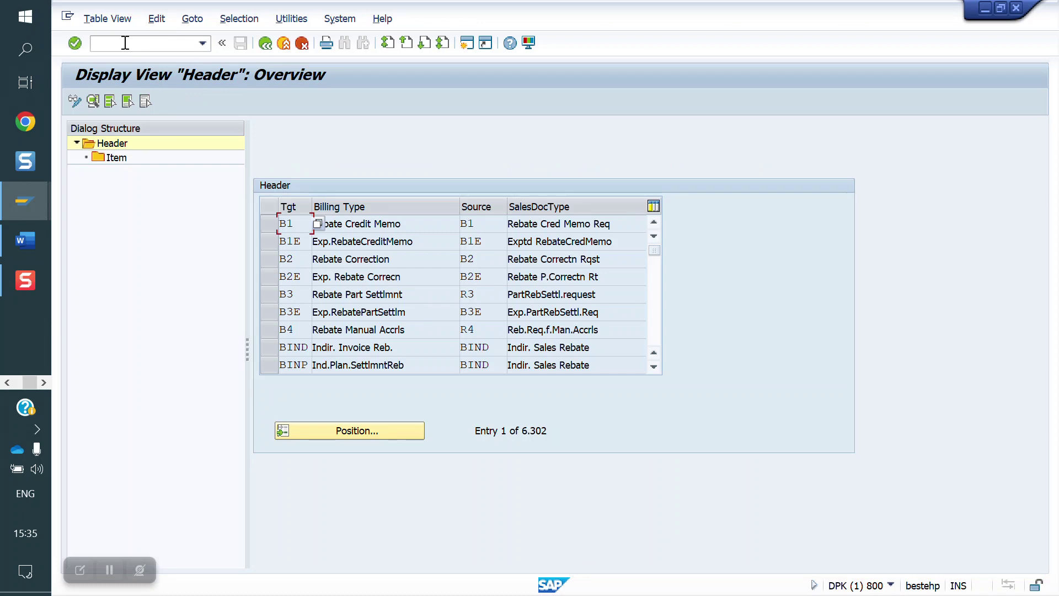
{"action": "left_click", "coordinate": [74, 101]}
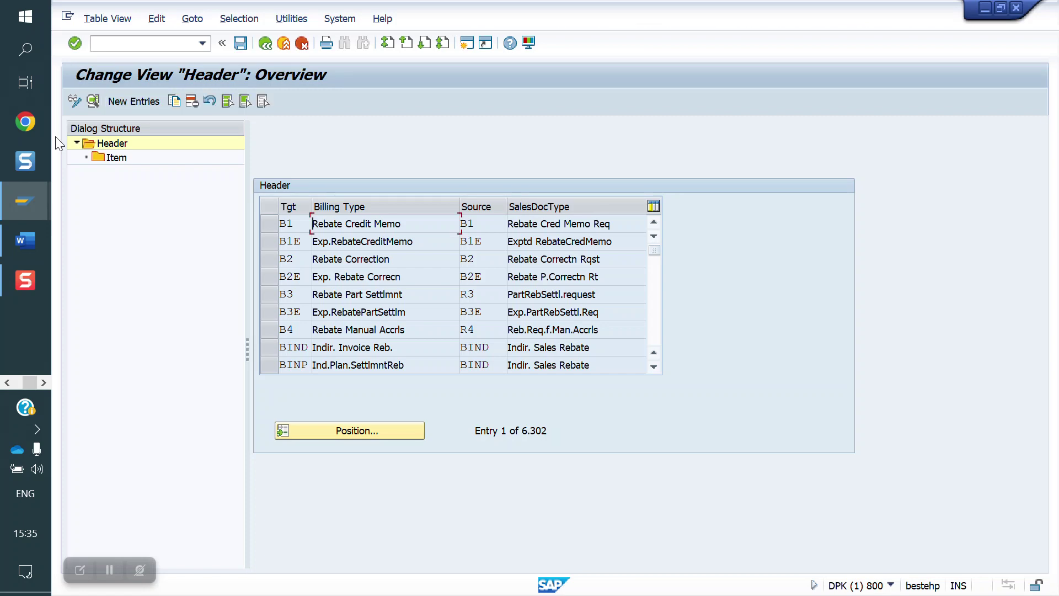
Step: Find the copy control entry for billing type Y1SE and sales document type Y1SE and open its item settings
{"action": "left_click", "coordinate": [350, 431]}
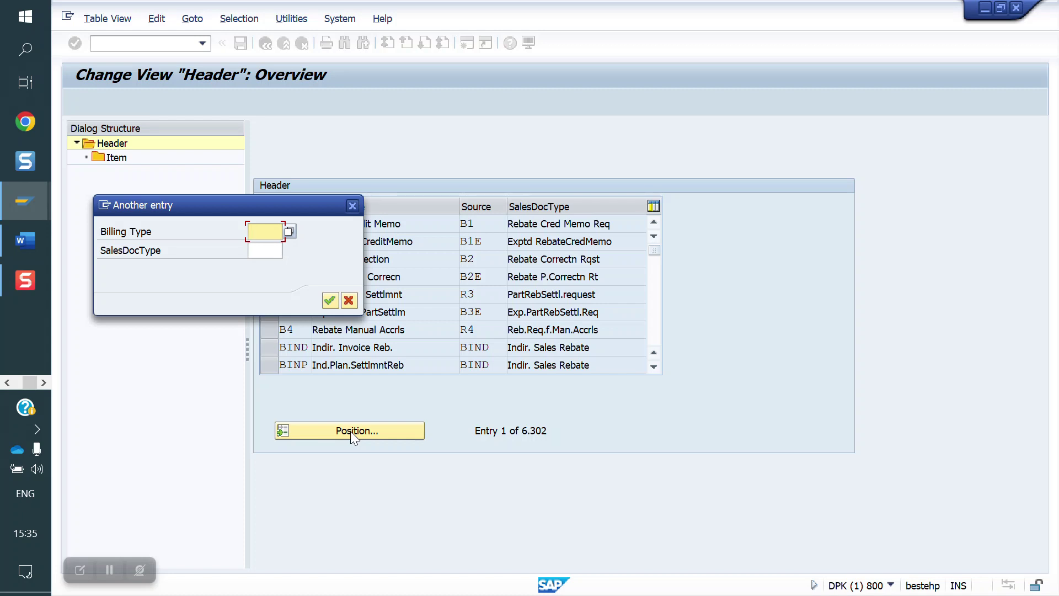
{"action": "type", "text": "YLSE"}
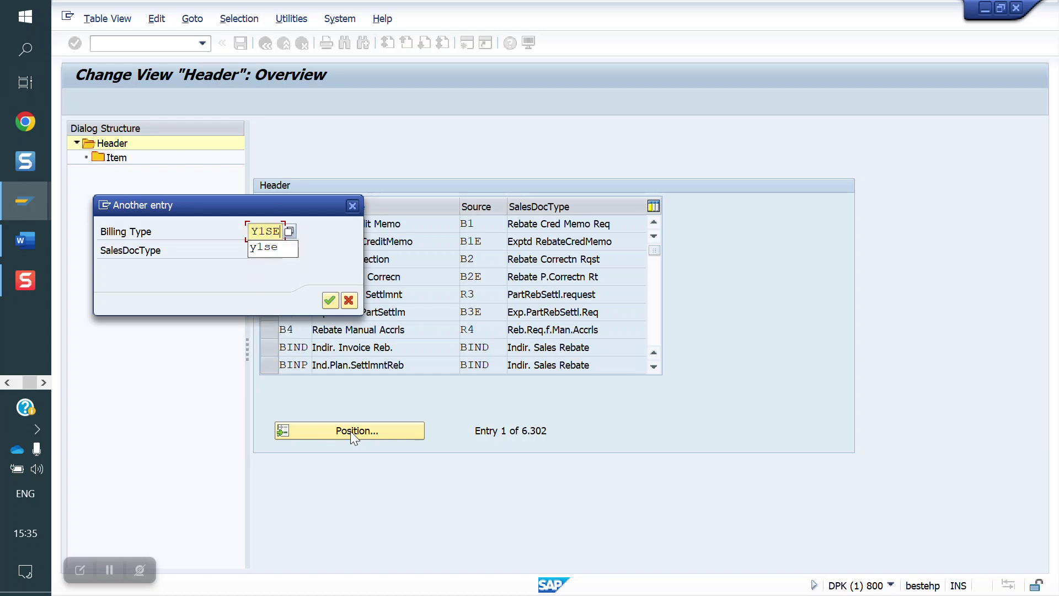
{"action": "key", "text": "Tab"}
{"action": "type", "text": "y1se"}
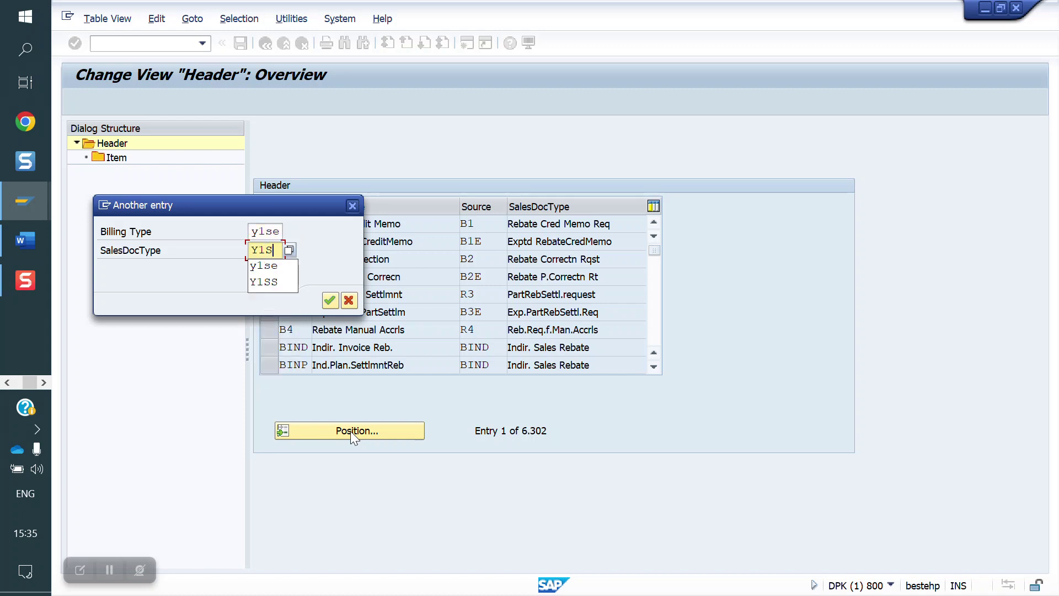
{"action": "key", "text": "Return"}
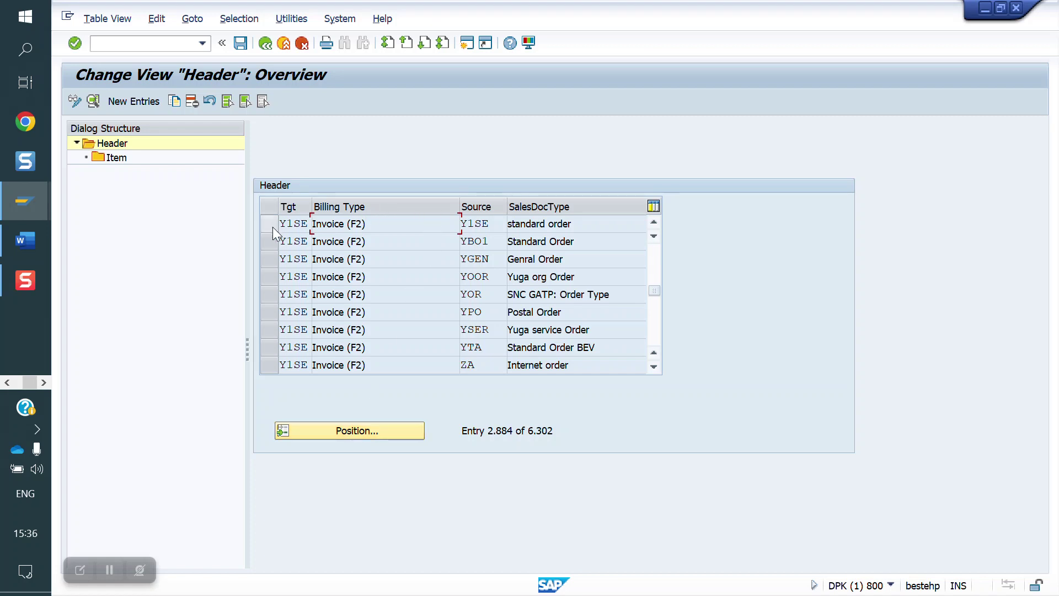
{"action": "left_click", "coordinate": [270, 226]}
{"action": "double_click", "coordinate": [115, 158]}
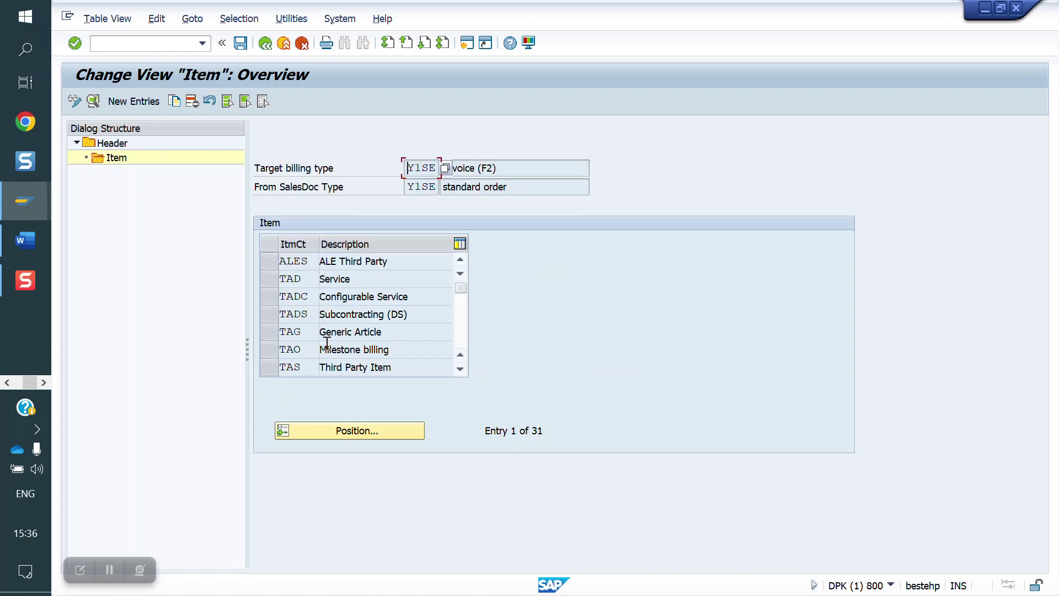
Step: Copy the Y1SE item category entry to item category Y1VE and save it to customizing request DPKK900767
{"action": "left_click", "coordinate": [389, 439]}
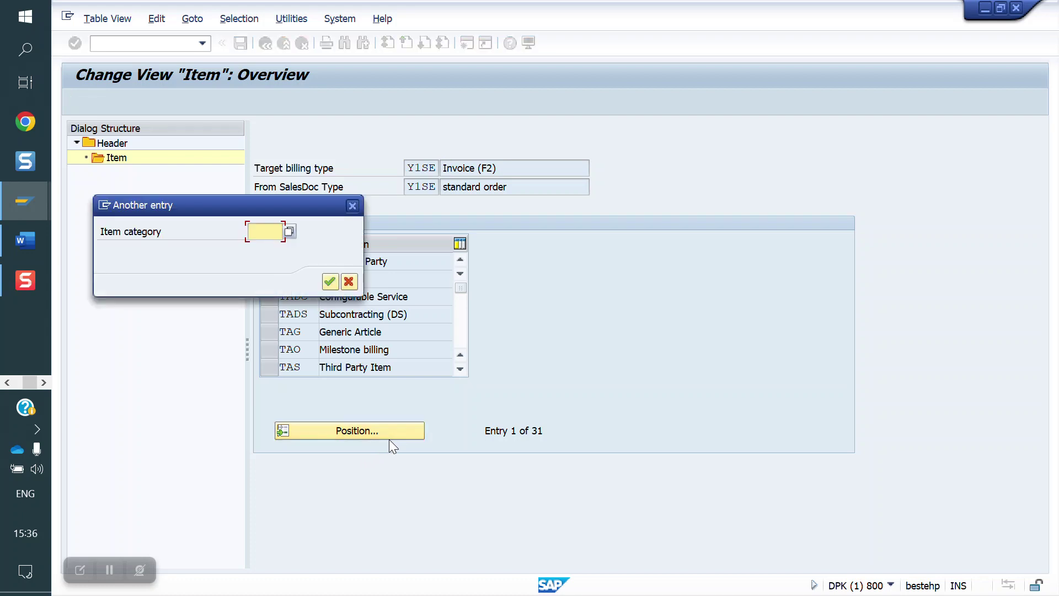
{"action": "type", "text": "Y1SE"}
{"action": "key", "text": "Return"}
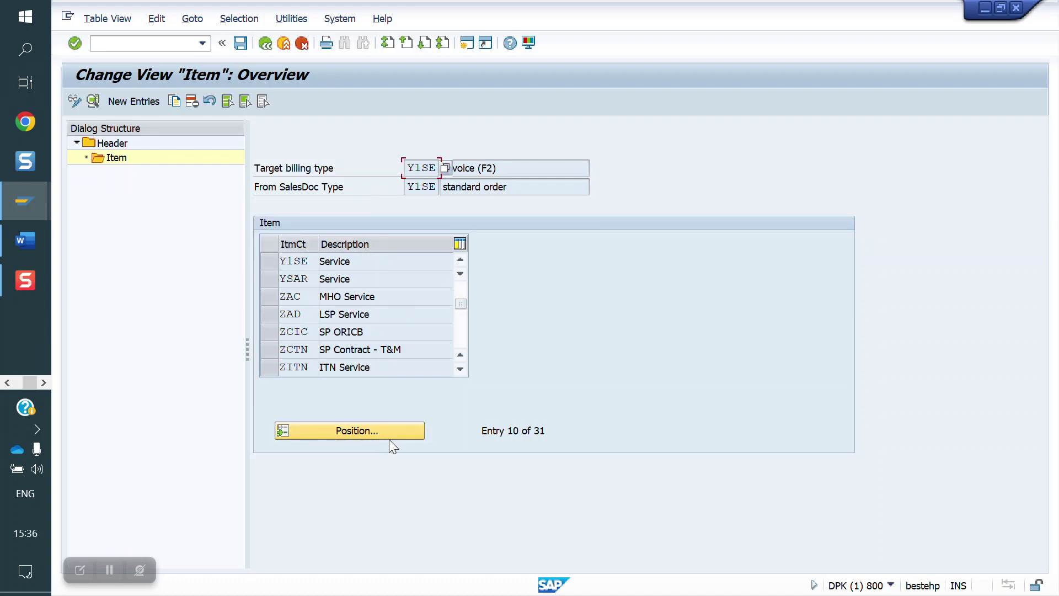
{"action": "left_click", "coordinate": [269, 260]}
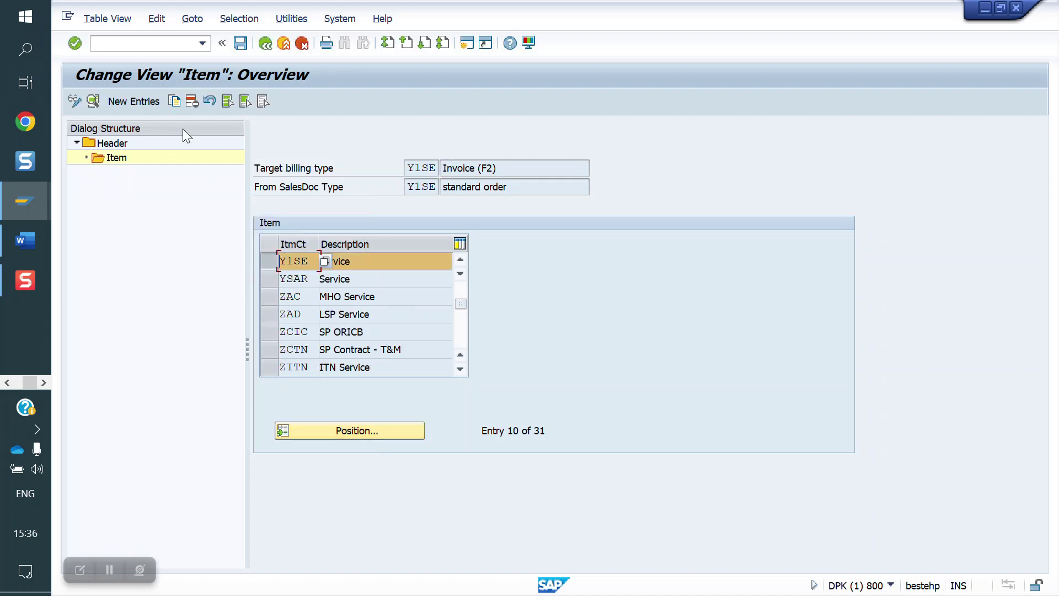
{"action": "left_click", "coordinate": [176, 96]}
{"action": "left_click", "coordinate": [536, 205]}
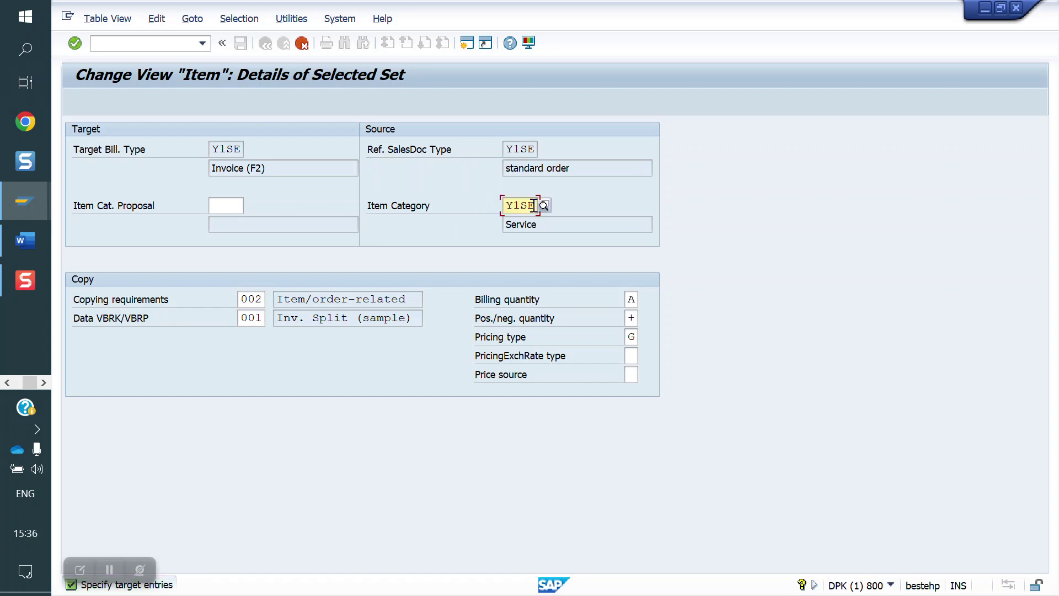
{"action": "key", "text": "BackSpace"}
{"action": "key", "text": "BackSpace"}
{"action": "type", "text": "V"}
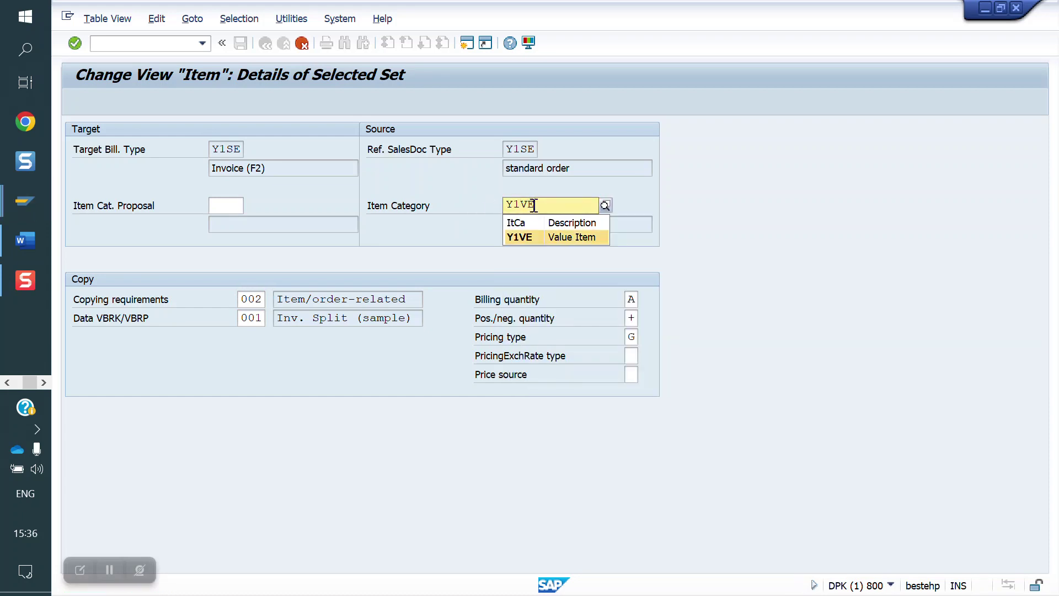
{"action": "key", "text": "Return"}
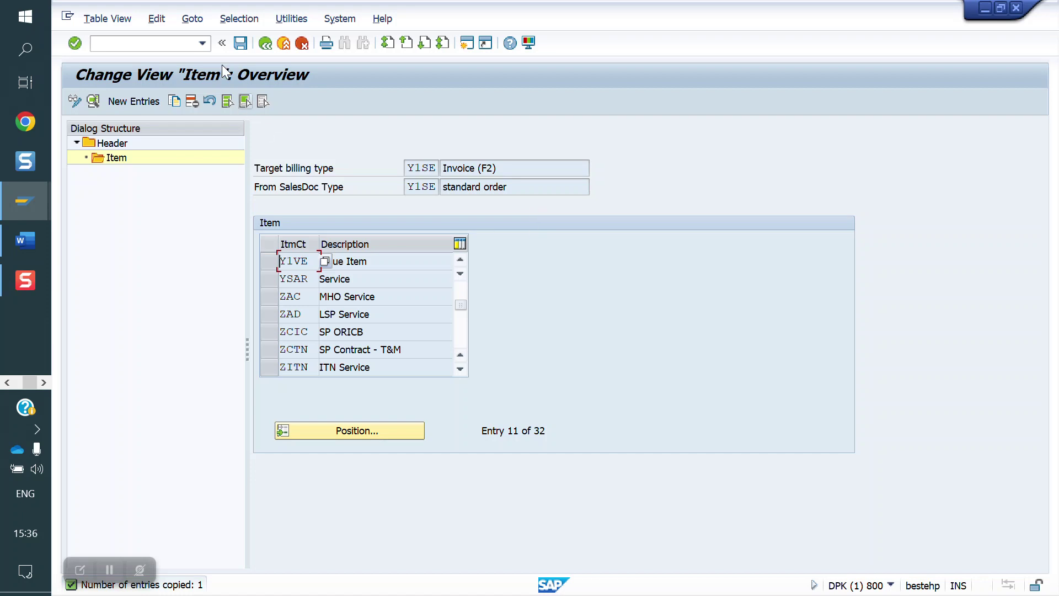
{"action": "left_click", "coordinate": [241, 43]}
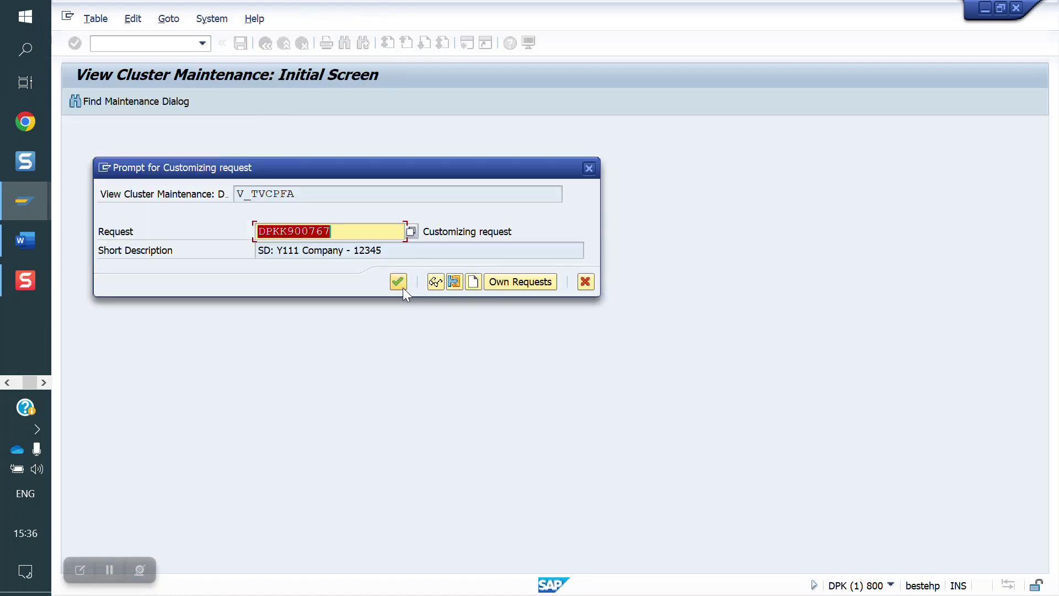
{"action": "left_click", "coordinate": [403, 287]}
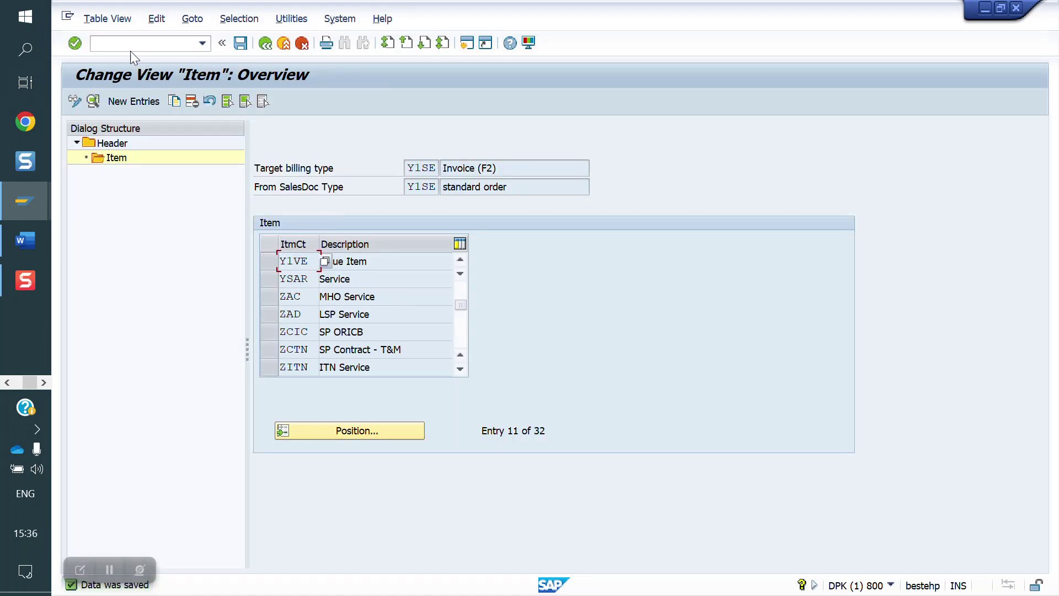
Step: Create a billing document for the saved standard order in transaction VF01
{"action": "left_click", "coordinate": [125, 42]}
{"action": "type", "text": "/NVF0"}
{"action": "key", "text": "Return"}
{"action": "key", "text": "Return"}
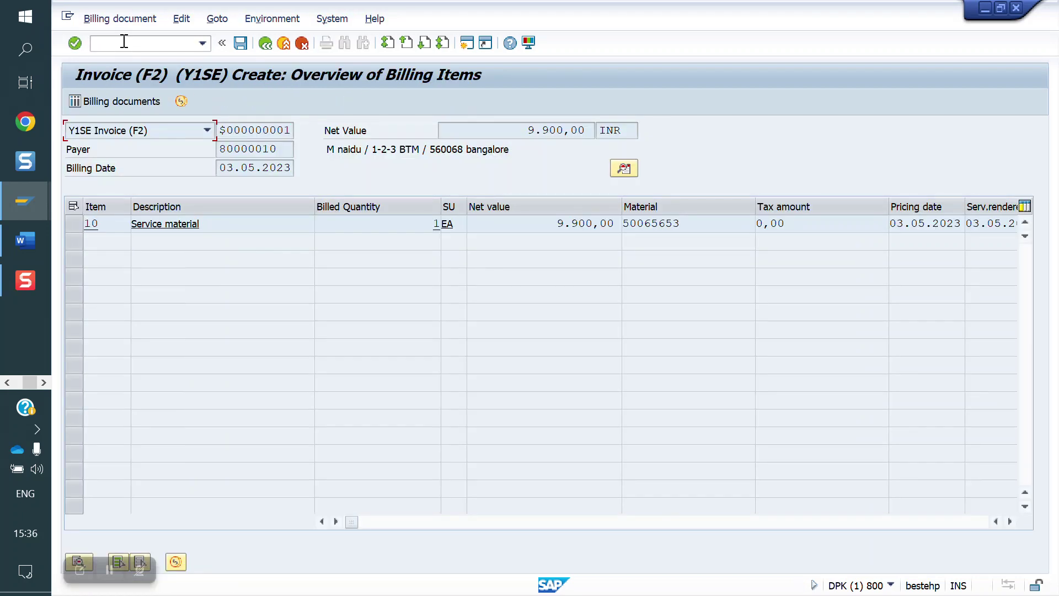
Step: Check the item category in the service material item's details and save the billing document
{"action": "double_click", "coordinate": [251, 226]}
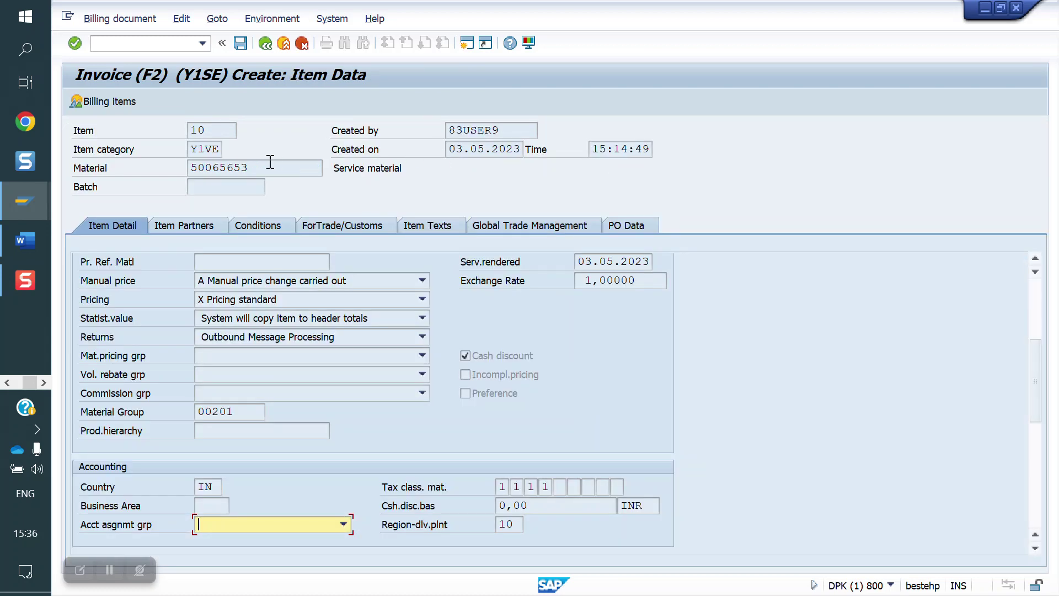
{"action": "left_click_drag", "start_coordinate": [222, 148], "coordinate": [178, 149]}
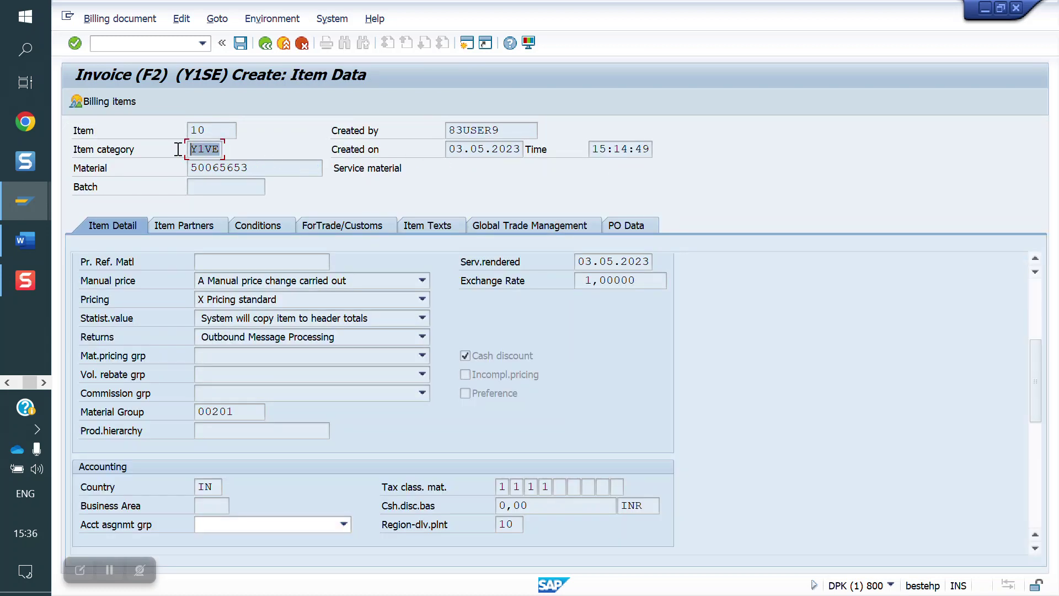
{"action": "left_click", "coordinate": [241, 48]}
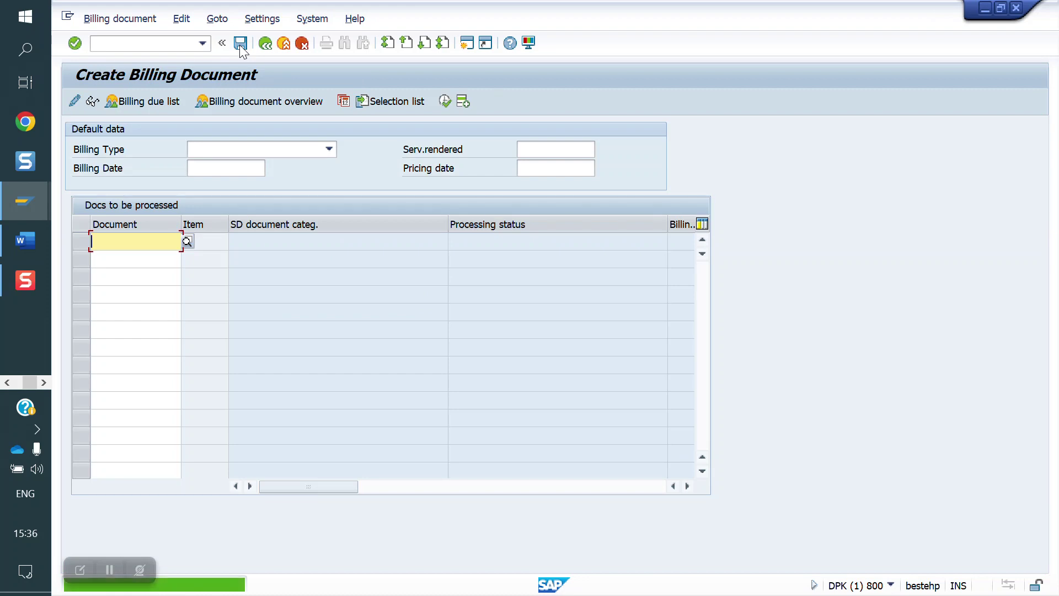
{"action": "left_click", "coordinate": [156, 47]}
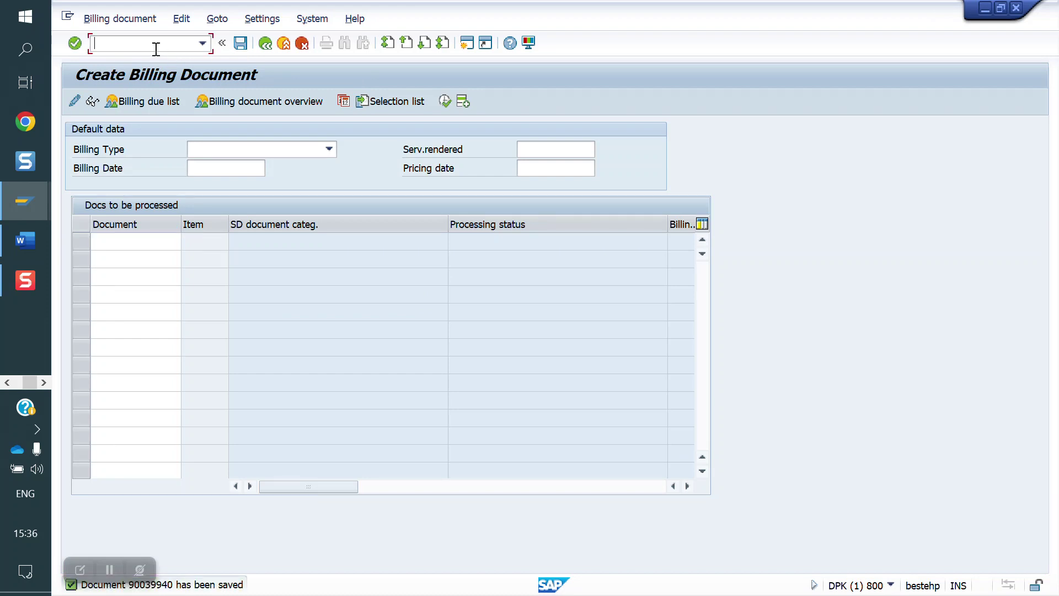
{"action": "type", "text": "/NVA01"}
{"action": "key", "text": "Return"}
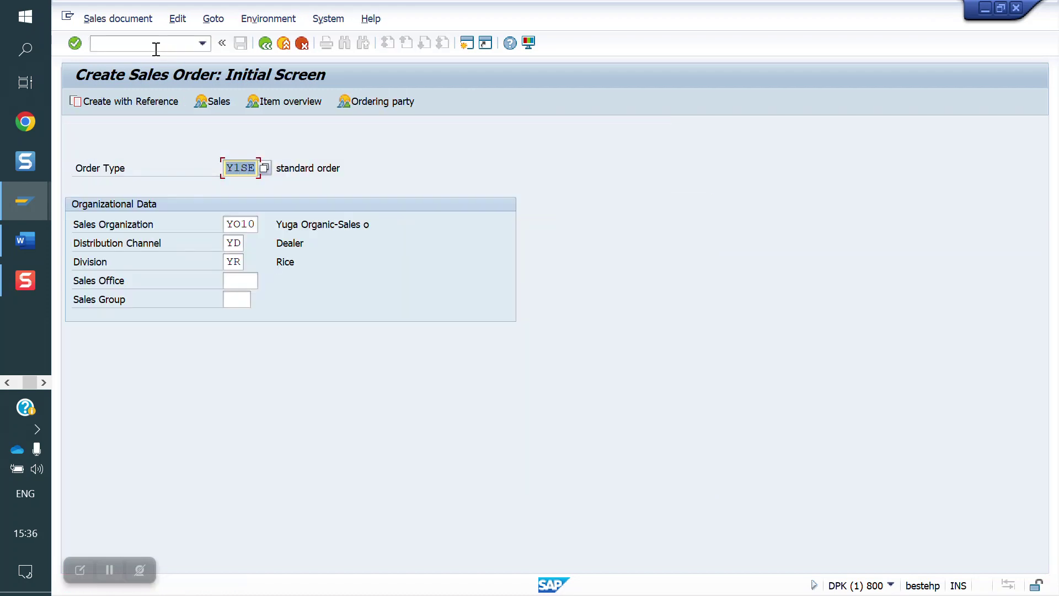
{"action": "key", "text": "Return"}
{"action": "key", "text": "Down"}
{"action": "key", "text": "Return"}
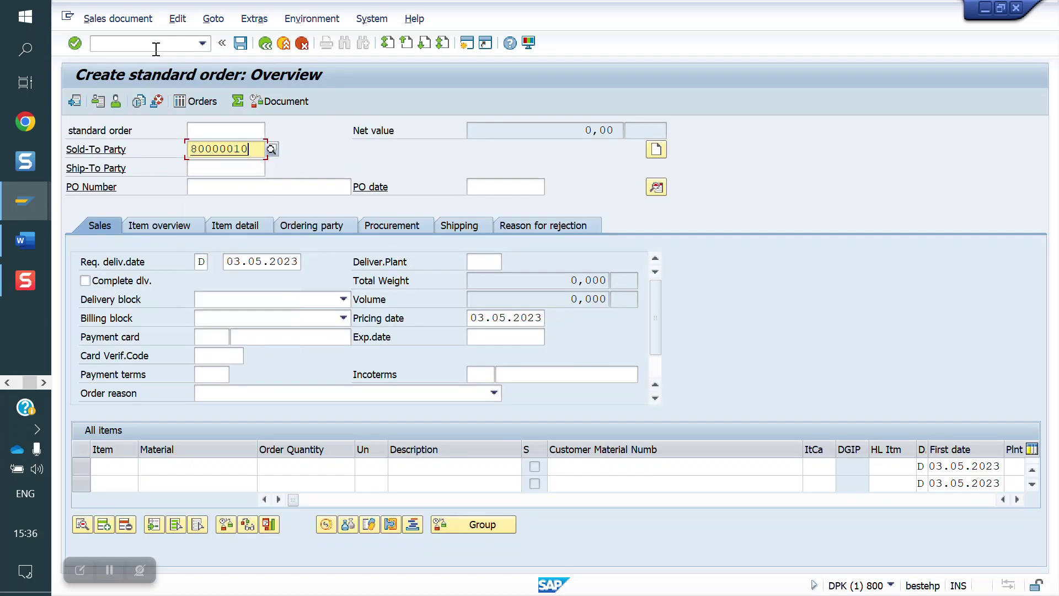
{"action": "key", "text": "Return"}
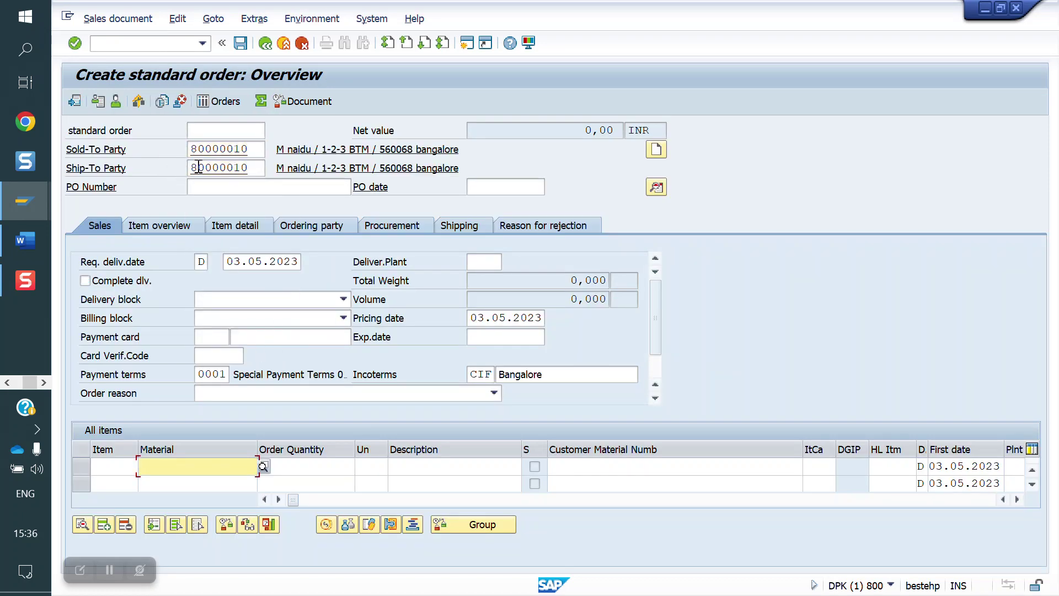
Step: Open the item category maintenance view and position the list at item category TAX
{"action": "left_click", "coordinate": [136, 45]}
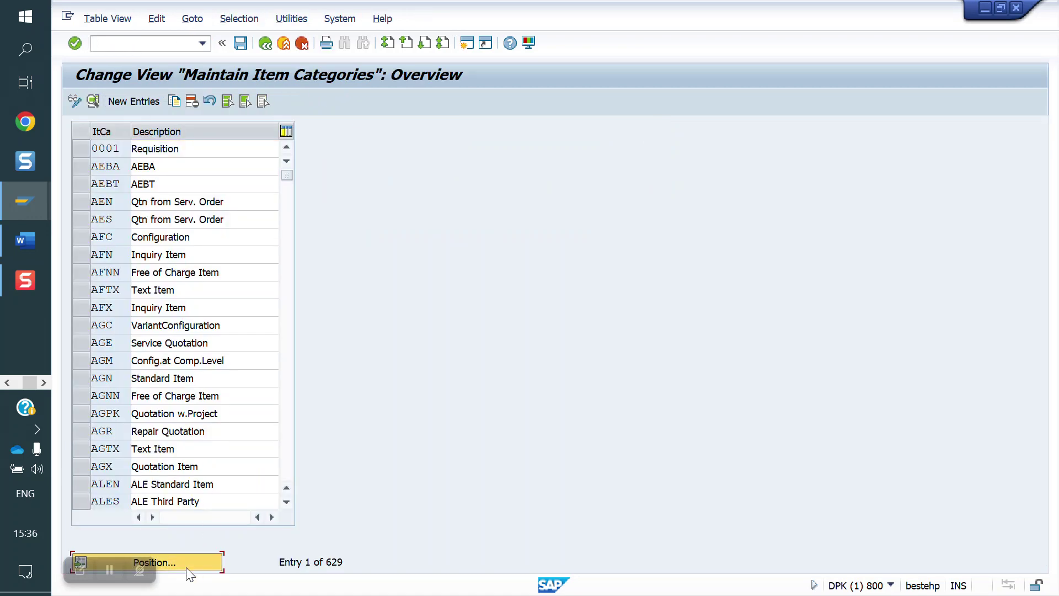
{"action": "left_click", "coordinate": [186, 567]}
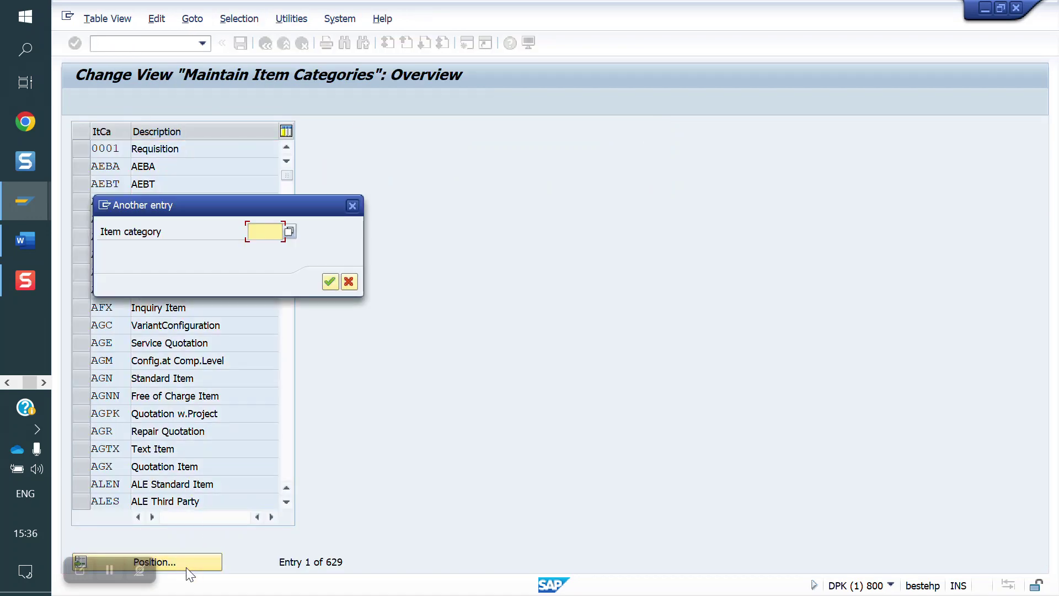
{"action": "type", "text": "A"}
{"action": "key", "text": "BackSpace"}
{"action": "type", "text": "TAX"}
{"action": "key", "text": "Return"}
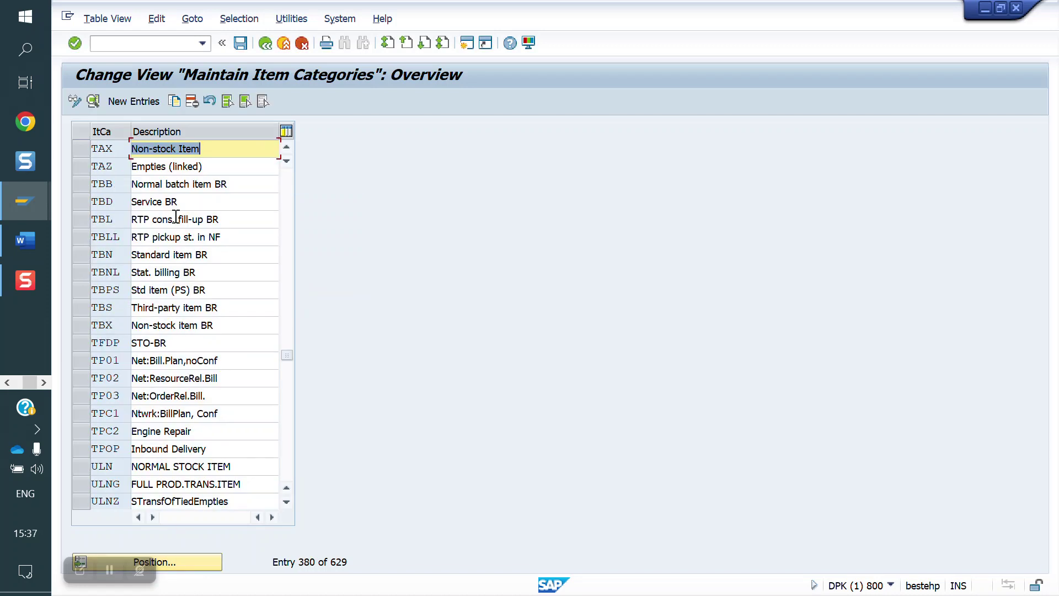
Step: Copy item category TAX to a new item category Y1TX, including its dependent copying control entries
{"action": "left_click", "coordinate": [78, 150]}
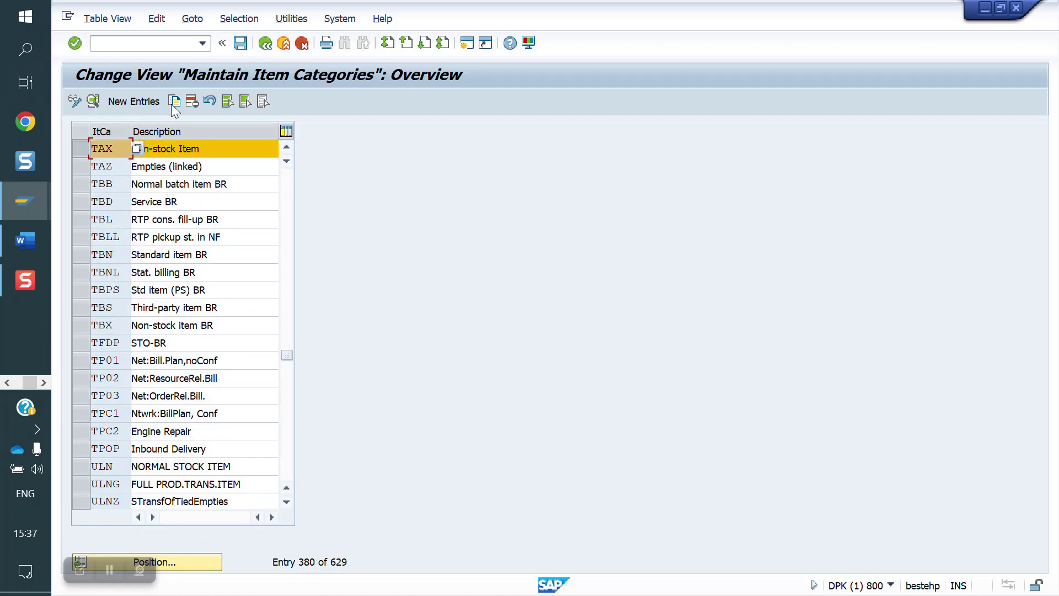
{"action": "double_click", "coordinate": [138, 148]}
{"action": "key", "text": "F6"}
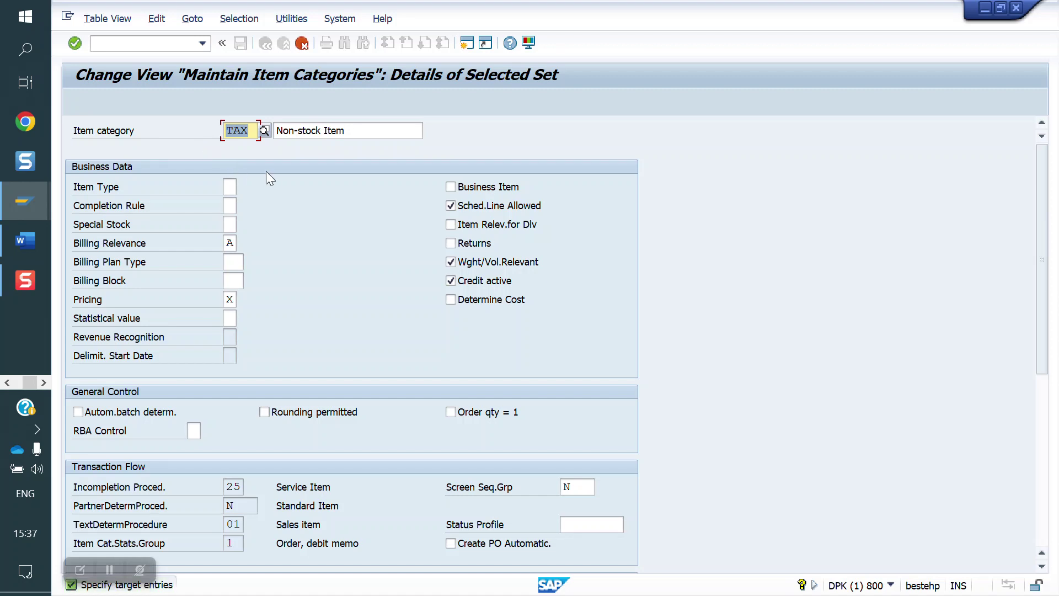
{"action": "type", "text": "Y1"}
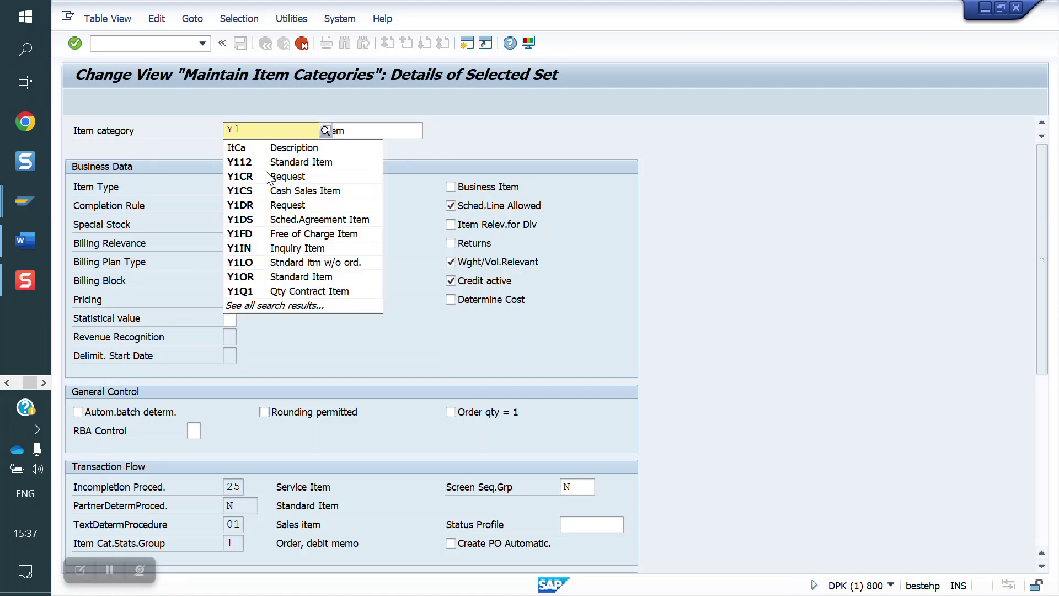
{"action": "type", "text": "TA"}
{"action": "key", "text": "BackSpace"}
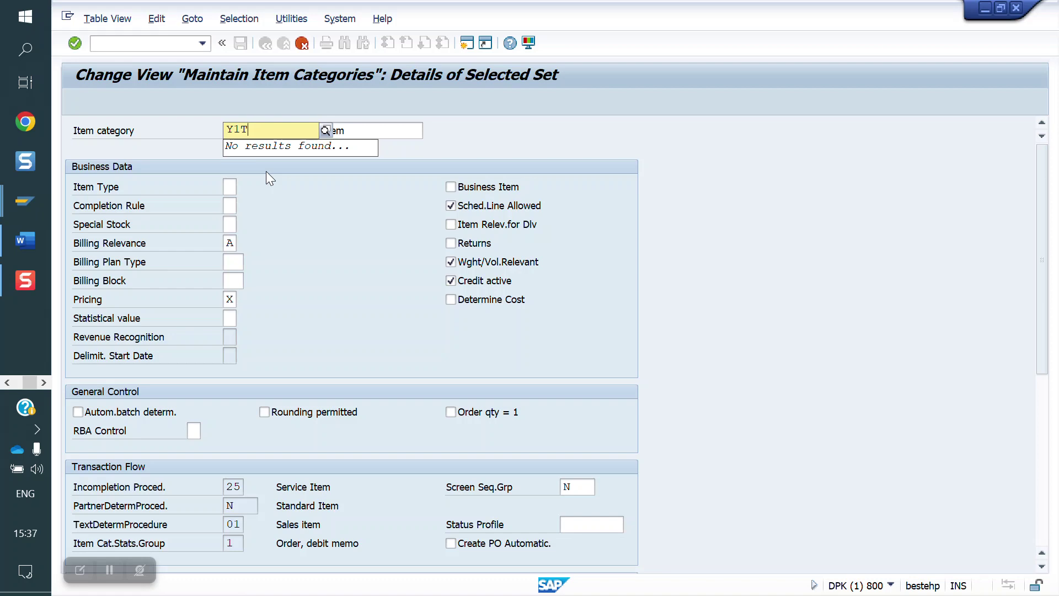
{"action": "type", "text": "X"}
{"action": "key", "text": "Return"}
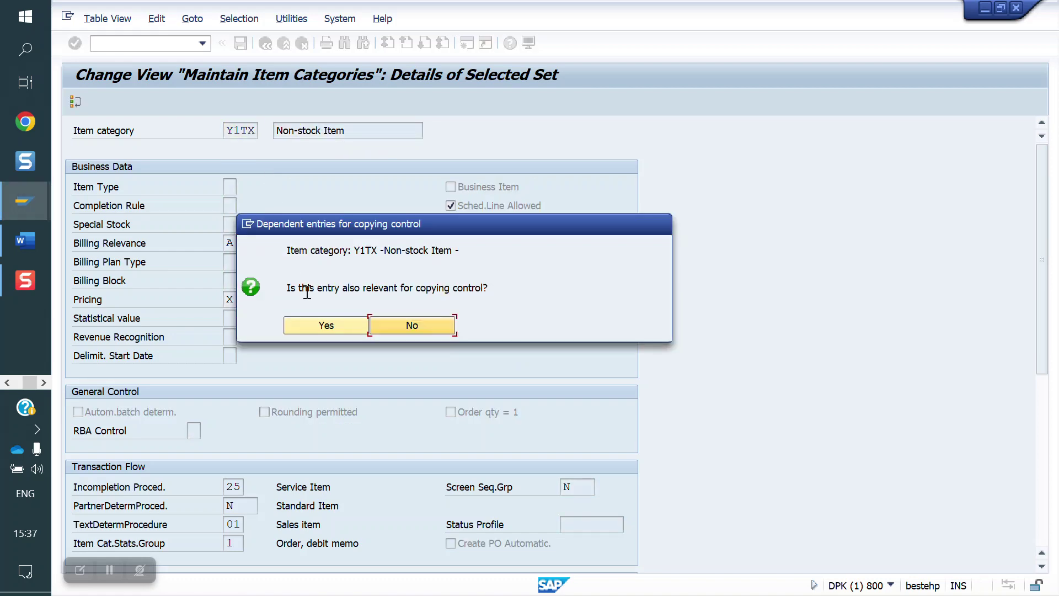
{"action": "left_click", "coordinate": [322, 322]}
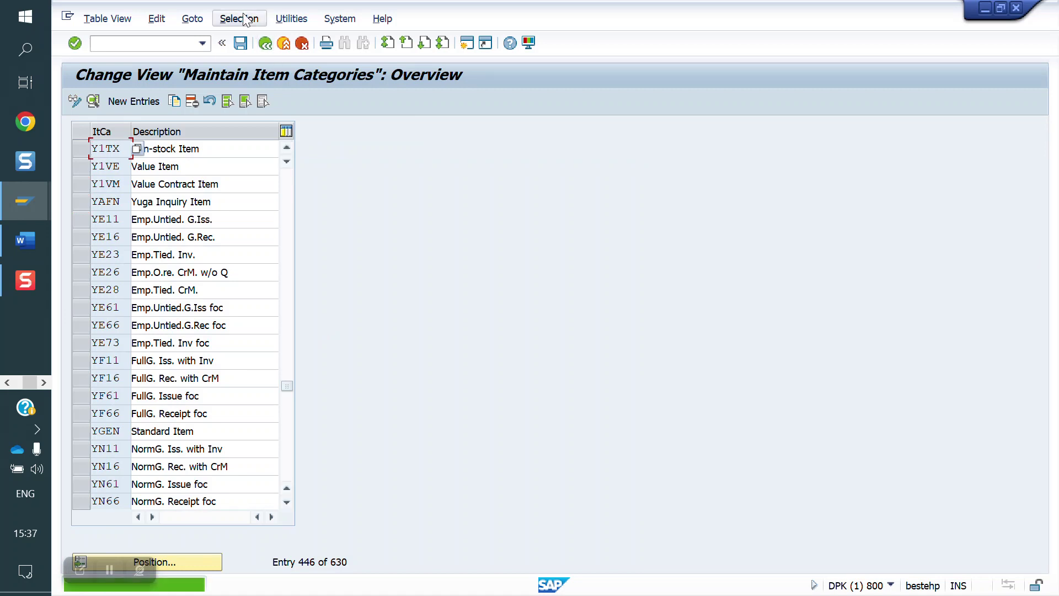
Step: Save item category Y1TX to customizing request DPKK900767 and close the list of transported tables
{"action": "left_click", "coordinate": [240, 42]}
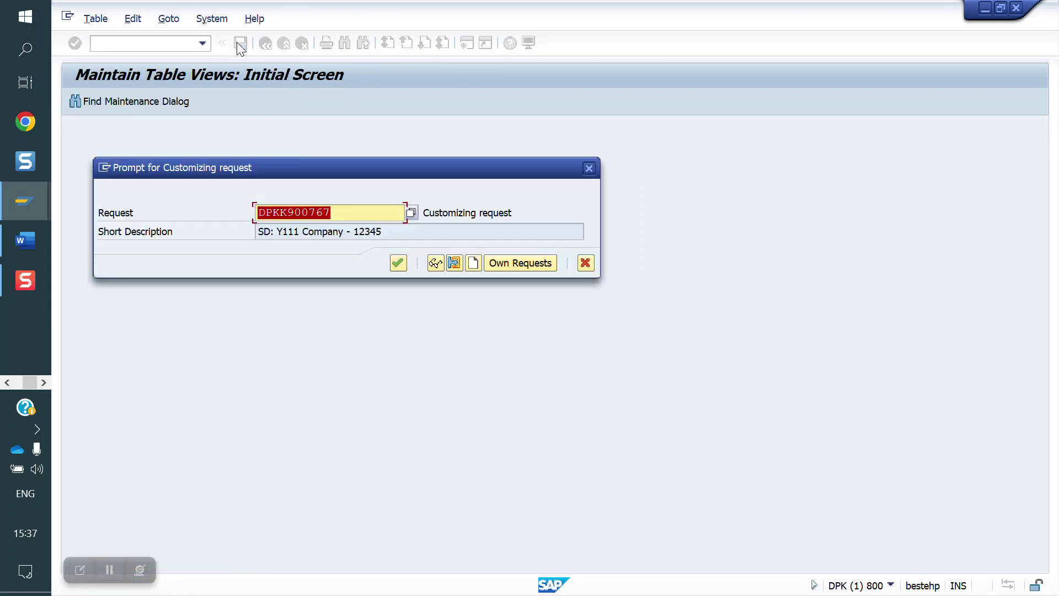
{"action": "left_click", "coordinate": [399, 262]}
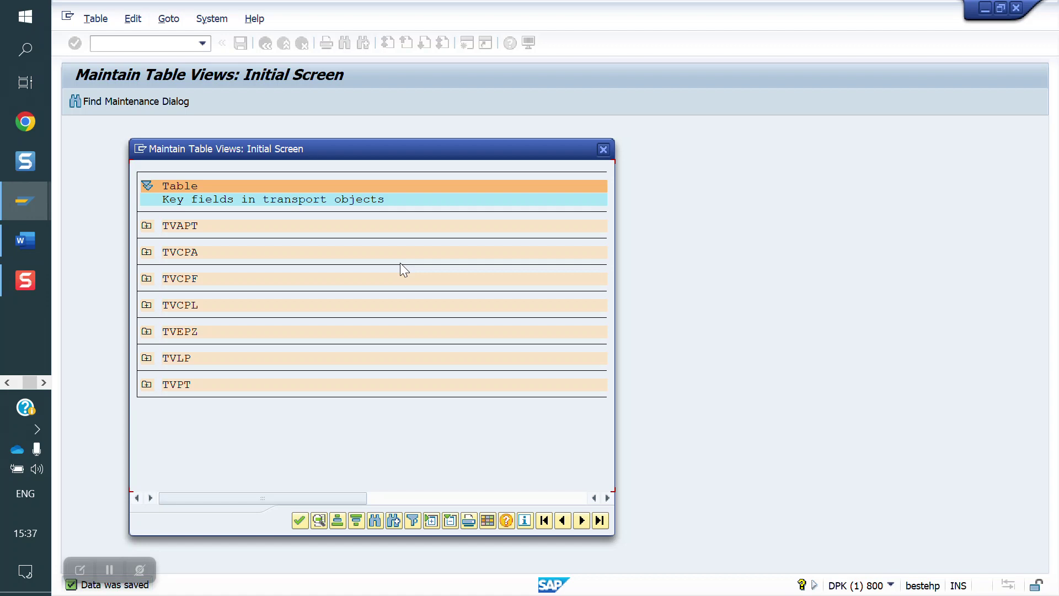
{"action": "left_click", "coordinate": [300, 520]}
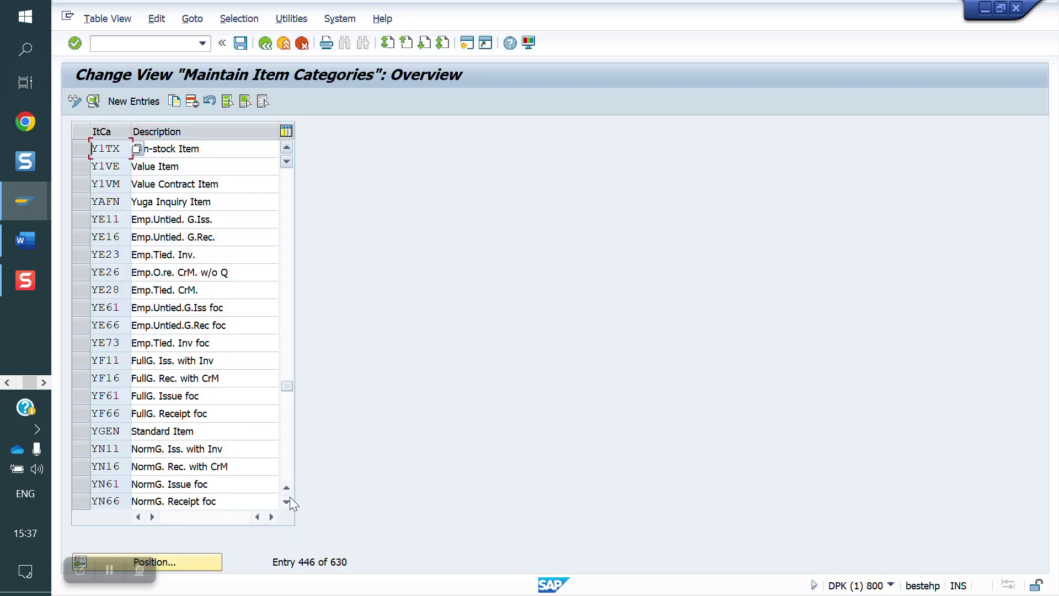
Step: Open item category assignment with transaction VOV4 and find the entry for sales document type Y1SE and item category group DIEN
{"action": "left_click", "coordinate": [145, 49]}
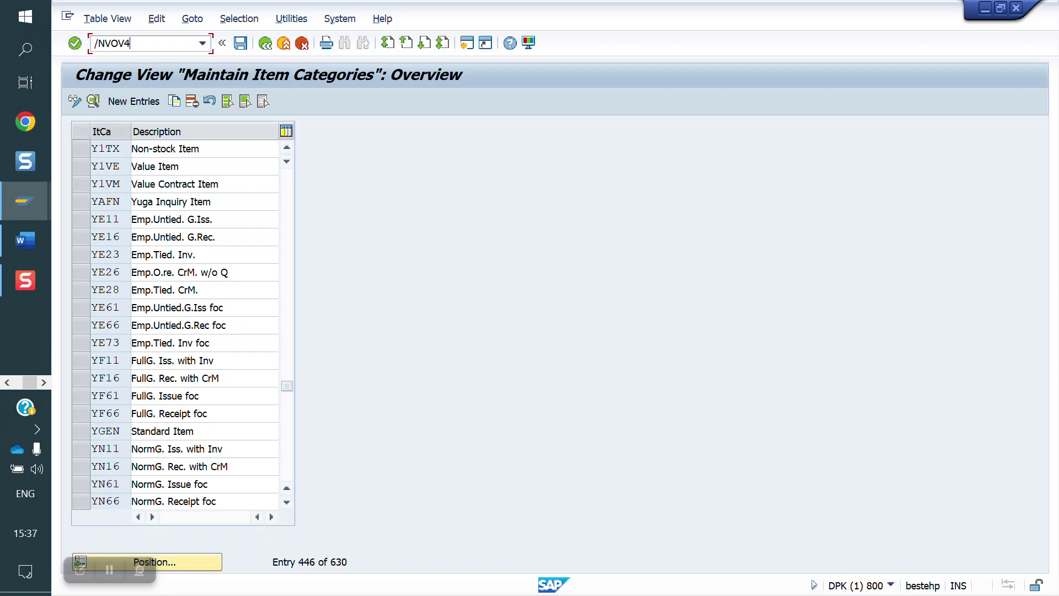
{"action": "key", "text": "Return"}
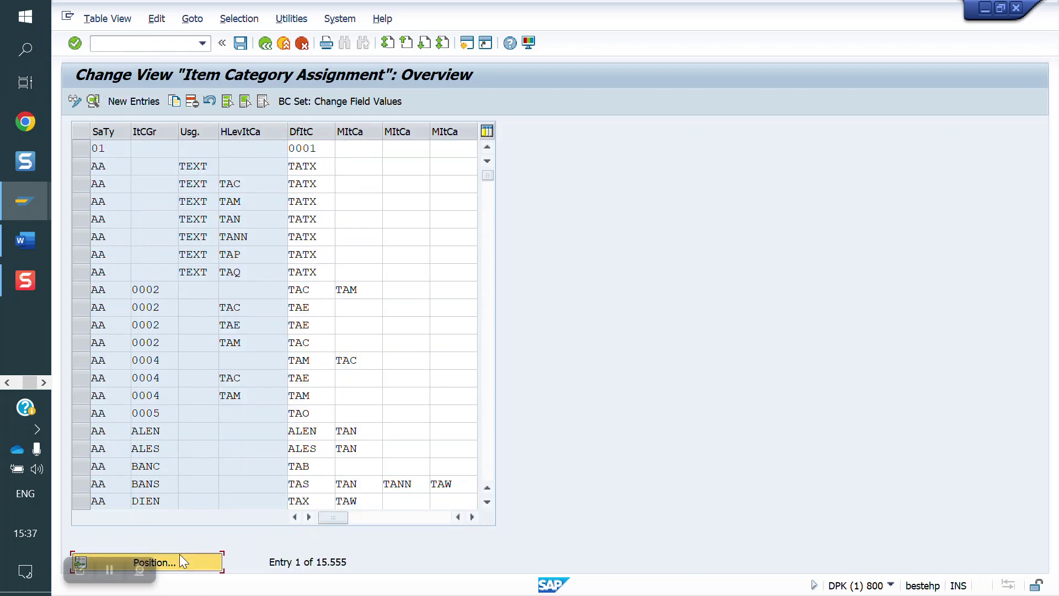
{"action": "left_click", "coordinate": [179, 556]}
{"action": "type", "text": "Y1SE"}
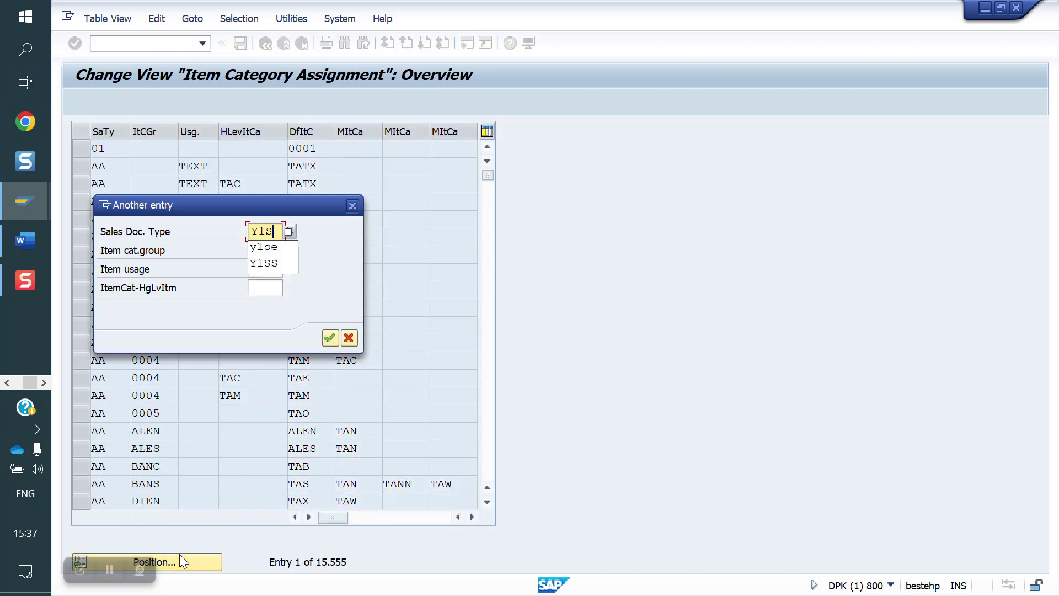
{"action": "key", "text": "Return"}
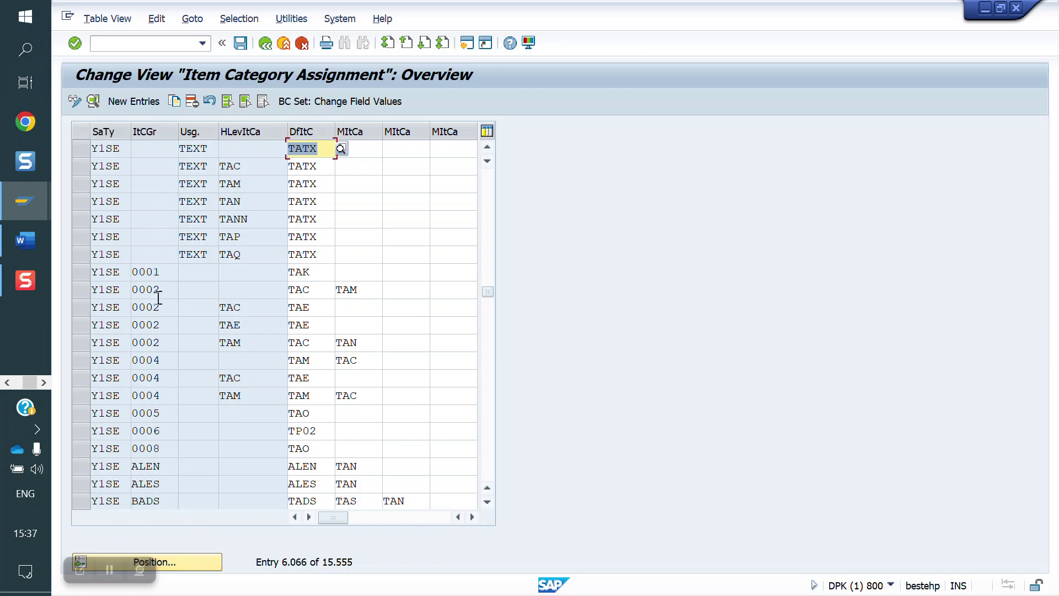
{"action": "left_click", "coordinate": [191, 562]}
{"action": "type", "text": "ylse"}
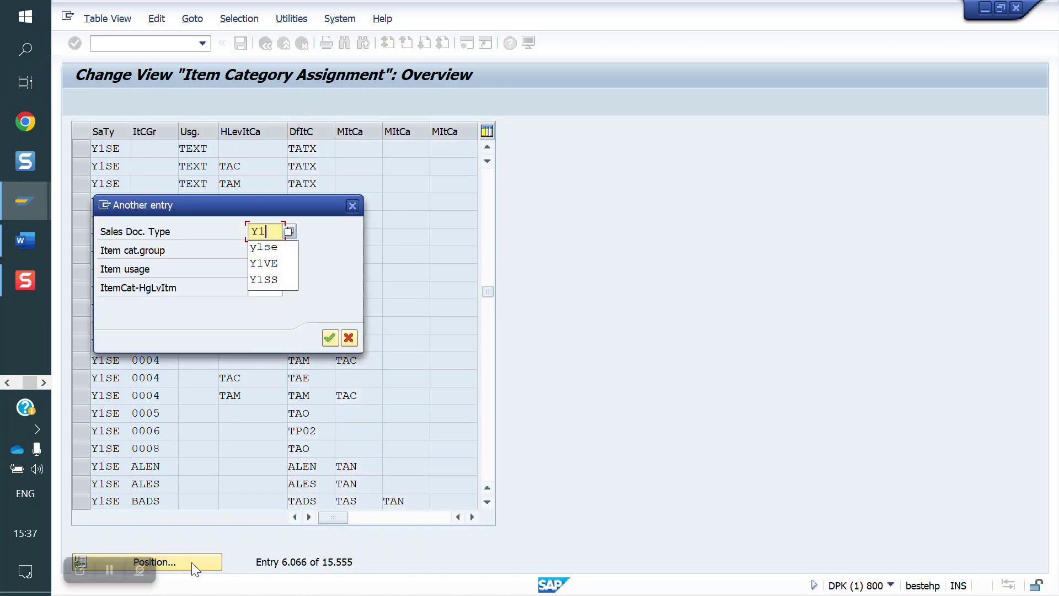
{"action": "key", "text": "Tab"}
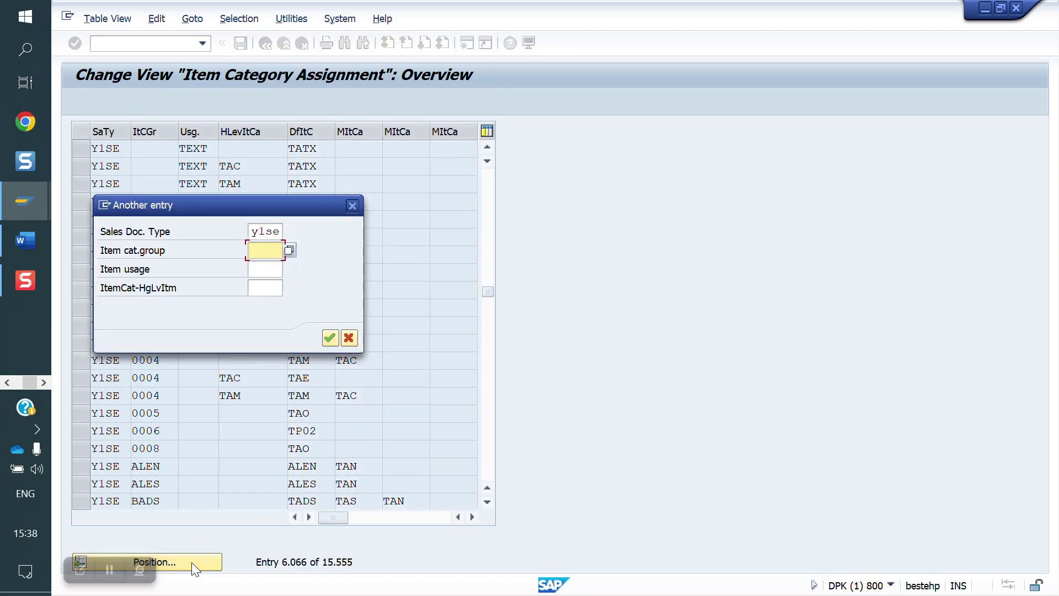
{"action": "type", "text": "DIEN"}
{"action": "key", "text": "Return"}
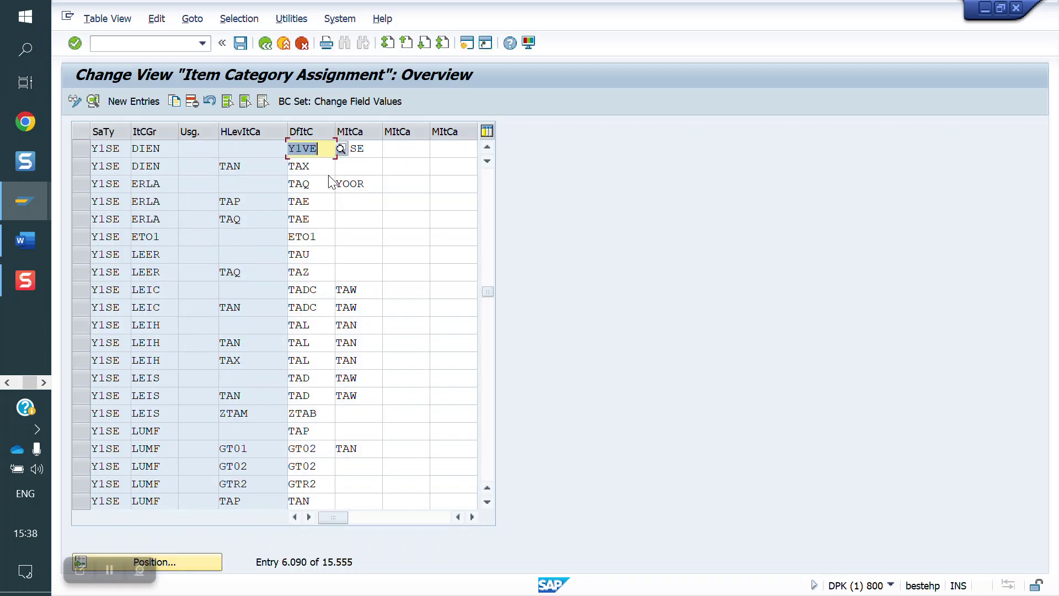
Step: Set Y1TX as default item category and Y1VE as second manual category for Y1SE with DIEN, and save to the customizing request
{"action": "type", "text": "Y1TX"}
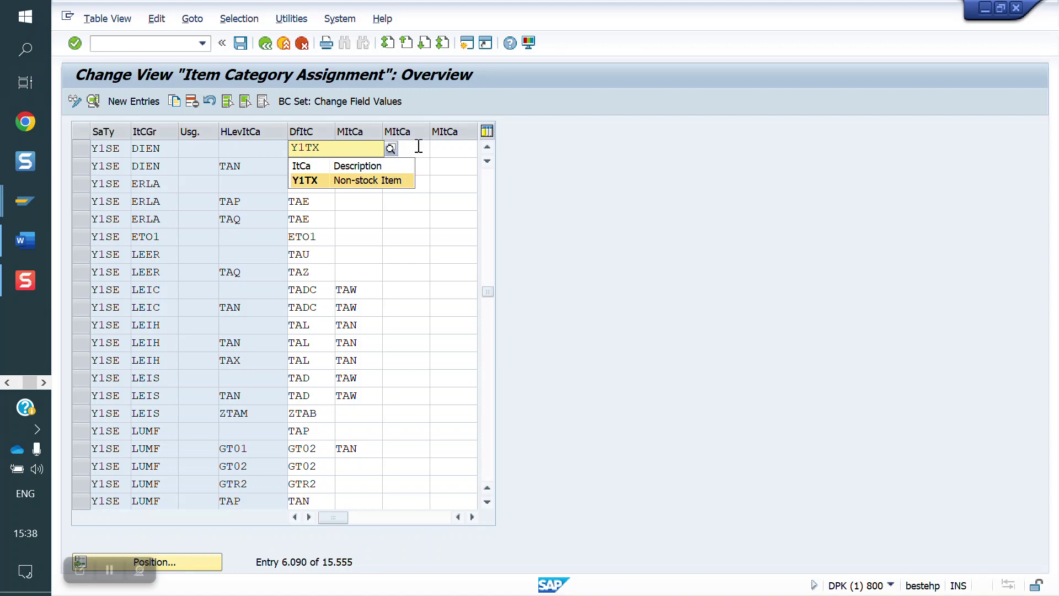
{"action": "left_click", "coordinate": [386, 181]}
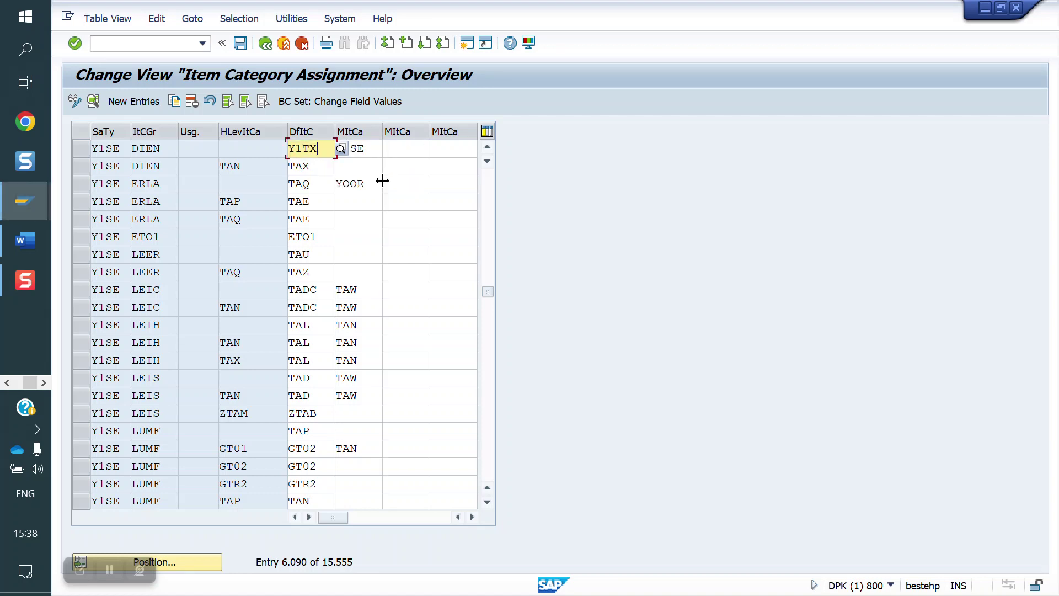
{"action": "left_click", "coordinate": [412, 150]}
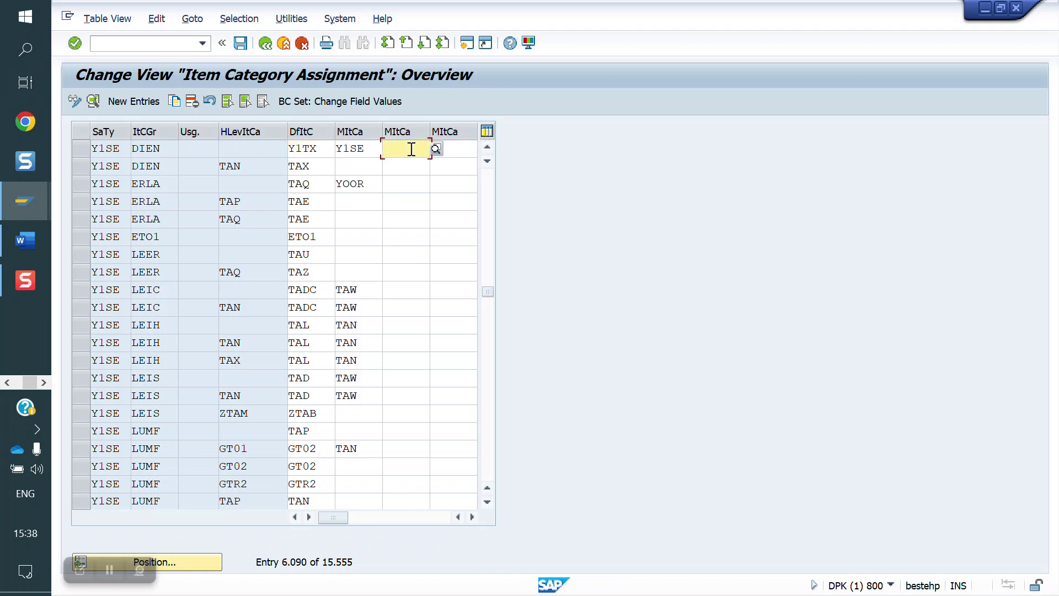
{"action": "type", "text": "Y1VE"}
{"action": "left_click", "coordinate": [240, 43]}
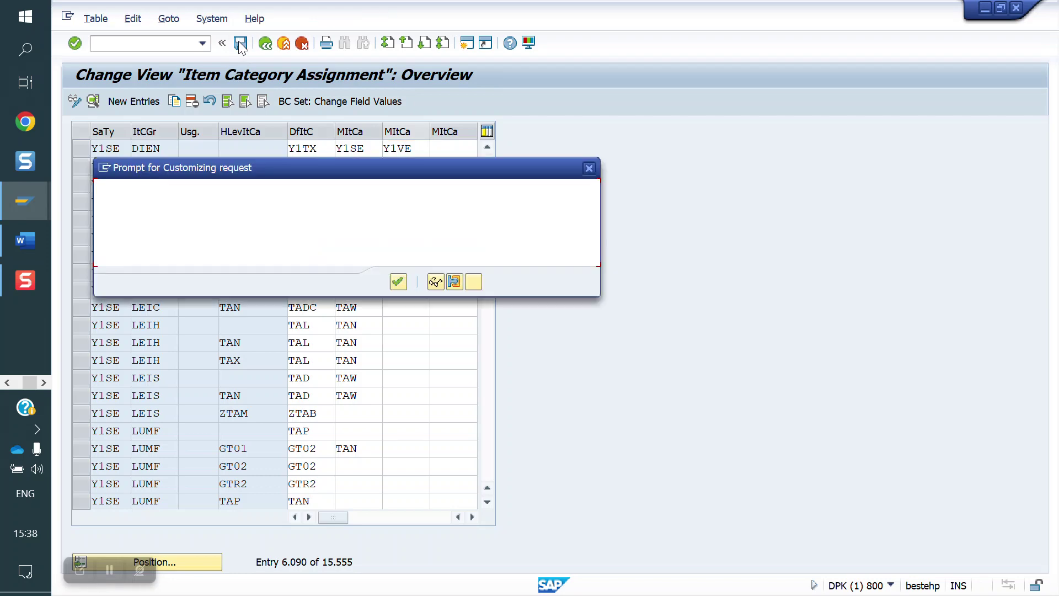
{"action": "left_click", "coordinate": [397, 282]}
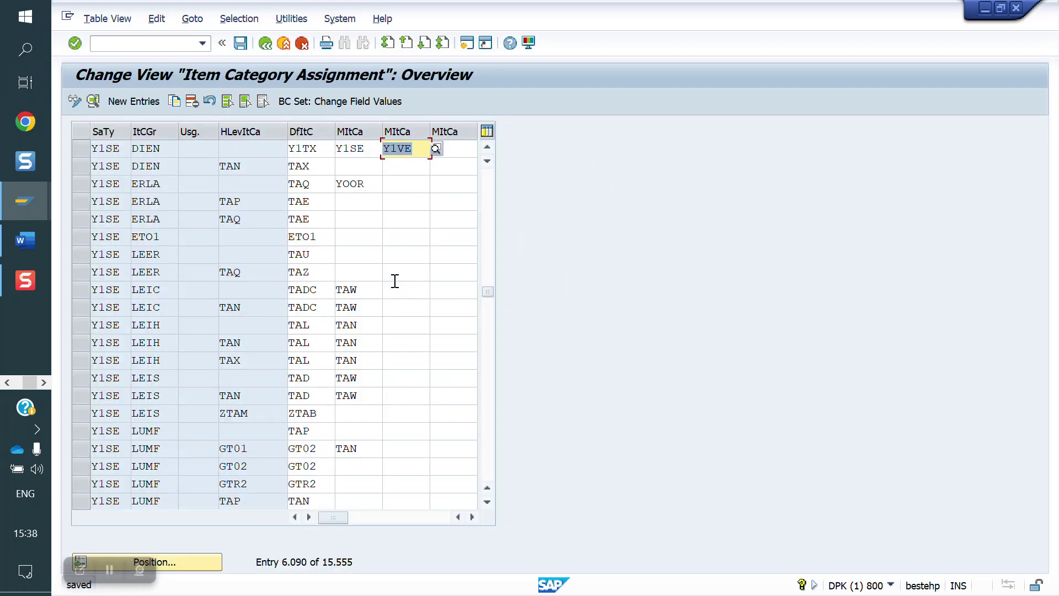
Step: Start a new standard order in transaction VA01 and fill in the sold-to party's customer number
{"action": "left_click", "coordinate": [147, 41]}
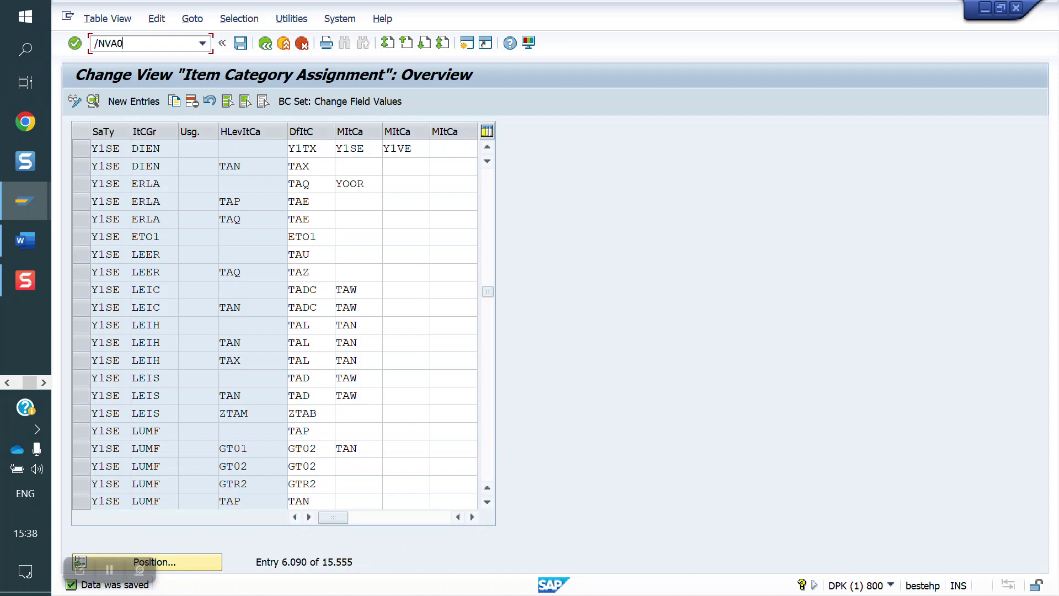
{"action": "type", "text": "/NVA0"}
{"action": "key", "text": "Return"}
{"action": "key", "text": "Return"}
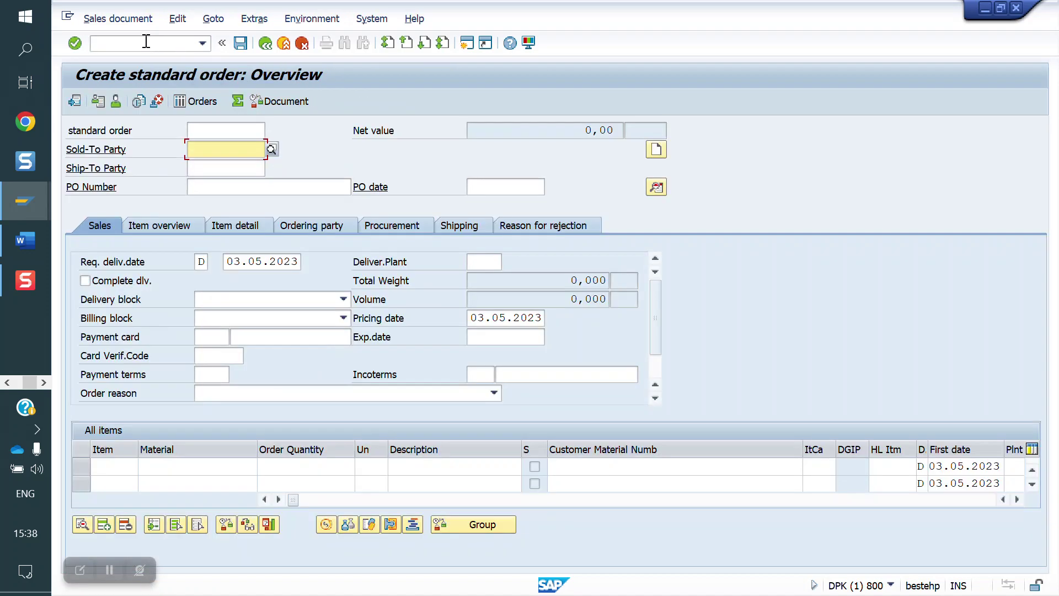
{"action": "key", "text": "Down"}
{"action": "key", "text": "Return"}
{"action": "key", "text": "Return"}
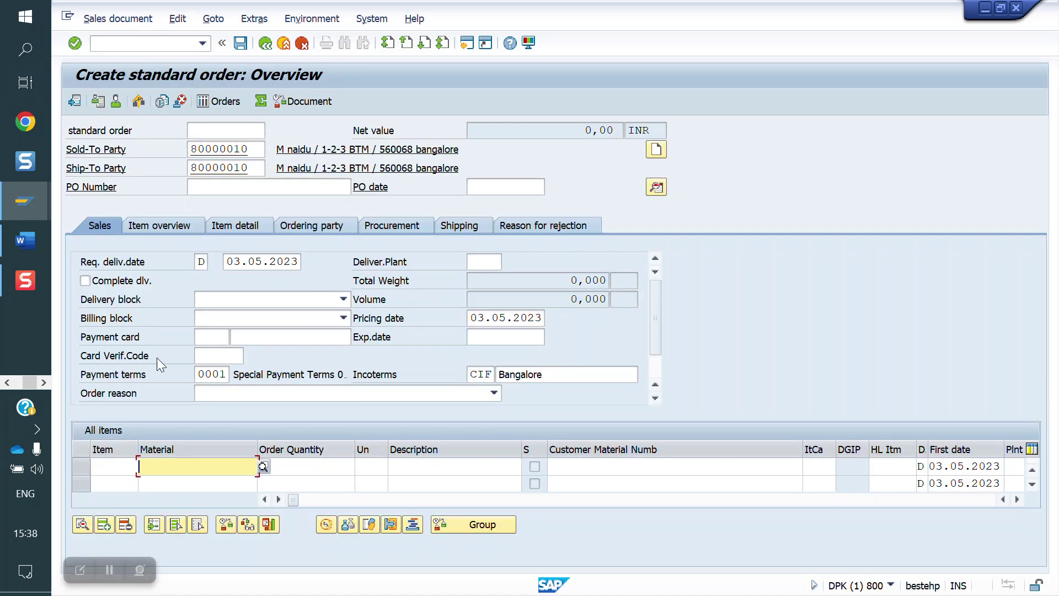
Step: Enter an order item without a material, using only the description Text
{"action": "left_click", "coordinate": [406, 467]}
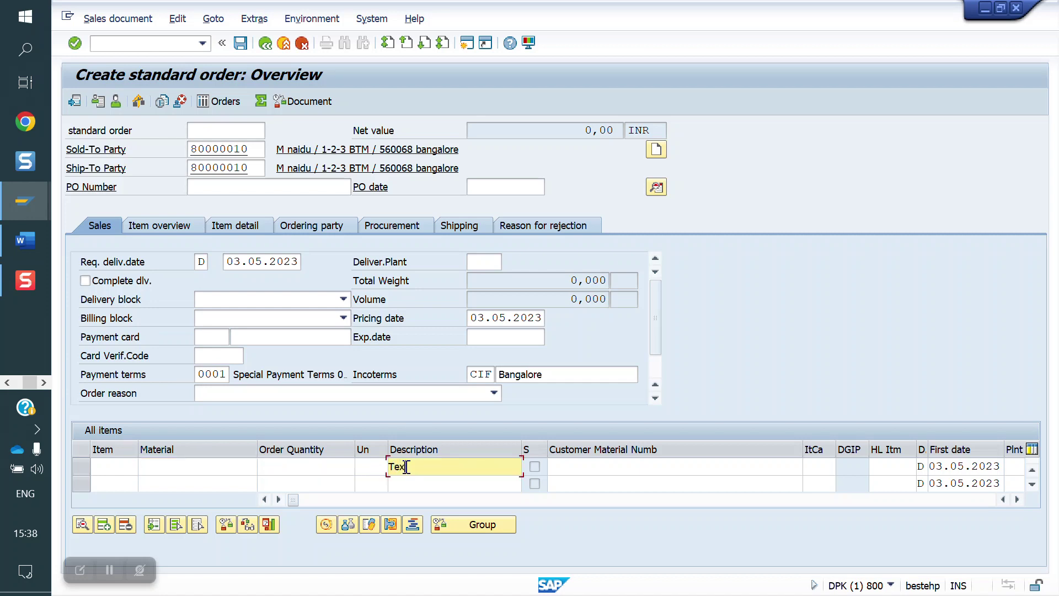
{"action": "type", "text": "Text"}
{"action": "key", "text": "Return"}
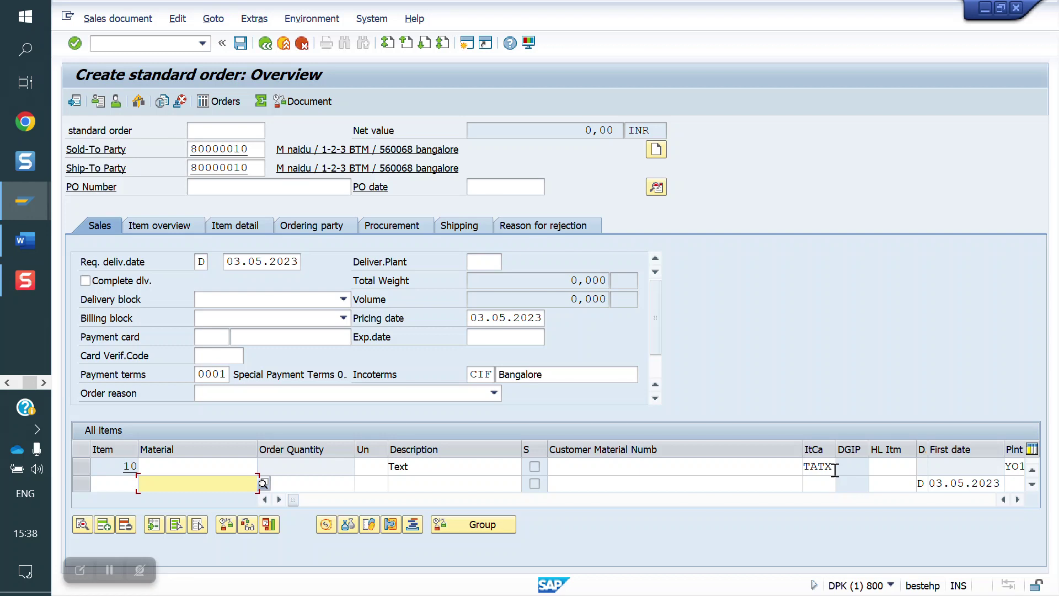
Step: Assign service material 50065653 to order item 10 and accept the redetermination of its item category
{"action": "left_click", "coordinate": [233, 470]}
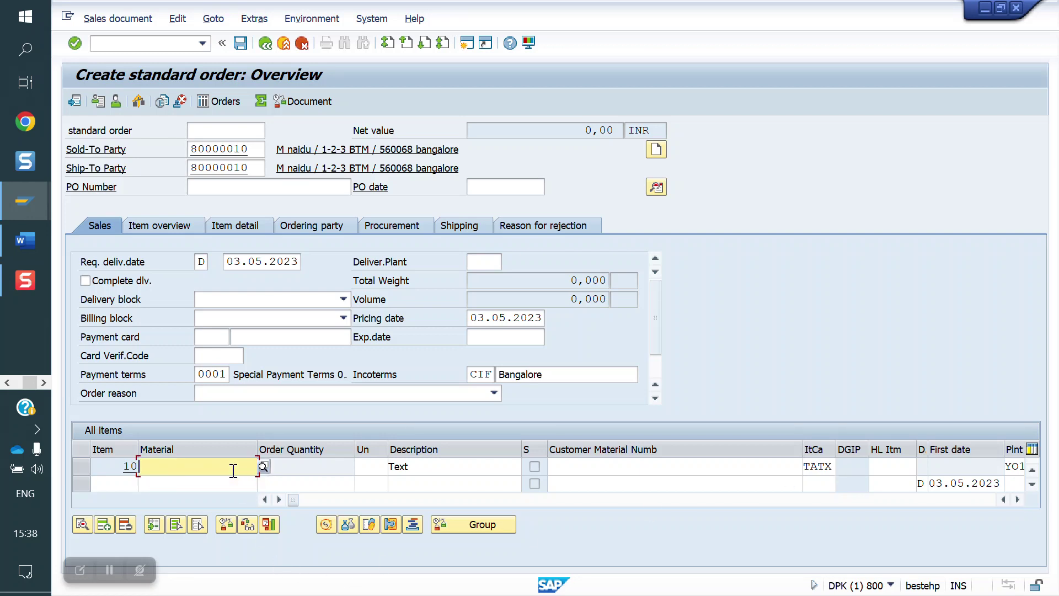
{"action": "type", "text": "50004563"}
{"action": "key", "text": "Return"}
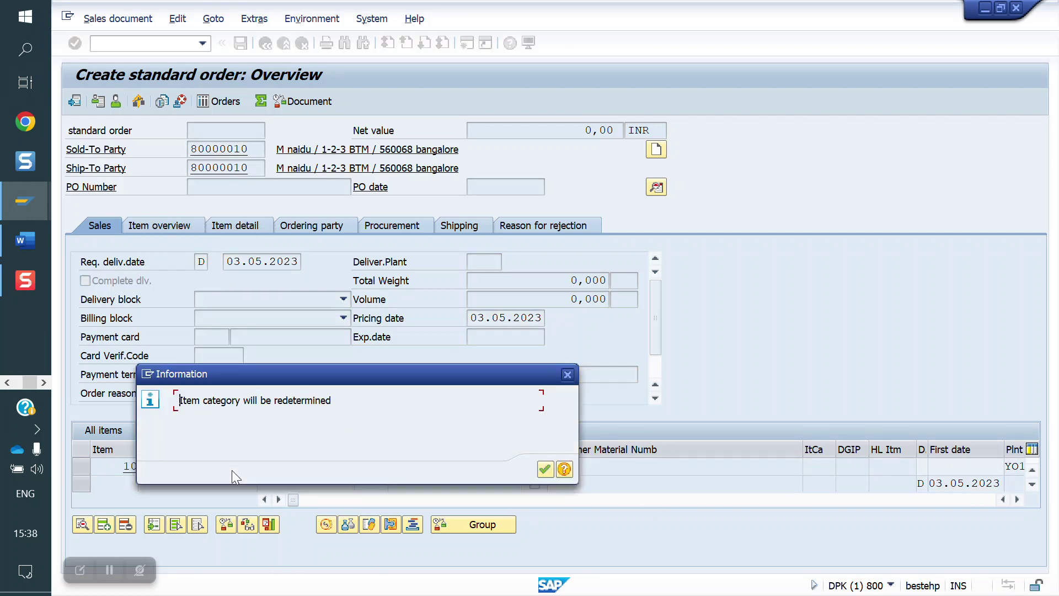
{"action": "key", "text": "Return"}
{"action": "key", "text": "Return"}
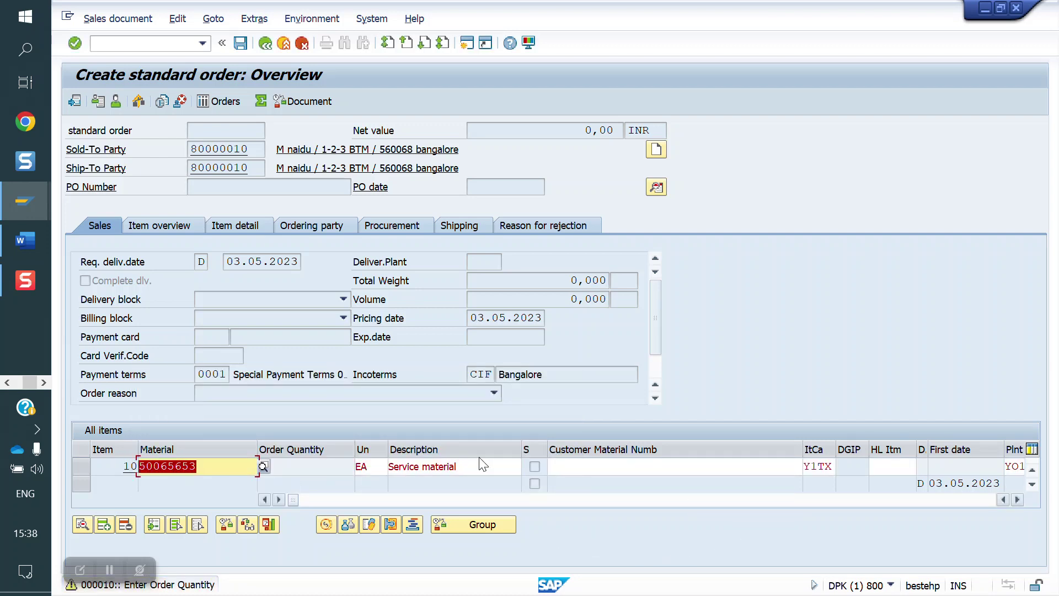
Step: Set the order quantity of service material item 10 to 1
{"action": "key", "text": "Return"}
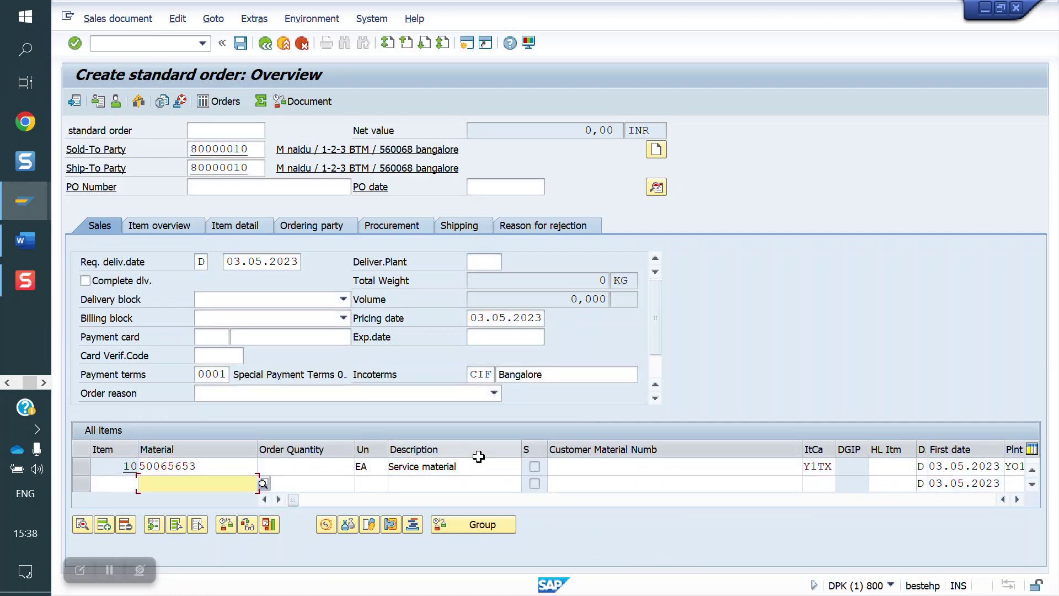
{"action": "left_click", "coordinate": [323, 468]}
{"action": "type", "text": "1"}
{"action": "key", "text": "Return"}
Step: Add base price condition ZYOB of 10.000 INR to item 10 and check the item's schedule lines
{"action": "double_click", "coordinate": [309, 468]}
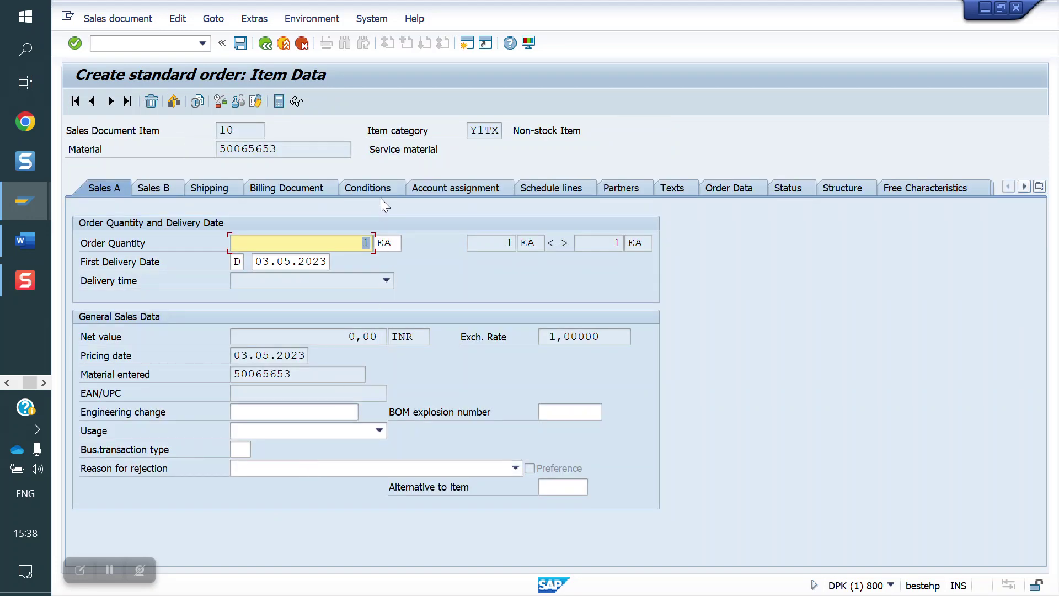
{"action": "left_click", "coordinate": [368, 188]}
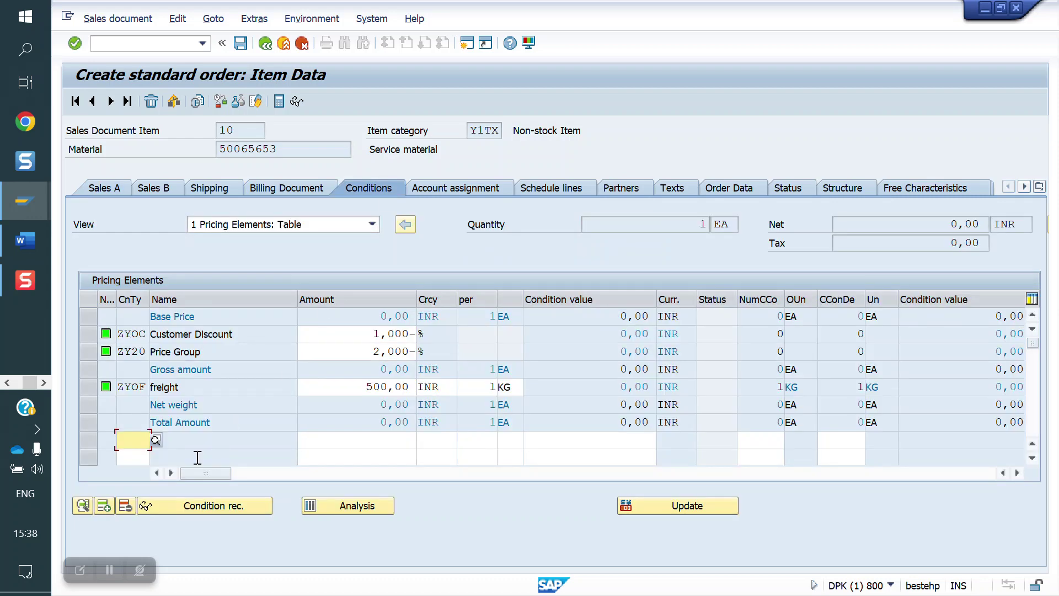
{"action": "key", "text": "BackSpace"}
{"action": "key", "text": "Return"}
{"action": "key", "text": "Tab"}
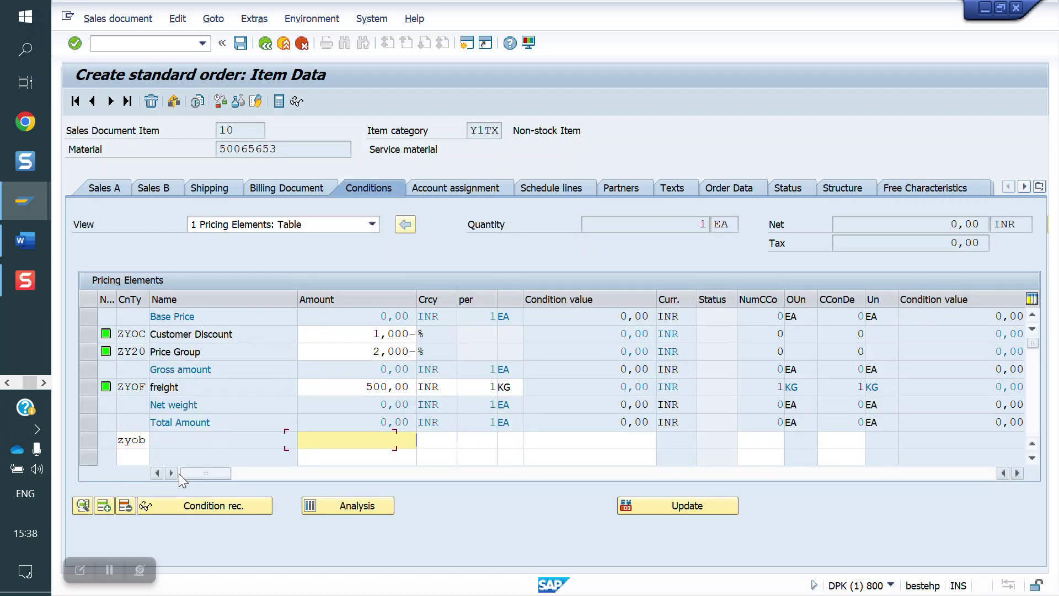
{"action": "key", "text": "BackSpace"}
{"action": "key", "text": "Down"}
{"action": "key", "text": "Return"}
{"action": "key", "text": "Return"}
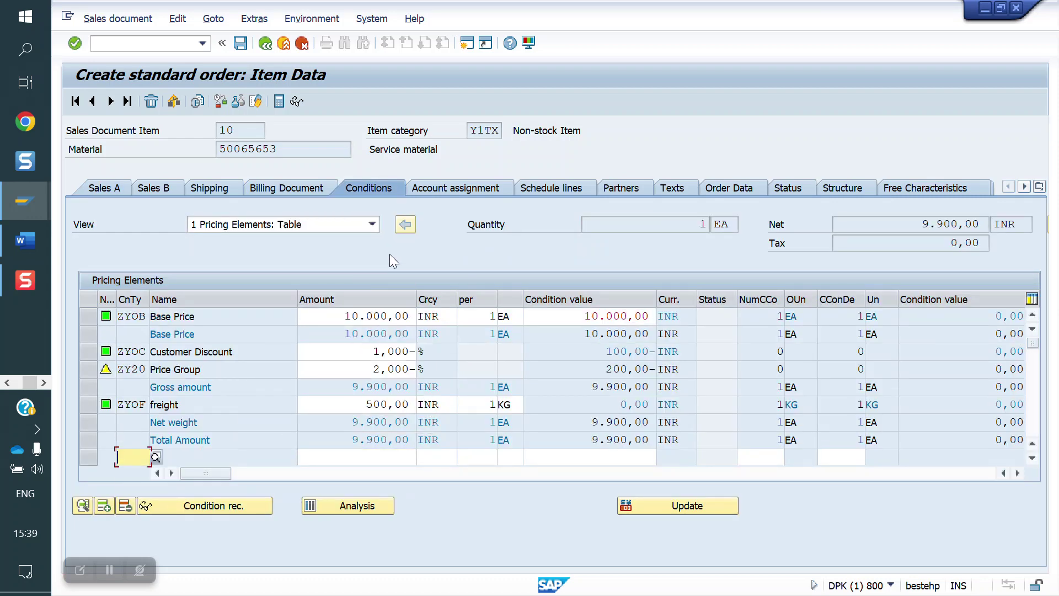
{"action": "left_click", "coordinate": [538, 191]}
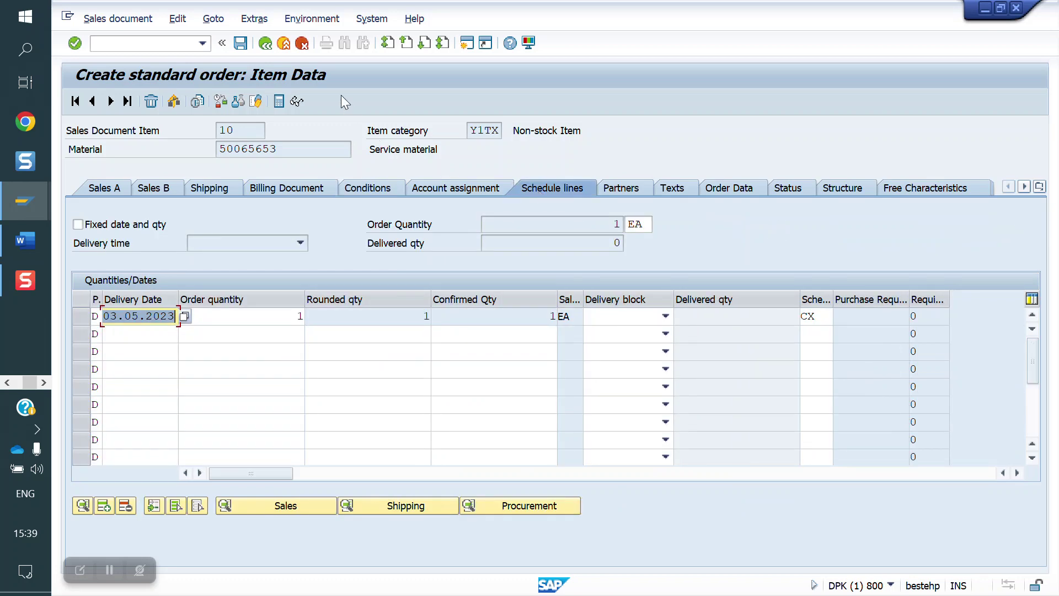
{"action": "left_click", "coordinate": [266, 45]}
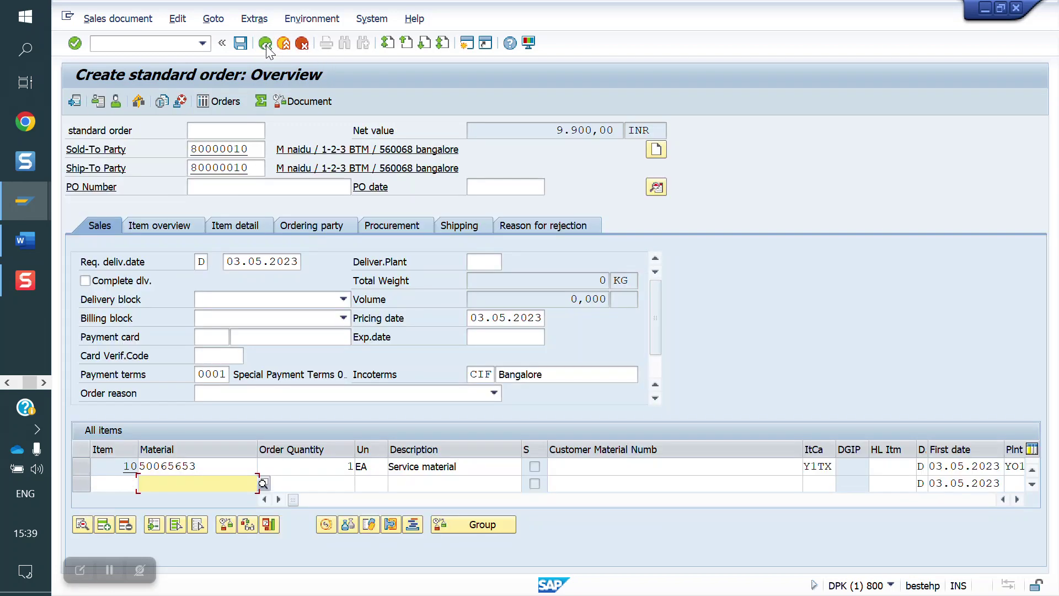
Step: Add a second order item with only the description Text and save the order
{"action": "left_click", "coordinate": [414, 484]}
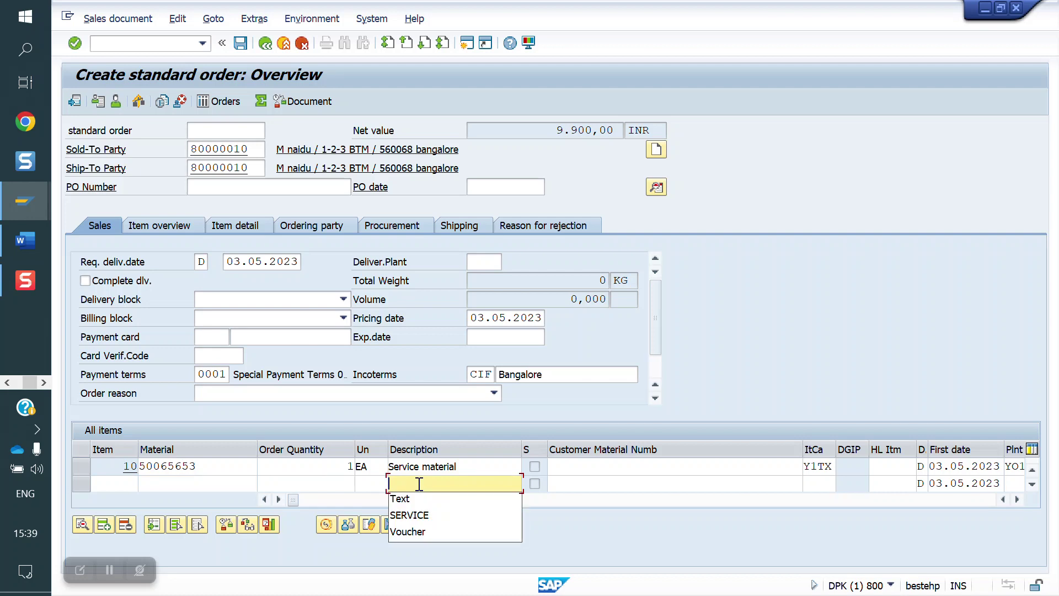
{"action": "key", "text": "Down"}
{"action": "key", "text": "Return"}
{"action": "key", "text": "Return"}
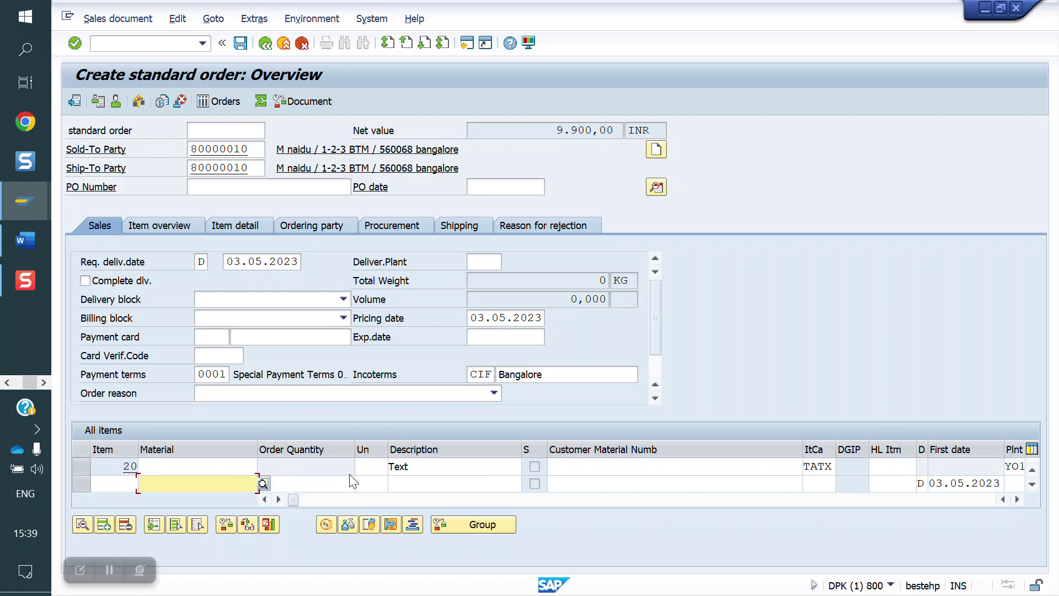
{"action": "left_click", "coordinate": [241, 42]}
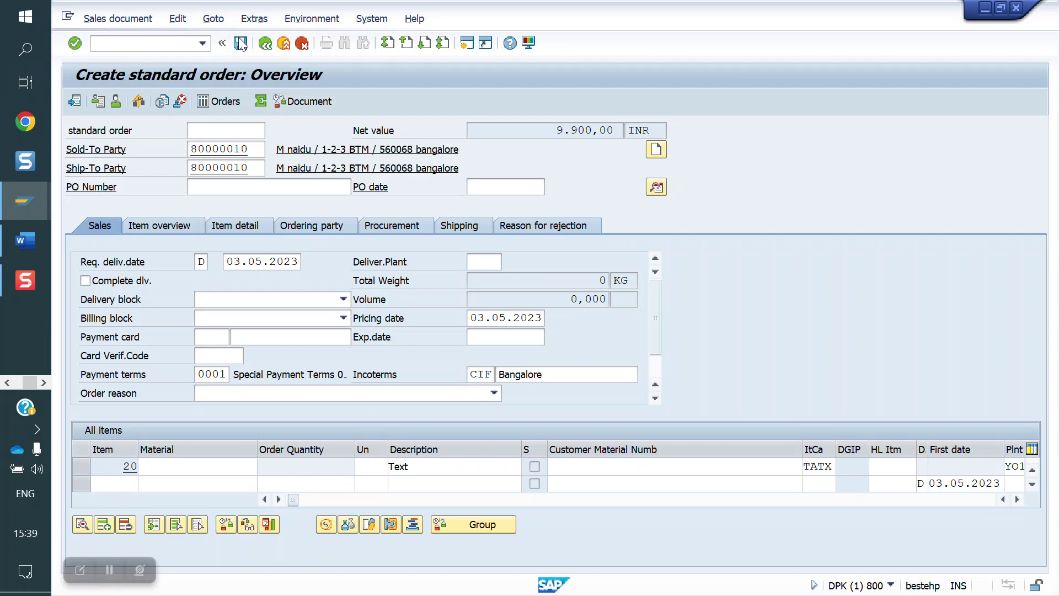
Step: Create an outbound delivery in transaction VL01N with reference to the saved order, using shipping point YO10
{"action": "left_click", "coordinate": [148, 44]}
{"action": "type", "text": "/nv"}
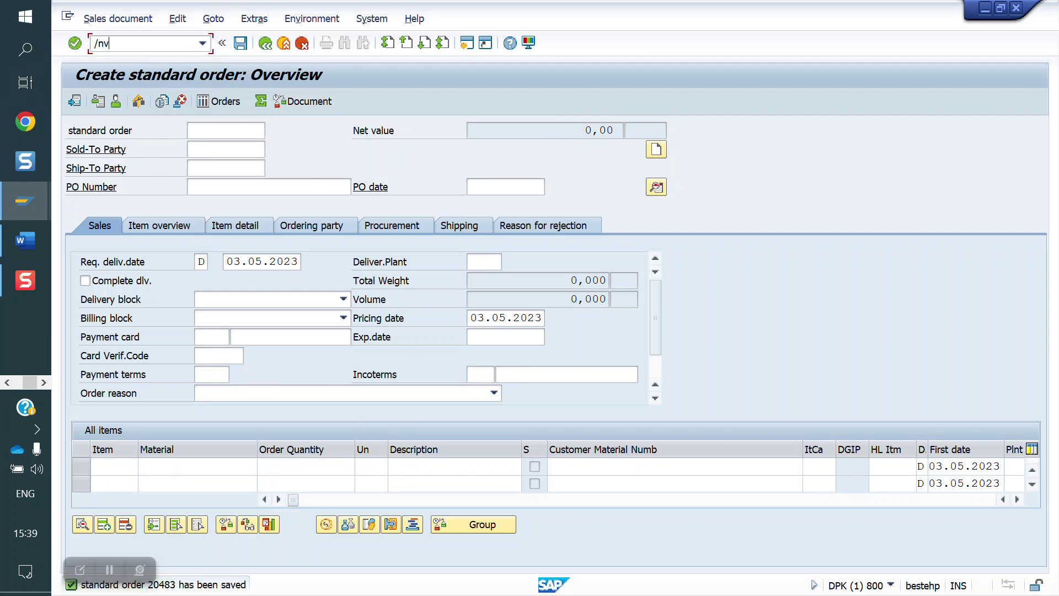
{"action": "type", "text": "l01n"}
{"action": "key", "text": "Return"}
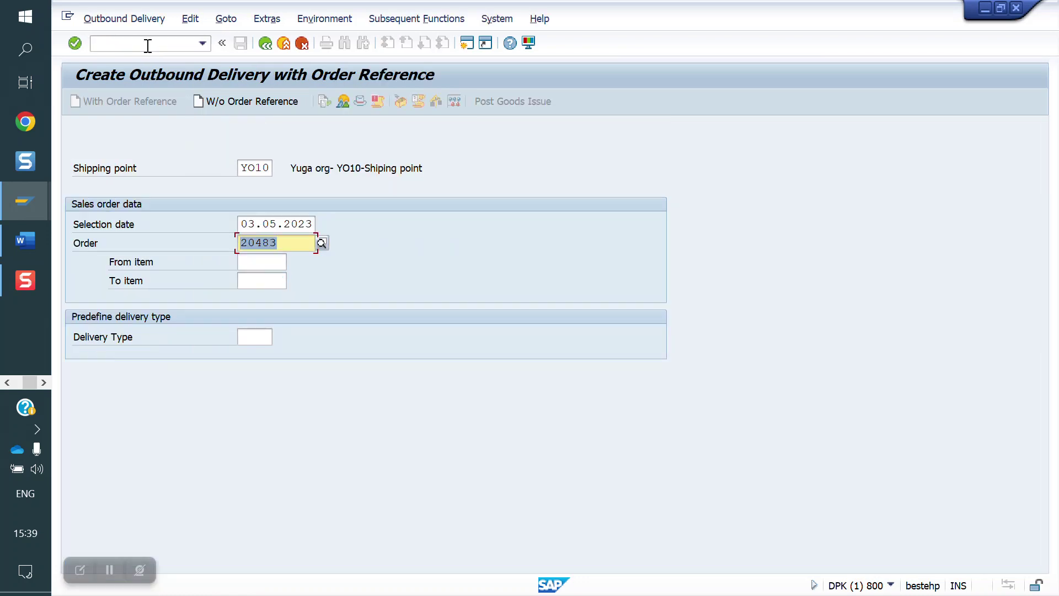
{"action": "key", "text": "Return"}
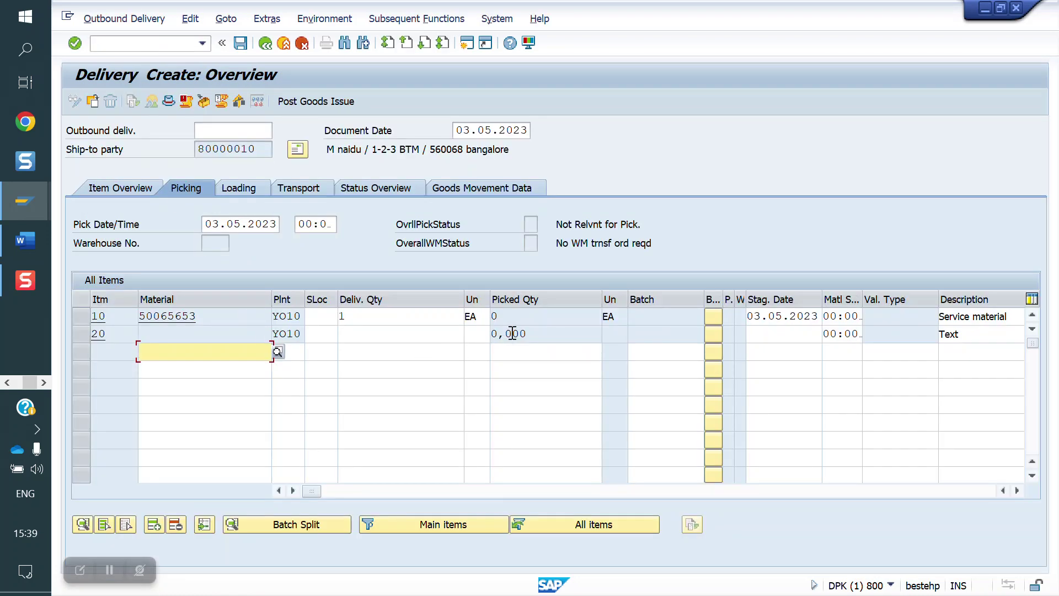
Step: Set the delivery quantity of text item 20 to 1 and post the goods issue
{"action": "left_click", "coordinate": [364, 338]}
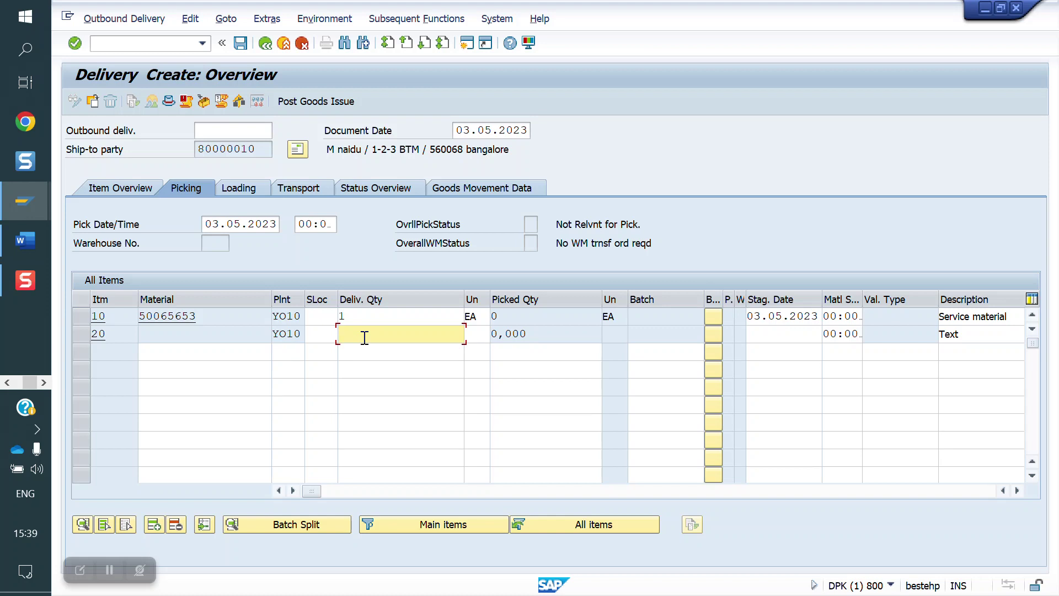
{"action": "type", "text": "1"}
{"action": "key", "text": "Return"}
{"action": "left_click", "coordinate": [320, 103]}
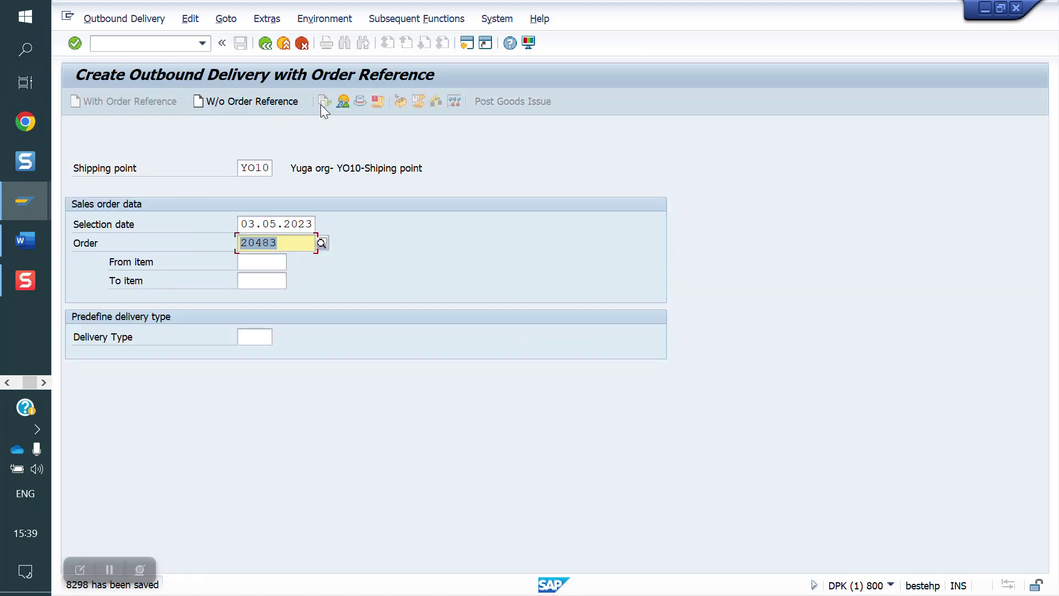
Step: Create the invoice for the new delivery in transaction VF01 and save it
{"action": "left_click", "coordinate": [142, 45]}
{"action": "type", "text": "/n"}
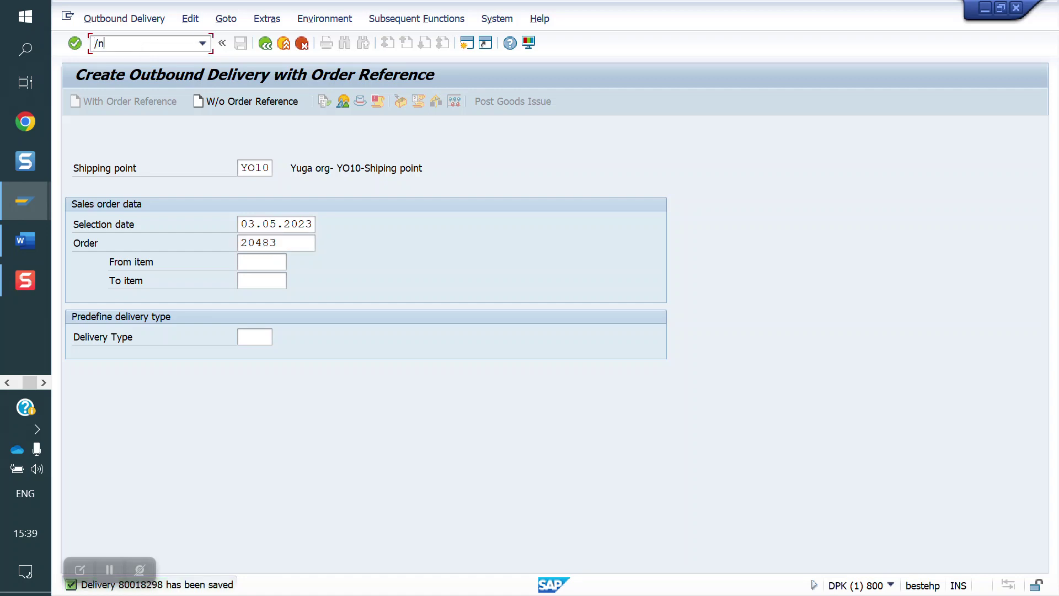
{"action": "type", "text": "vf01"}
{"action": "key", "text": "Return"}
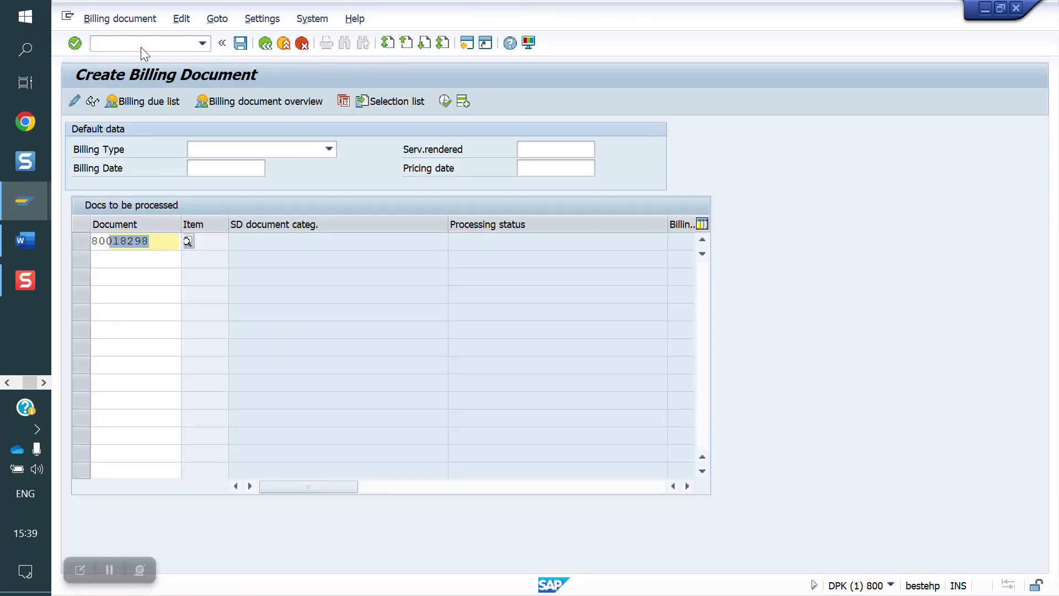
{"action": "key", "text": "Return"}
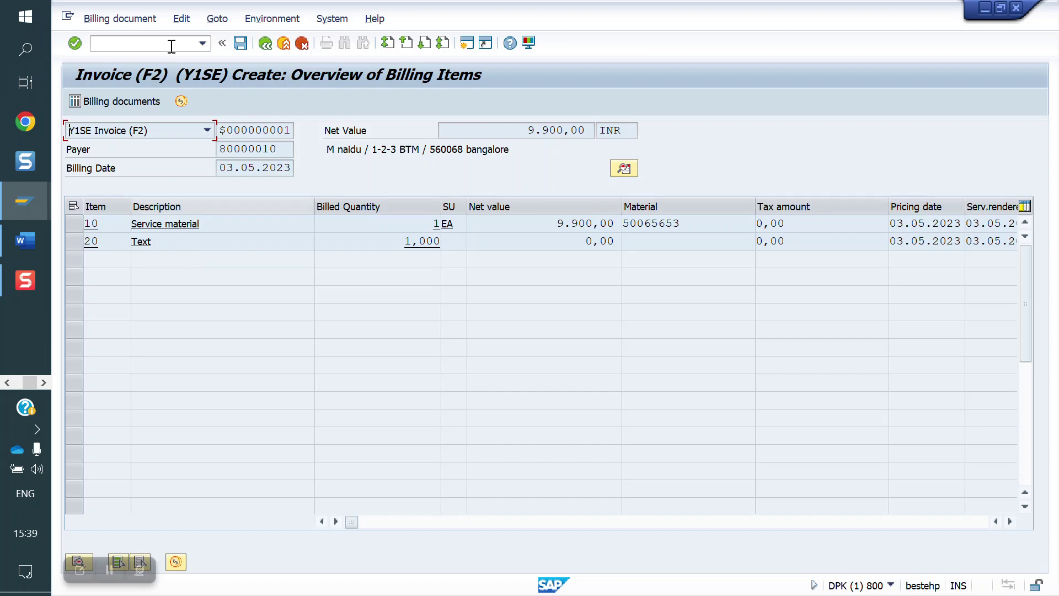
{"action": "left_click", "coordinate": [240, 43]}
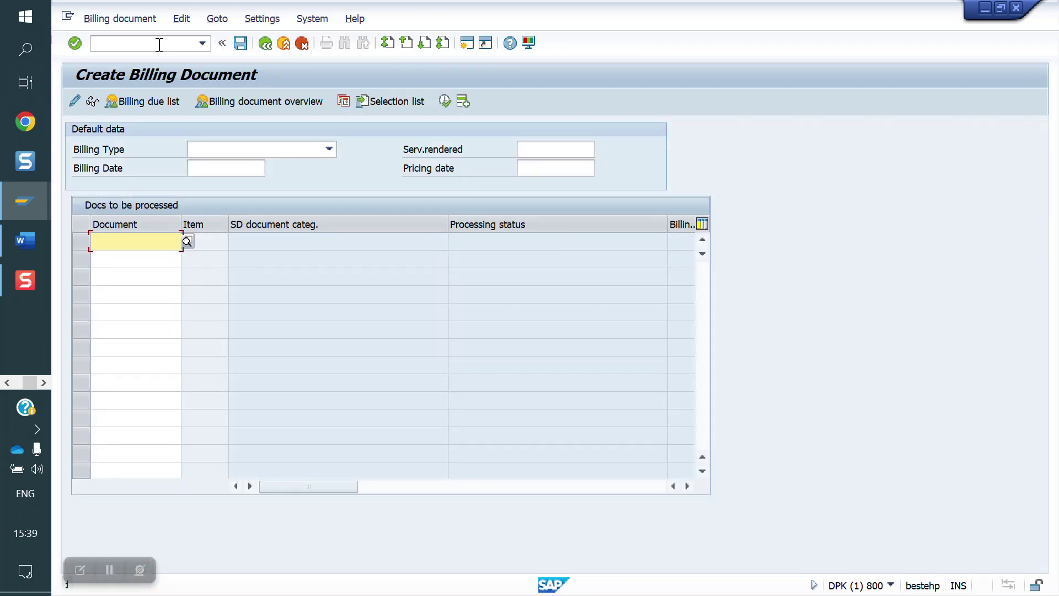
Step: Open the saved standard order in transaction VA02 and dismiss the information about subsequent documents
{"action": "left_click", "coordinate": [158, 43]}
{"action": "type", "text": "/nva02"}
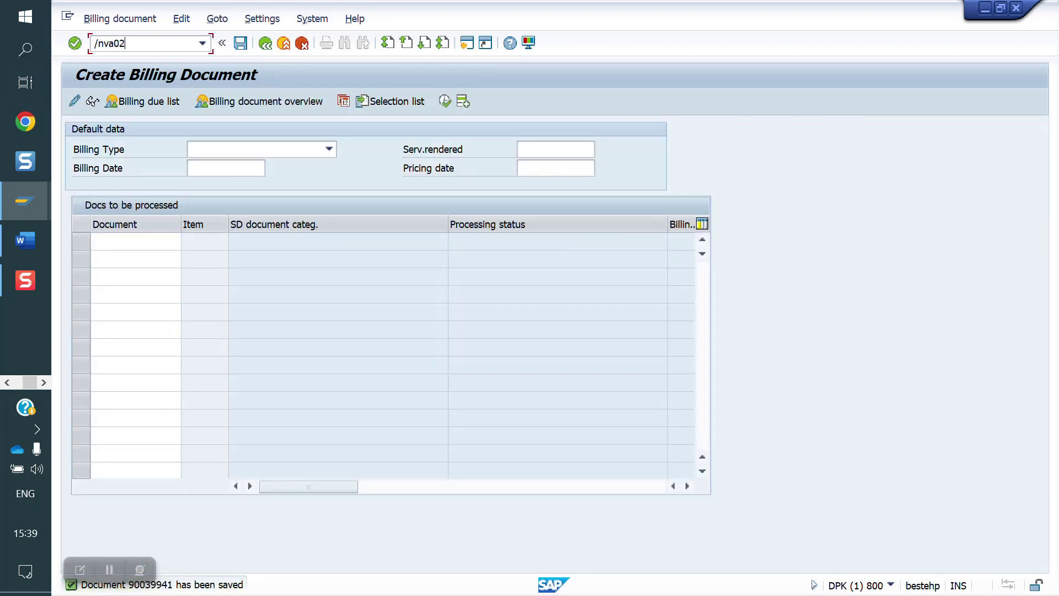
{"action": "key", "text": "Return"}
{"action": "key", "text": "Return"}
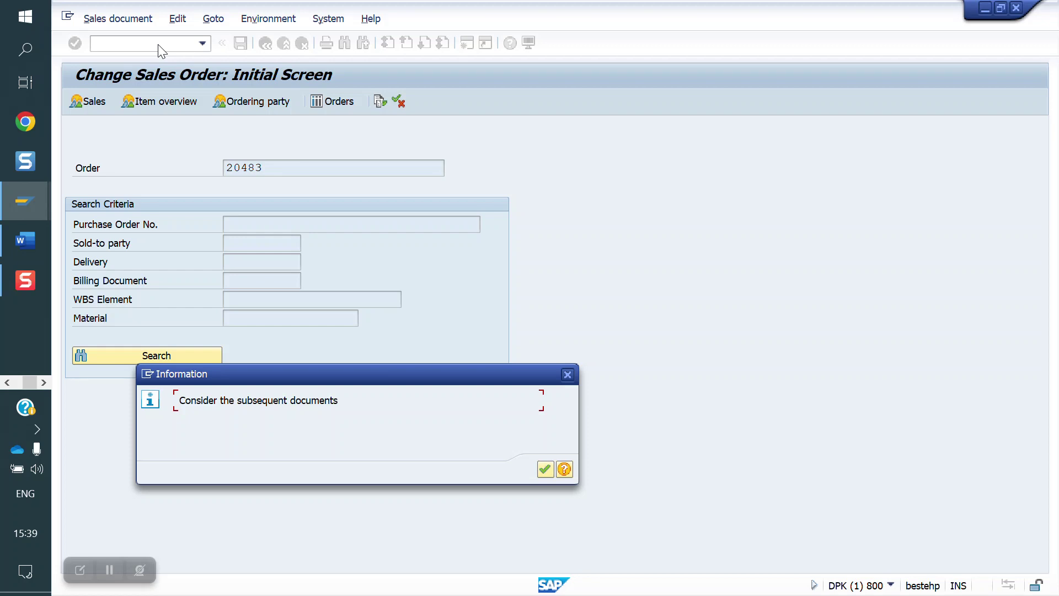
{"action": "left_click", "coordinate": [567, 375]}
Step: Start a new Y1SE standard order in transaction VA01 and fill in the sold-to party's customer number
{"action": "left_click", "coordinate": [128, 47]}
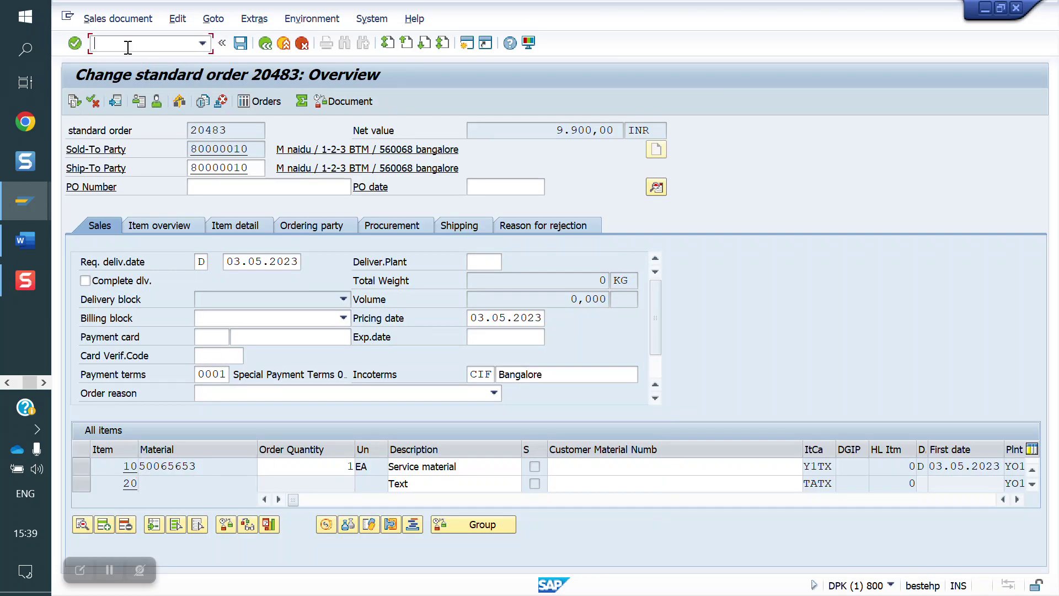
{"action": "key", "text": "Return"}
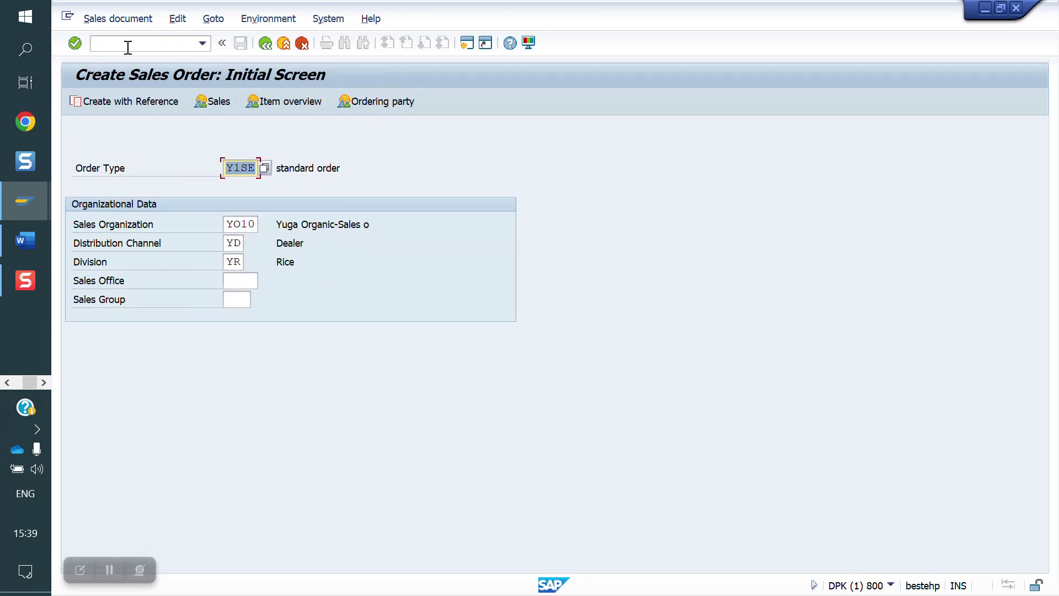
{"action": "key", "text": "Return"}
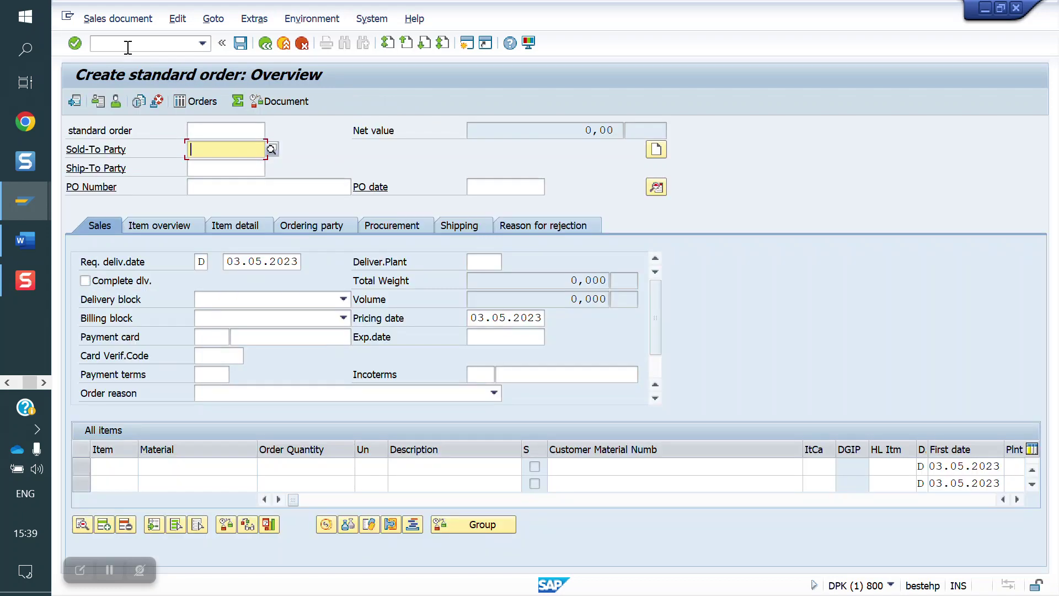
{"action": "key", "text": "BackSpace"}
{"action": "key", "text": "Down"}
{"action": "key", "text": "Return"}
{"action": "key", "text": "Return"}
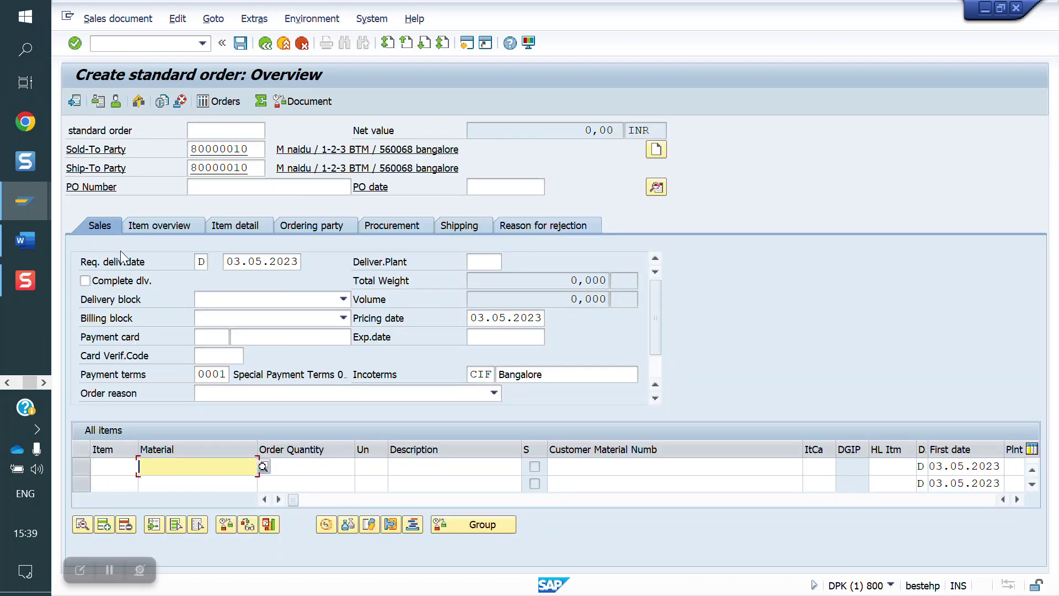
Step: Enter service material 50065653 with quantity 1 as the first item in the order's item overview
{"action": "left_click", "coordinate": [158, 224]}
{"action": "key", "text": "BackSpace"}
{"action": "key", "text": "Down"}
{"action": "key", "text": "Return"}
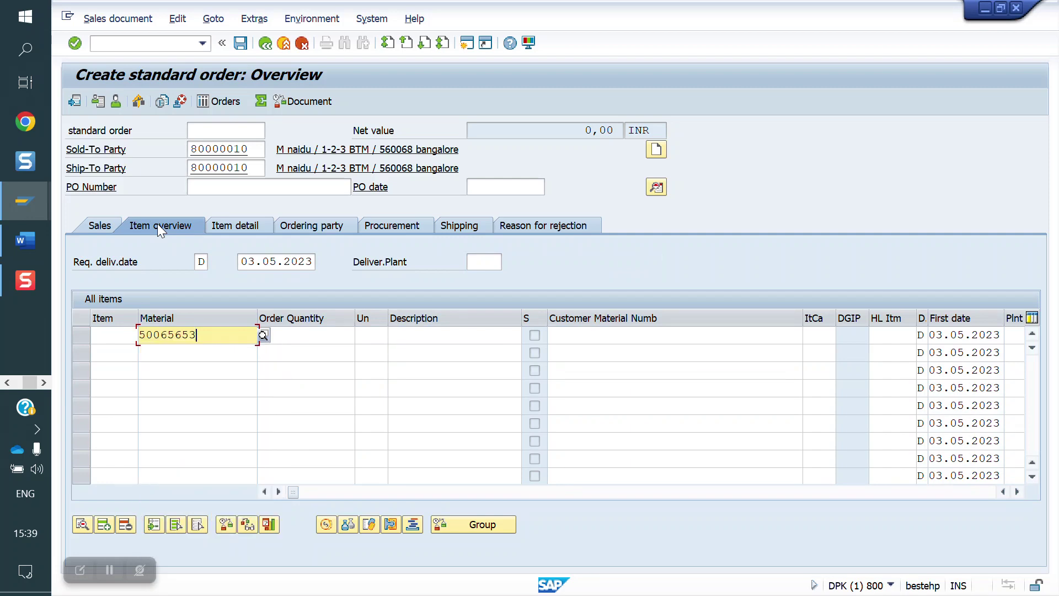
{"action": "key", "text": "Return"}
{"action": "type", "text": "1"}
{"action": "key", "text": "Return"}
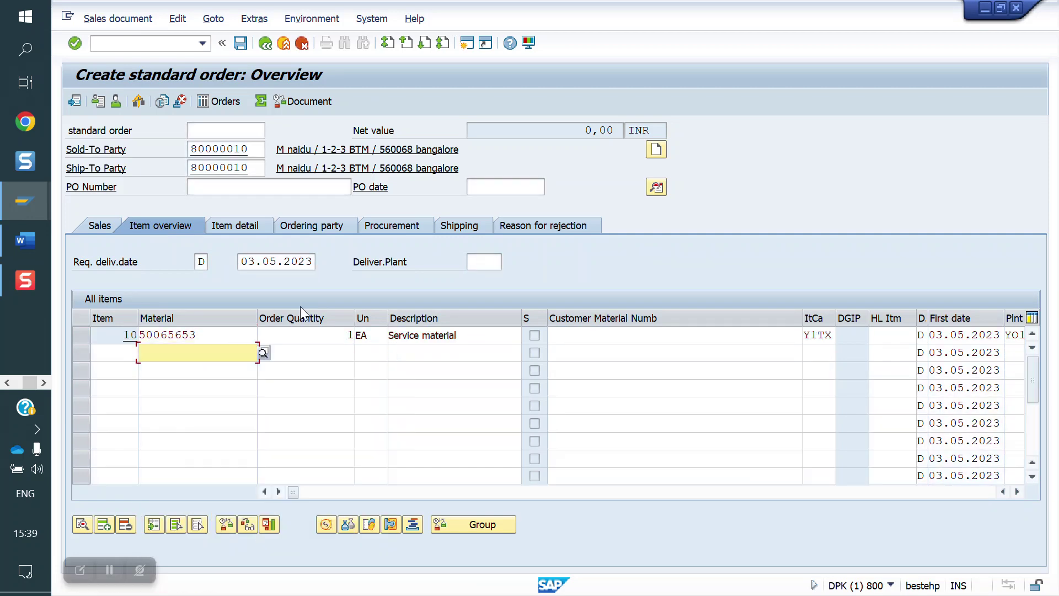
Step: Add a second order item with service material 50065653 and quantity 1
{"action": "key", "text": "BackSpace"}
{"action": "key", "text": "Down"}
{"action": "key", "text": "Return"}
{"action": "key", "text": "Return"}
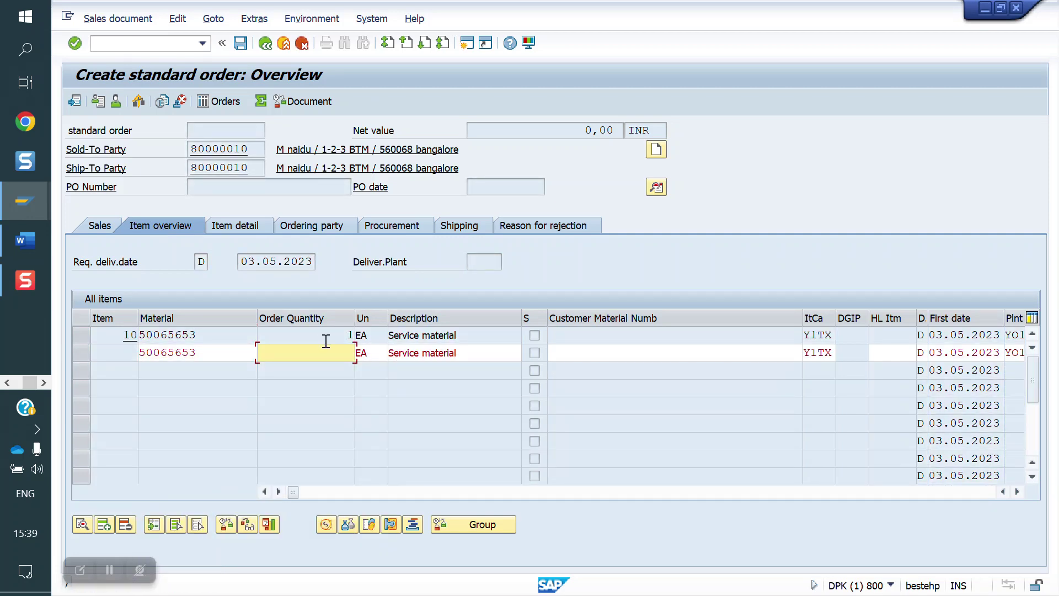
{"action": "type", "text": "1"}
{"action": "key", "text": "Return"}
Step: Enter the description Text without a material in the third item row
{"action": "key", "text": "BackSpace"}
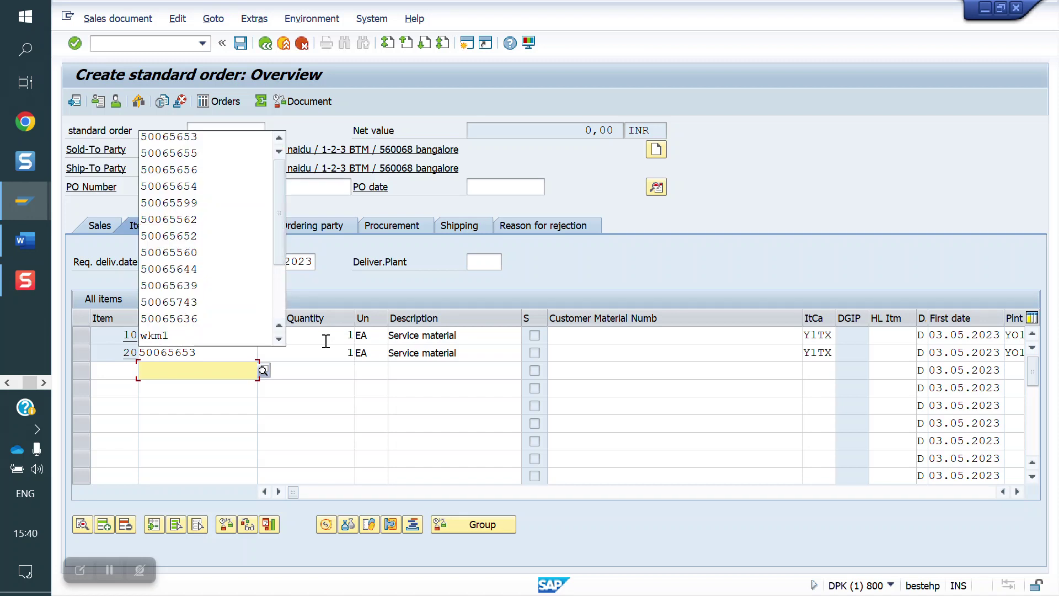
{"action": "left_click", "coordinate": [410, 371]}
{"action": "key", "text": "Down"}
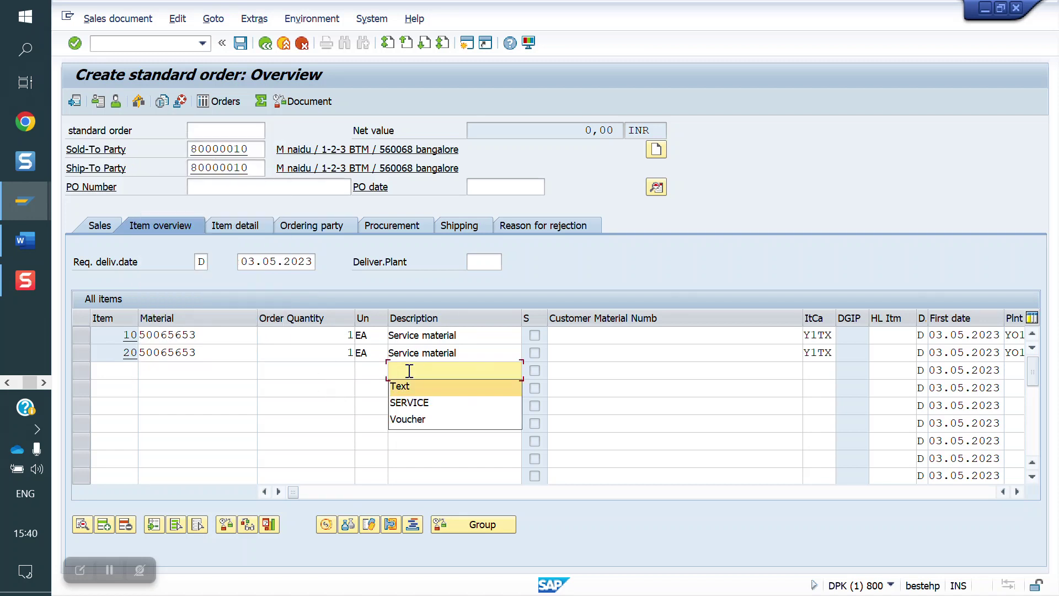
{"action": "key", "text": "Return"}
Step: Enter service material 50065653 with quantity 1 in the row below the text item
{"action": "left_click", "coordinate": [159, 390]}
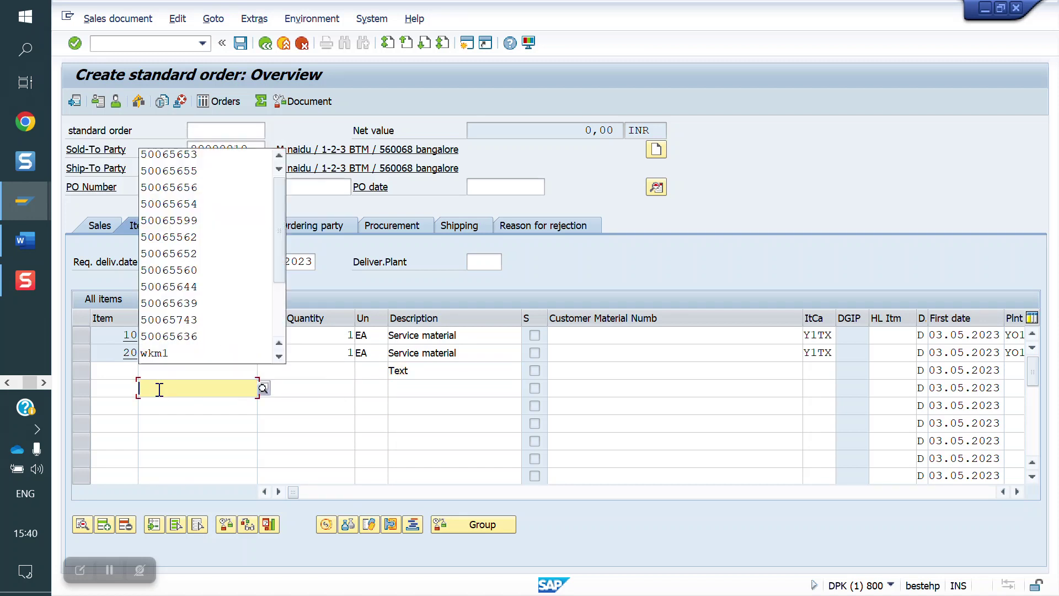
{"action": "key", "text": "Down"}
{"action": "key", "text": "Return"}
{"action": "key", "text": "Return"}
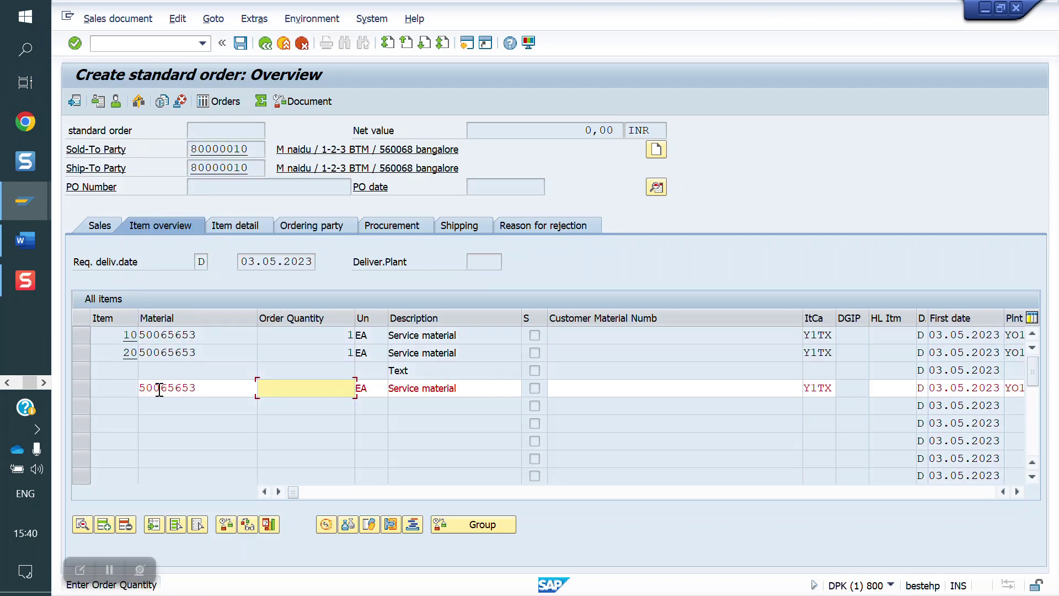
{"action": "type", "text": "1"}
{"action": "key", "text": "Return"}
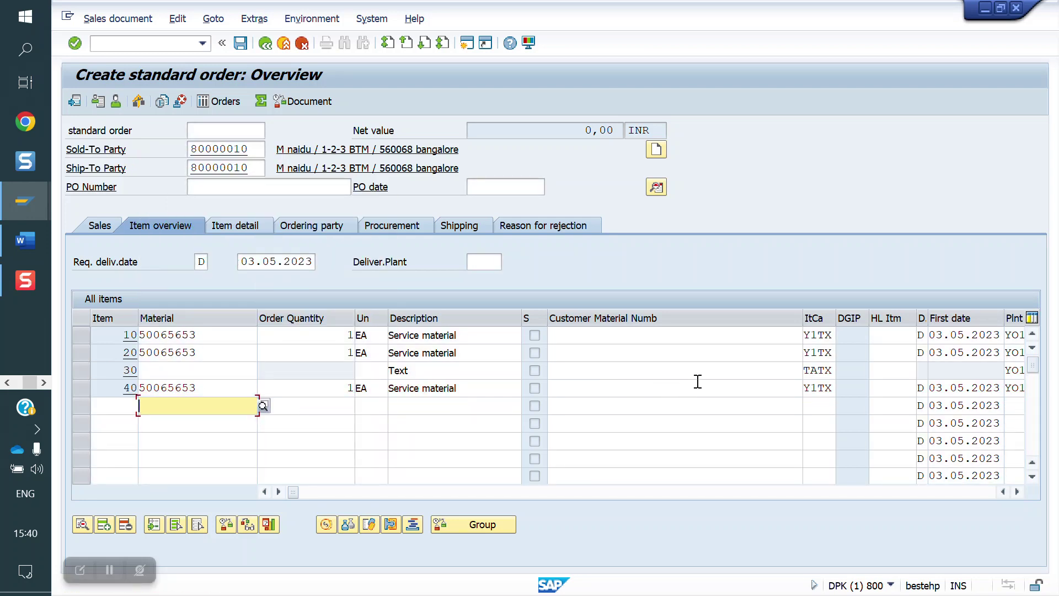
Step: Change the item category of order item 10 to Y1SE
{"action": "left_click", "coordinate": [833, 335]}
{"action": "key", "text": "BackSpace"}
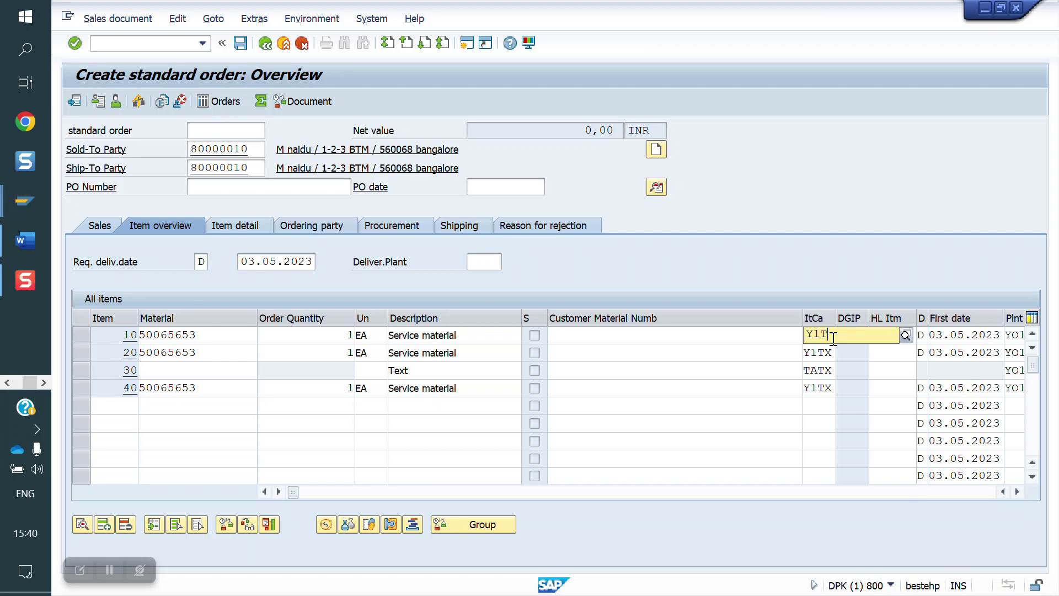
{"action": "type", "text": "se"}
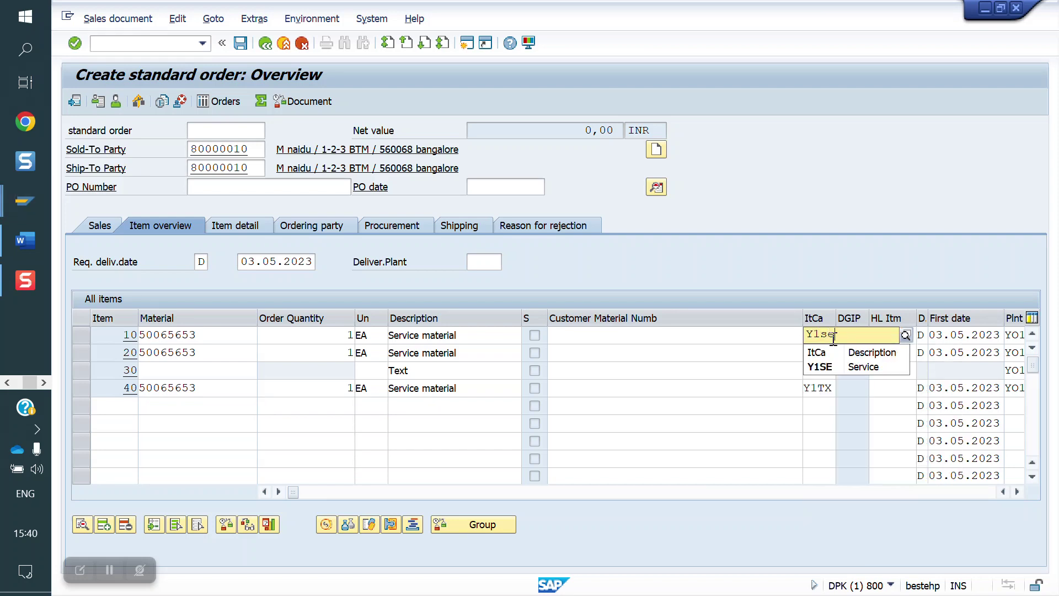
{"action": "key", "text": "Down"}
{"action": "key", "text": "Return"}
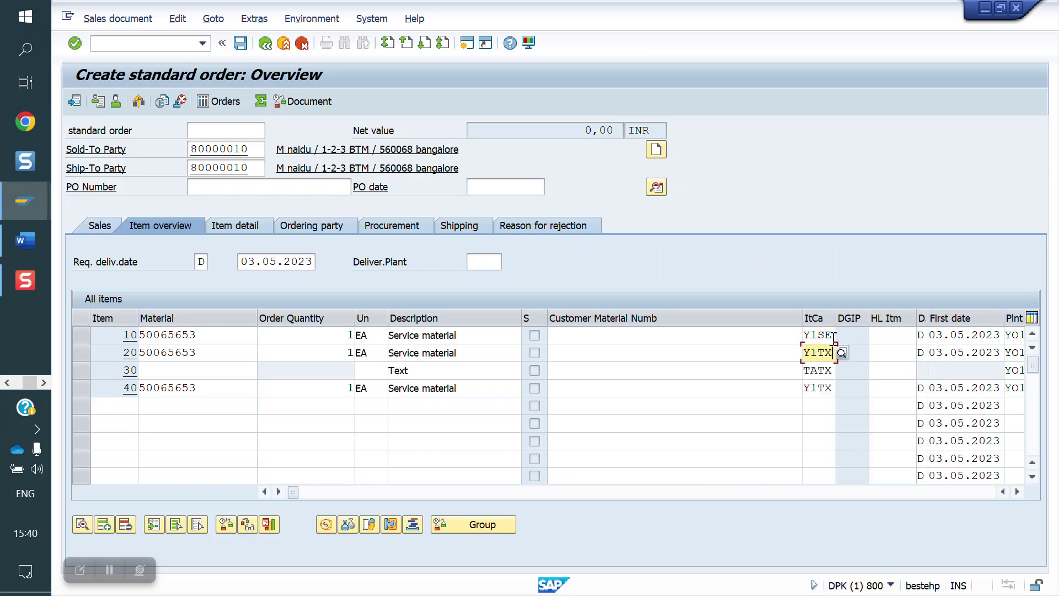
Step: Change the item category of order item 20 to Y1VE and accept the new pricing
{"action": "key", "text": "BackSpace"}
{"action": "key", "text": "BackSpace"}
{"action": "type", "text": "ve"}
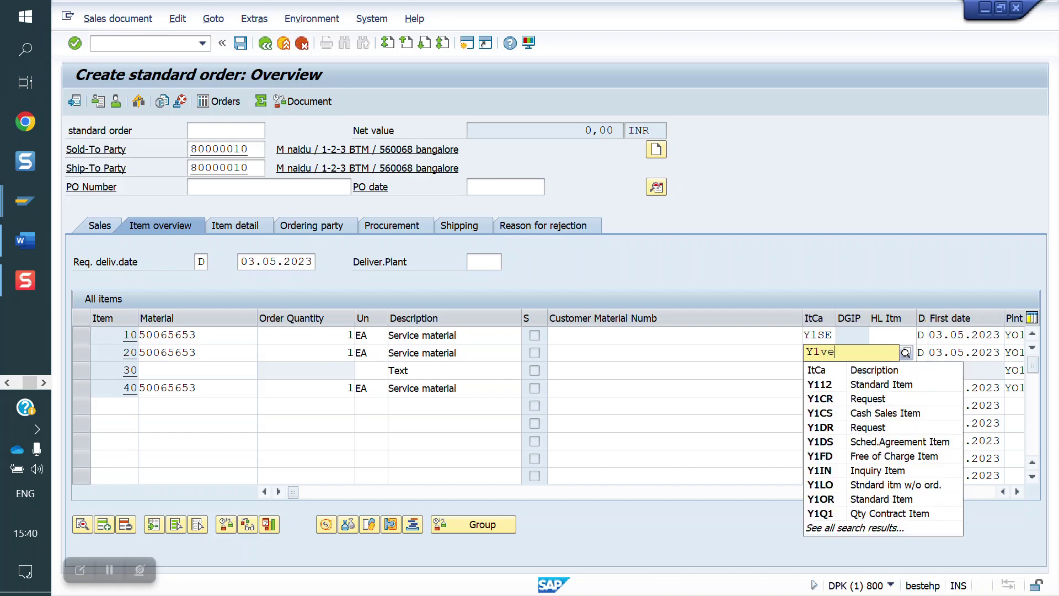
{"action": "key", "text": "Down"}
{"action": "key", "text": "Return"}
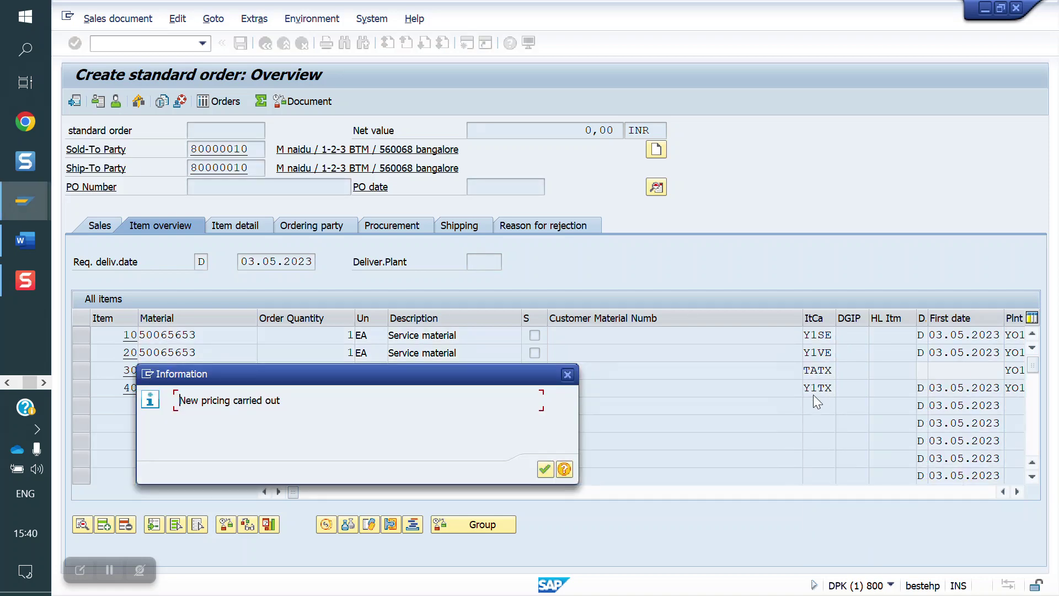
{"action": "key", "text": "Return"}
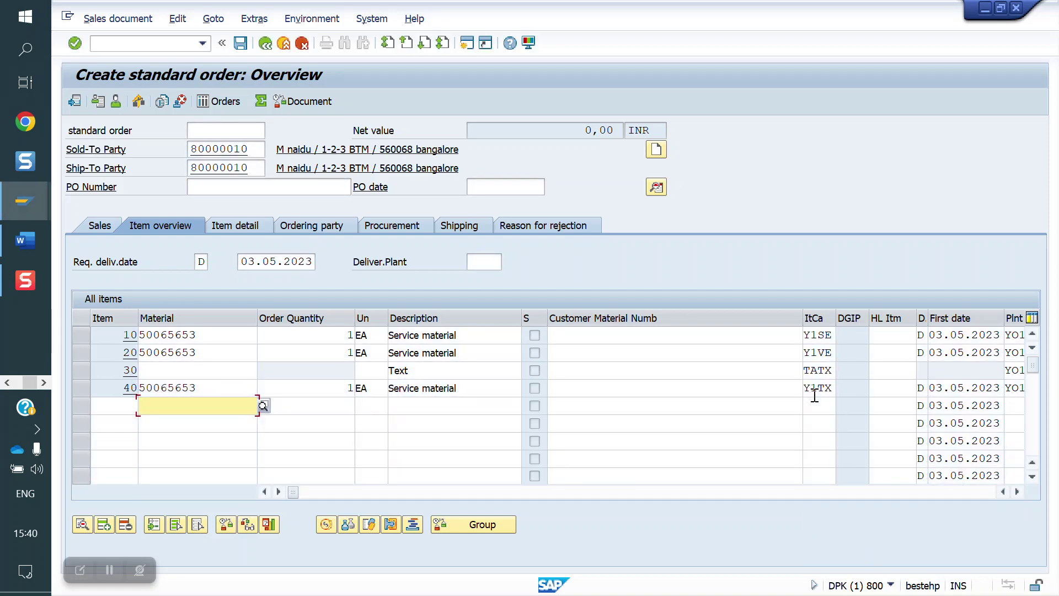
Step: Add base price condition ZYOB with an amount of 10000 to the pricing conditions of order item 10
{"action": "double_click", "coordinate": [221, 345]}
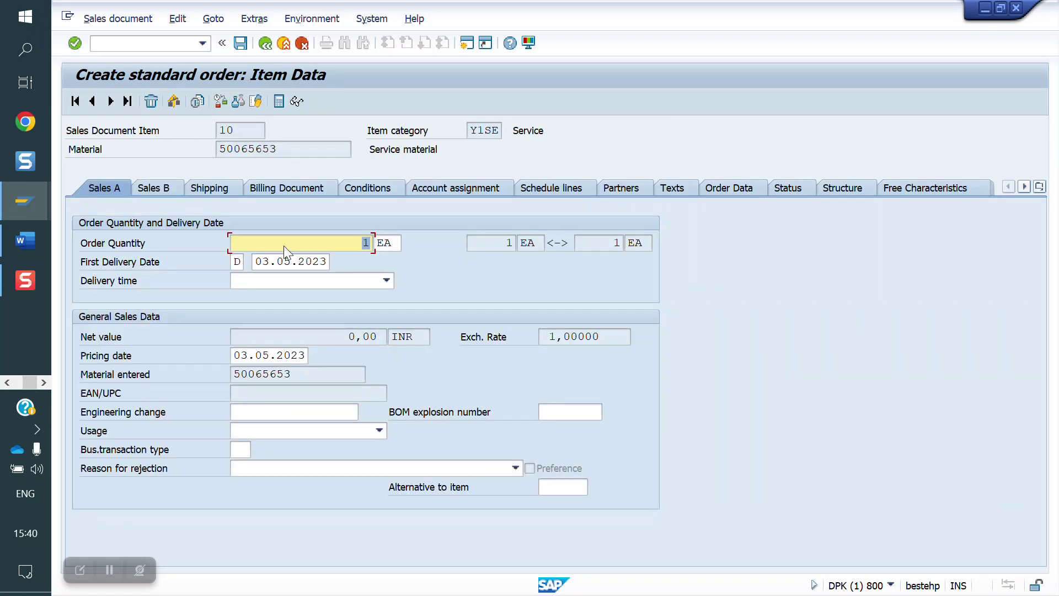
{"action": "left_click", "coordinate": [378, 190]}
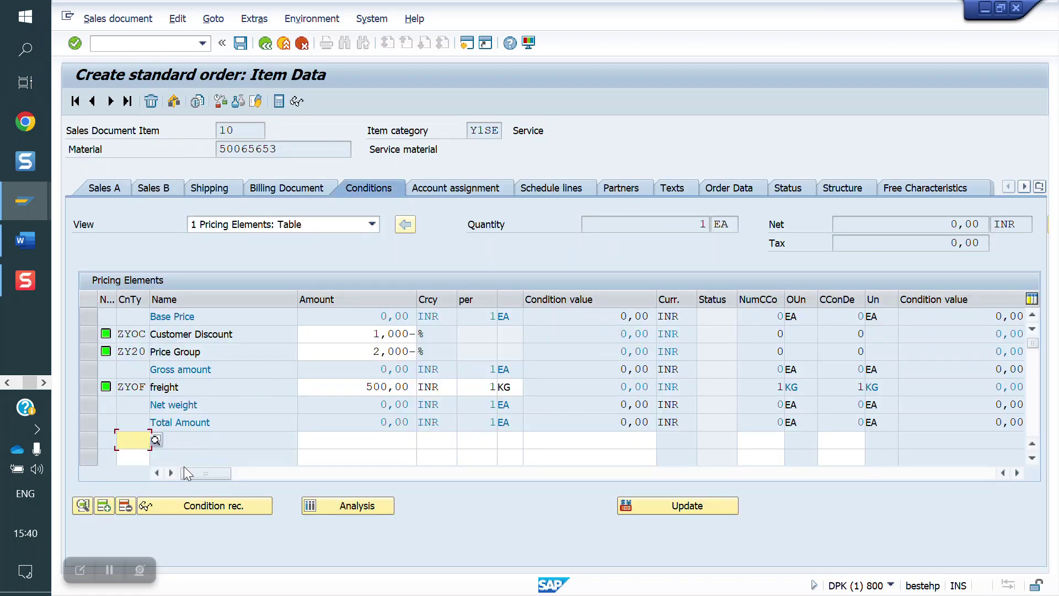
{"action": "type", "text": "zyob"}
{"action": "key", "text": "Tab"}
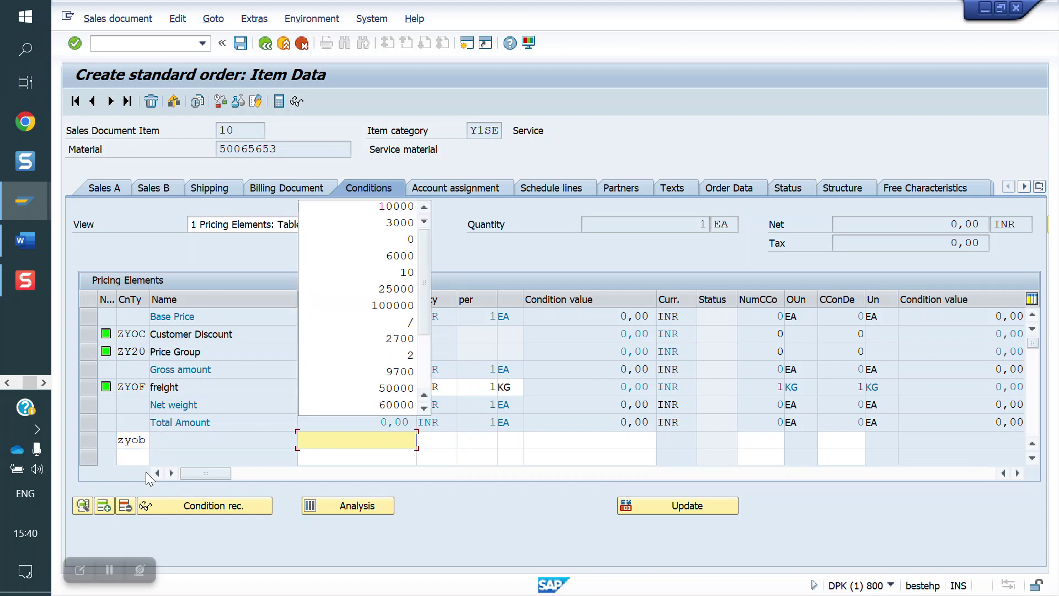
{"action": "key", "text": "Down"}
{"action": "key", "text": "Return"}
{"action": "key", "text": "Return"}
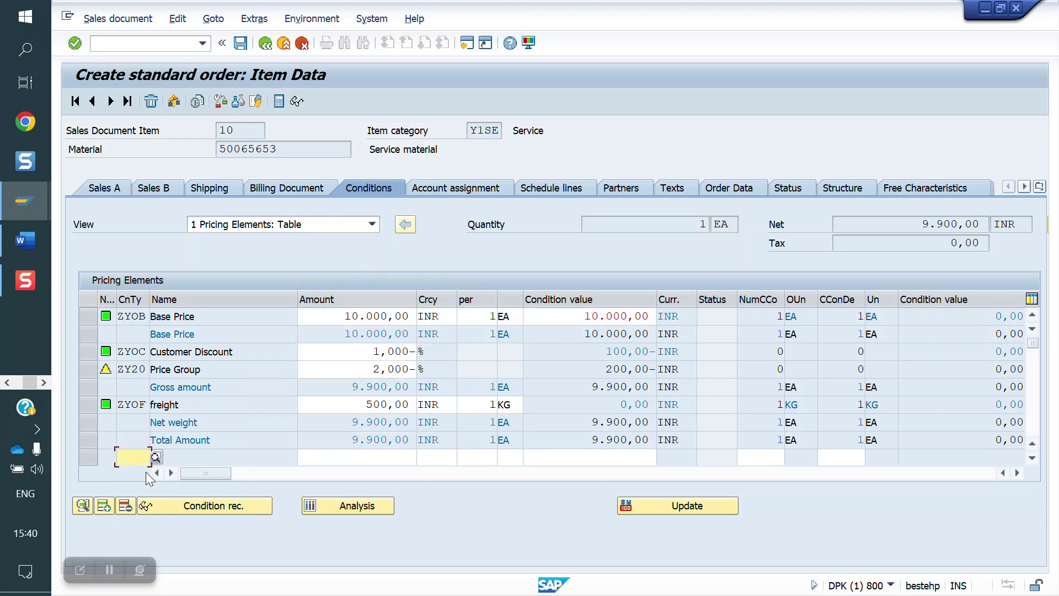
Step: Go to order item 20 and add condition ZYOB with an amount of 10000
{"action": "left_click", "coordinate": [112, 104]}
{"action": "type", "text": "zyob"}
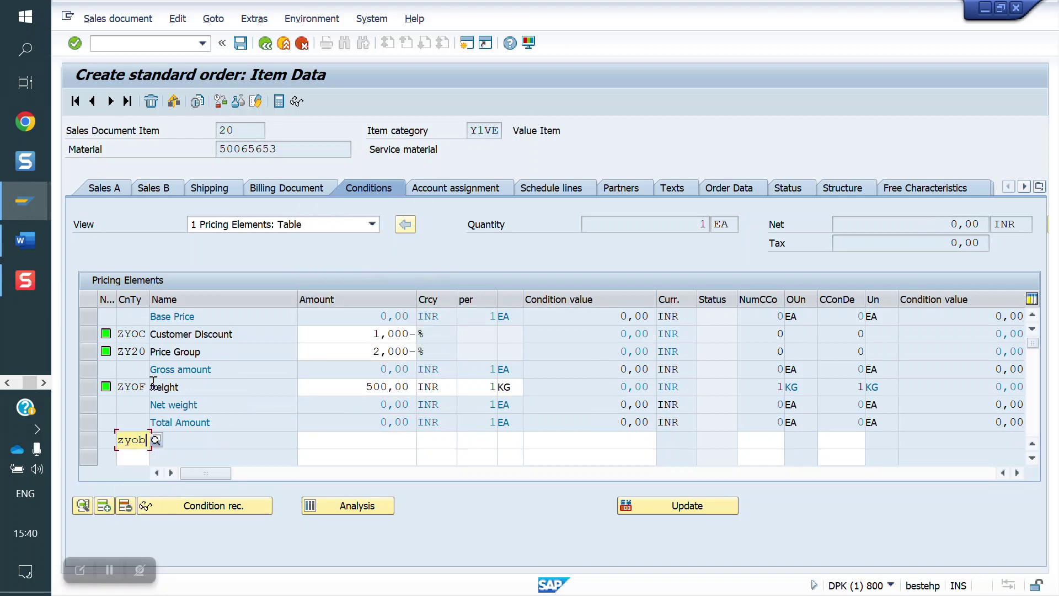
{"action": "key", "text": "Tab"}
{"action": "key", "text": "Down"}
{"action": "key", "text": "Return"}
{"action": "key", "text": "Return"}
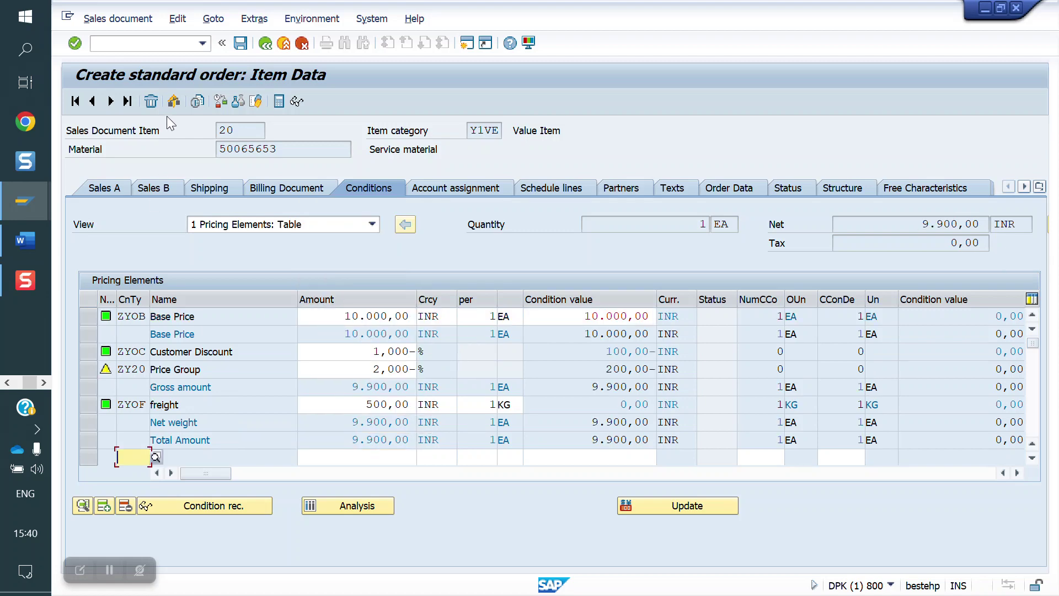
Step: Skip the text item and add condition ZYOB with an amount of 3000 to order item 40
{"action": "left_click", "coordinate": [110, 101]}
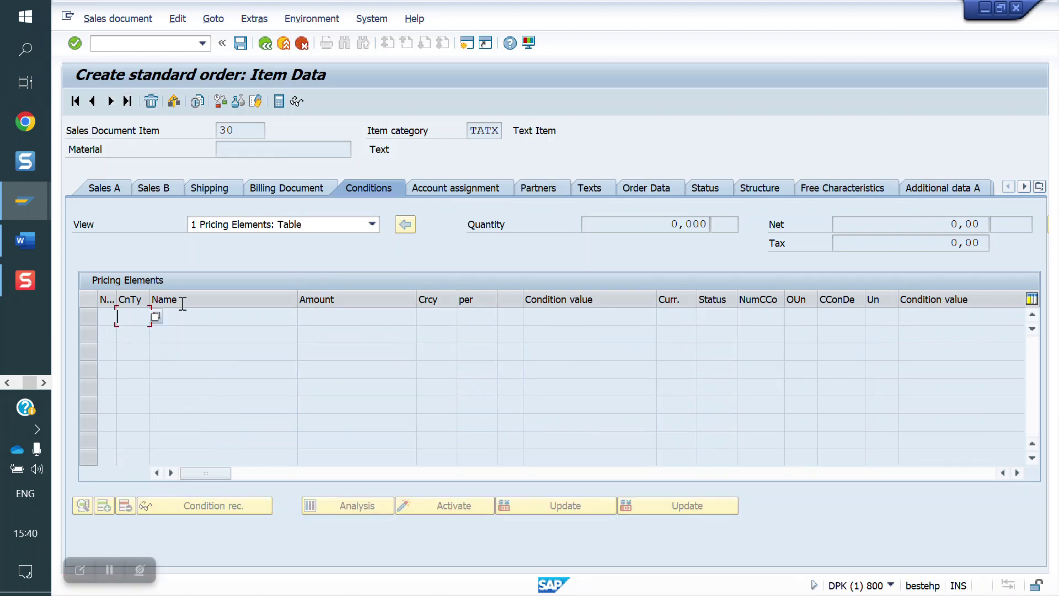
{"action": "left_click", "coordinate": [111, 101]}
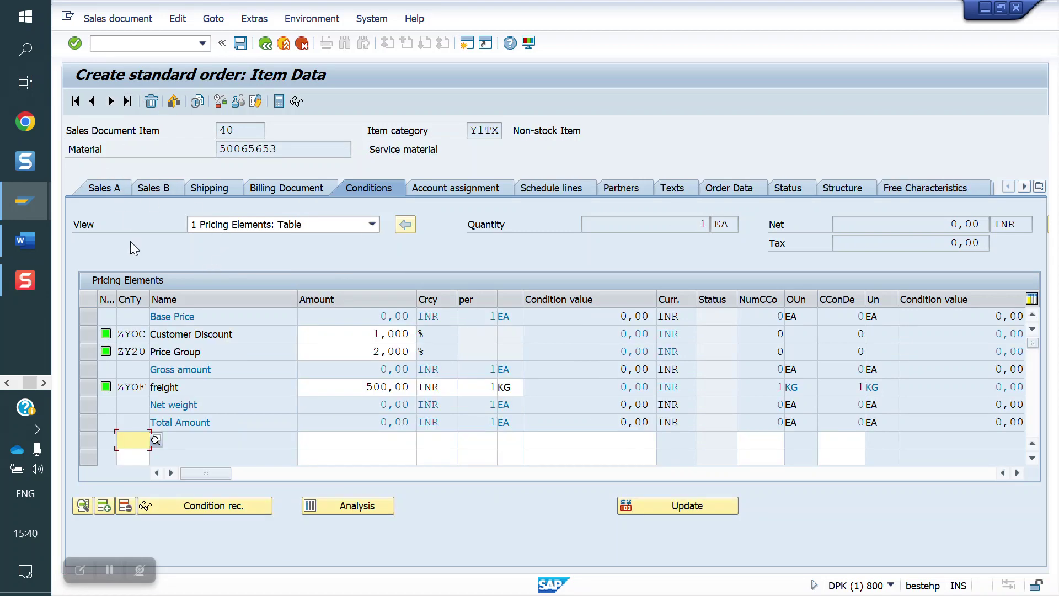
{"action": "key", "text": "Down"}
{"action": "key", "text": "Return"}
{"action": "key", "text": "Tab"}
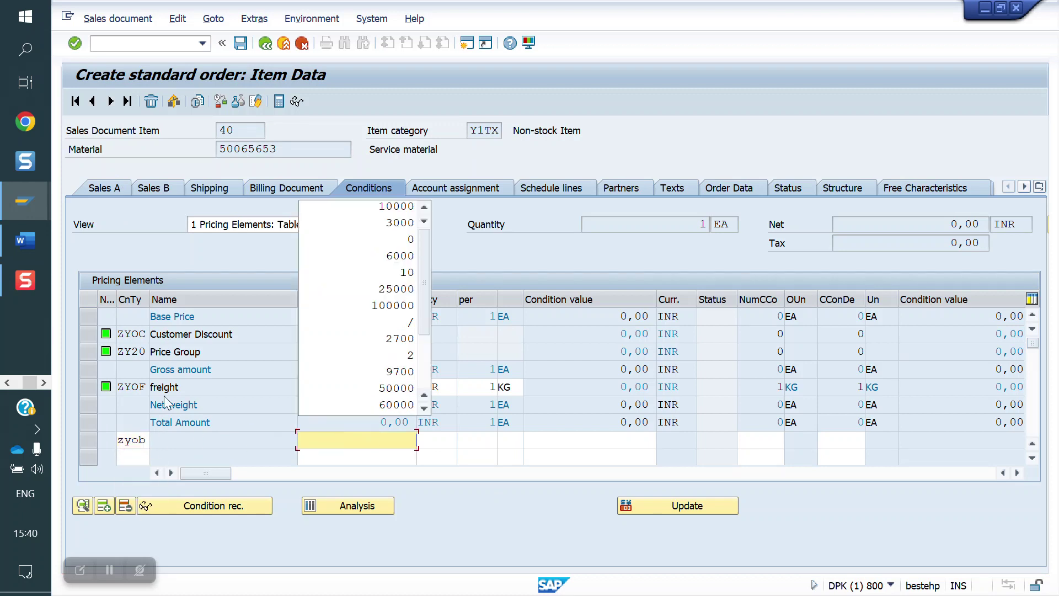
{"action": "key", "text": "Return"}
{"action": "key", "text": "Return"}
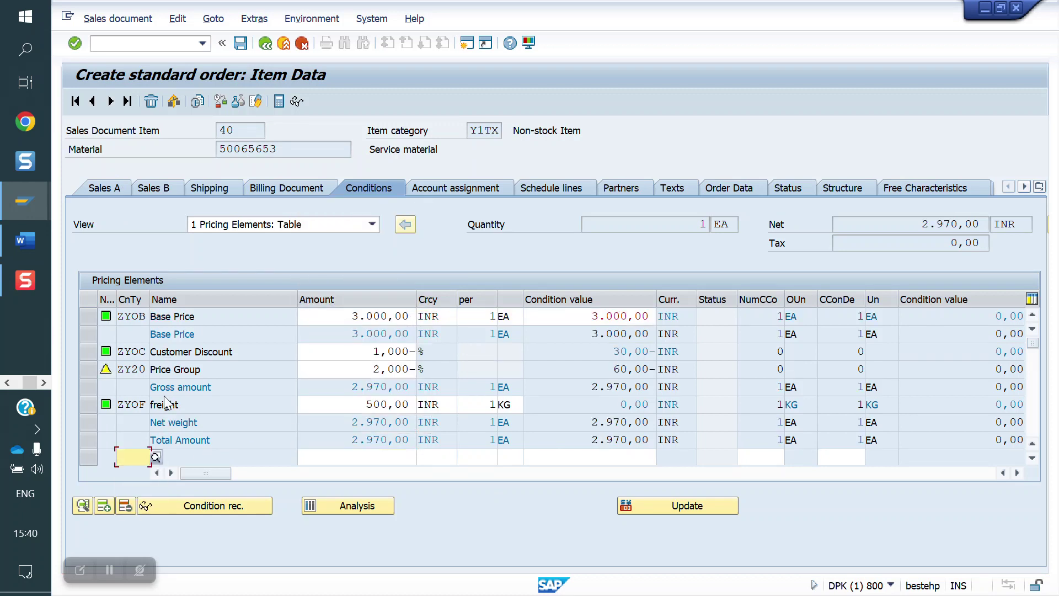
Step: Return to the order overview and save the standard order
{"action": "left_click", "coordinate": [266, 44]}
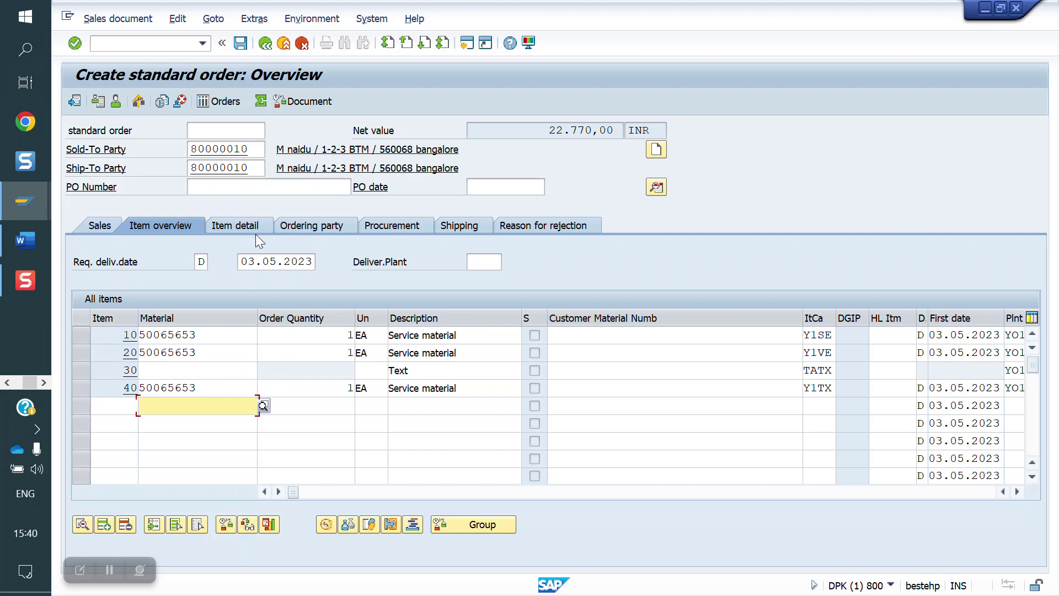
{"action": "left_click", "coordinate": [242, 46]}
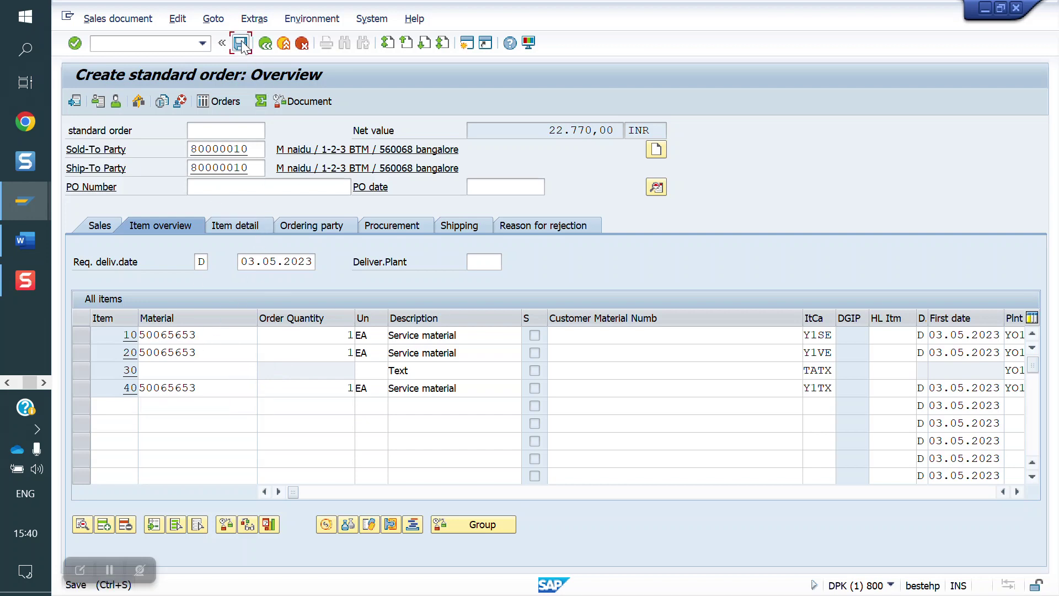
Step: Start an outbound delivery for the saved order and examine the details of its service material item
{"action": "left_click", "coordinate": [131, 44]}
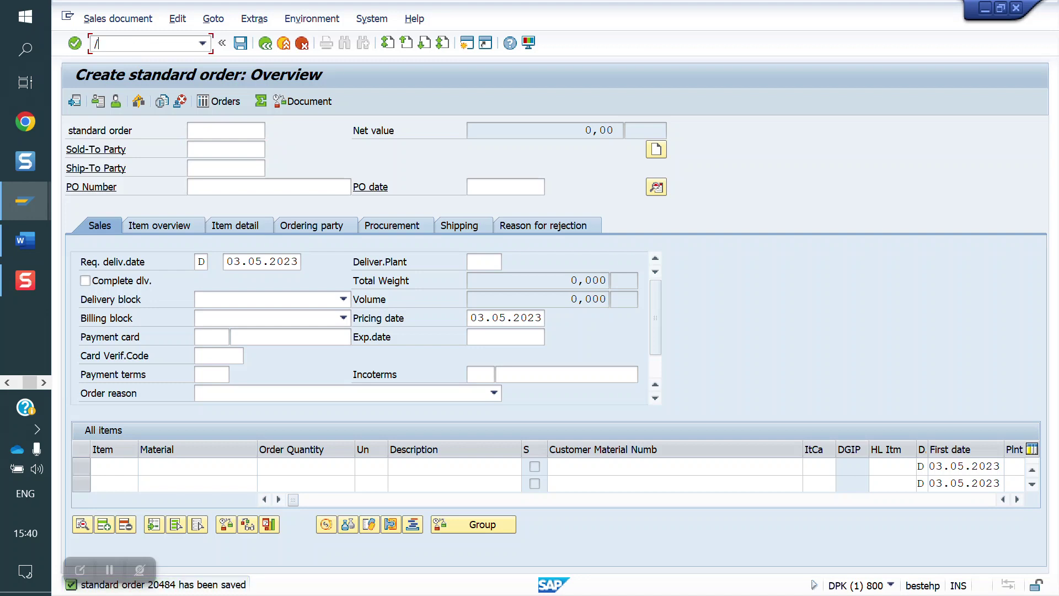
{"action": "key", "text": "Return"}
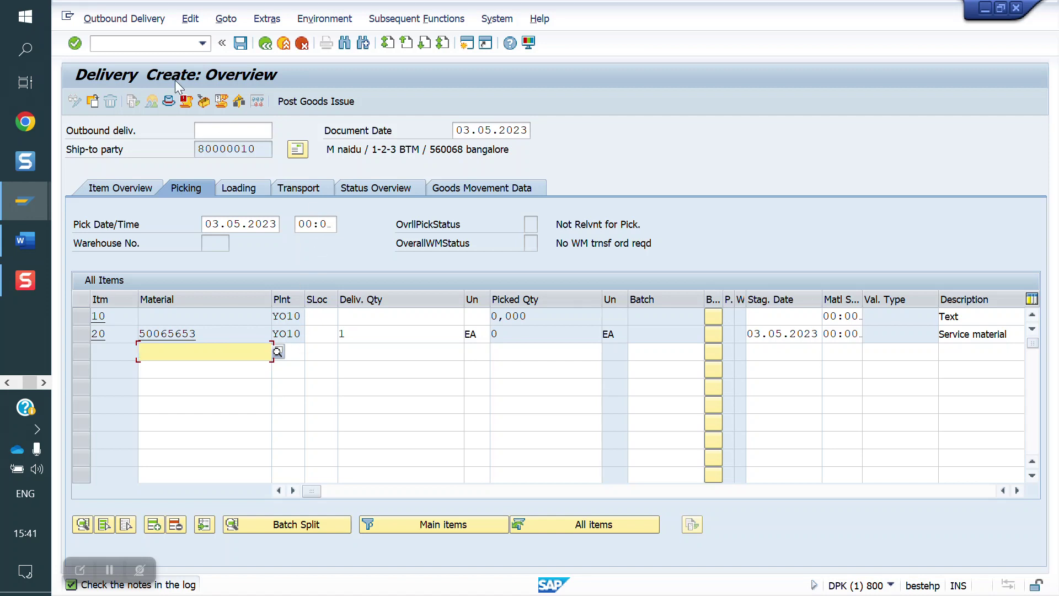
{"action": "left_click", "coordinate": [136, 40]}
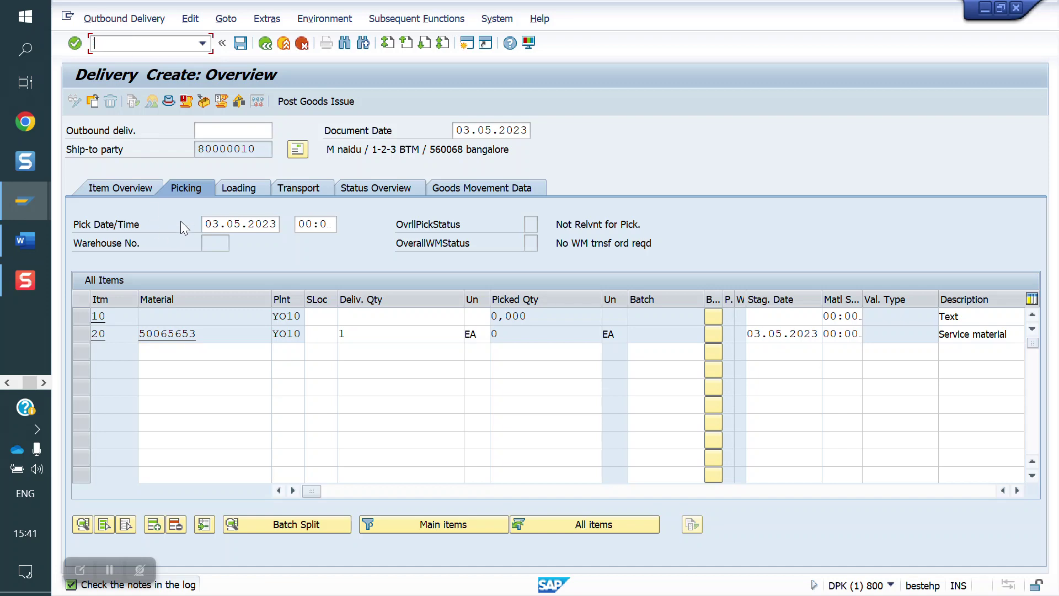
{"action": "double_click", "coordinate": [248, 334]}
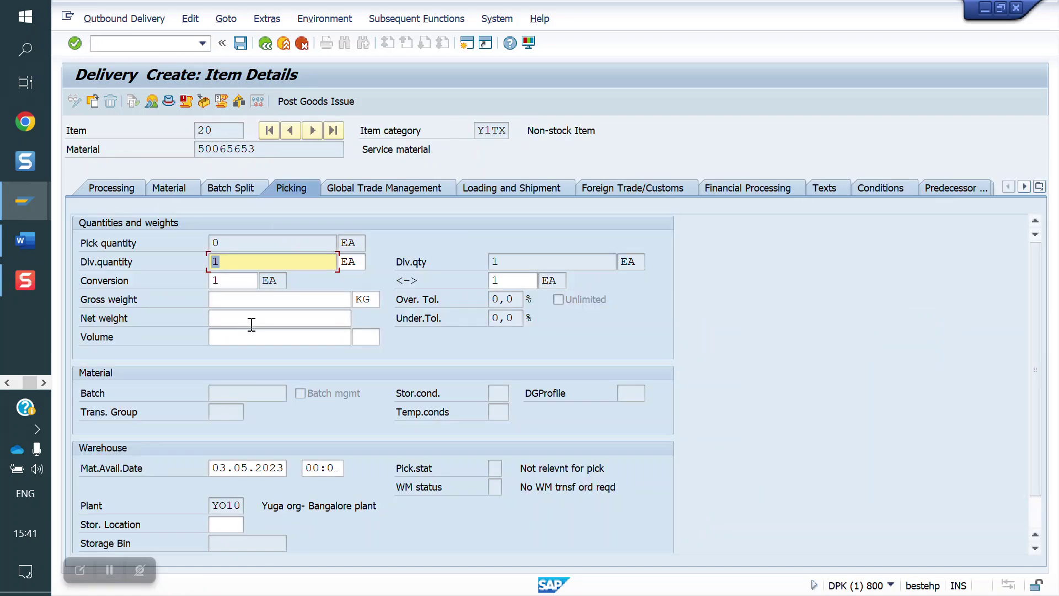
Step: Leave the delivery for item category maintenance (VOV7) and display the details of item category Y1SE
{"action": "left_click", "coordinate": [164, 44]}
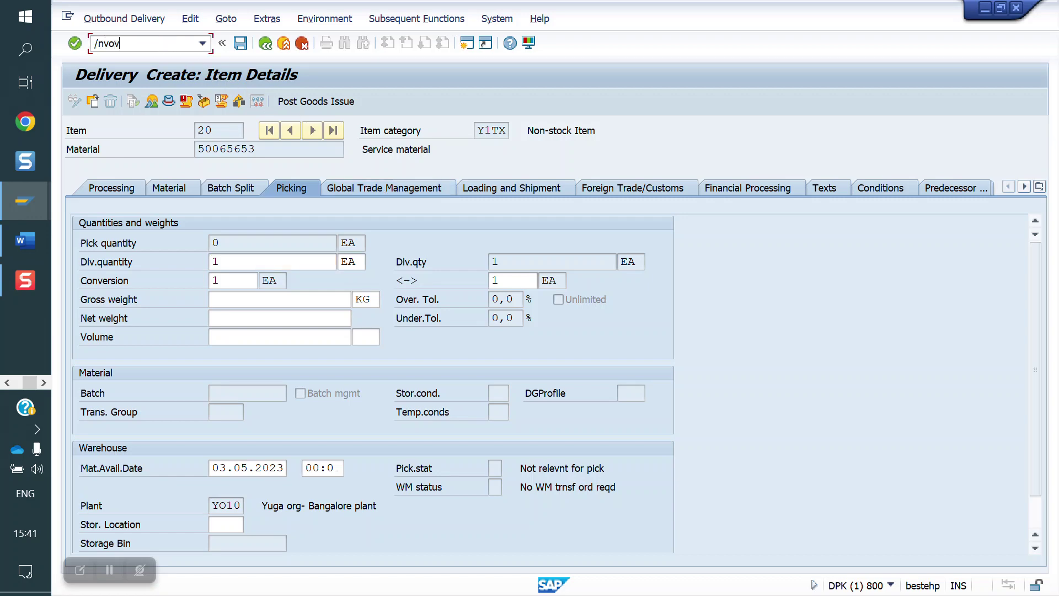
{"action": "type", "text": "/nvov7"}
{"action": "key", "text": "Return"}
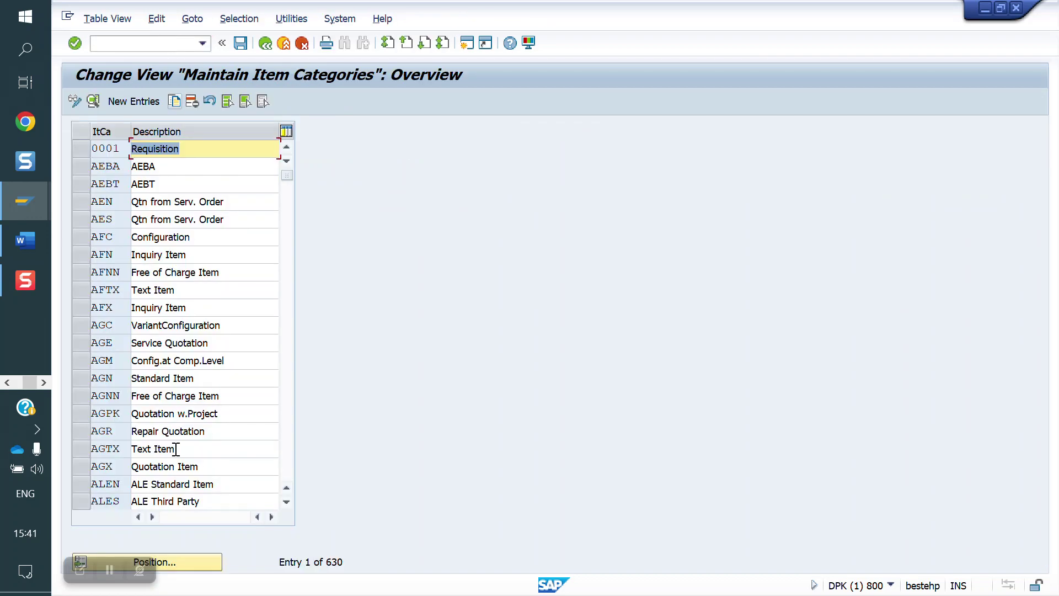
{"action": "left_click", "coordinate": [187, 563]}
{"action": "type", "text": "y1se"}
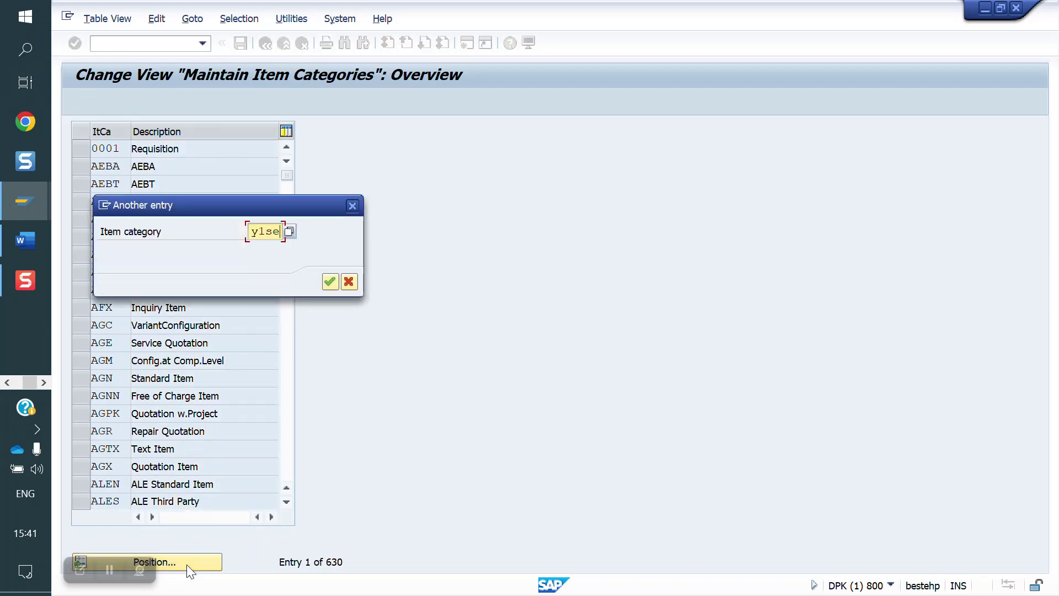
{"action": "key", "text": "Return"}
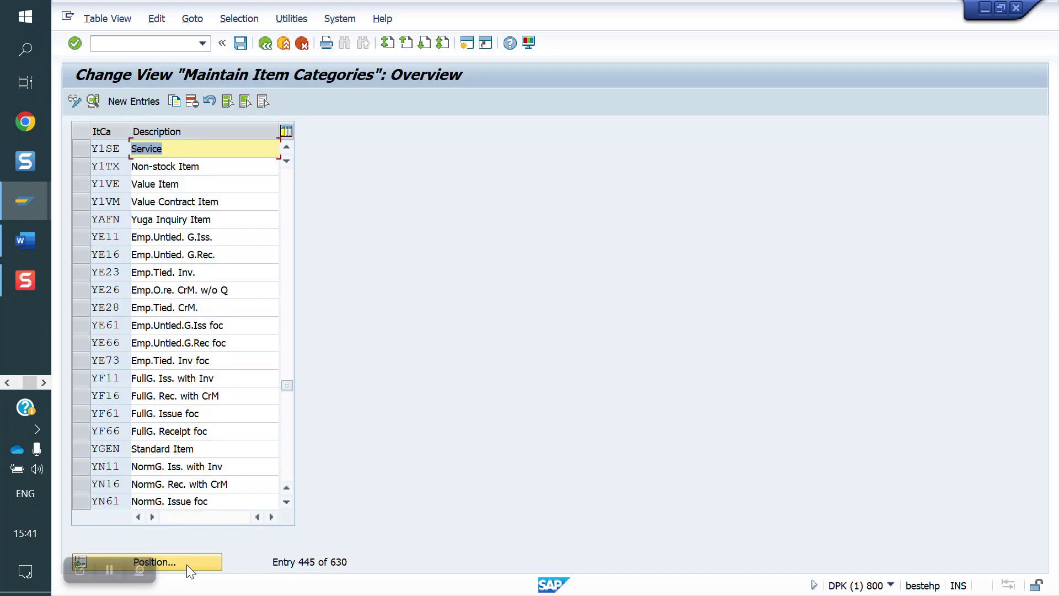
{"action": "double_click", "coordinate": [119, 149]}
Step: Set the billing relevance of Y1SE to A and save it under the proposed customizing request
{"action": "left_click", "coordinate": [231, 244]}
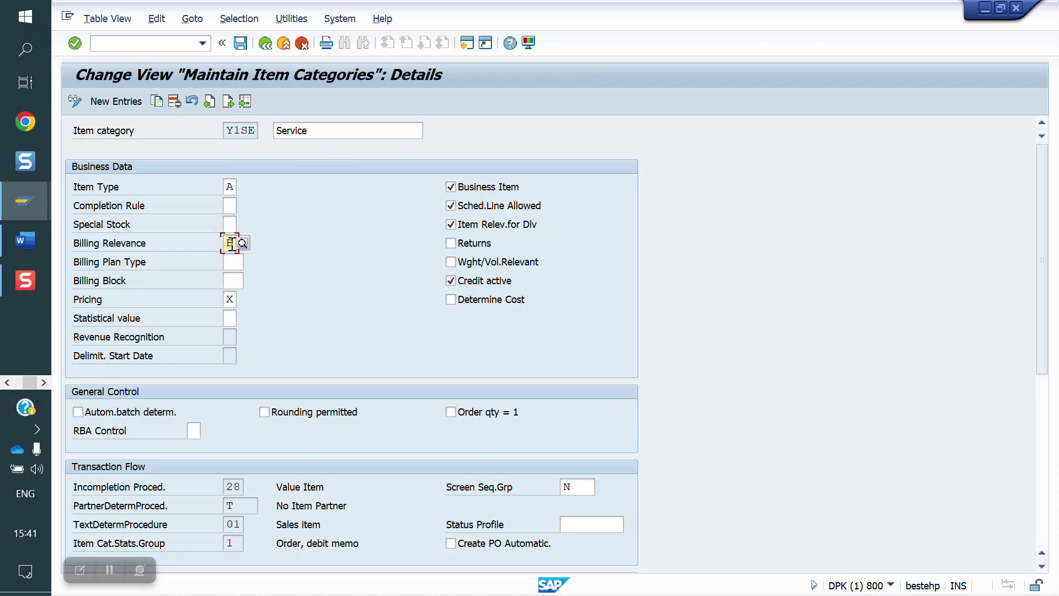
{"action": "type", "text": "A"}
{"action": "key", "text": "Return"}
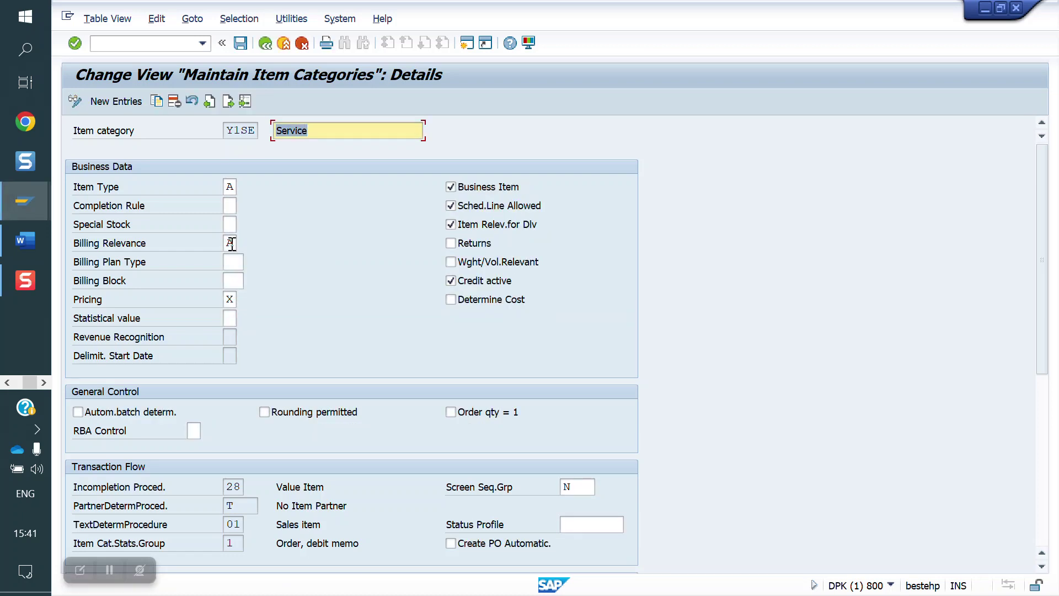
{"action": "left_click", "coordinate": [240, 43]}
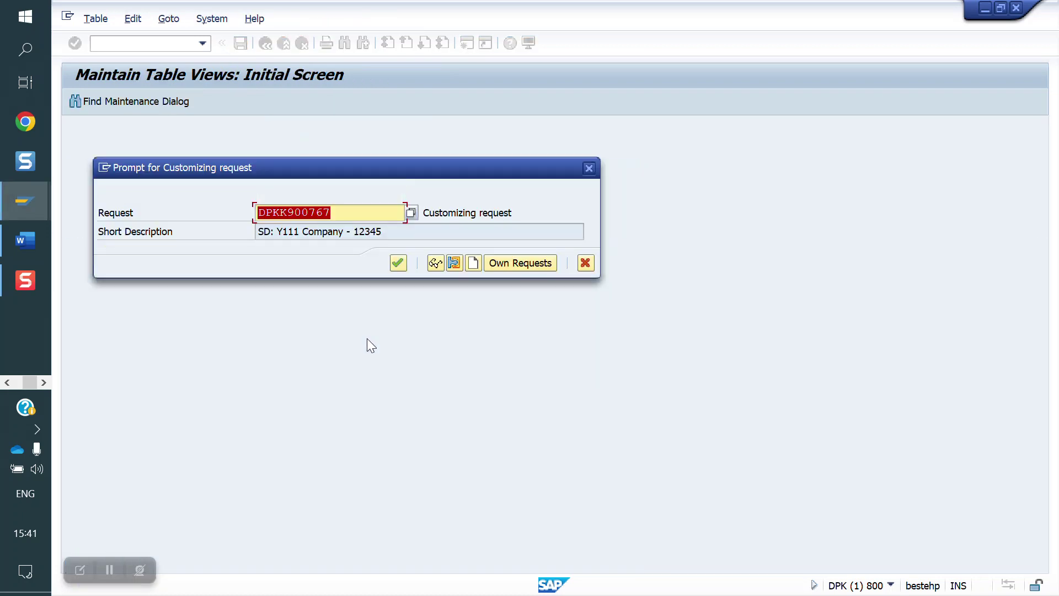
{"action": "left_click", "coordinate": [398, 263]}
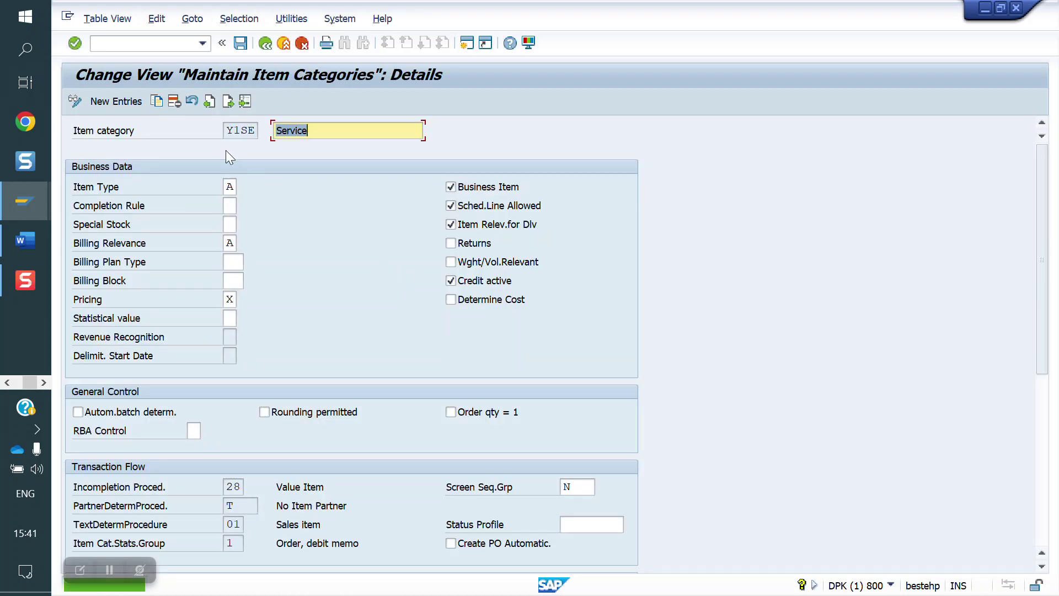
Step: Display item category Y1VE and set its billing relevance to A
{"action": "left_click", "coordinate": [245, 101]}
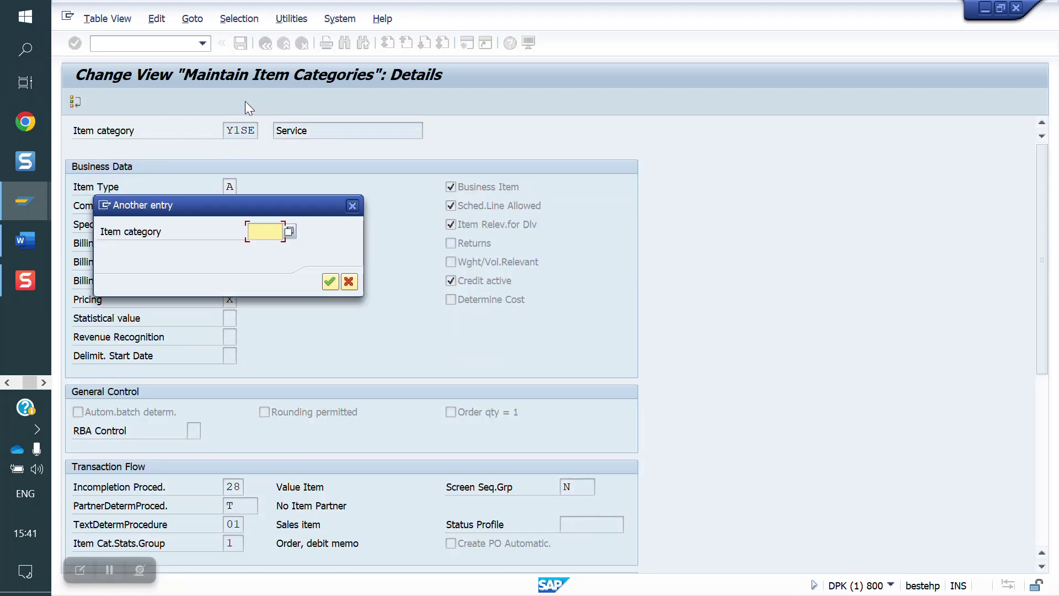
{"action": "type", "text": "y1ve"}
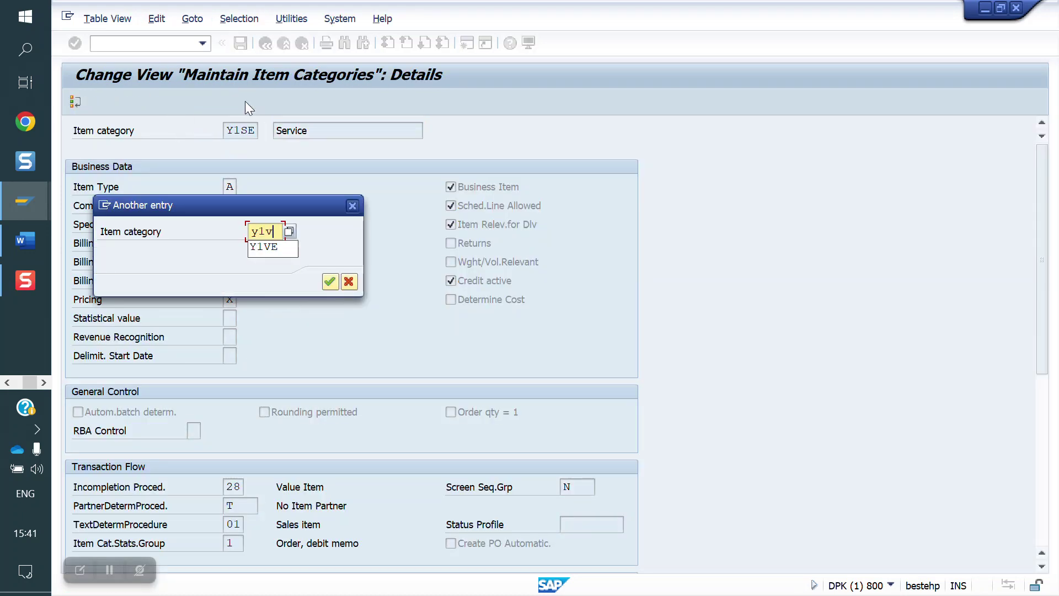
{"action": "key", "text": "Return"}
{"action": "left_click", "coordinate": [231, 244]}
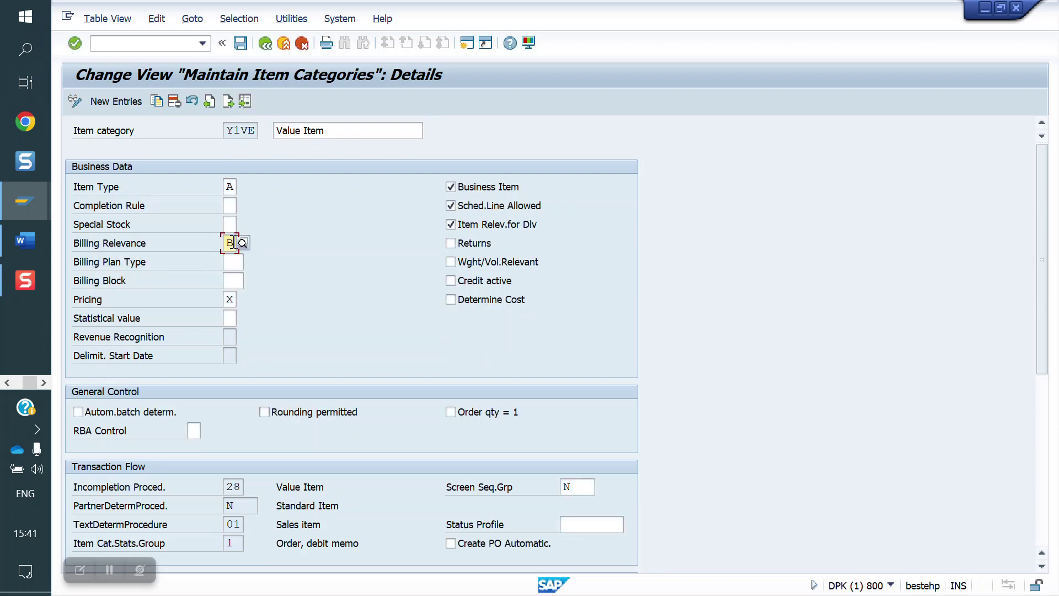
{"action": "type", "text": "A"}
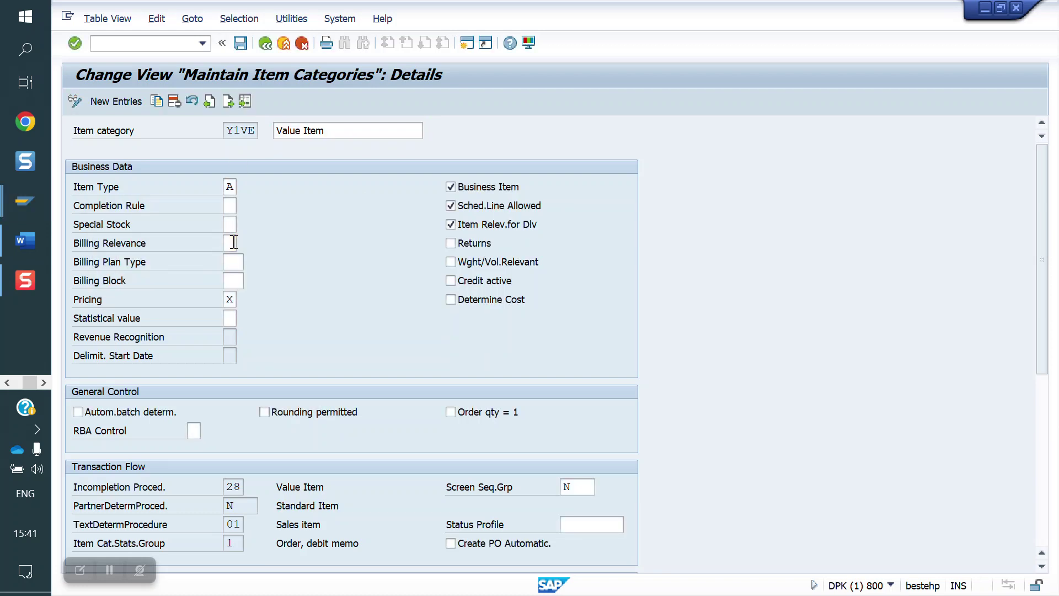
{"action": "key", "text": "Return"}
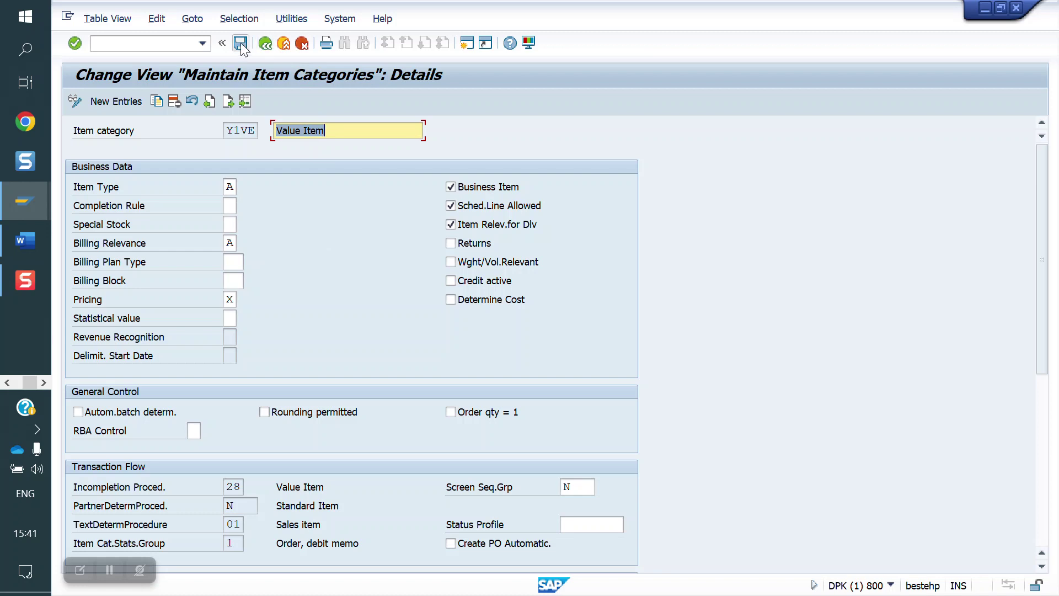
Step: Save the billing relevance change of item category Y1VE and open schedule line category maintenance (VOV6)
{"action": "left_click", "coordinate": [163, 48]}
{"action": "key", "text": "ctrl+s"}
{"action": "type", "text": "/"}
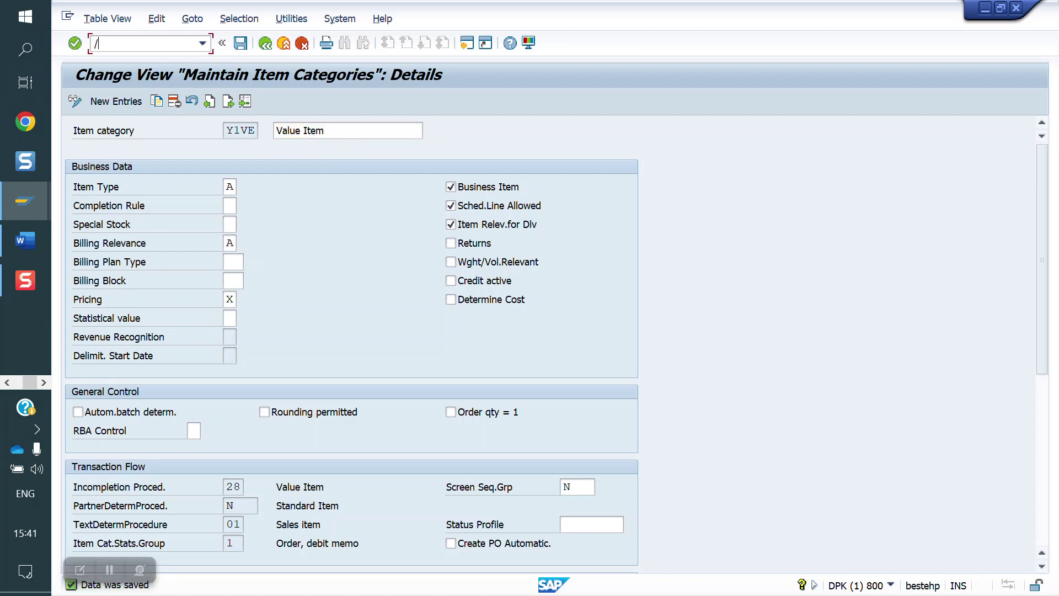
{"action": "type", "text": "nvov6"}
{"action": "key", "text": "Return"}
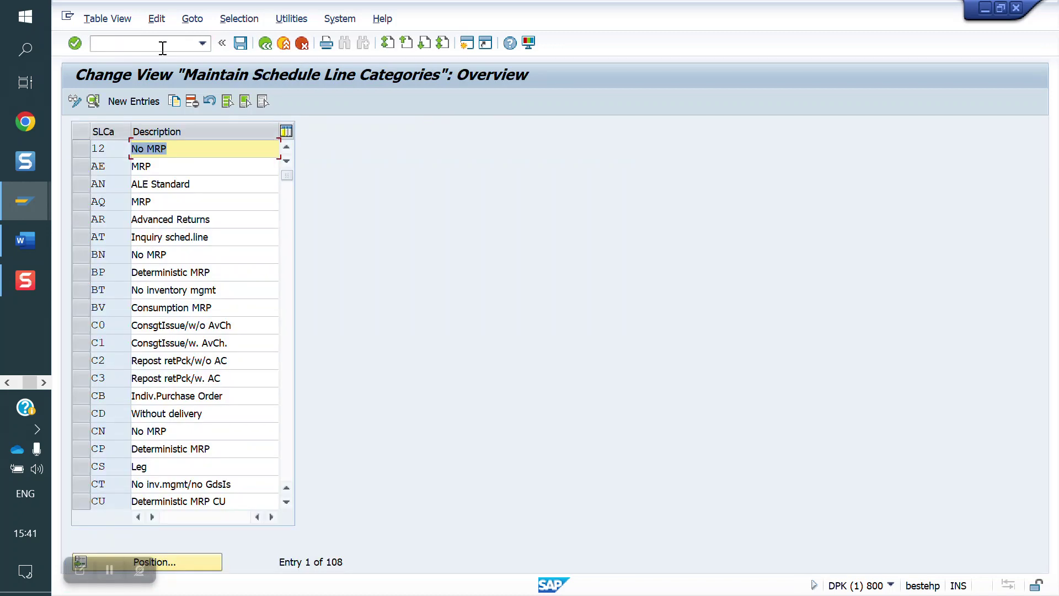
Step: Display schedule line category SE, mark it as item relevant for delivery and save it under the proposed customizing request
{"action": "left_click", "coordinate": [174, 561]}
{"action": "type", "text": "SE"}
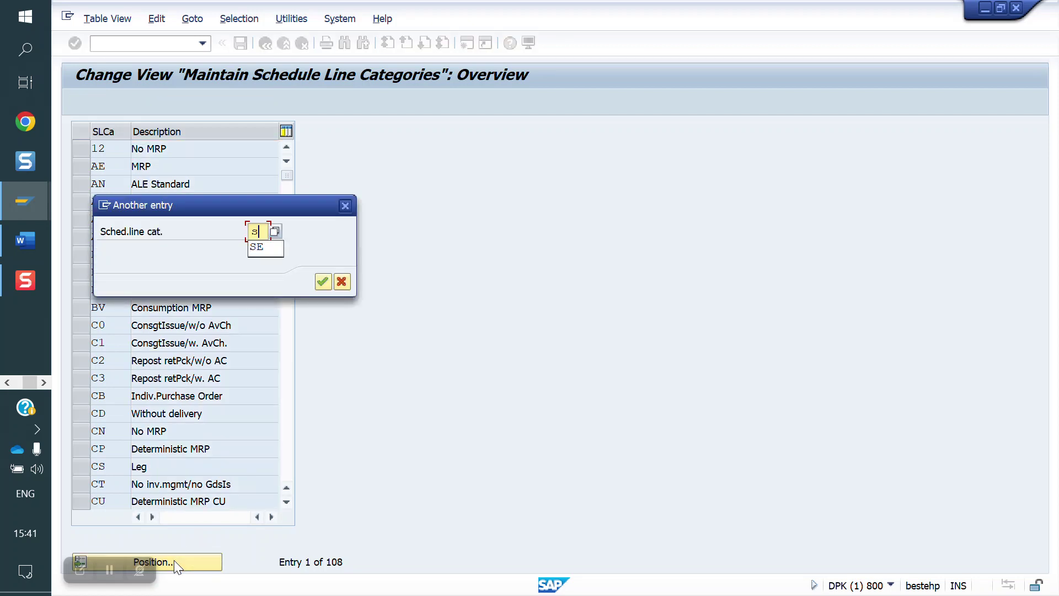
{"action": "key", "text": "Return"}
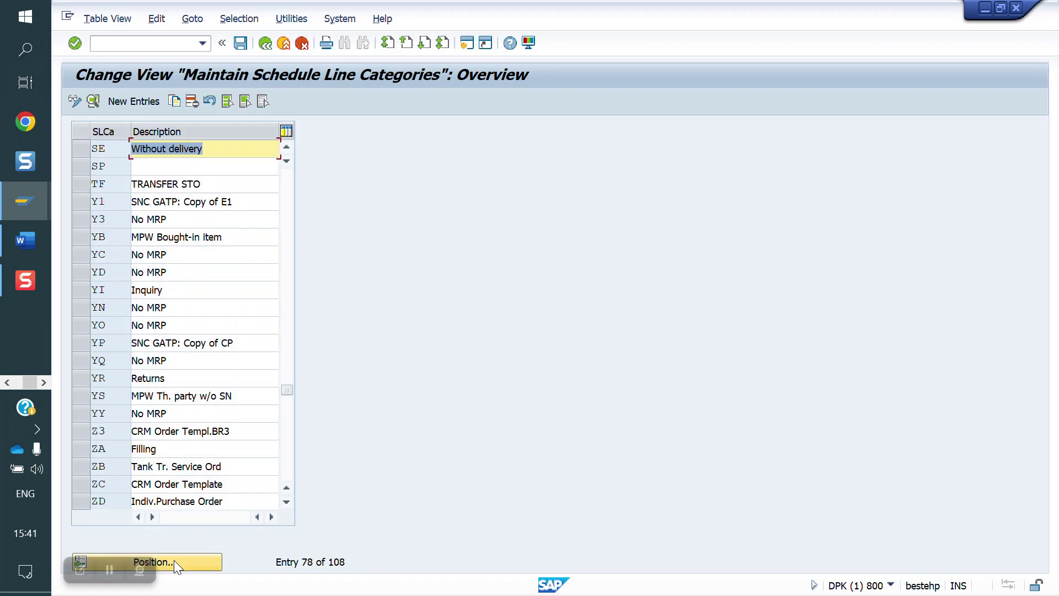
{"action": "double_click", "coordinate": [114, 147]}
{"action": "left_click", "coordinate": [458, 208]}
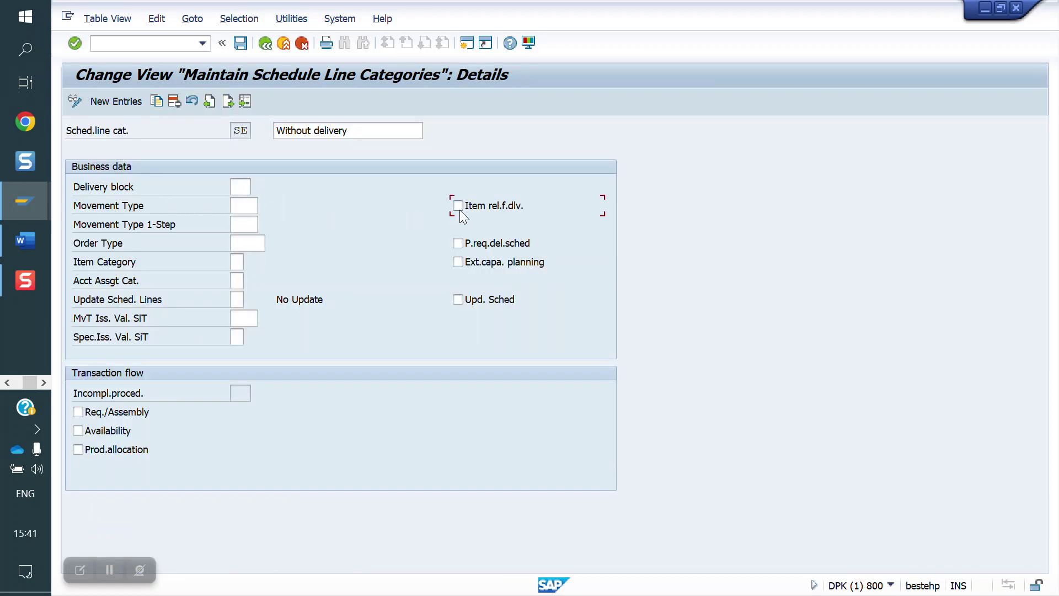
{"action": "left_click", "coordinate": [244, 47]}
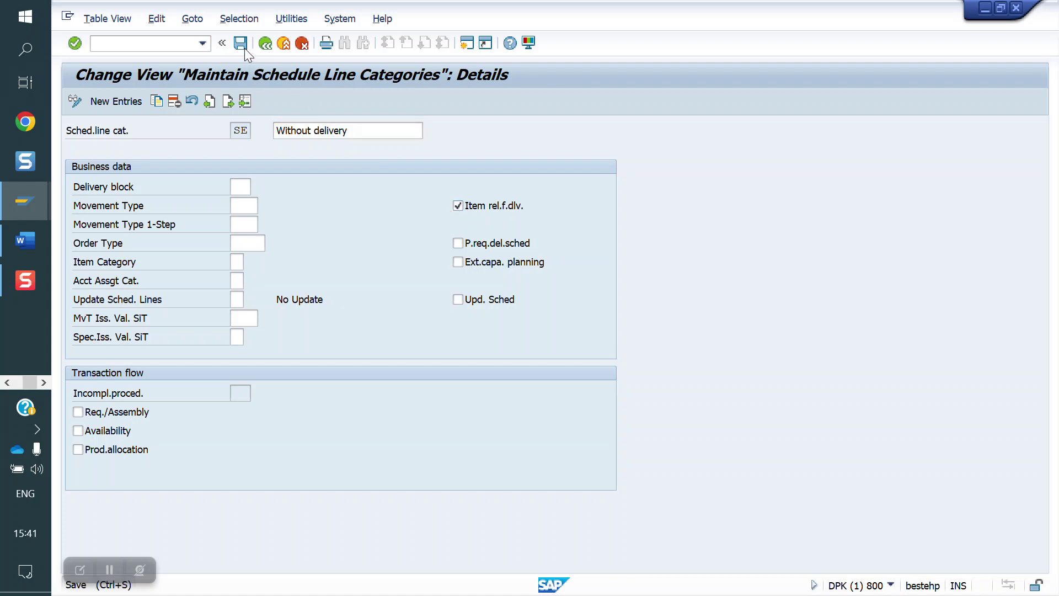
{"action": "left_click", "coordinate": [398, 281]}
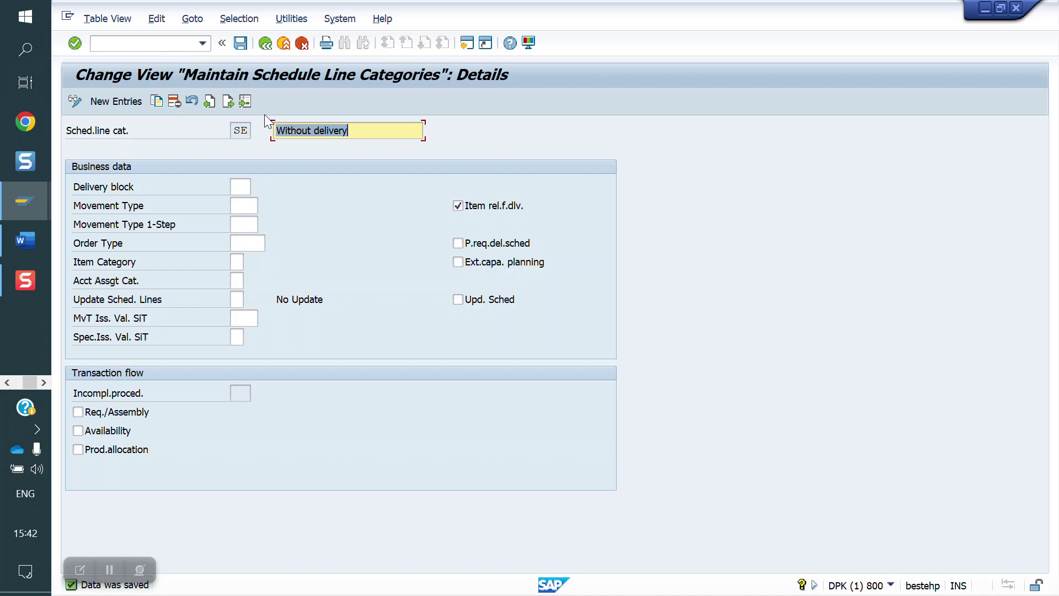
Step: Display schedule line category CX to check its delivery relevance
{"action": "left_click", "coordinate": [246, 102]}
{"action": "type", "text": "cx"}
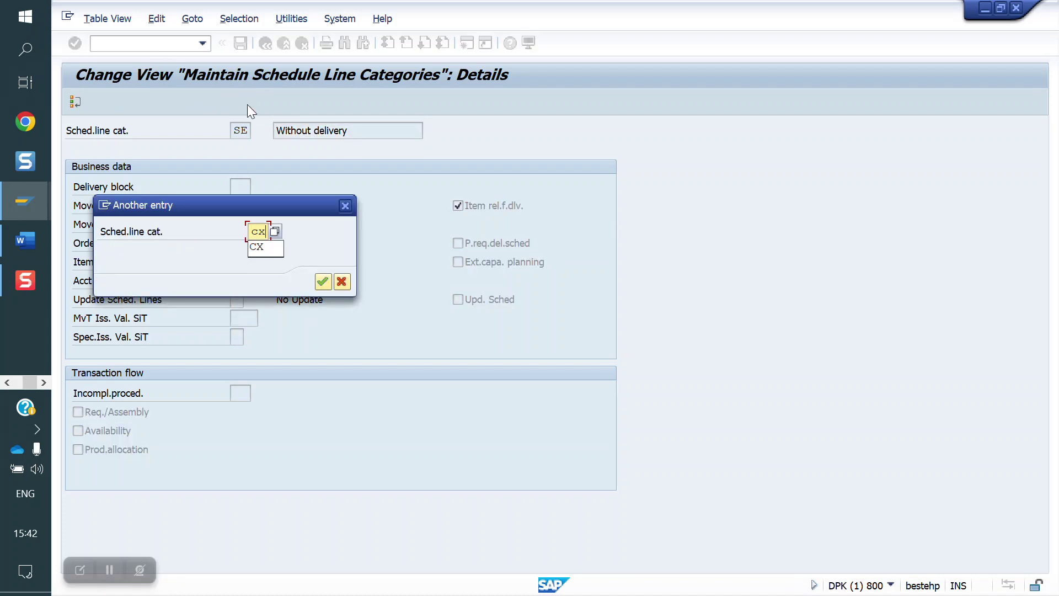
{"action": "key", "text": "Return"}
Step: Start an outbound delivery (VL01N) for the saved order to check which items are taken over
{"action": "left_click", "coordinate": [149, 48]}
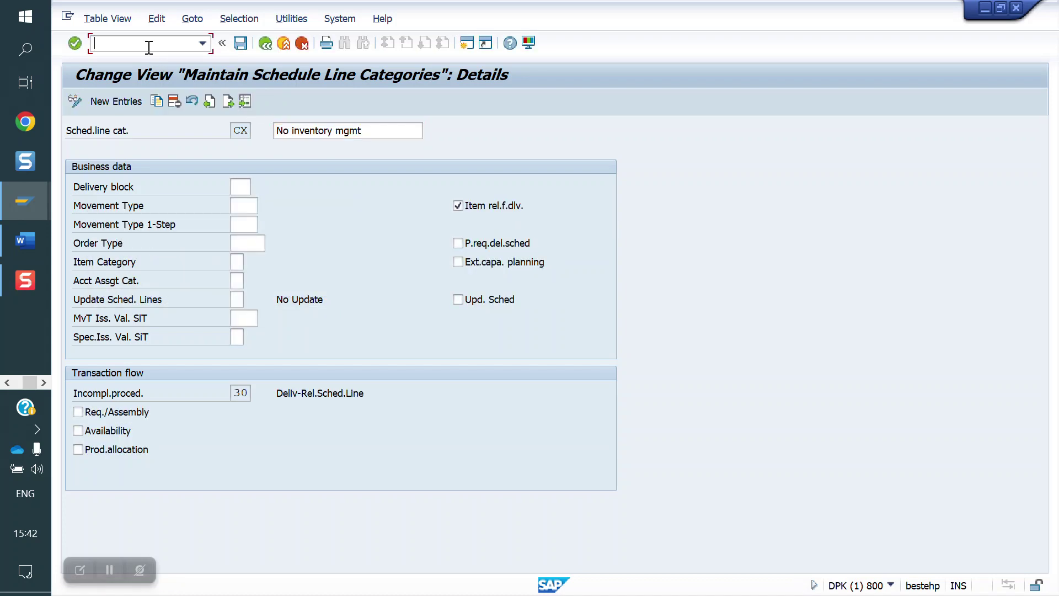
{"action": "type", "text": "/nvl01n"}
{"action": "key", "text": "Return"}
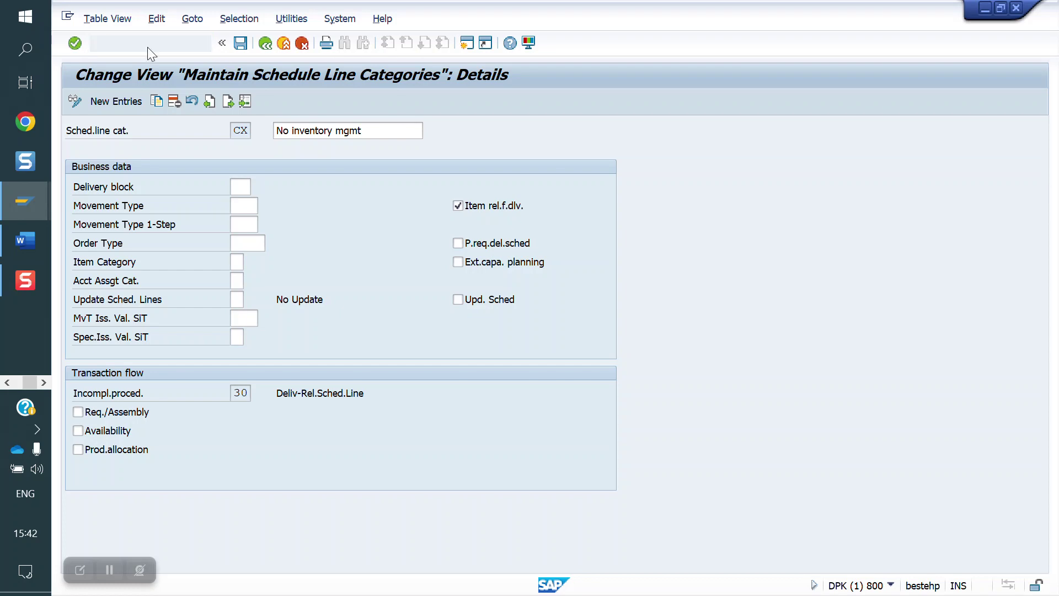
{"action": "key", "text": "Return"}
Step: Leave the delivery, open the saved order for change (VA02) and display the shipping data of item 10
{"action": "left_click", "coordinate": [149, 48]}
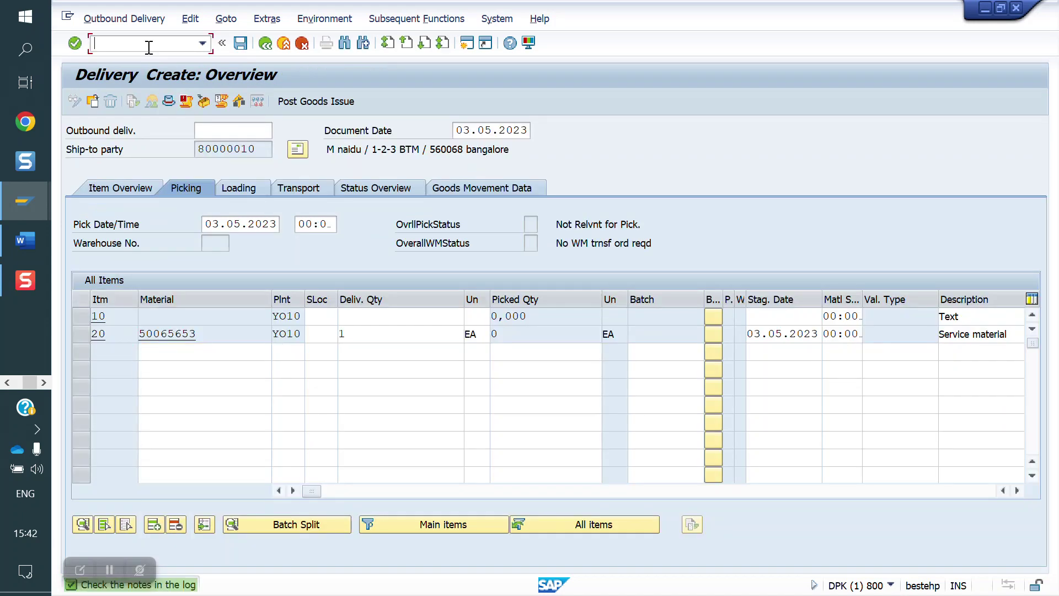
{"action": "type", "text": "/nva02"}
{"action": "key", "text": "Return"}
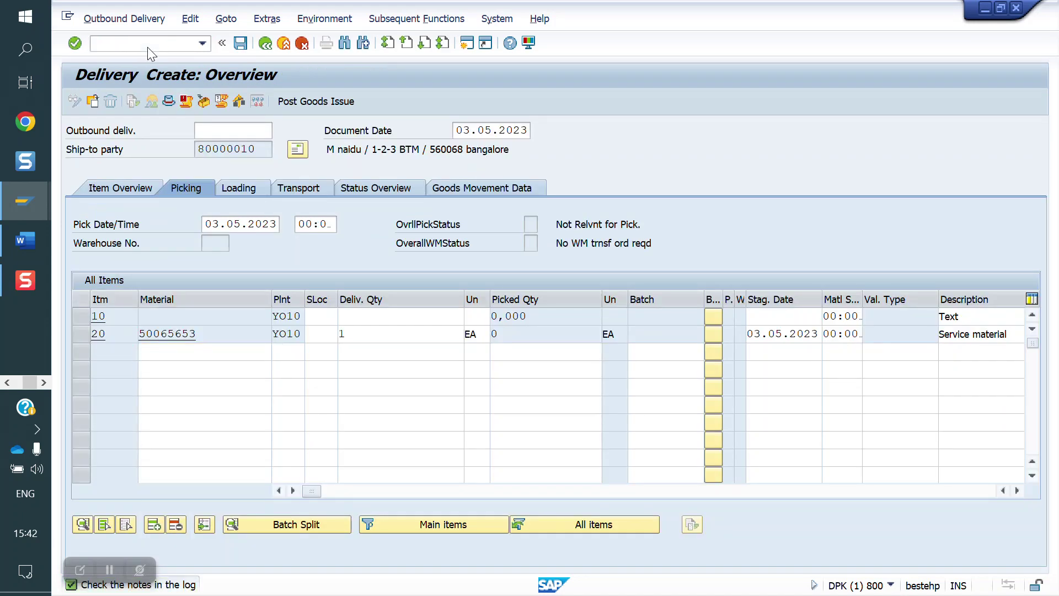
{"action": "key", "text": "Return"}
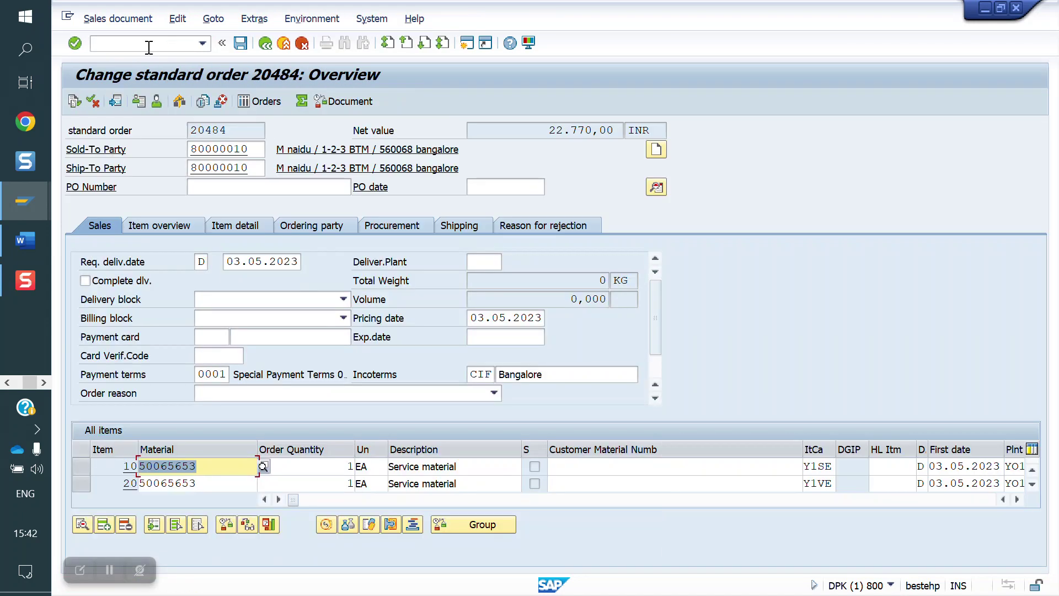
{"action": "double_click", "coordinate": [233, 466]}
{"action": "left_click", "coordinate": [227, 190]}
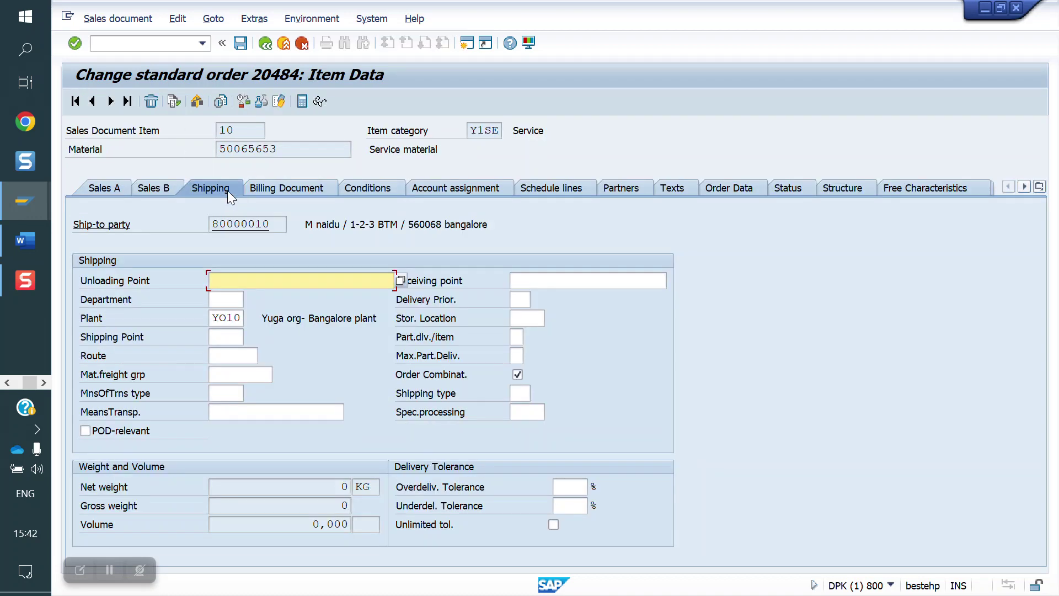
Step: Set item 10's shipping point to YO10 and storage location to FG01, and move on to item 20
{"action": "key", "text": "Down"}
{"action": "key", "text": "Down"}
{"action": "key", "text": "Down"}
{"action": "type", "text": "YO10"}
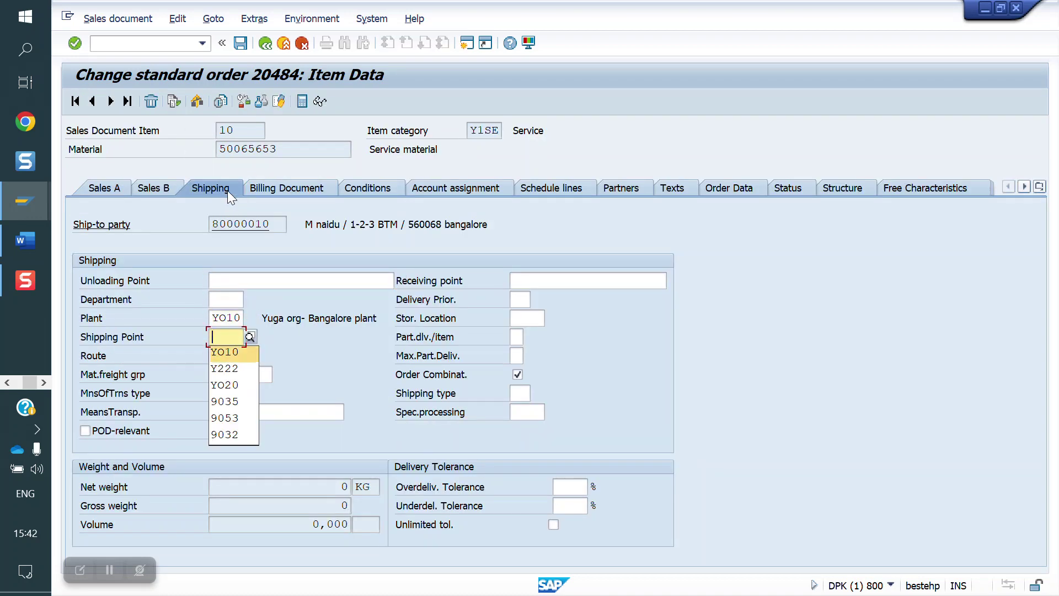
{"action": "left_click", "coordinate": [529, 316]}
{"action": "type", "text": "F"}
{"action": "key", "text": "Down"}
{"action": "key", "text": "Return"}
{"action": "key", "text": "Return"}
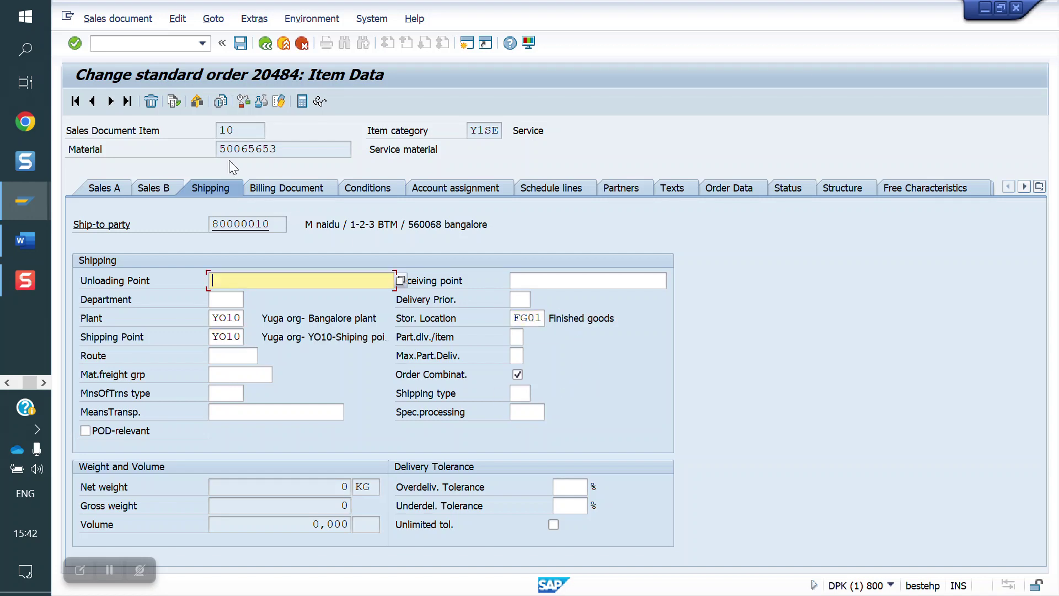
{"action": "left_click", "coordinate": [111, 105]}
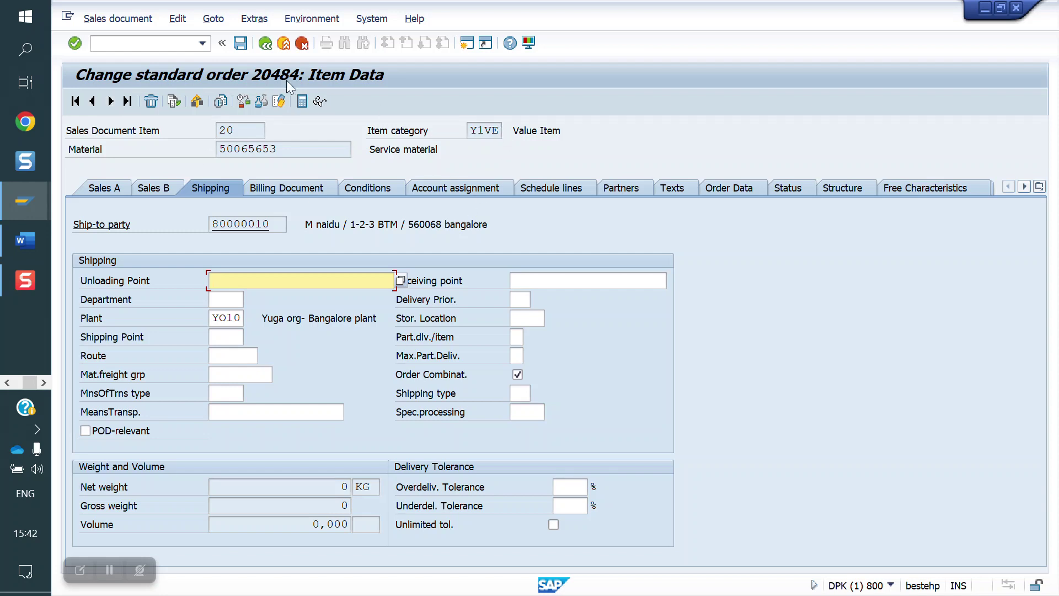
Step: Leave the order change and start a new standard order (VA01) with the previously used sold-to party
{"action": "left_click", "coordinate": [135, 42]}
{"action": "type", "text": "/nva01"}
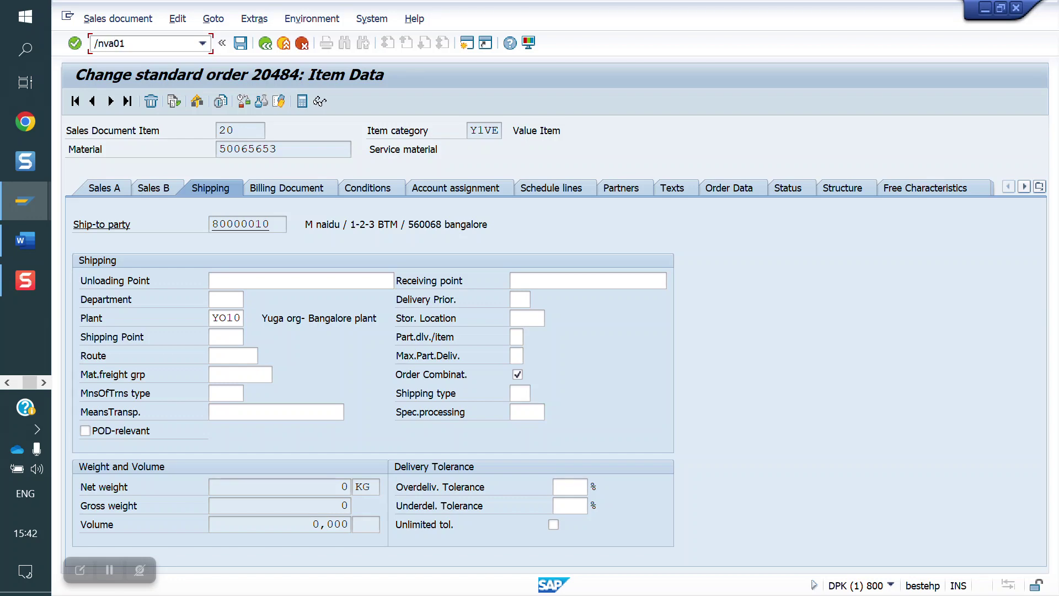
{"action": "key", "text": "Return"}
{"action": "key", "text": "Return"}
{"action": "key", "text": "Down"}
{"action": "key", "text": "Return"}
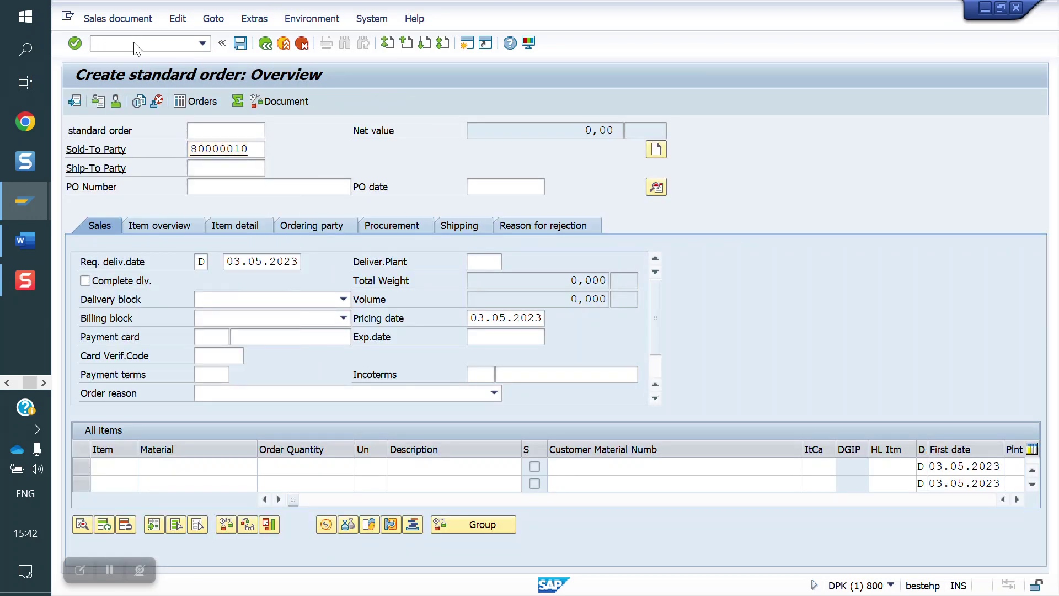
{"action": "key", "text": "Return"}
Step: Enter material 50065653 as three order items in the item overview, each with quantity 1
{"action": "type", "text": "50065653"}
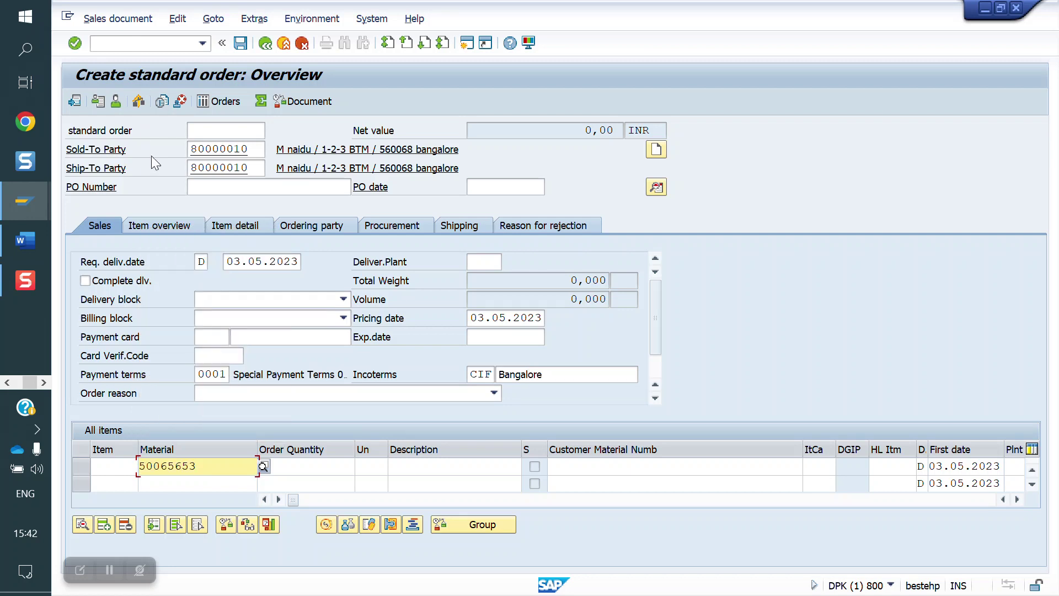
{"action": "left_click", "coordinate": [175, 223]}
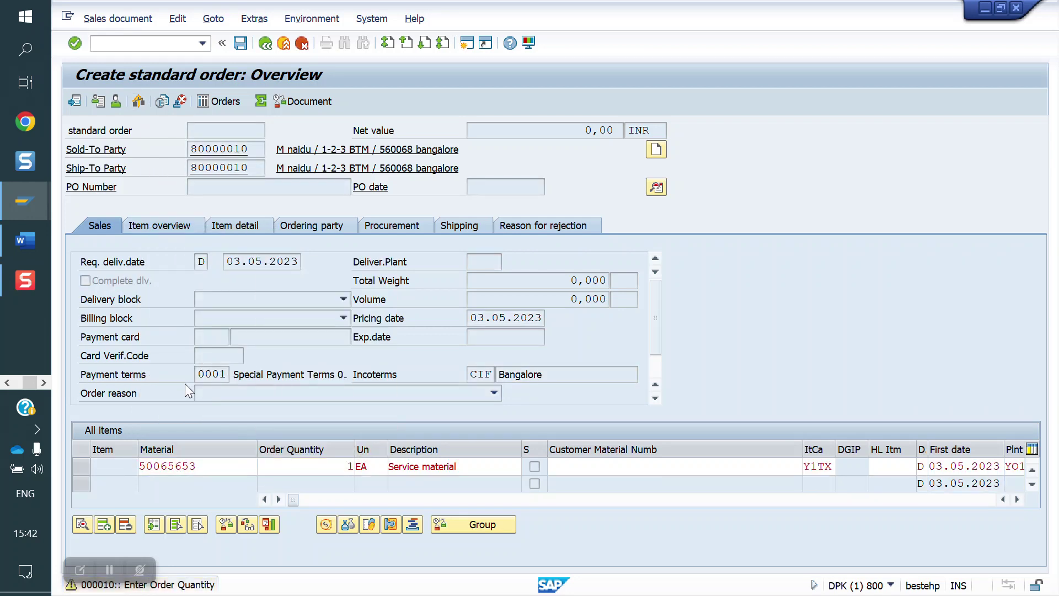
{"action": "key", "text": "Down"}
{"action": "key", "text": "Return"}
{"action": "key", "text": "Return"}
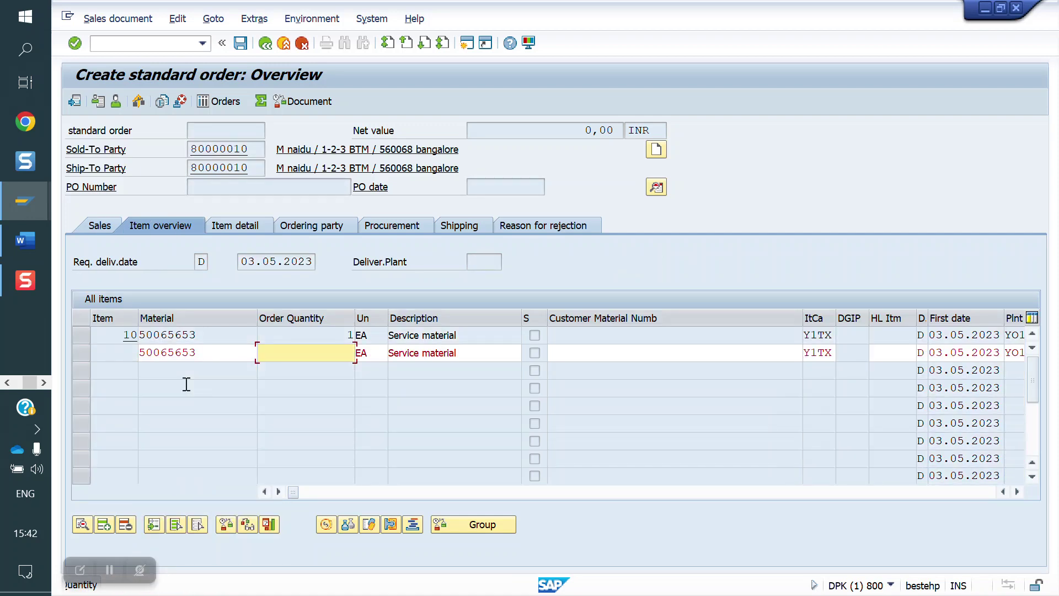
{"action": "key", "text": "Down"}
{"action": "key", "text": "Return"}
{"action": "key", "text": "Return"}
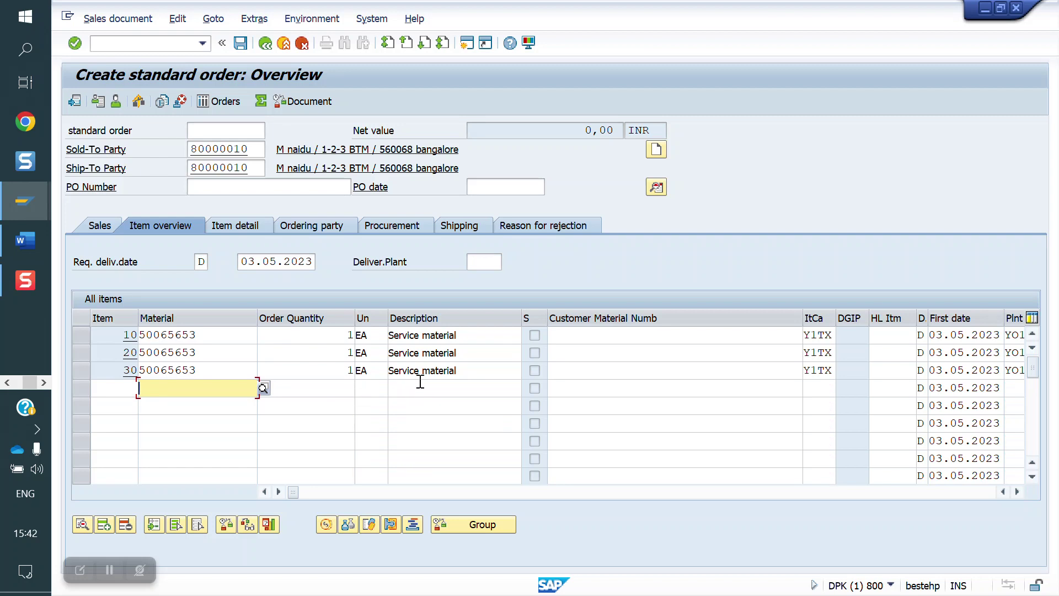
Step: Add a fourth line with only the description Text and change the description of item 30 to taxt
{"action": "left_click", "coordinate": [421, 387]}
{"action": "key", "text": "Down"}
{"action": "key", "text": "Return"}
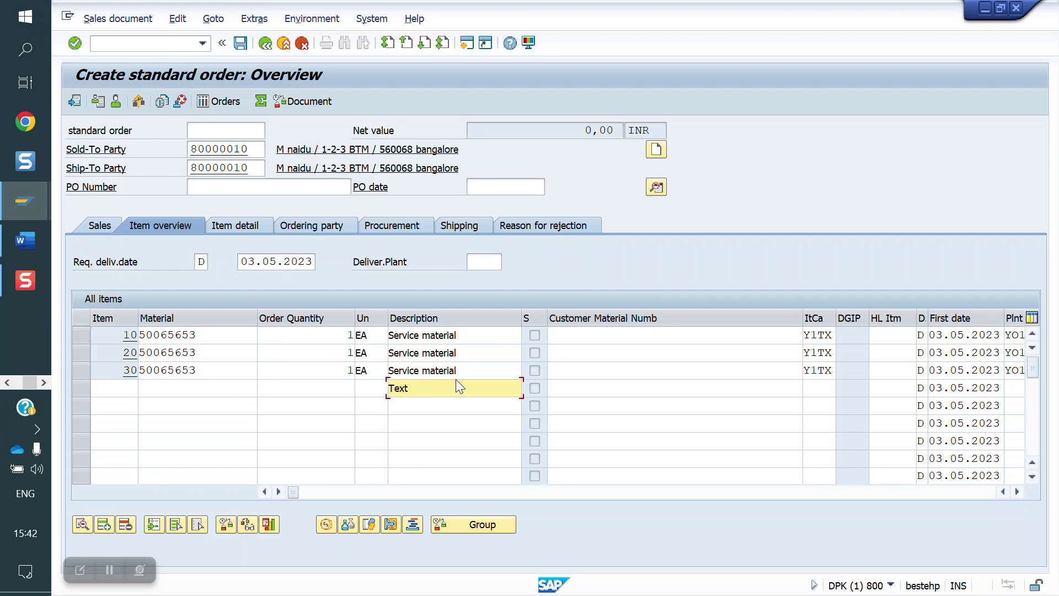
{"action": "left_click", "coordinate": [481, 367]}
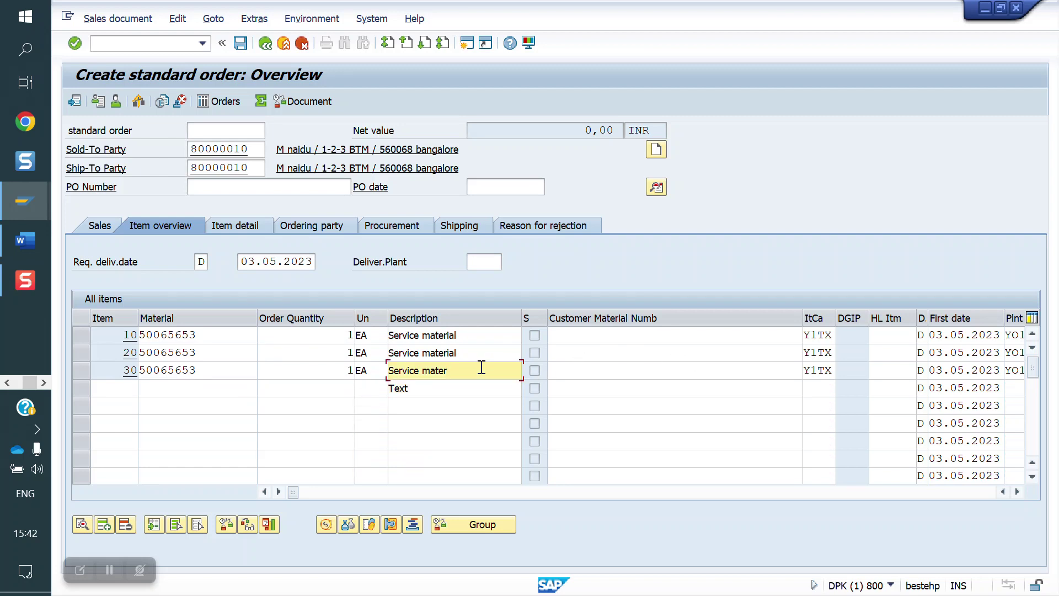
{"action": "key", "text": "BackSpace"}
{"action": "key", "text": "BackSpace"}
{"action": "key", "text": "BackSpace"}
{"action": "key", "text": "BackSpace"}
{"action": "key", "text": "BackSpace"}
{"action": "key", "text": "BackSpace"}
{"action": "key", "text": "BackSpace"}
{"action": "key", "text": "BackSpace"}
{"action": "key", "text": "BackSpace"}
{"action": "key", "text": "BackSpace"}
{"action": "key", "text": "BackSpace"}
{"action": "key", "text": "BackSpace"}
{"action": "key", "text": "BackSpace"}
{"action": "type", "text": "taxt"}
Step: Change the description of item 20 to value and confirm the item entries
{"action": "left_click", "coordinate": [488, 356]}
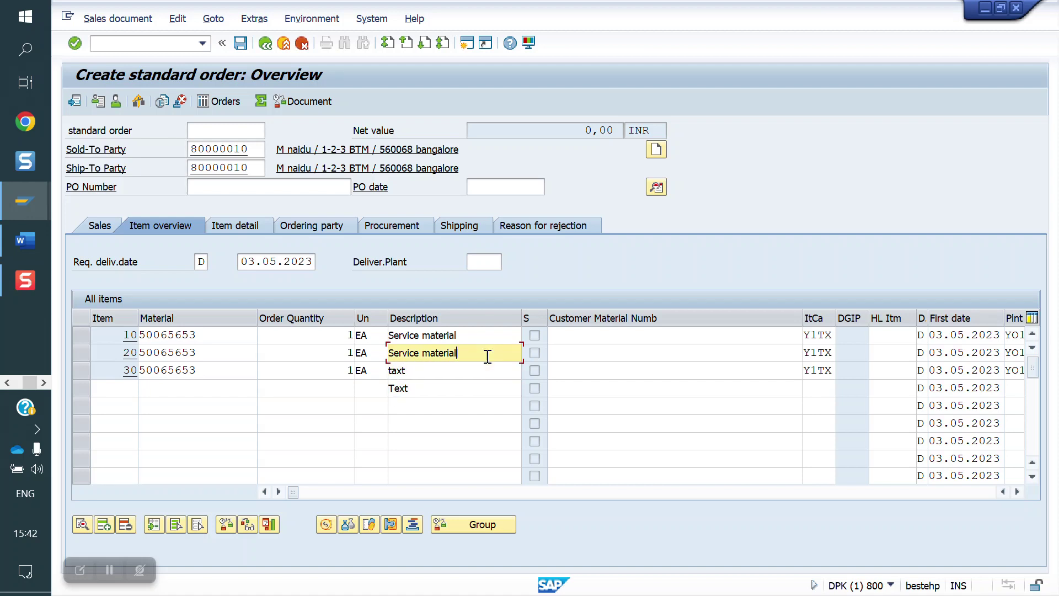
{"action": "key", "text": "BackSpace"}
{"action": "key", "text": "BackSpace"}
{"action": "key", "text": "BackSpace"}
{"action": "key", "text": "BackSpace"}
{"action": "key", "text": "BackSpace"}
{"action": "key", "text": "BackSpace"}
{"action": "key", "text": "BackSpace"}
{"action": "key", "text": "BackSpace"}
{"action": "key", "text": "BackSpace"}
{"action": "key", "text": "BackSpace"}
{"action": "key", "text": "BackSpace"}
{"action": "key", "text": "BackSpace"}
{"action": "key", "text": "BackSpace"}
{"action": "key", "text": "BackSpace"}
{"action": "key", "text": "BackSpace"}
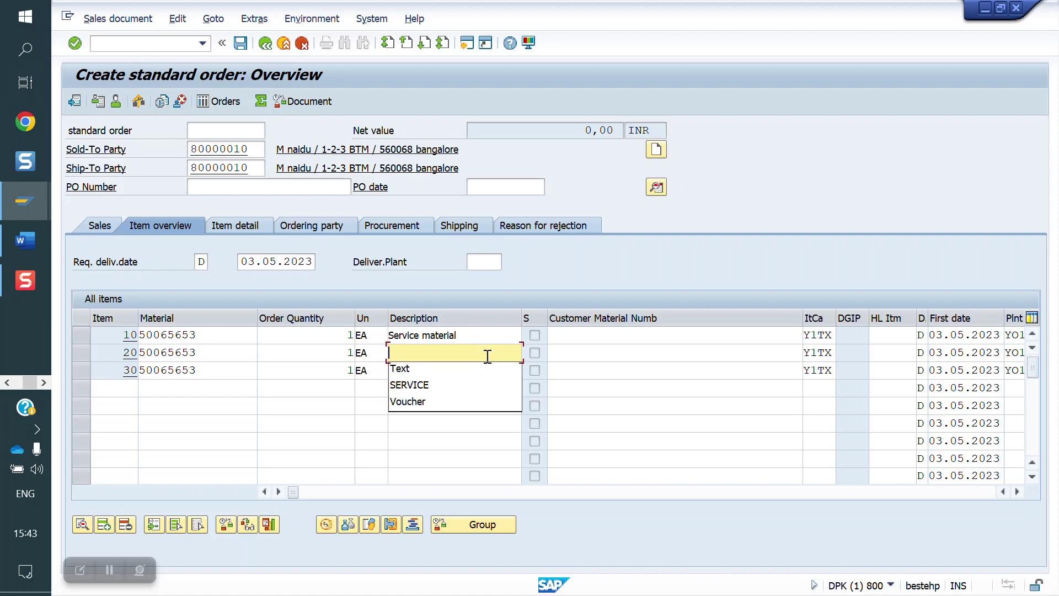
{"action": "type", "text": "value"}
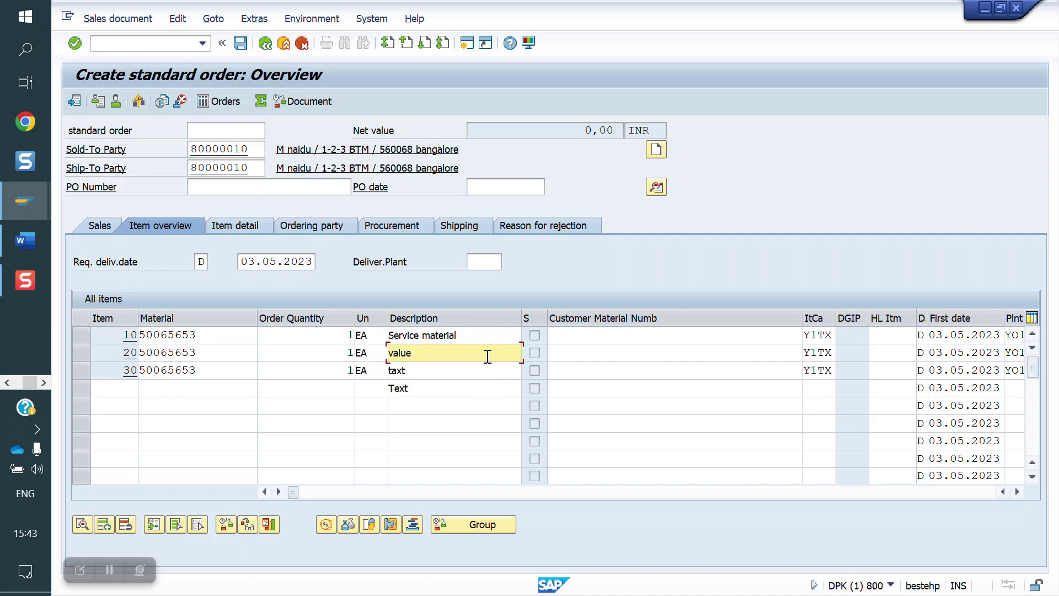
{"action": "key", "text": "Return"}
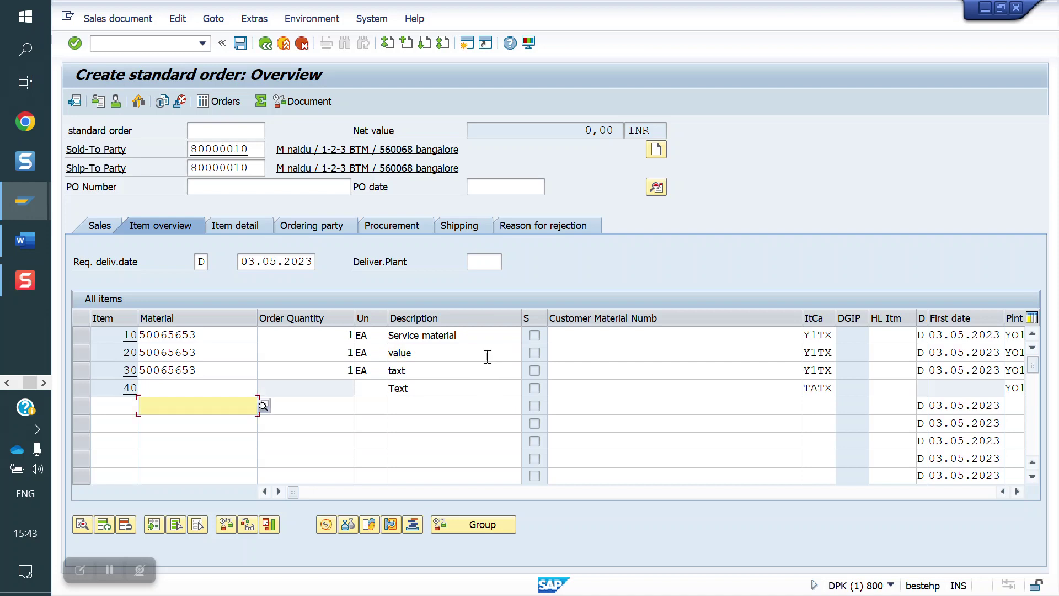
Step: Set the item category of item 10 to Y1SE and of item 20 to Y1VE
{"action": "left_click", "coordinate": [833, 335]}
{"action": "key", "text": "BackSpace"}
{"action": "key", "text": "BackSpace"}
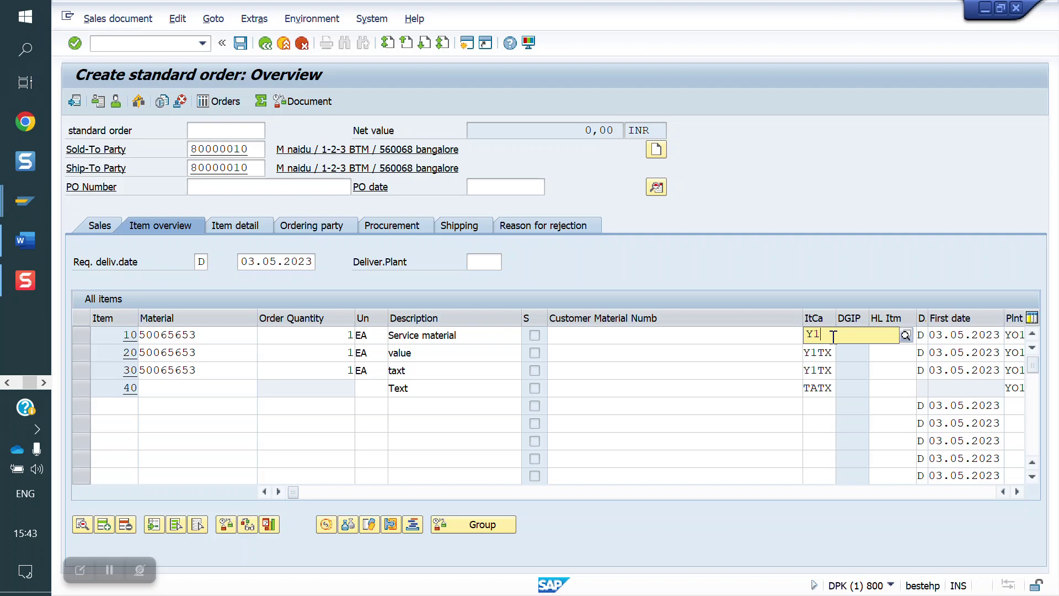
{"action": "type", "text": "se"}
{"action": "key", "text": "Return"}
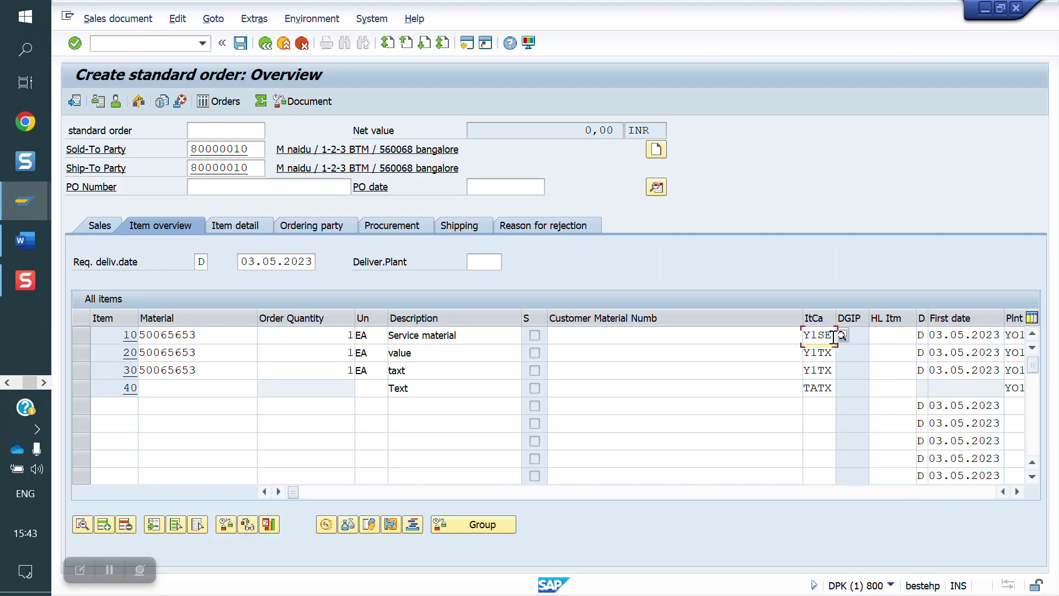
{"action": "key", "text": "Down"}
{"action": "key", "text": "BackSpace"}
{"action": "key", "text": "BackSpace"}
{"action": "type", "text": "v"}
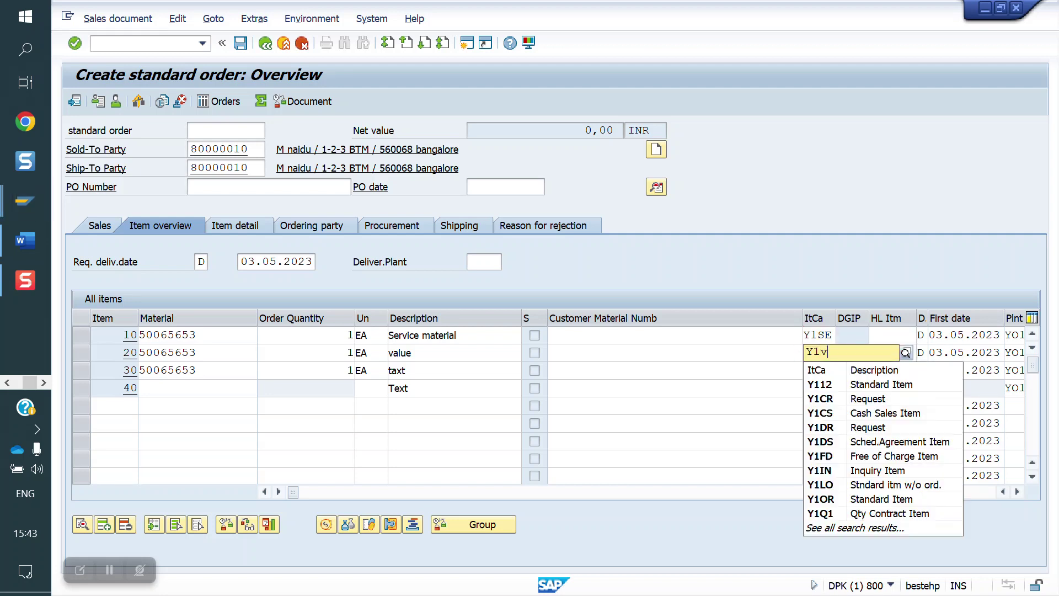
{"action": "type", "text": "e"}
{"action": "key", "text": "Return"}
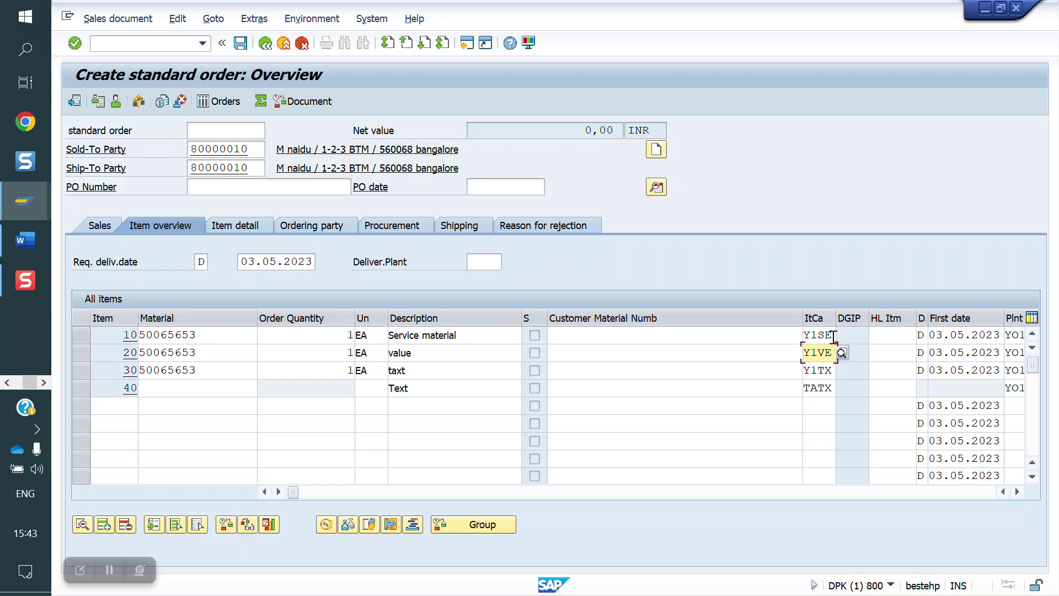
{"action": "left_click", "coordinate": [82, 372]}
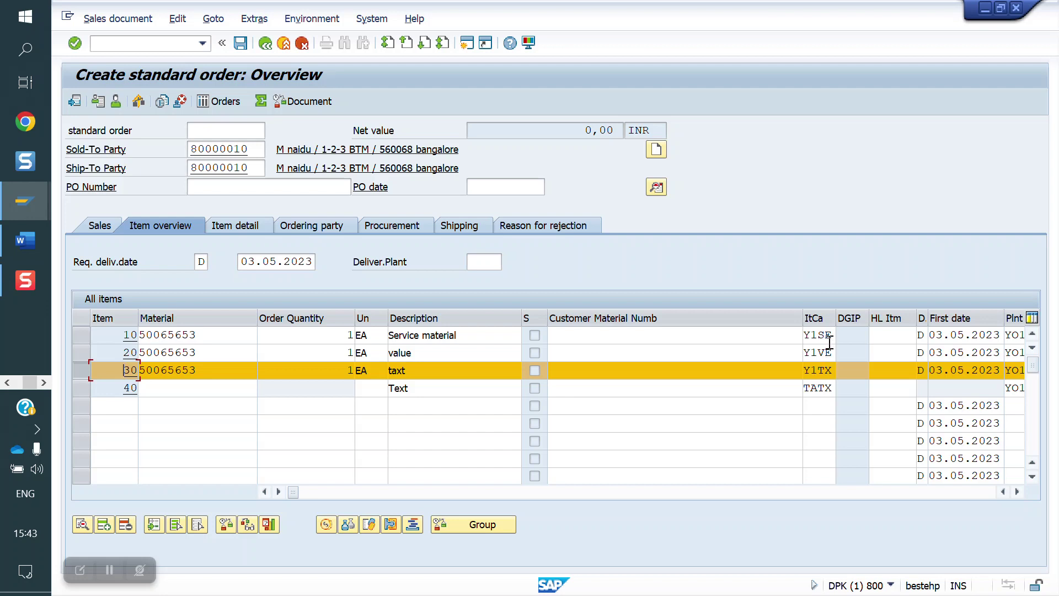
{"action": "left_click", "coordinate": [81, 371]}
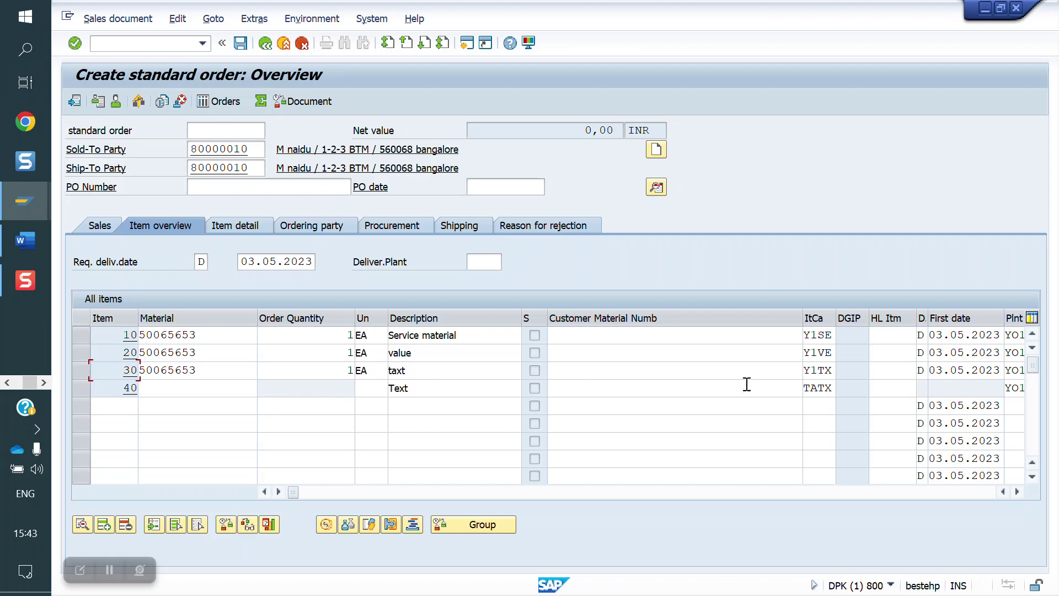
Step: Confirm the item category changes in the order and acknowledge the repricing
{"action": "key", "text": "Return"}
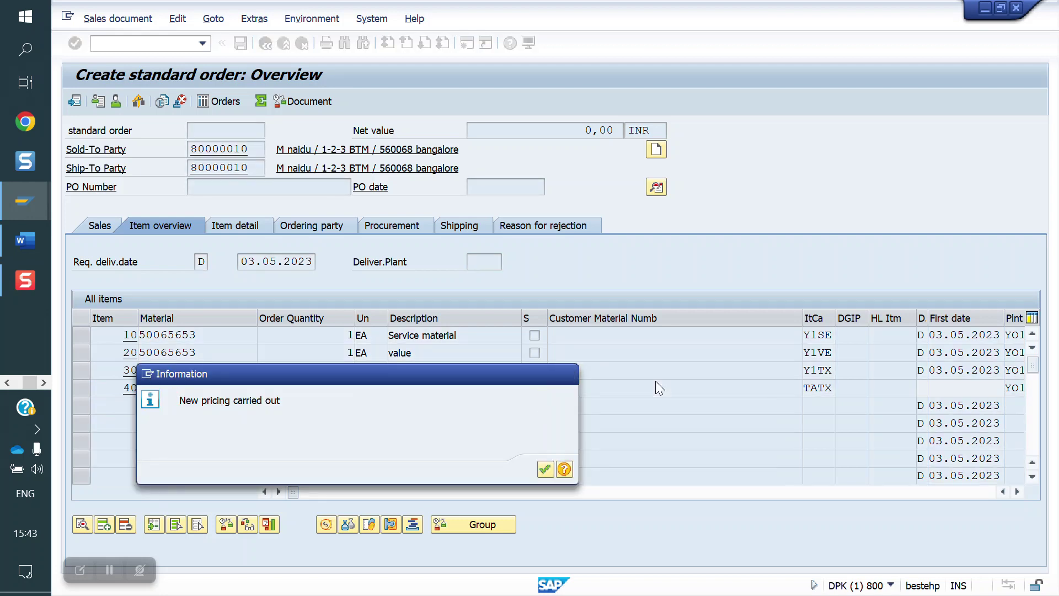
{"action": "key", "text": "Return"}
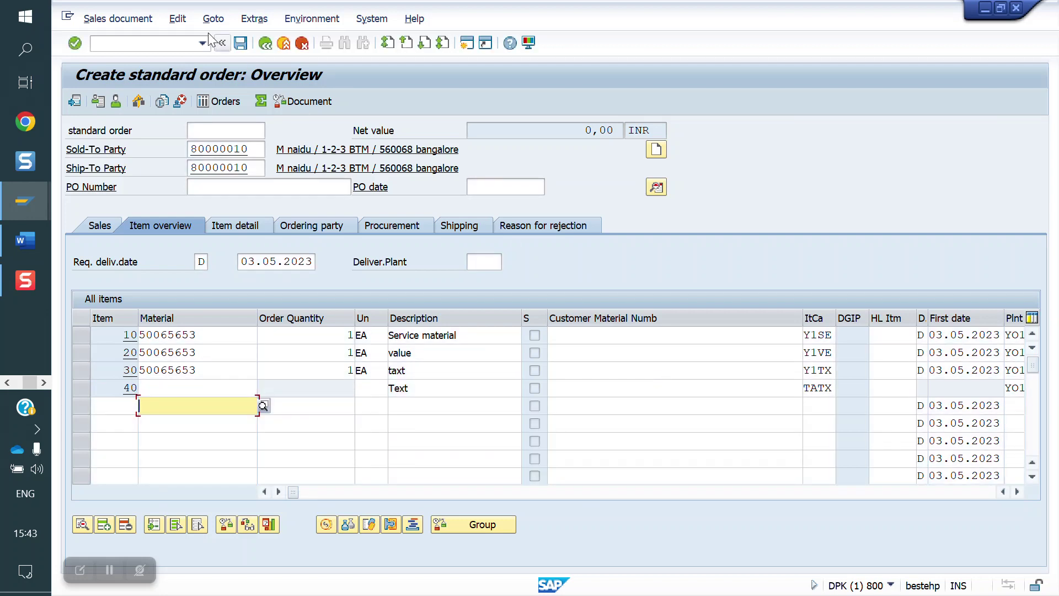
Step: Check the item category assignment entries for sales document type Y1SE in a separate session, including the TEXT usage, and close that session
{"action": "left_click", "coordinate": [133, 49]}
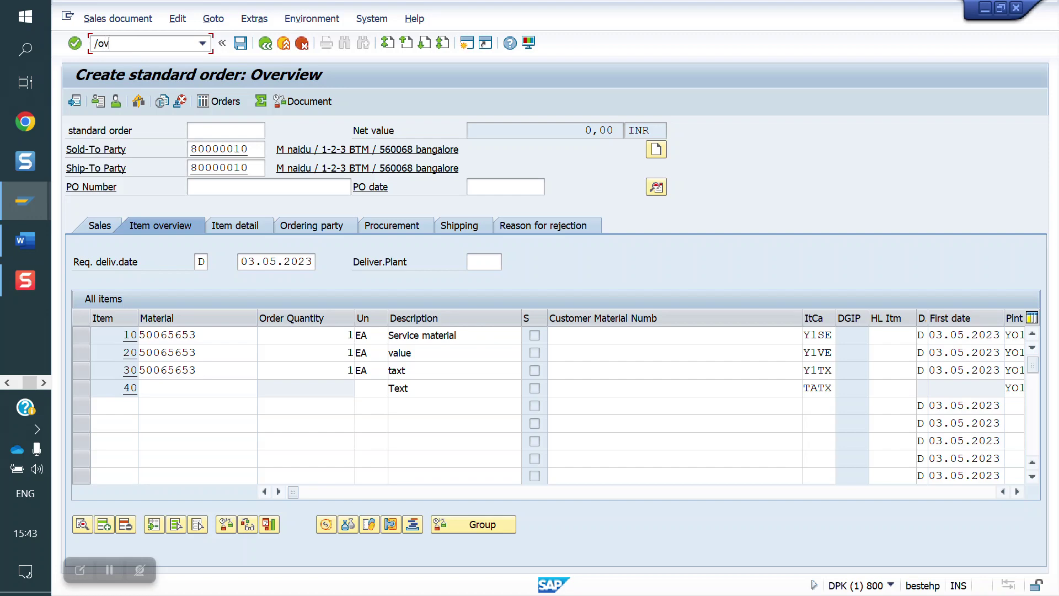
{"action": "key", "text": "Return"}
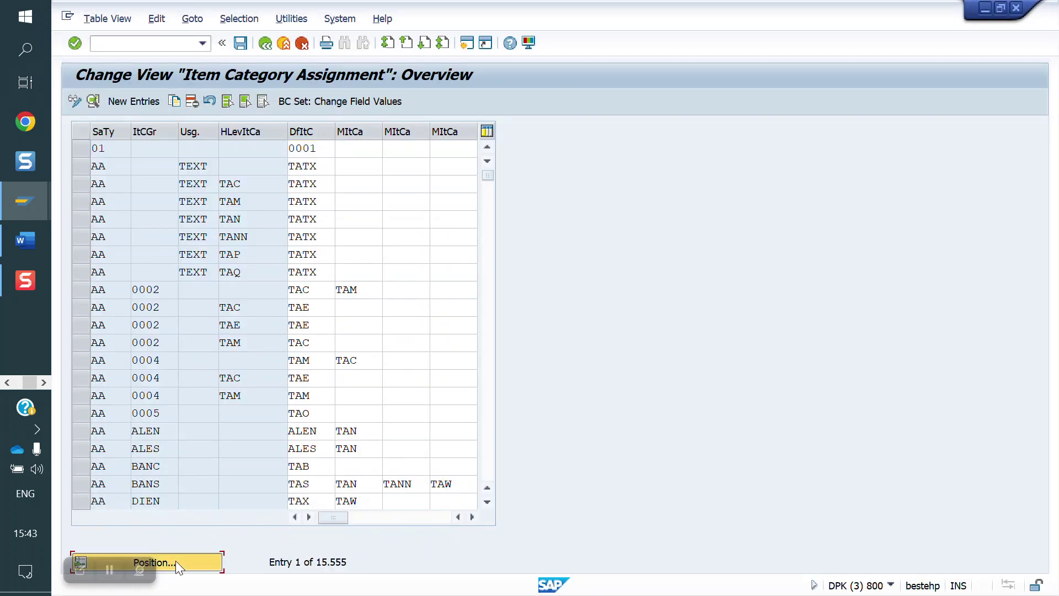
{"action": "left_click", "coordinate": [176, 561]}
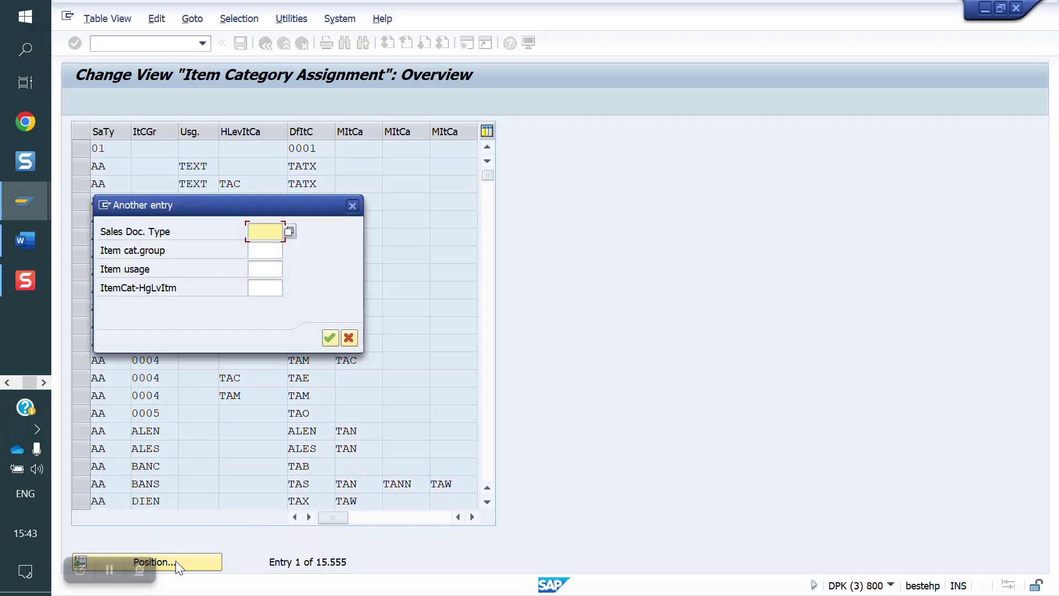
{"action": "type", "text": "y"}
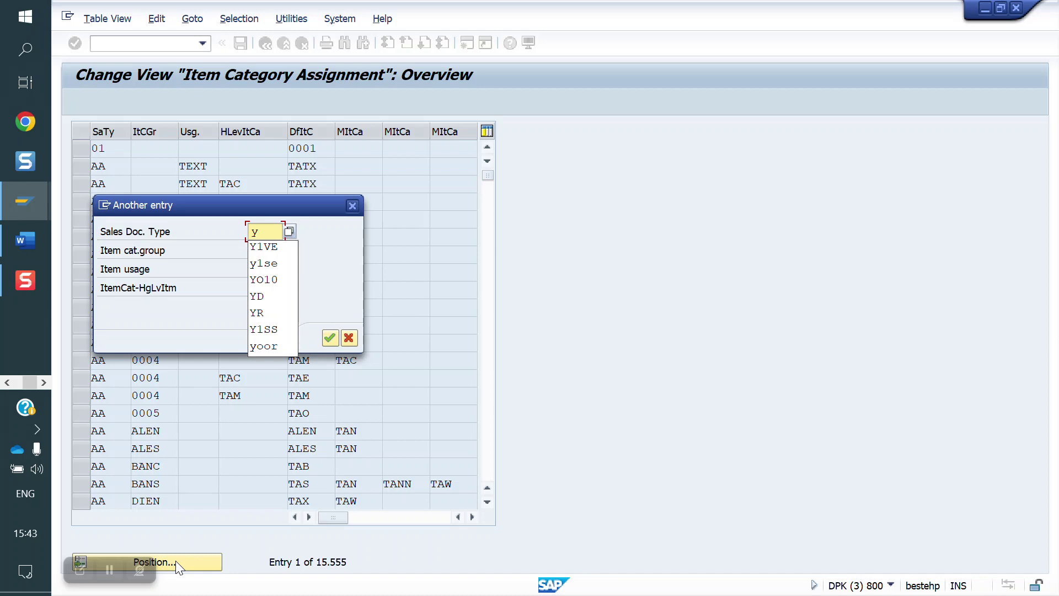
{"action": "type", "text": "1se"}
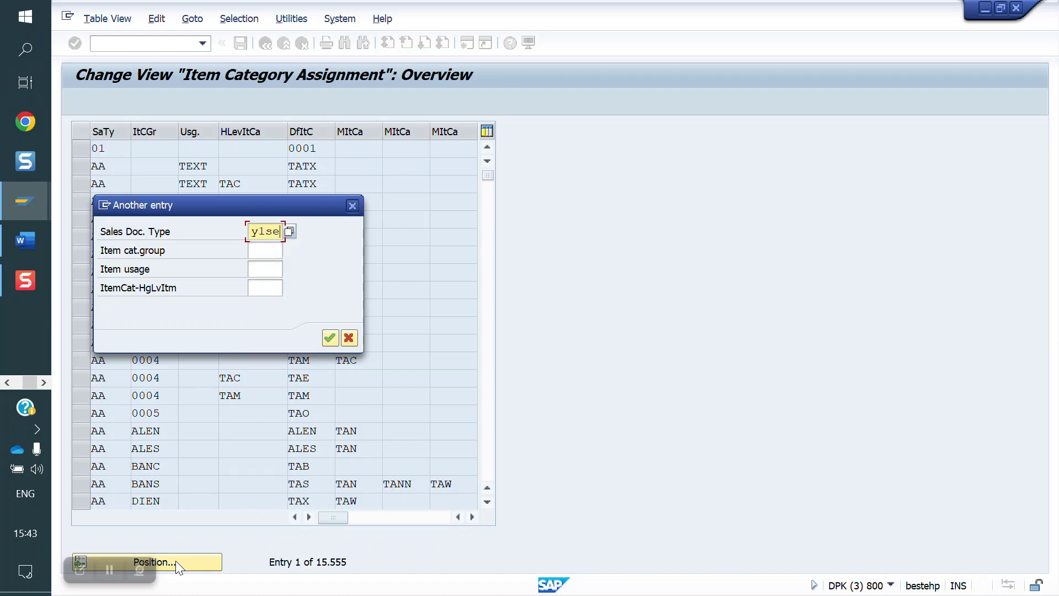
{"action": "key", "text": "Return"}
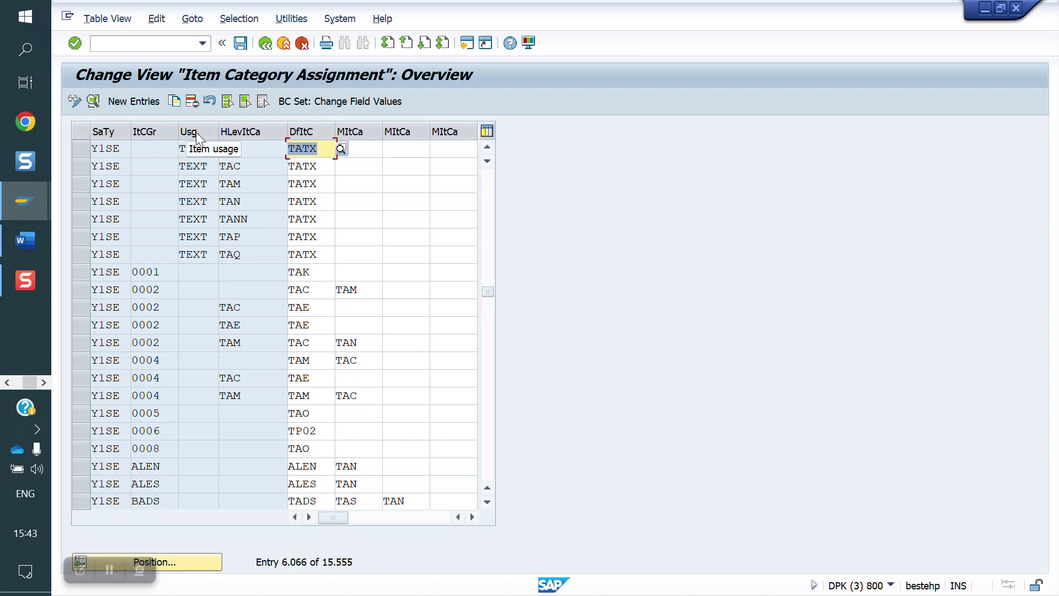
{"action": "left_click", "coordinate": [200, 148]}
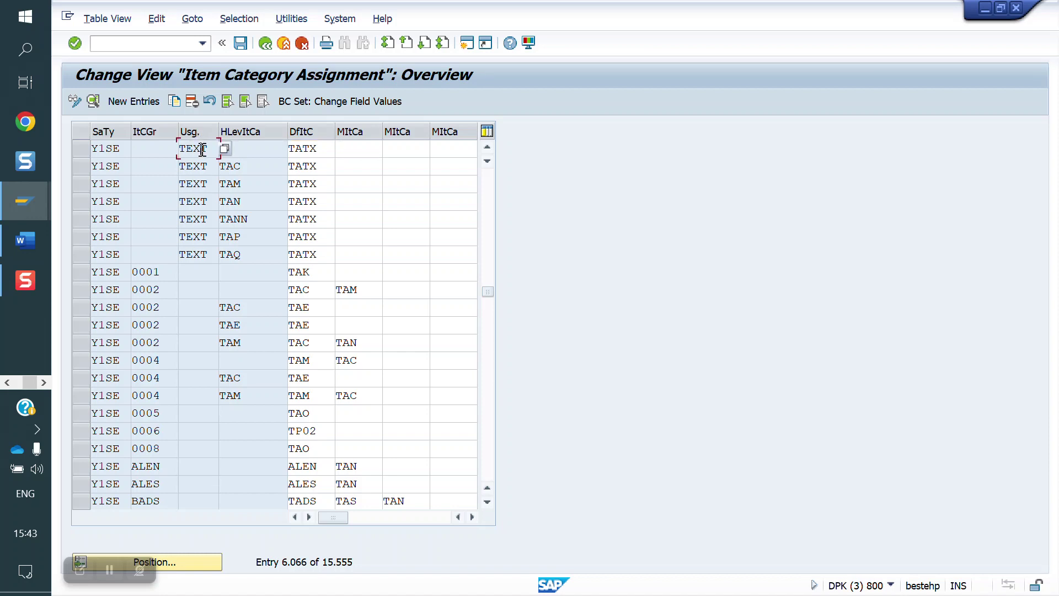
{"action": "left_click", "coordinate": [137, 47]}
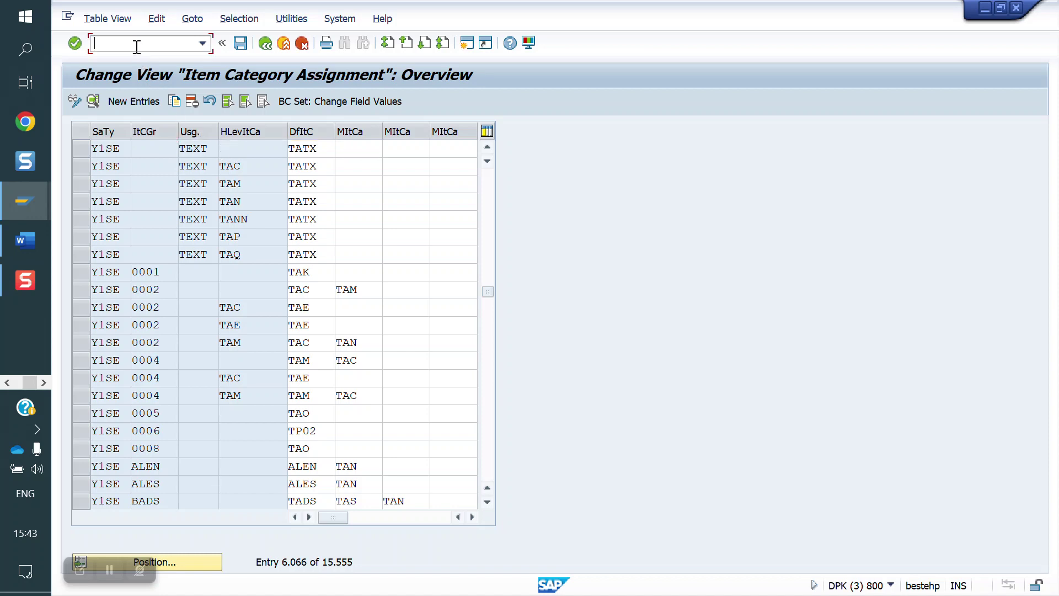
{"action": "left_click", "coordinate": [1016, 8]}
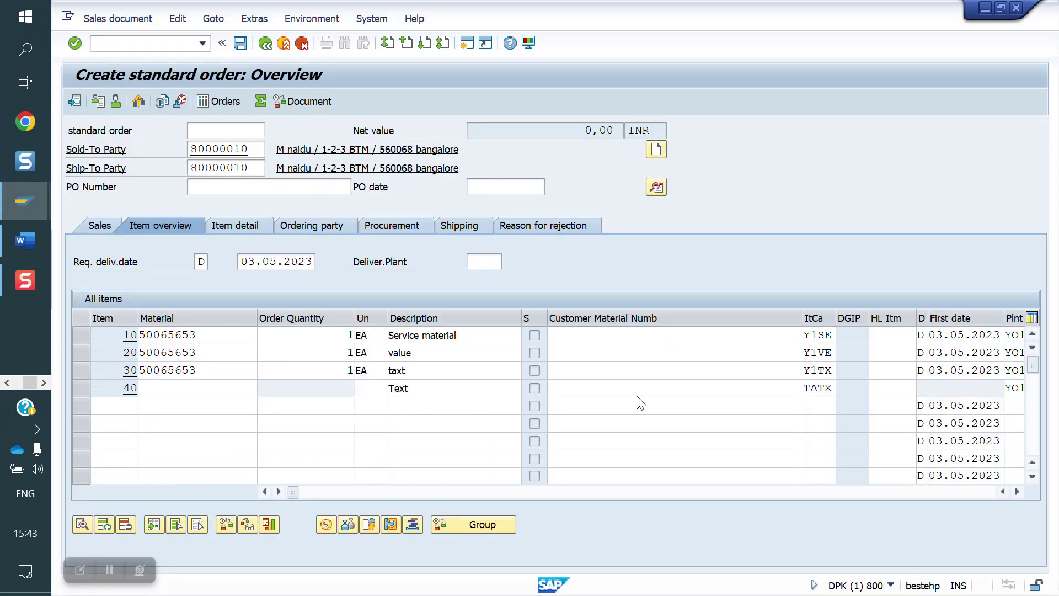
Step: Add condition type ZYOB with an amount of 3000 to the pricing conditions of item 10
{"action": "double_click", "coordinate": [194, 339]}
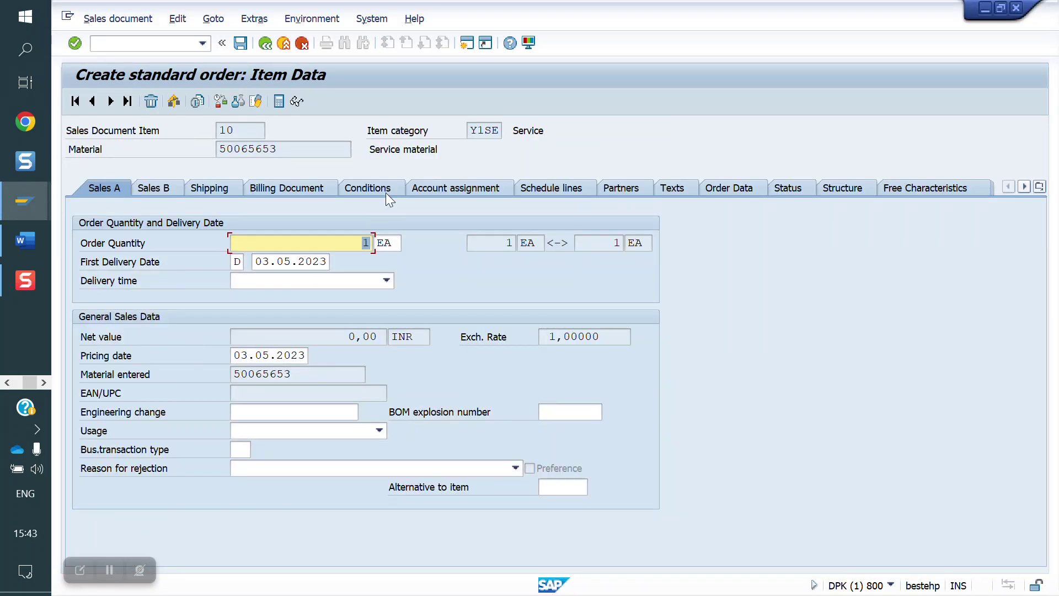
{"action": "left_click", "coordinate": [375, 182]}
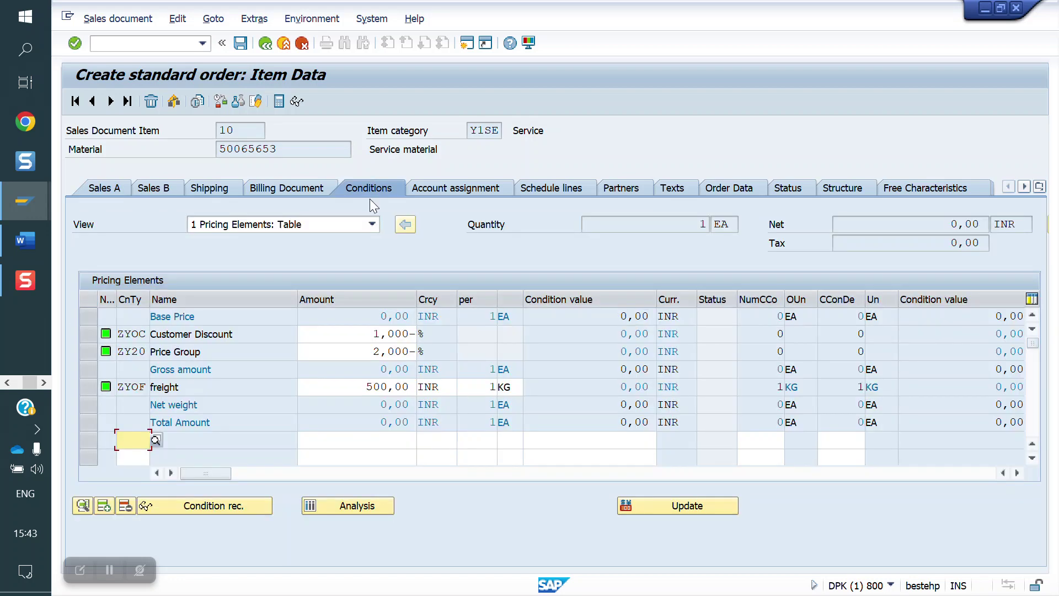
{"action": "type", "text": "zyob"}
{"action": "key", "text": "Tab"}
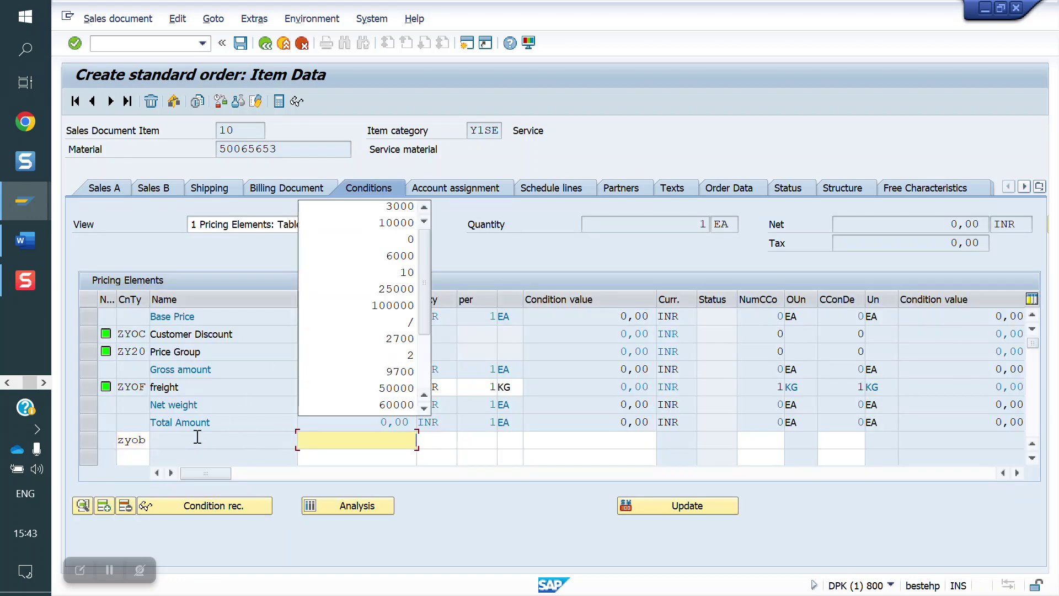
{"action": "key", "text": "Down"}
{"action": "key", "text": "Return"}
{"action": "key", "text": "Return"}
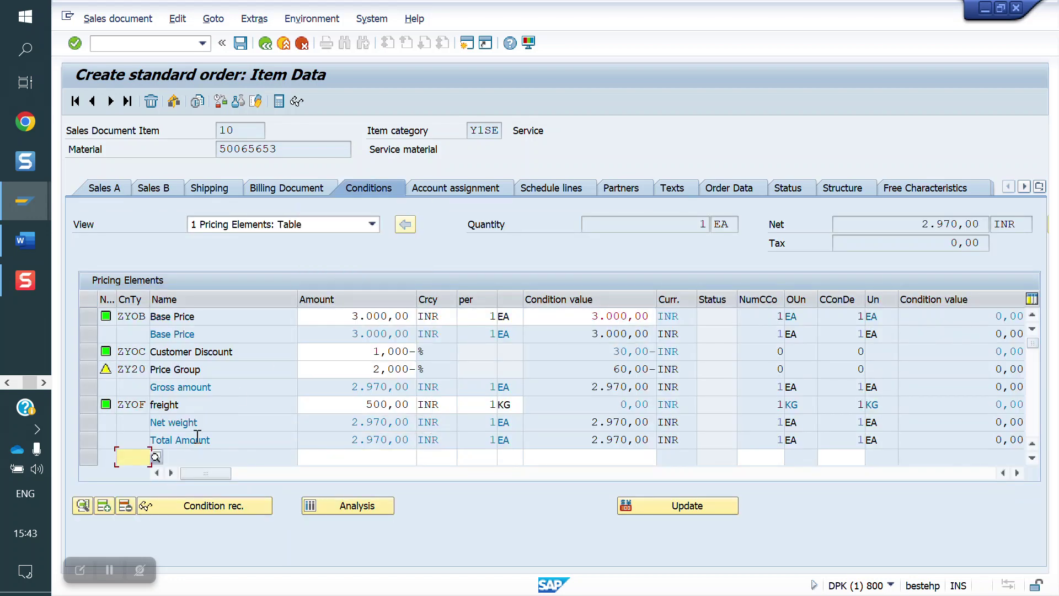
Step: Add condition type ZYOB with an amount of 3000 to the pricing conditions of item 20
{"action": "left_click", "coordinate": [125, 101]}
{"action": "type", "text": "zyob"}
{"action": "key", "text": "Tab"}
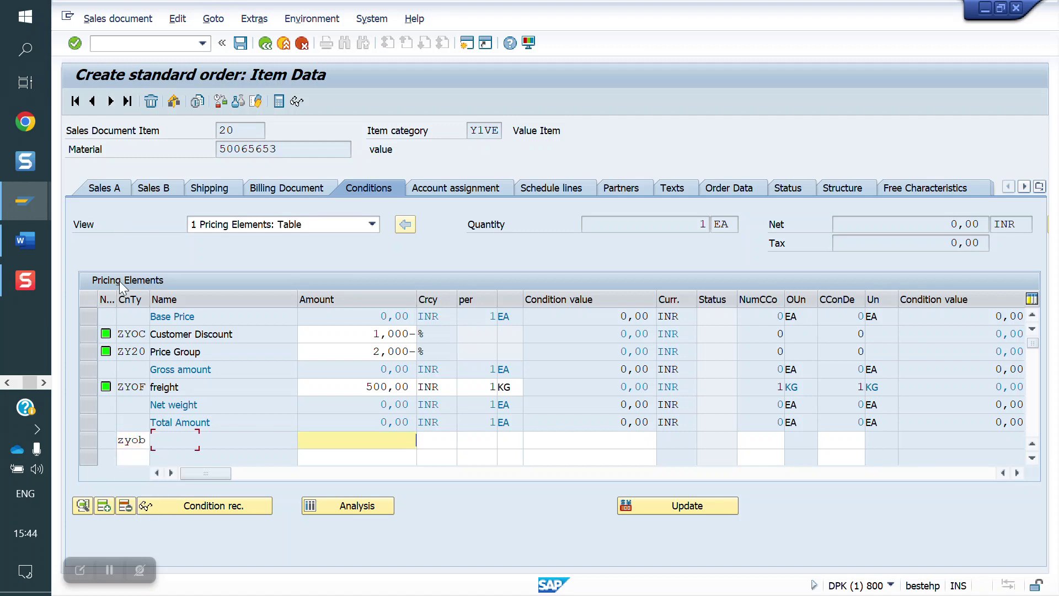
{"action": "key", "text": "Down"}
{"action": "key", "text": "Return"}
{"action": "key", "text": "Return"}
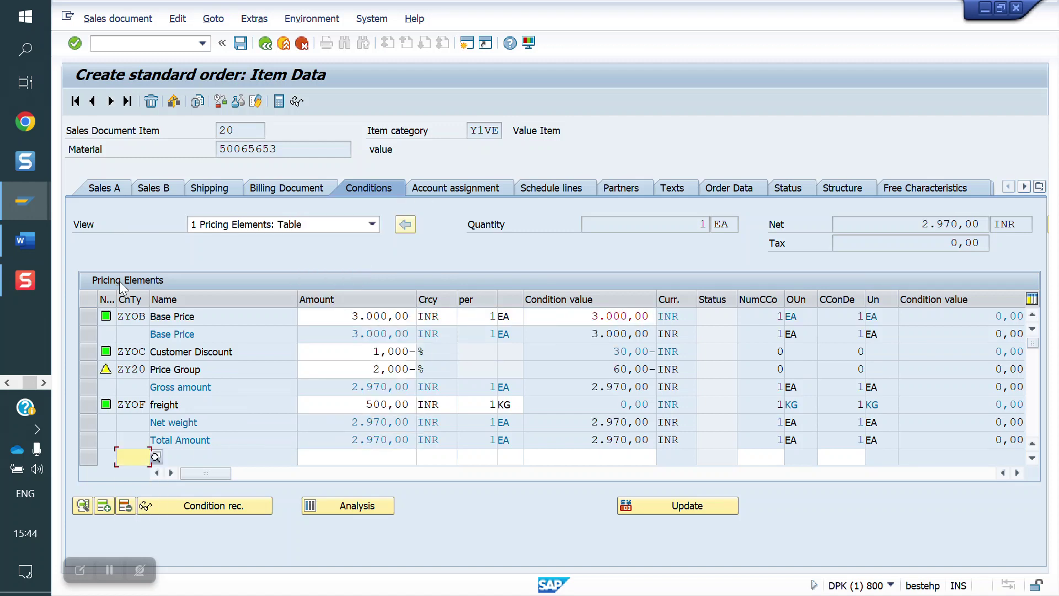
Step: Add condition type ZYOB with an amount of 3000 to item 30, check item 40's conditions and return to the order overview
{"action": "left_click", "coordinate": [110, 101]}
{"action": "key", "text": "Down"}
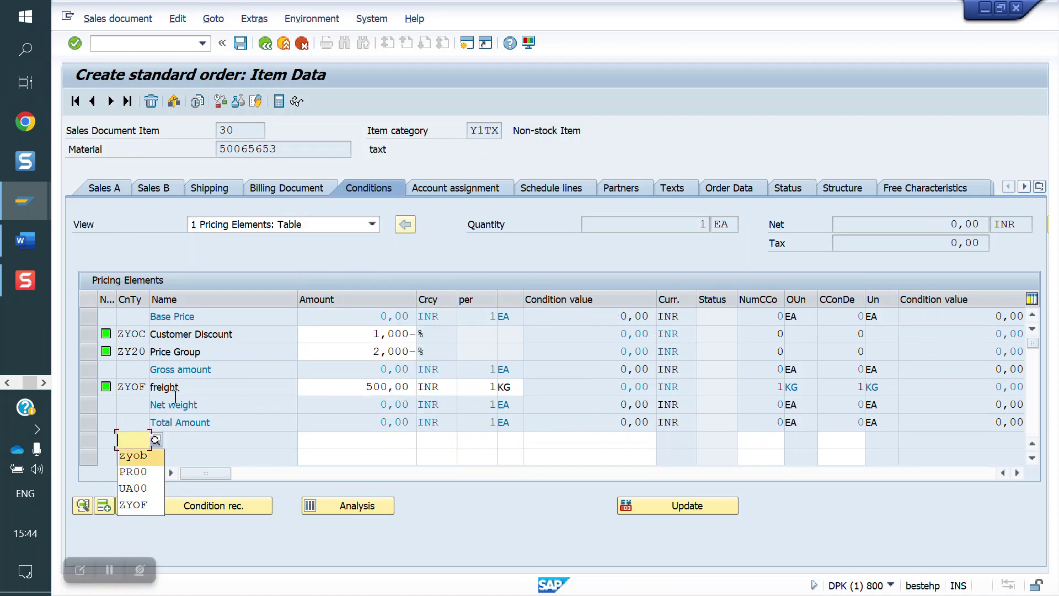
{"action": "key", "text": "Return"}
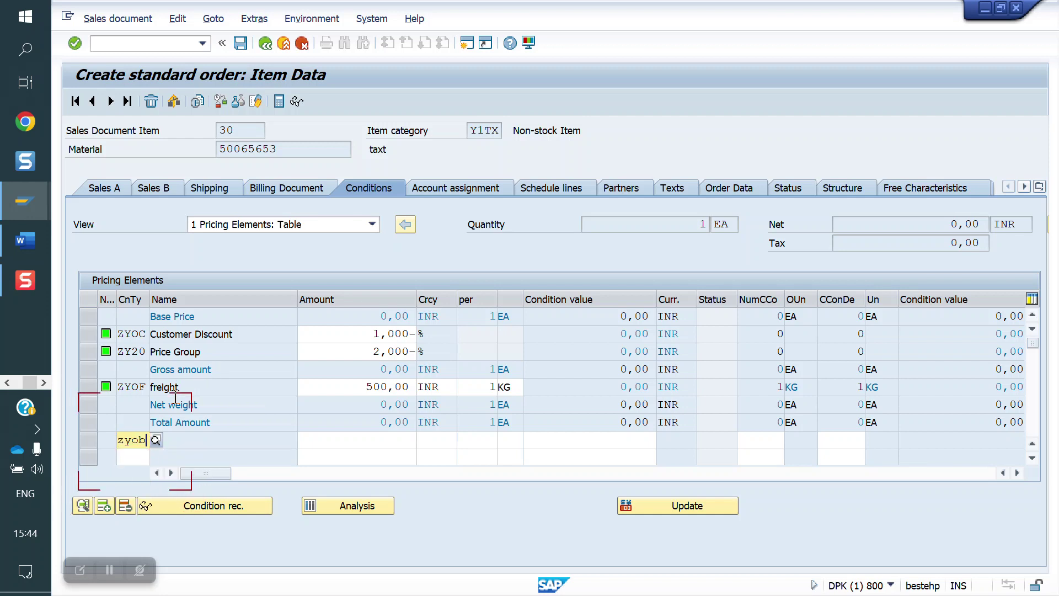
{"action": "key", "text": "Tab"}
{"action": "key", "text": "Down"}
{"action": "key", "text": "Return"}
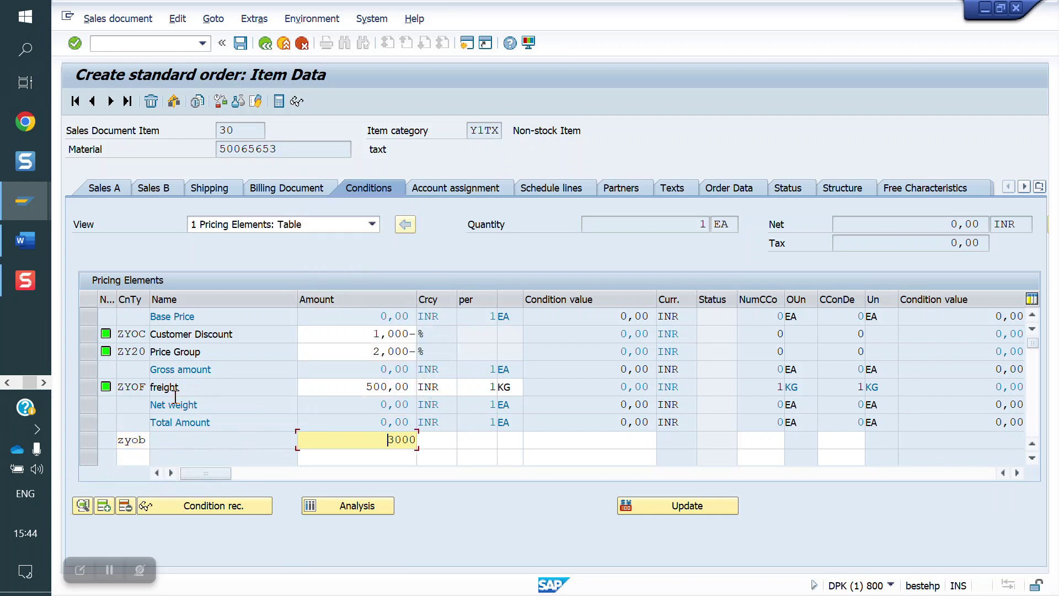
{"action": "key", "text": "Return"}
{"action": "left_click", "coordinate": [110, 101]}
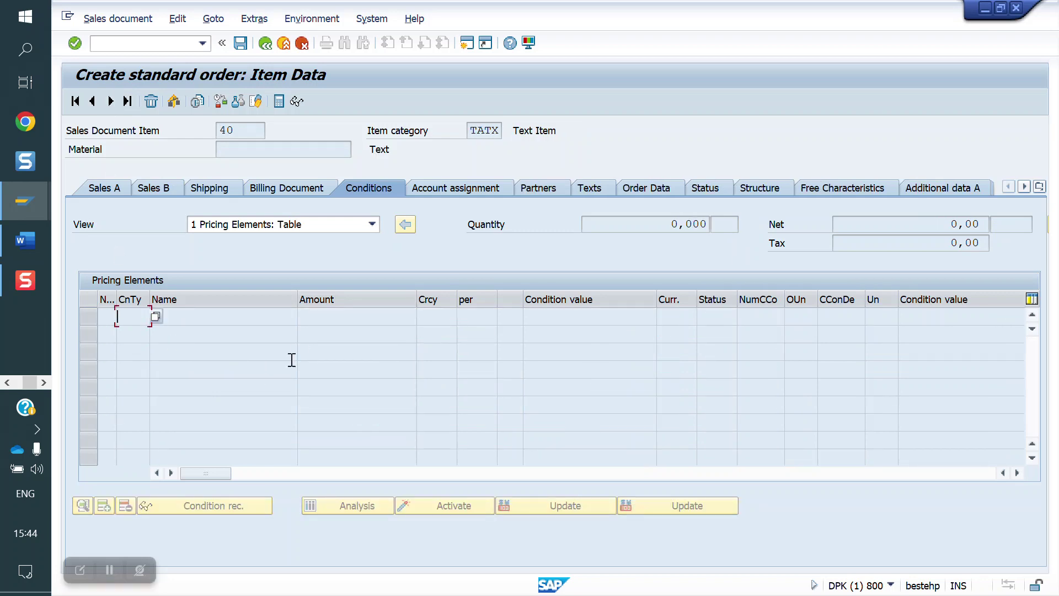
{"action": "left_click", "coordinate": [265, 44]}
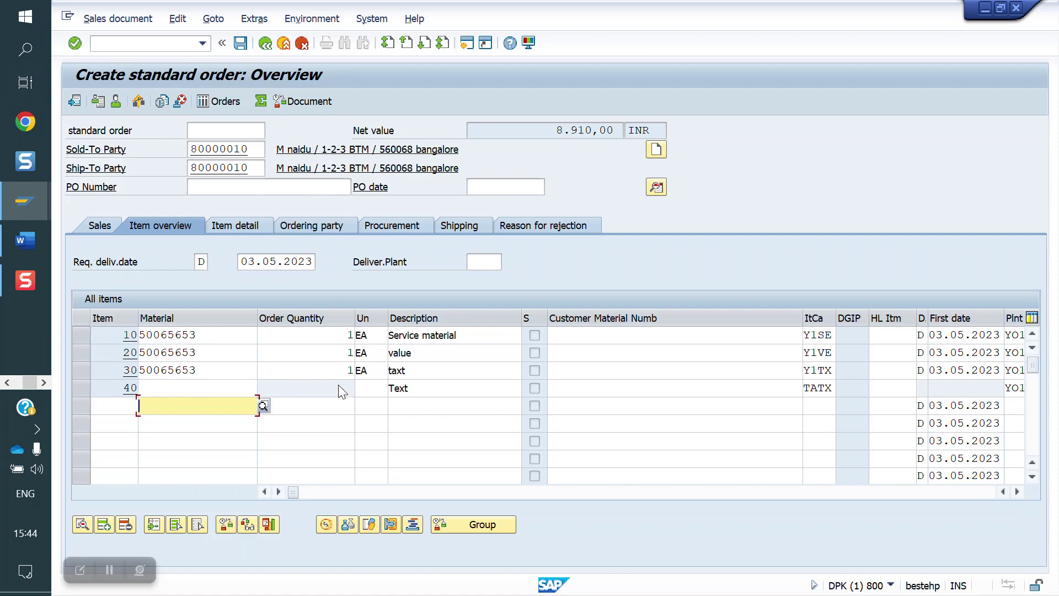
Step: In the item category maintenance view, allow schedule lines for item category TATX and save the change
{"action": "left_click", "coordinate": [142, 44]}
{"action": "type", "text": "/"}
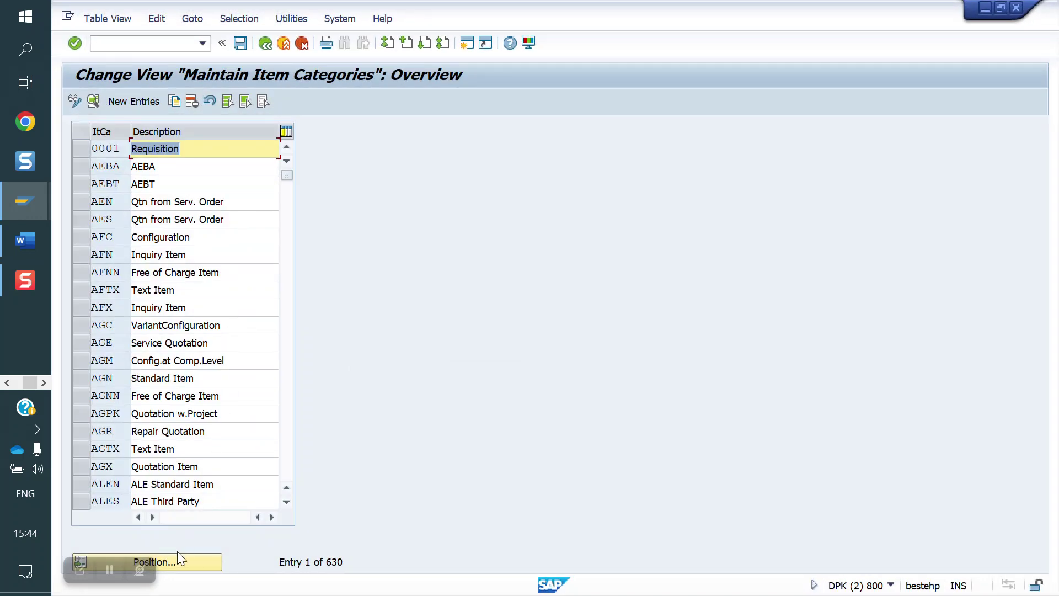
{"action": "left_click", "coordinate": [177, 562]}
{"action": "type", "text": "t"}
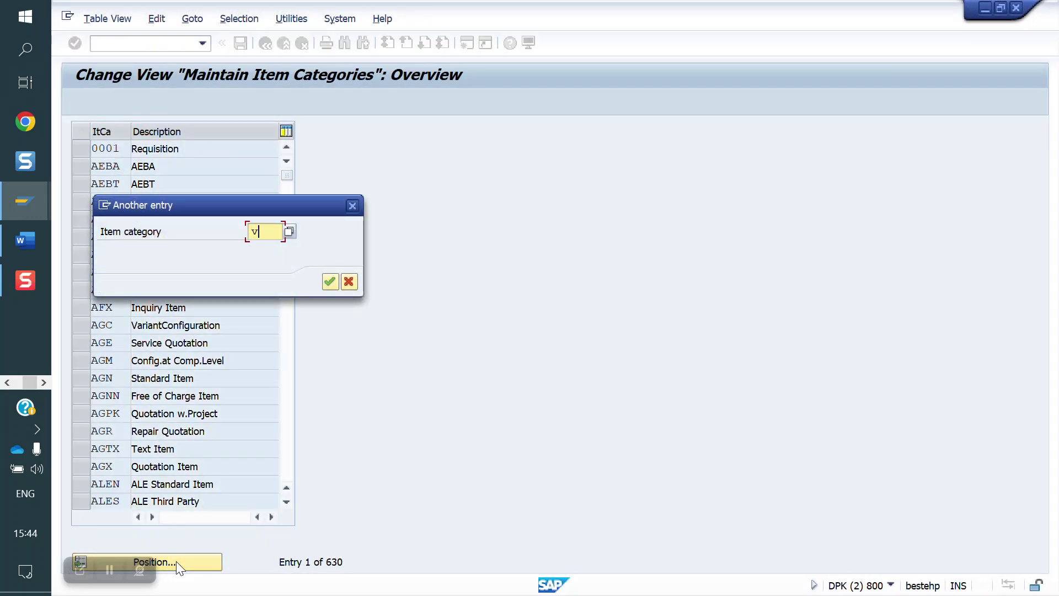
{"action": "type", "text": "atx"}
{"action": "key", "text": "Return"}
{"action": "double_click", "coordinate": [113, 149]}
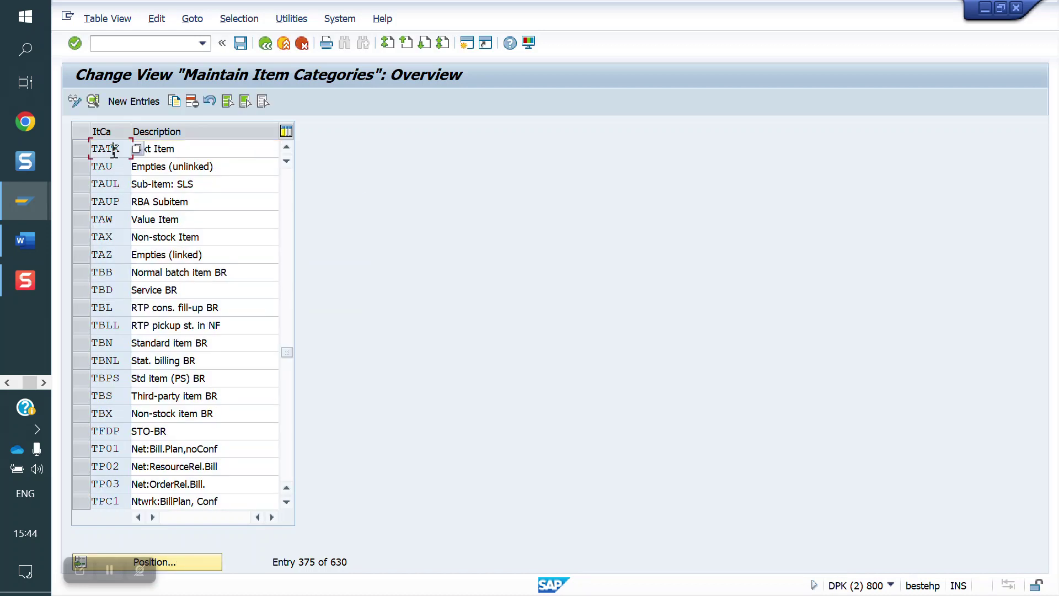
{"action": "left_click", "coordinate": [462, 208]}
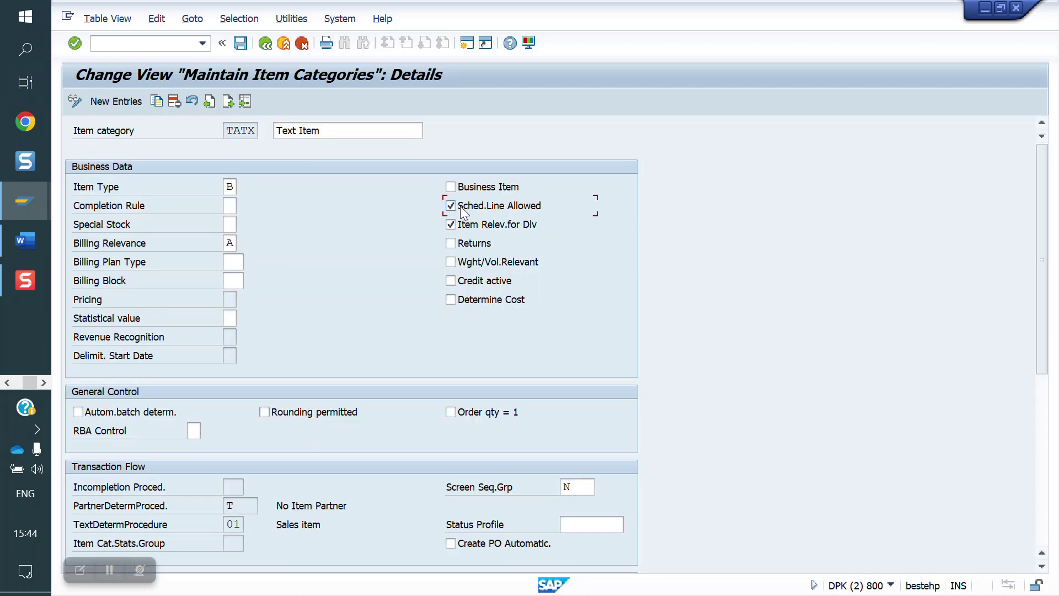
{"action": "left_click", "coordinate": [240, 43]}
{"action": "left_click", "coordinate": [397, 262]}
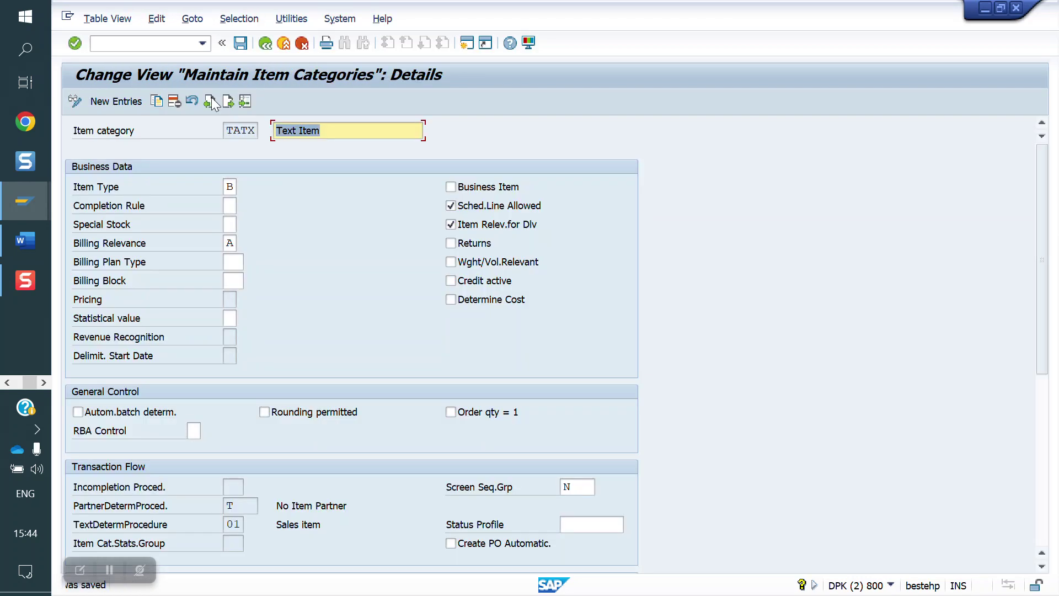
Step: Start a new Y1SE sales order with transaction va01 and enter the sold-to party number
{"action": "left_click", "coordinate": [142, 44]}
{"action": "type", "text": "/nv"}
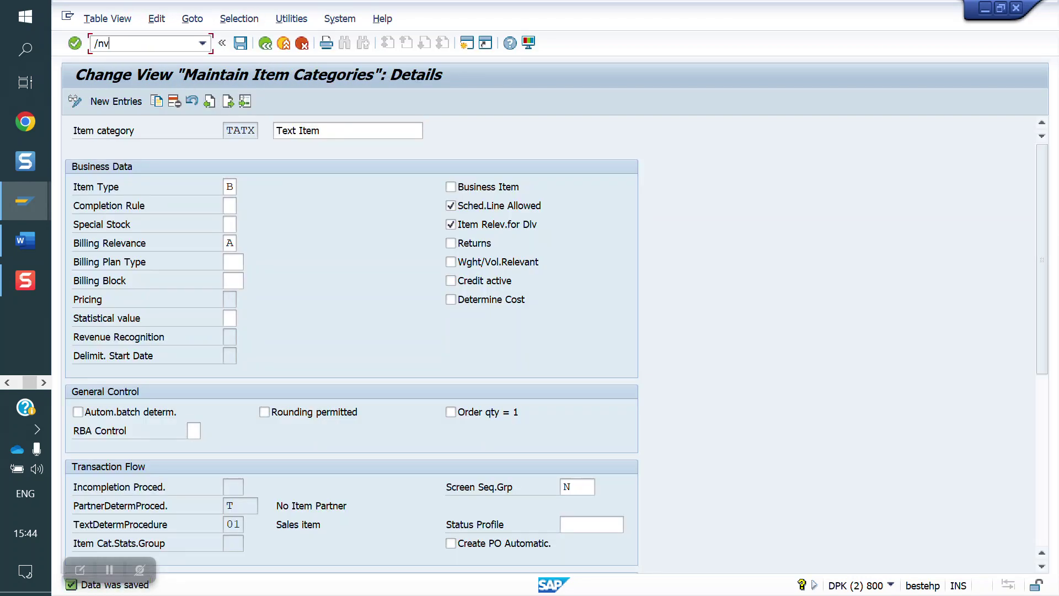
{"action": "type", "text": "a01"}
{"action": "key", "text": "Return"}
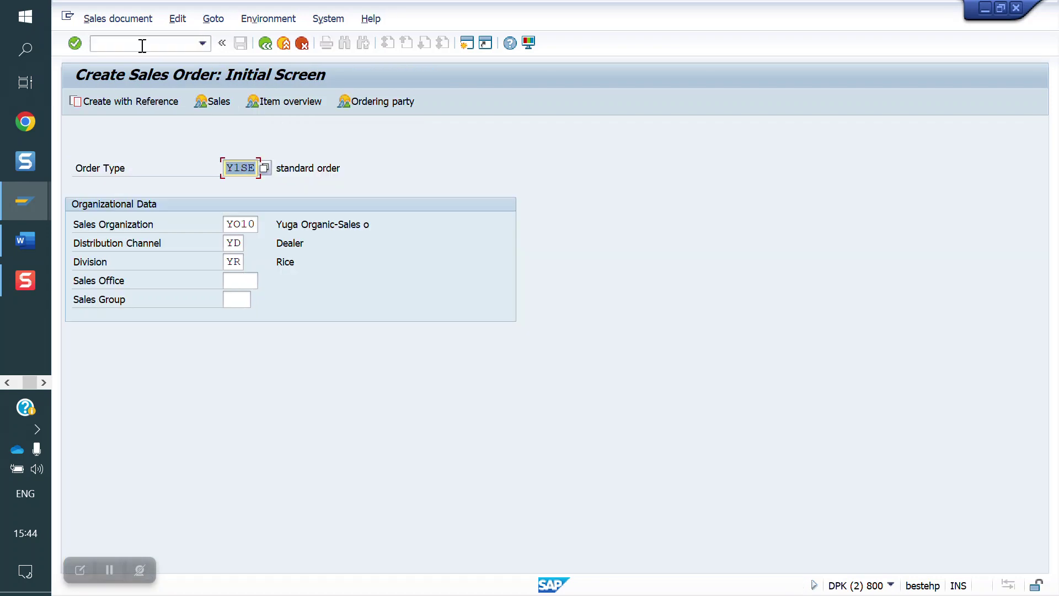
{"action": "key", "text": "Return"}
{"action": "type", "text": "8"}
{"action": "key", "text": "Down"}
{"action": "key", "text": "Return"}
{"action": "key", "text": "Return"}
Step: Enter material 50065653 with quantity 1 as the first order item
{"action": "type", "text": "5"}
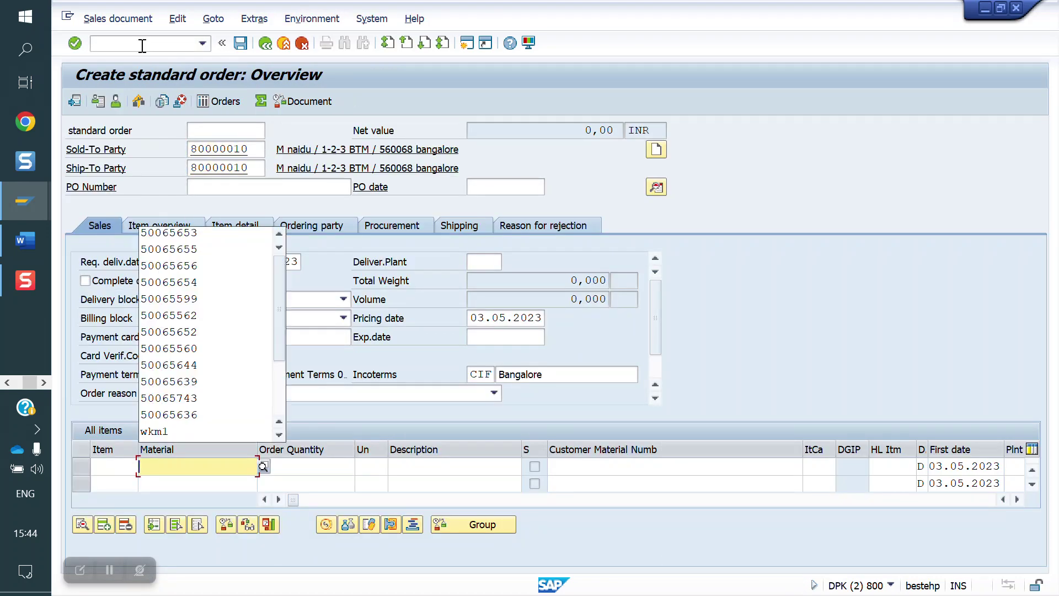
{"action": "key", "text": "Down"}
{"action": "key", "text": "Return"}
{"action": "key", "text": "Return"}
{"action": "type", "text": "1"}
{"action": "key", "text": "Return"}
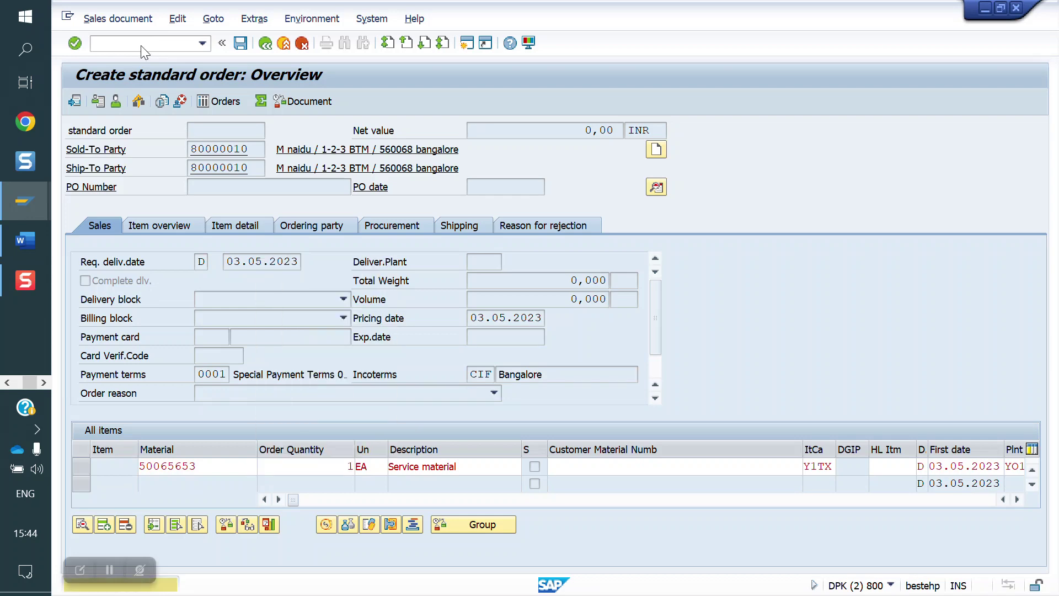
Step: Add two more lines for material 50065653 in the item overview, each with quantity 1
{"action": "left_click", "coordinate": [166, 223]}
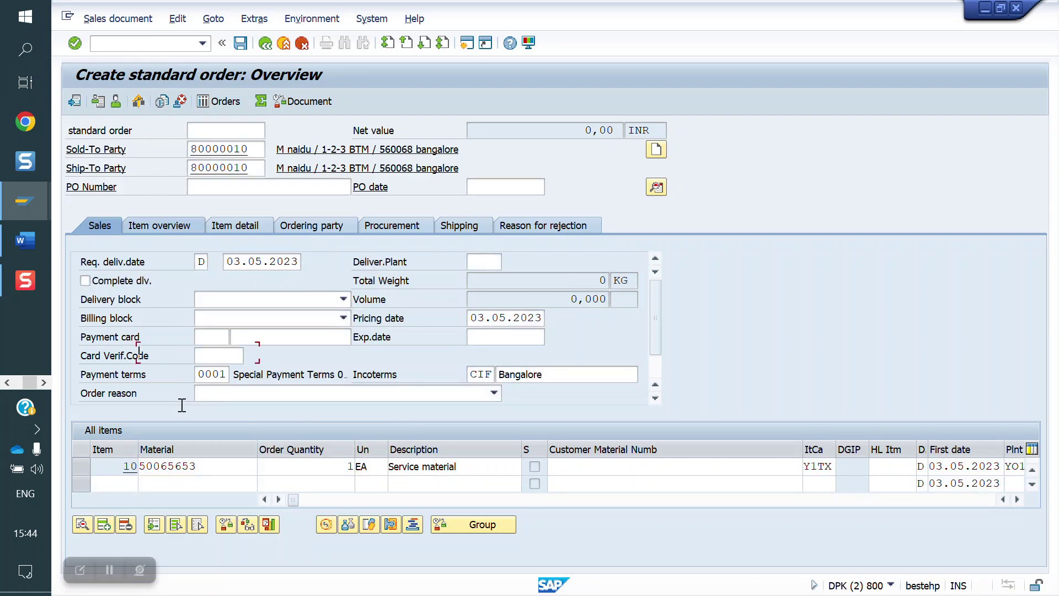
{"action": "key", "text": "Down"}
{"action": "key", "text": "Return"}
{"action": "key", "text": "Down"}
{"action": "key", "text": "Down"}
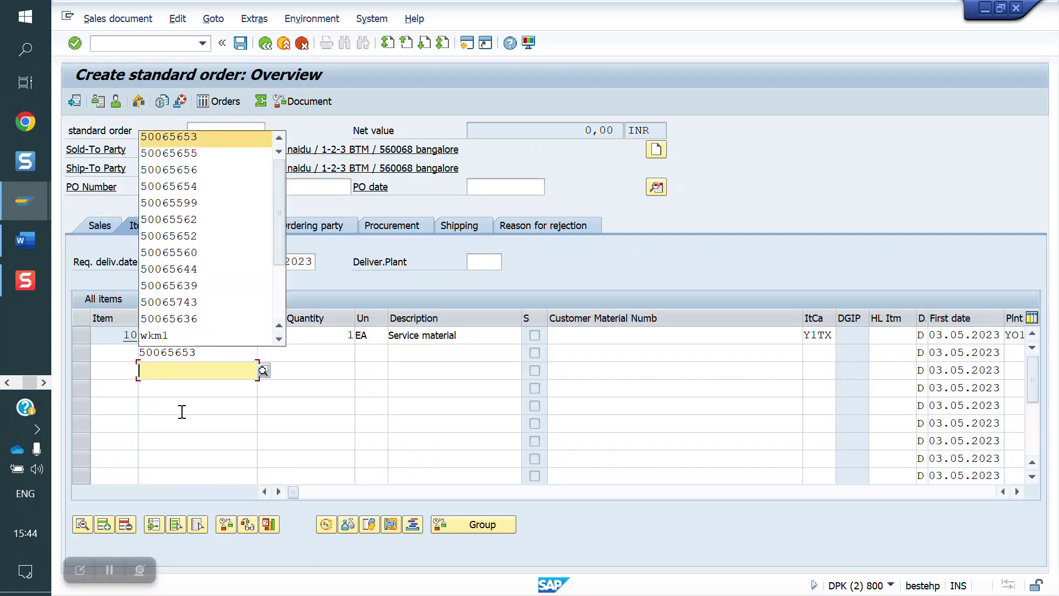
{"action": "key", "text": "Return"}
{"action": "key", "text": "Return"}
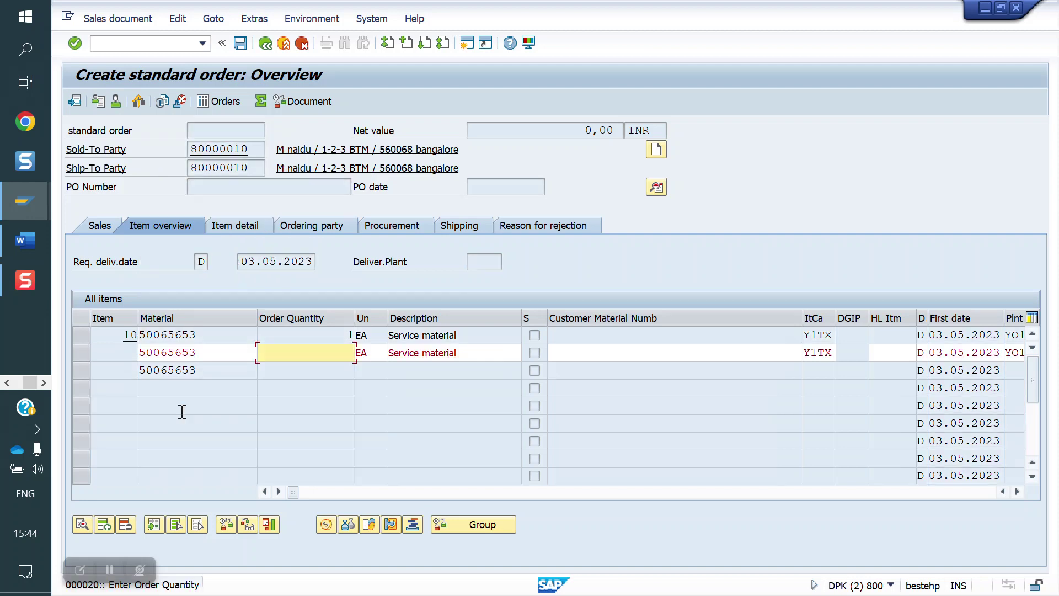
{"action": "type", "text": "1"}
{"action": "key", "text": "Return"}
{"action": "type", "text": "1"}
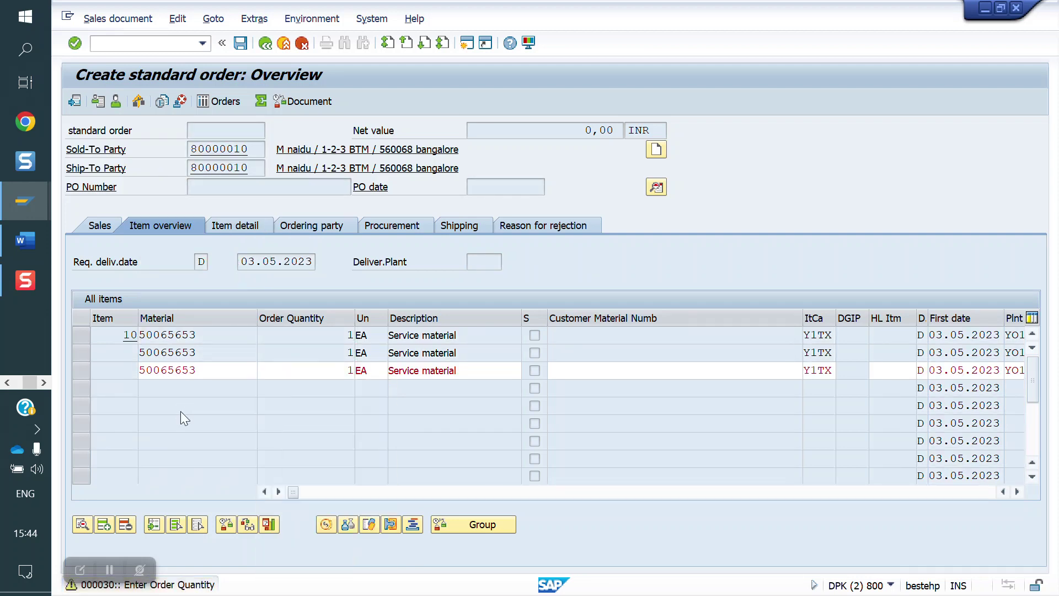
Step: Confirm the three material lines and add a fourth line without a material, with the description Text
{"action": "key", "text": "Return"}
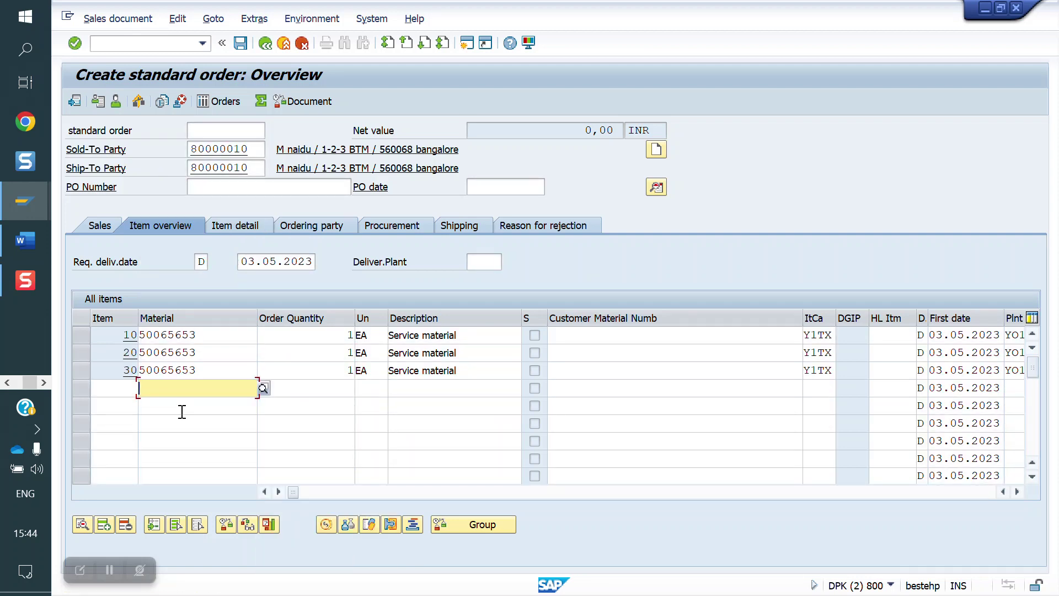
{"action": "left_click", "coordinate": [465, 388]}
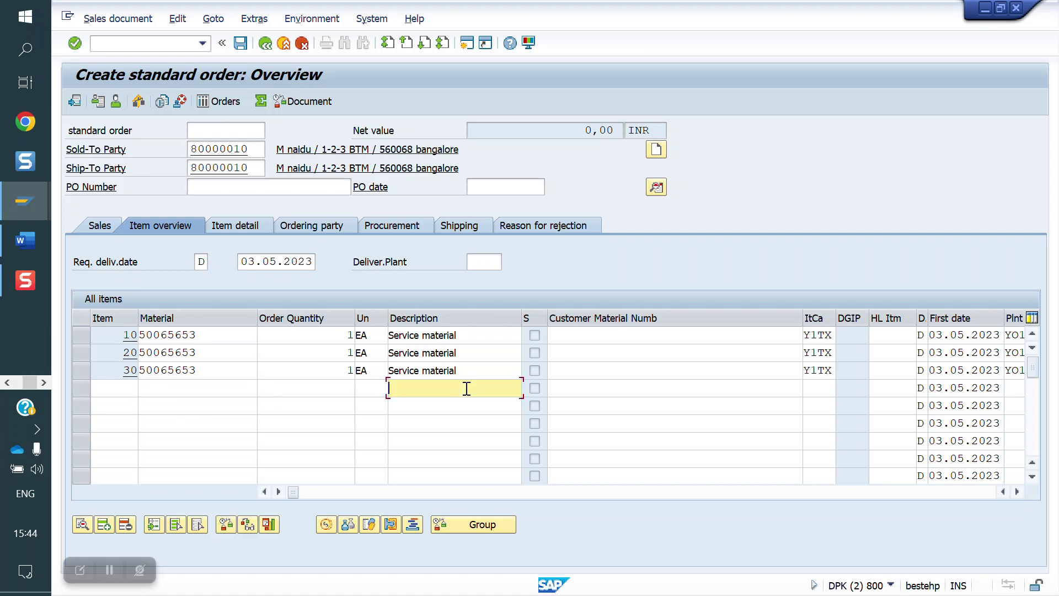
{"action": "type", "text": "Text"}
{"action": "key", "text": "Return"}
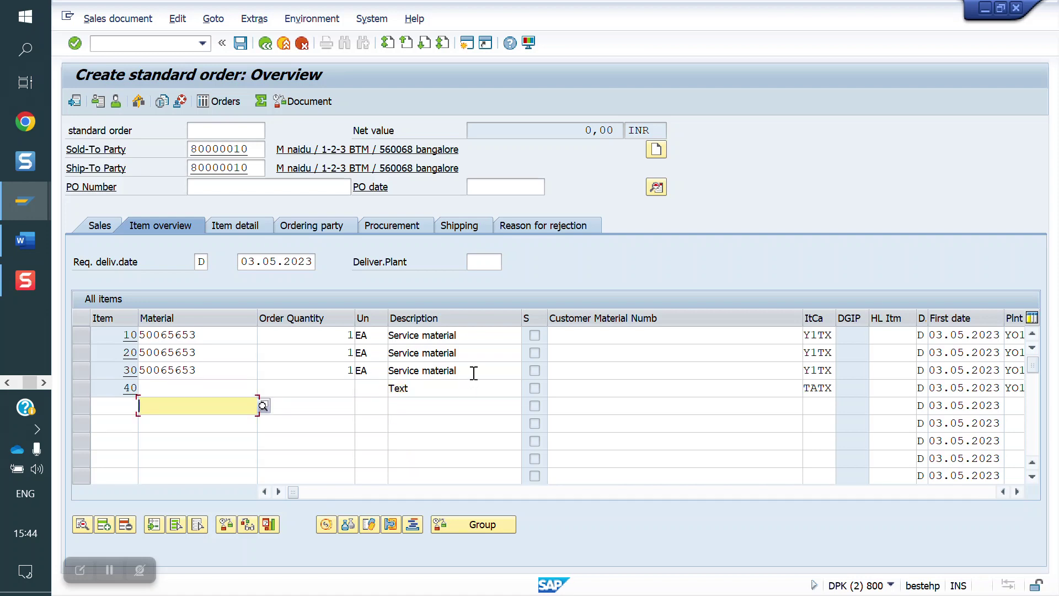
Step: Replace the description of item 30 with Text
{"action": "left_click", "coordinate": [474, 371]}
{"action": "key", "text": "BackSpace"}
{"action": "key", "text": "BackSpace"}
{"action": "key", "text": "BackSpace"}
{"action": "key", "text": "BackSpace"}
{"action": "key", "text": "BackSpace"}
{"action": "key", "text": "BackSpace"}
{"action": "key", "text": "BackSpace"}
{"action": "key", "text": "BackSpace"}
{"action": "key", "text": "BackSpace"}
{"action": "key", "text": "BackSpace"}
{"action": "key", "text": "BackSpace"}
{"action": "key", "text": "BackSpace"}
{"action": "key", "text": "BackSpace"}
{"action": "key", "text": "BackSpace"}
{"action": "key", "text": "BackSpace"}
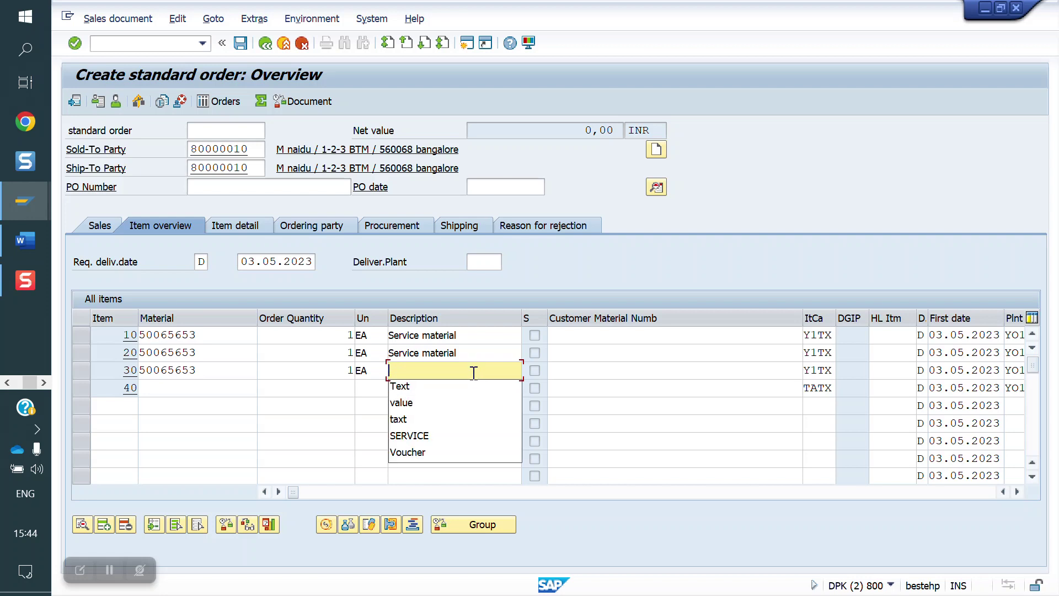
{"action": "type", "text": "Text"}
{"action": "key", "text": "Return"}
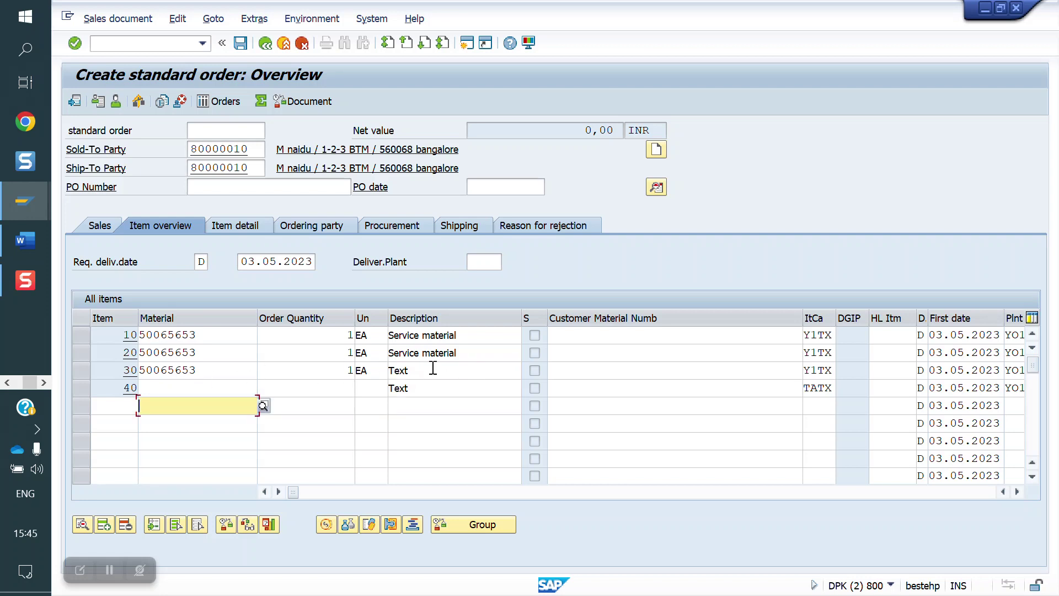
Step: Replace the description of item 20 with value
{"action": "left_click", "coordinate": [474, 353]}
{"action": "key", "text": "BackSpace"}
{"action": "key", "text": "BackSpace"}
{"action": "key", "text": "BackSpace"}
{"action": "key", "text": "BackSpace"}
{"action": "key", "text": "BackSpace"}
{"action": "key", "text": "BackSpace"}
{"action": "key", "text": "BackSpace"}
{"action": "key", "text": "BackSpace"}
{"action": "key", "text": "BackSpace"}
{"action": "key", "text": "BackSpace"}
{"action": "key", "text": "BackSpace"}
{"action": "key", "text": "BackSpace"}
{"action": "key", "text": "BackSpace"}
{"action": "key", "text": "BackSpace"}
{"action": "key", "text": "BackSpace"}
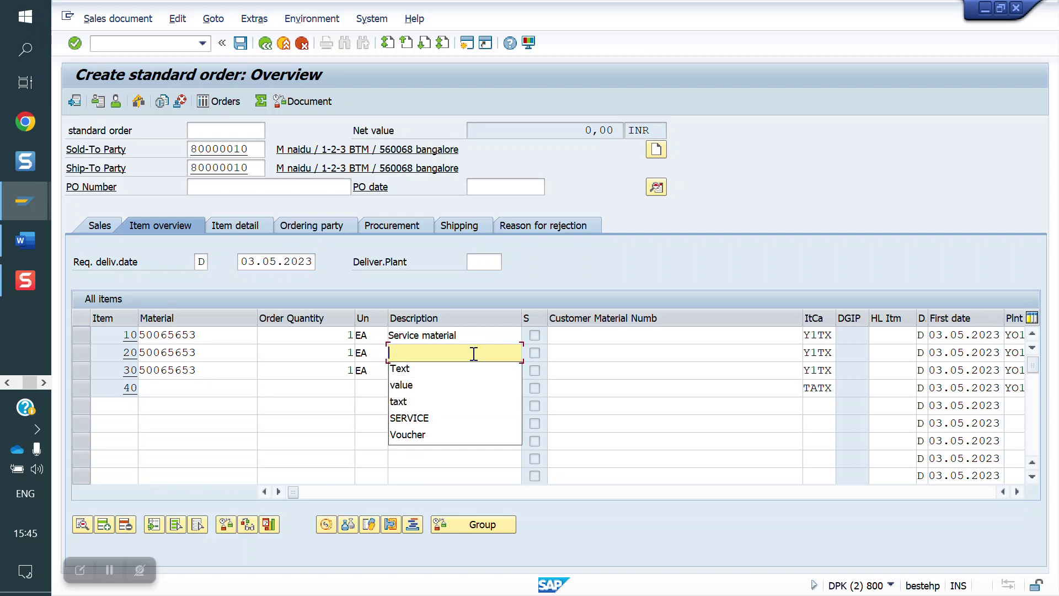
{"action": "key", "text": "Down"}
{"action": "key", "text": "Down"}
{"action": "key", "text": "Return"}
{"action": "key", "text": "Return"}
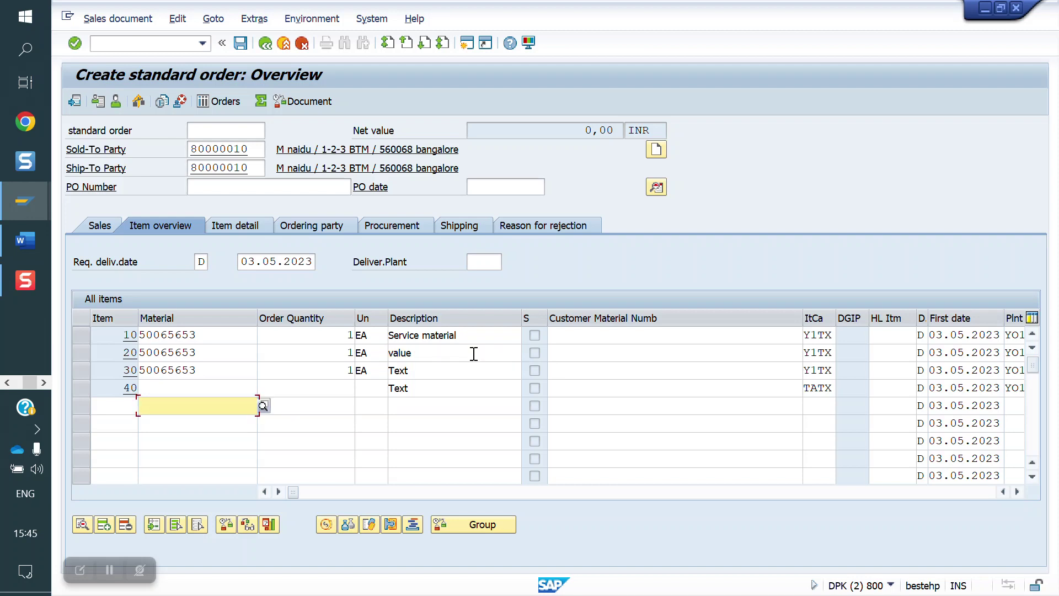
Step: Set the item category of item 10 to Y1SE and of item 20 to Y1VE
{"action": "left_click", "coordinate": [830, 336]}
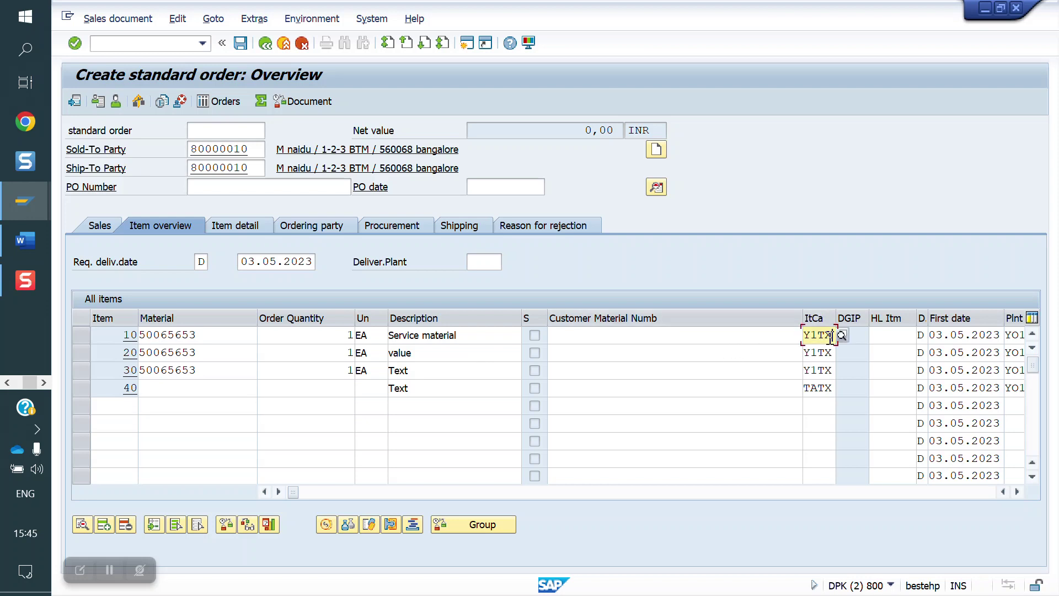
{"action": "key", "text": "BackSpace"}
{"action": "key", "text": "BackSpace"}
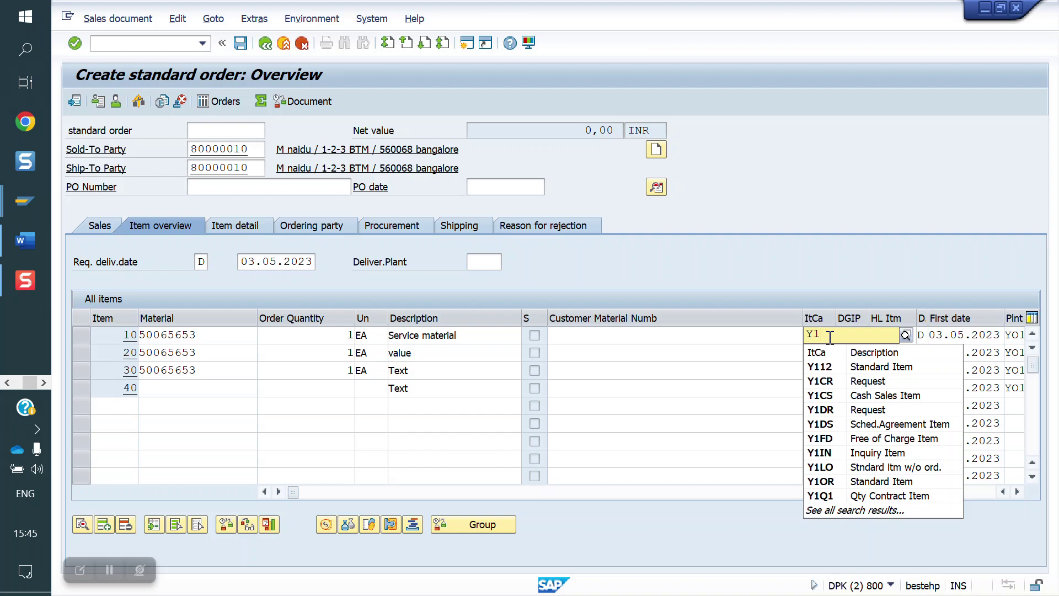
{"action": "type", "text": "se"}
{"action": "left_click", "coordinate": [828, 352]}
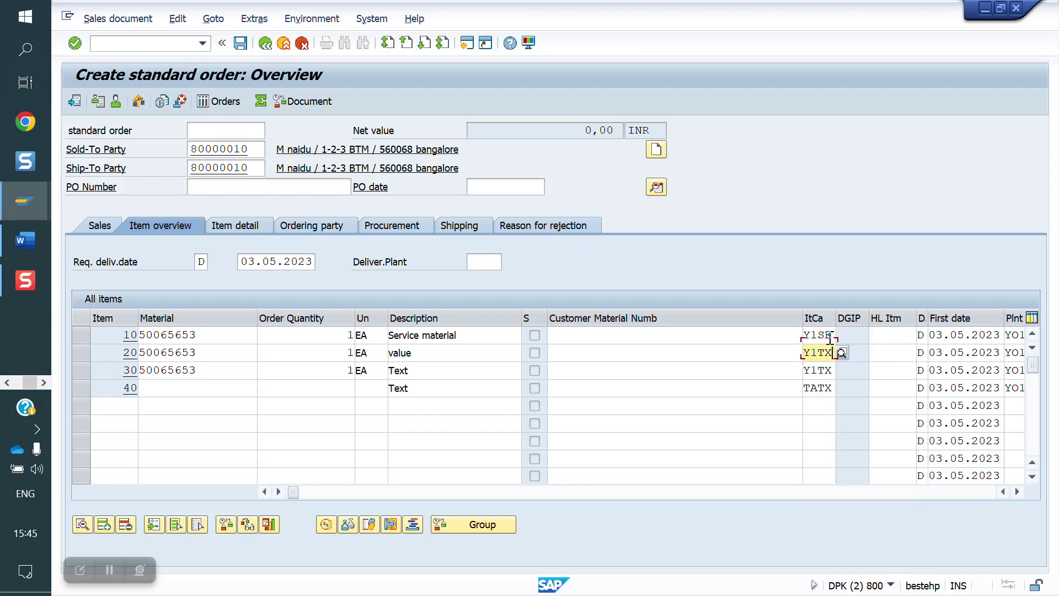
{"action": "key", "text": "BackSpace"}
{"action": "key", "text": "BackSpace"}
{"action": "type", "text": "ve"}
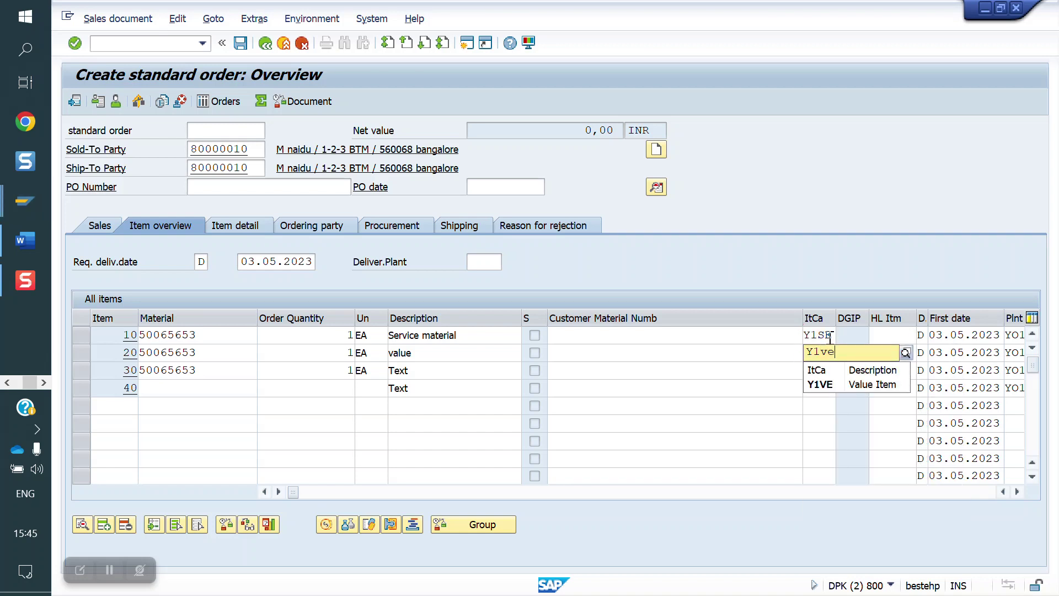
{"action": "key", "text": "Return"}
{"action": "key", "text": "Return"}
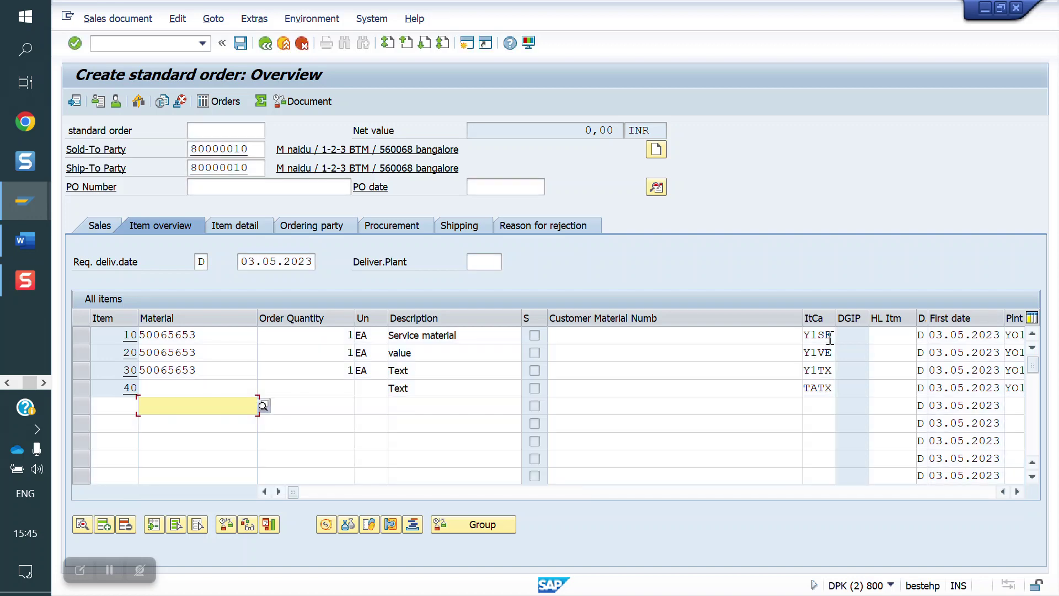
Step: In the pricing conditions of item 10, add base price condition ZYOB with an amount of 3000
{"action": "double_click", "coordinate": [201, 337]}
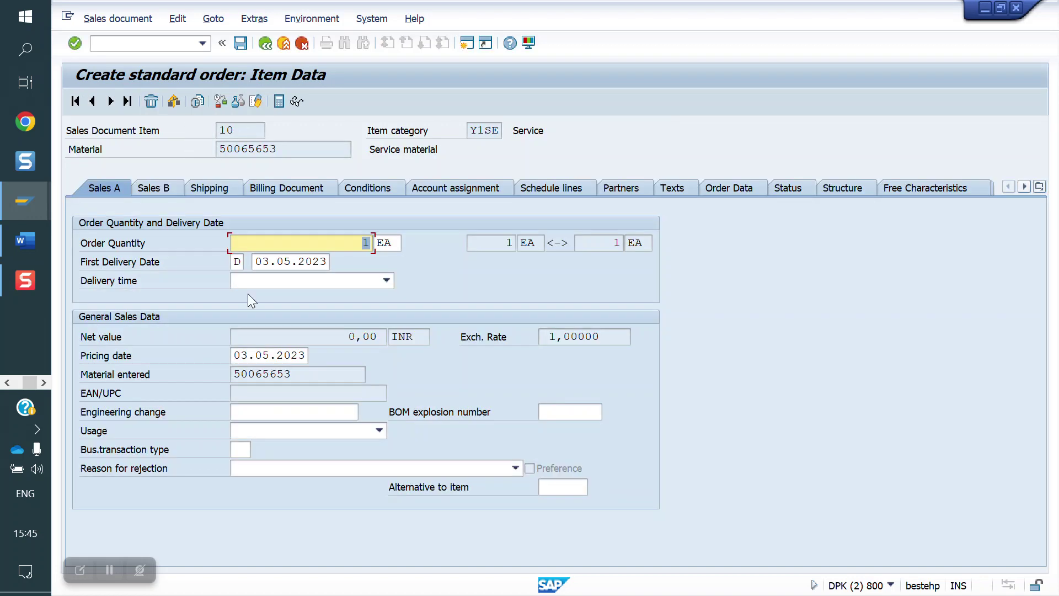
{"action": "left_click", "coordinate": [369, 188]}
{"action": "type", "text": "zyob"}
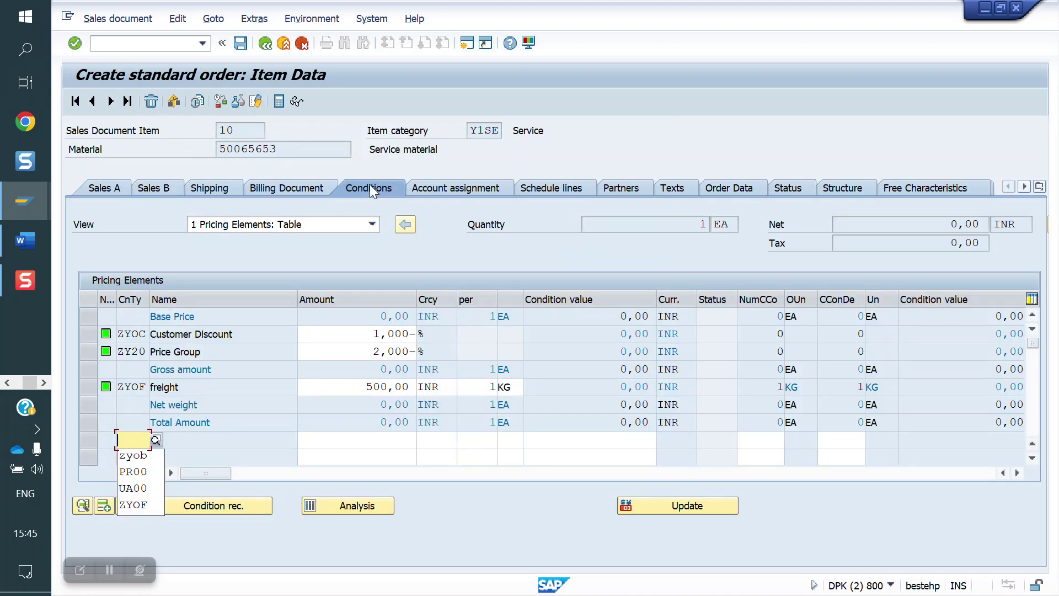
{"action": "key", "text": "Tab"}
{"action": "type", "text": "3000"}
{"action": "key", "text": "Return"}
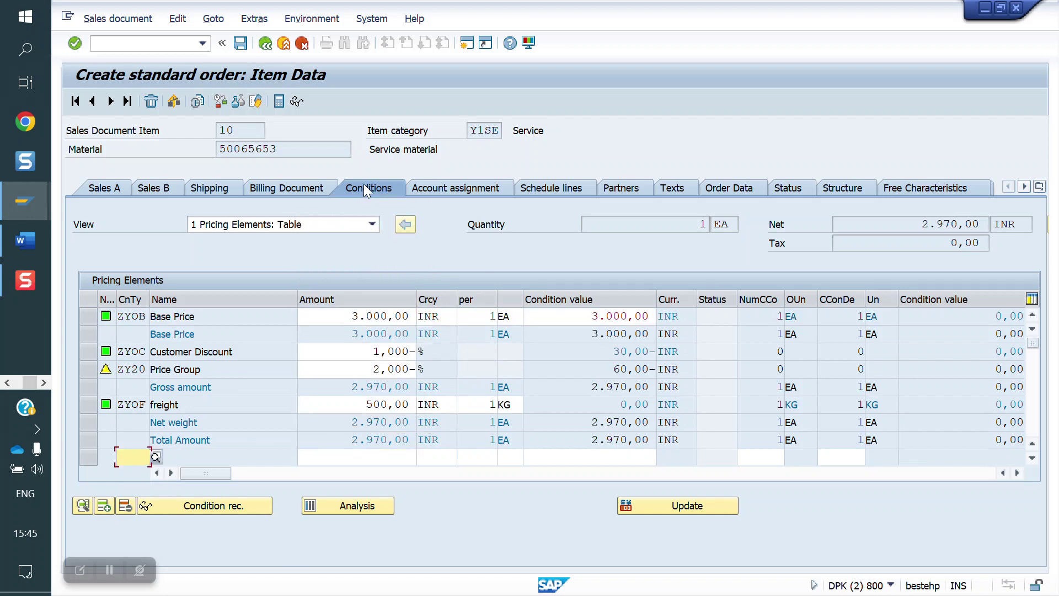
Step: Go to item 20 and add pricing condition ZYOB with an amount of 3000
{"action": "left_click", "coordinate": [110, 101]}
{"action": "type", "text": "zyob"}
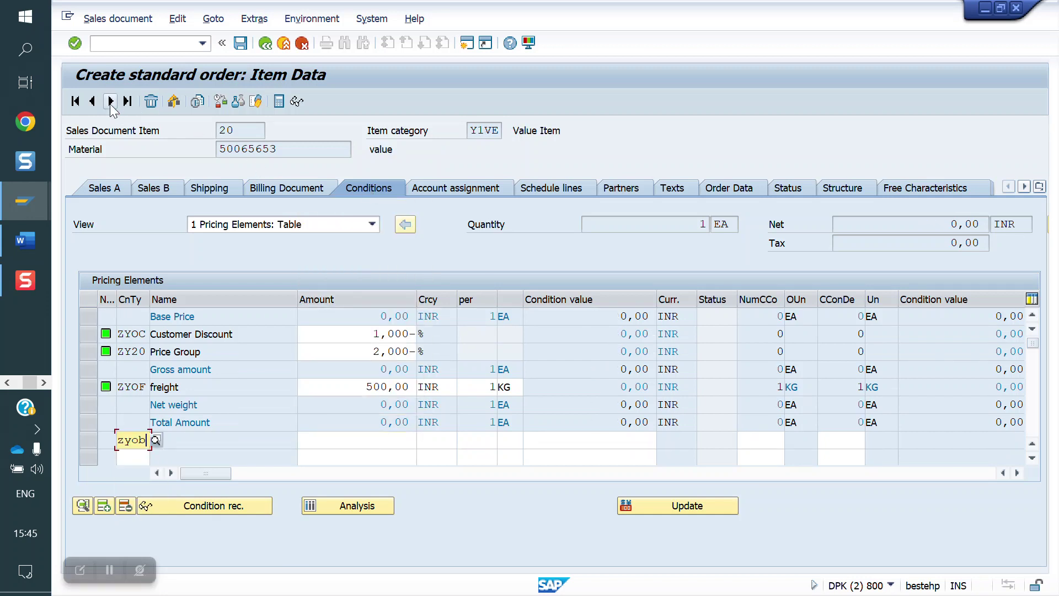
{"action": "key", "text": "Tab"}
{"action": "type", "text": "3000"}
{"action": "key", "text": "Return"}
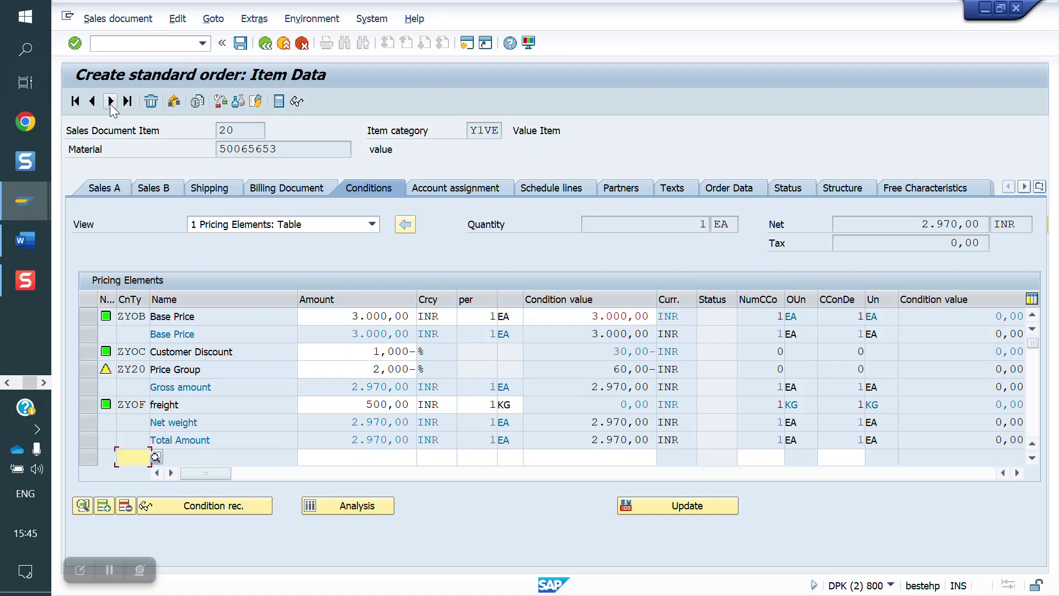
Step: Go to item 30 and add pricing condition ZYOB with an amount of 3000
{"action": "left_click", "coordinate": [110, 101]}
{"action": "type", "text": "zyob"}
{"action": "key", "text": "Tab"}
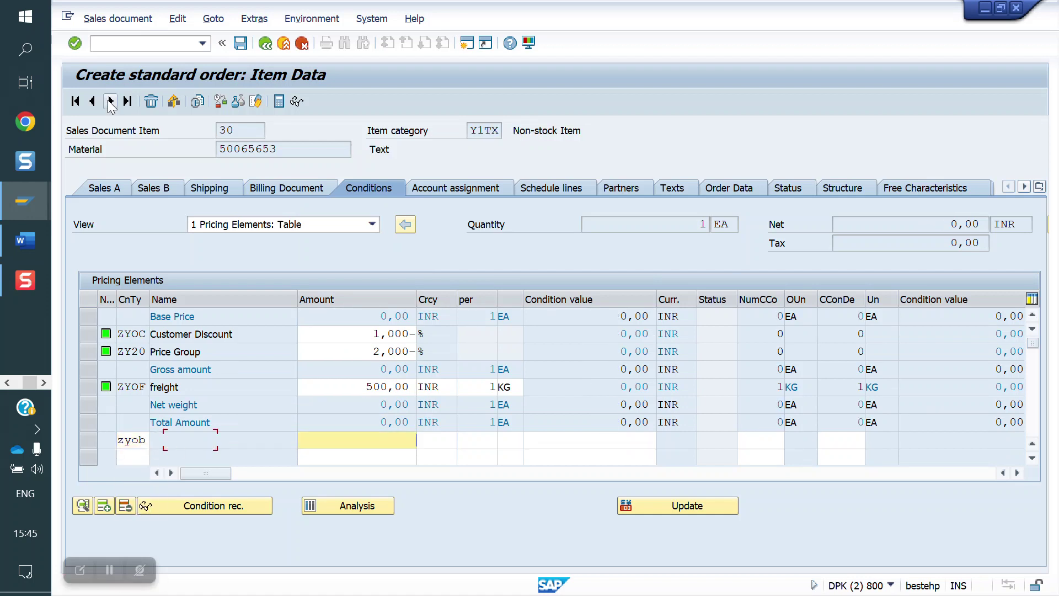
{"action": "type", "text": "3000"}
{"action": "key", "text": "Return"}
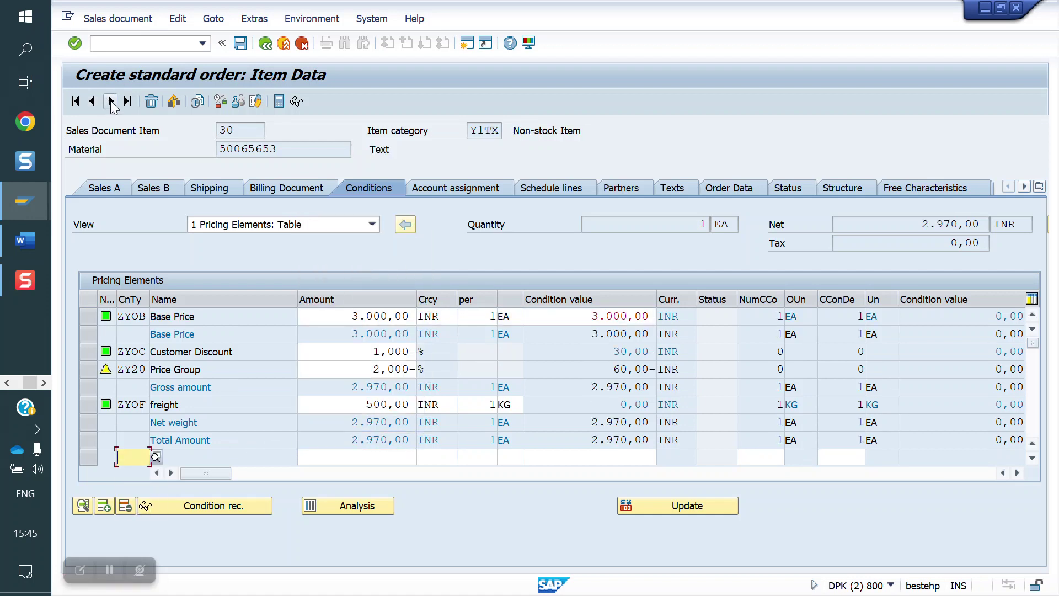
Step: Return to the order overview, set the quantity of text item 40 to 1, and save the sales order
{"action": "left_click", "coordinate": [111, 102]}
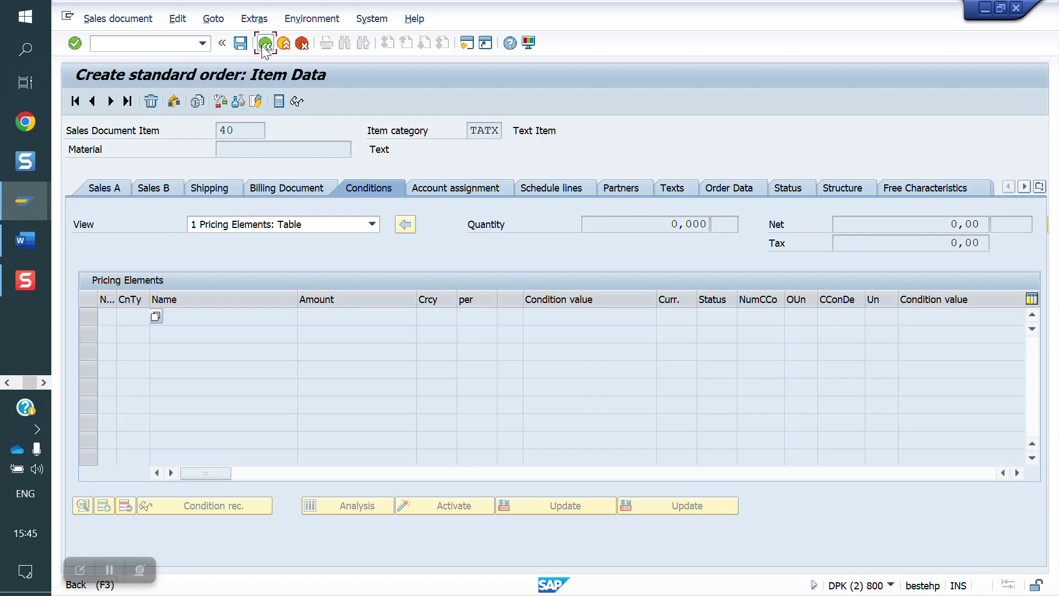
{"action": "key", "text": "F3"}
{"action": "left_click", "coordinate": [321, 393]}
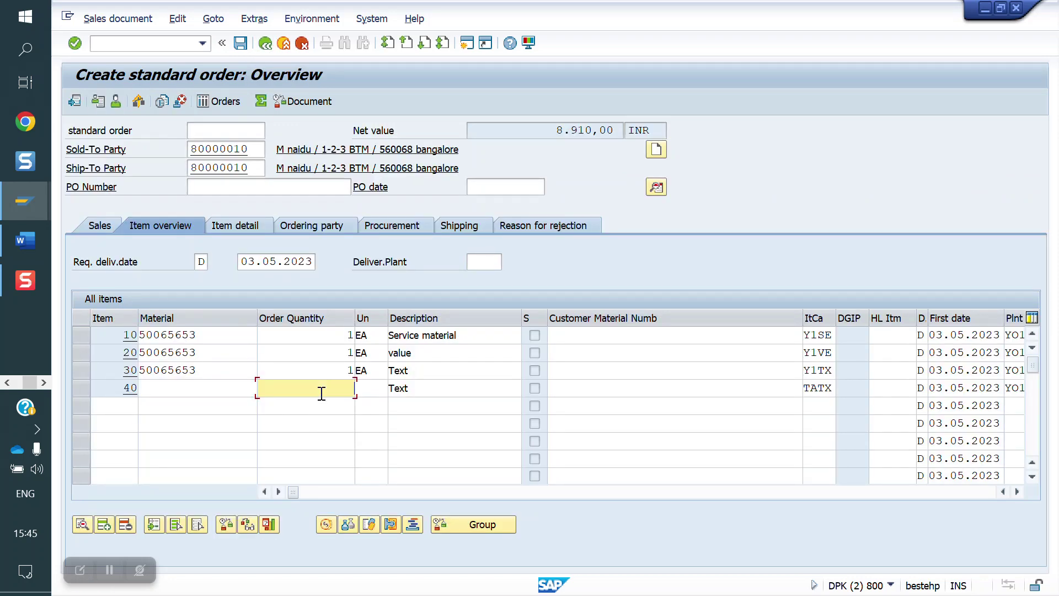
{"action": "key", "text": "Return"}
{"action": "double_click", "coordinate": [309, 391]}
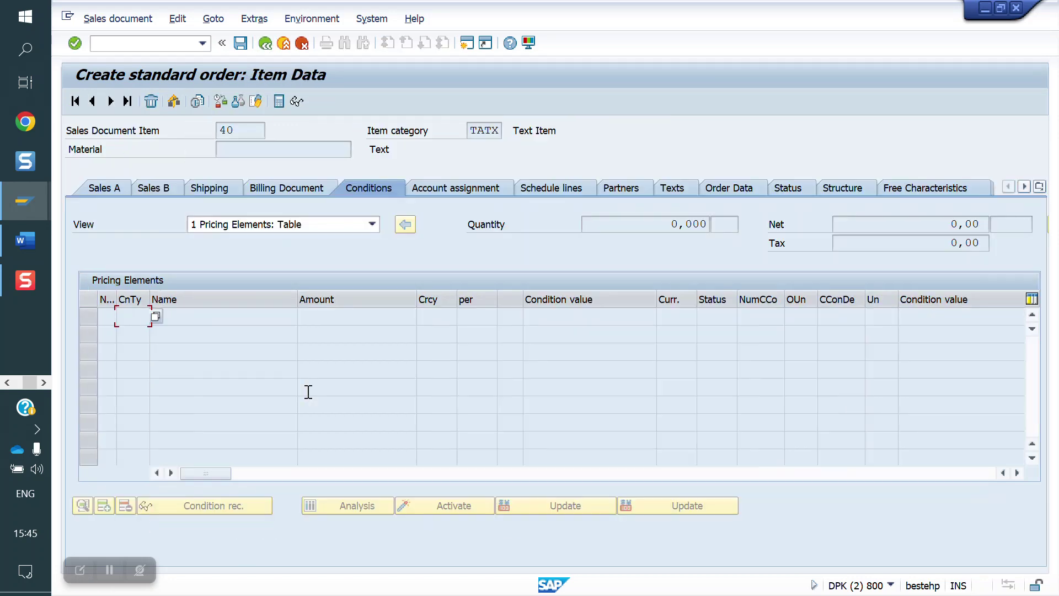
{"action": "left_click", "coordinate": [265, 44]}
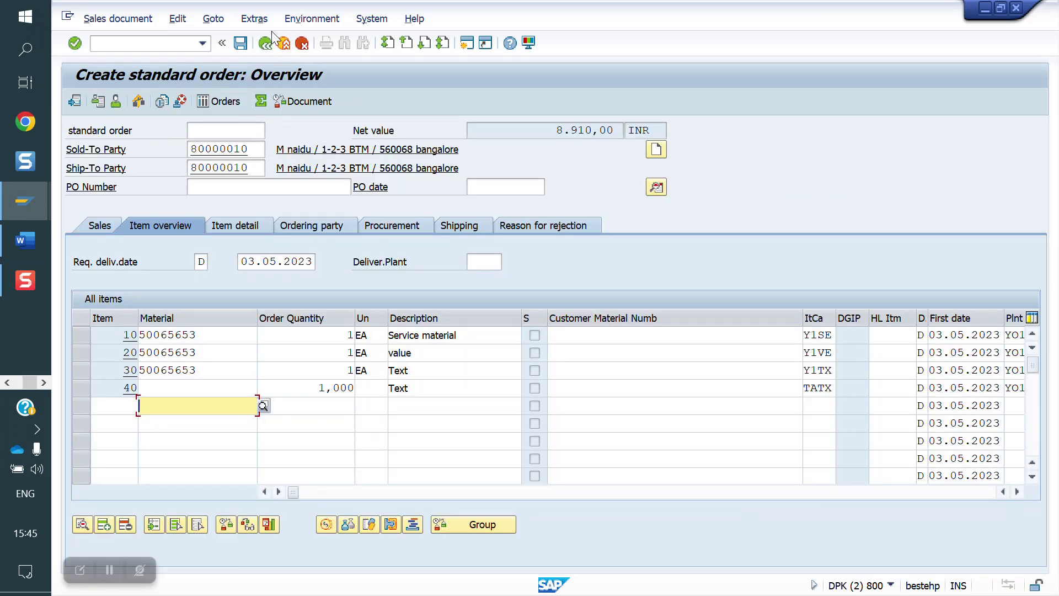
{"action": "left_click", "coordinate": [240, 43]}
Step: Create an outbound delivery for the saved order with transaction vl01 and try to post its goods issue
{"action": "left_click", "coordinate": [170, 43]}
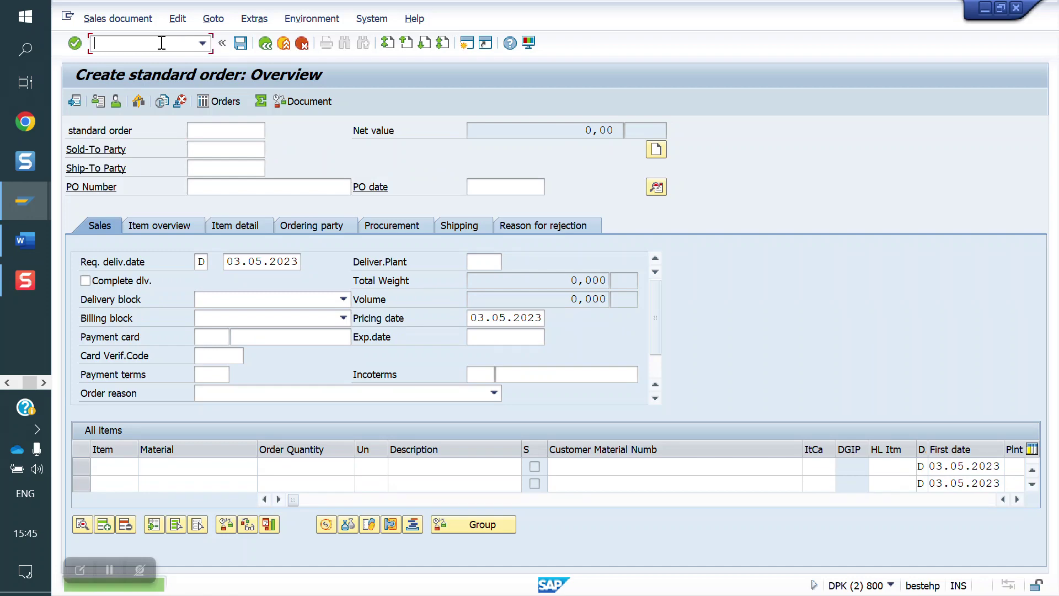
{"action": "type", "text": "/nvl01"}
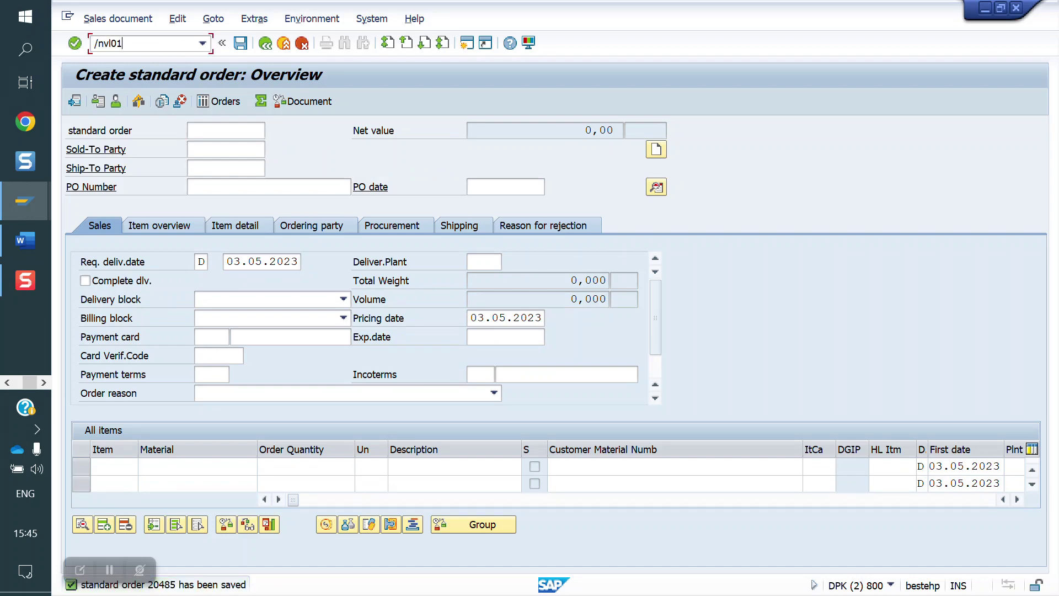
{"action": "key", "text": "Return"}
{"action": "key", "text": "Return"}
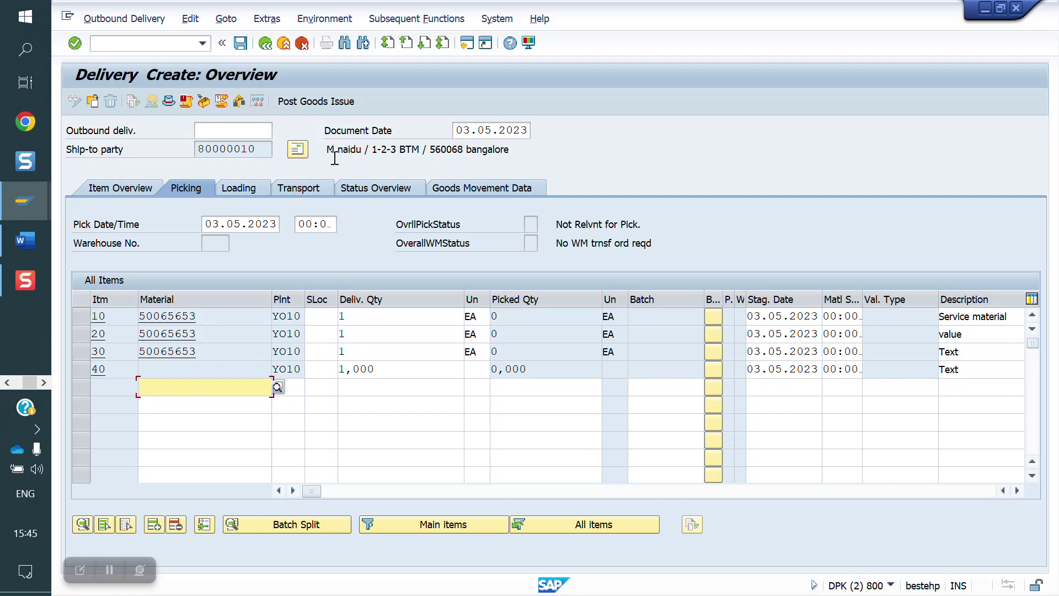
{"action": "left_click", "coordinate": [323, 104]}
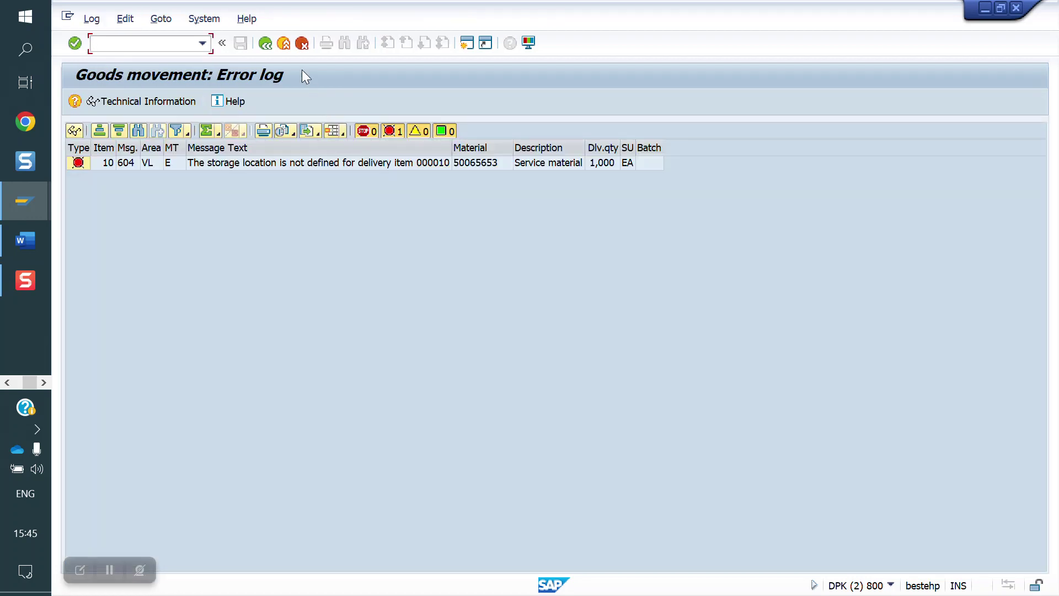
{"action": "left_click", "coordinate": [266, 47]}
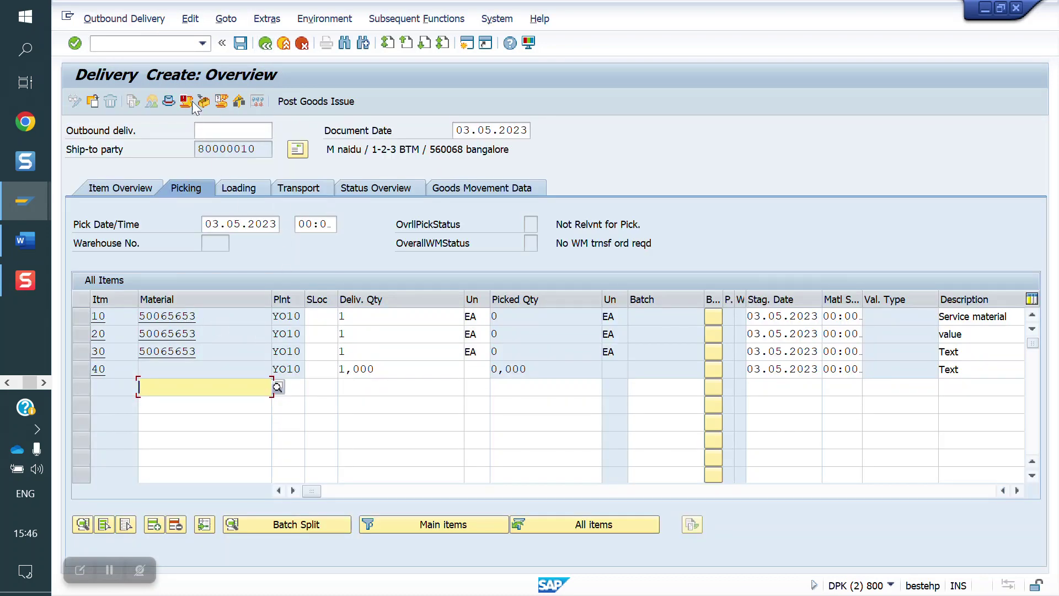
Step: Open the delivery item category maintenance with transaction 0vlp in a new session
{"action": "left_click", "coordinate": [153, 40]}
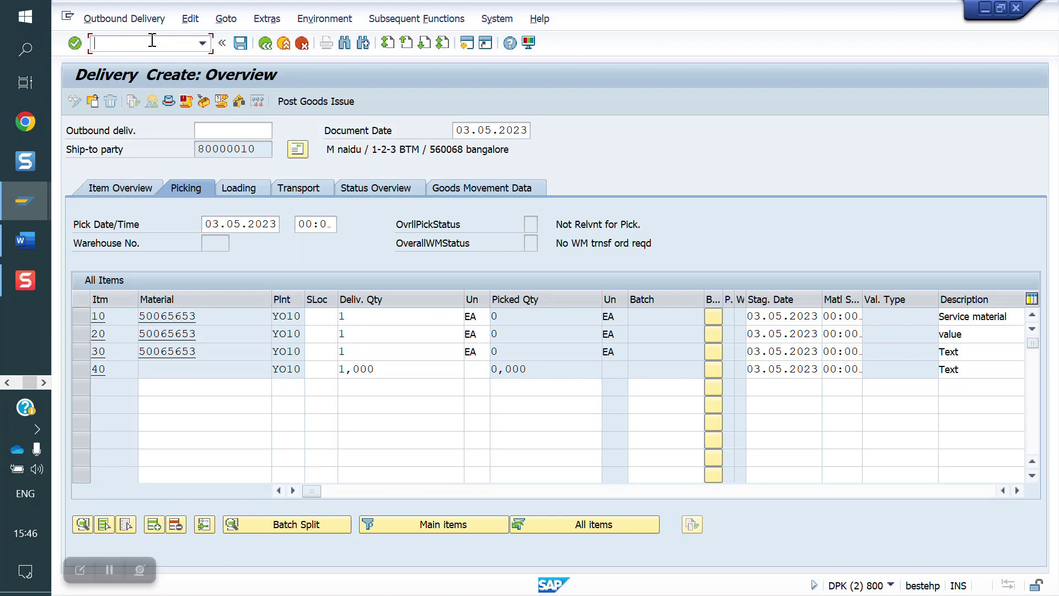
{"action": "type", "text": "/o0vl"}
{"action": "key", "text": "Return"}
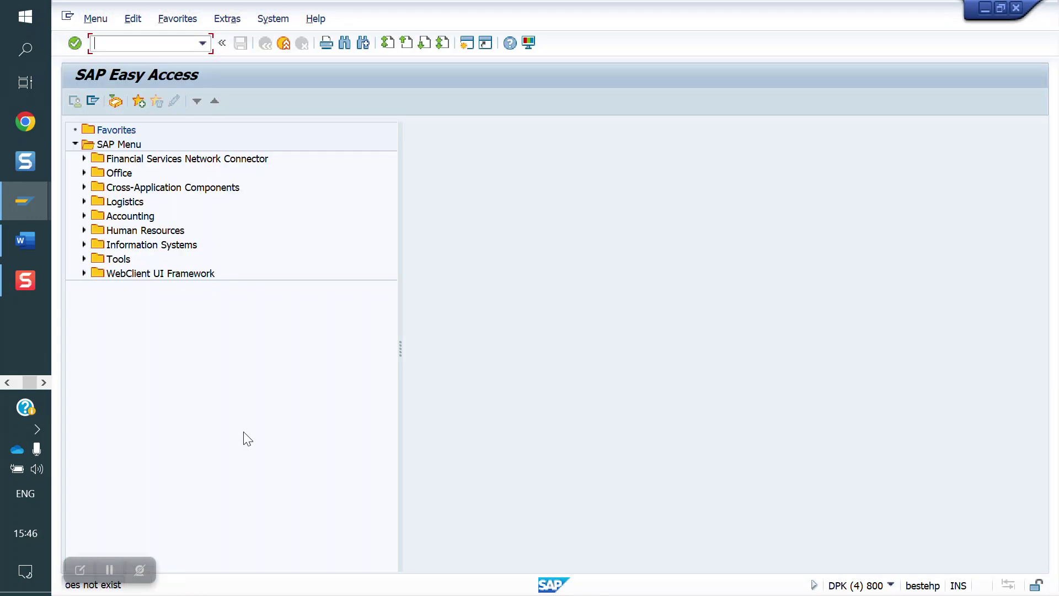
{"action": "type", "text": "0"}
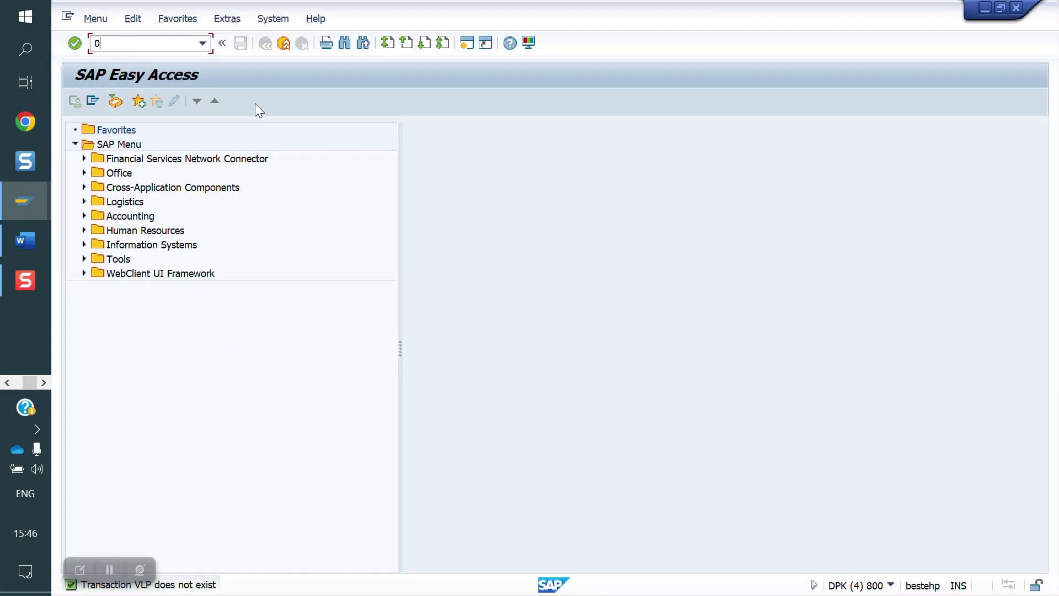
{"action": "type", "text": "vlp"}
{"action": "key", "text": "Return"}
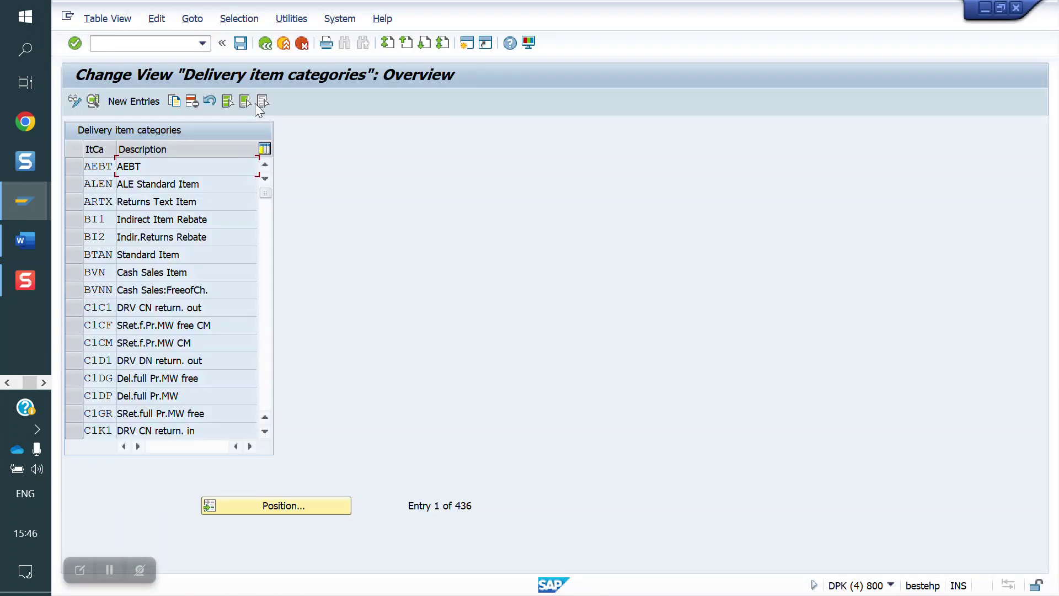
Step: Locate delivery item category Y1SE in the list and open its details
{"action": "left_click", "coordinate": [302, 511]}
{"action": "type", "text": "y1se"}
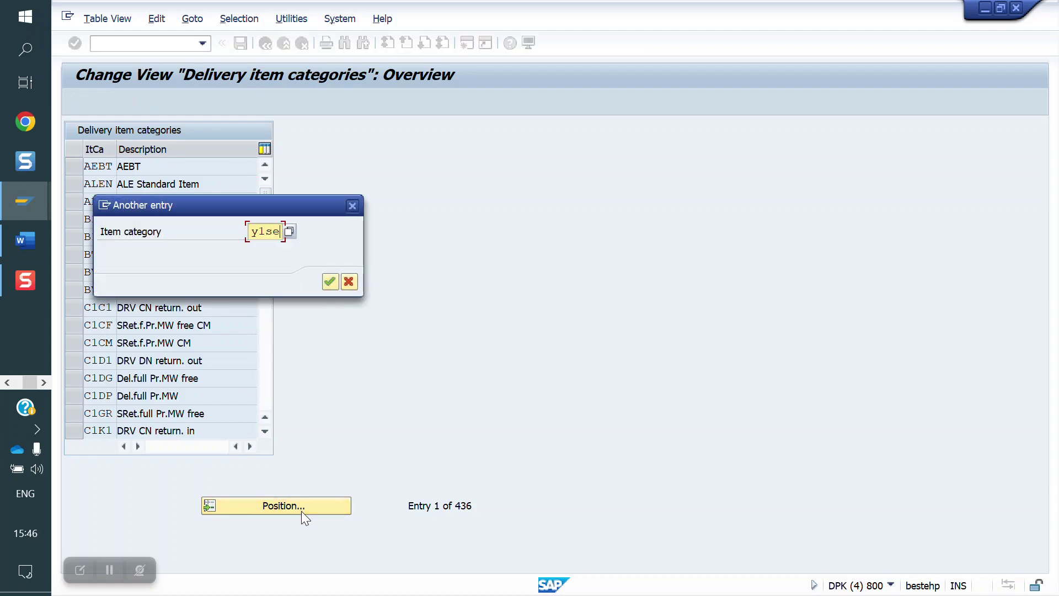
{"action": "key", "text": "Return"}
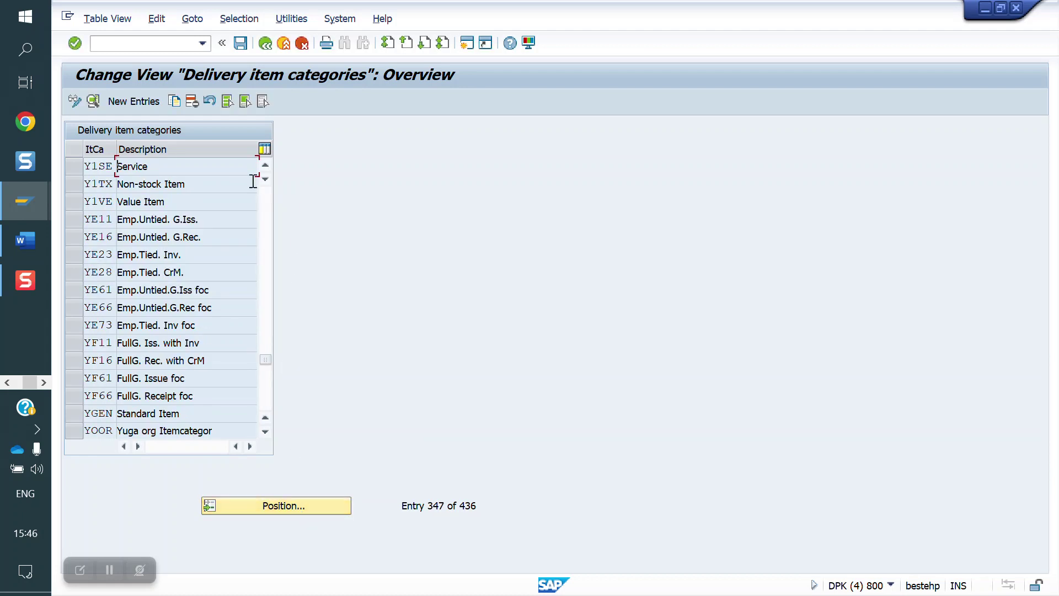
{"action": "double_click", "coordinate": [185, 168]}
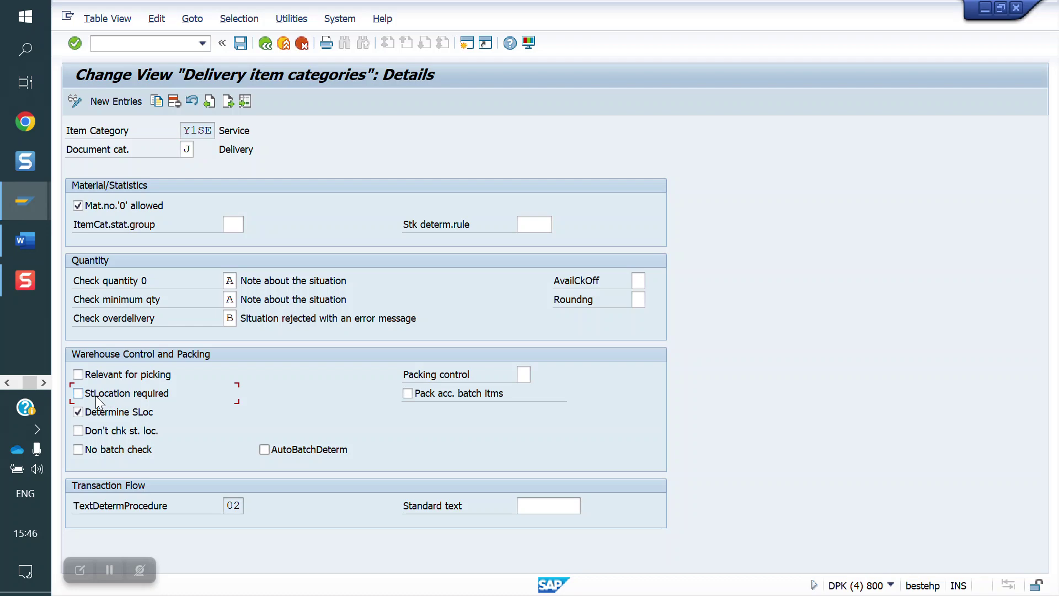
Step: Save delivery item category Y1SE under the proposed customizing request and review the settings of Y1VE and Y1TX
{"action": "left_click", "coordinate": [240, 43]}
{"action": "left_click", "coordinate": [398, 282]}
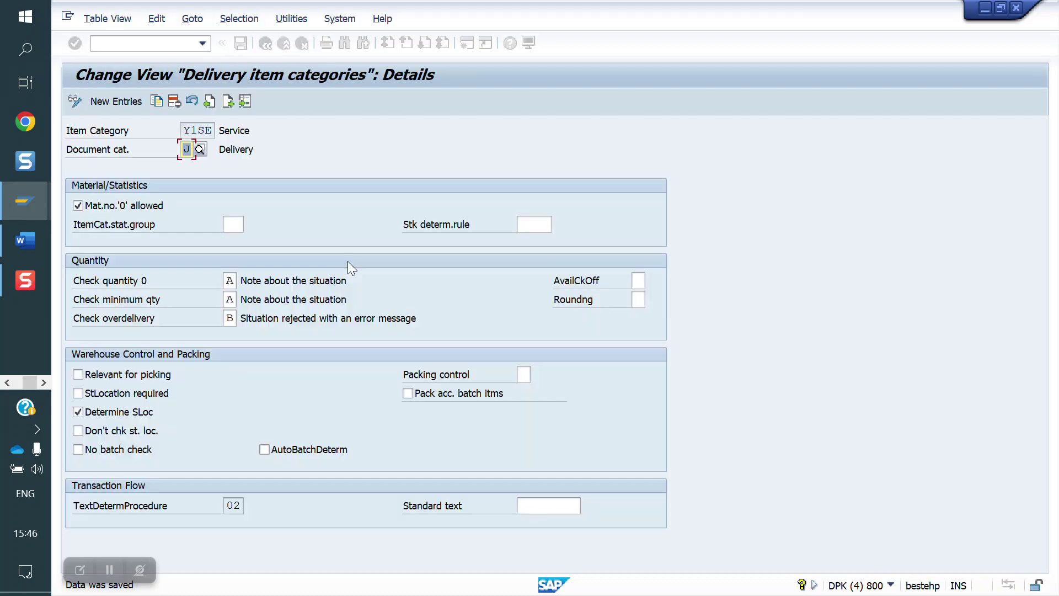
{"action": "left_click", "coordinate": [247, 102]}
{"action": "type", "text": "Y1VE"}
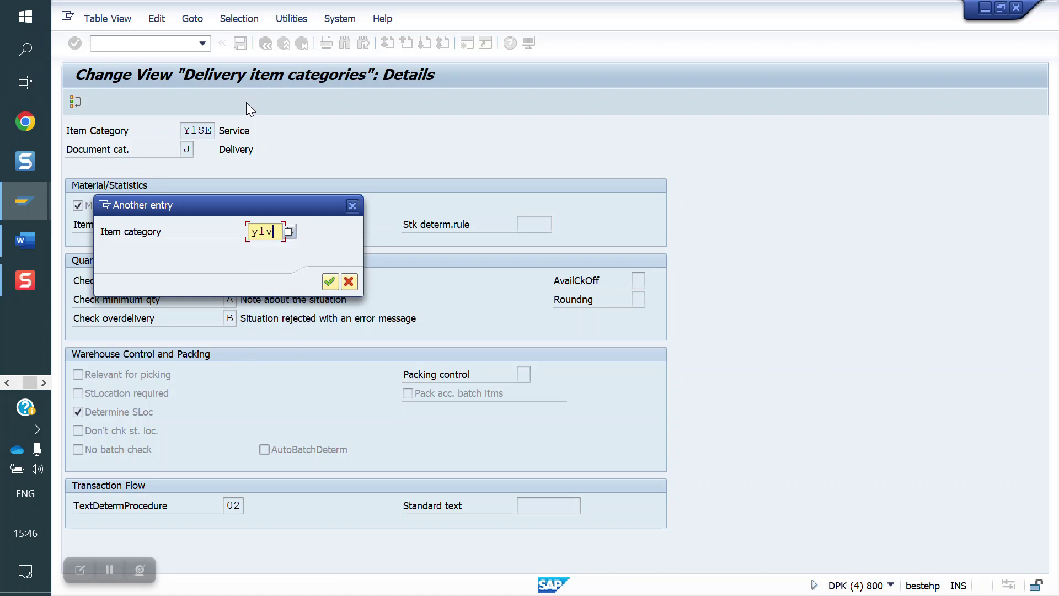
{"action": "key", "text": "Return"}
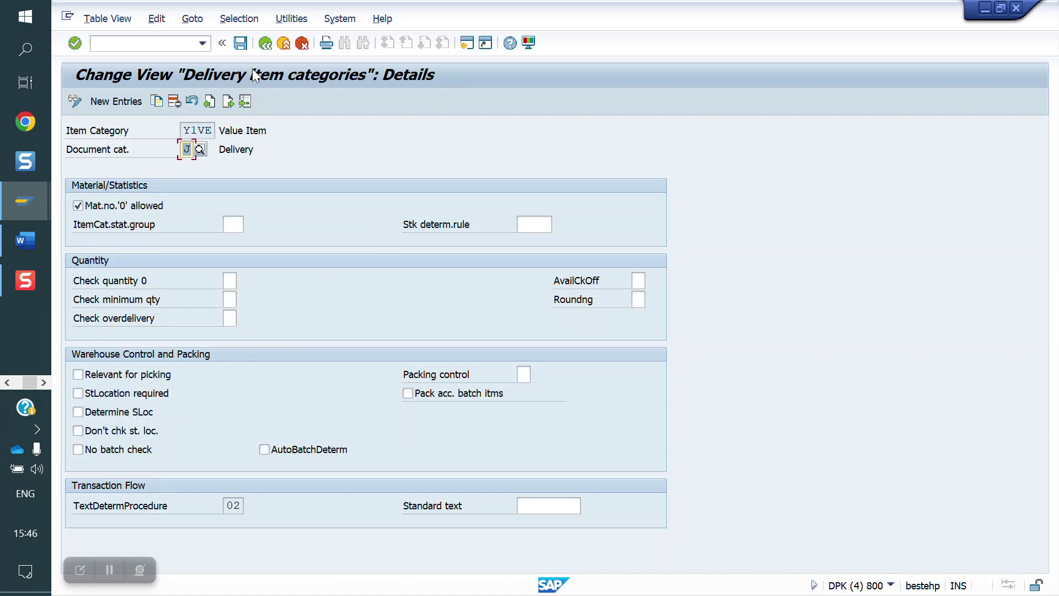
{"action": "left_click", "coordinate": [245, 100]}
{"action": "type", "text": "y1"}
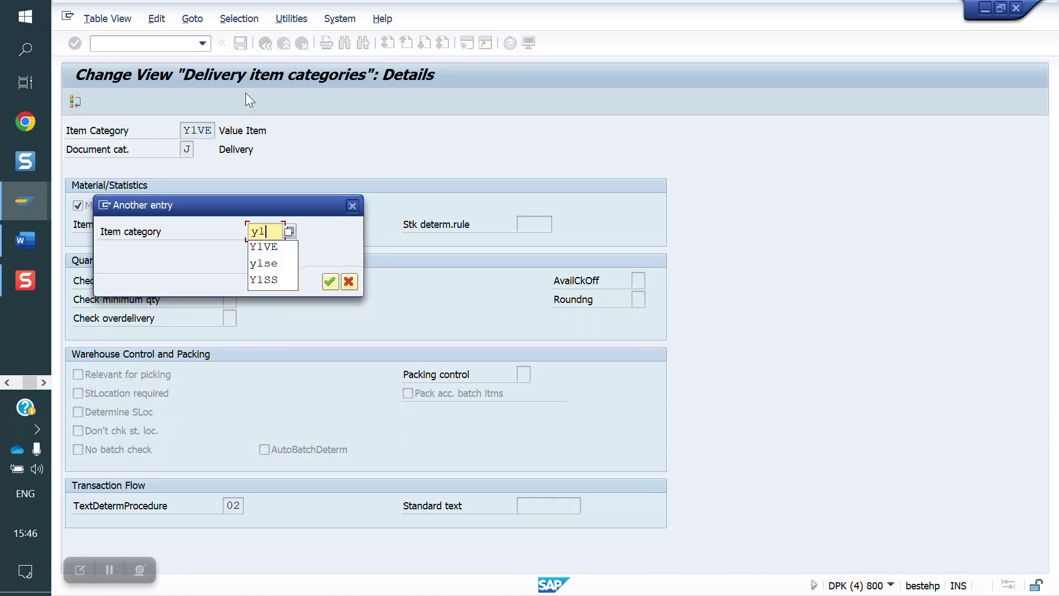
{"action": "type", "text": "tx"}
{"action": "key", "text": "Return"}
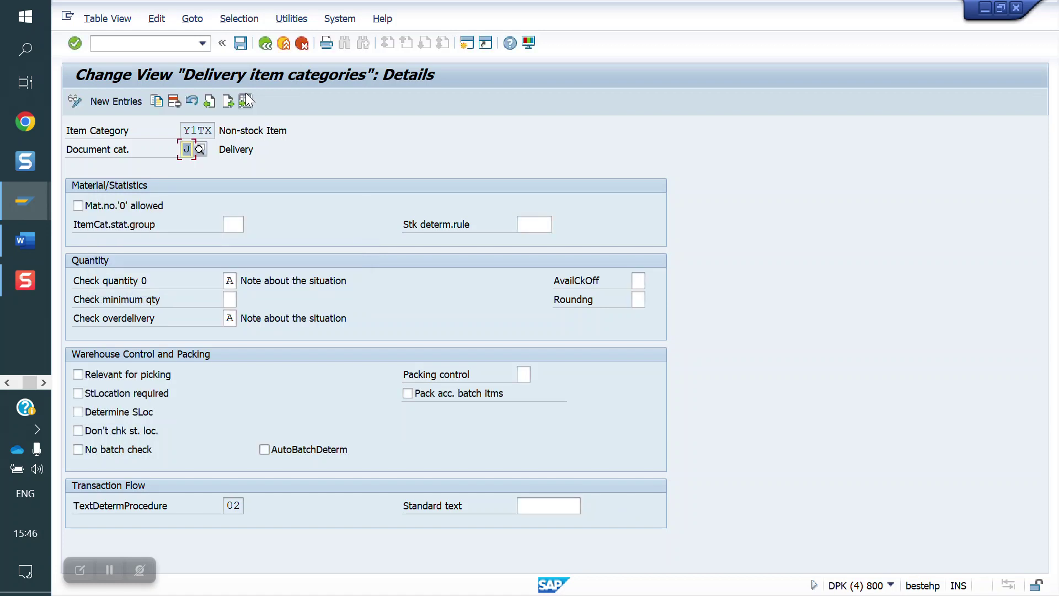
Step: Return to delivery item category Y1SE, deactivate Determine SLoc, and save the change
{"action": "left_click", "coordinate": [246, 101]}
{"action": "type", "text": "y"}
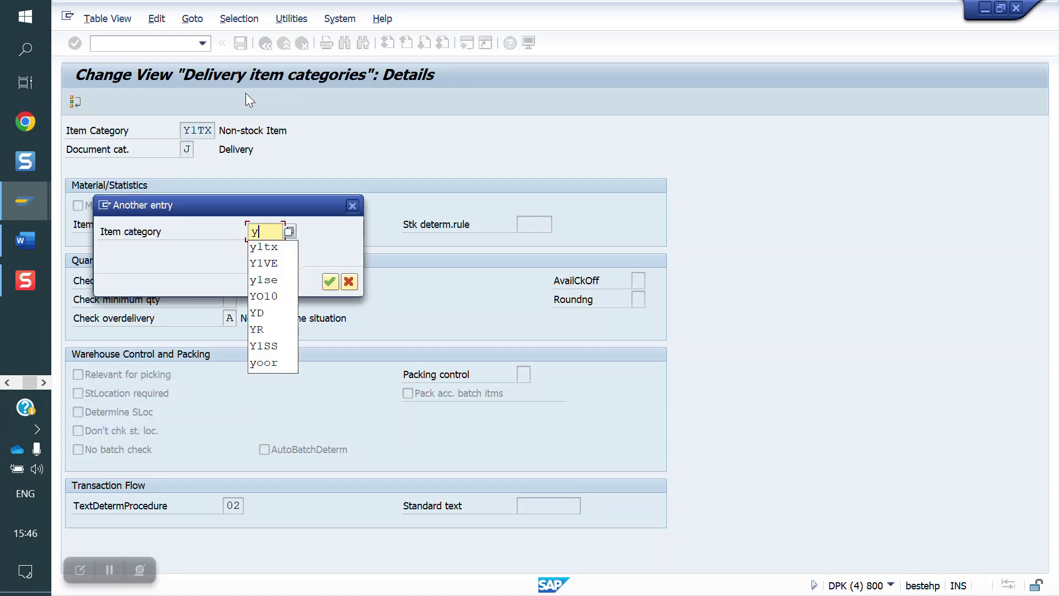
{"action": "type", "text": "1se"}
{"action": "key", "text": "Return"}
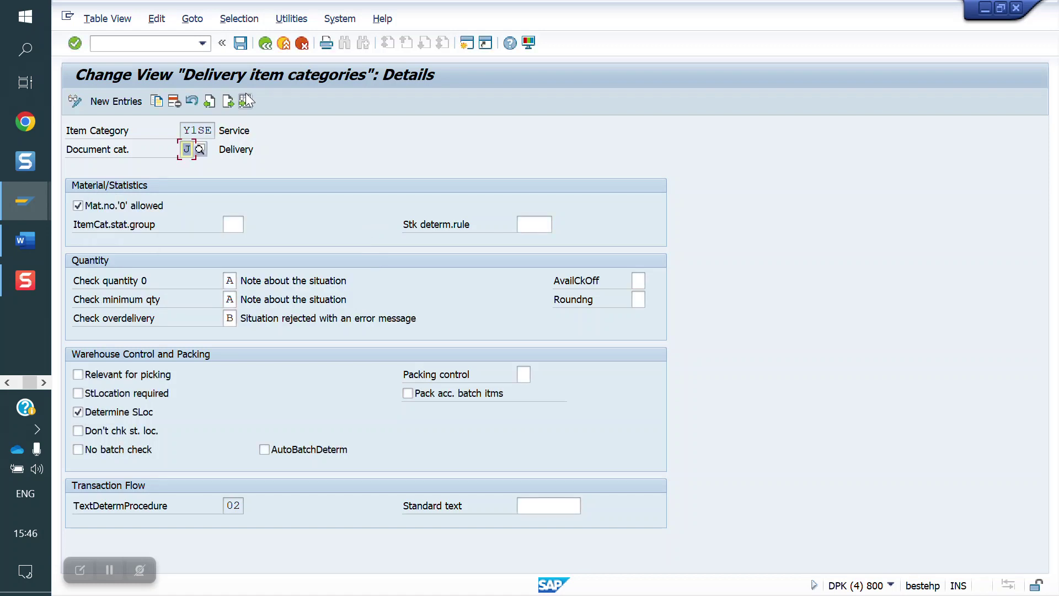
{"action": "left_click", "coordinate": [98, 414]}
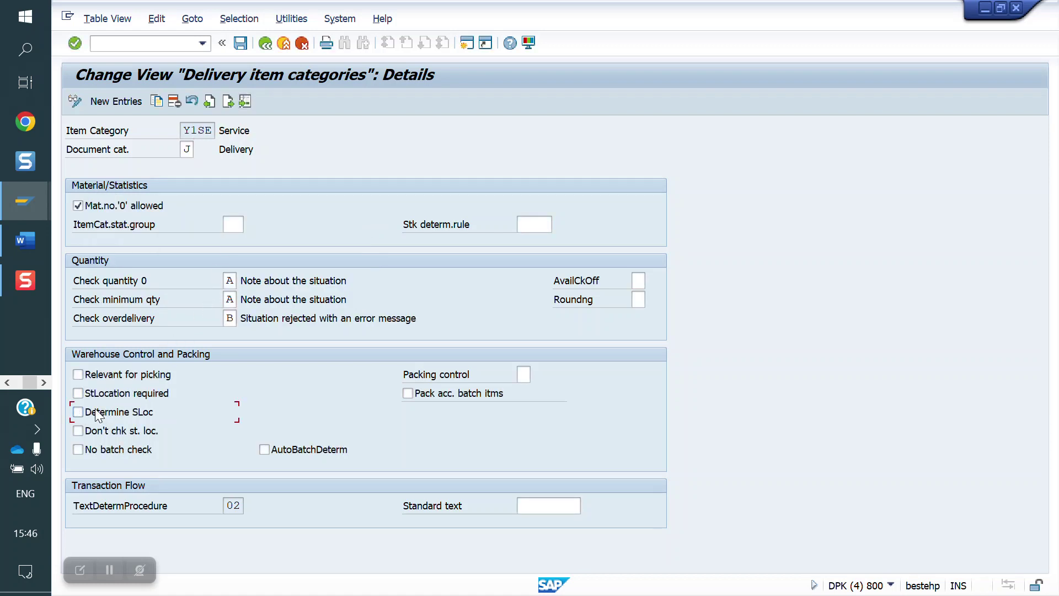
{"action": "left_click", "coordinate": [241, 43]}
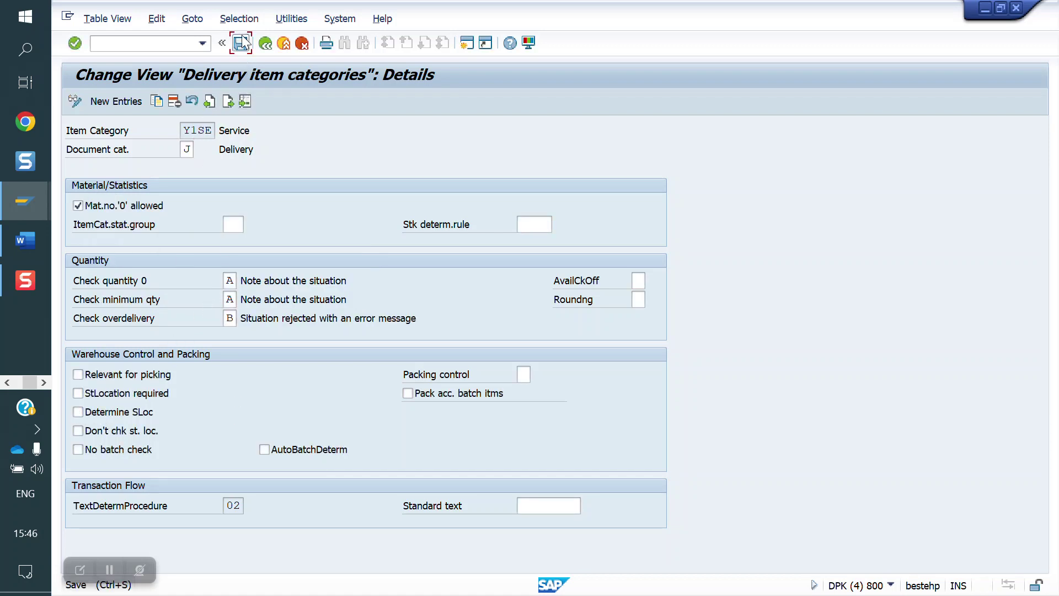
Step: Open the outbound delivery creation for the sales order with transaction vl01
{"action": "left_click", "coordinate": [146, 43]}
{"action": "type", "text": "/nvl01"}
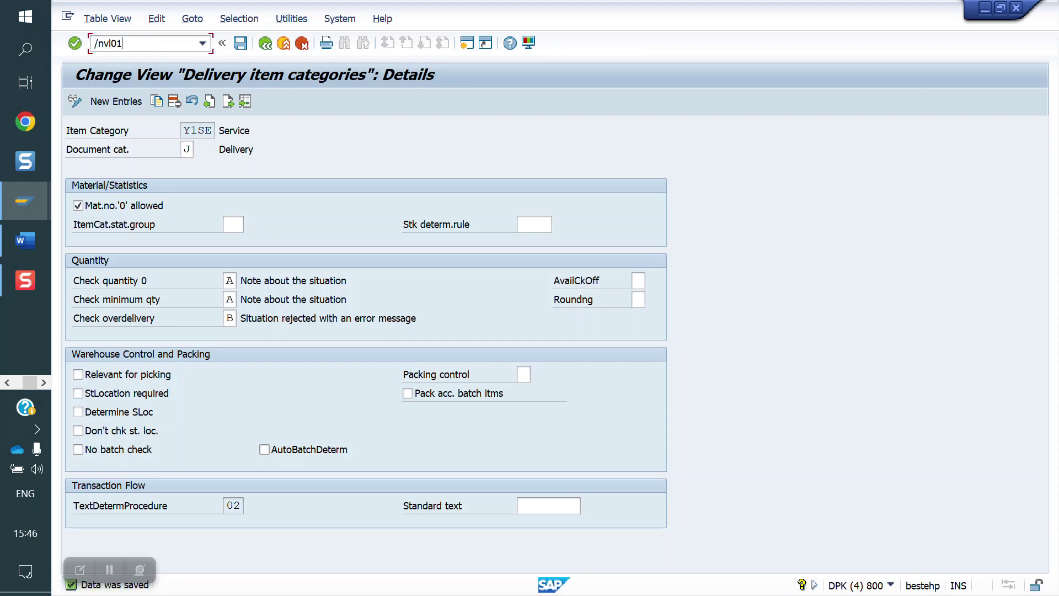
{"action": "key", "text": "Return"}
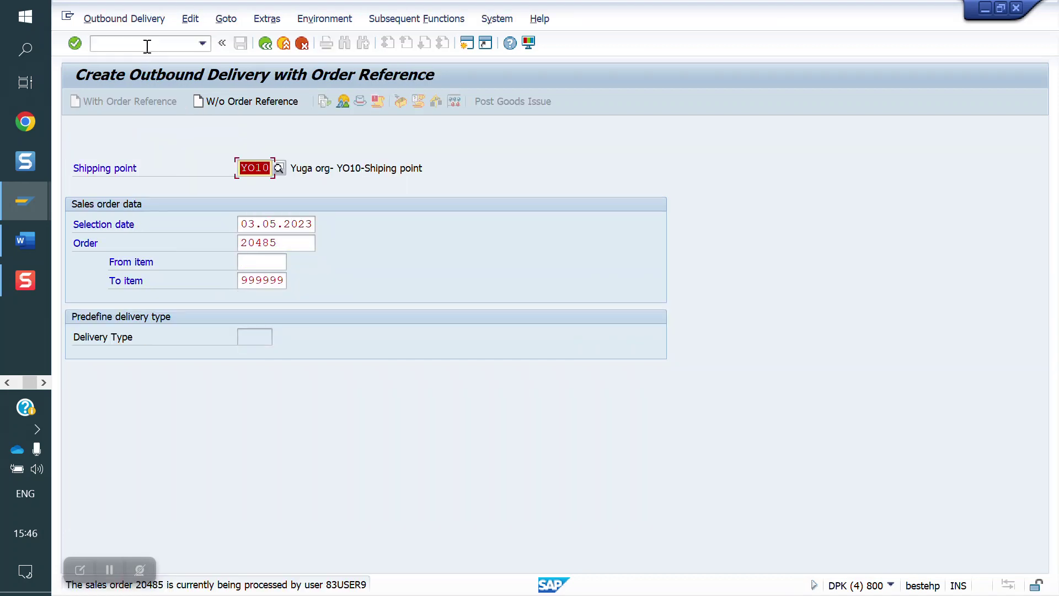
Step: Close the leftover sessions, including the standard order overview, and return to the outbound delivery creation
{"action": "left_click", "coordinate": [22, 201]}
{"action": "left_click", "coordinate": [216, 276]}
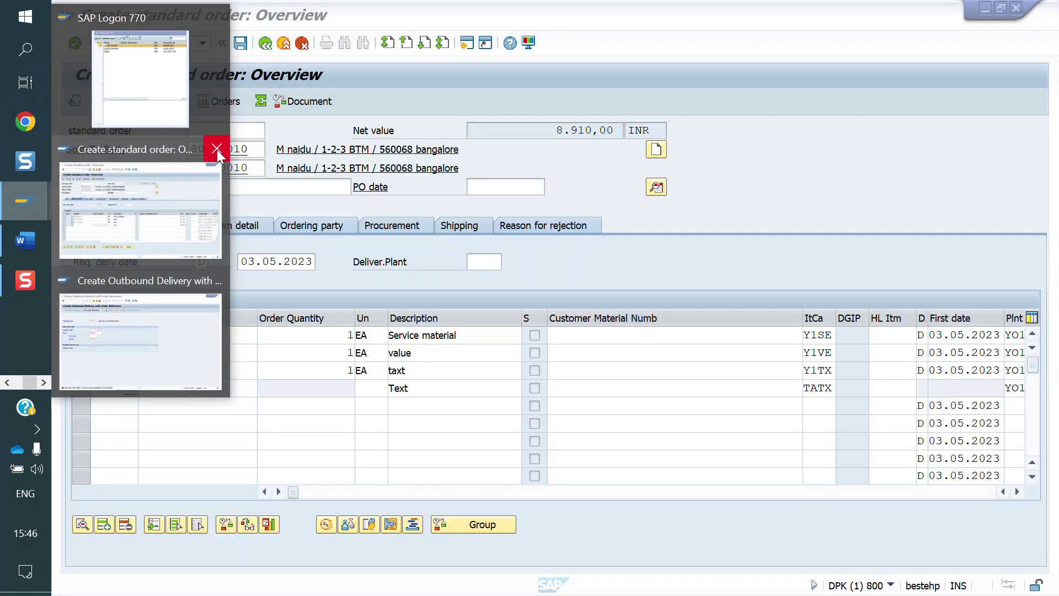
{"action": "left_click", "coordinate": [217, 150]}
{"action": "left_click", "coordinate": [184, 283]}
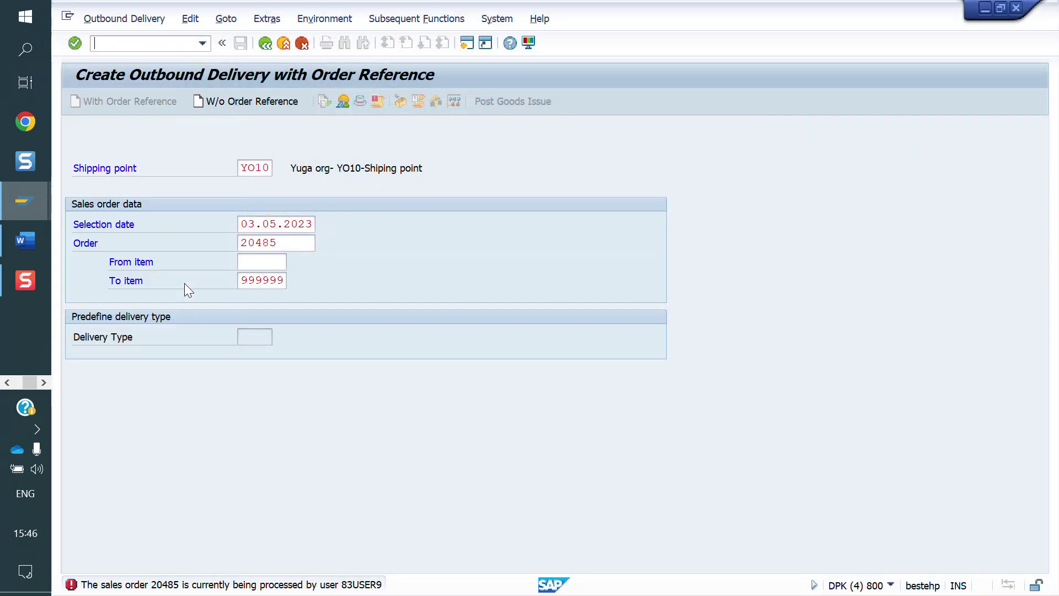
Step: Create the outbound delivery for the sales order and post its goods issue
{"action": "key", "text": "Return"}
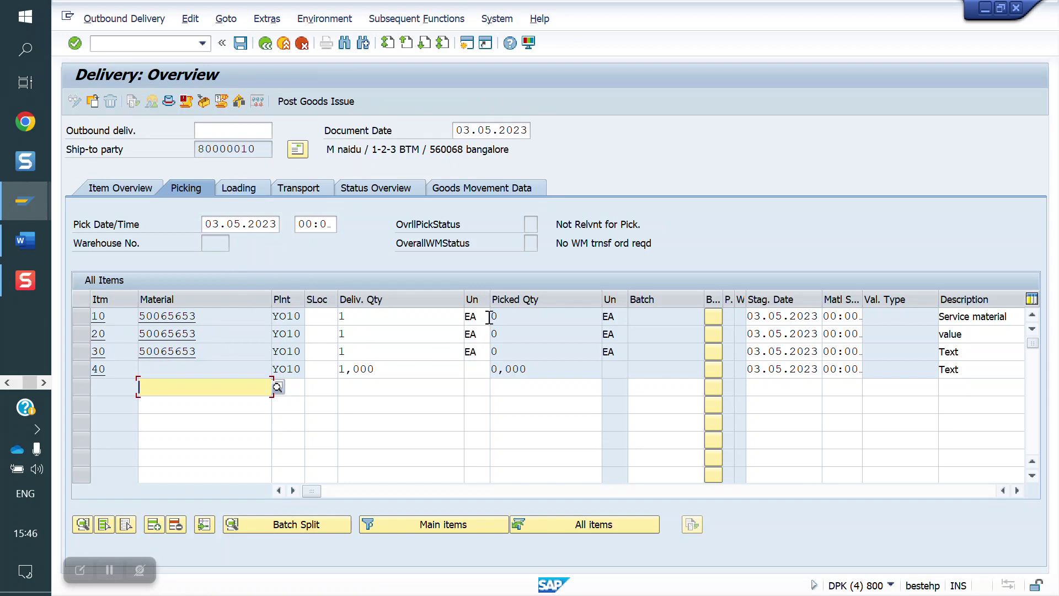
{"action": "left_click", "coordinate": [328, 105]}
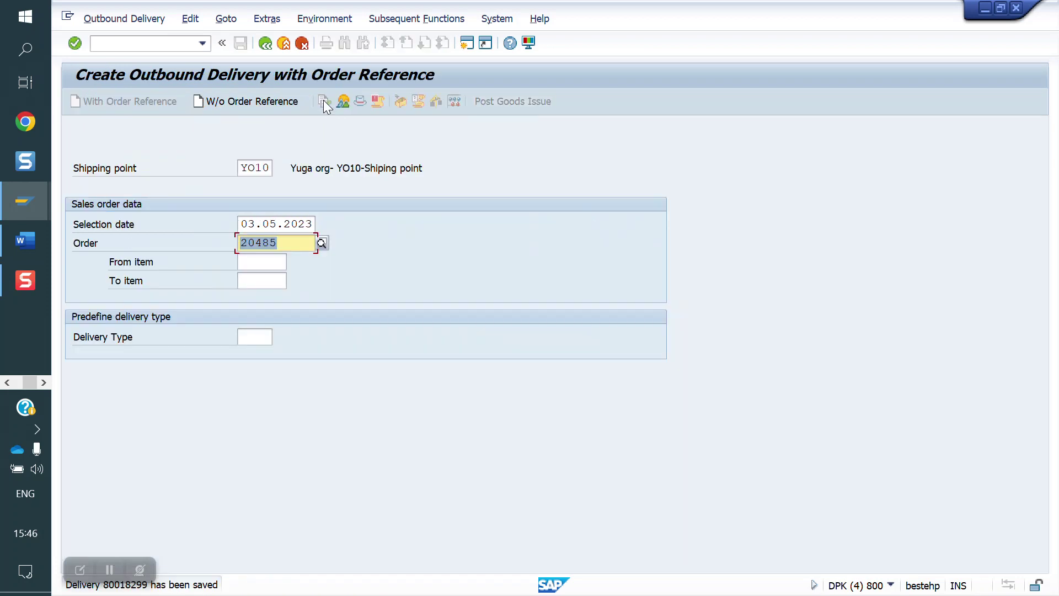
Step: Start a billing document for the delivery with transaction vf01 and examine its error log
{"action": "left_click", "coordinate": [111, 48]}
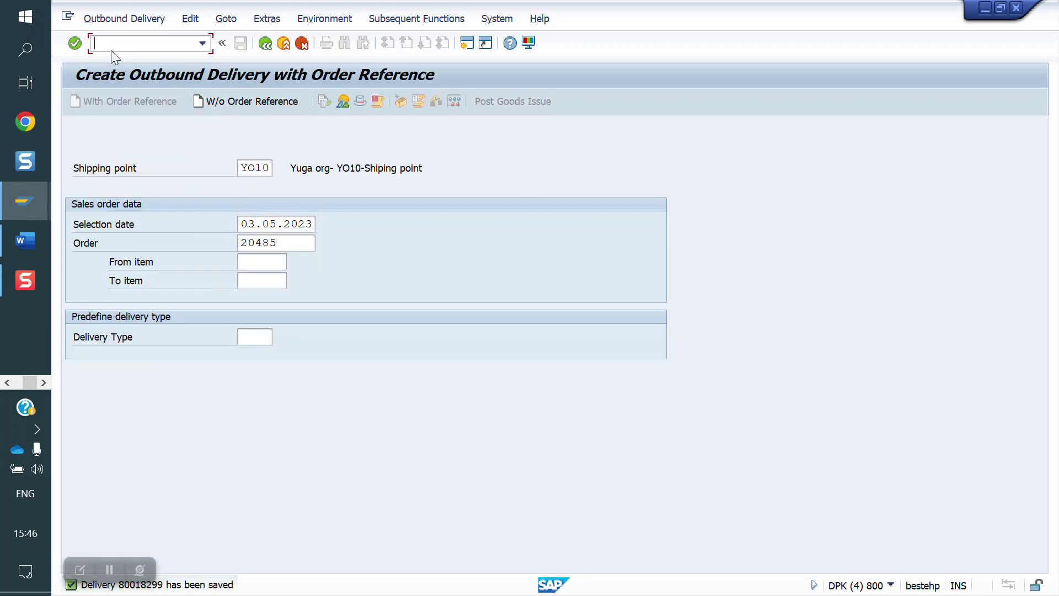
{"action": "type", "text": "/nvf01"}
{"action": "key", "text": "Return"}
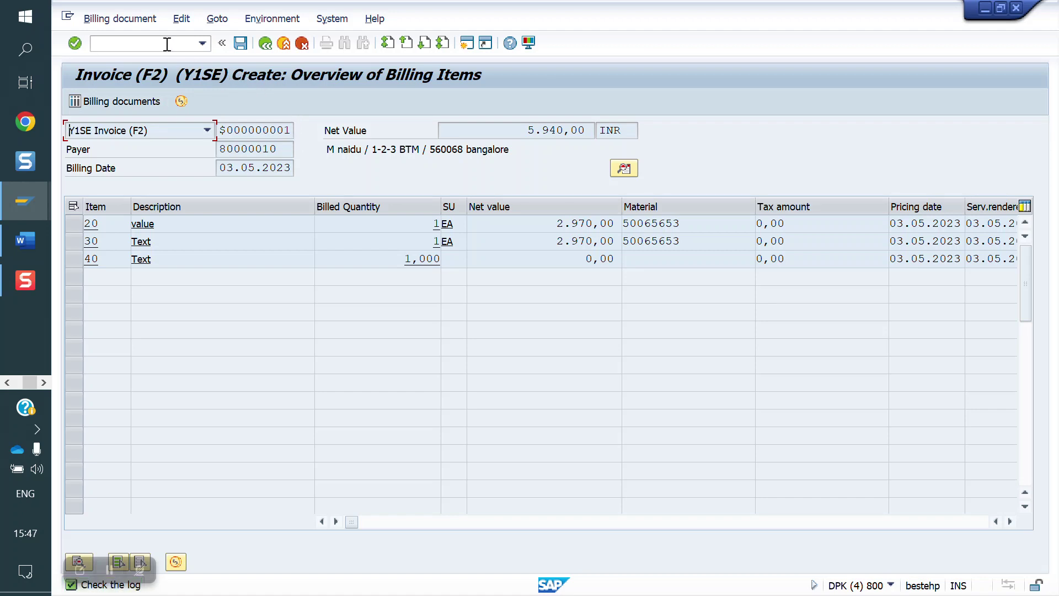
{"action": "left_click", "coordinate": [182, 19]}
{"action": "left_click", "coordinate": [227, 97]}
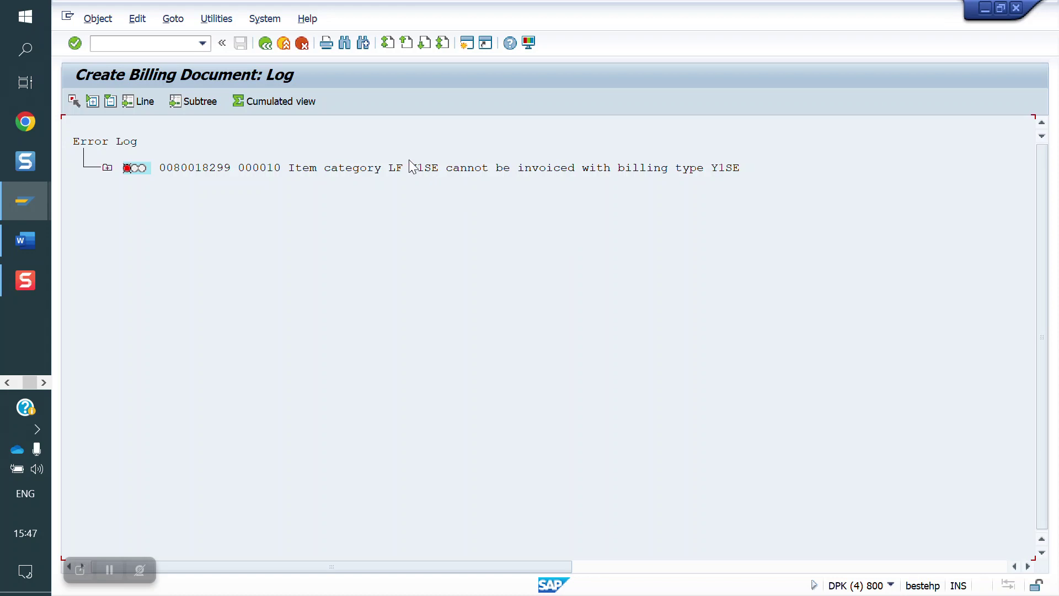
Step: Open the delivery-to-billing copy control with transaction vtfl and switch it to change mode
{"action": "left_click", "coordinate": [169, 47]}
{"action": "type", "text": "/nvtfl"}
{"action": "key", "text": "Return"}
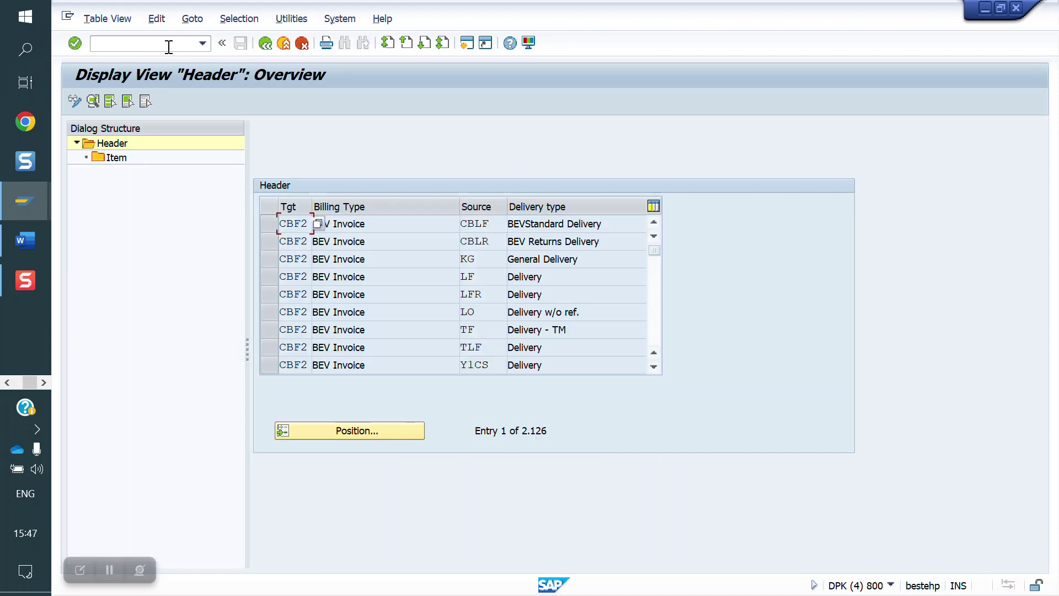
{"action": "left_click", "coordinate": [74, 102]}
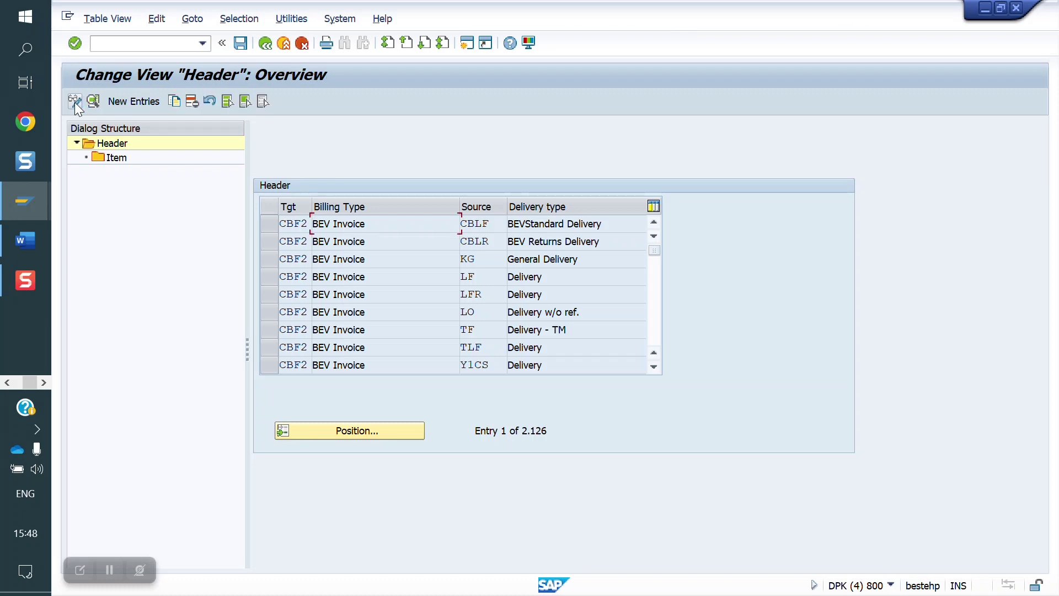
Step: Find the entry for billing type Y1SE and delivery type LF and open its item-level copy control
{"action": "left_click", "coordinate": [329, 440]}
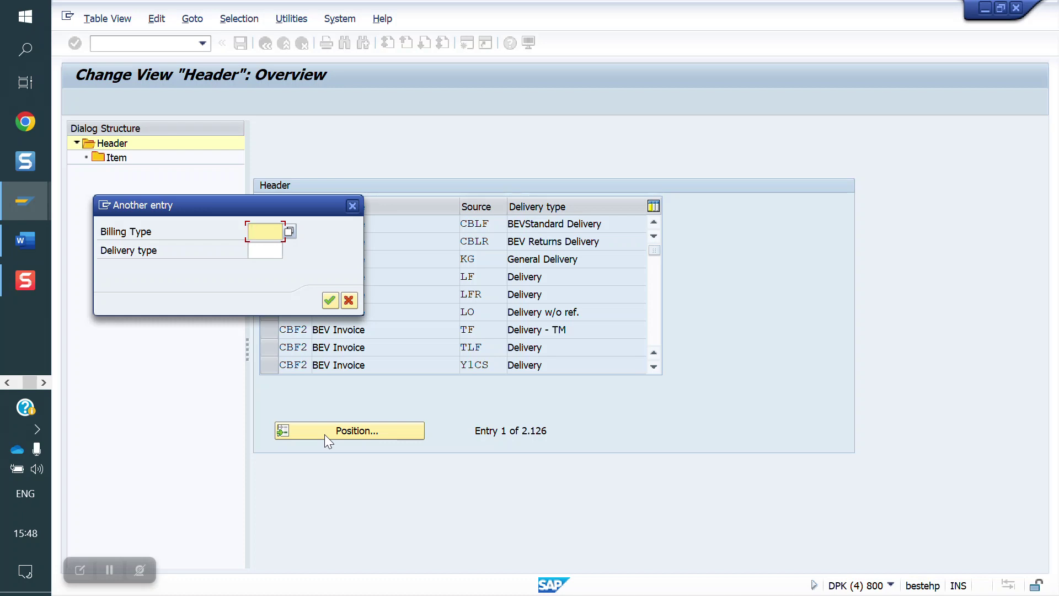
{"action": "key", "text": "BackSpace"}
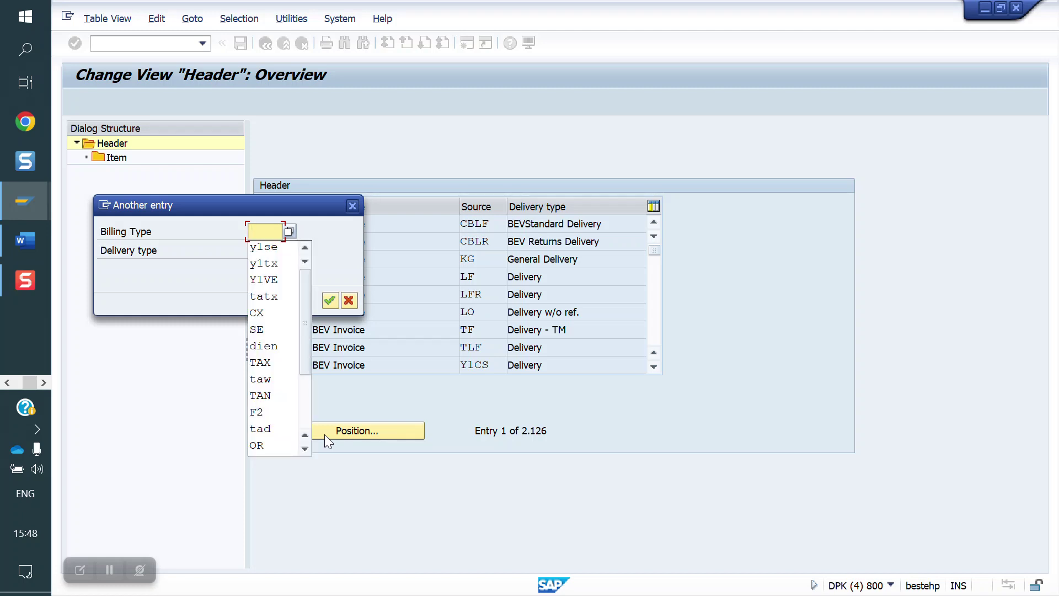
{"action": "type", "text": "y"}
{"action": "key", "text": "Down"}
{"action": "key", "text": "Tab"}
{"action": "type", "text": "l"}
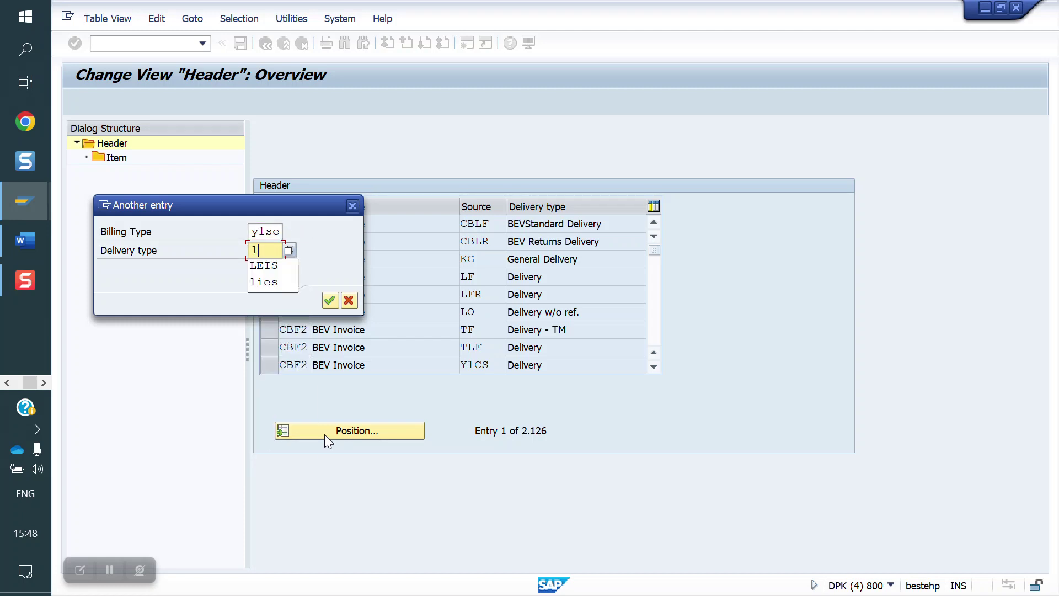
{"action": "type", "text": "f"}
{"action": "key", "text": "Return"}
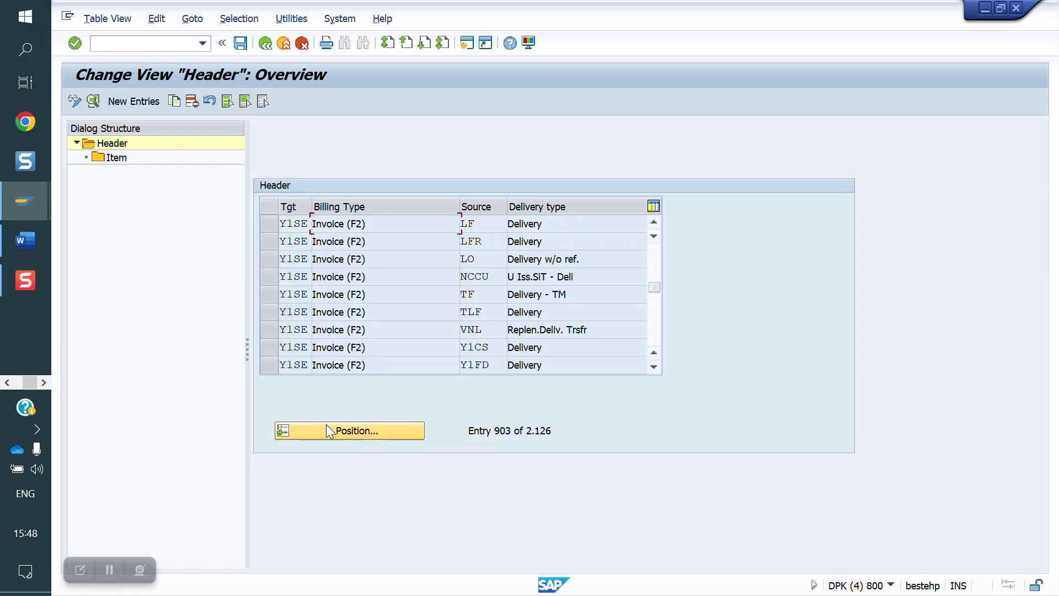
{"action": "left_click", "coordinate": [272, 224]}
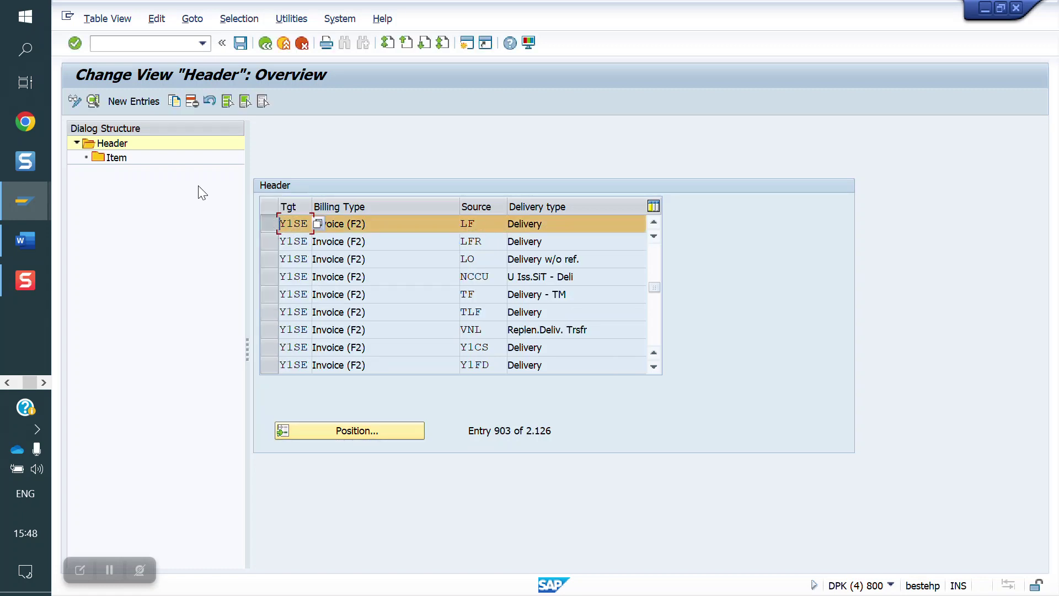
{"action": "double_click", "coordinate": [119, 157]}
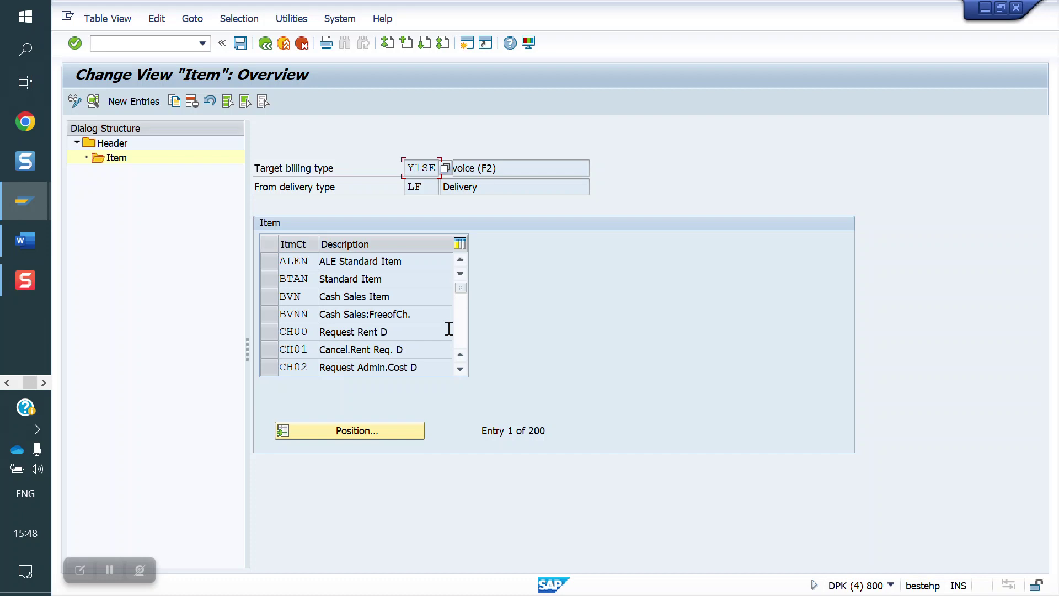
Step: Copy the item category Y1VE entry to a new entry for Y1SE and save it under the customizing request
{"action": "left_click", "coordinate": [352, 430]}
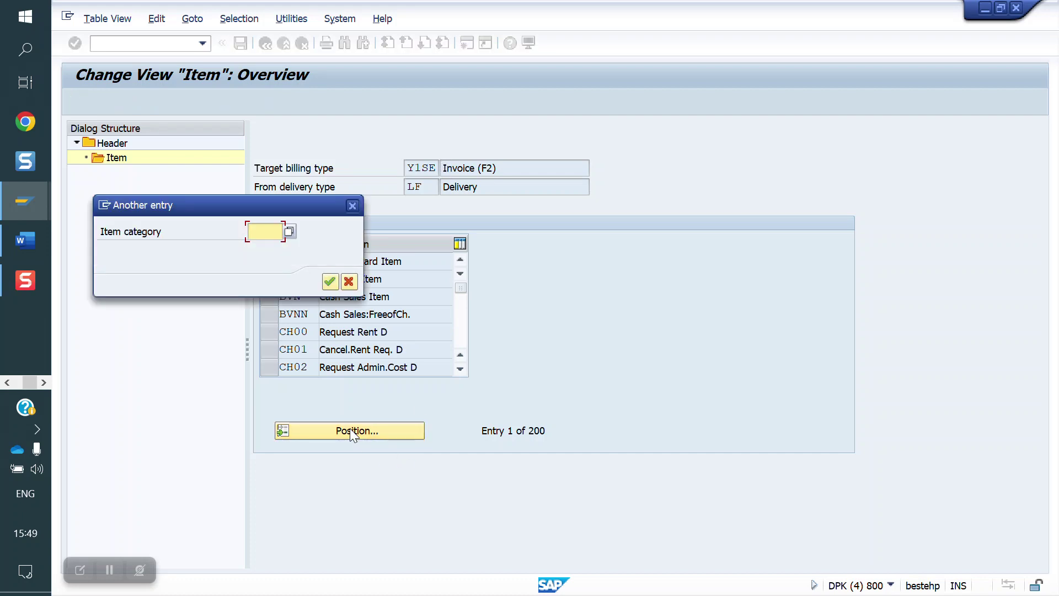
{"action": "type", "text": "Y1TX"}
{"action": "key", "text": "Return"}
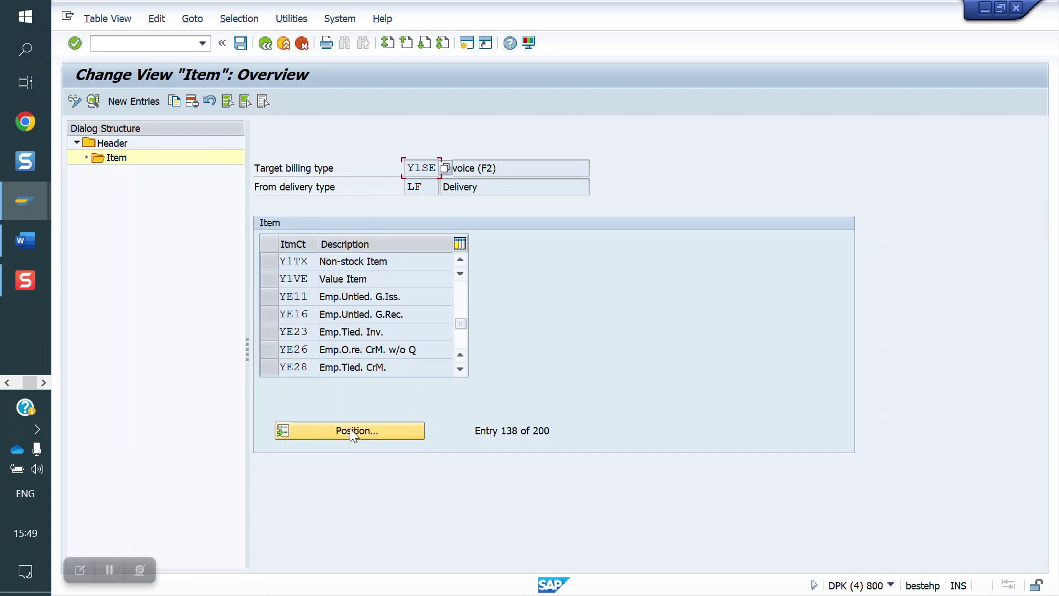
{"action": "left_click", "coordinate": [267, 278]}
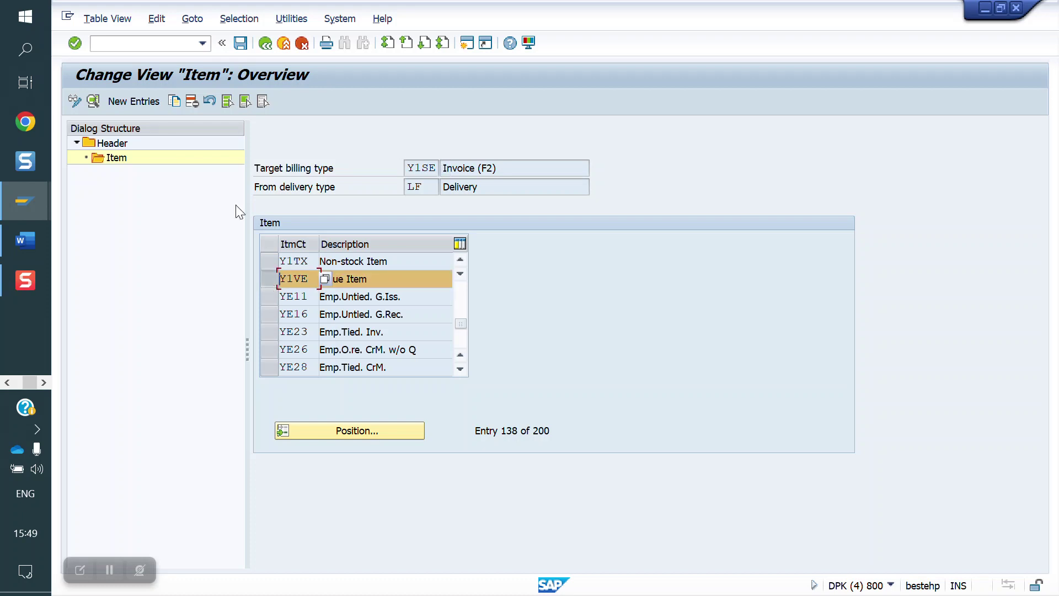
{"action": "left_click", "coordinate": [172, 101]}
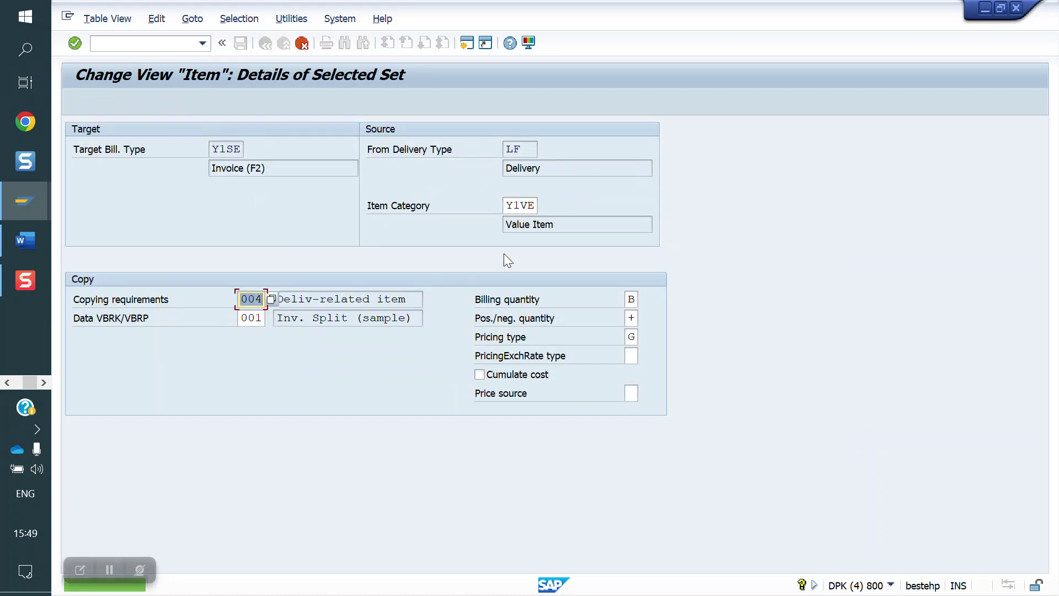
{"action": "left_click", "coordinate": [538, 209]}
{"action": "key", "text": "BackSpace"}
{"action": "key", "text": "BackSpace"}
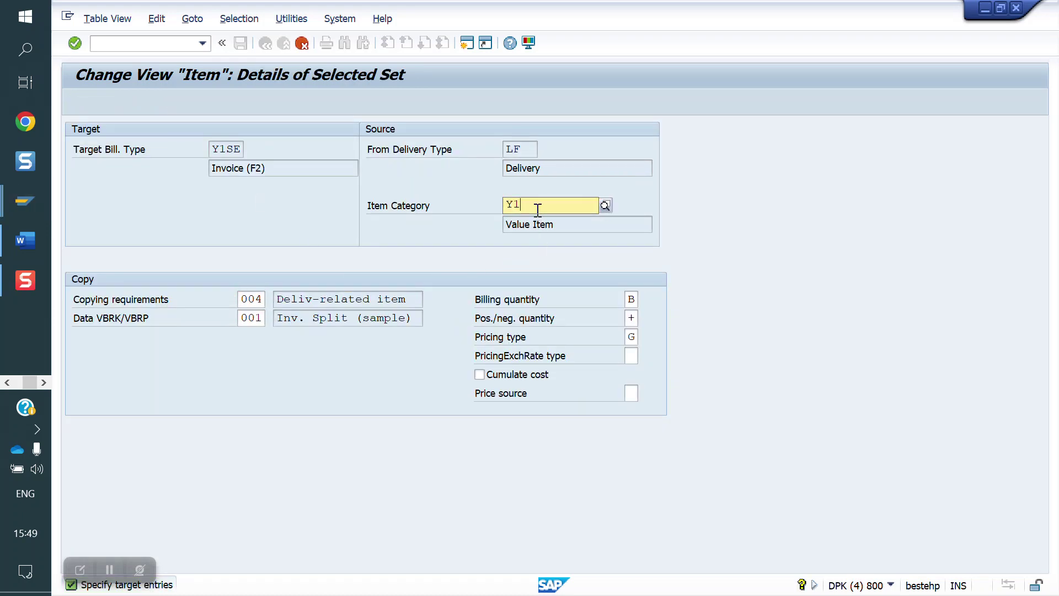
{"action": "type", "text": "se"}
{"action": "key", "text": "Return"}
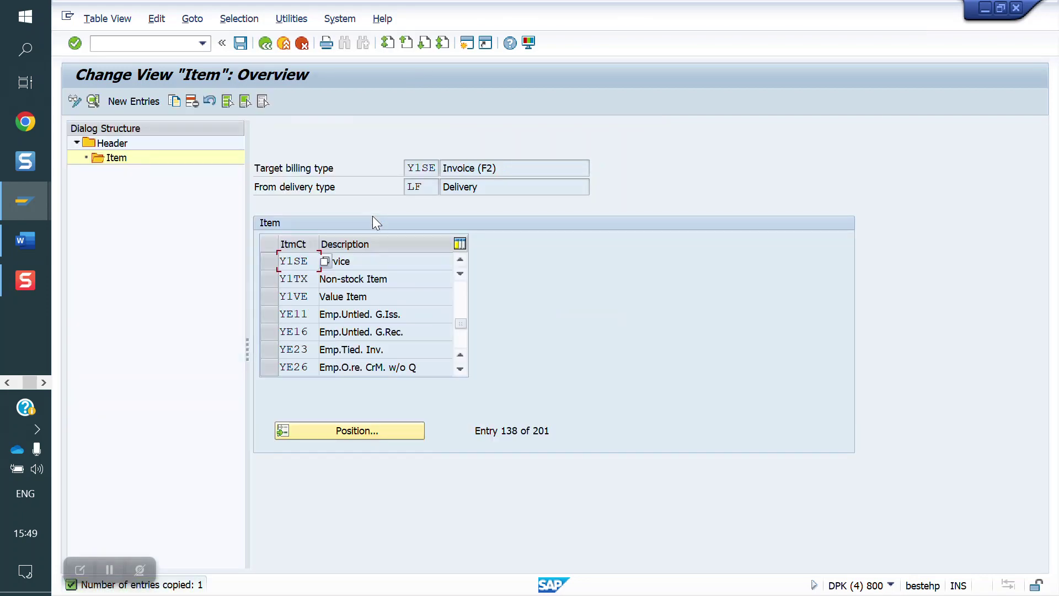
{"action": "left_click", "coordinate": [243, 47]}
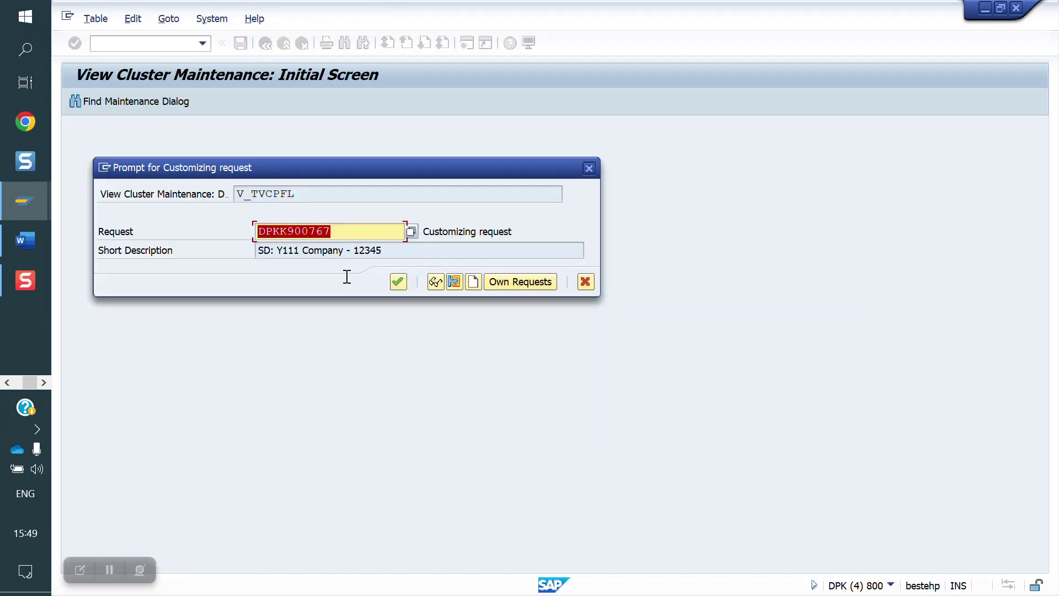
{"action": "left_click", "coordinate": [399, 280]}
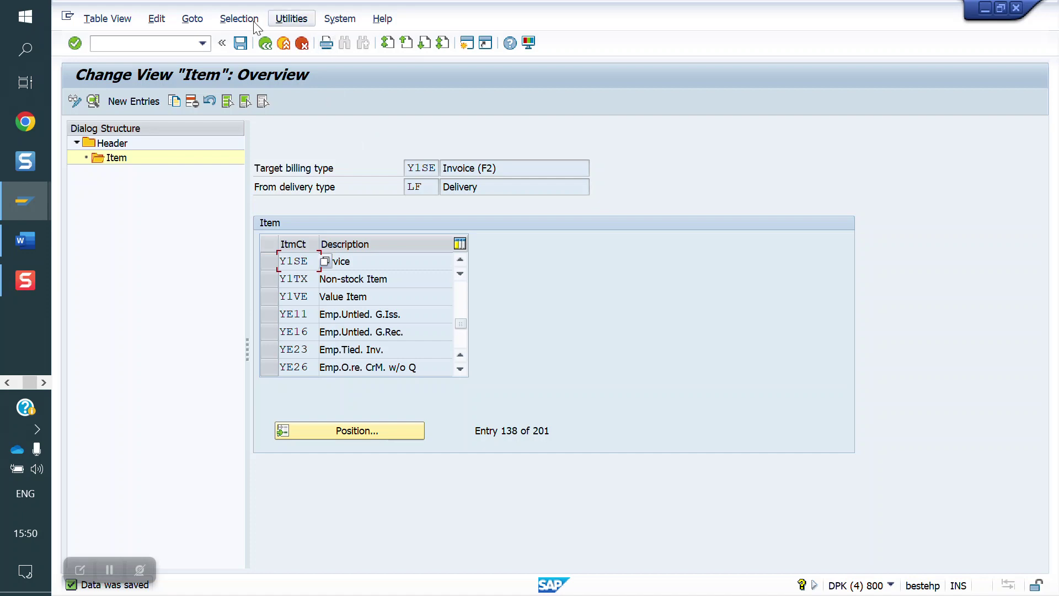
Step: Create the billing document for the delivery with transaction vf01 and save it
{"action": "left_click", "coordinate": [123, 43]}
{"action": "type", "text": "/n"}
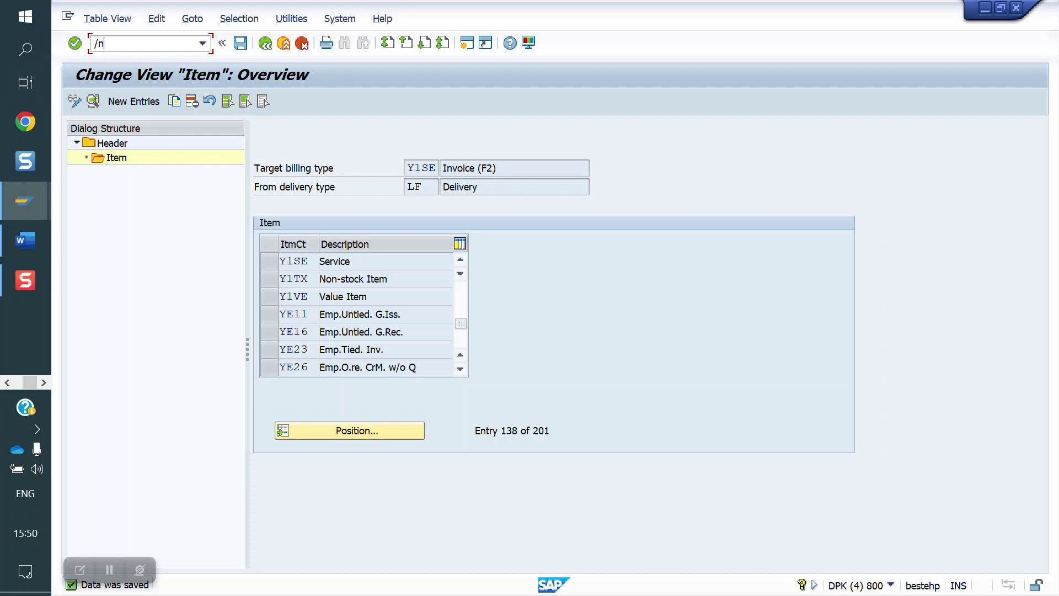
{"action": "type", "text": "va0"}
{"action": "key", "text": "BackSpace"}
{"action": "key", "text": "BackSpace"}
{"action": "type", "text": "f01"}
{"action": "key", "text": "Return"}
{"action": "key", "text": "Return"}
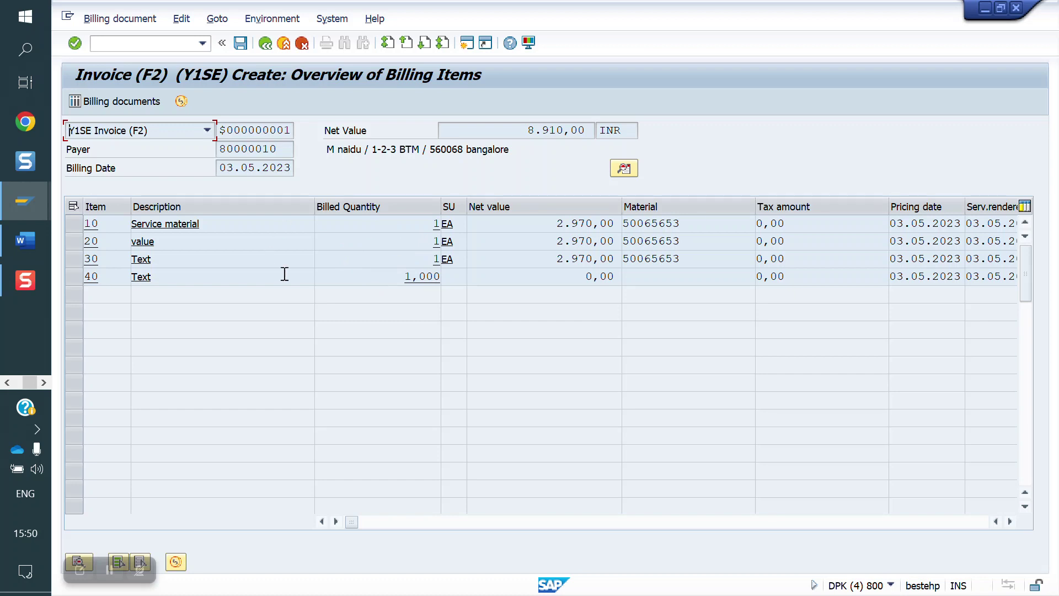
{"action": "left_click", "coordinate": [241, 43]}
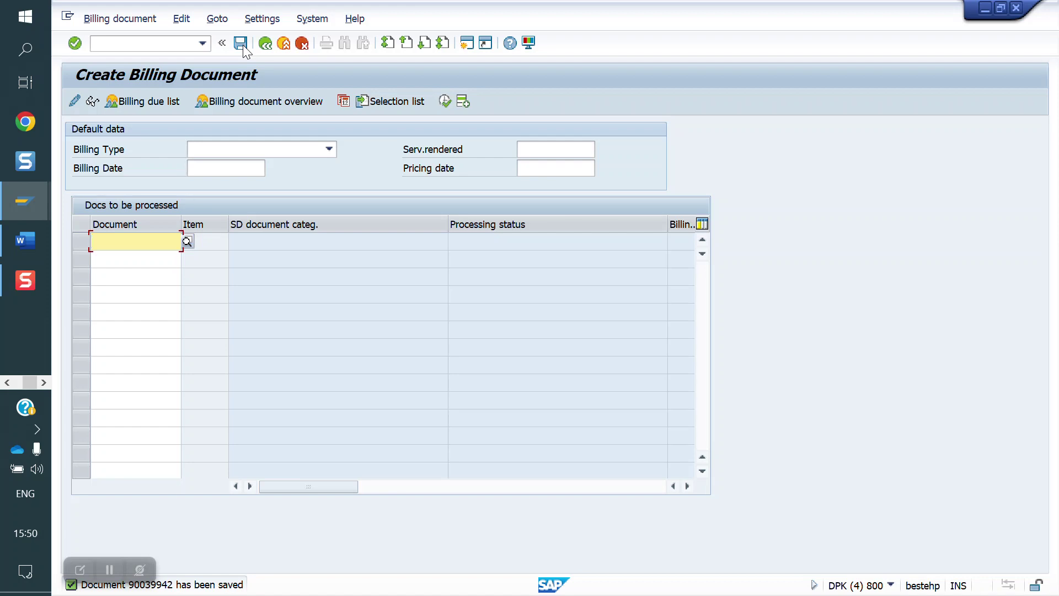
Step: Switch to the open Word document
{"action": "left_click", "coordinate": [25, 280]}
{"action": "left_click", "coordinate": [26, 242]}
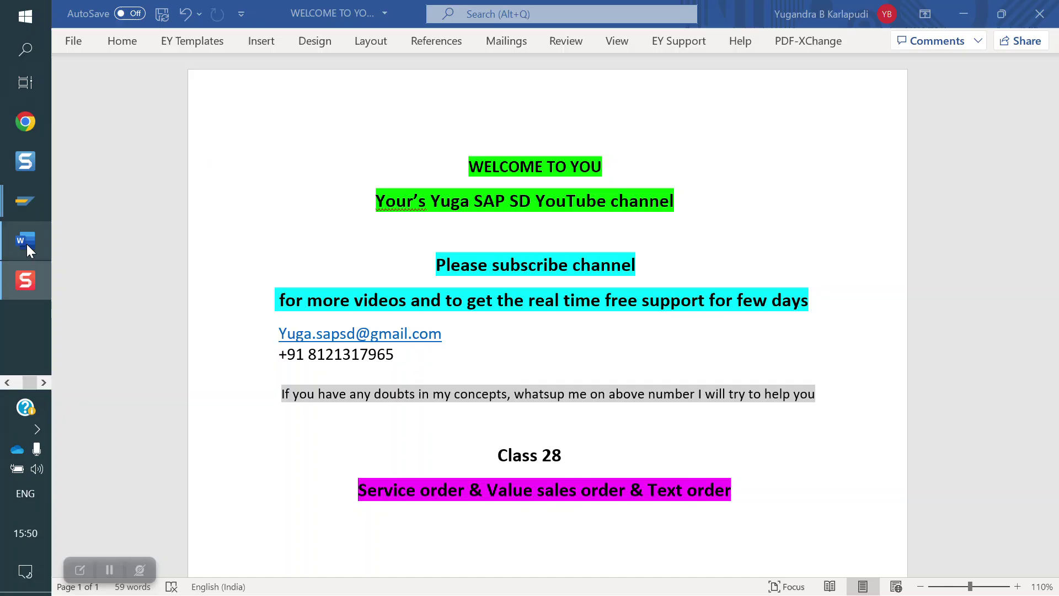